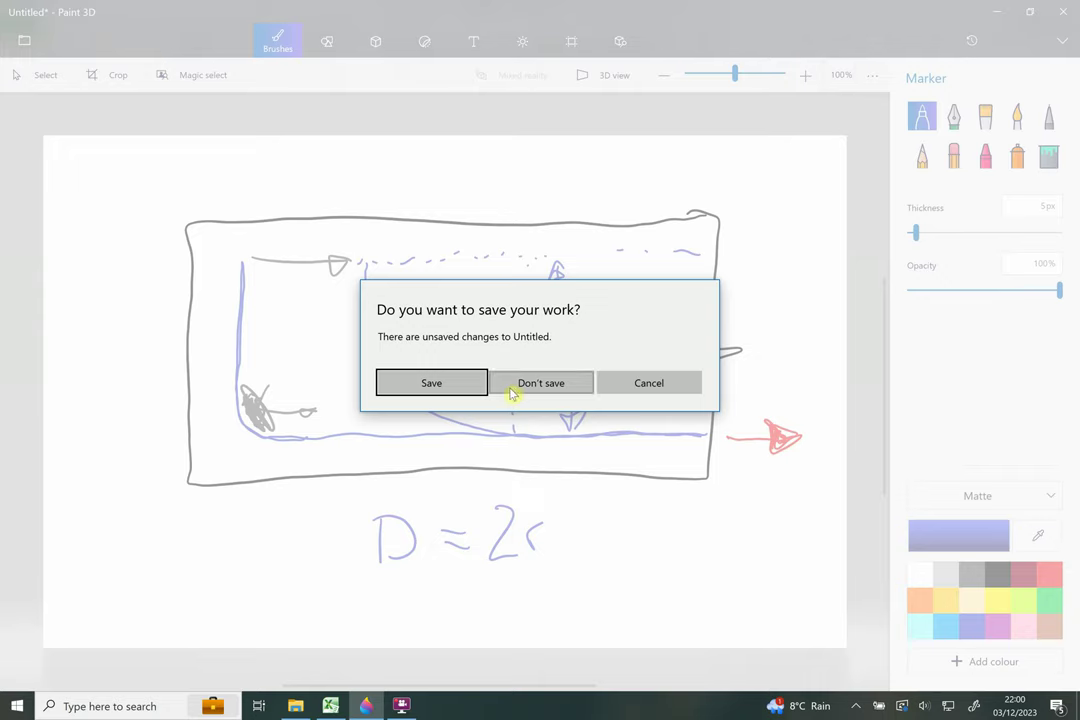
Discard the unsaved Paint 3D drawing and switch to the Concrete Anchorage and Mandrel Diameter workbook in Excel.
{"action": "left_click", "coordinate": [513, 390]}
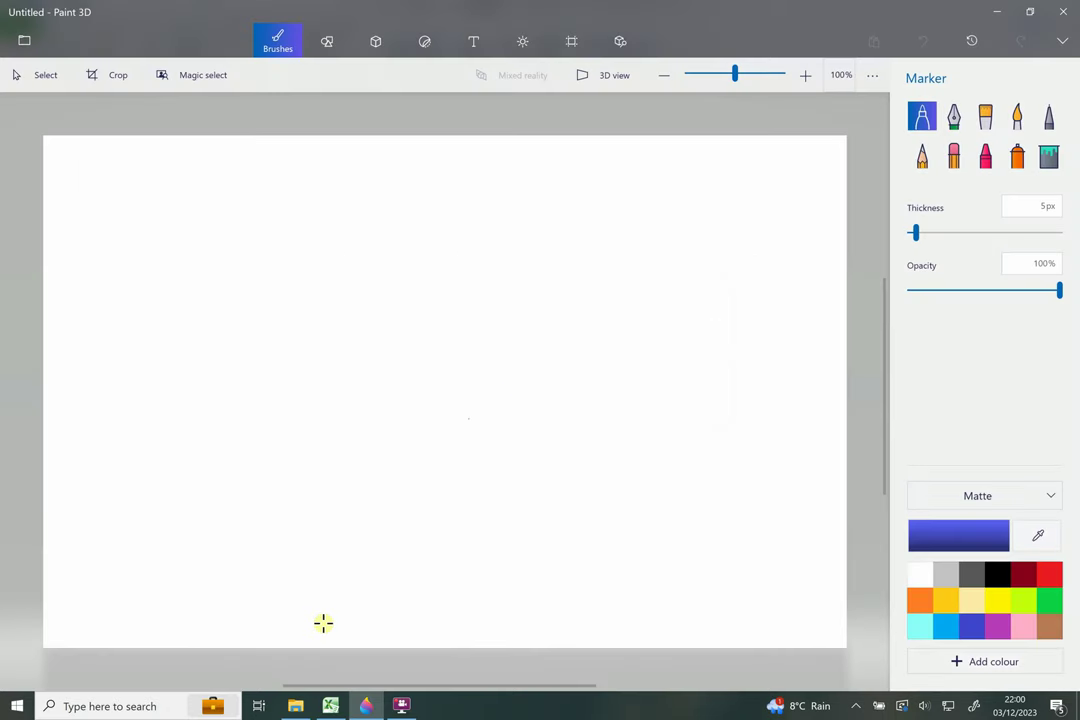
{"action": "key", "text": "alt+Tab"}
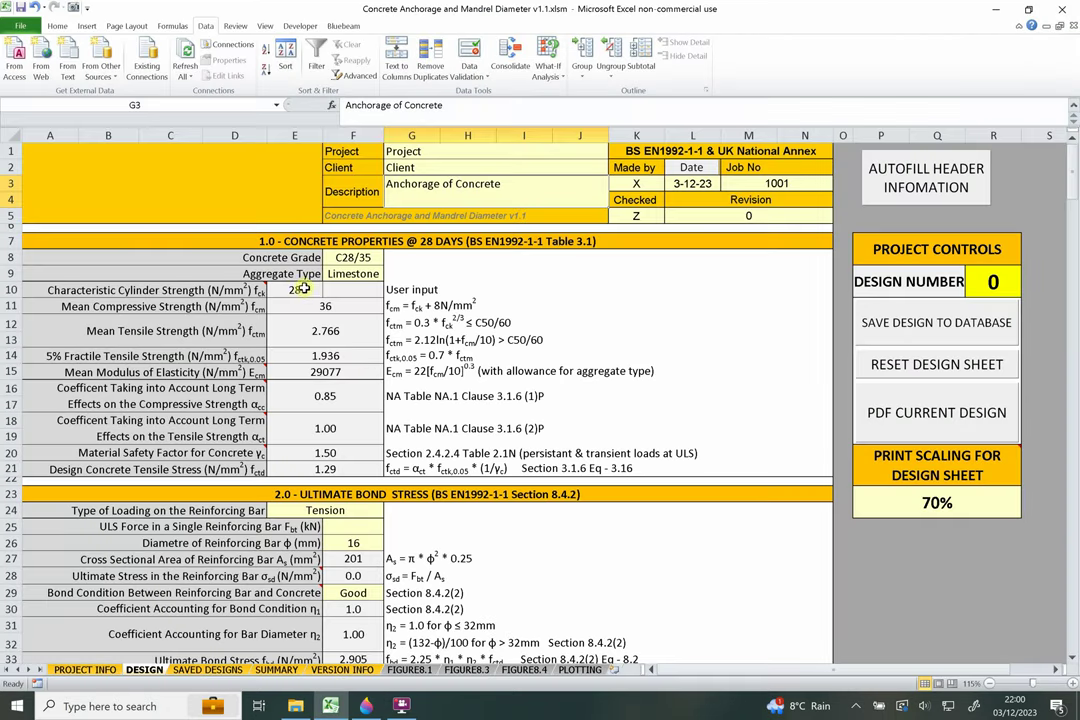
Examine the concrete properties section's concrete grade options and its aggregate type input.
{"action": "left_click", "coordinate": [334, 243]}
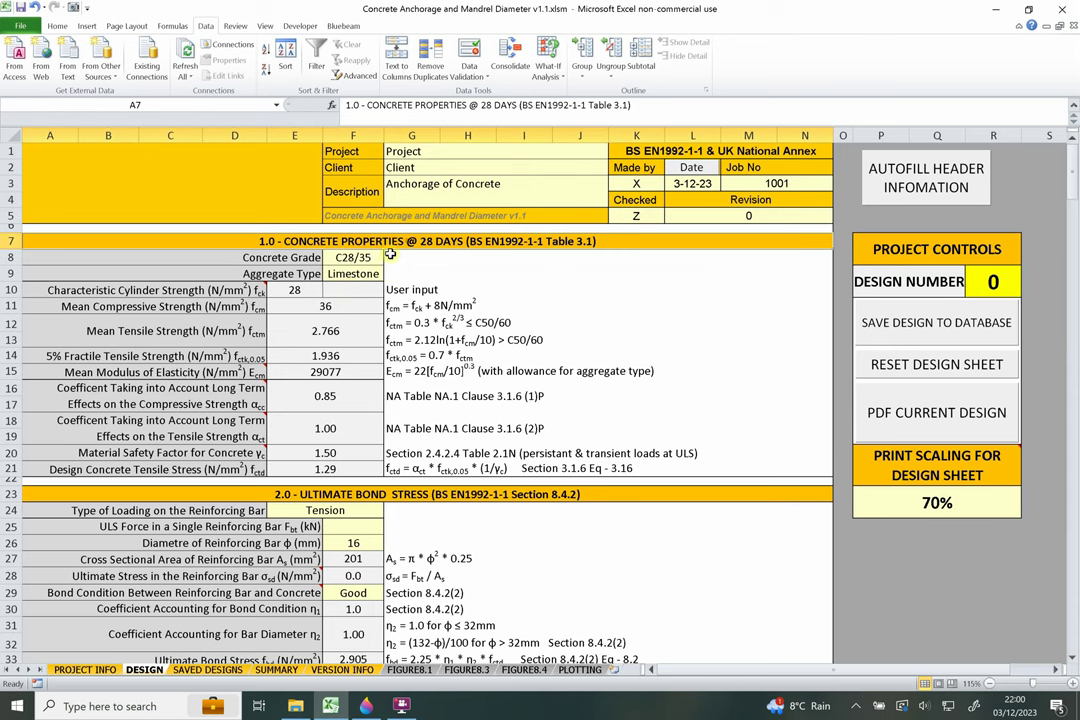
{"action": "left_click", "coordinate": [355, 258]}
{"action": "left_click", "coordinate": [358, 275]}
{"action": "left_click", "coordinate": [358, 258]}
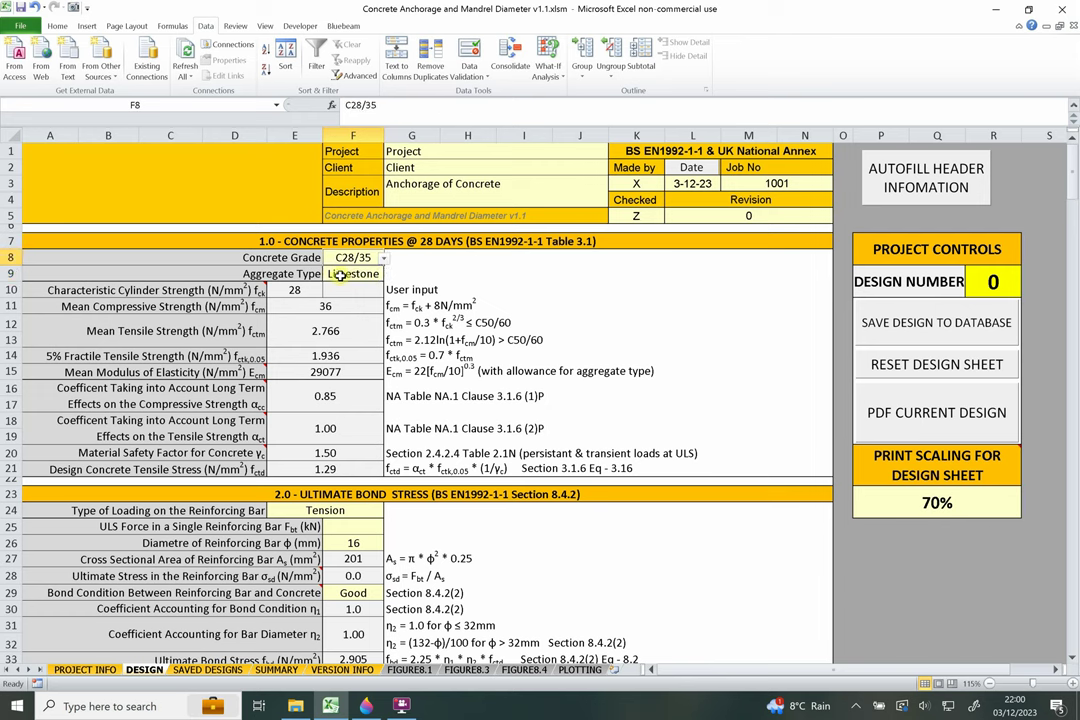
{"action": "left_click", "coordinate": [383, 258]}
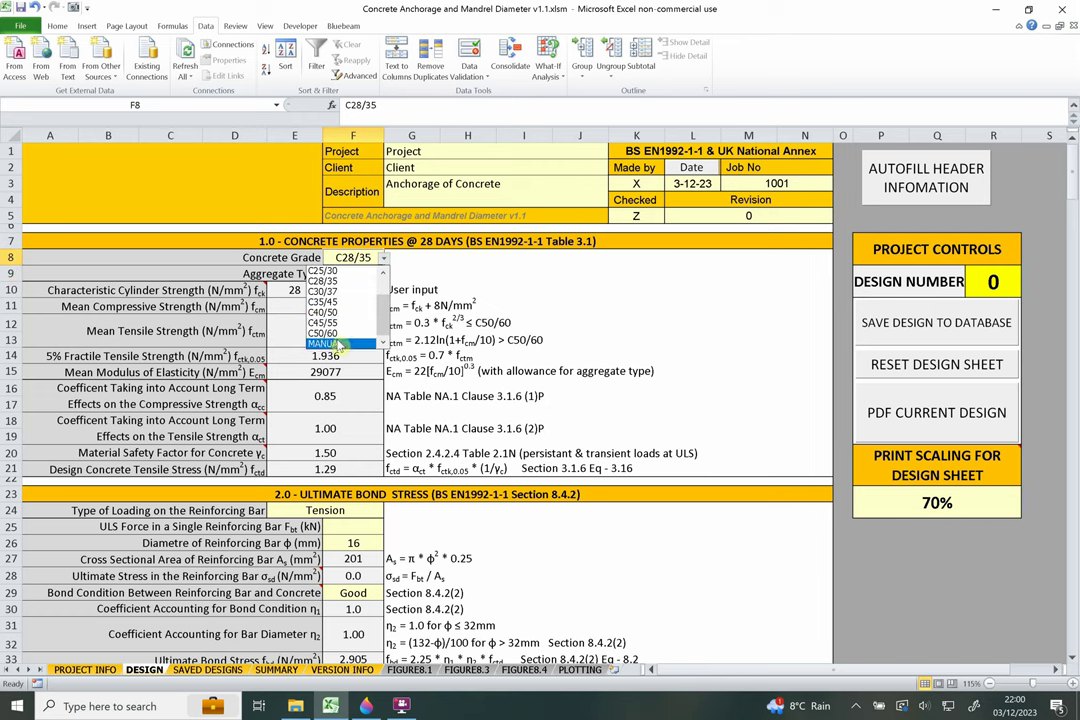
{"action": "left_click", "coordinate": [345, 256]}
{"action": "left_click", "coordinate": [355, 275]}
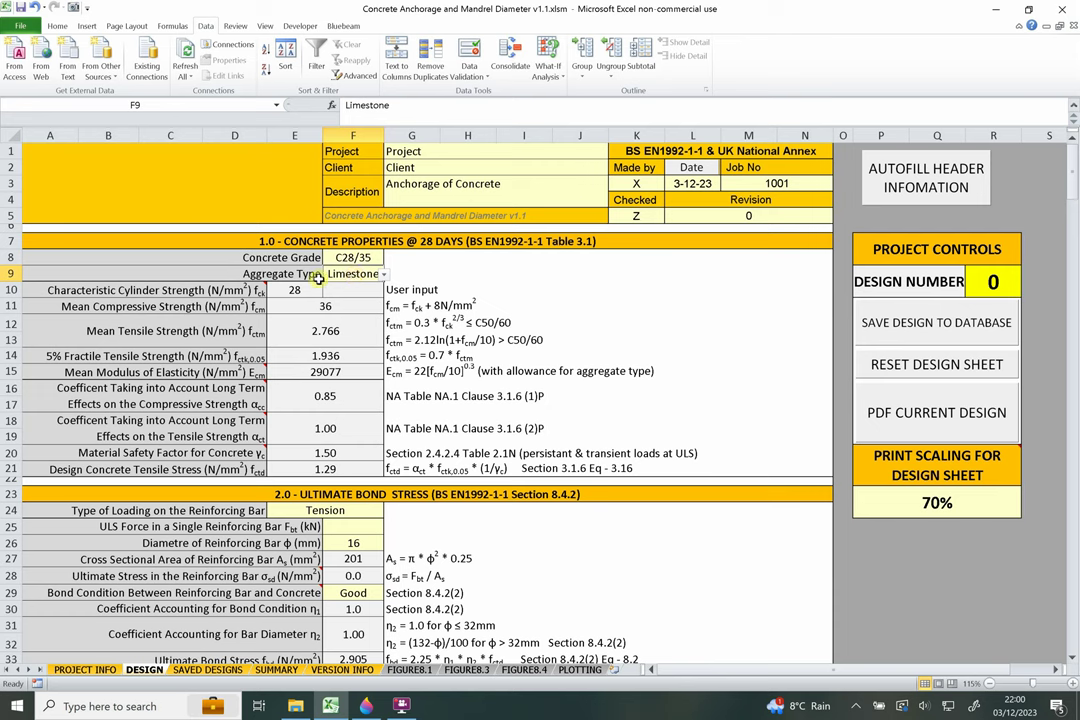
Set the concrete grade to MANUAL and select the user-input cell for the characteristic cylinder strength.
{"action": "left_click", "coordinate": [350, 258]}
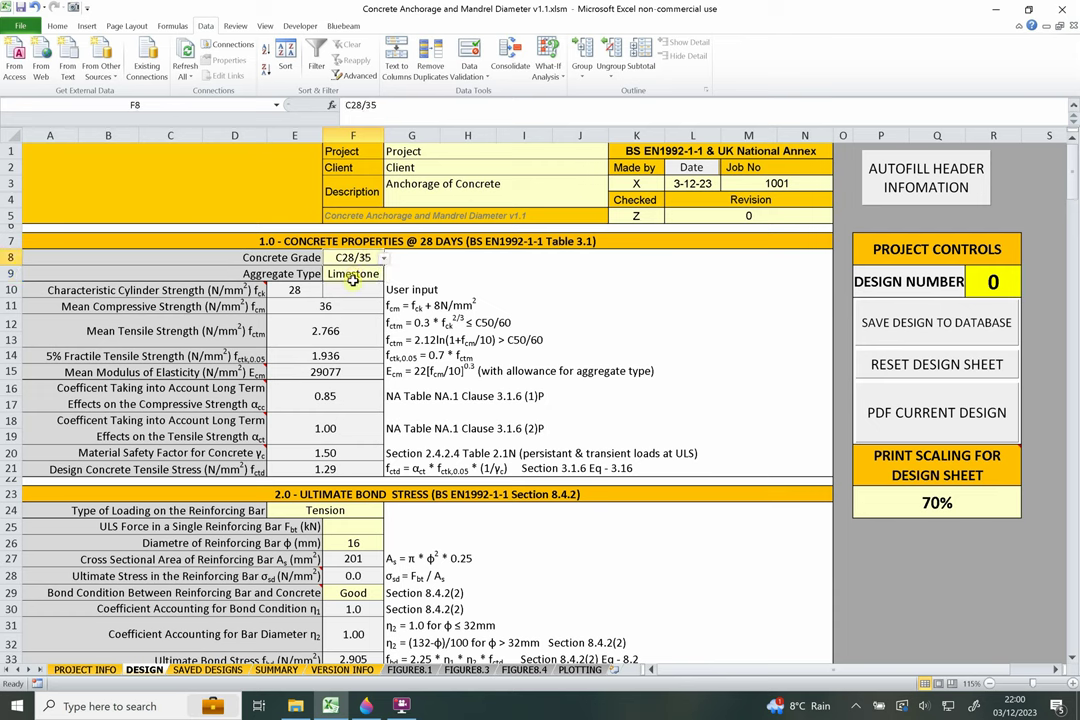
{"action": "left_click", "coordinate": [383, 258]}
{"action": "left_click", "coordinate": [328, 343]}
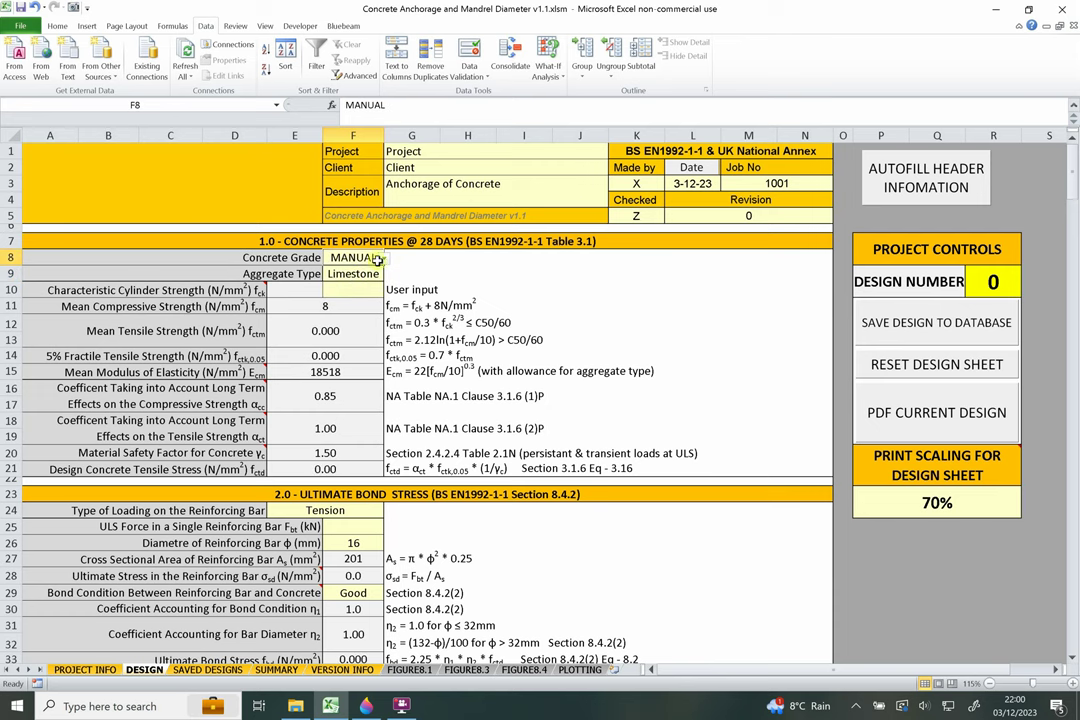
{"action": "left_click", "coordinate": [345, 287]}
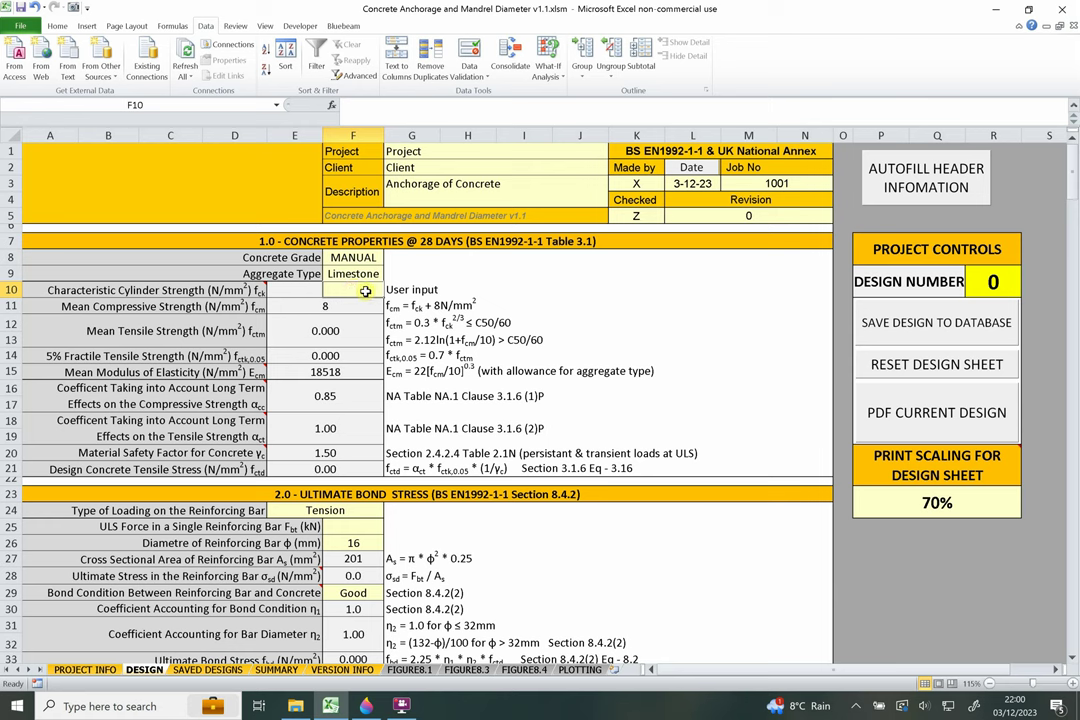
Set the concrete grade to C28/35.
{"action": "left_click", "coordinate": [368, 257]}
{"action": "left_click", "coordinate": [383, 258]}
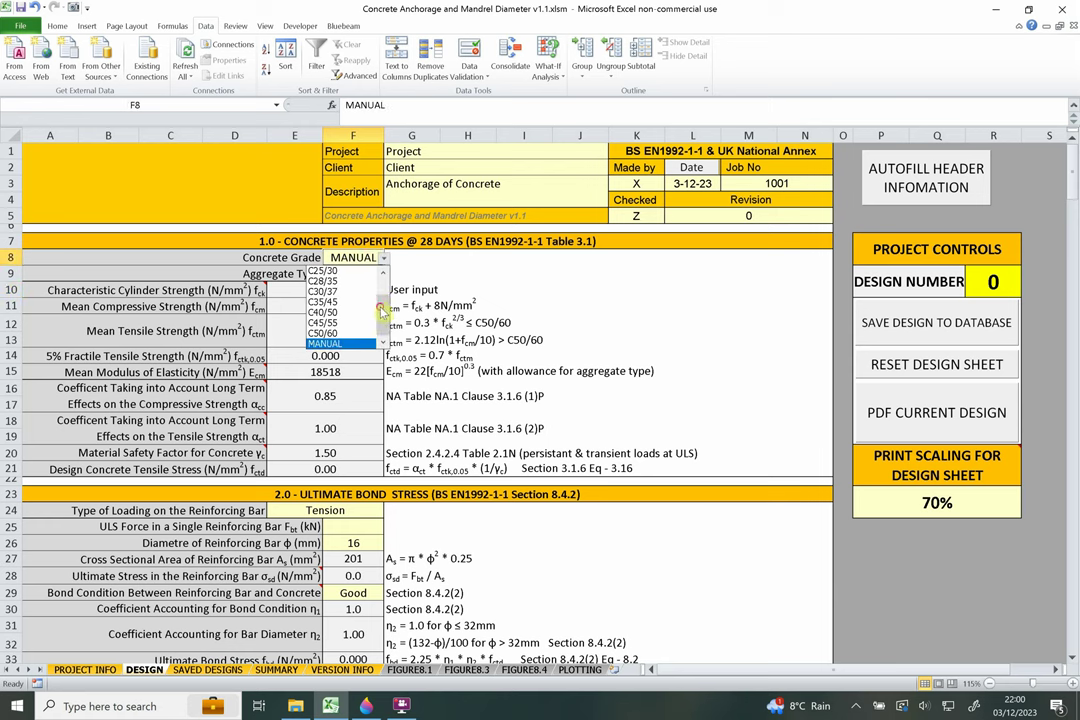
{"action": "left_click", "coordinate": [328, 302]}
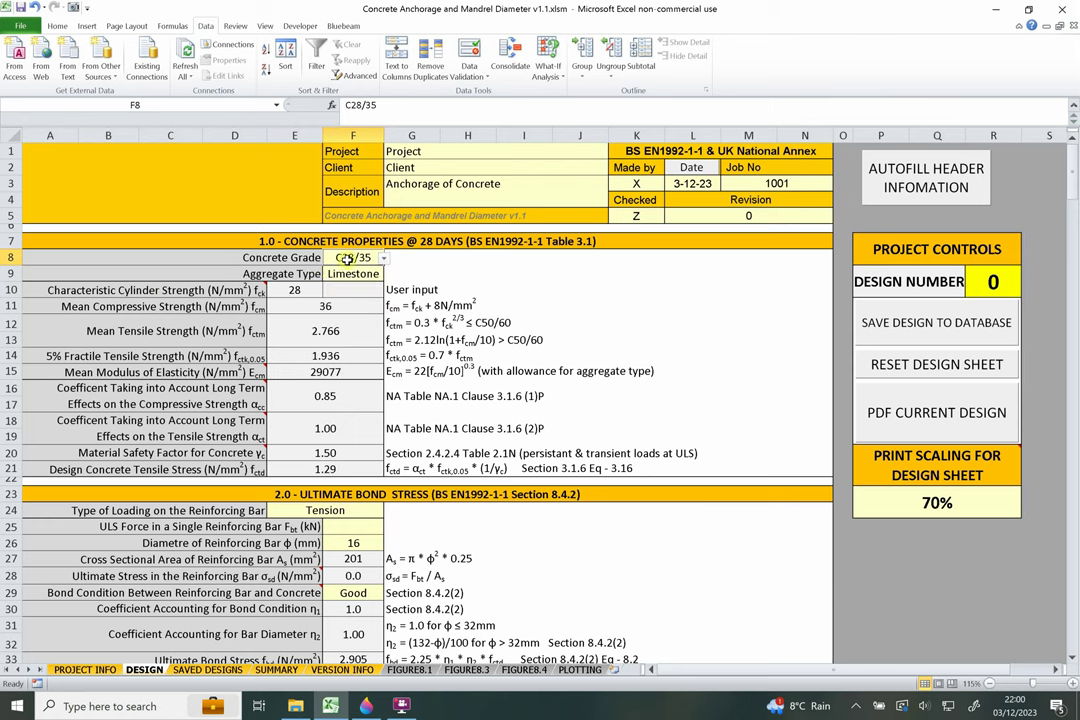
Examine how concrete grade and aggregate type feed the characteristic cylinder strength and the mean modulus of elasticity.
{"action": "left_click", "coordinate": [302, 290]}
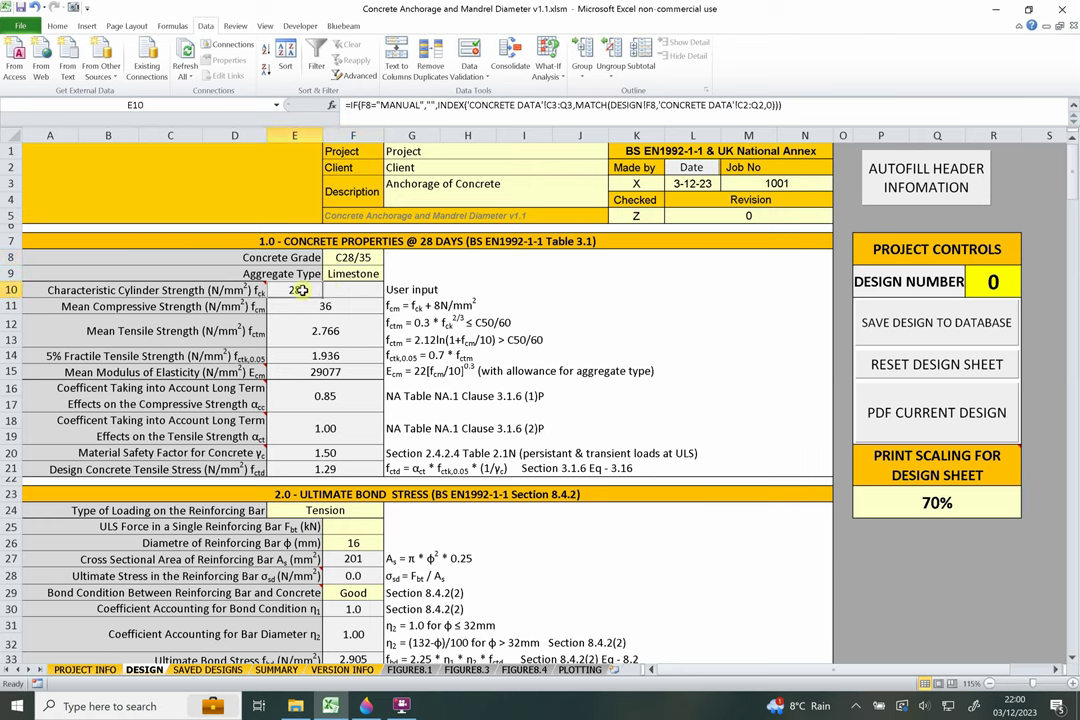
{"action": "left_click", "coordinate": [305, 273]}
{"action": "left_click", "coordinate": [342, 273]}
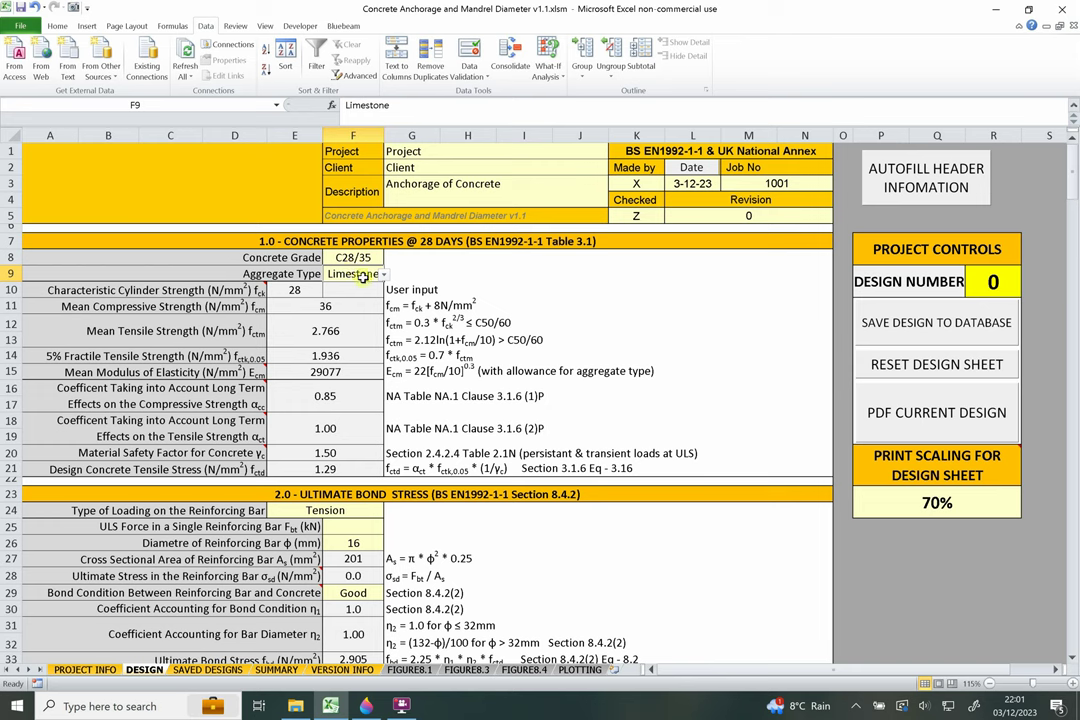
{"action": "left_click", "coordinate": [306, 275]}
{"action": "key", "text": "Right"}
{"action": "left_click", "coordinate": [315, 371]}
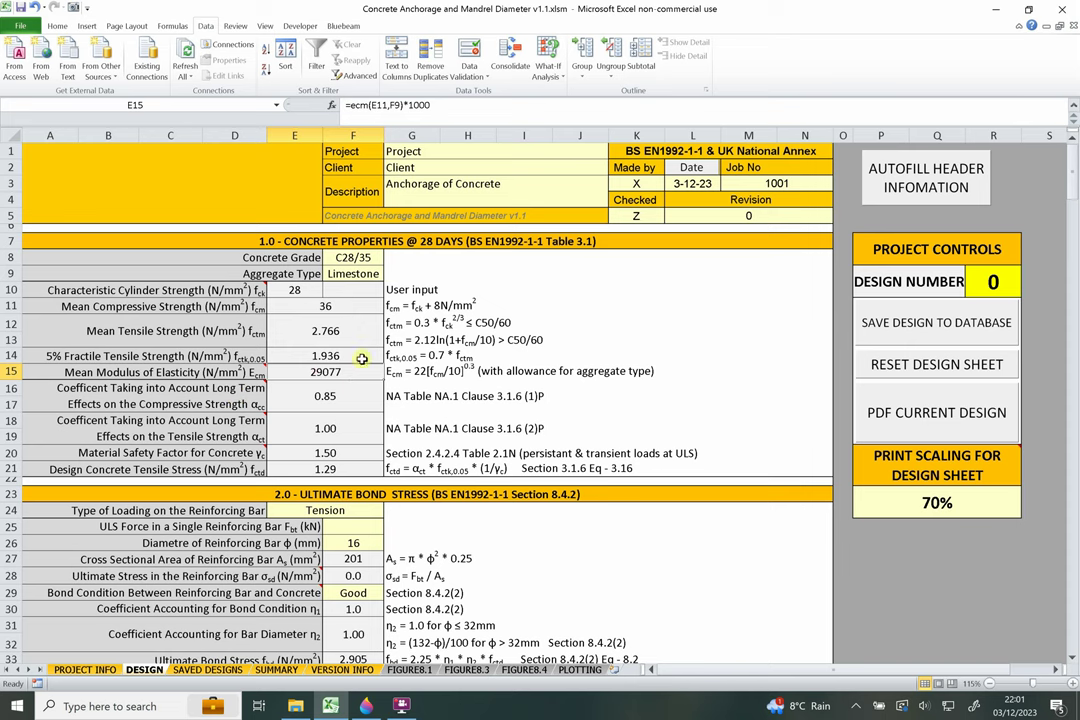
{"action": "left_click", "coordinate": [306, 292]}
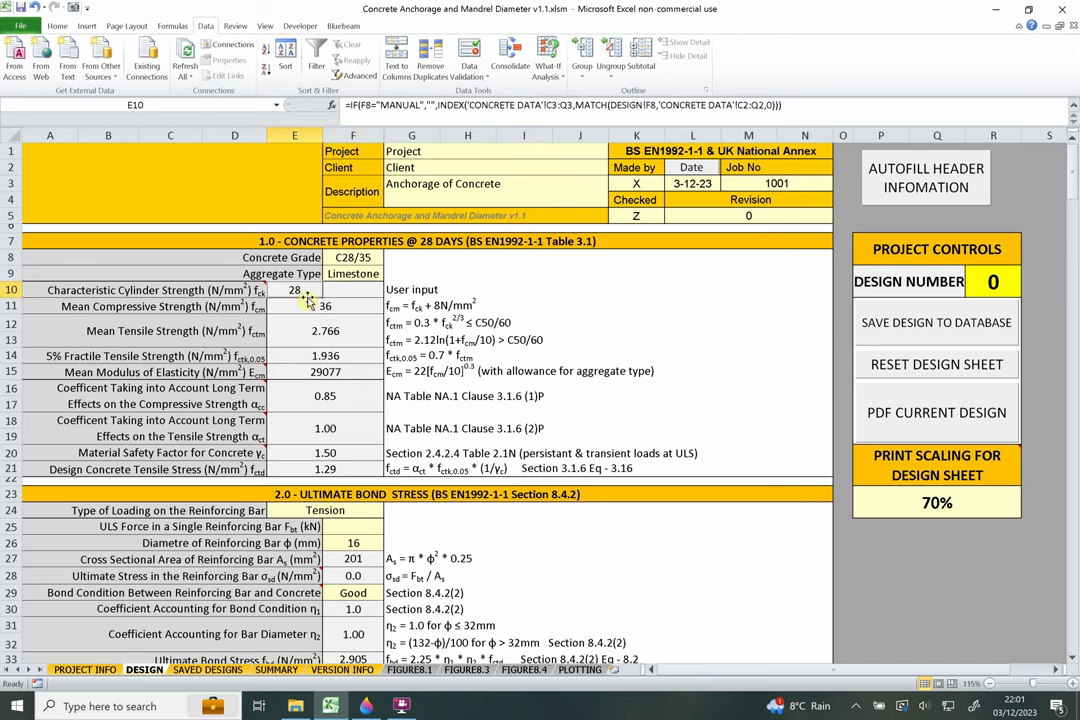
{"action": "left_click", "coordinate": [362, 258]}
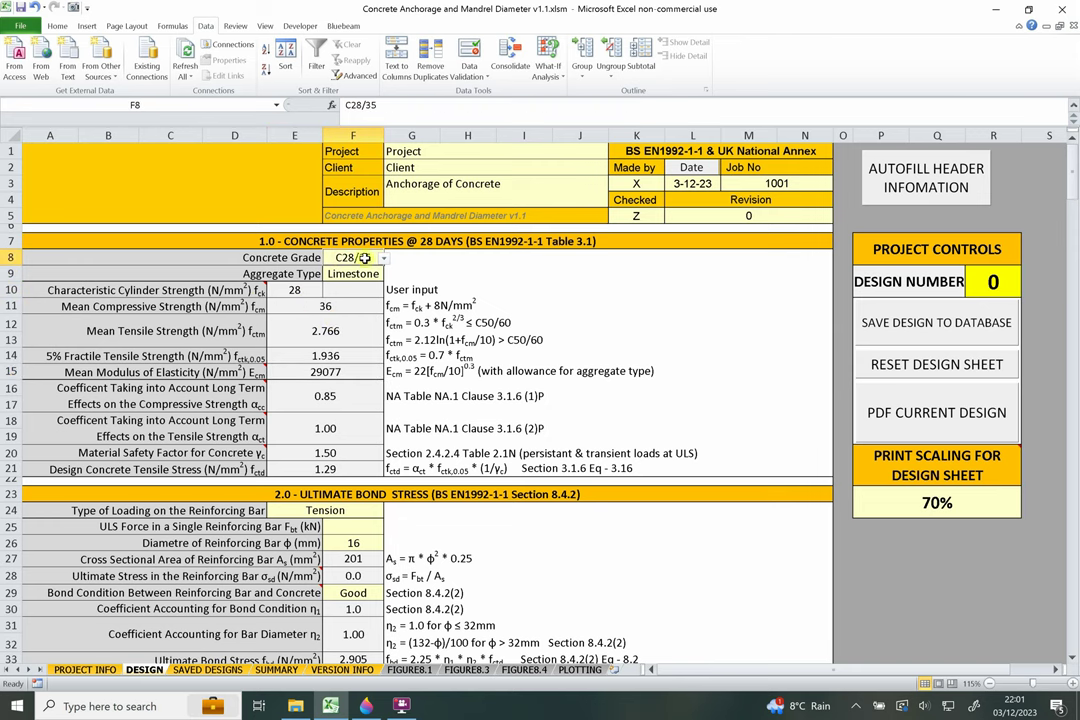
{"action": "left_click", "coordinate": [346, 289]}
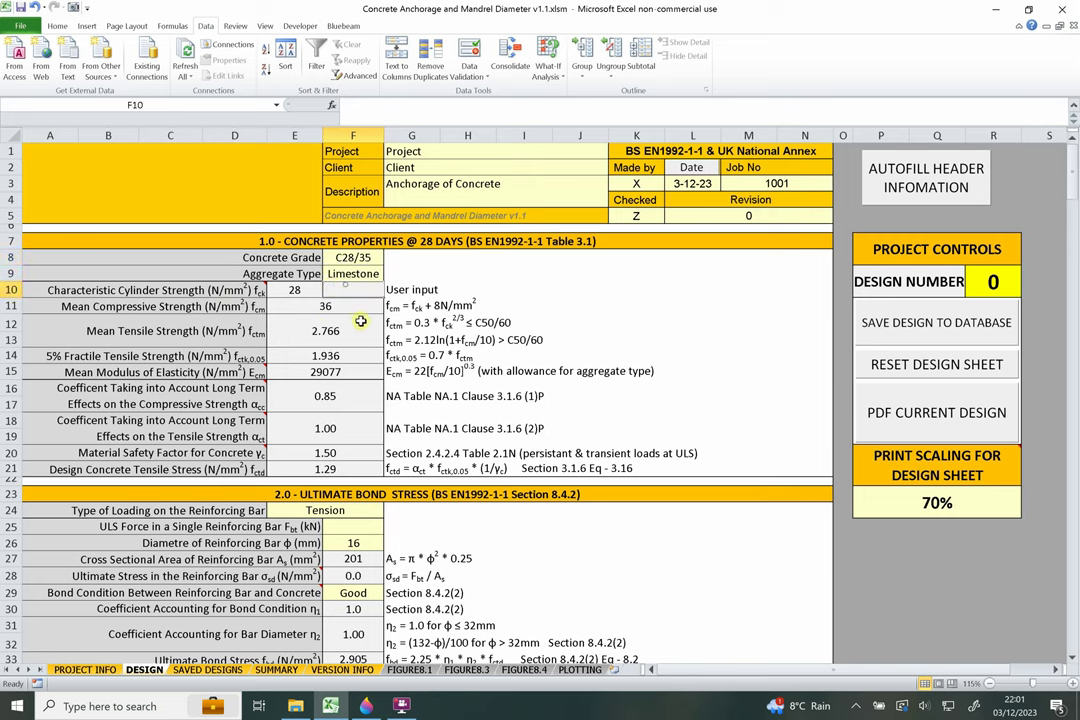
Review the mean compressive, mean tensile and 5% fractile tensile strengths together with their formulas.
{"action": "left_click_drag", "start_coordinate": [161, 306], "coordinate": [282, 304]}
{"action": "left_click_drag", "start_coordinate": [207, 336], "coordinate": [272, 330]}
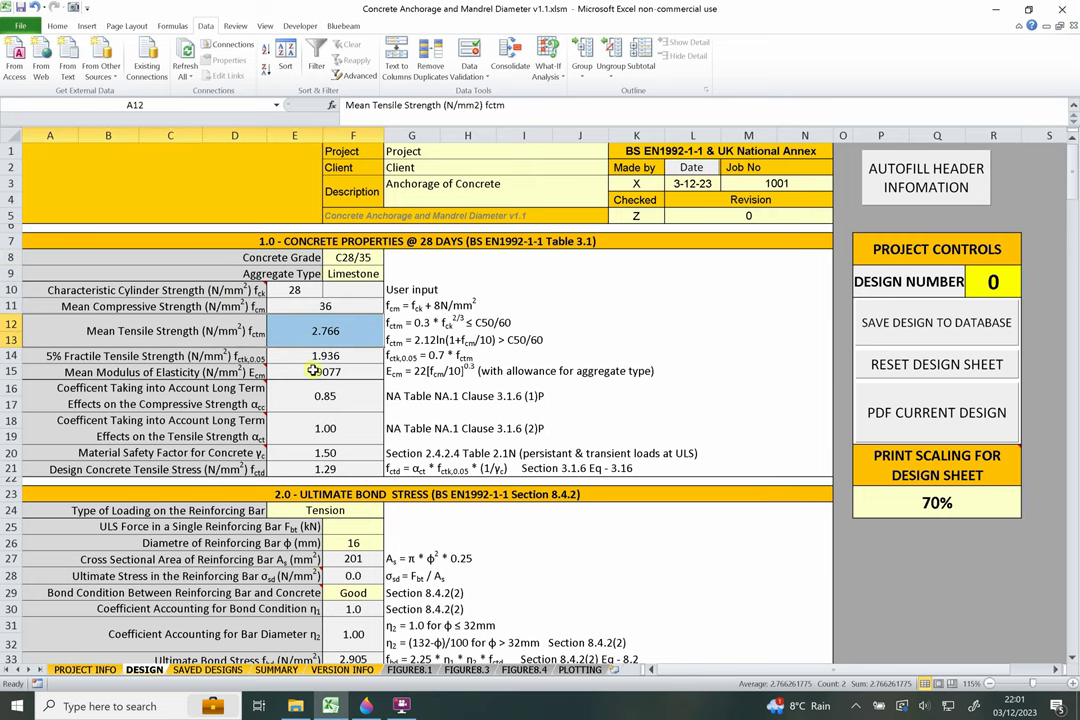
{"action": "mouse_move", "coordinate": [230, 360]}
{"action": "left_click_drag", "start_coordinate": [200, 357], "coordinate": [313, 365]}
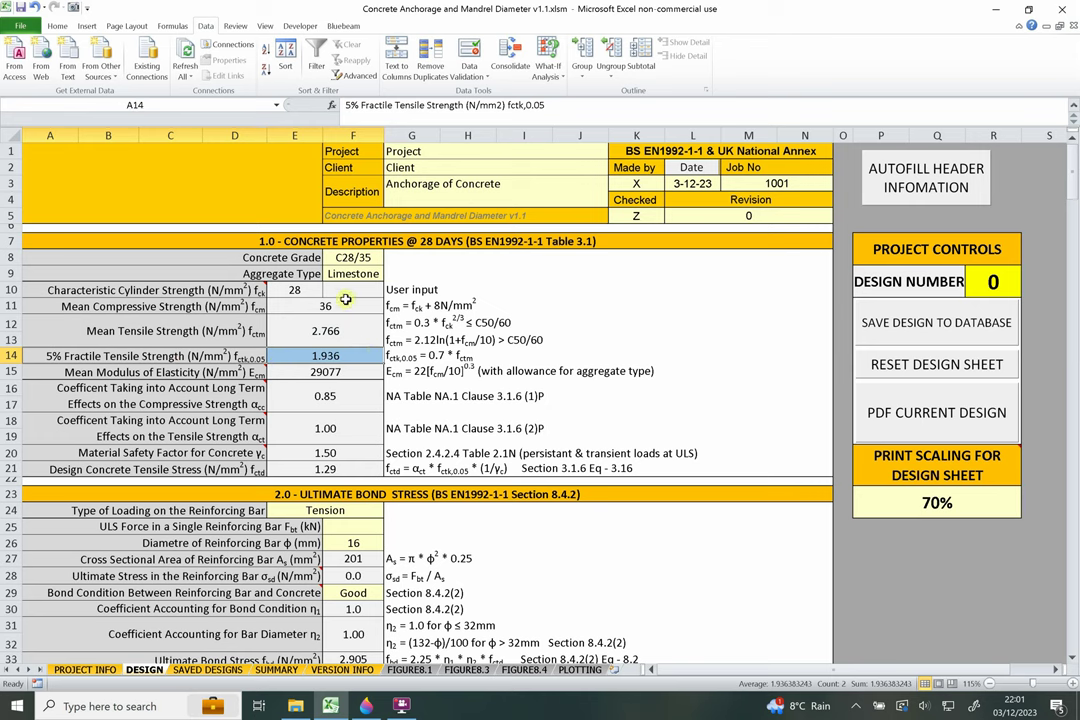
{"action": "left_click_drag", "start_coordinate": [295, 306], "coordinate": [359, 347]}
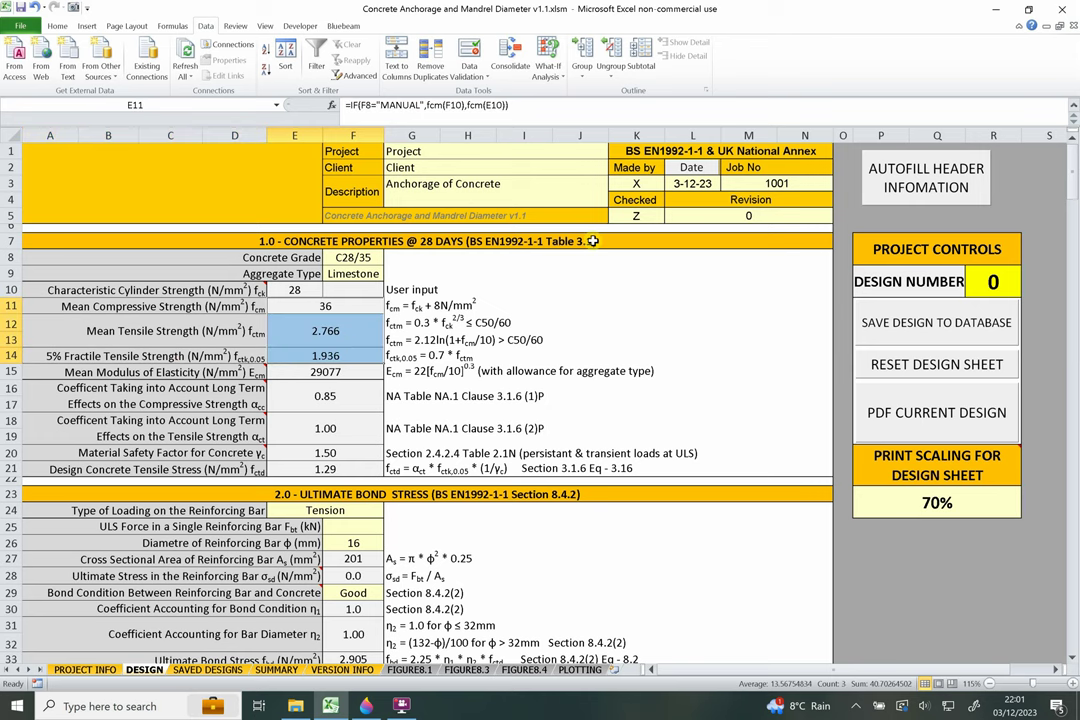
{"action": "left_click_drag", "start_coordinate": [428, 305], "coordinate": [590, 356]}
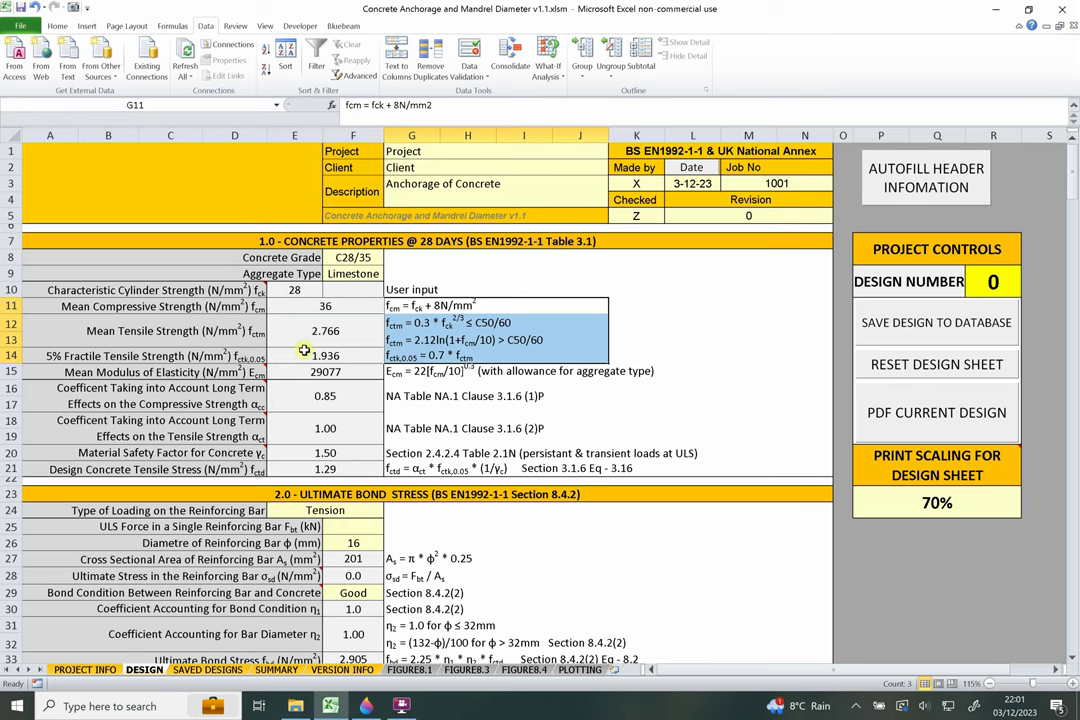
{"action": "left_click", "coordinate": [282, 305]}
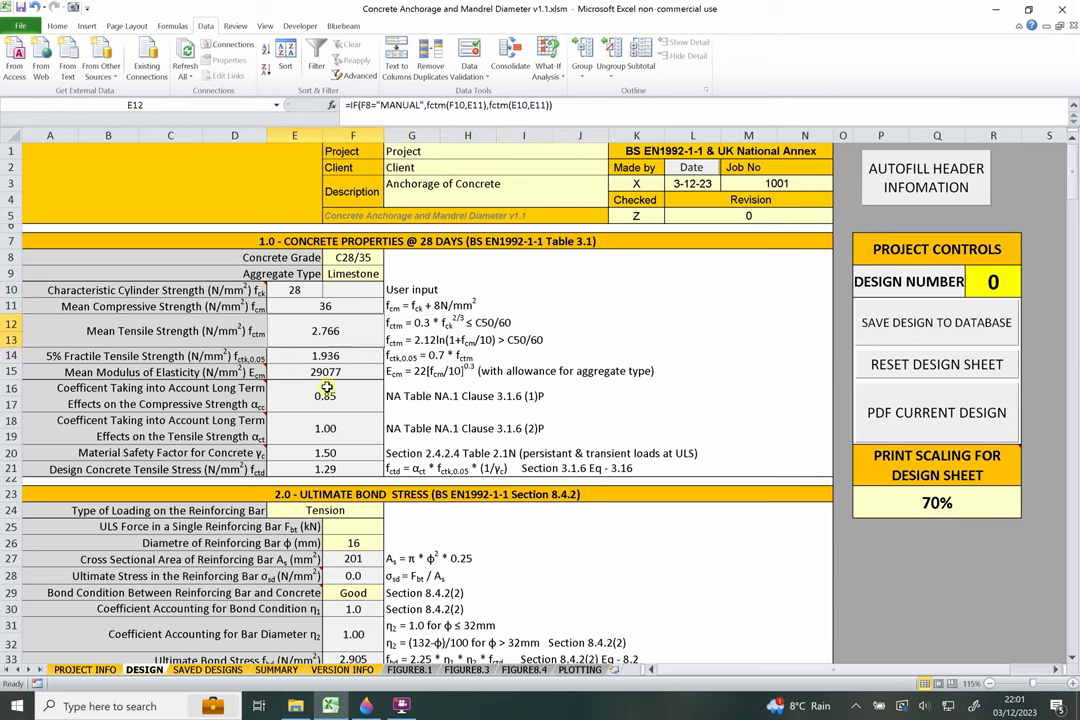
Inspect the long-term effect coefficients for compressive and tensile strength and the material safety factor for concrete.
{"action": "left_click_drag", "start_coordinate": [282, 395], "coordinate": [333, 411]}
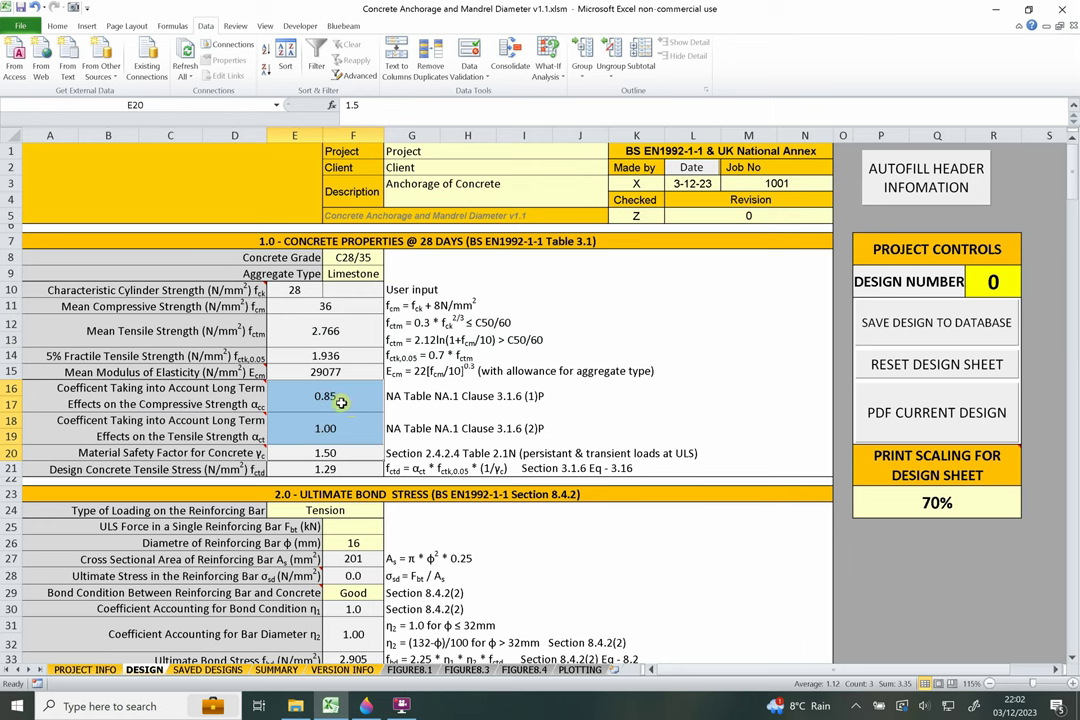
{"action": "left_click", "coordinate": [340, 403]}
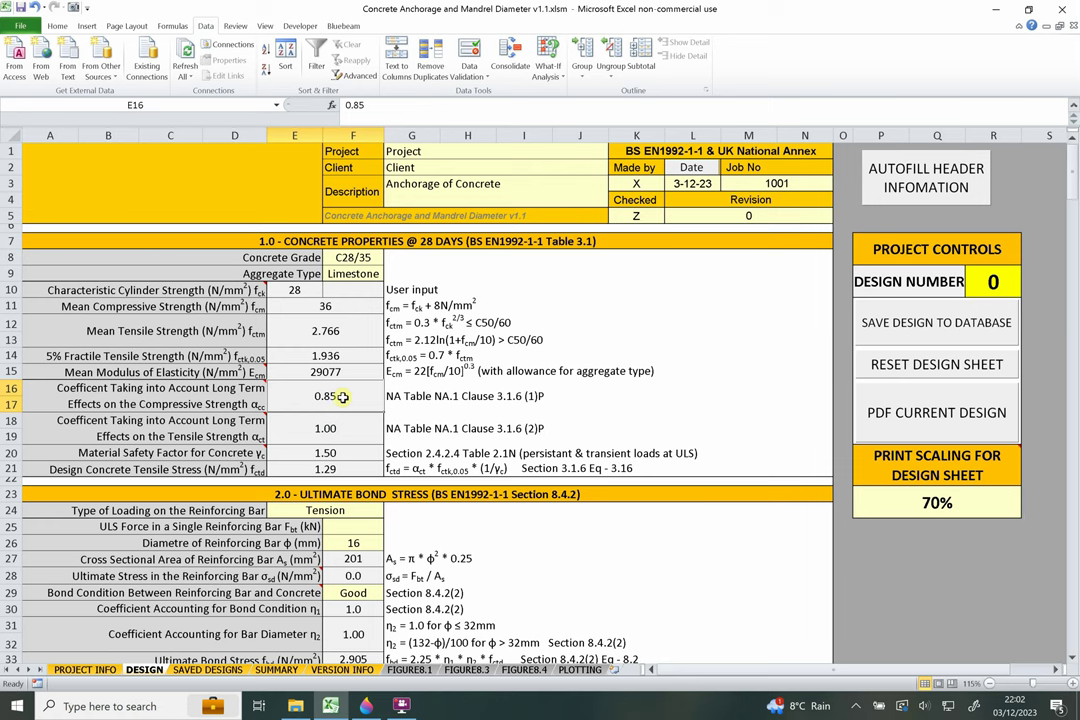
{"action": "left_click", "coordinate": [336, 428]}
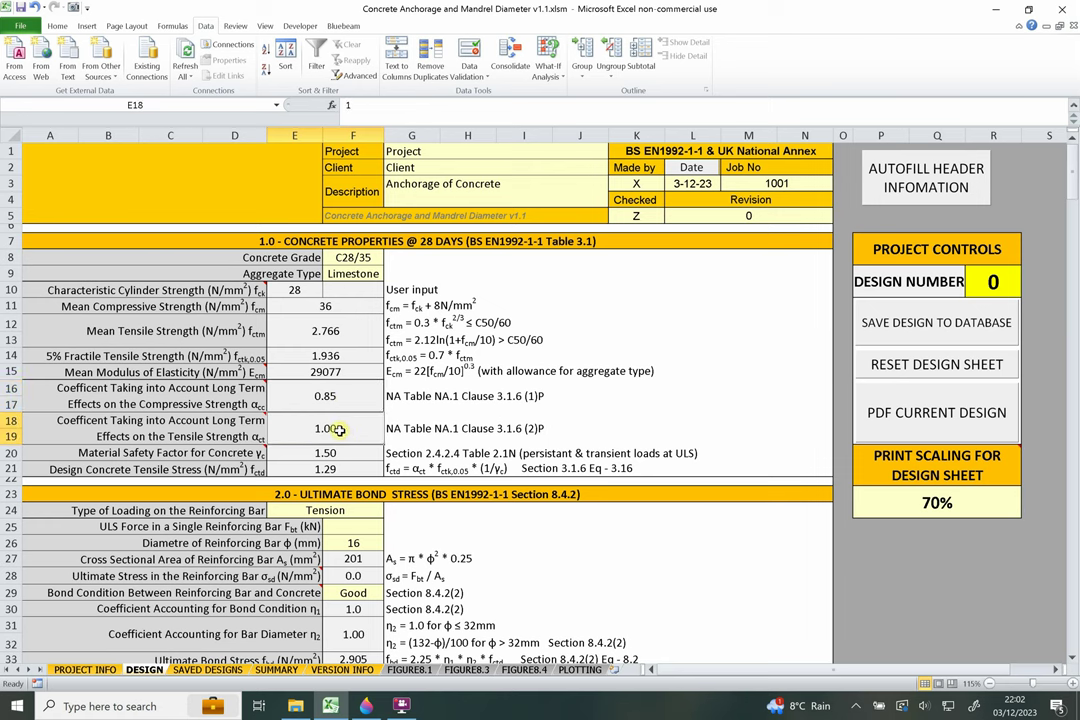
{"action": "left_click", "coordinate": [326, 453]}
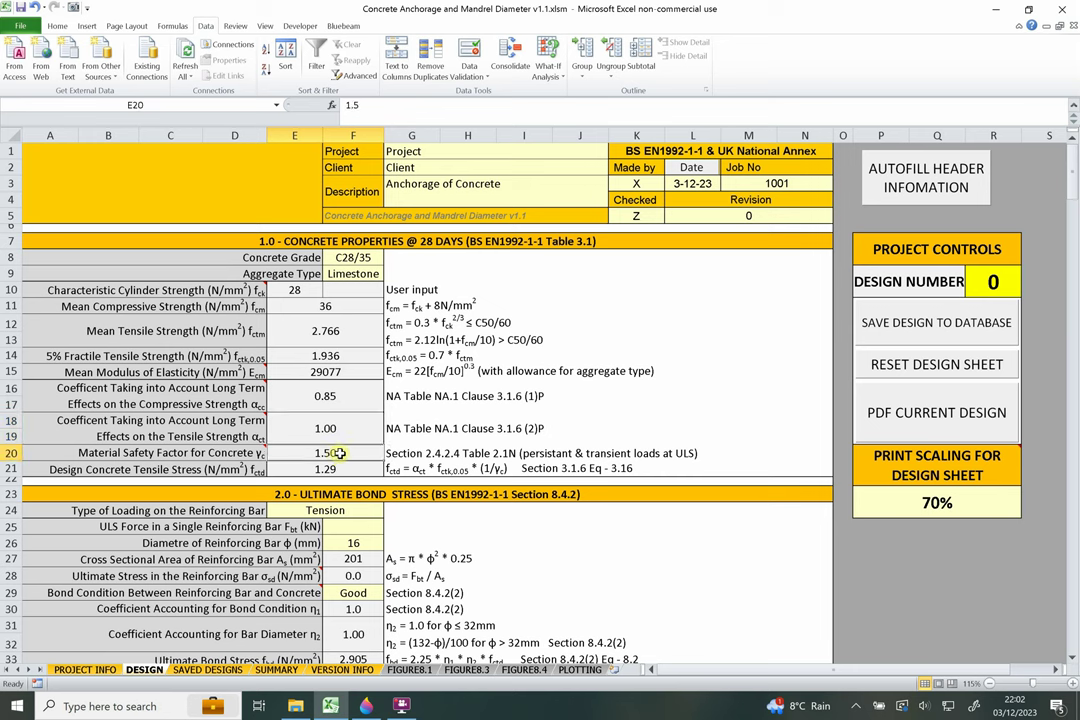
Trace the design concrete tensile stress formula through its fractile strength, tensile coefficient and safety factor inputs.
{"action": "left_click", "coordinate": [300, 468]}
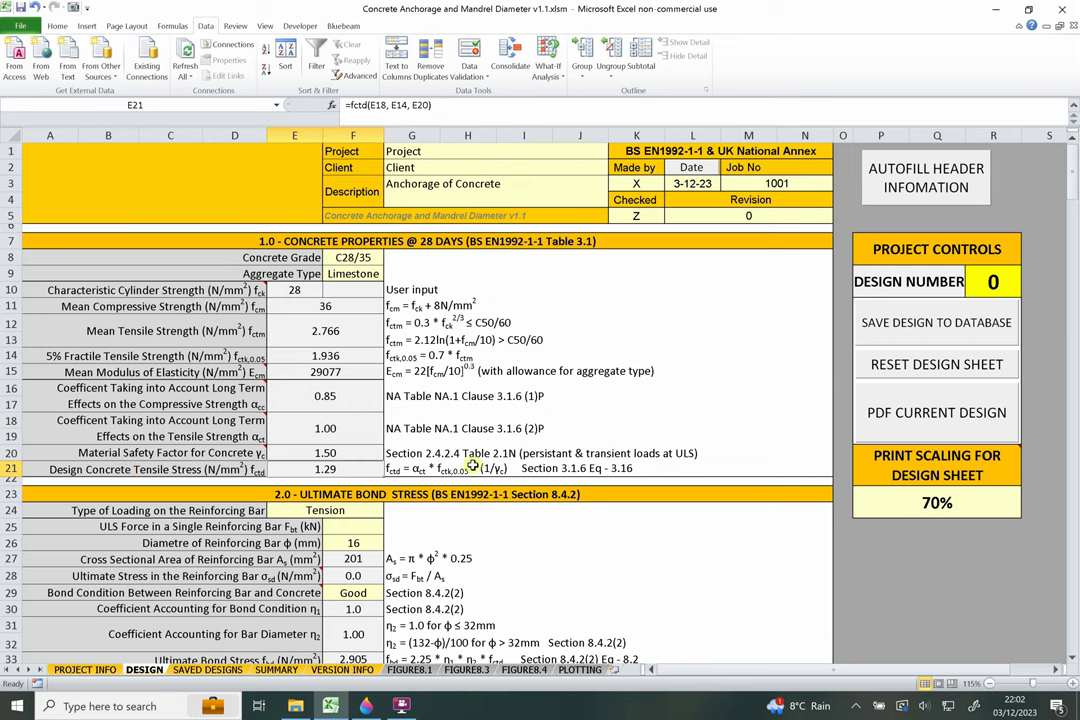
{"action": "left_click", "coordinate": [307, 354]}
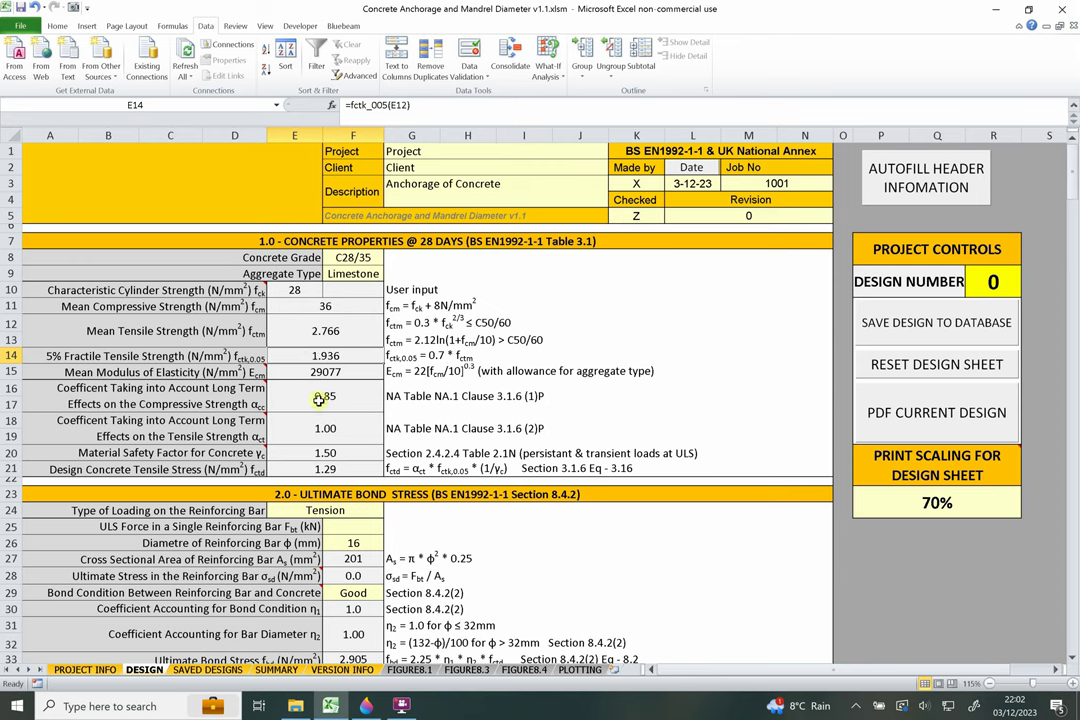
{"action": "left_click_drag", "start_coordinate": [230, 428], "coordinate": [328, 427]}
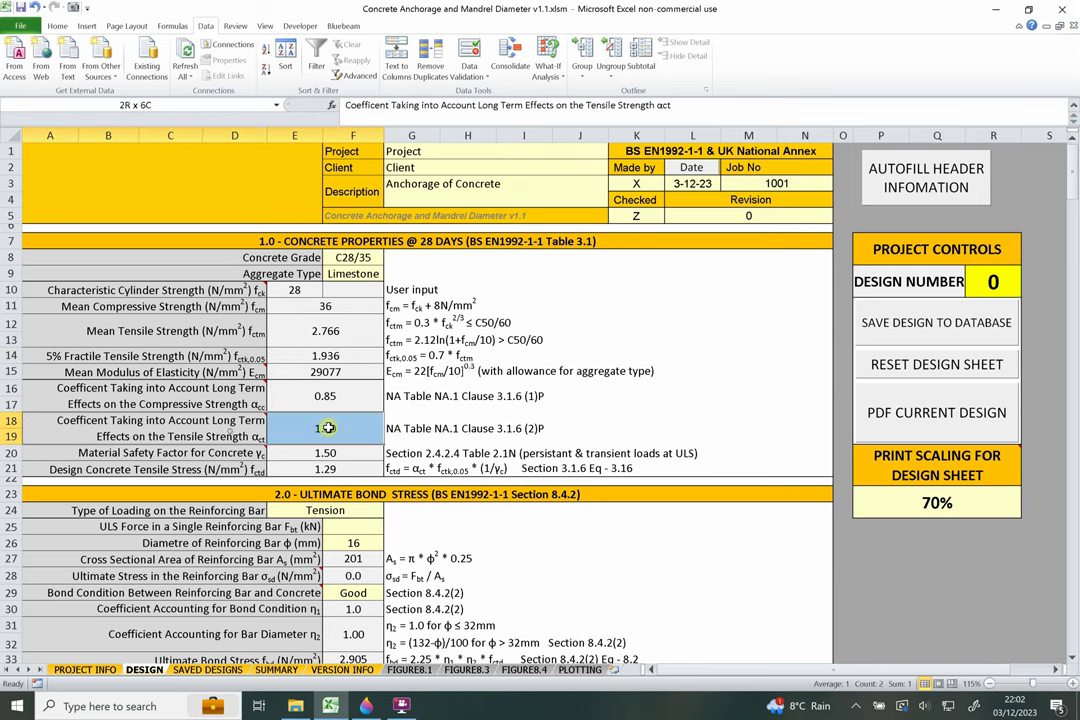
{"action": "left_click_drag", "start_coordinate": [245, 455], "coordinate": [349, 452]}
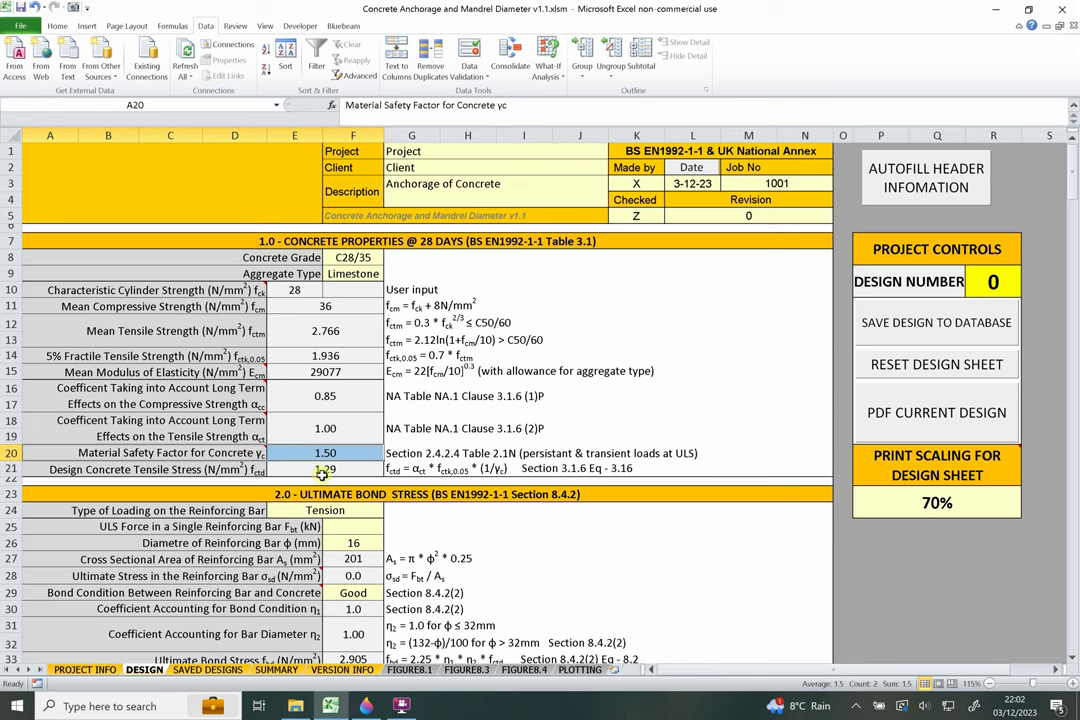
{"action": "left_click", "coordinate": [462, 469]}
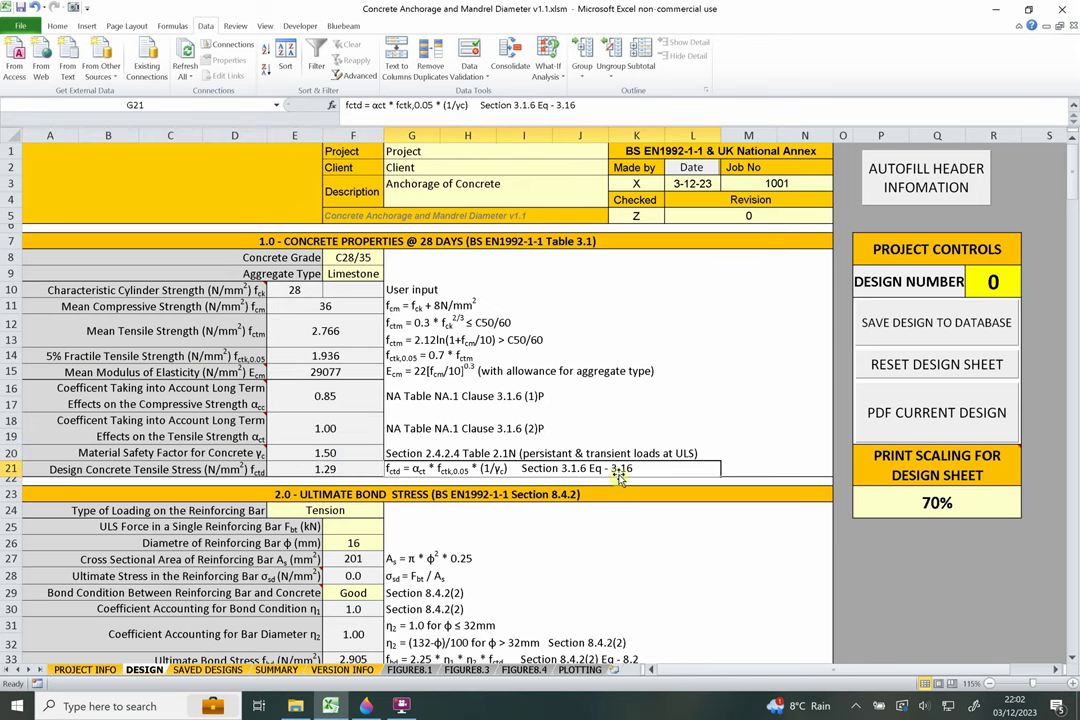
{"action": "left_click", "coordinate": [297, 469]}
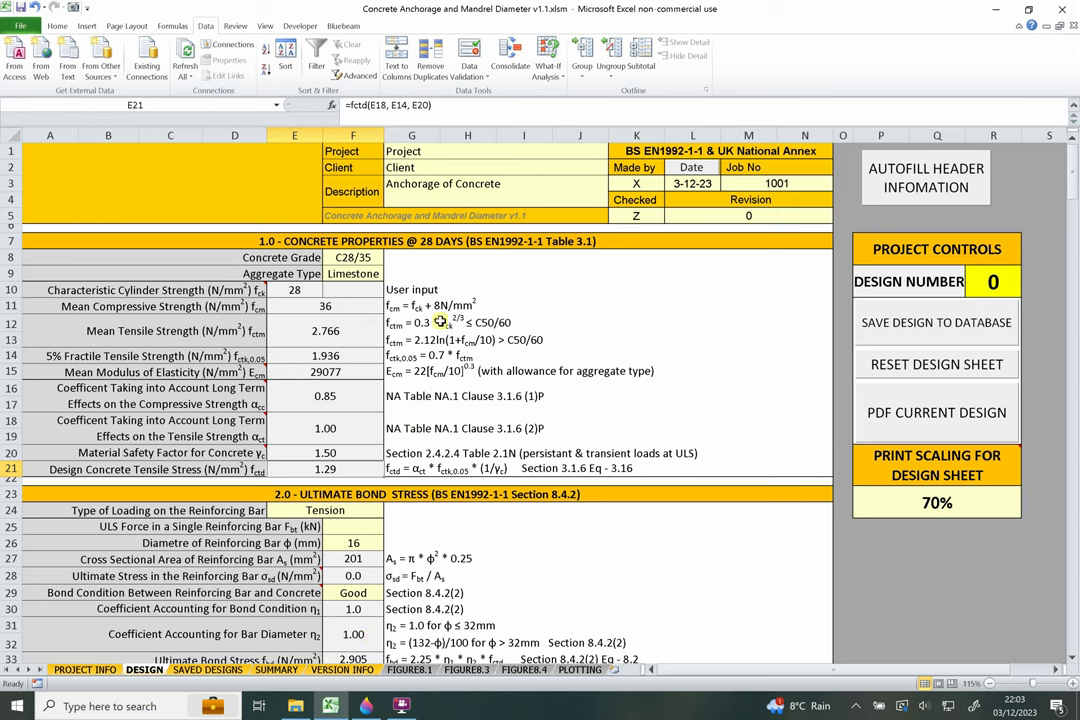
Look over the whole concrete properties block and go to section 2.0, Ultimate Bond Stress.
{"action": "left_click_drag", "start_coordinate": [325, 241], "coordinate": [380, 452]}
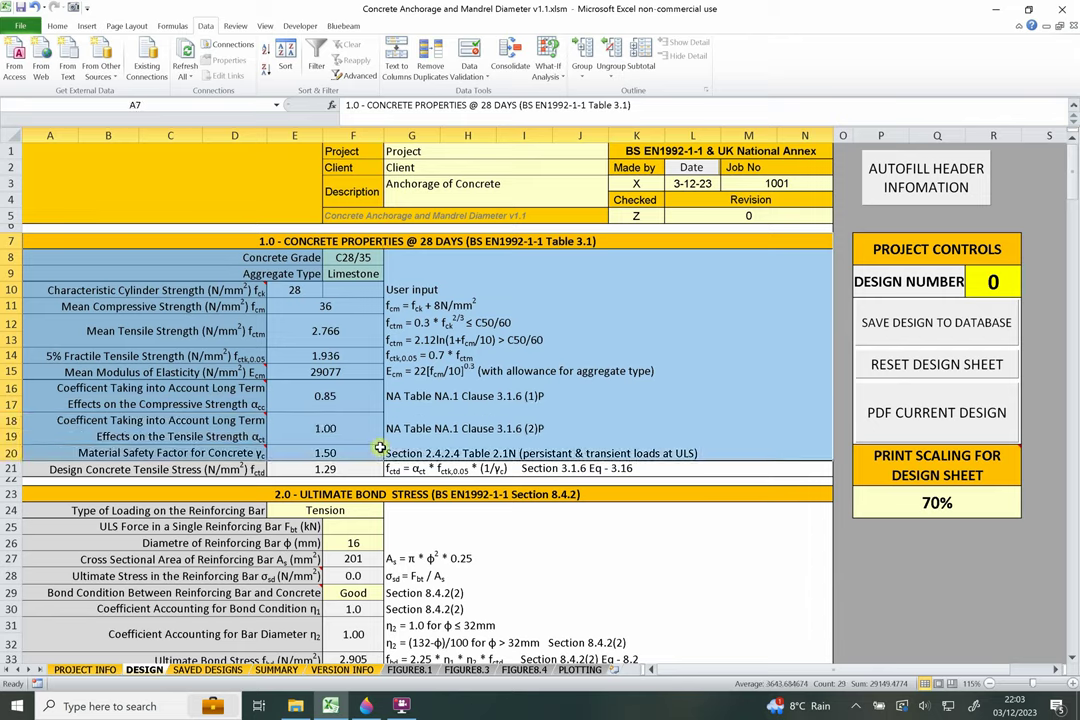
{"action": "left_click", "coordinate": [462, 384]}
{"action": "scroll", "coordinate": [420, 390], "scroll_direction": "down", "scroll_amount": 1}
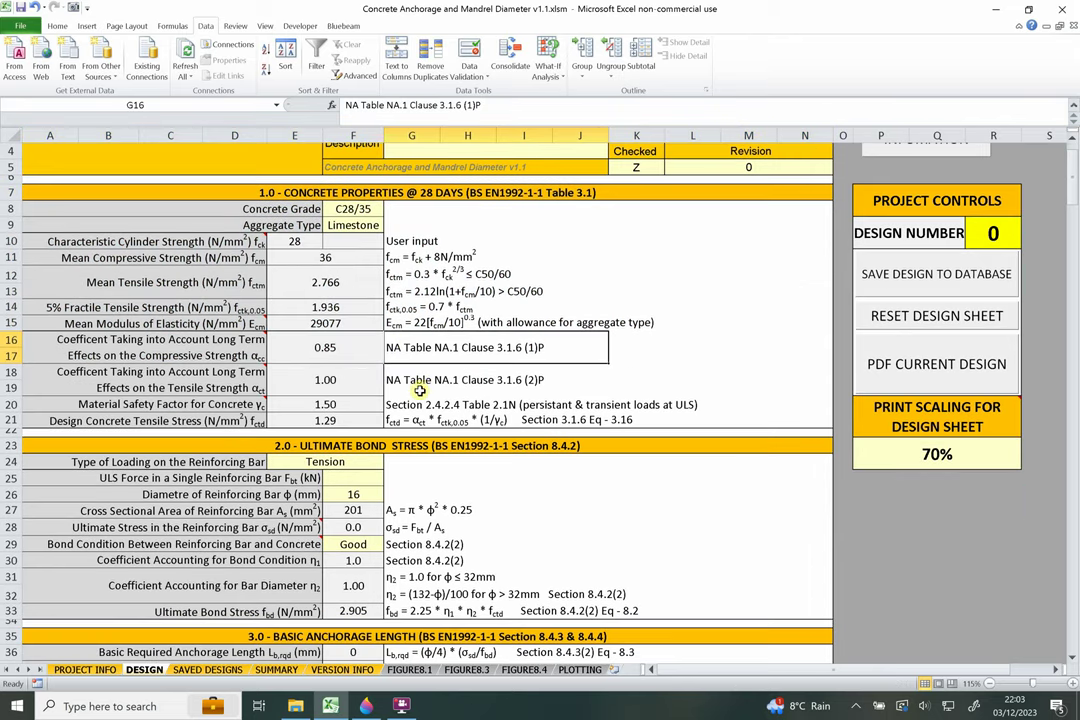
{"action": "scroll", "coordinate": [424, 387], "scroll_direction": "down", "scroll_amount": 1}
{"action": "left_click", "coordinate": [358, 404]}
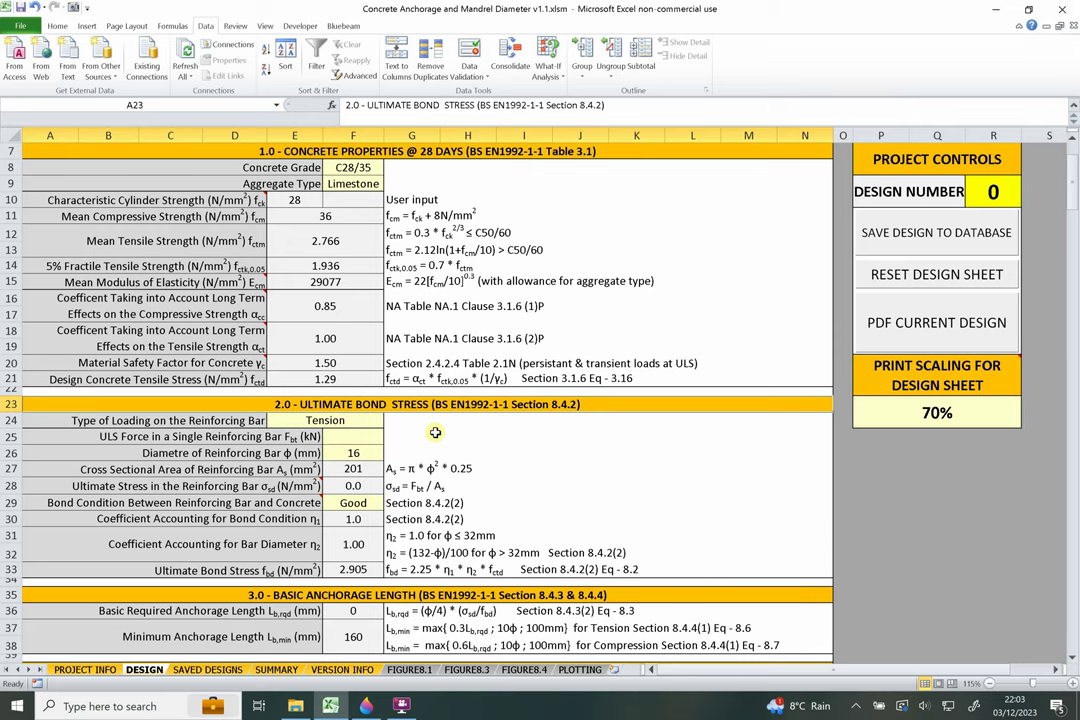
Inspect the type of loading on the reinforcing bar in section 2.0, Ultimate Bond Stress.
{"action": "scroll", "coordinate": [436, 435], "scroll_direction": "down", "scroll_amount": 1}
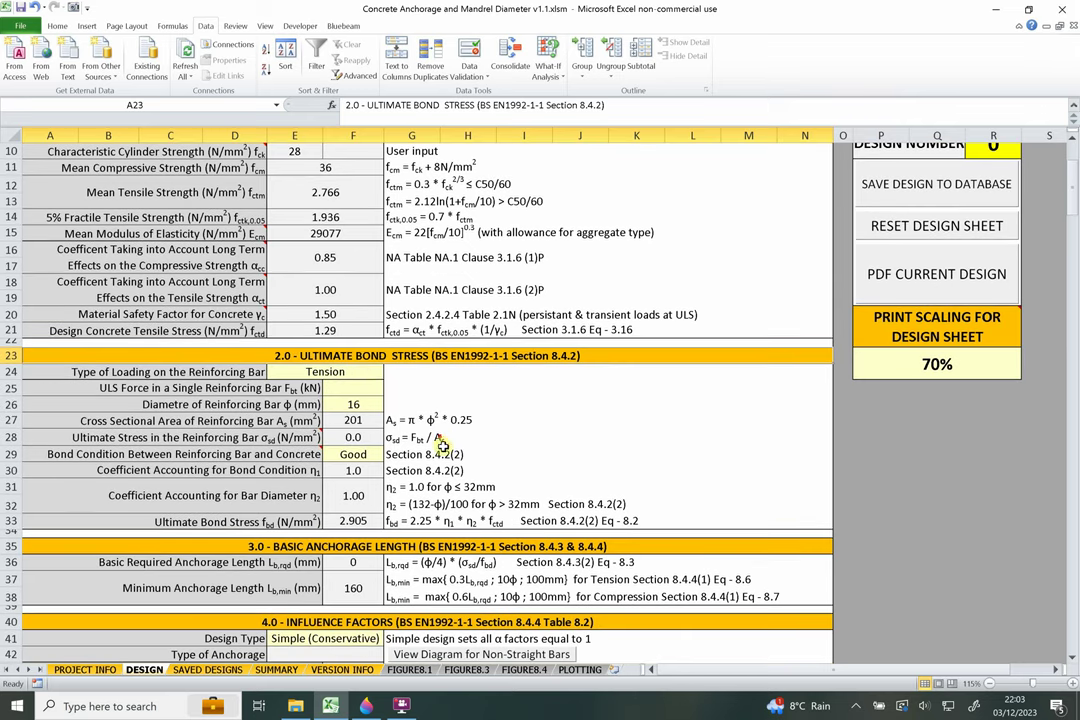
{"action": "left_click", "coordinate": [372, 373]}
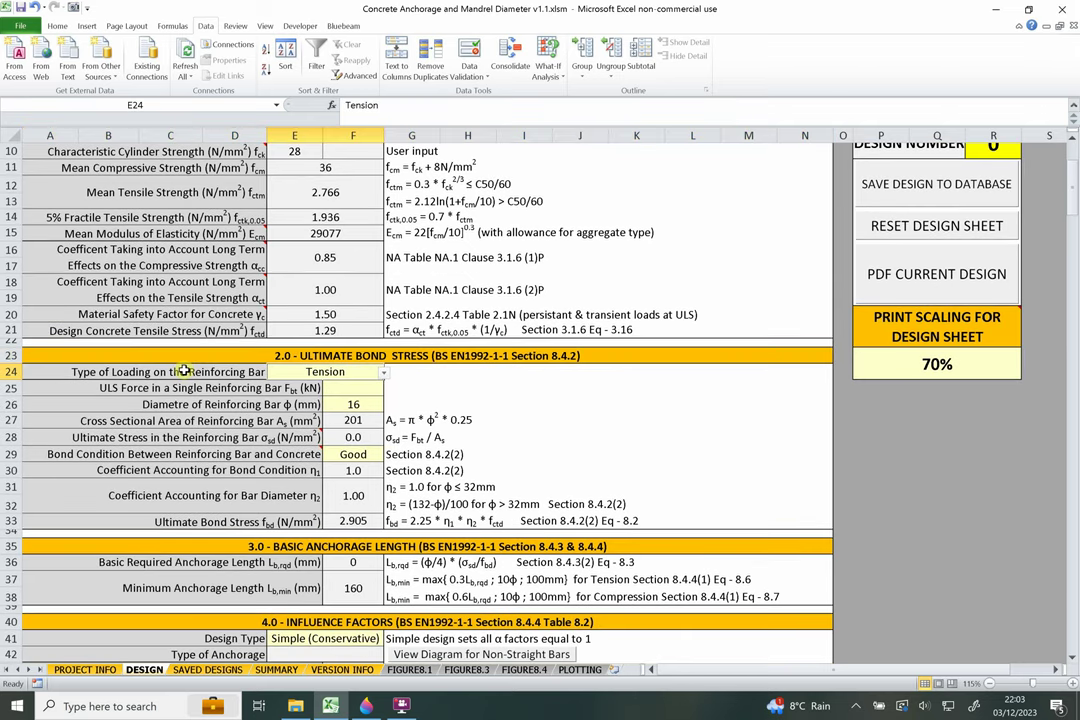
{"action": "left_click", "coordinate": [215, 372]}
{"action": "left_click", "coordinate": [295, 374]}
Switch to Paint 3D and sketch a long black beam outline resting on a small support at each end.
{"action": "left_click", "coordinate": [367, 706]}
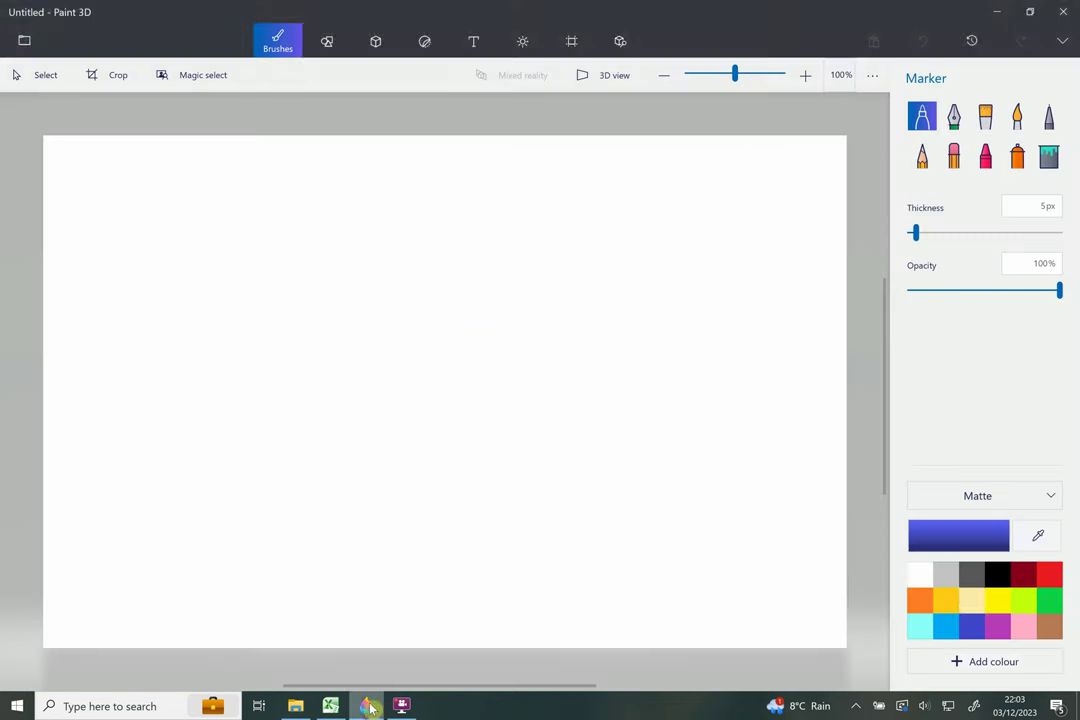
{"action": "left_click", "coordinate": [997, 575]}
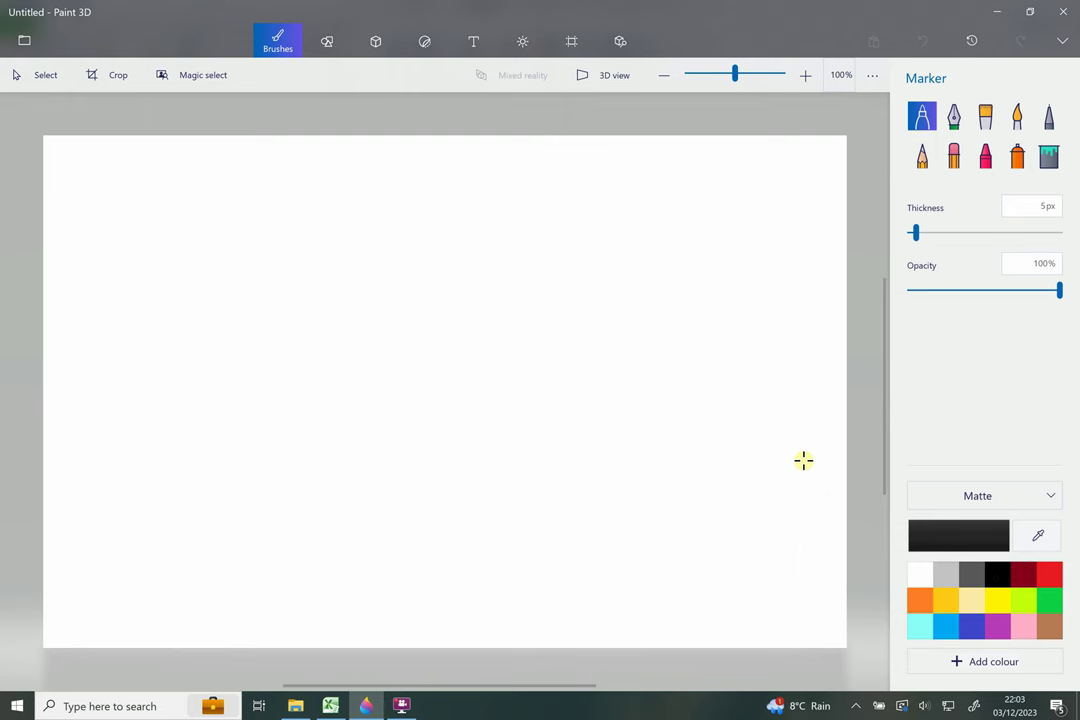
{"action": "mouse_move", "coordinate": [634, 264]}
{"action": "left_mouse_down"}
{"action": "mouse_move", "coordinate": [390, 266]}
{"action": "mouse_move", "coordinate": [208, 308]}
{"action": "mouse_move", "coordinate": [309, 352]}
{"action": "mouse_move", "coordinate": [615, 362]}
{"action": "mouse_move", "coordinate": [630, 265]}
{"action": "left_mouse_up"}
{"action": "mouse_move", "coordinate": [619, 370]}
{"action": "left_mouse_down"}
{"action": "mouse_move", "coordinate": [605, 367]}
{"action": "mouse_move", "coordinate": [598, 404]}
{"action": "mouse_move", "coordinate": [620, 367]}
{"action": "left_mouse_up"}
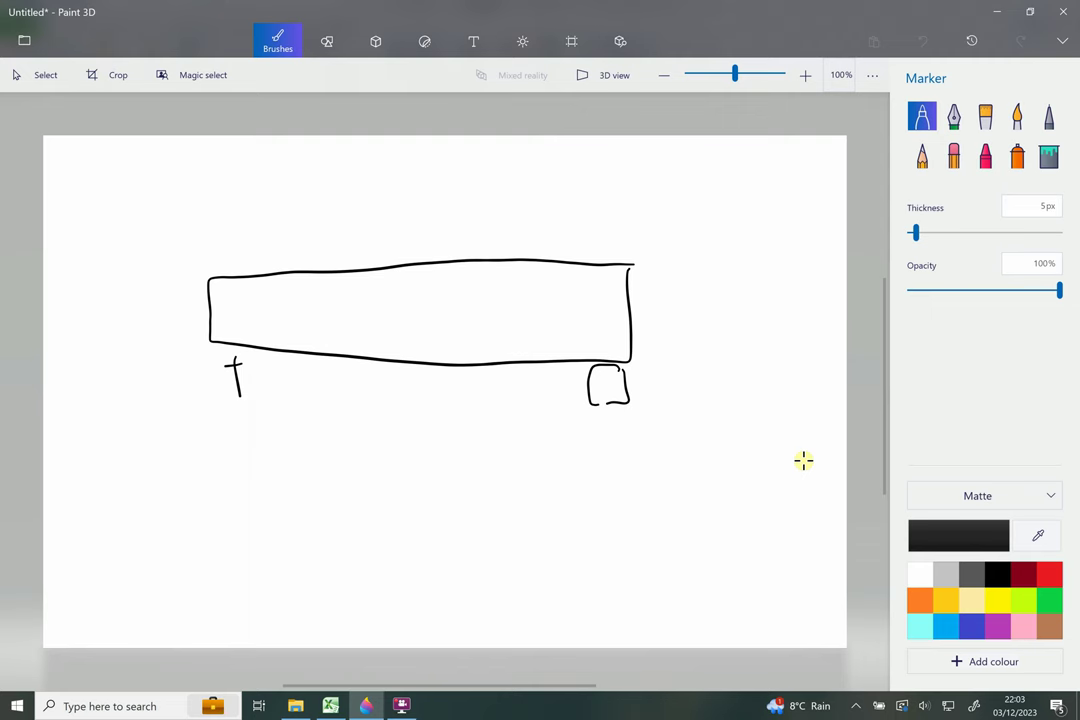
{"action": "left_click_drag", "start_coordinate": [226, 366], "coordinate": [240, 397]}
Draw a red reinforcing bar along the beam's lower edge and a blue one along its upper edge.
{"action": "left_click", "coordinate": [1049, 574]}
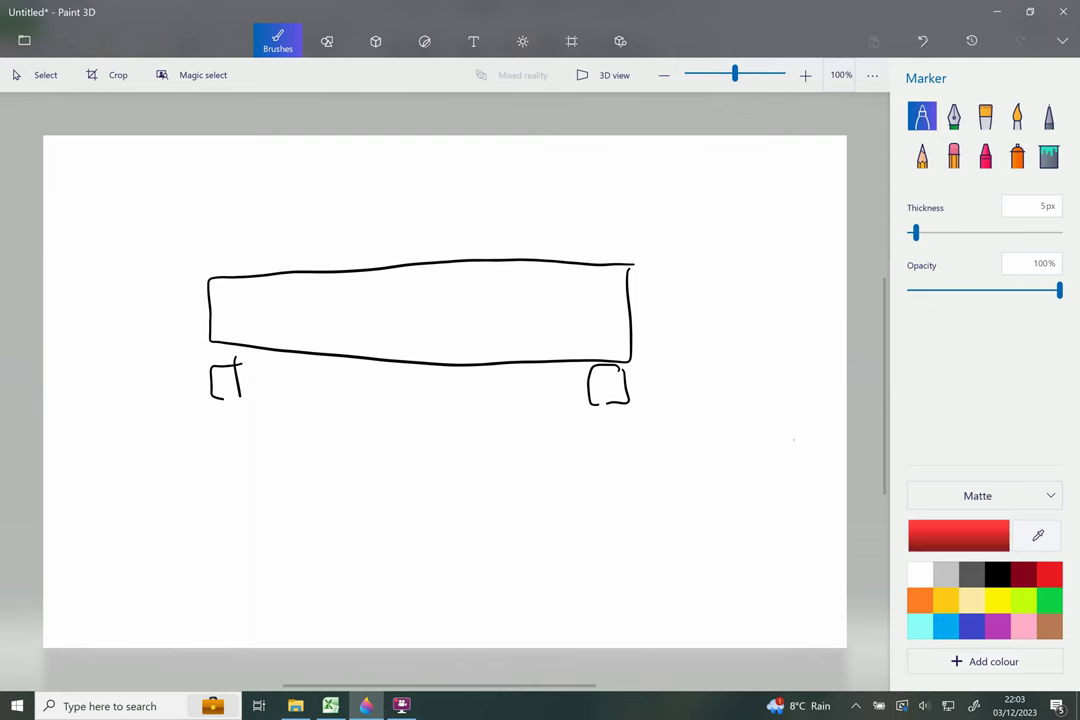
{"action": "left_click_drag", "start_coordinate": [621, 341], "coordinate": [238, 330]}
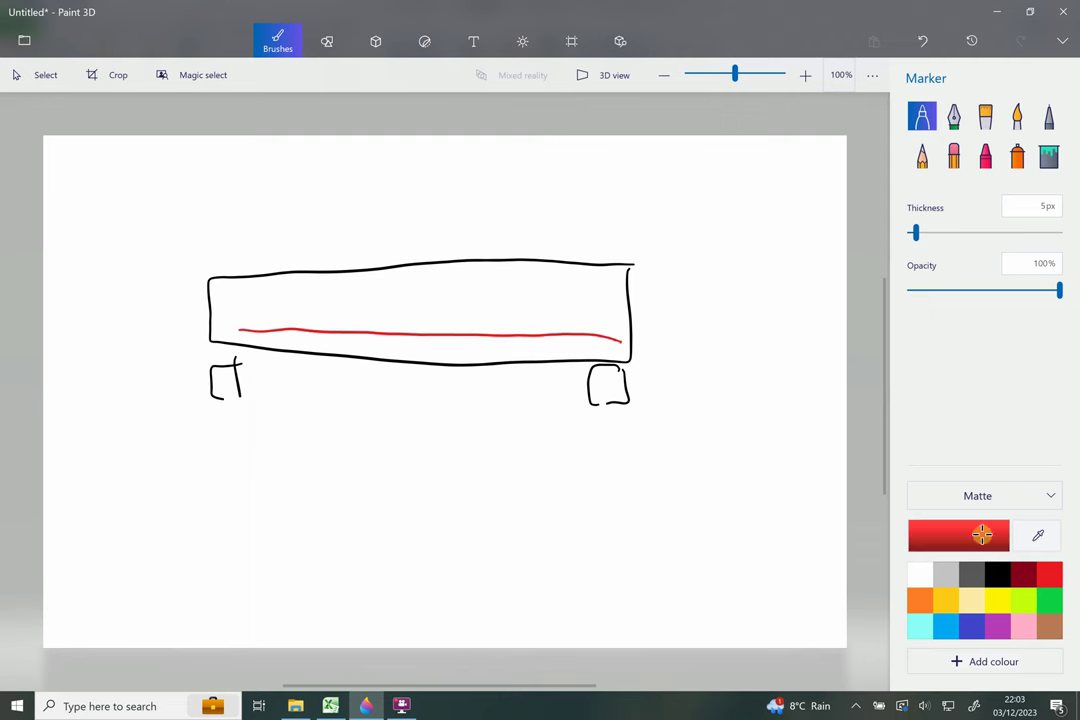
{"action": "left_click", "coordinate": [971, 626]}
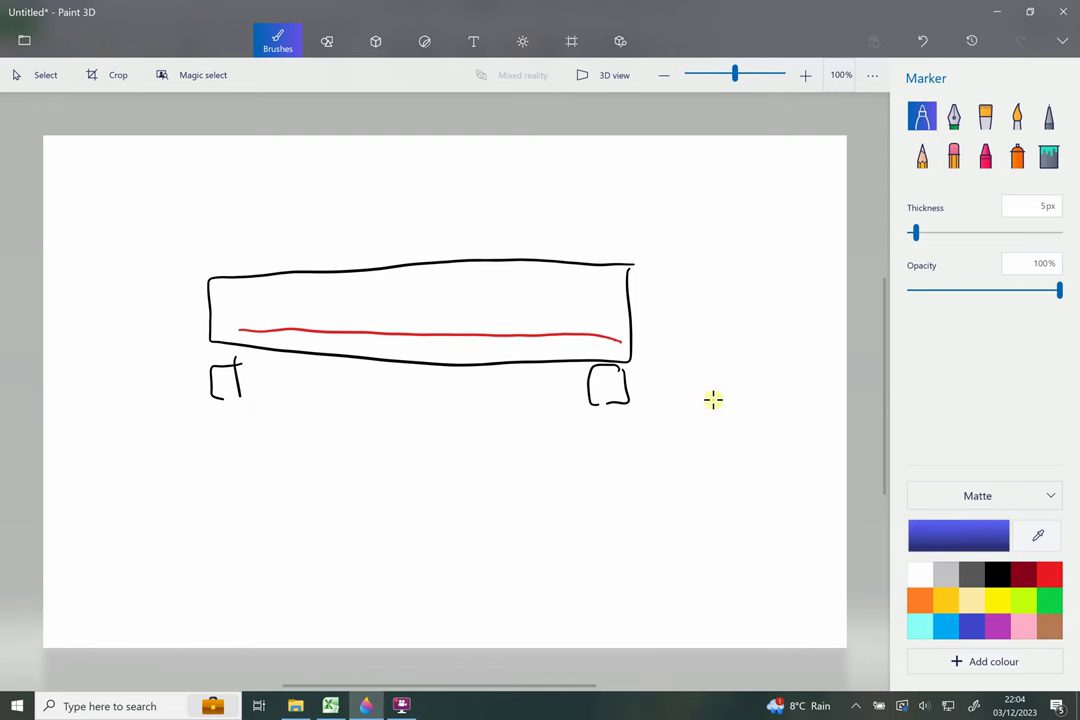
{"action": "mouse_move", "coordinate": [584, 289]}
{"action": "left_mouse_down"}
{"action": "mouse_move", "coordinate": [362, 281]}
{"action": "mouse_move", "coordinate": [234, 291]}
{"action": "left_mouse_up"}
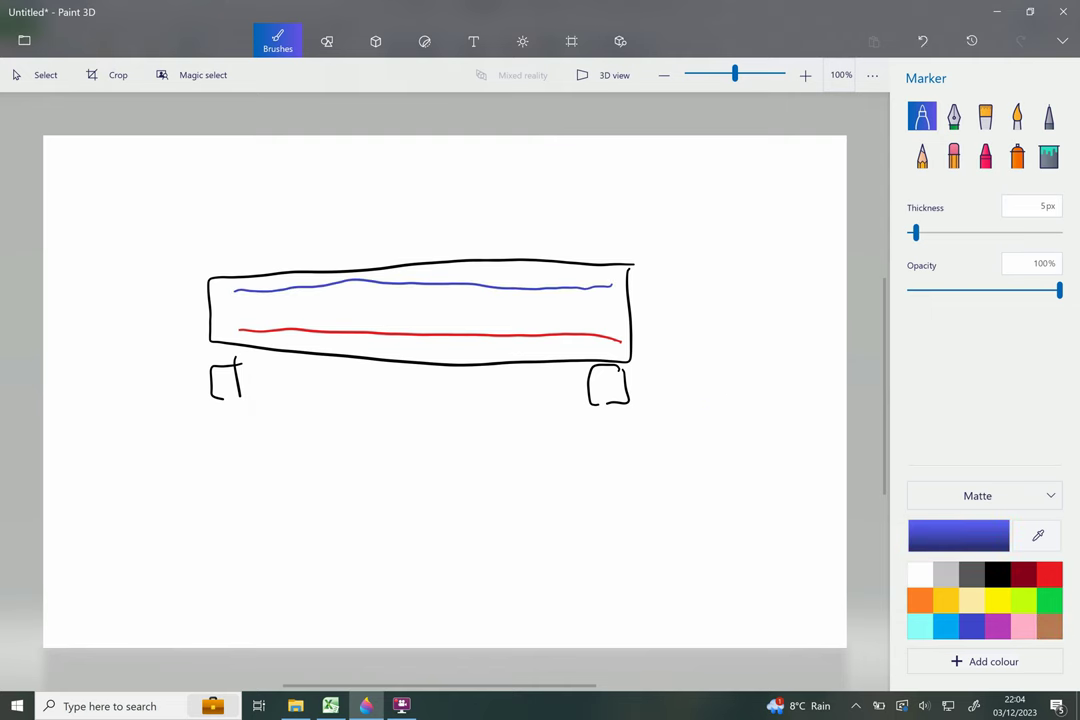
Discard the beam sketch unsaved and outline in black an enlarged beam end with a break notch on its right side.
{"action": "key", "text": "ctrl+n"}
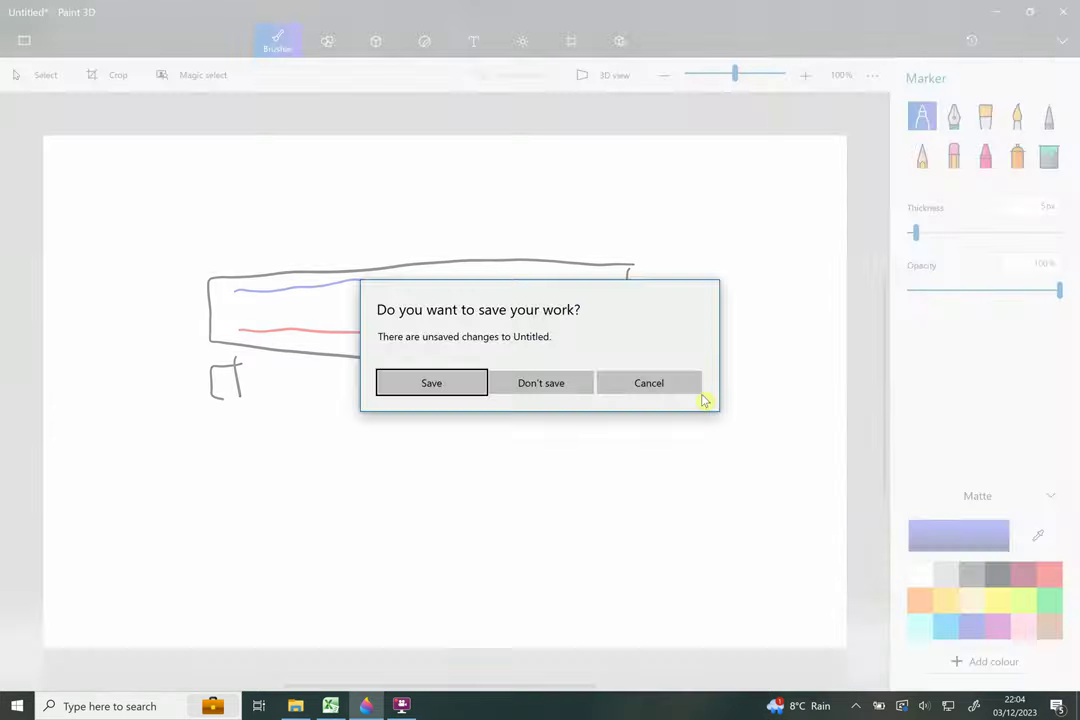
{"action": "left_click", "coordinate": [573, 390]}
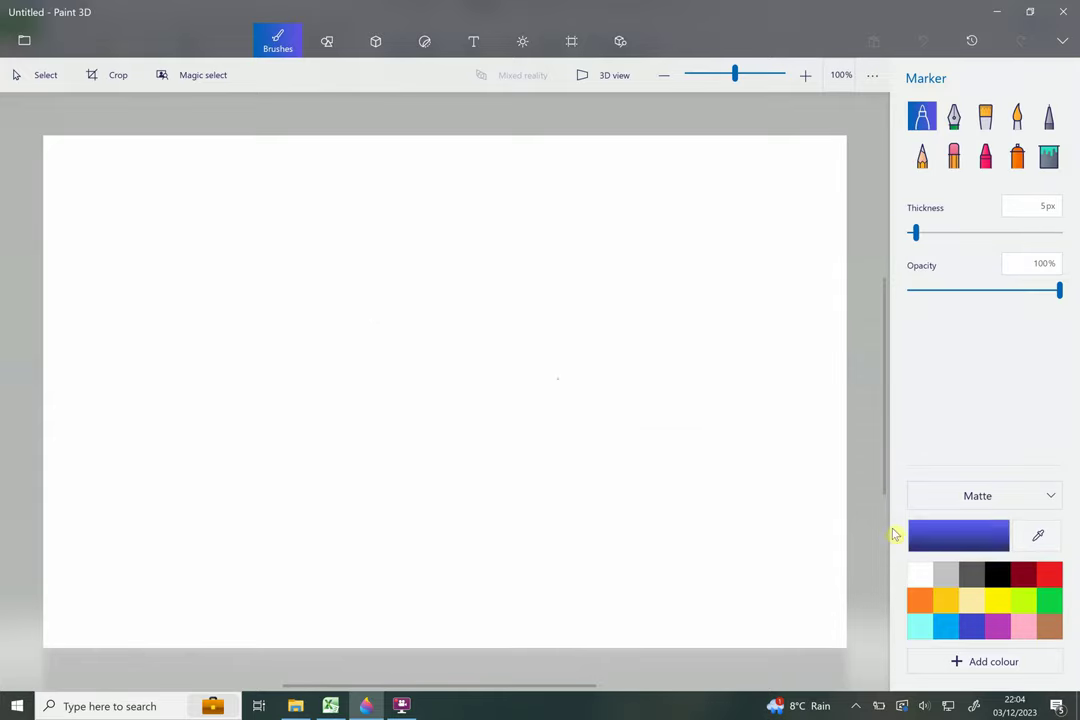
{"action": "left_click", "coordinate": [995, 574]}
{"action": "mouse_move", "coordinate": [485, 232]}
{"action": "left_mouse_down"}
{"action": "mouse_move", "coordinate": [260, 239]}
{"action": "mouse_move", "coordinate": [200, 366]}
{"action": "mouse_move", "coordinate": [207, 460]}
{"action": "mouse_move", "coordinate": [494, 458]}
{"action": "mouse_move", "coordinate": [518, 250]}
{"action": "left_mouse_up"}
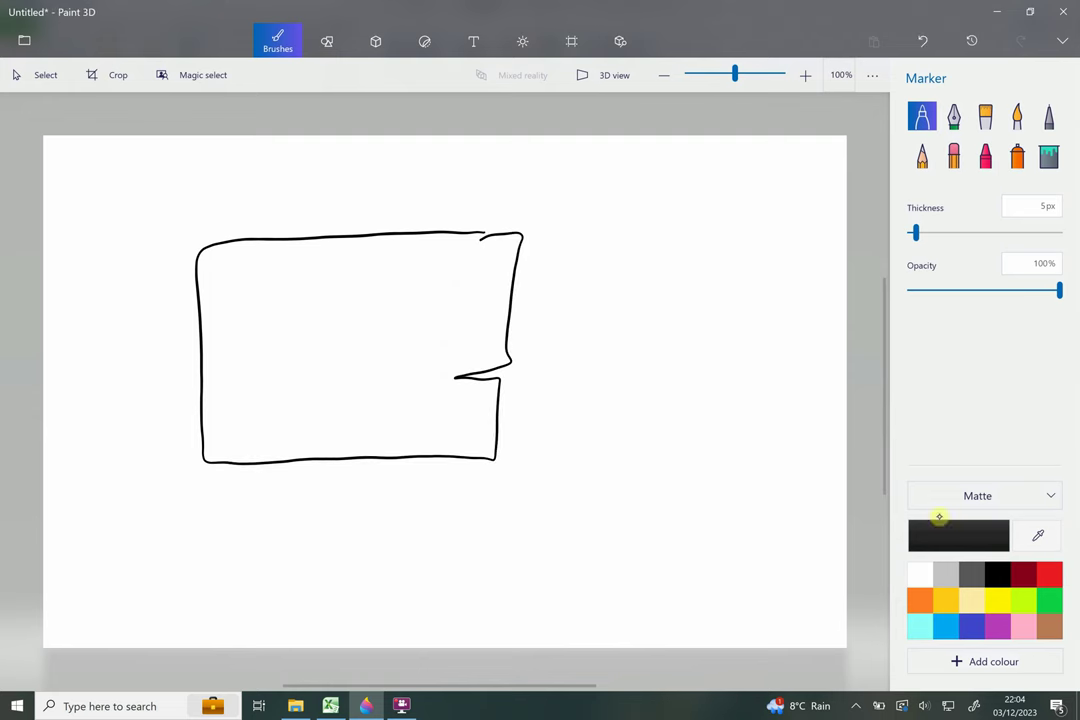
Add a red bar near the outline's lower edge and a blue arrow pulling it rightwards, labelled Fbt.
{"action": "left_click", "coordinate": [1049, 574]}
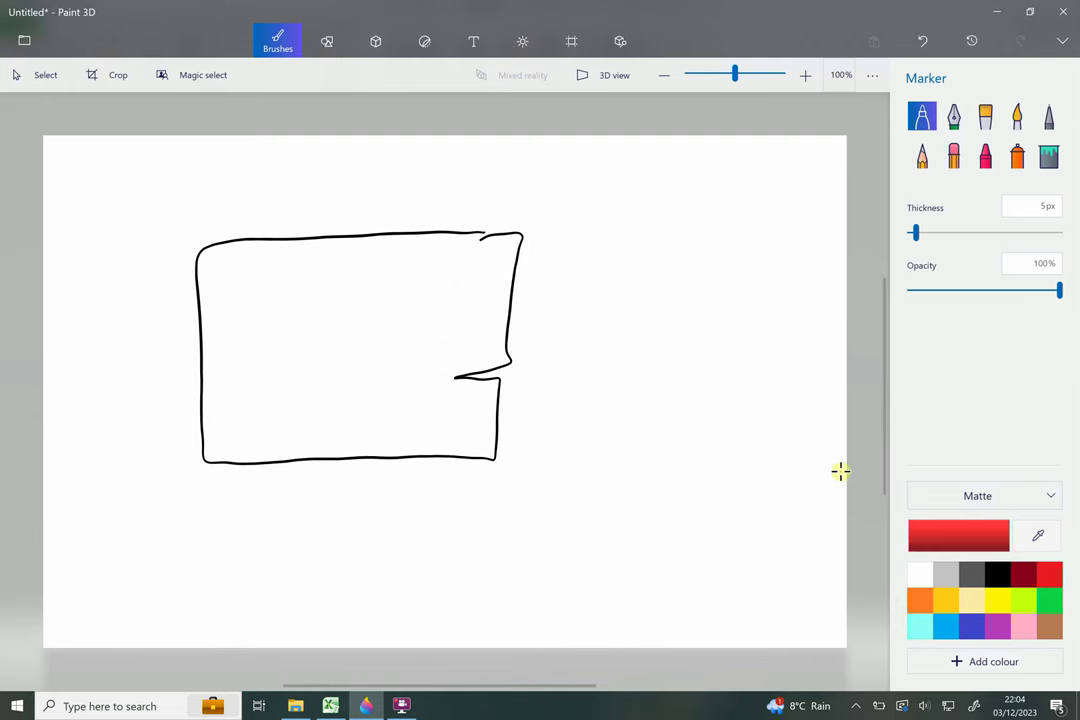
{"action": "left_click_drag", "start_coordinate": [467, 414], "coordinate": [255, 423]}
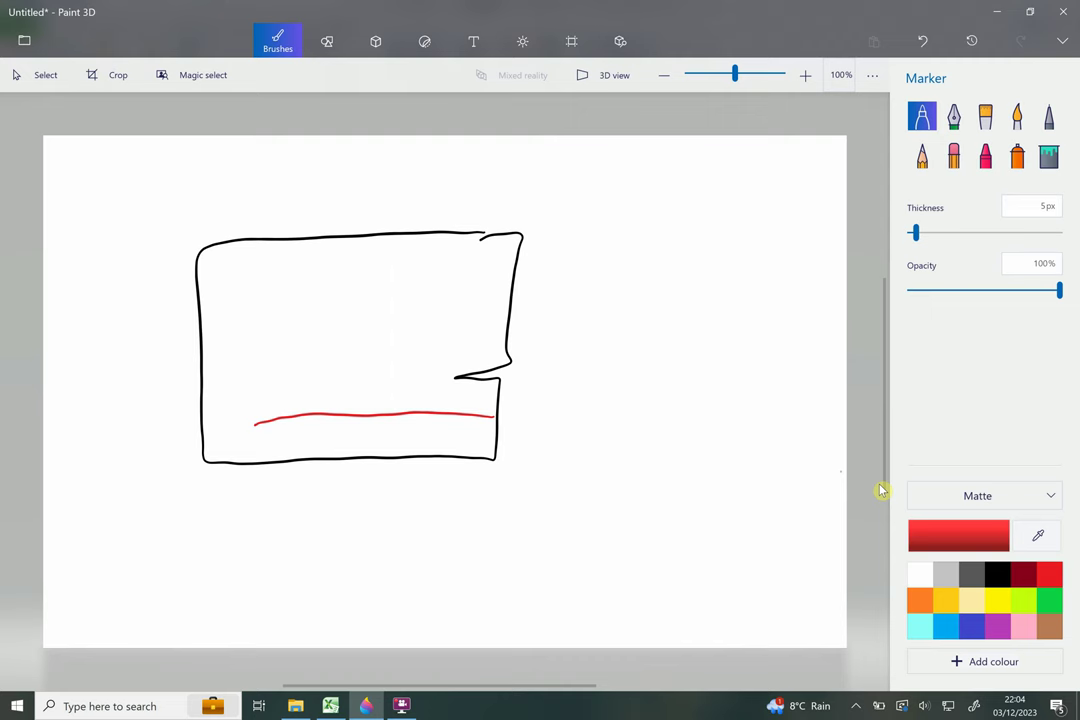
{"action": "left_click", "coordinate": [971, 625]}
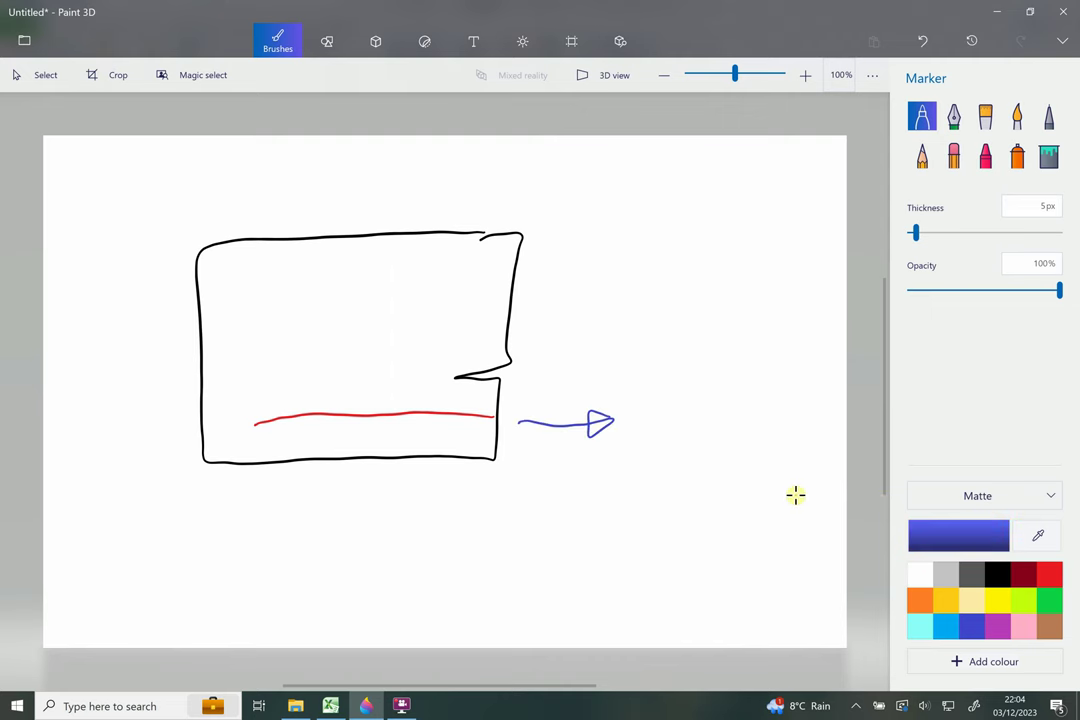
{"action": "mouse_move", "coordinate": [637, 421]}
{"action": "left_mouse_down"}
{"action": "mouse_move", "coordinate": [664, 382]}
{"action": "mouse_move", "coordinate": [694, 403]}
{"action": "left_mouse_up"}
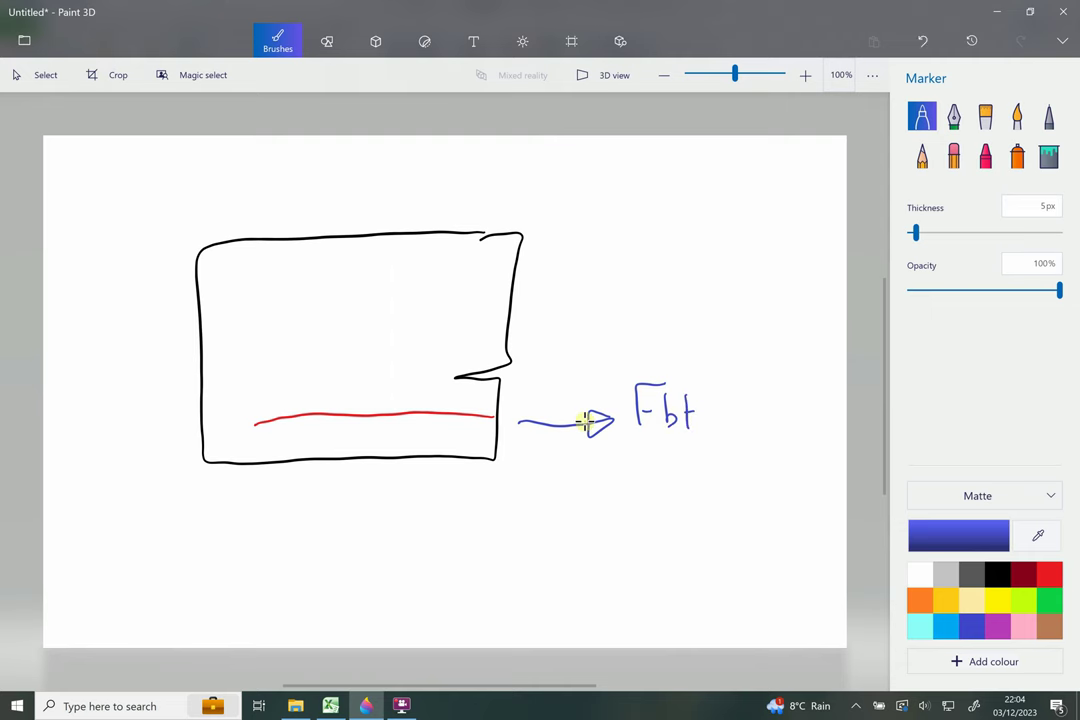
{"action": "left_click_drag", "start_coordinate": [426, 491], "coordinate": [481, 500]}
{"action": "left_click_drag", "start_coordinate": [406, 483], "coordinate": [405, 509]}
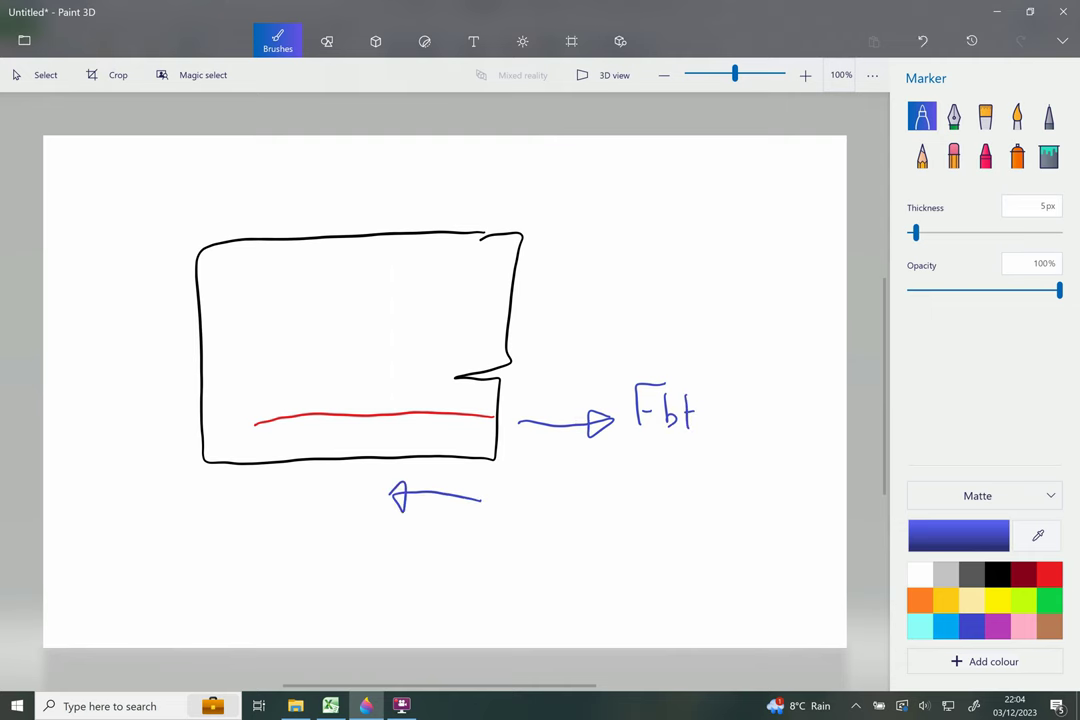
{"action": "key", "text": "ctrl+n"}
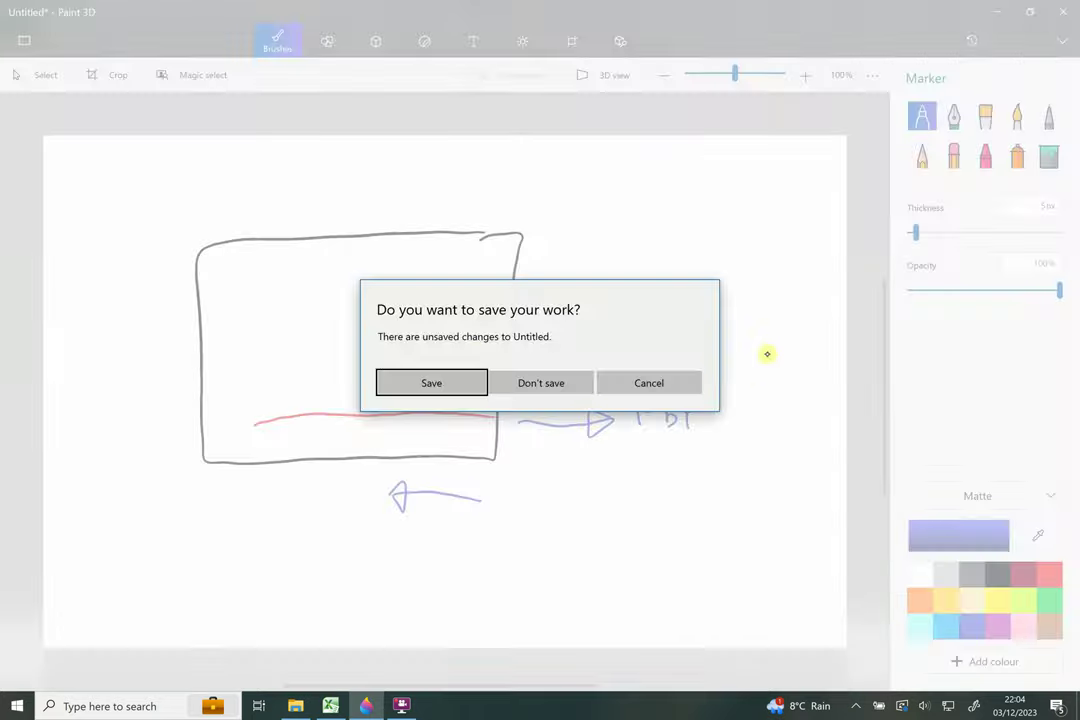
{"action": "left_click", "coordinate": [672, 381]}
{"action": "key", "text": "ctrl+z"}
{"action": "key", "text": "ctrl+z"}
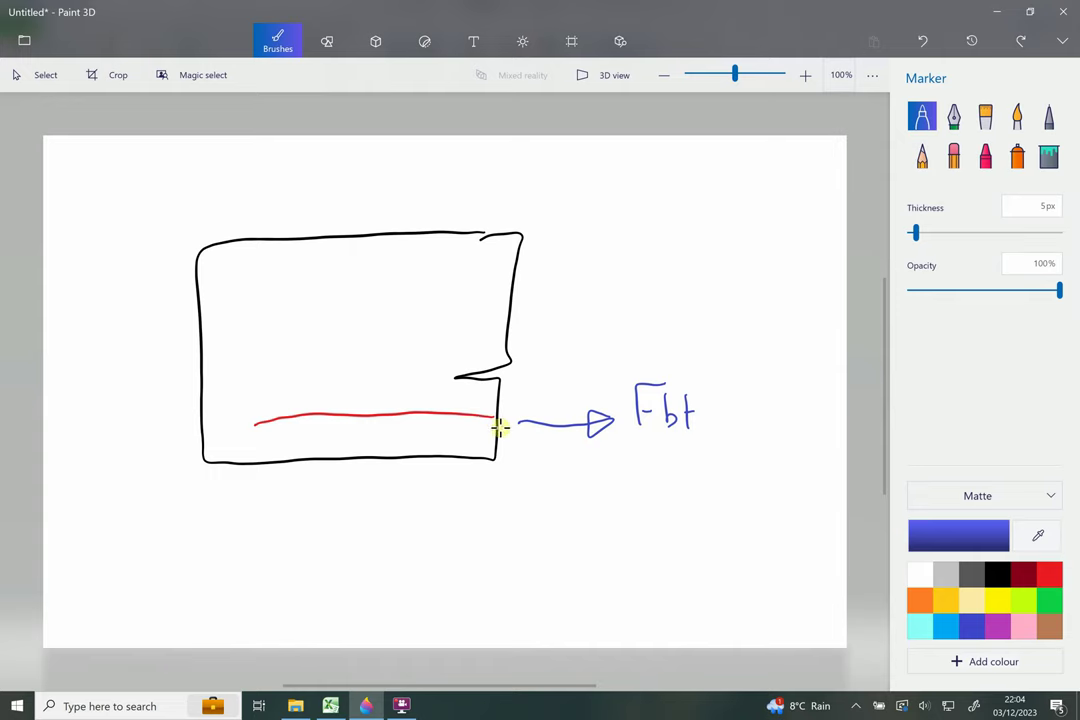
Switch to Excel and review the loading type and ULS bar force inputs, comparing them with the Fbt arrow in the Paint 3D sketch.
{"action": "left_click", "coordinate": [331, 703]}
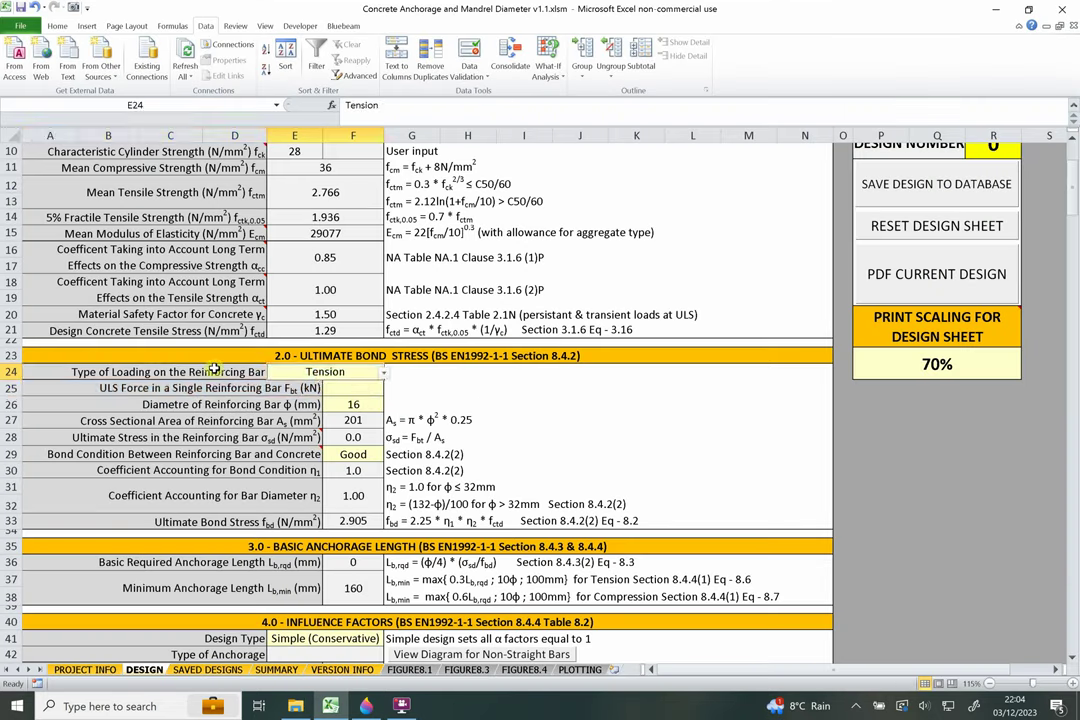
{"action": "left_click_drag", "start_coordinate": [213, 370], "coordinate": [275, 384]}
{"action": "left_click", "coordinate": [283, 373]}
{"action": "left_click", "coordinate": [127, 387]}
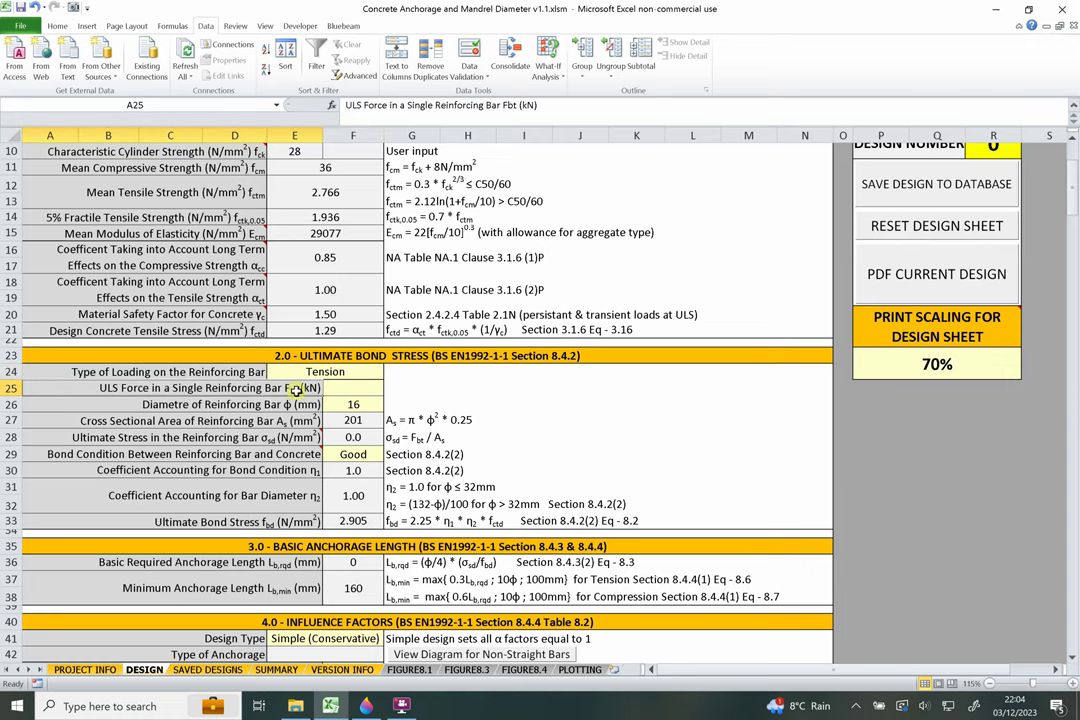
{"action": "key", "text": "alt+Tab"}
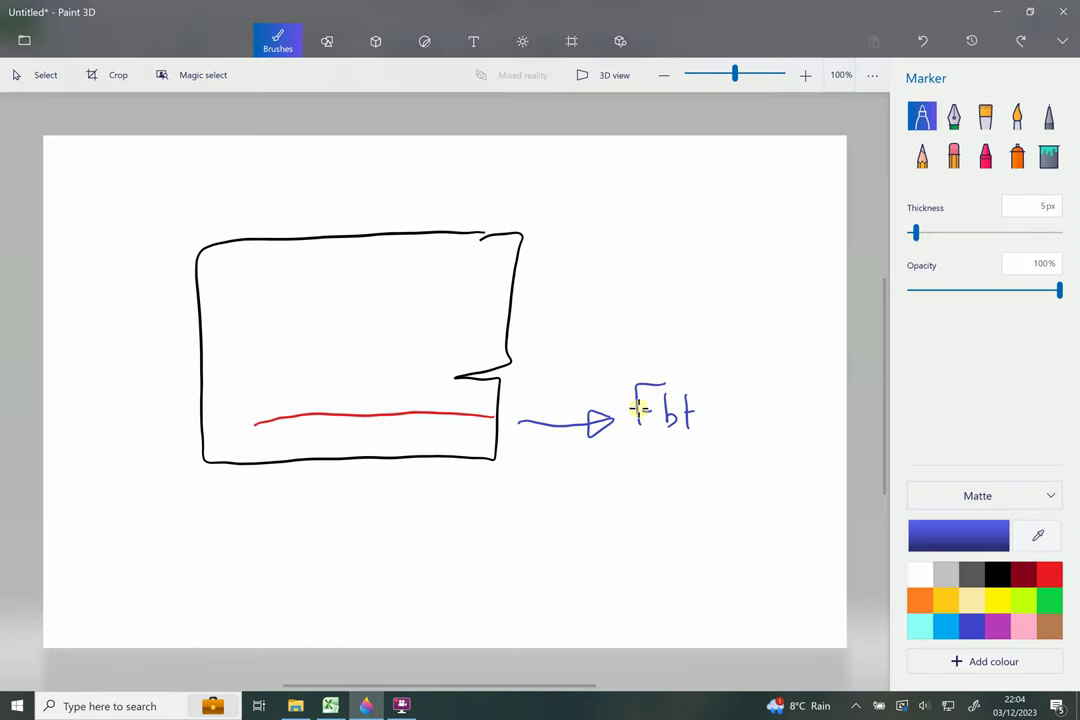
{"action": "left_click", "coordinate": [330, 706]}
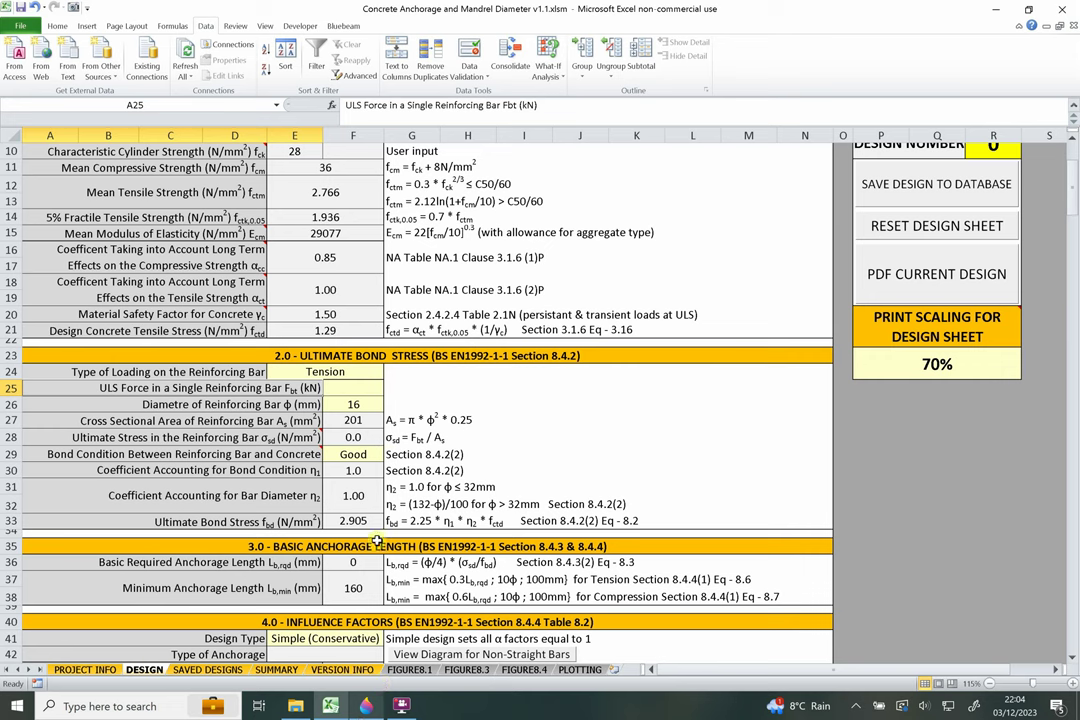
Set the ULS force in a single reinforcing bar, Fbt, to 35 kN and review the entry.
{"action": "key", "text": "Tab"}
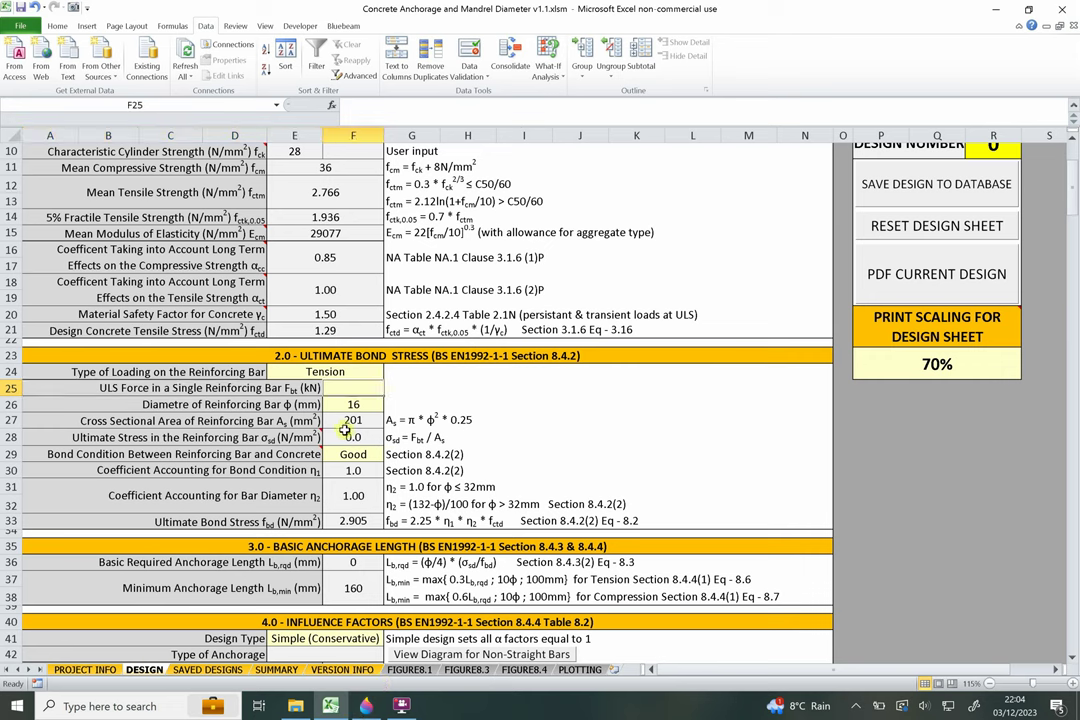
{"action": "type", "text": "35"}
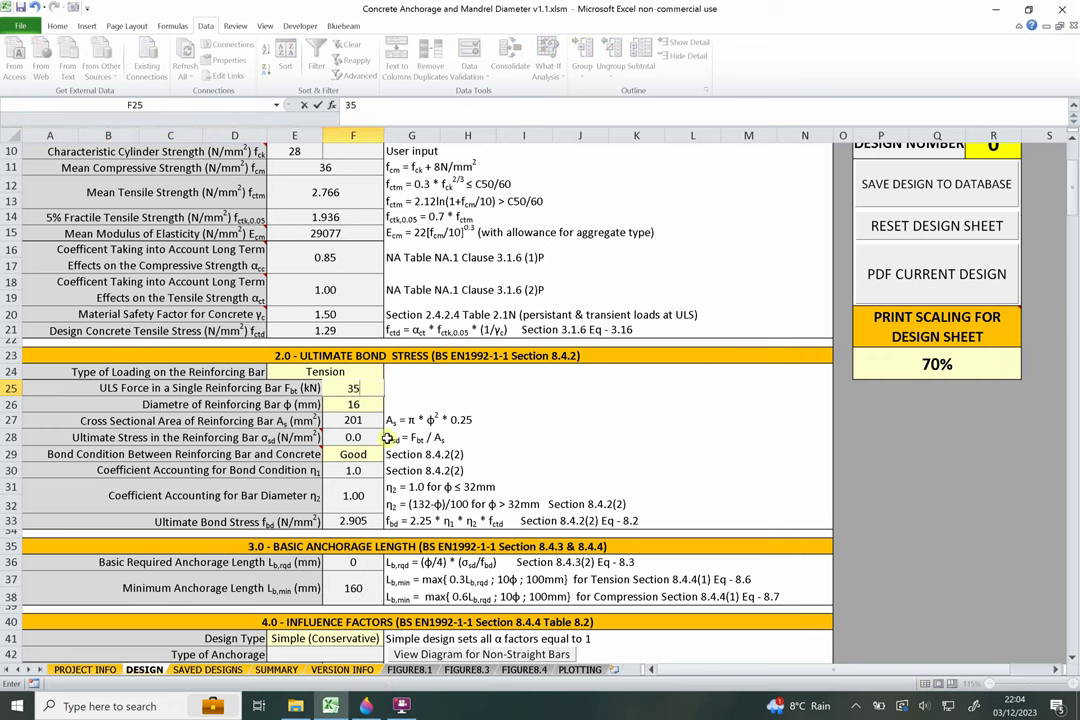
{"action": "left_click", "coordinate": [425, 386]}
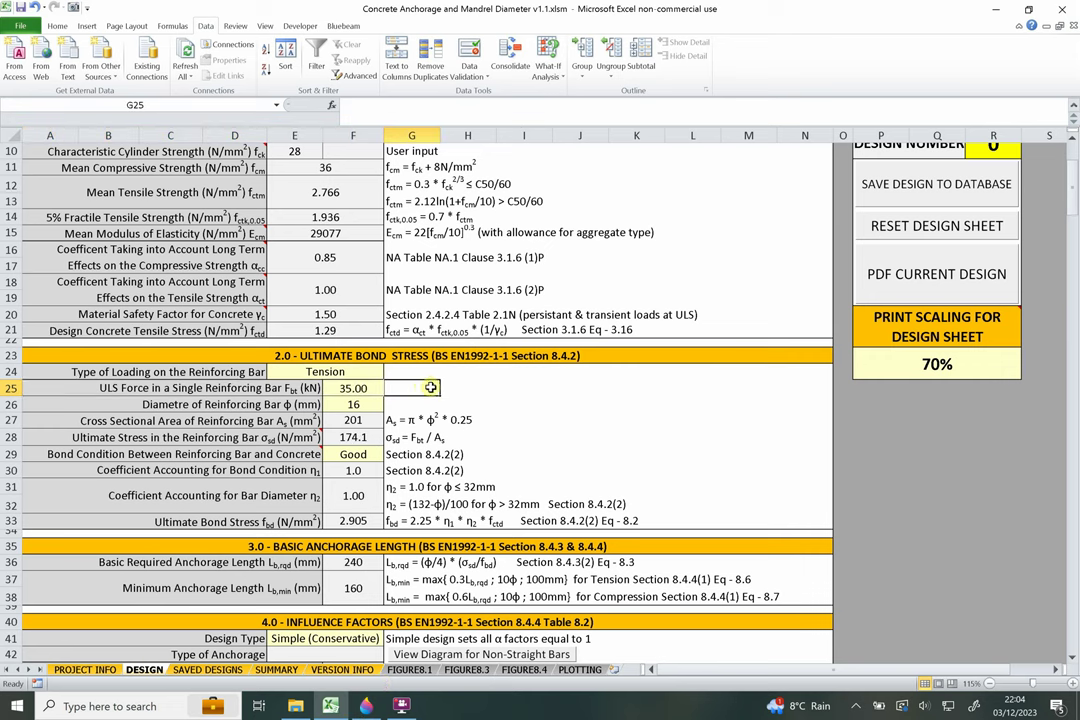
{"action": "left_click", "coordinate": [353, 388]}
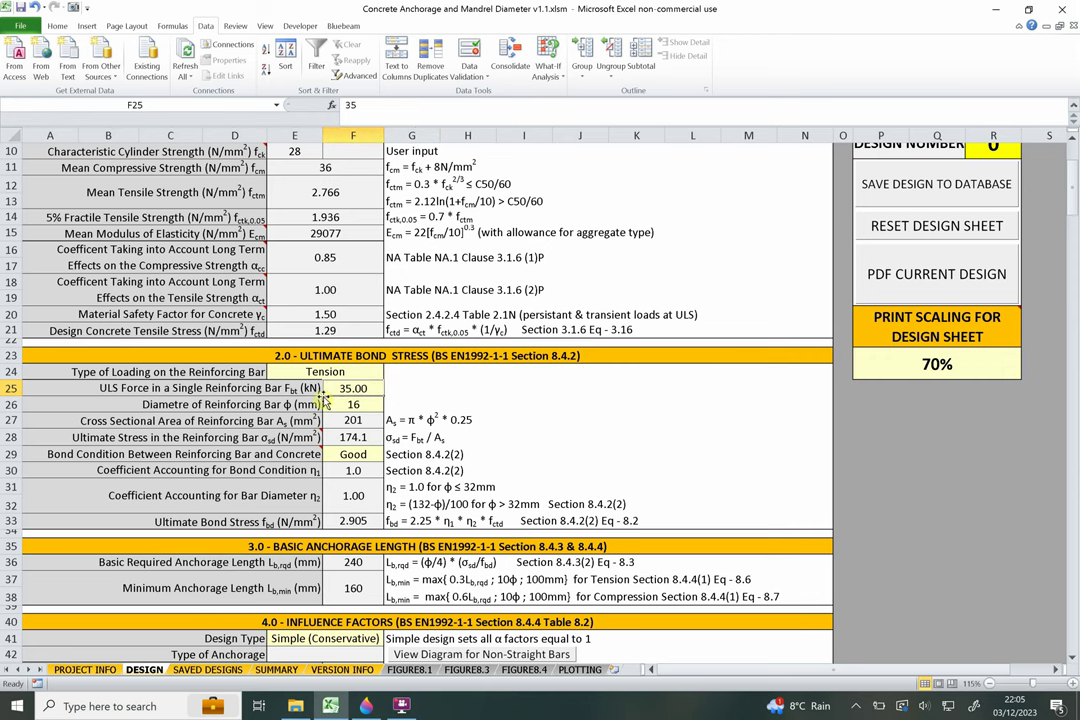
{"action": "left_click", "coordinate": [309, 389]}
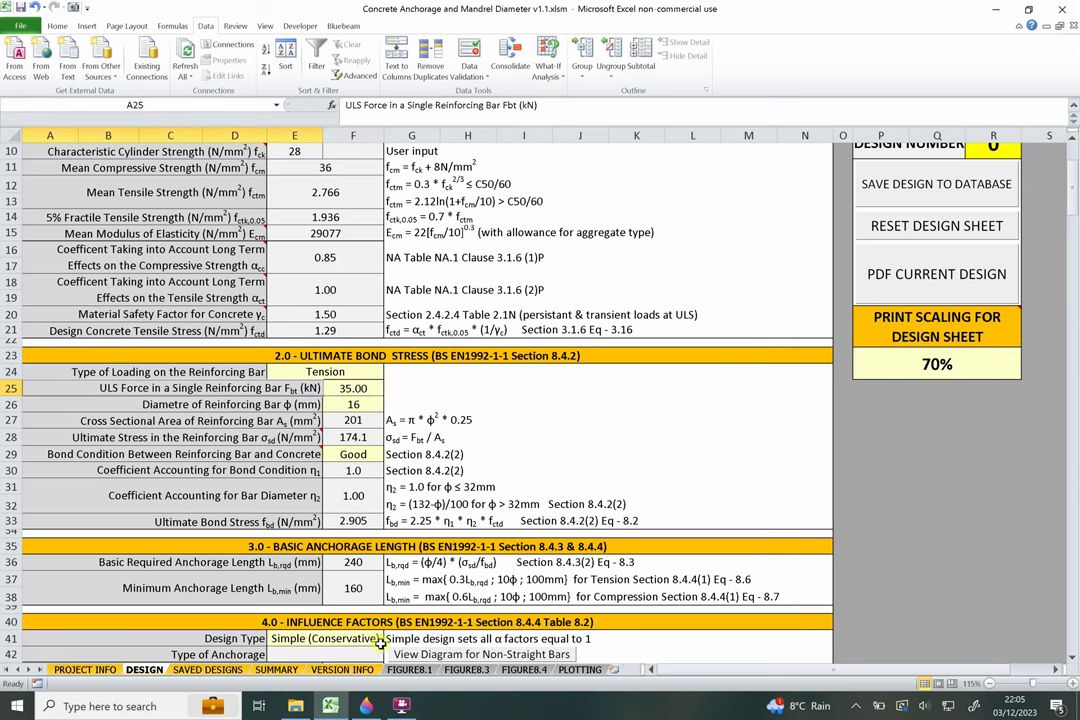
Switch to Paint 3D, write the load combination 1.35DL + 1.5LL + ... in blue below the outline, and discard the sketch unsaved.
{"action": "left_click", "coordinate": [367, 706]}
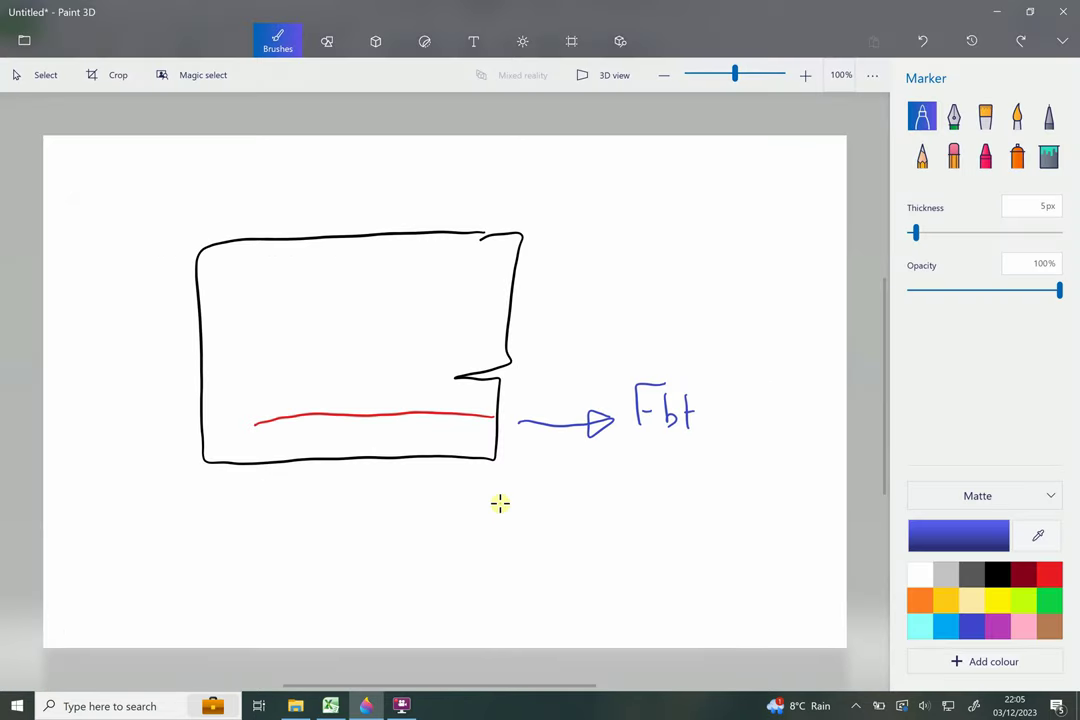
{"action": "left_click_drag", "start_coordinate": [331, 490], "coordinate": [332, 533]}
{"action": "mouse_move", "coordinate": [401, 514]}
{"action": "left_mouse_down"}
{"action": "mouse_move", "coordinate": [427, 502]}
{"action": "mouse_move", "coordinate": [481, 535]}
{"action": "left_mouse_up"}
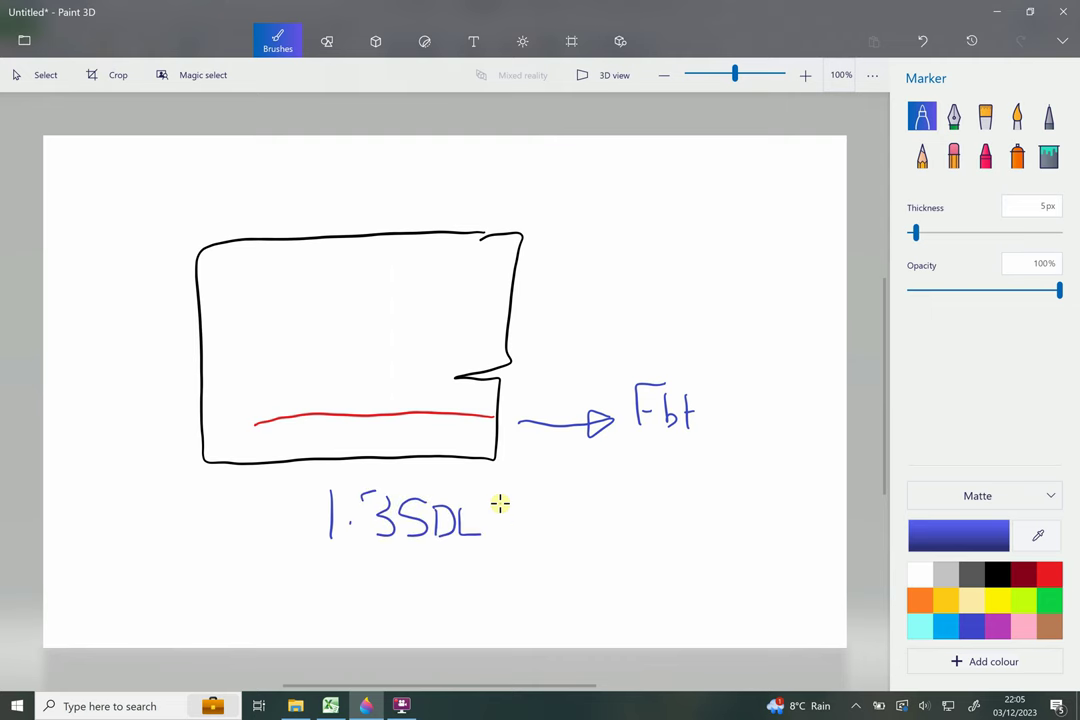
{"action": "left_click_drag", "start_coordinate": [598, 508], "coordinate": [578, 528]}
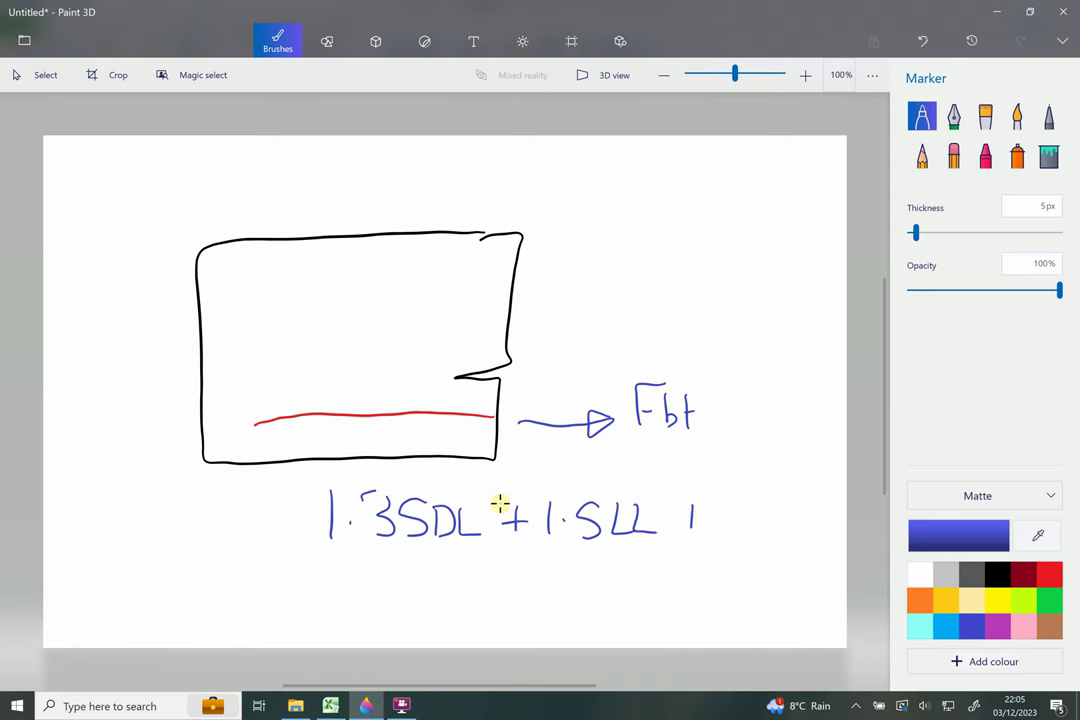
{"action": "left_click", "coordinate": [717, 515]}
{"action": "left_click", "coordinate": [732, 514]}
{"action": "left_click", "coordinate": [748, 514]}
{"action": "key", "text": "ctrl+n"}
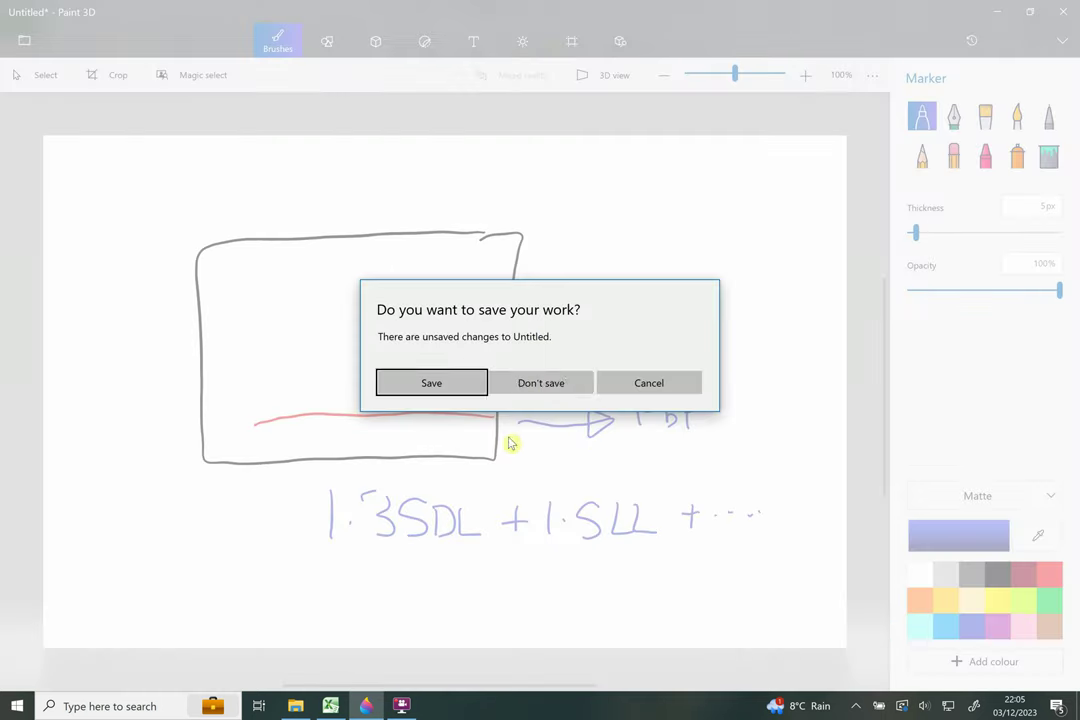
{"action": "left_click", "coordinate": [547, 387]}
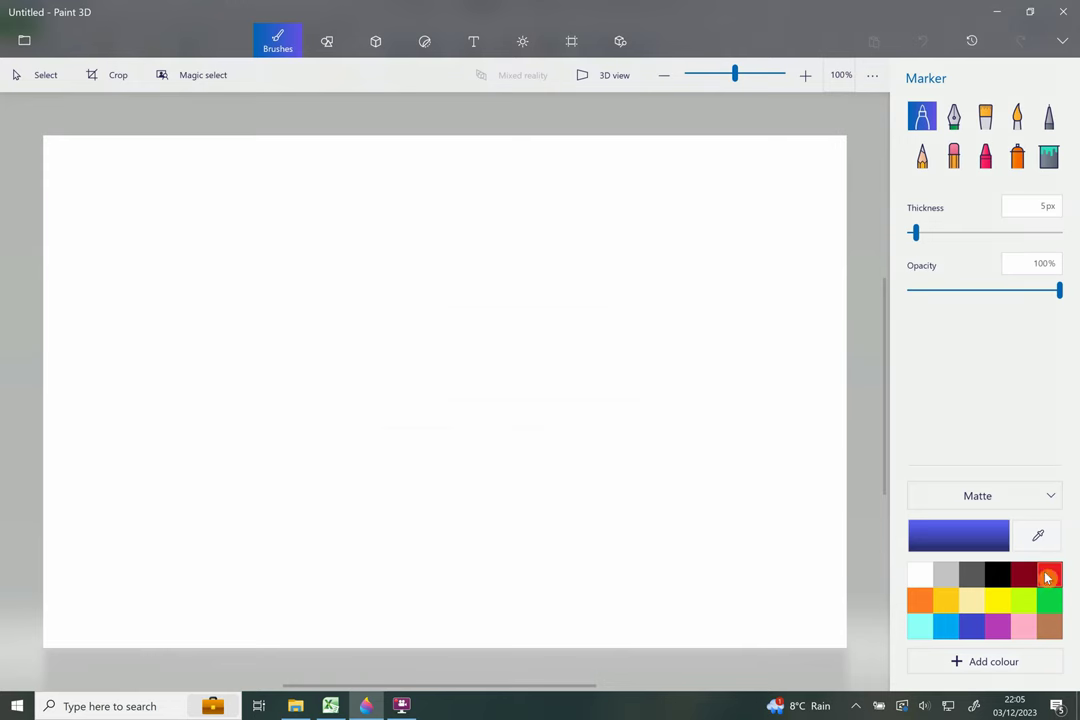
Switch to Excel and select the reinforcing bar diameter row to inspect it.
{"action": "left_click", "coordinate": [331, 706]}
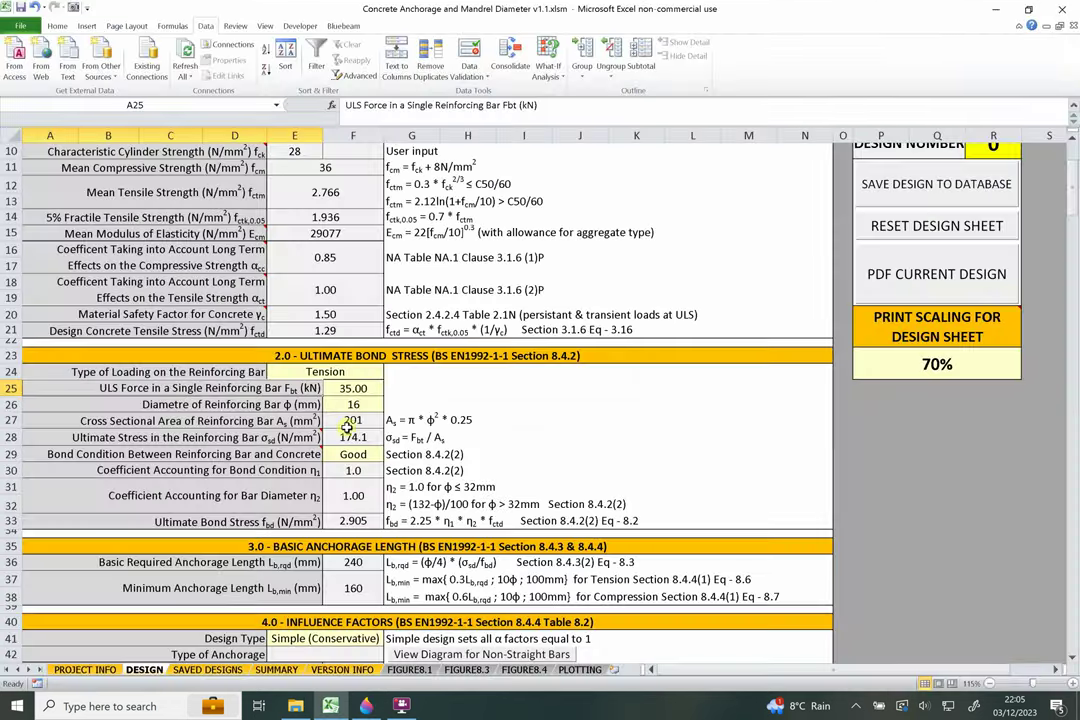
{"action": "left_click", "coordinate": [355, 404]}
{"action": "left_click", "coordinate": [305, 404]}
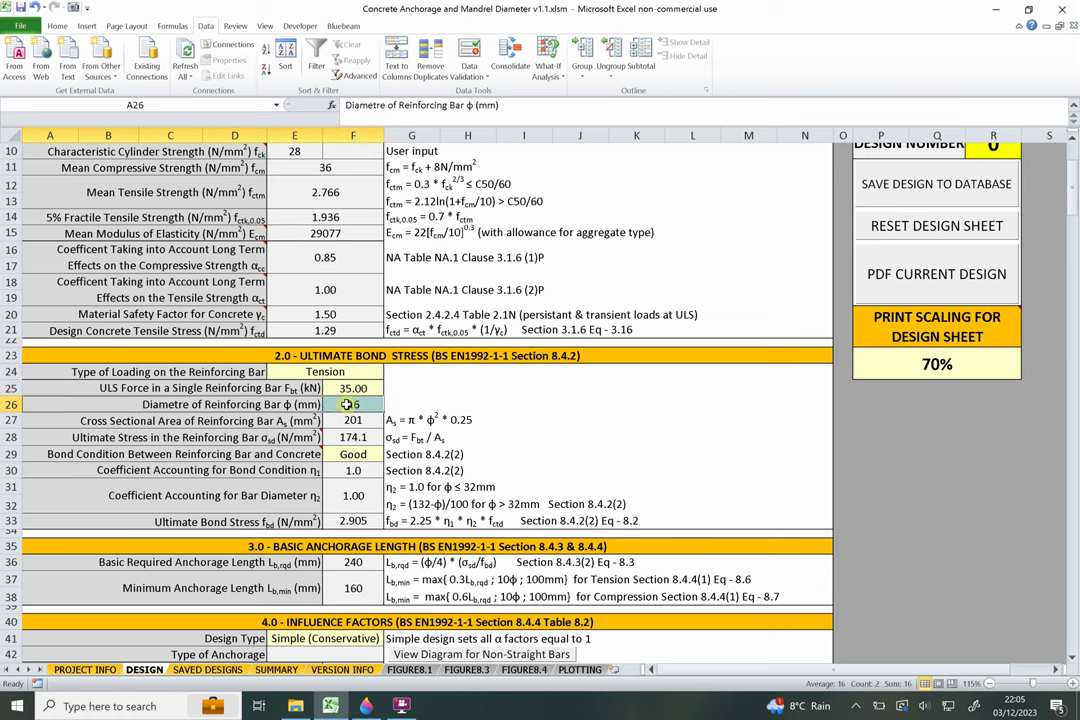
Review the bar diameter, cross-sectional area and ULS force cells, and inspect the ultimate bar stress σsd formula.
{"action": "left_click", "coordinate": [345, 404]}
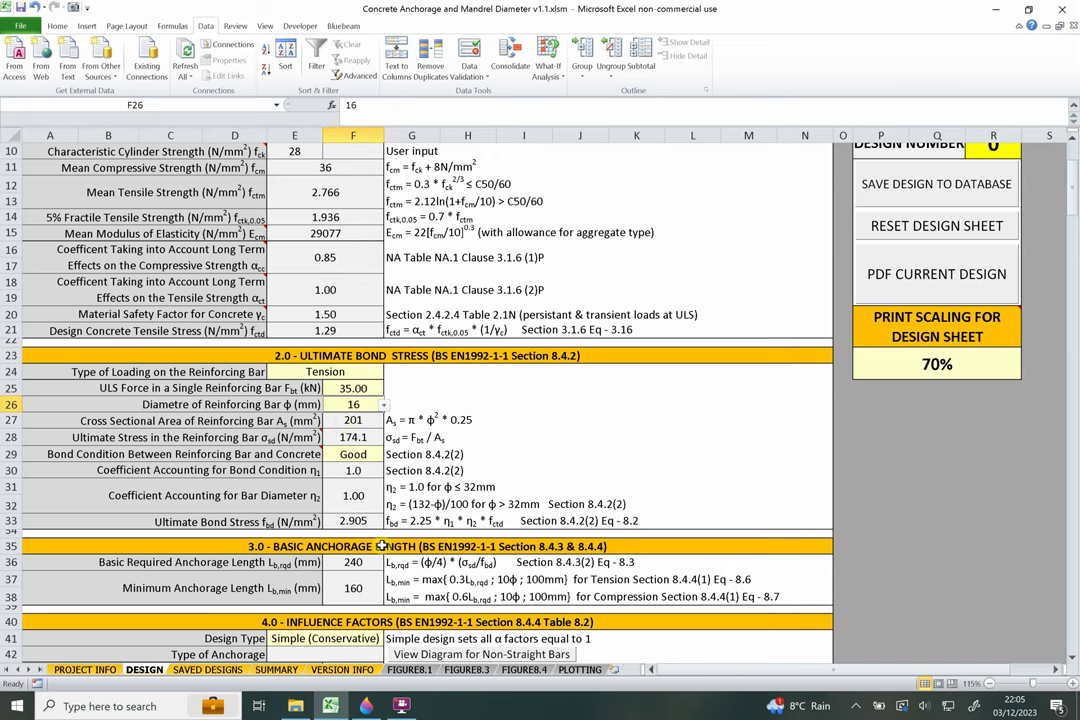
{"action": "left_click", "coordinate": [343, 421]}
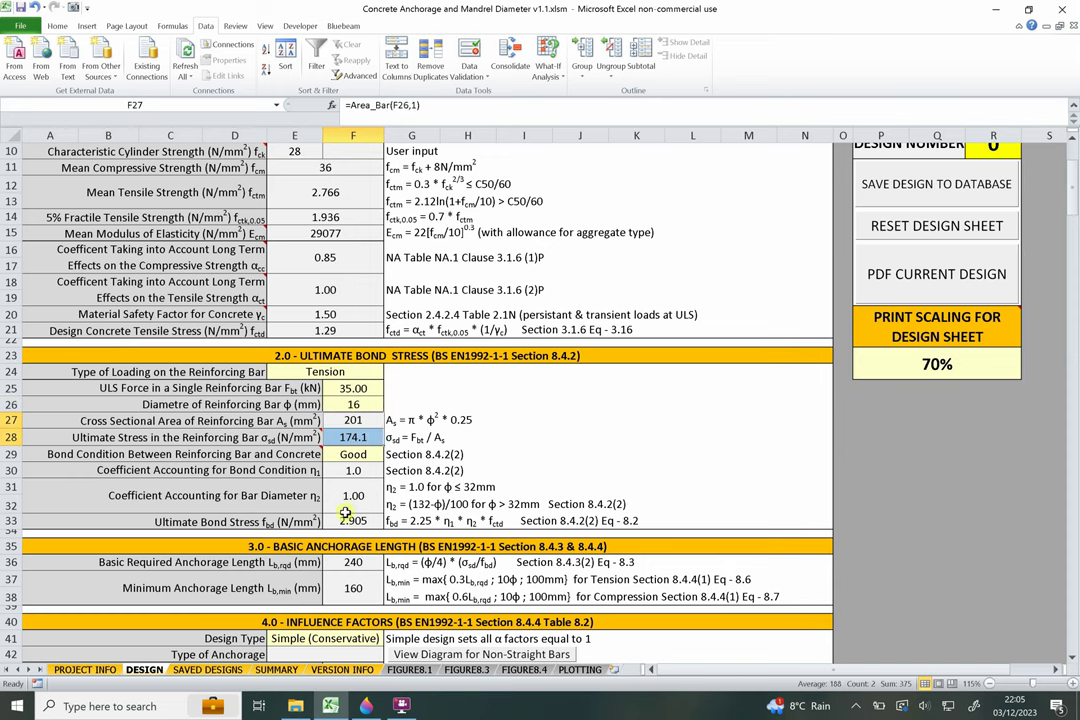
{"action": "key", "text": "Right"}
{"action": "left_click_drag", "start_coordinate": [390, 421], "coordinate": [287, 420]}
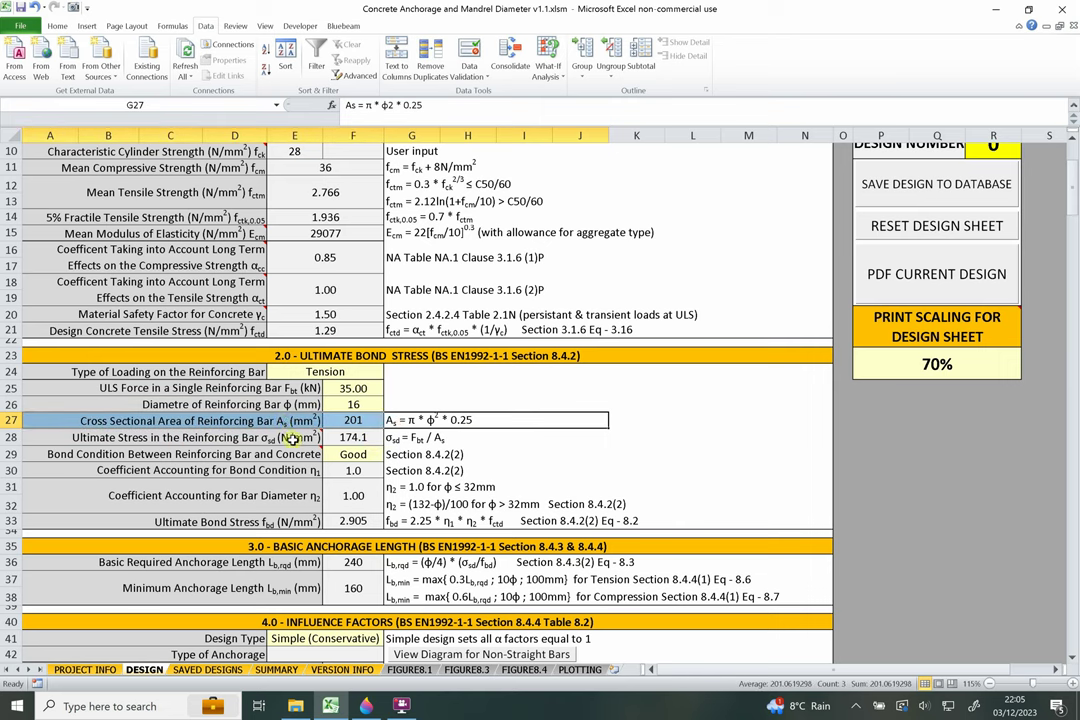
{"action": "left_click", "coordinate": [356, 390]}
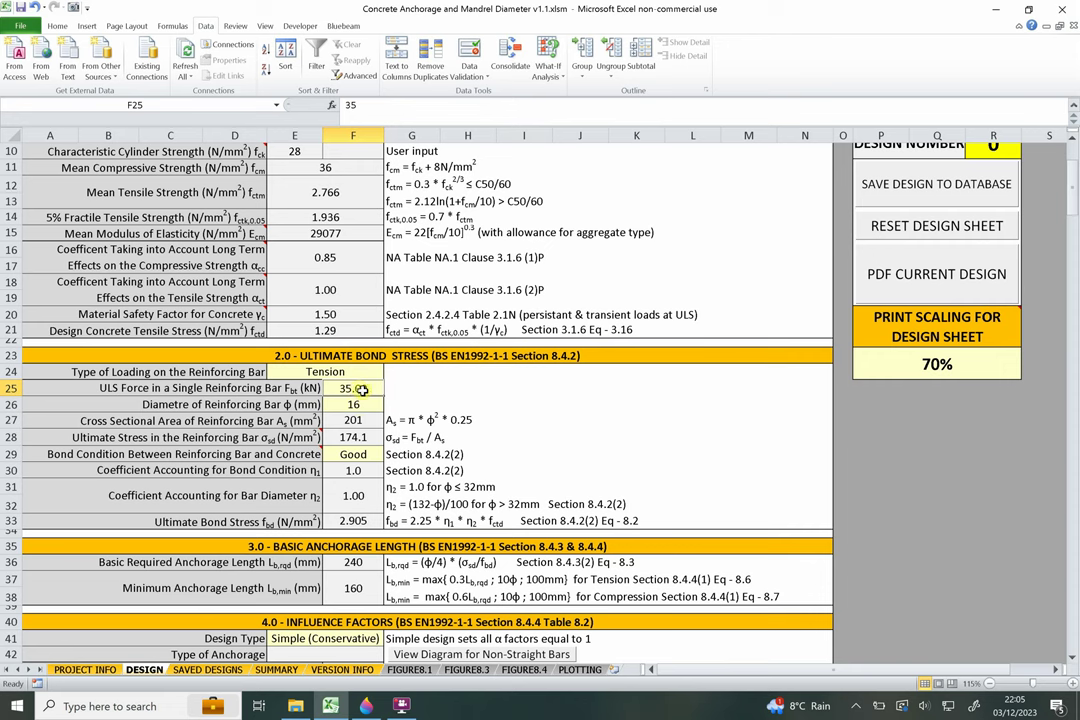
{"action": "left_click", "coordinate": [358, 437]}
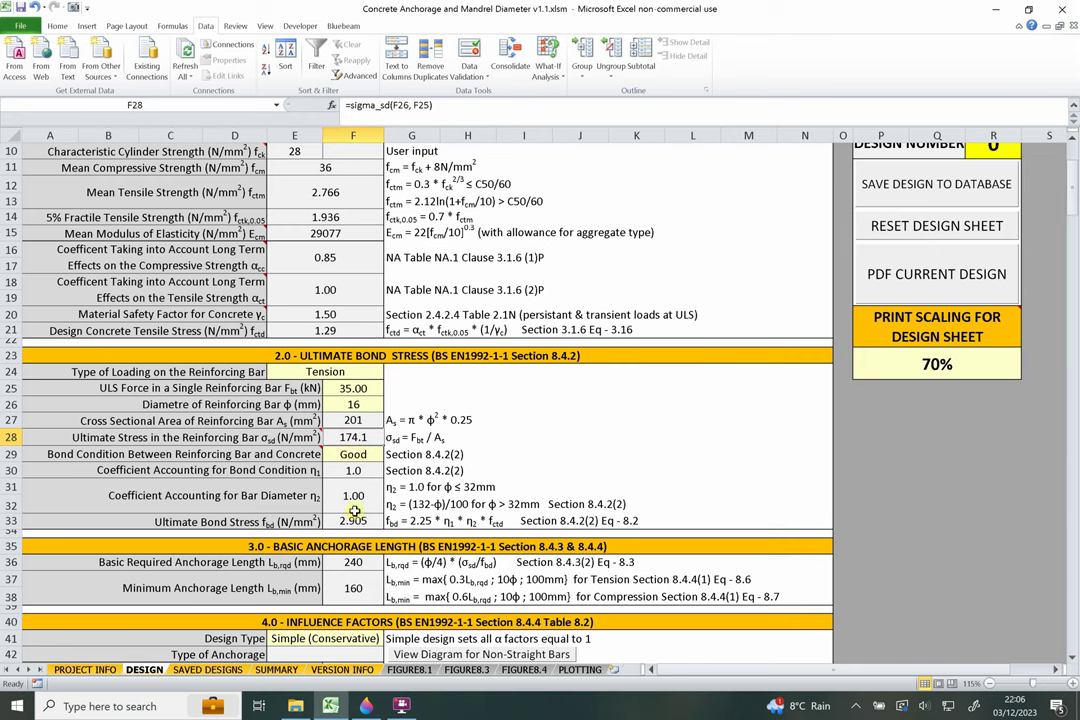
Read the note on the bond condition between bar and concrete, review its options and keep Good selected.
{"action": "mouse_move", "coordinate": [285, 455]}
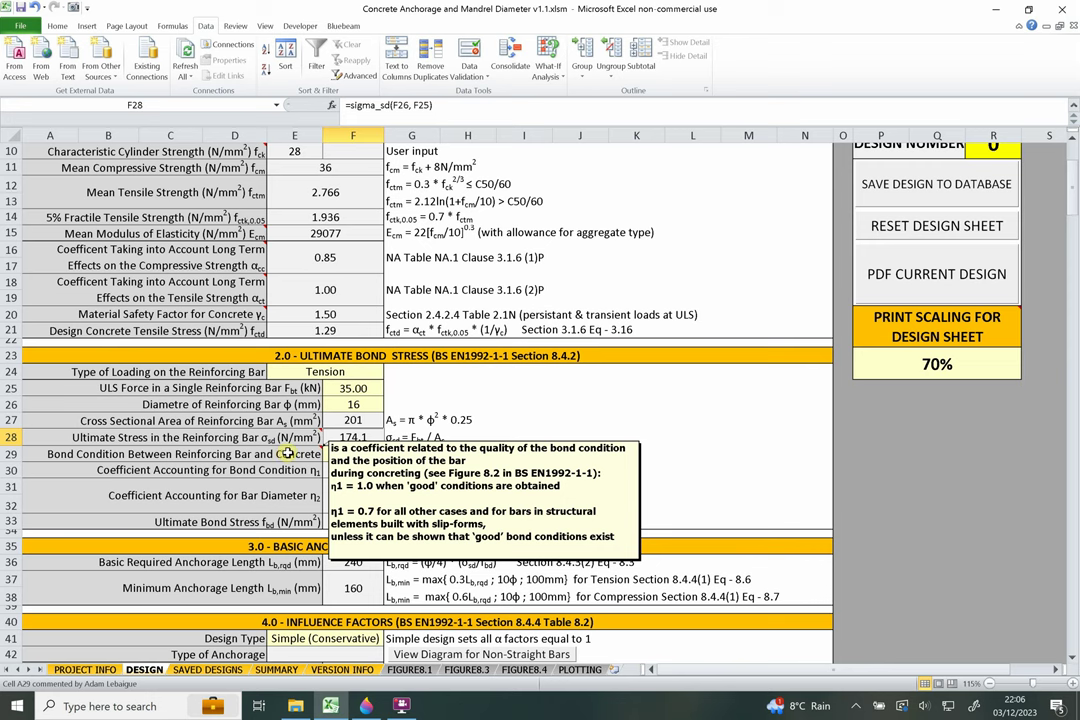
{"action": "left_click", "coordinate": [354, 454]}
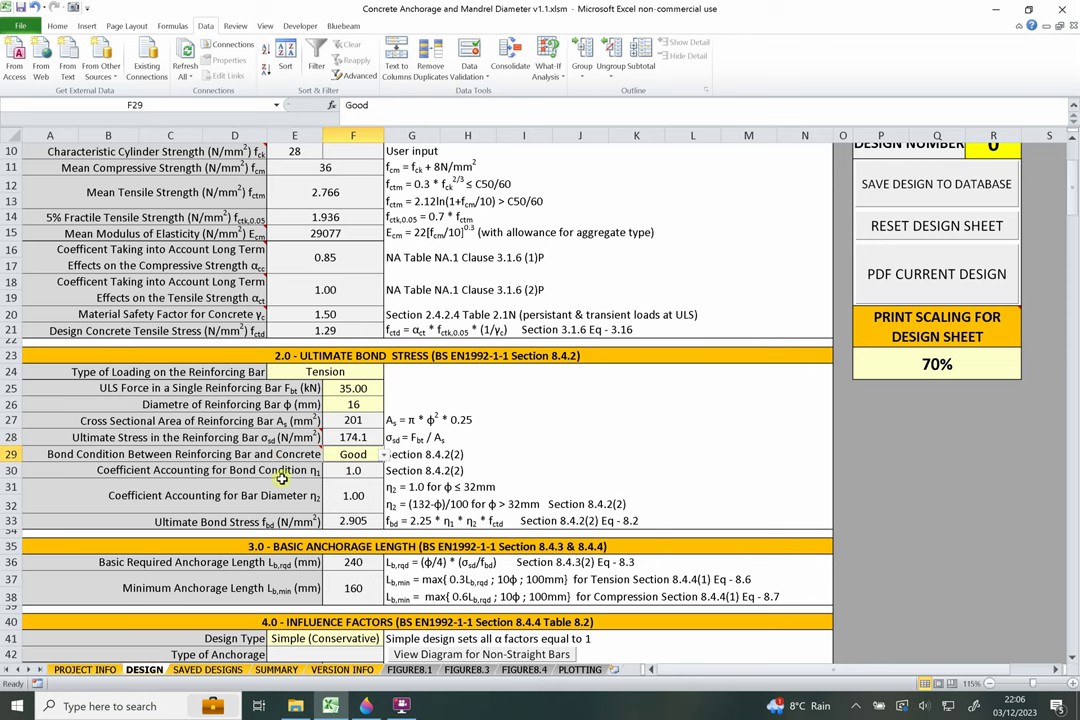
{"action": "left_click", "coordinate": [386, 455]}
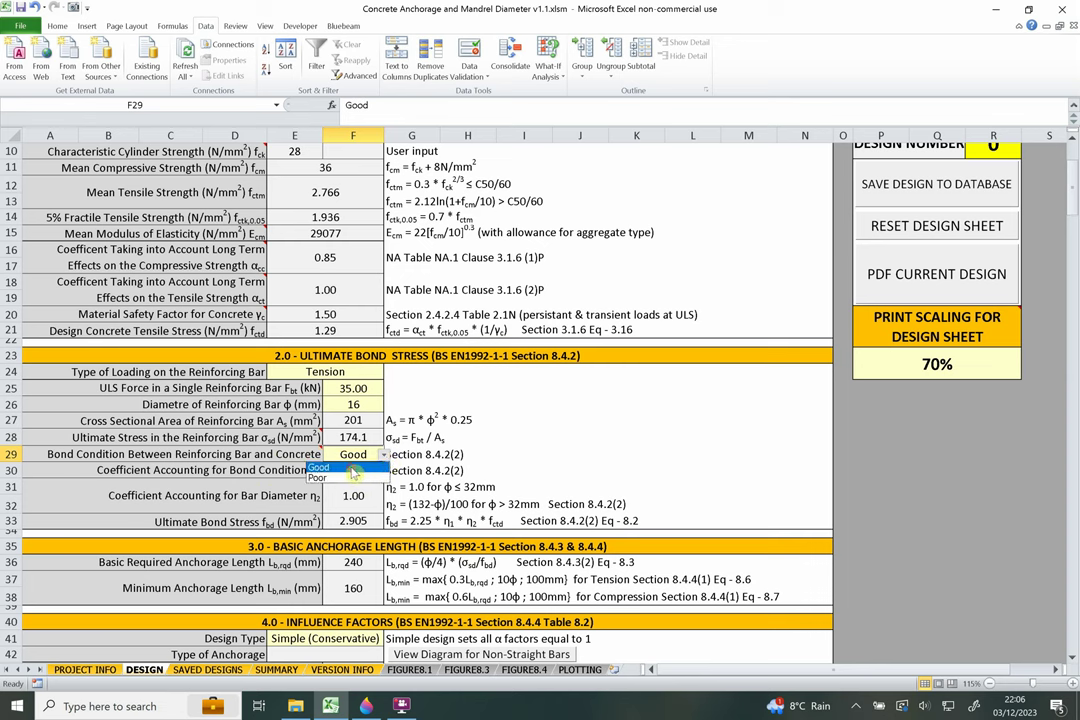
{"action": "left_click", "coordinate": [353, 469]}
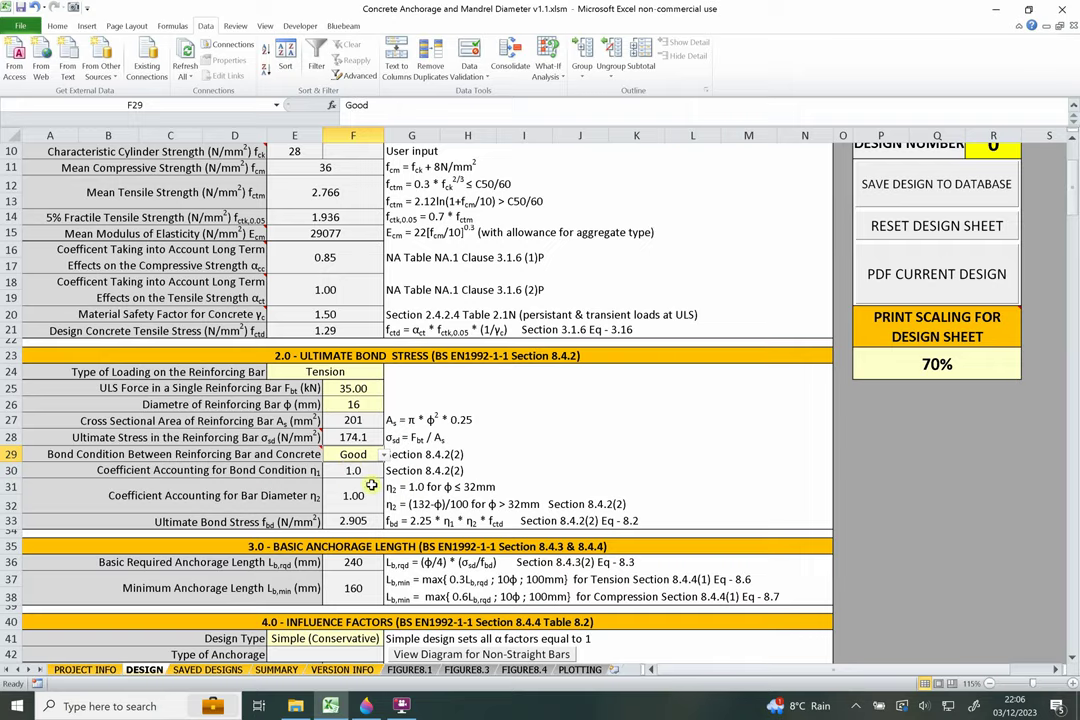
Switch to Paint 3D and draw a large black rectangular concrete outline closed at one end by a vertical break line.
{"action": "key", "text": "alt+Tab"}
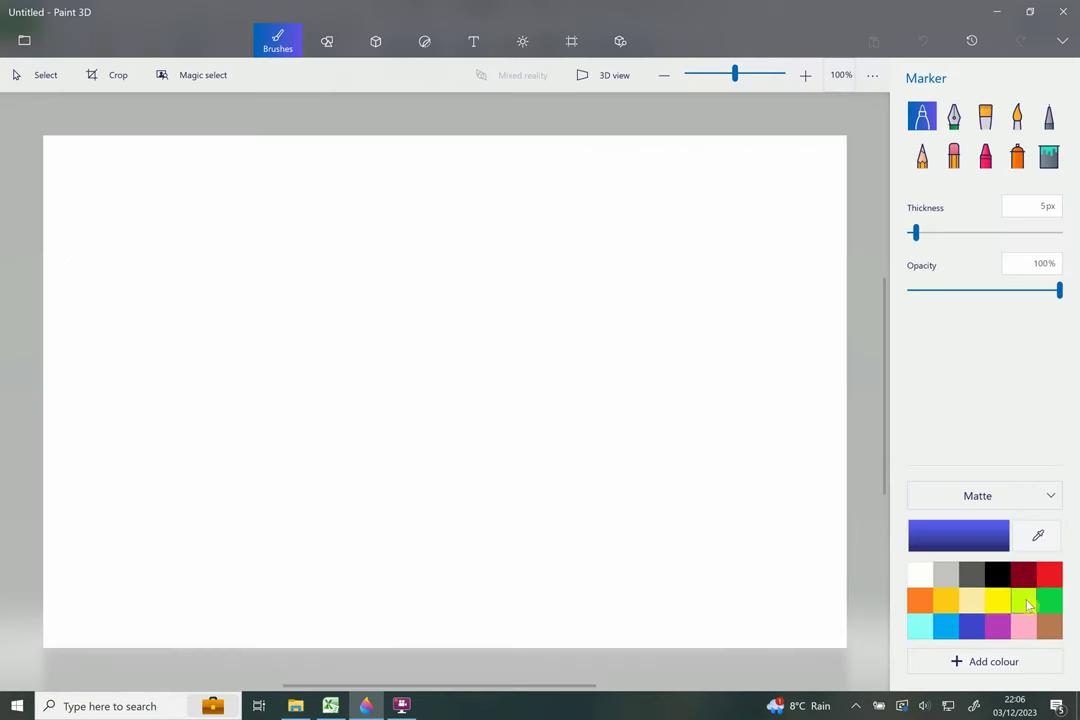
{"action": "left_click", "coordinate": [996, 575]}
{"action": "mouse_move", "coordinate": [651, 262]}
{"action": "left_mouse_down"}
{"action": "mouse_move", "coordinate": [405, 261]}
{"action": "mouse_move", "coordinate": [265, 434]}
{"action": "mouse_move", "coordinate": [342, 519]}
{"action": "mouse_move", "coordinate": [640, 520]}
{"action": "left_mouse_up"}
{"action": "mouse_move", "coordinate": [649, 210]}
{"action": "left_mouse_down"}
{"action": "mouse_move", "coordinate": [634, 374]}
{"action": "mouse_move", "coordinate": [651, 557]}
{"action": "left_mouse_up"}
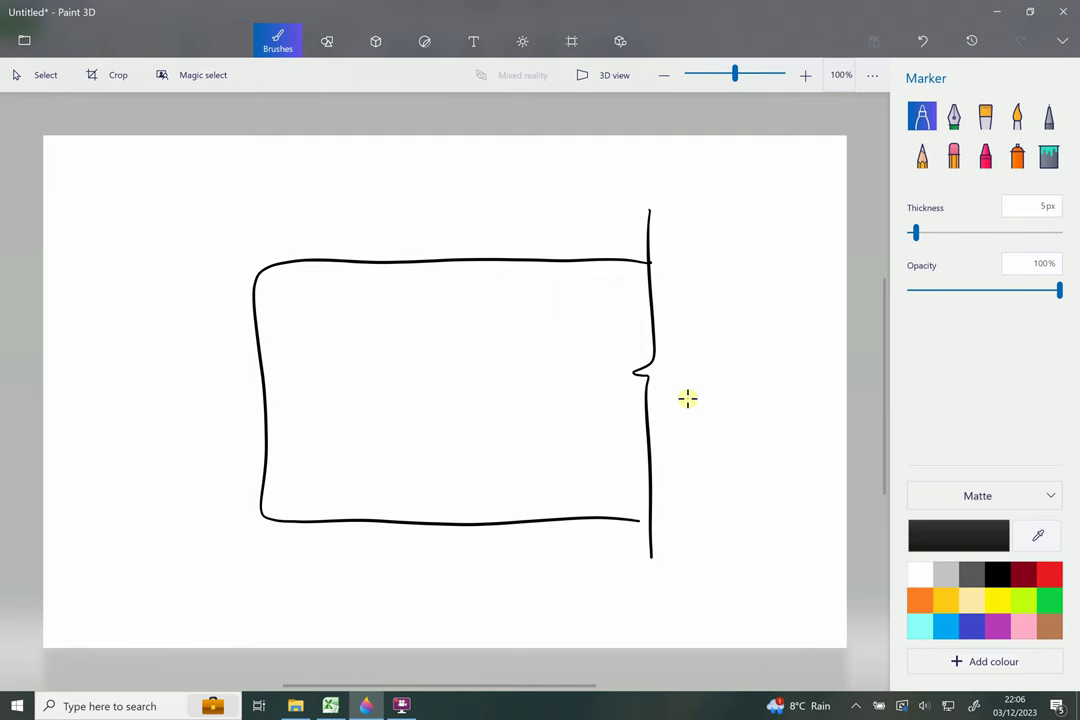
Mark off the lowest layer of the outline with a horizontal line and hatch it with diagonal strokes.
{"action": "mouse_move", "coordinate": [643, 434]}
{"action": "left_mouse_down"}
{"action": "mouse_move", "coordinate": [304, 444]}
{"action": "mouse_move", "coordinate": [280, 502]}
{"action": "left_mouse_up"}
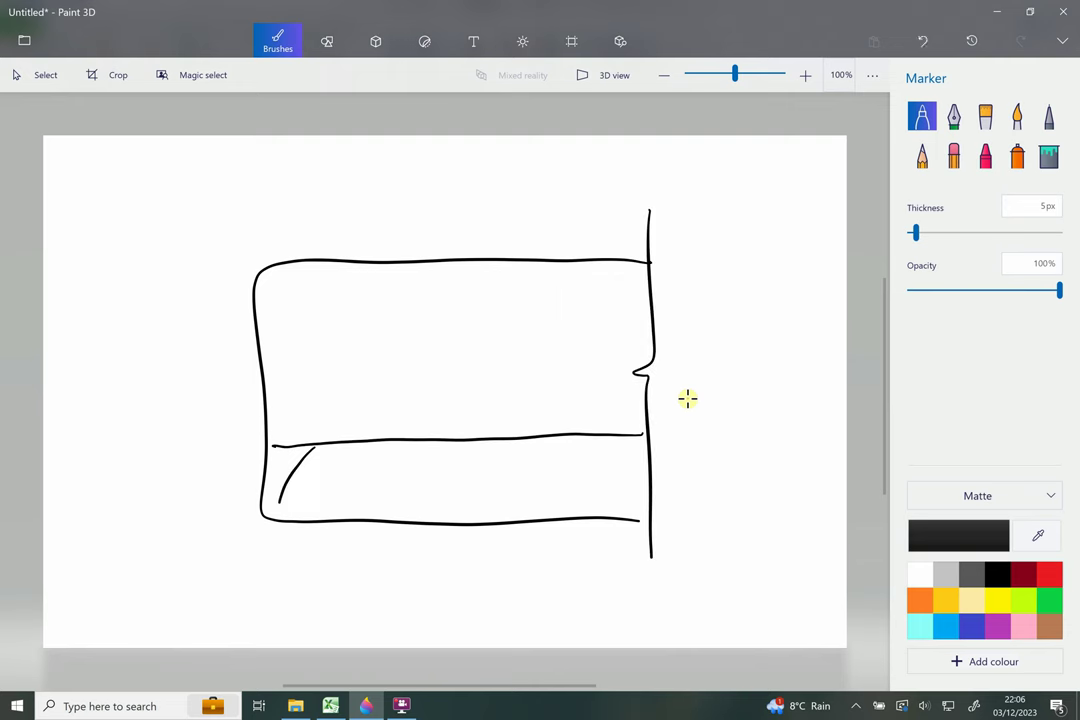
{"action": "left_click_drag", "start_coordinate": [350, 457], "coordinate": [312, 517]}
{"action": "left_click_drag", "start_coordinate": [402, 453], "coordinate": [367, 520]}
{"action": "left_click_drag", "start_coordinate": [450, 456], "coordinate": [412, 521]}
{"action": "left_click_drag", "start_coordinate": [513, 456], "coordinate": [467, 533]}
{"action": "left_click_drag", "start_coordinate": [564, 451], "coordinate": [525, 523]}
{"action": "left_click_drag", "start_coordinate": [620, 443], "coordinate": [586, 510]}
{"action": "left_click_drag", "start_coordinate": [645, 476], "coordinate": [631, 505]}
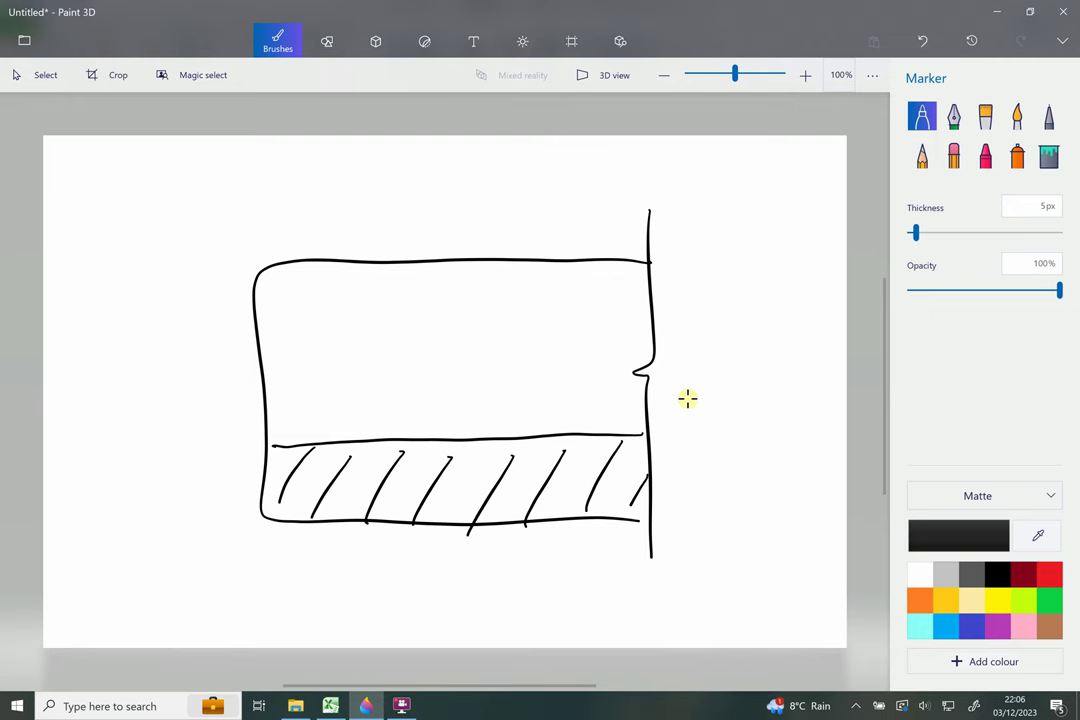
Divide the remaining area with a second horizontal line and fill the middle layer with diagonal hatching.
{"action": "left_click_drag", "start_coordinate": [650, 333], "coordinate": [263, 350]}
{"action": "left_click_drag", "start_coordinate": [358, 352], "coordinate": [323, 428]}
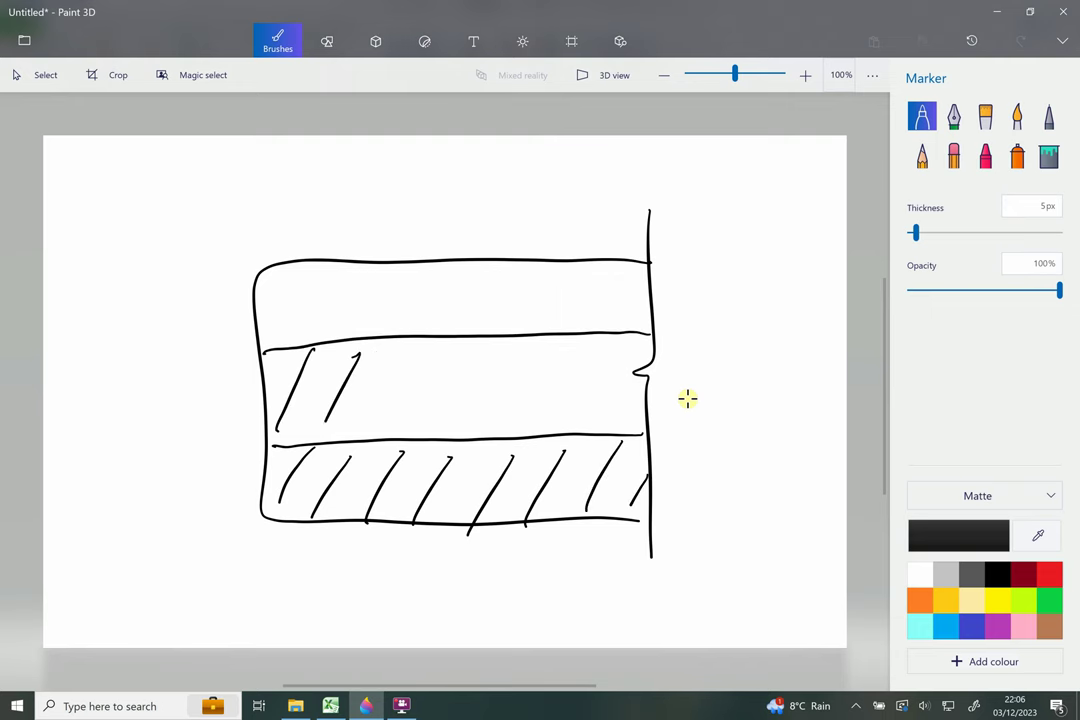
{"action": "left_click_drag", "start_coordinate": [425, 341], "coordinate": [374, 435]}
{"action": "left_click_drag", "start_coordinate": [492, 347], "coordinate": [441, 440]}
{"action": "left_click_drag", "start_coordinate": [558, 356], "coordinate": [509, 436]}
{"action": "left_click_drag", "start_coordinate": [607, 353], "coordinate": [570, 425]}
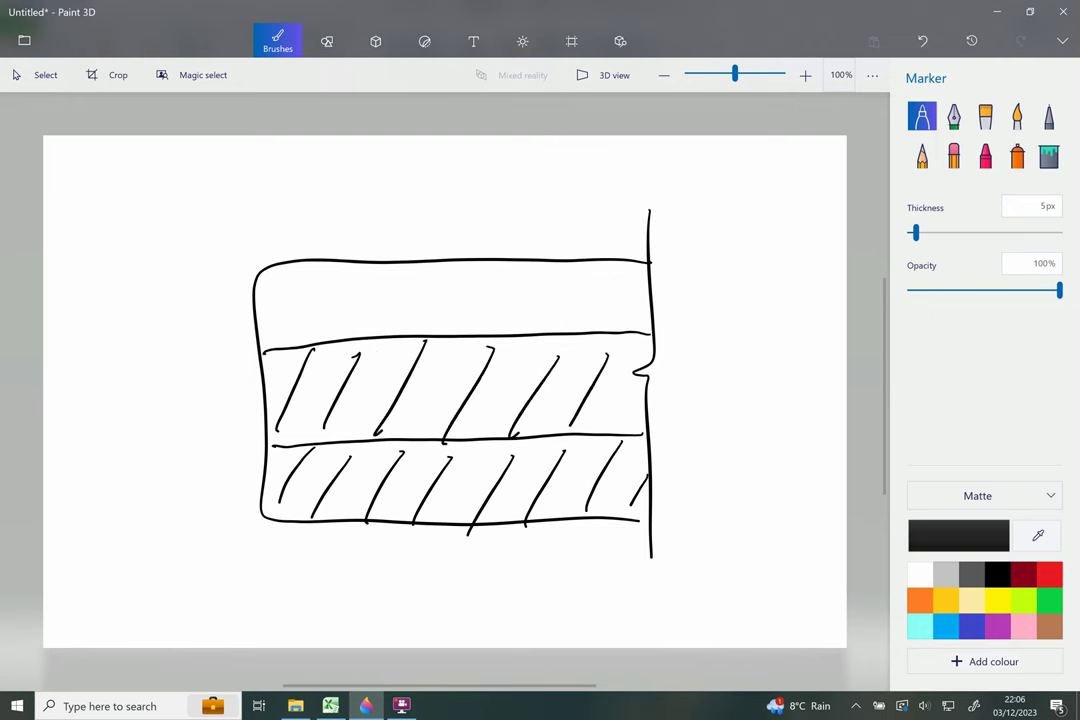
Fill the uppermost layer of the outline with diagonal hatching along its full length.
{"action": "left_click_drag", "start_coordinate": [307, 267], "coordinate": [277, 346]}
{"action": "left_click_drag", "start_coordinate": [352, 279], "coordinate": [322, 340]}
{"action": "left_click_drag", "start_coordinate": [408, 268], "coordinate": [381, 340]}
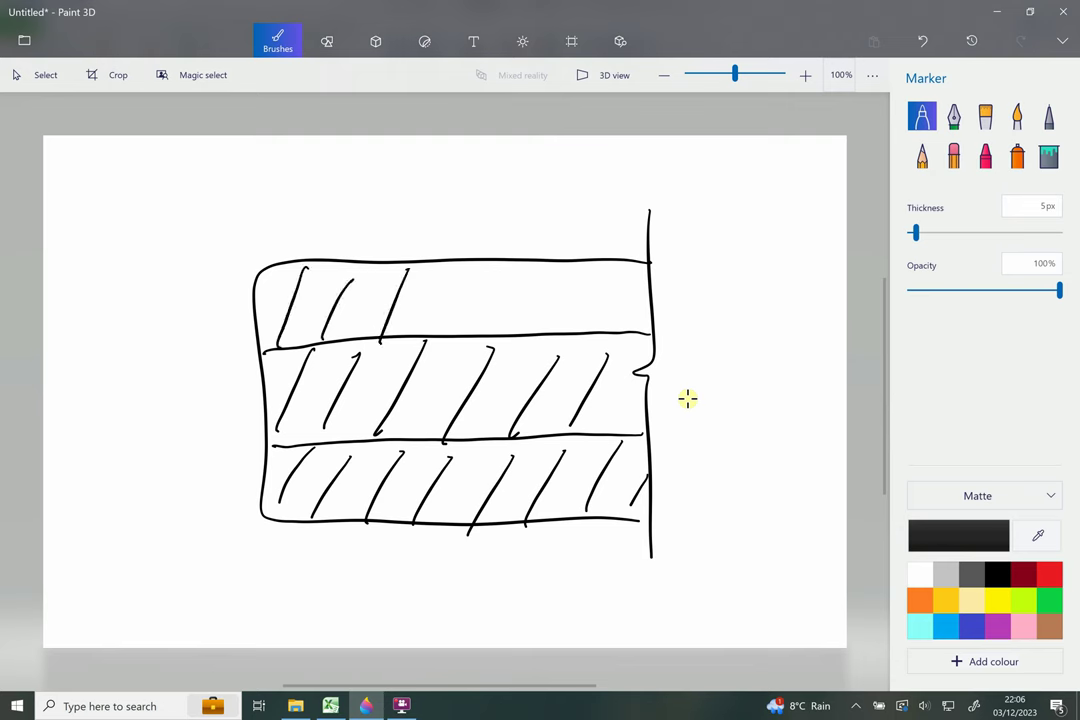
{"action": "left_click_drag", "start_coordinate": [470, 262], "coordinate": [434, 325]}
{"action": "left_click_drag", "start_coordinate": [525, 265], "coordinate": [490, 333]}
{"action": "left_click_drag", "start_coordinate": [584, 272], "coordinate": [545, 345]}
{"action": "left_click_drag", "start_coordinate": [628, 287], "coordinate": [607, 330]}
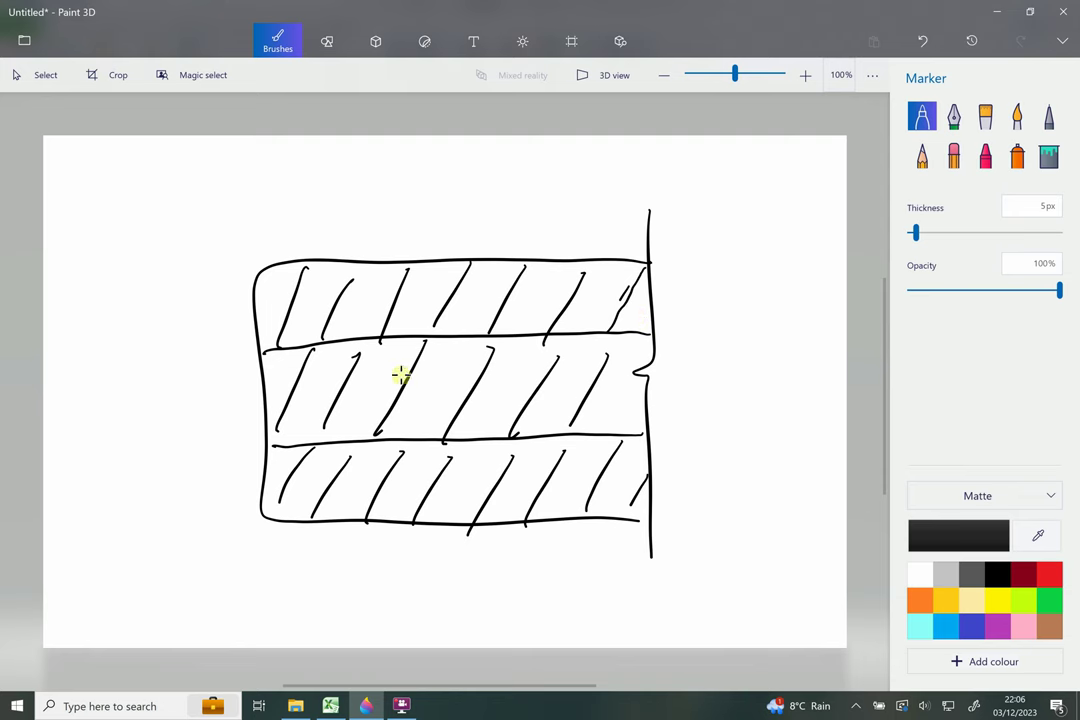
Highlight the joint between the lowest and middle layers with a red line, and discard the sketch unsaved.
{"action": "left_click", "coordinate": [1049, 574]}
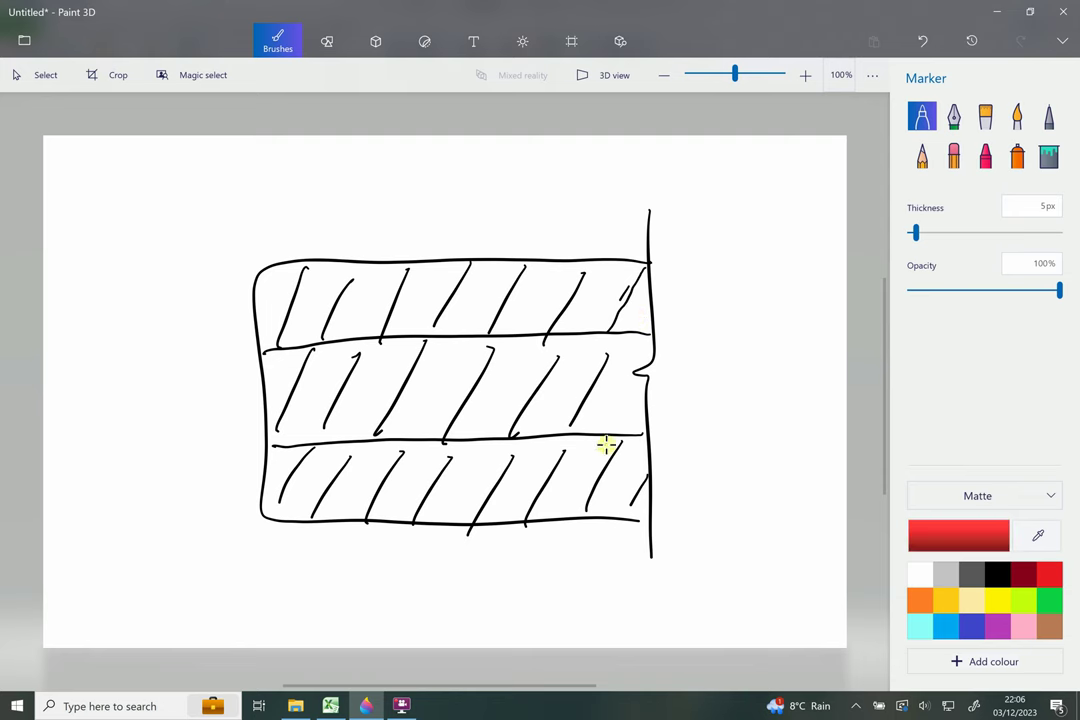
{"action": "left_click_drag", "start_coordinate": [611, 429], "coordinate": [422, 431]}
{"action": "mouse_move", "coordinate": [357, 432]}
{"action": "left_mouse_down"}
{"action": "mouse_move", "coordinate": [492, 434]}
{"action": "mouse_move", "coordinate": [372, 432]}
{"action": "left_mouse_up"}
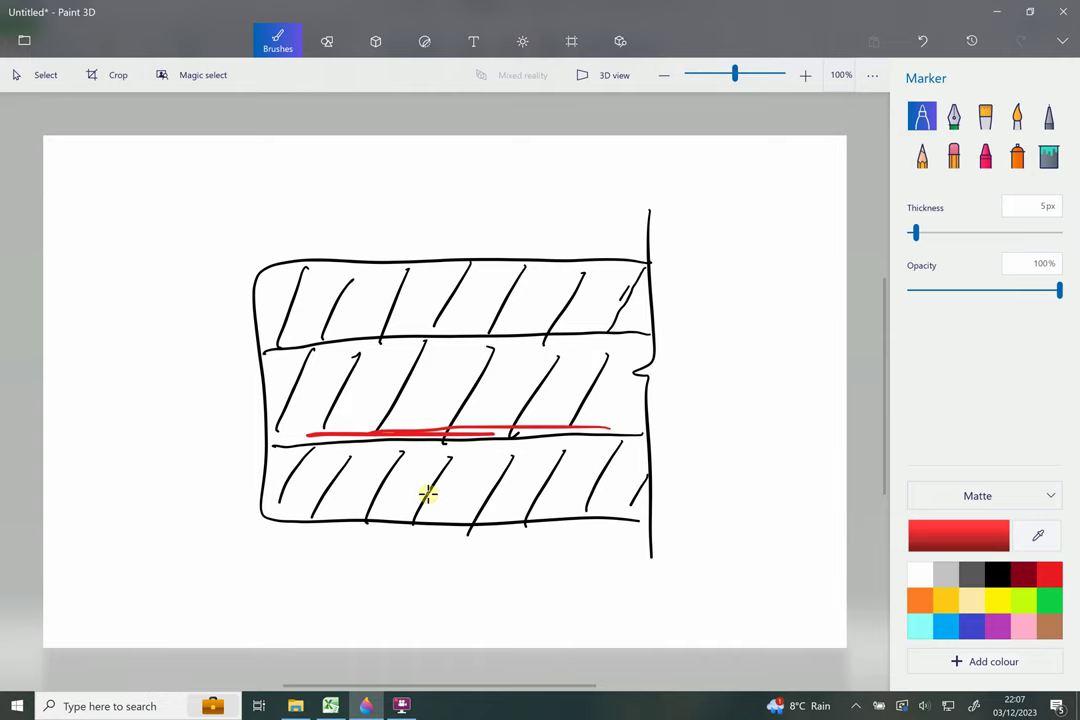
{"action": "key", "text": "alt+F4"}
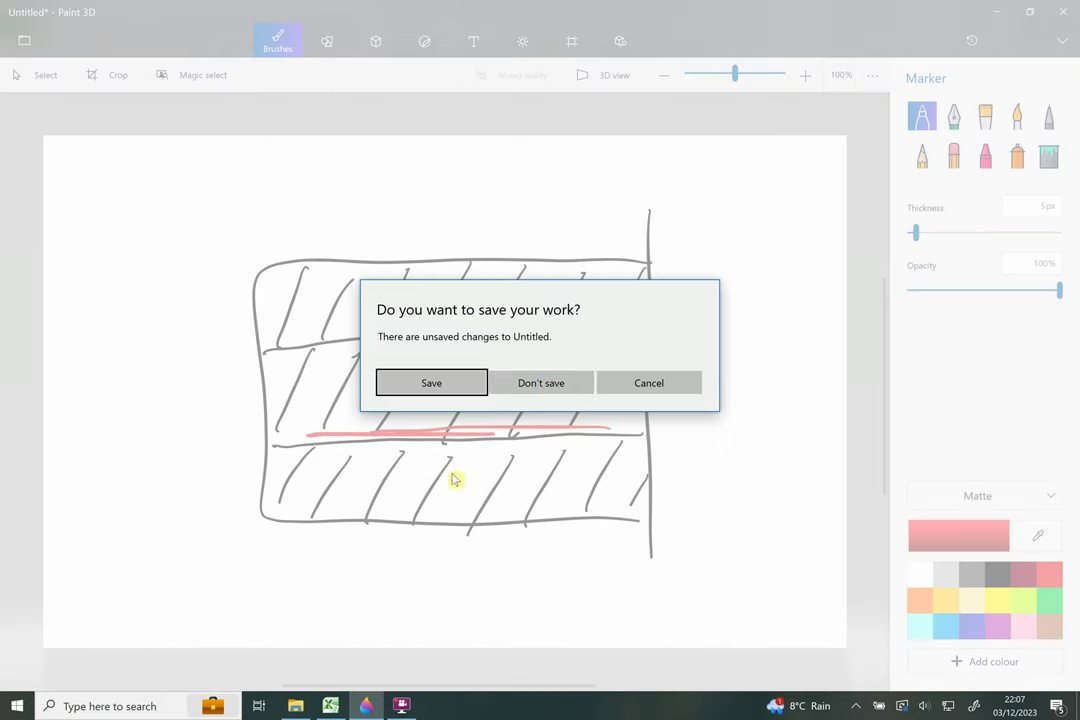
{"action": "left_click", "coordinate": [541, 383]}
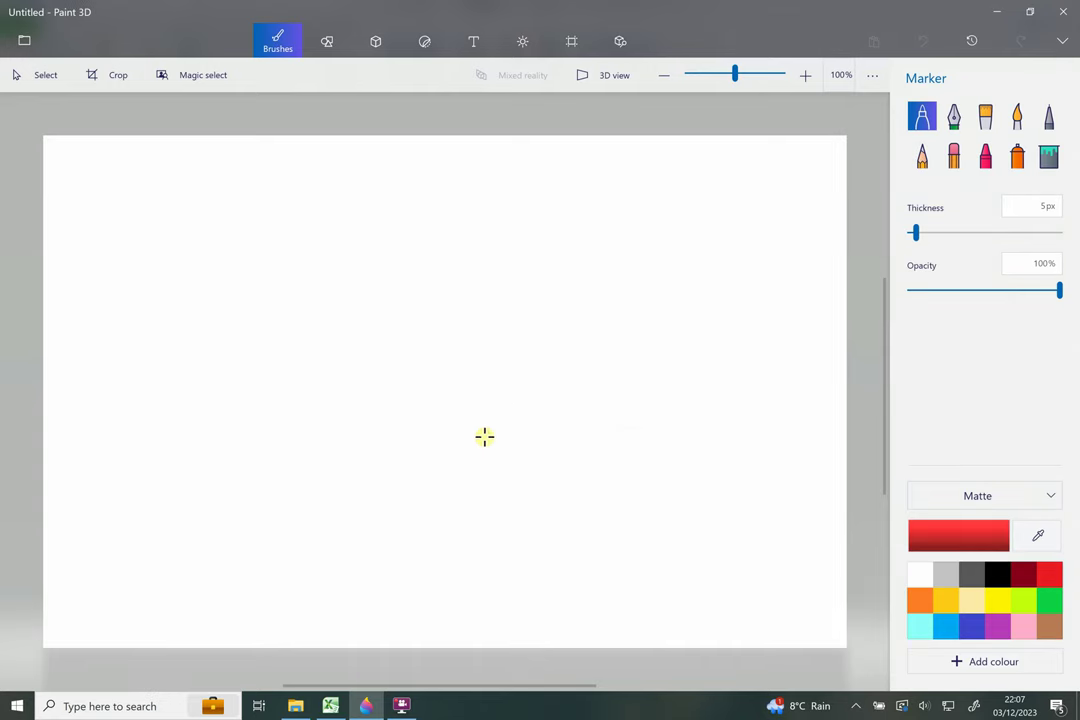
Switch to Excel, set the bond condition between reinforcing bar and concrete to Poor, and check coefficient η1.
{"action": "left_click", "coordinate": [331, 706]}
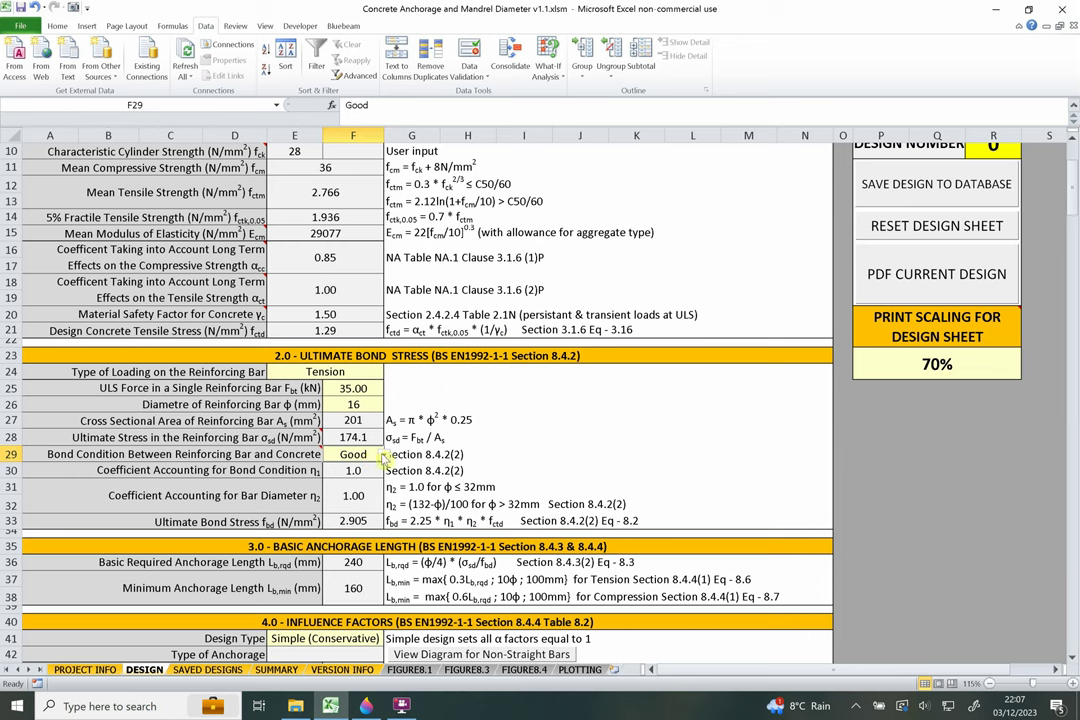
{"action": "left_click", "coordinate": [383, 454]}
{"action": "left_click", "coordinate": [351, 484]}
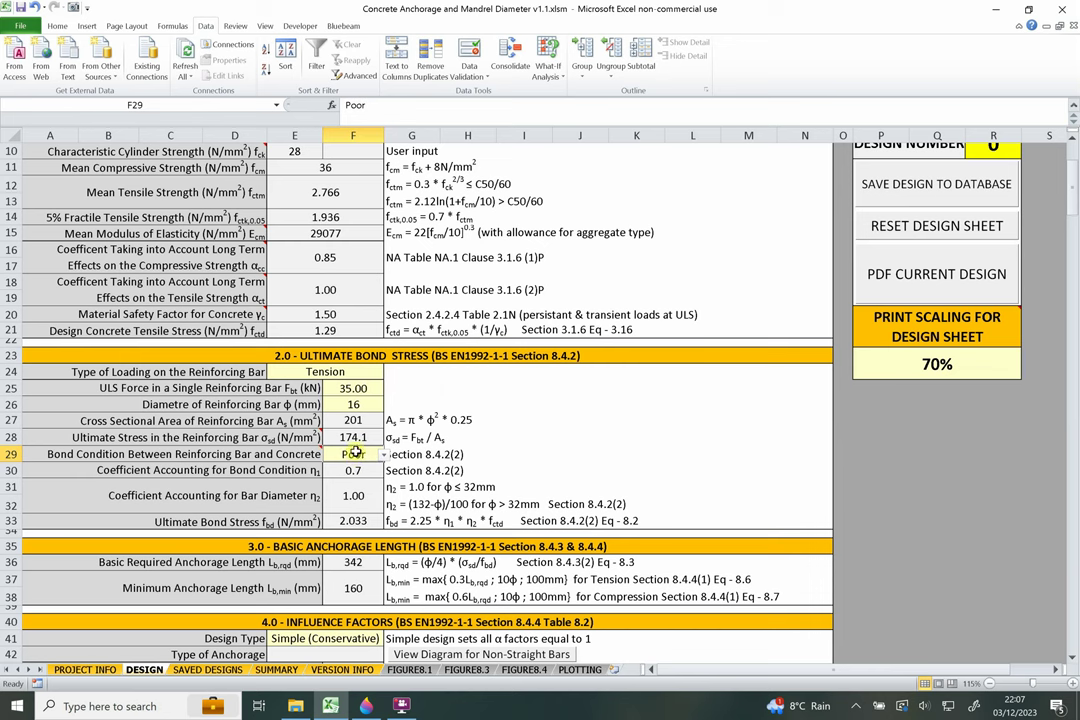
{"action": "left_click", "coordinate": [295, 471]}
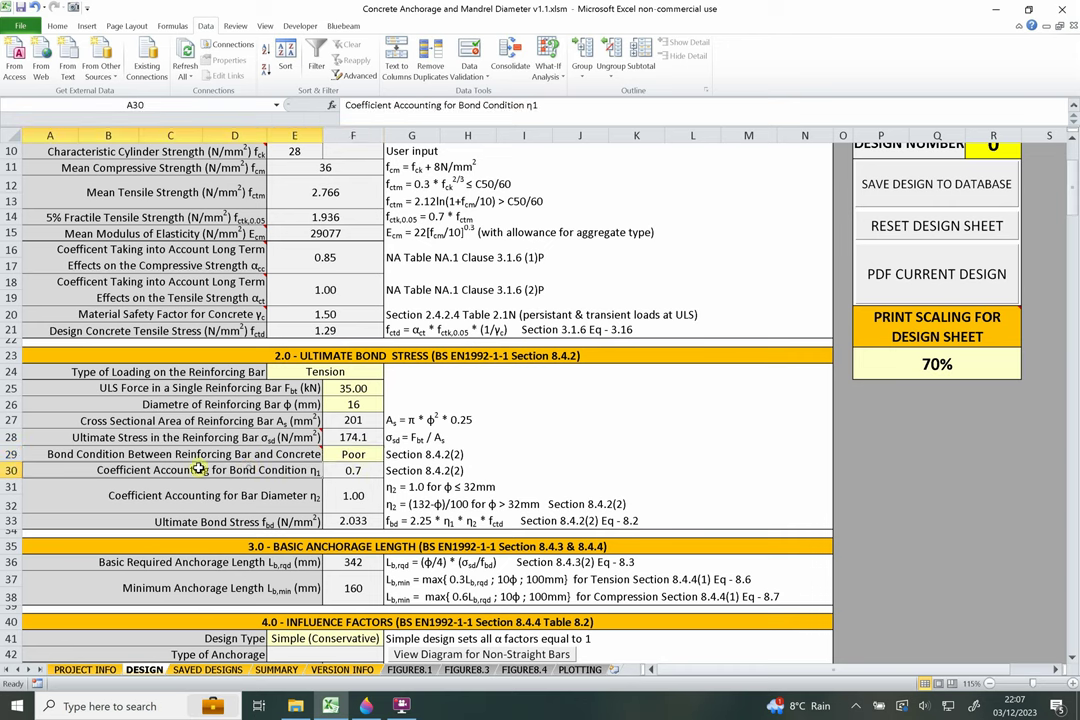
{"action": "left_click", "coordinate": [345, 470]}
Alternate the bond condition between Good and Poor to compare coefficient η1, leaving it set to Good.
{"action": "left_click", "coordinate": [381, 455]}
{"action": "left_click", "coordinate": [386, 455]}
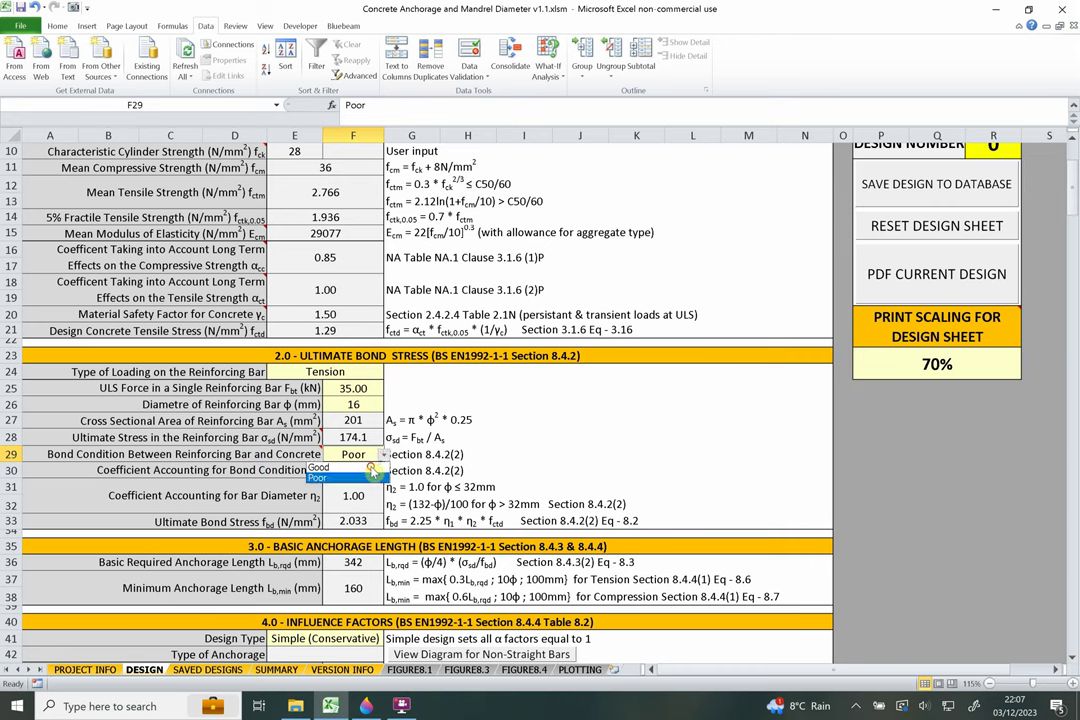
{"action": "left_click", "coordinate": [350, 468]}
{"action": "left_click", "coordinate": [360, 470]}
{"action": "left_click", "coordinate": [353, 455]}
{"action": "left_click", "coordinate": [383, 455]}
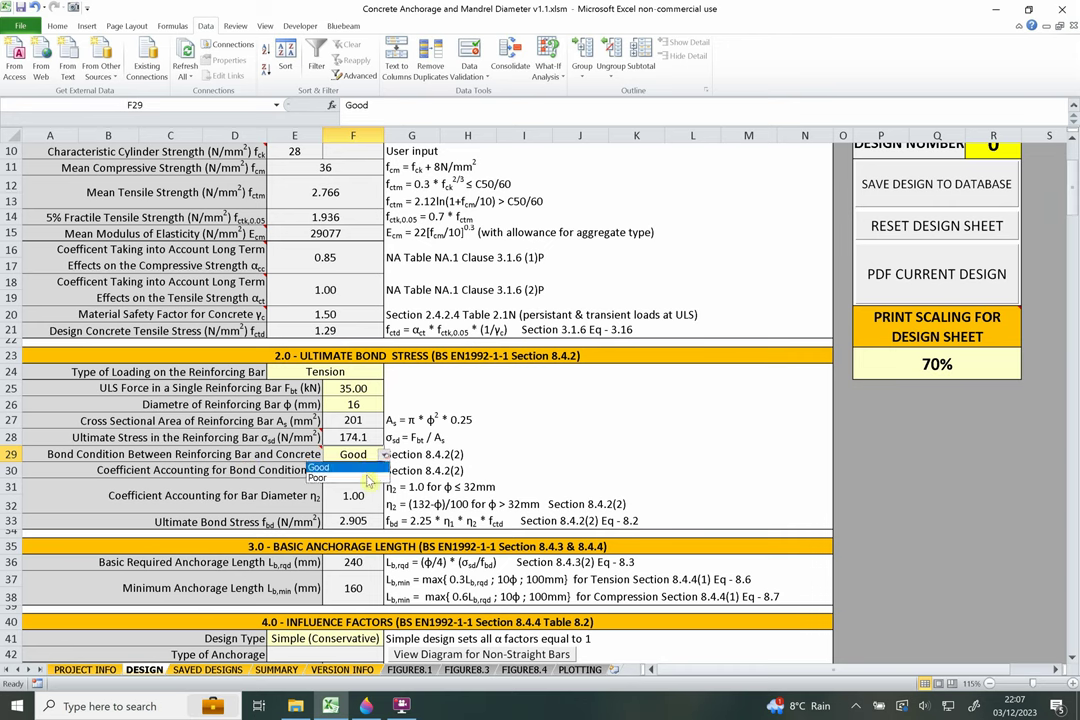
{"action": "left_click", "coordinate": [350, 486]}
{"action": "left_click", "coordinate": [383, 455]}
{"action": "left_click", "coordinate": [352, 468]}
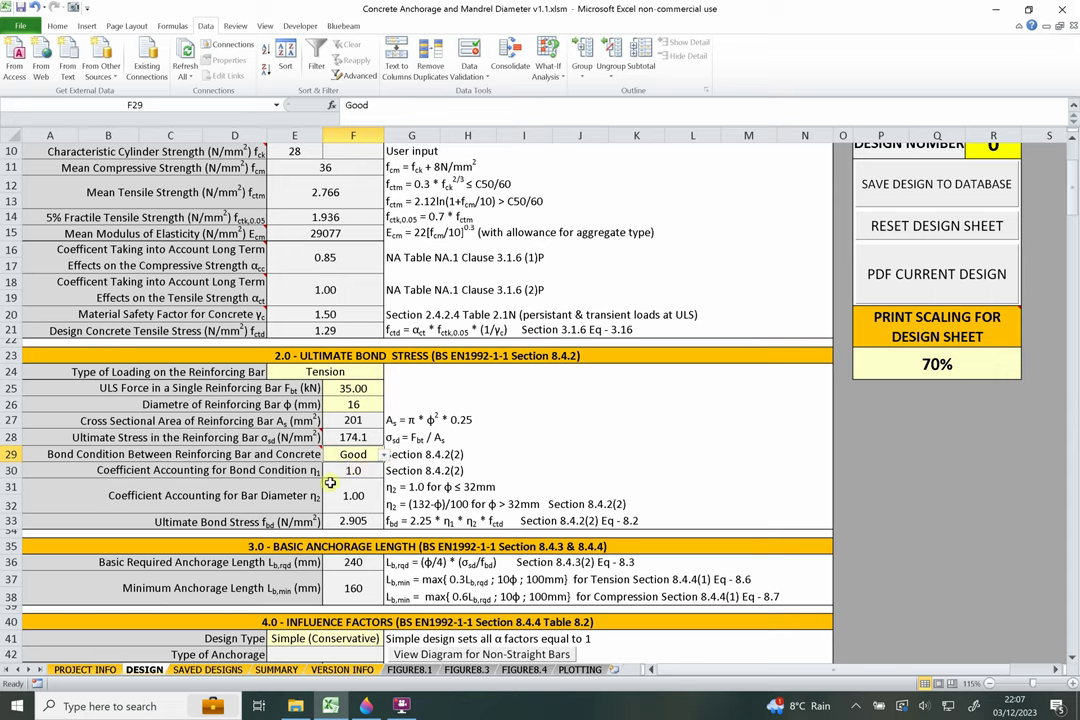
Examine the bar diameter coefficient η2, its formula and its rules for bars up to and above 32 mm.
{"action": "scroll", "coordinate": [352, 455], "scroll_direction": "down", "scroll_amount": 1}
{"action": "left_click", "coordinate": [295, 445]}
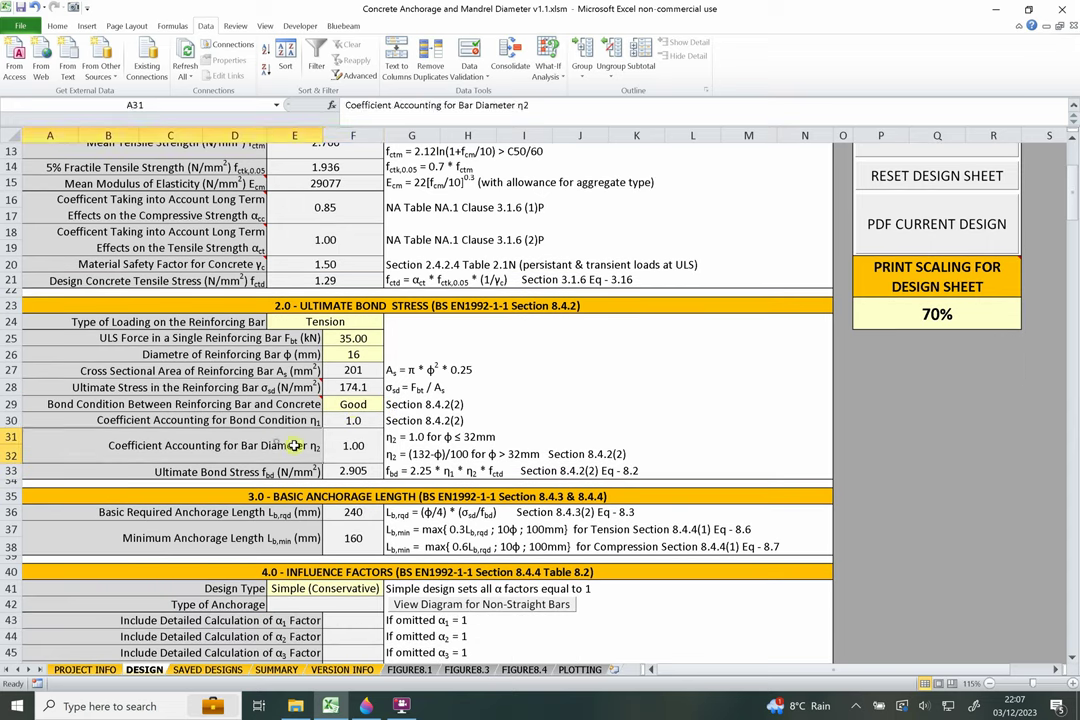
{"action": "left_click", "coordinate": [366, 443]}
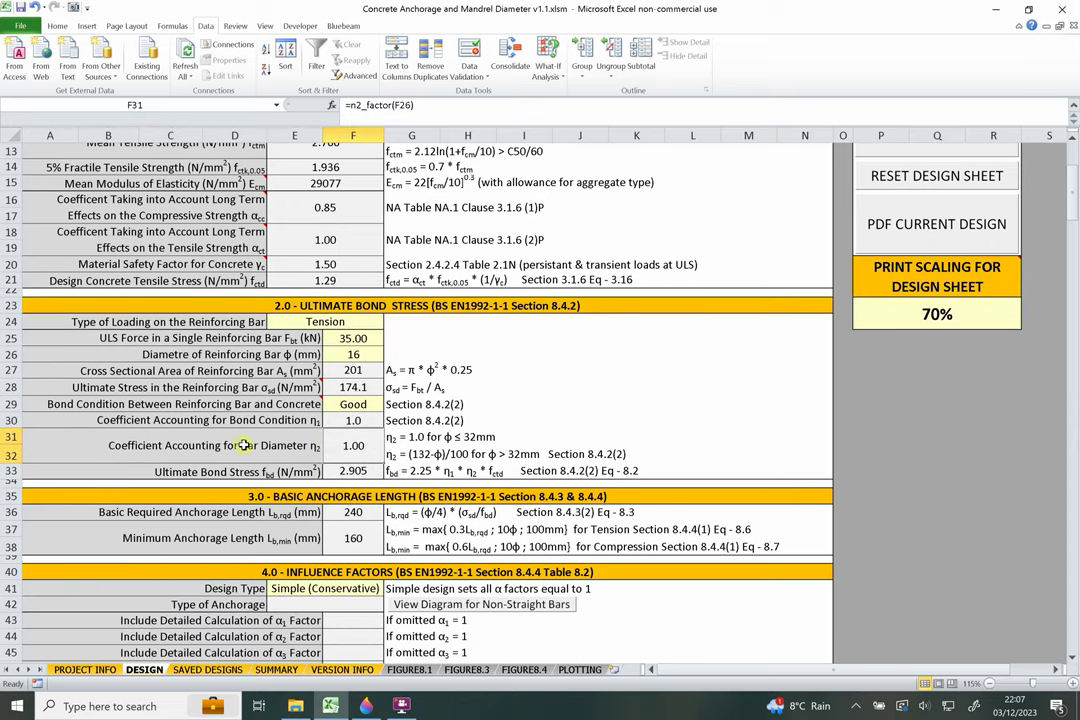
{"action": "left_click", "coordinate": [430, 451]}
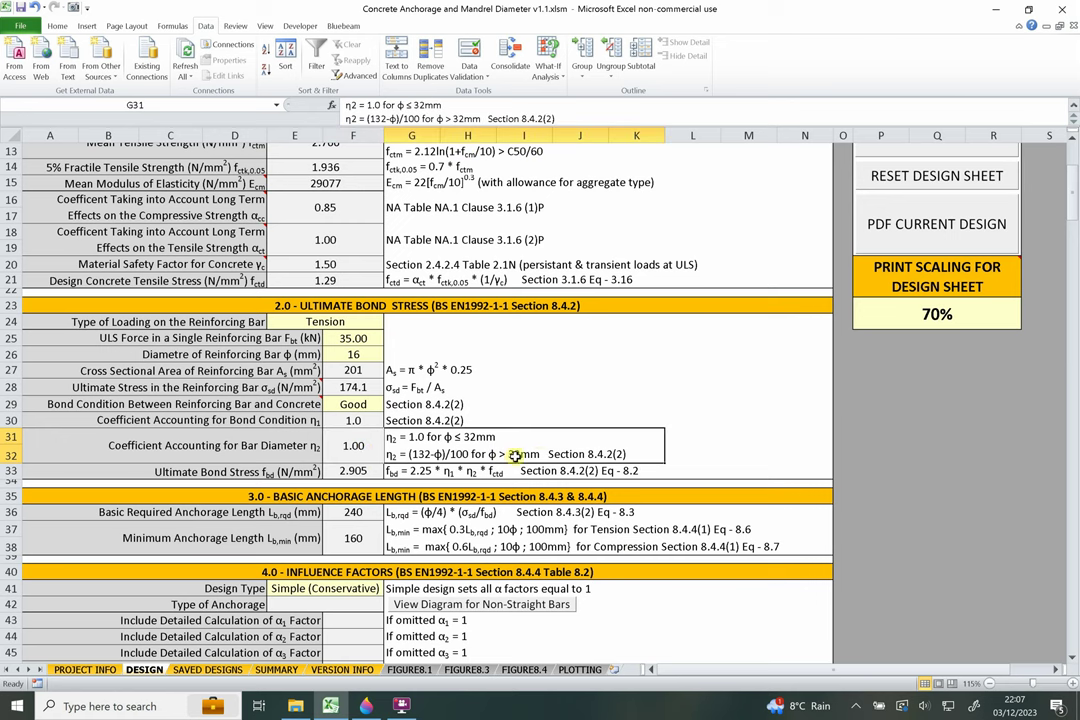
{"action": "left_click", "coordinate": [342, 448]}
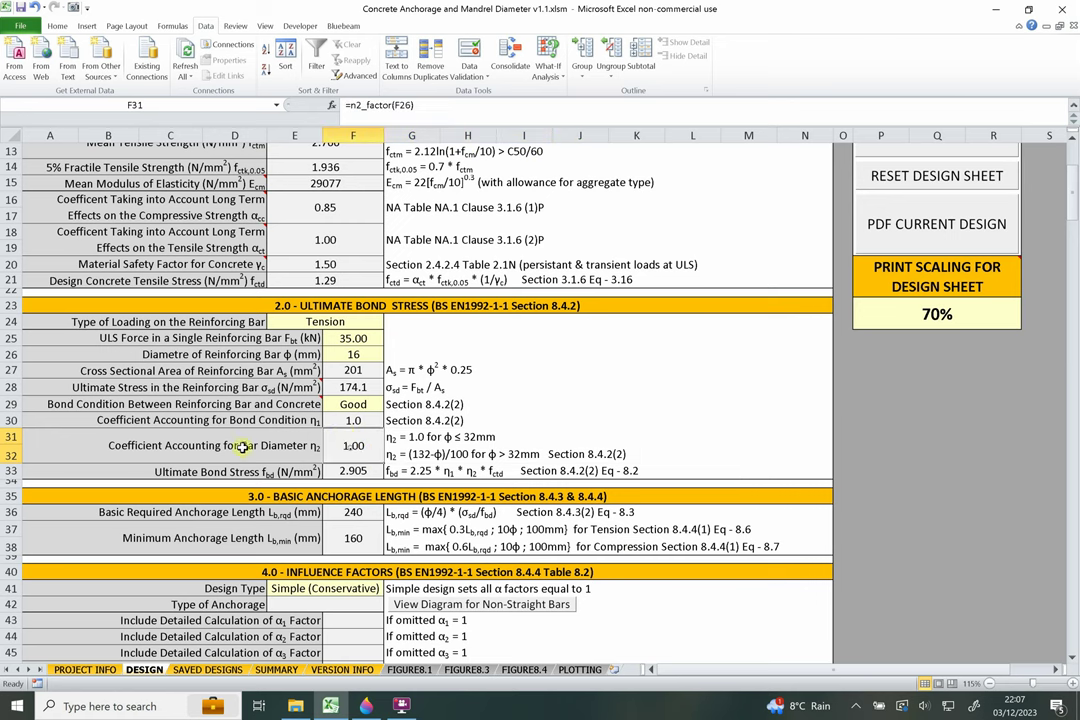
{"action": "left_click", "coordinate": [306, 448]}
{"action": "left_click", "coordinate": [343, 443]}
Inspect the ultimate bond stress fbd formula together with the bond condition coefficient η1 that feeds it.
{"action": "left_click", "coordinate": [350, 421]}
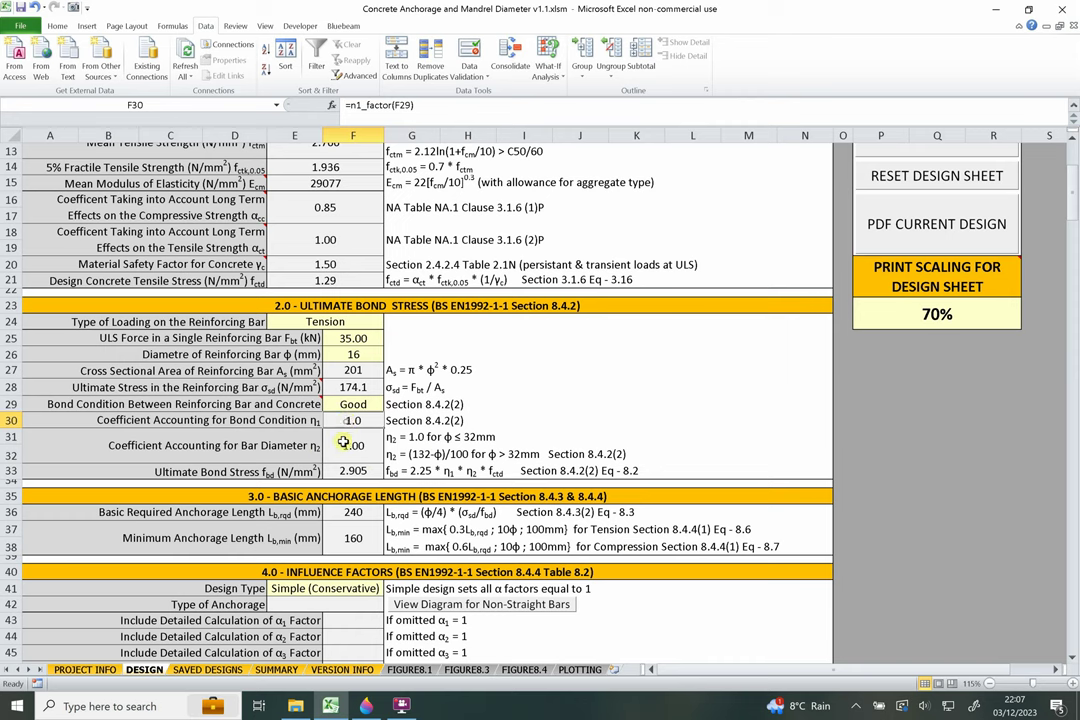
{"action": "left_click", "coordinate": [227, 470]}
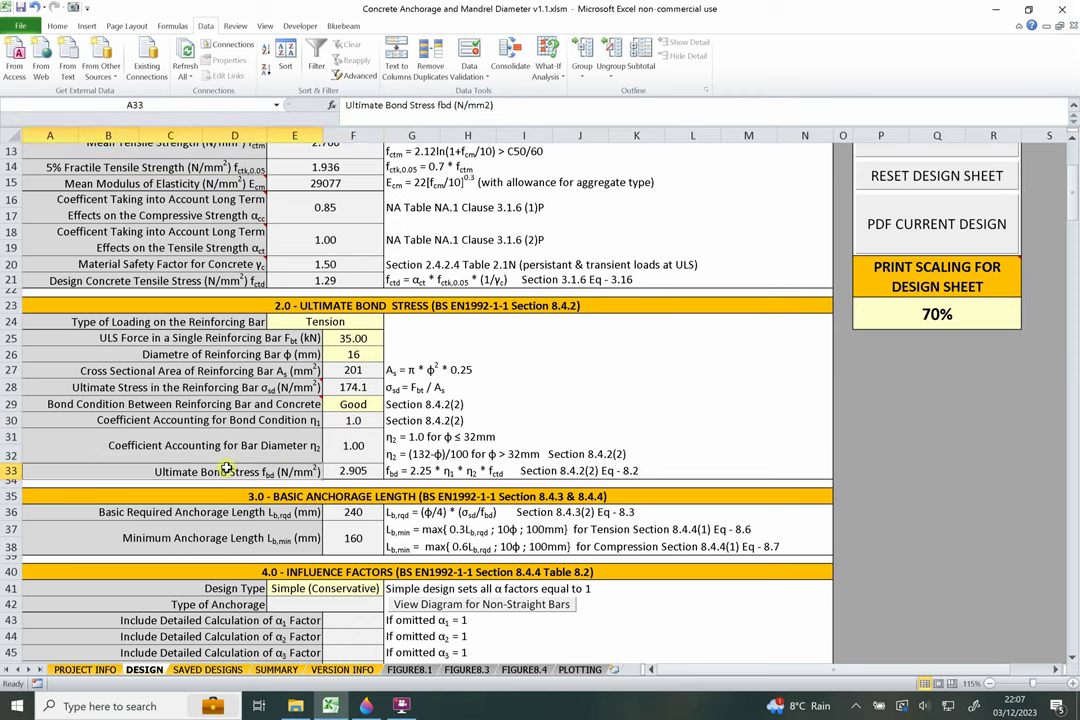
{"action": "left_click", "coordinate": [360, 470]}
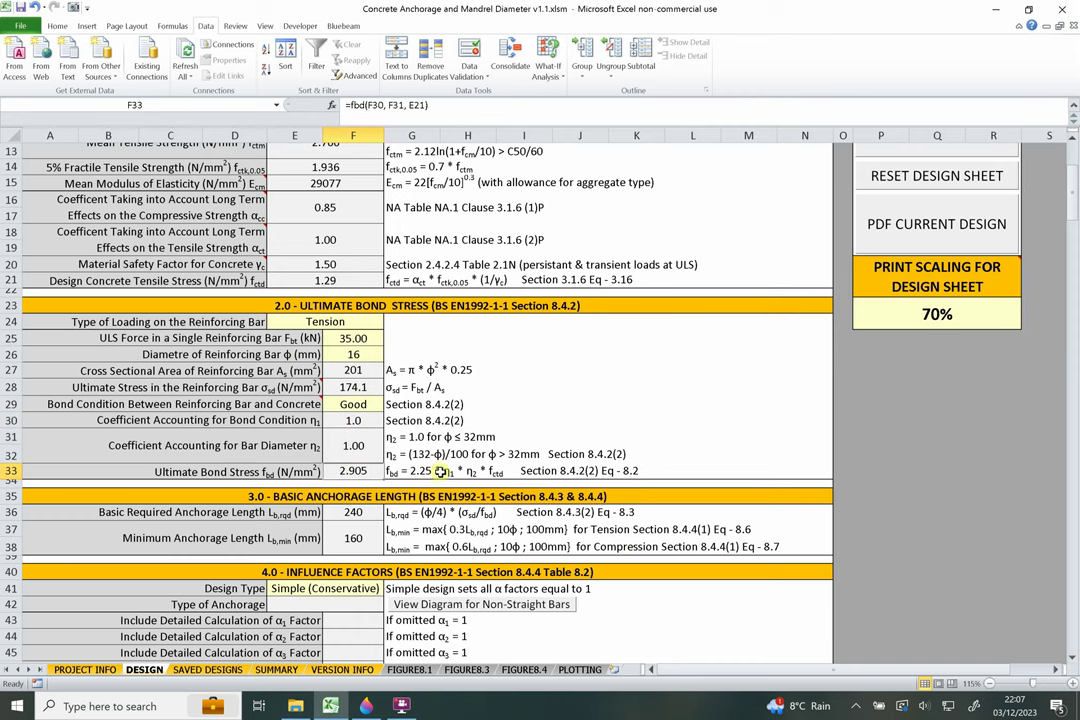
{"action": "left_click", "coordinate": [306, 421]}
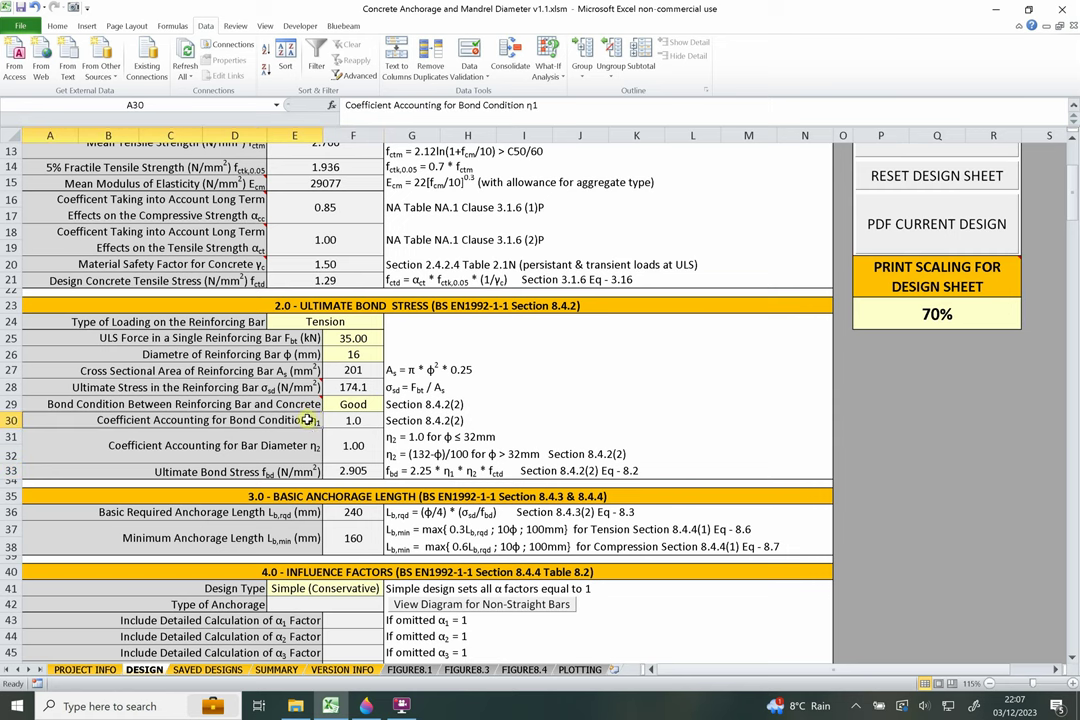
Review the bar diameter coefficient η2 and how it enters the ultimate bond stress fbd through Equation 8.2.
{"action": "left_click", "coordinate": [265, 445]}
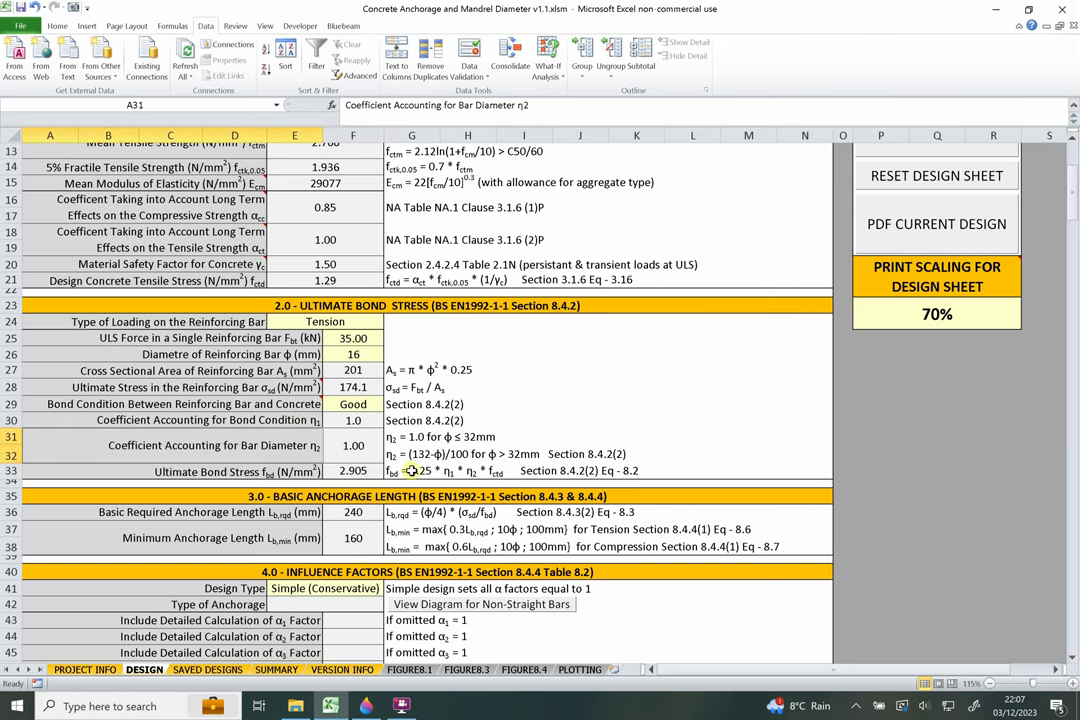
{"action": "left_click", "coordinate": [353, 445]}
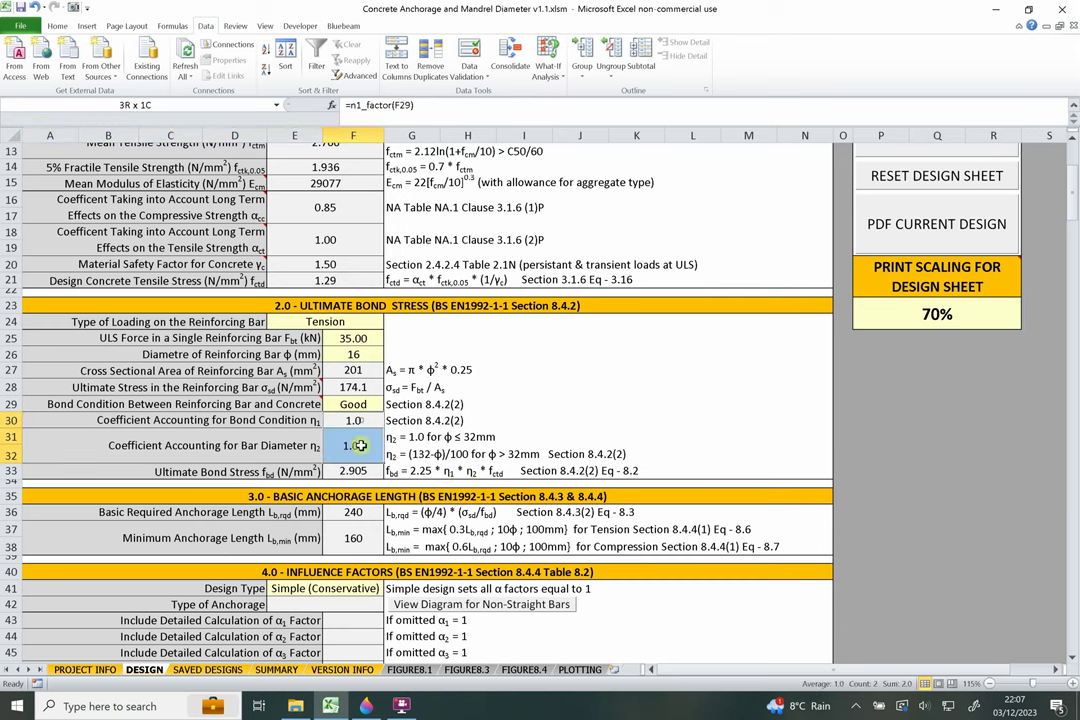
{"action": "left_click", "coordinate": [484, 474]}
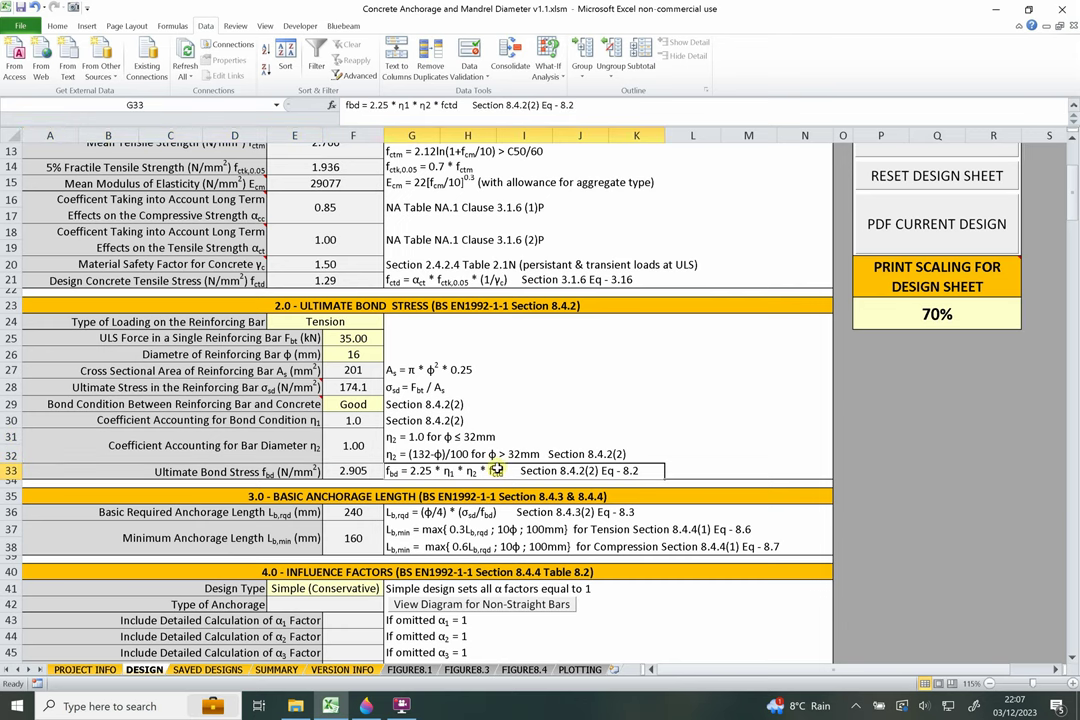
{"action": "left_click", "coordinate": [353, 472]}
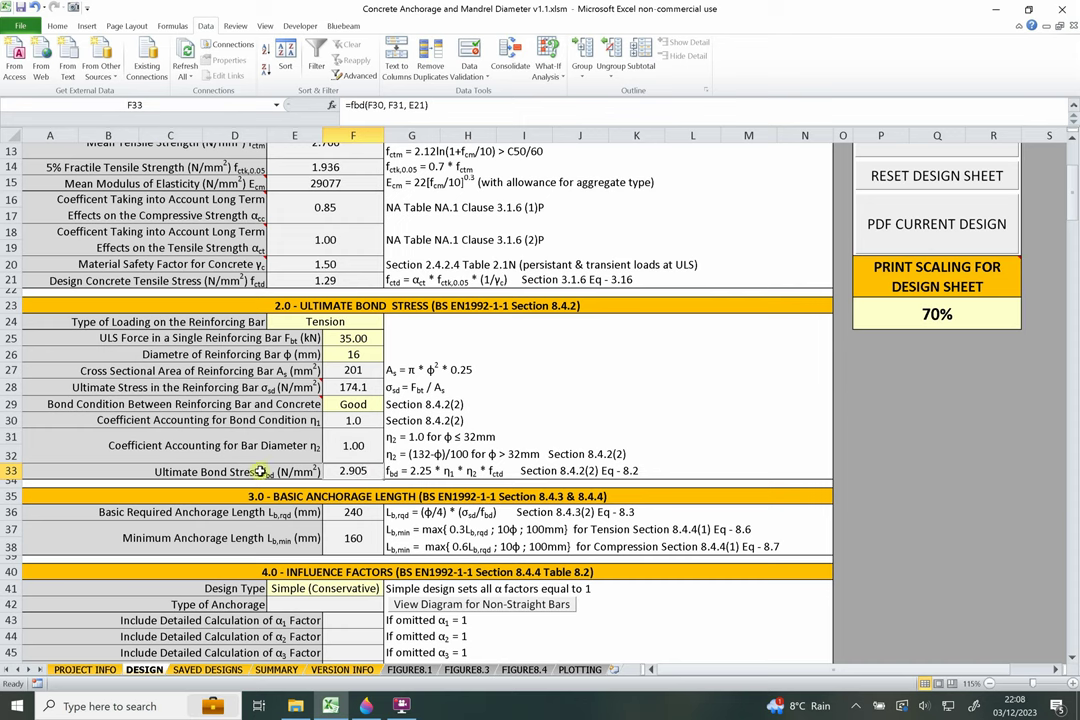
{"action": "left_click_drag", "start_coordinate": [260, 471], "coordinate": [420, 471]}
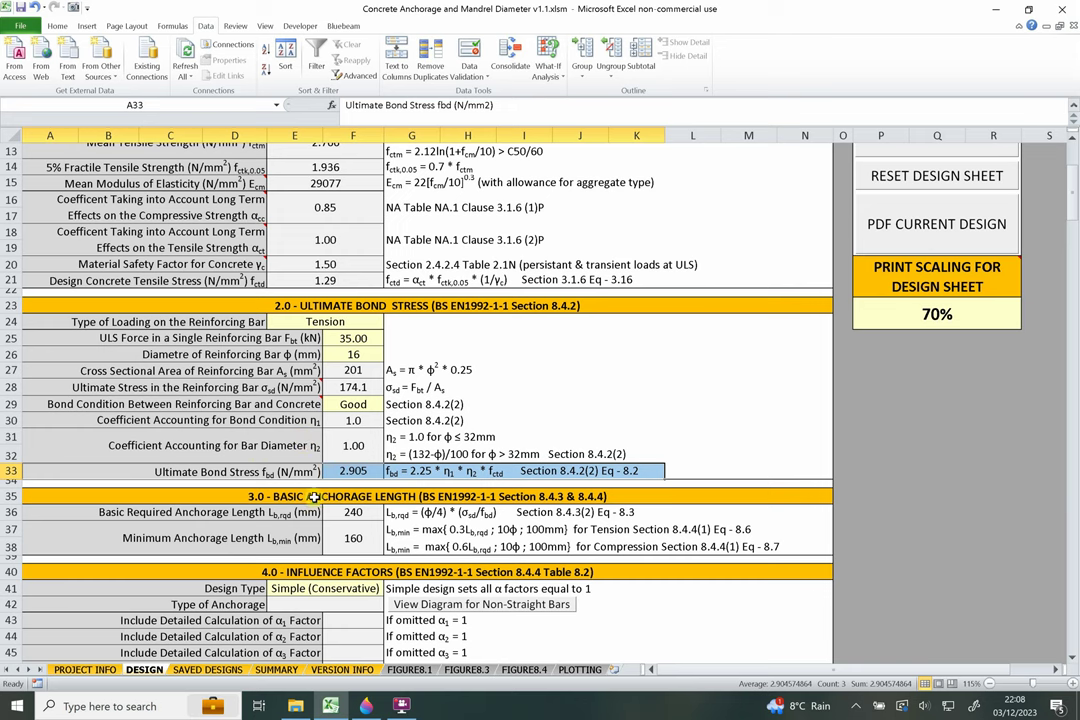
Examine the basic required anchorage length Lb,rqd in section 3.0, its Equation 8.3 and the bond stress feeding it.
{"action": "left_click_drag", "start_coordinate": [313, 496], "coordinate": [369, 545]}
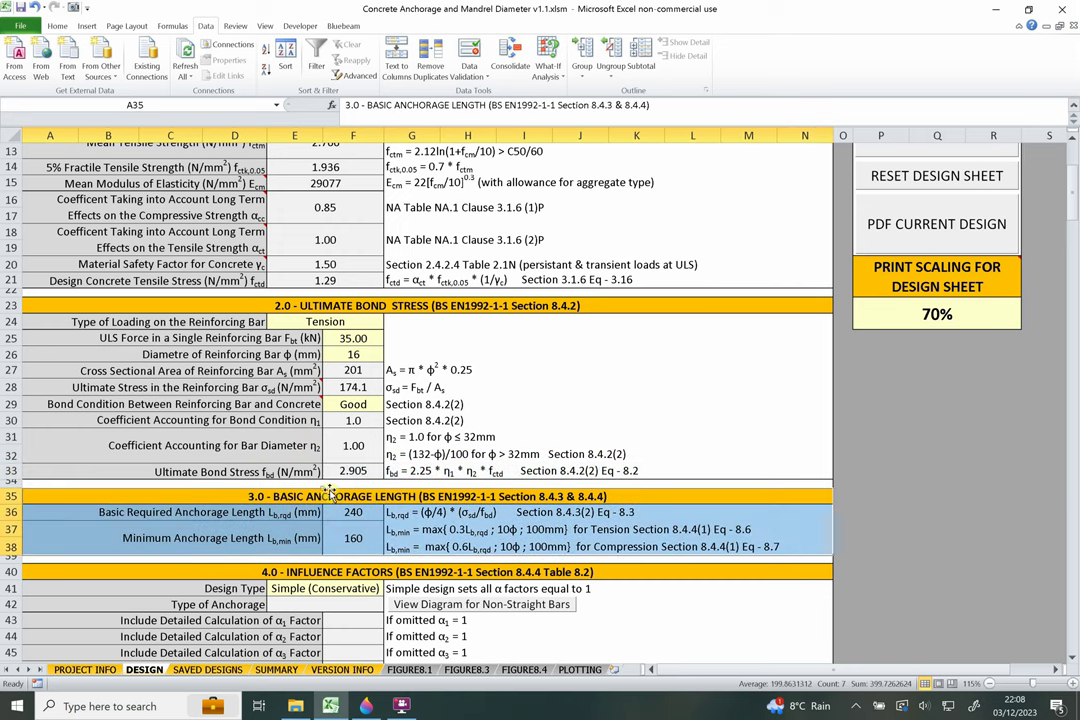
{"action": "left_click", "coordinate": [330, 493]}
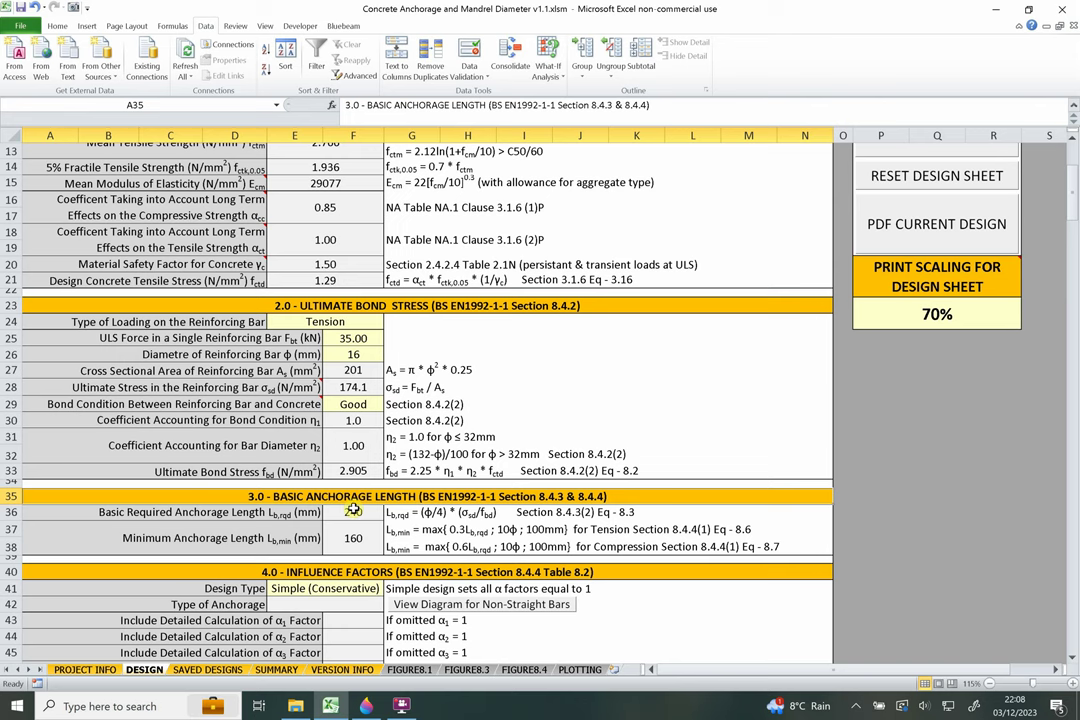
{"action": "left_click", "coordinate": [420, 513]}
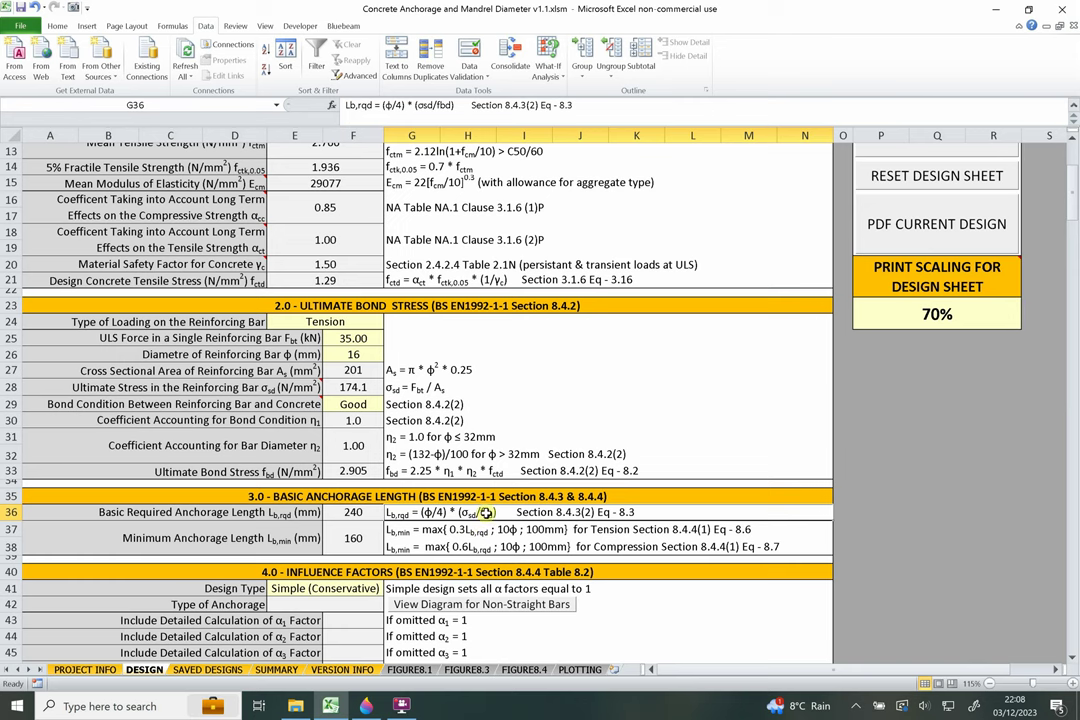
{"action": "left_click", "coordinate": [355, 471]}
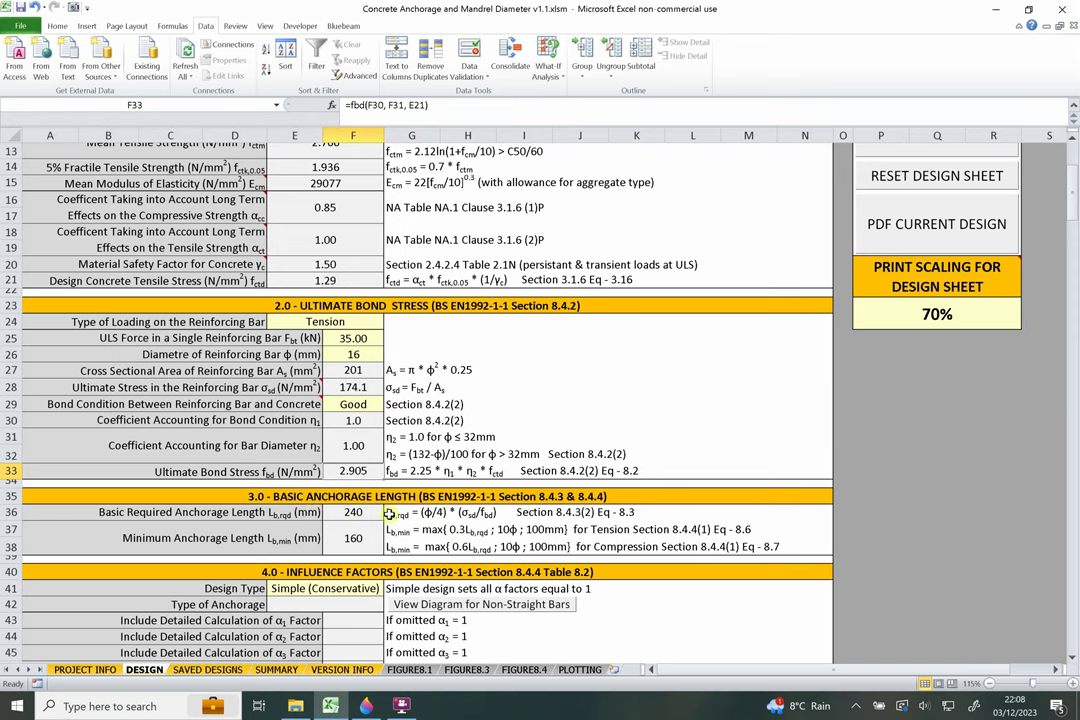
{"action": "left_click", "coordinate": [352, 512]}
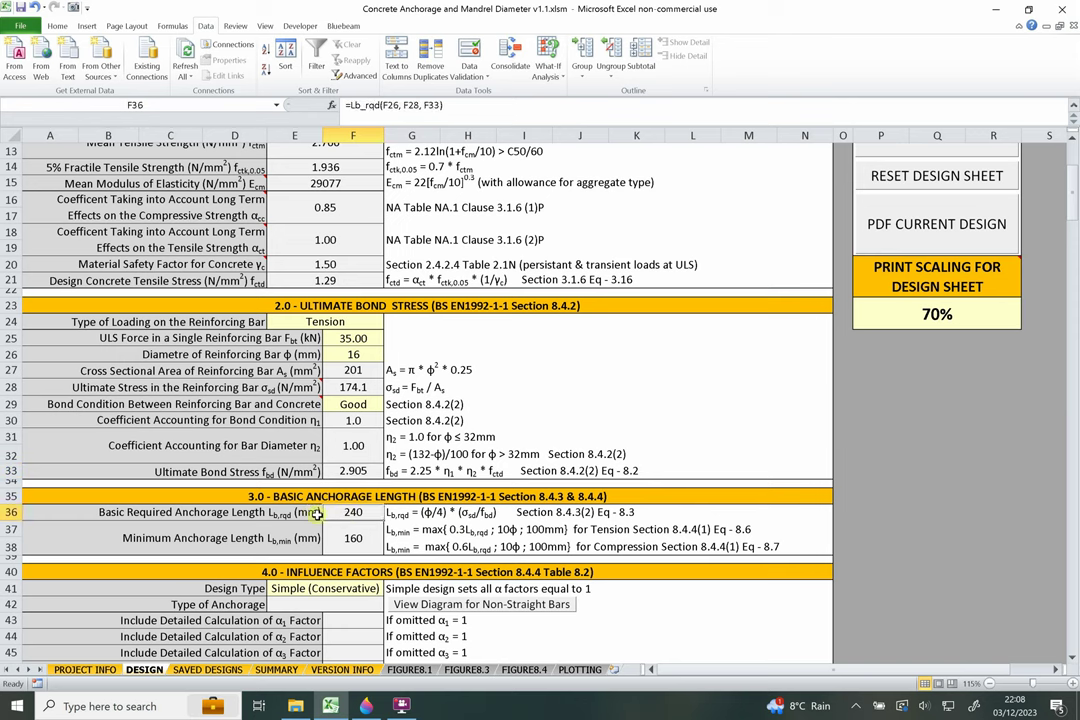
{"action": "left_click", "coordinate": [262, 513]}
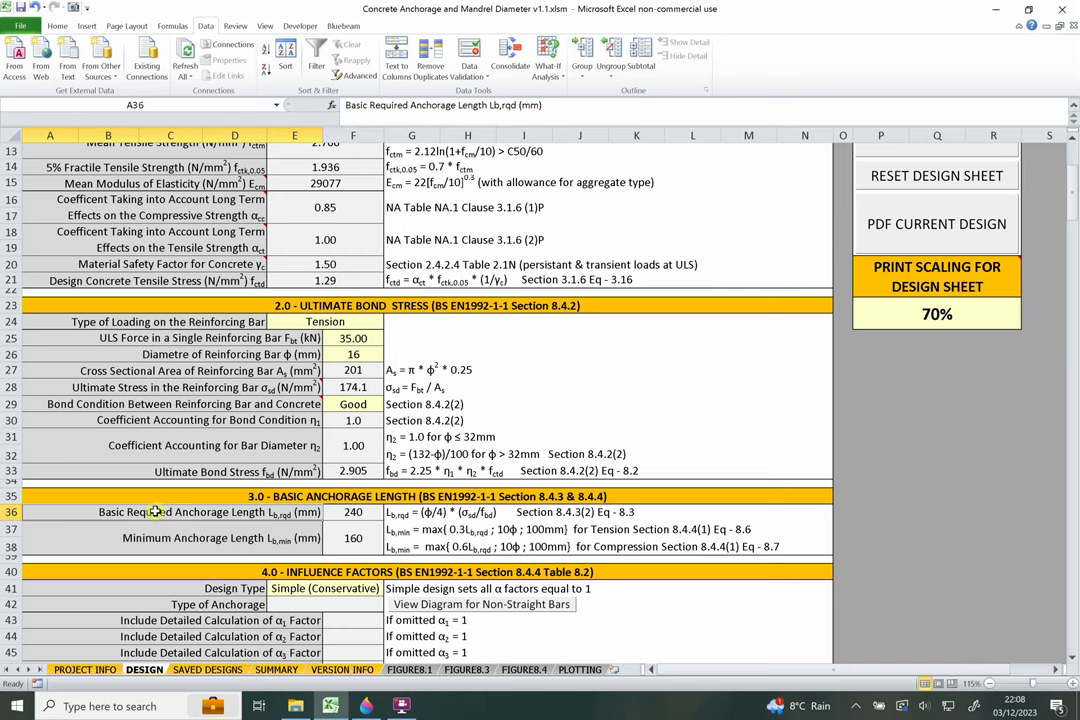
{"action": "left_click", "coordinate": [358, 512]}
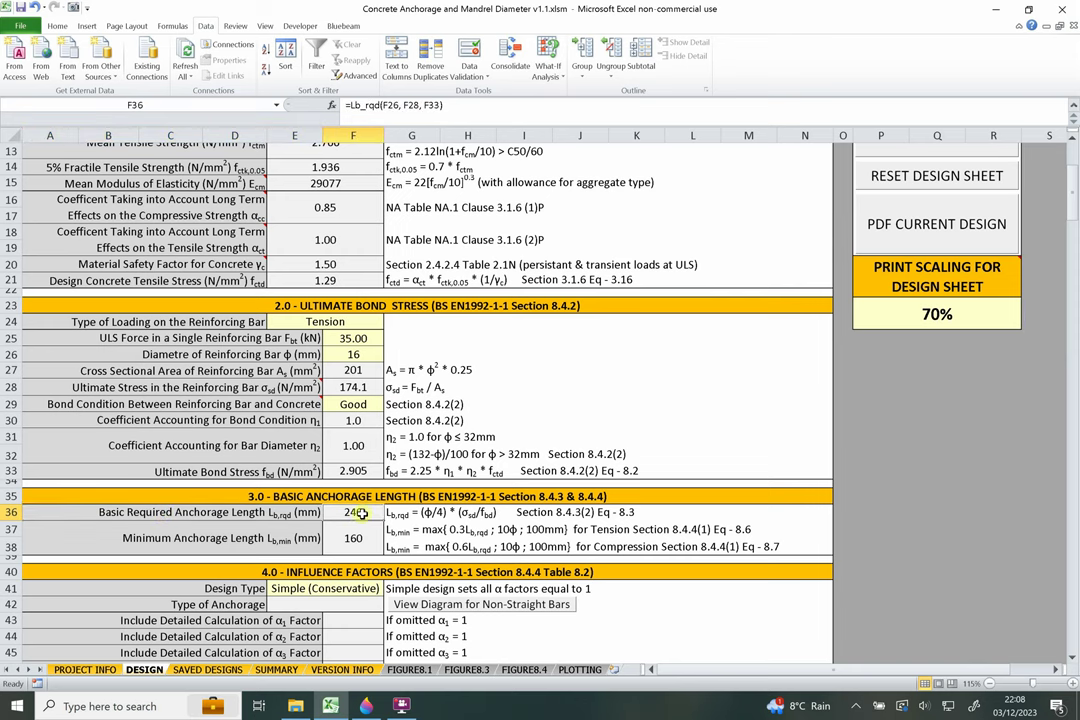
{"action": "left_click_drag", "start_coordinate": [265, 512], "coordinate": [470, 512]}
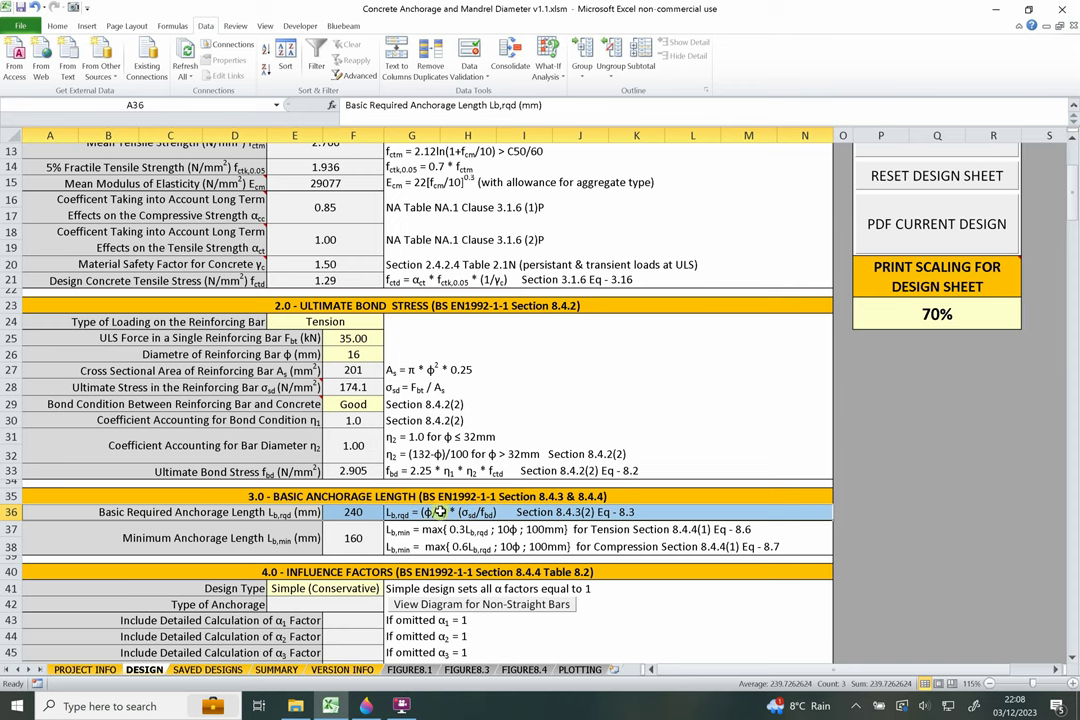
{"action": "left_click", "coordinate": [288, 512]}
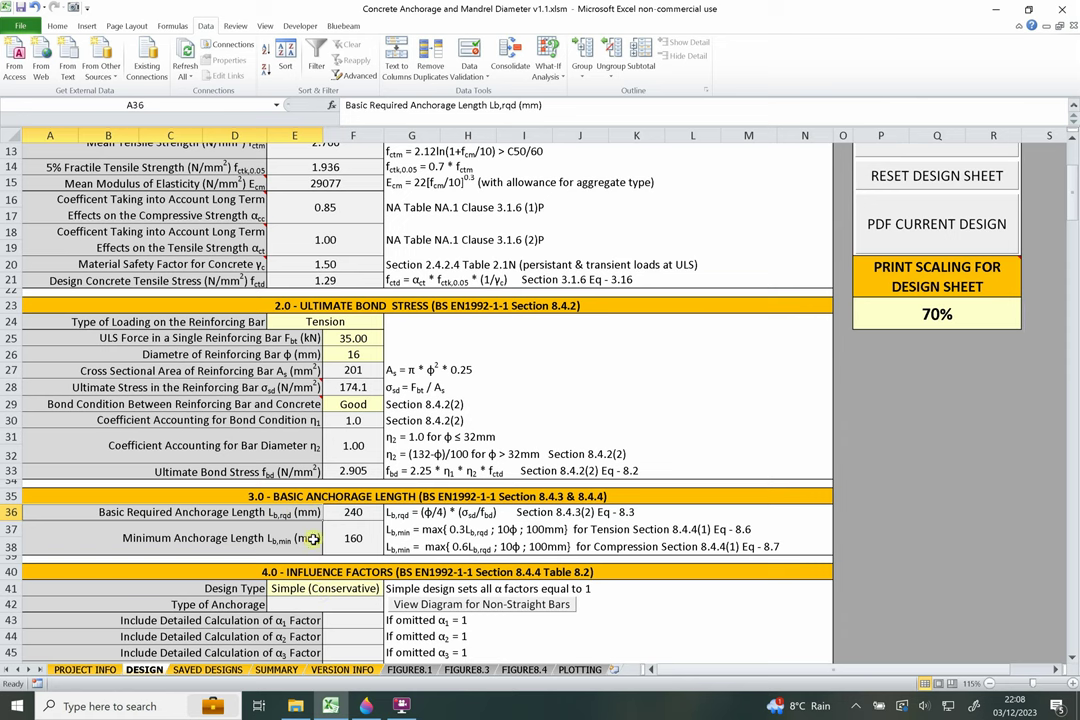
{"action": "key", "text": "ctrl+shift+Right"}
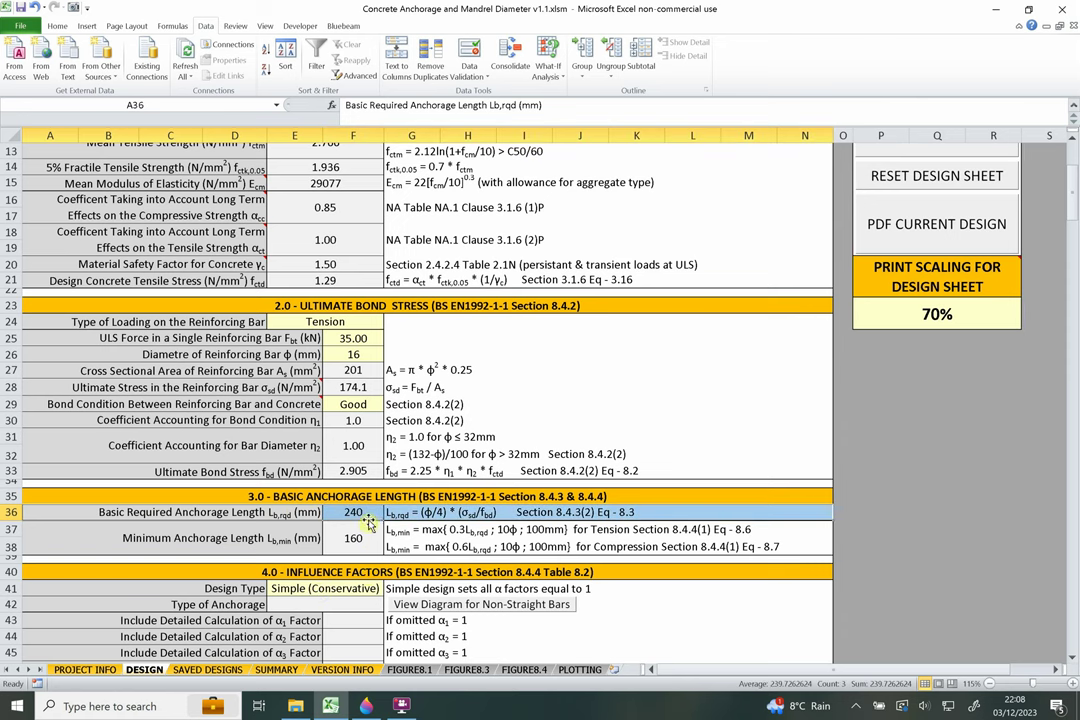
Examine the minimum anchorage length Lb,min and its tension and compression rules in Equations 8.6 and 8.7.
{"action": "left_click", "coordinate": [250, 545]}
{"action": "left_click_drag", "start_coordinate": [228, 545], "coordinate": [432, 543]}
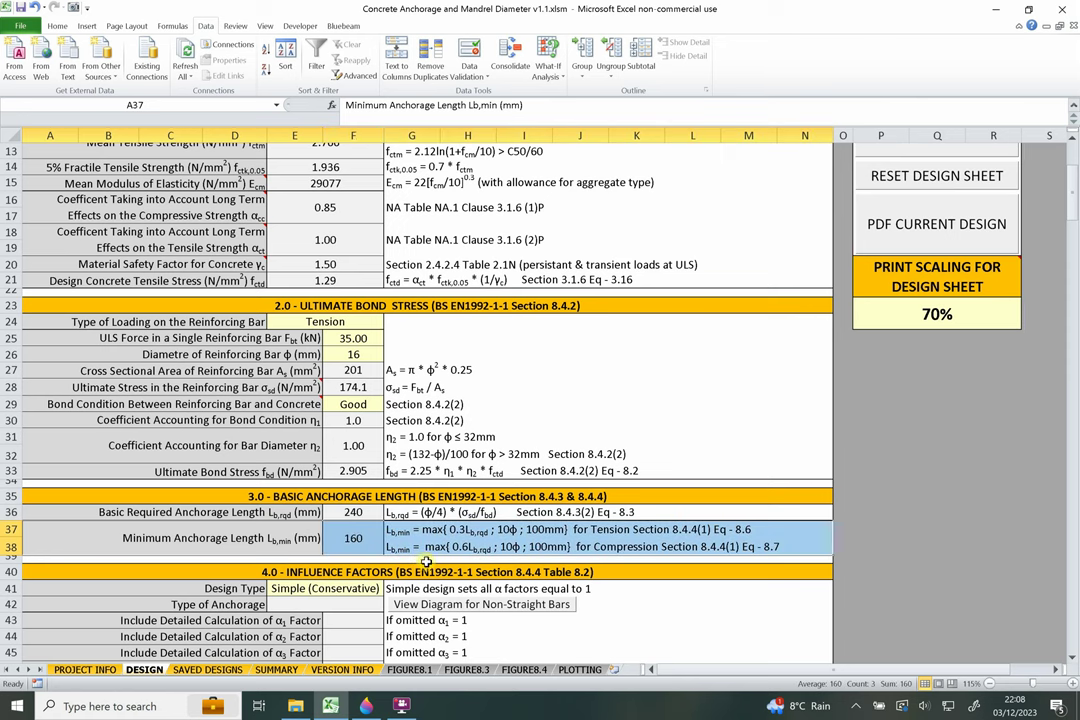
{"action": "left_click", "coordinate": [438, 544]}
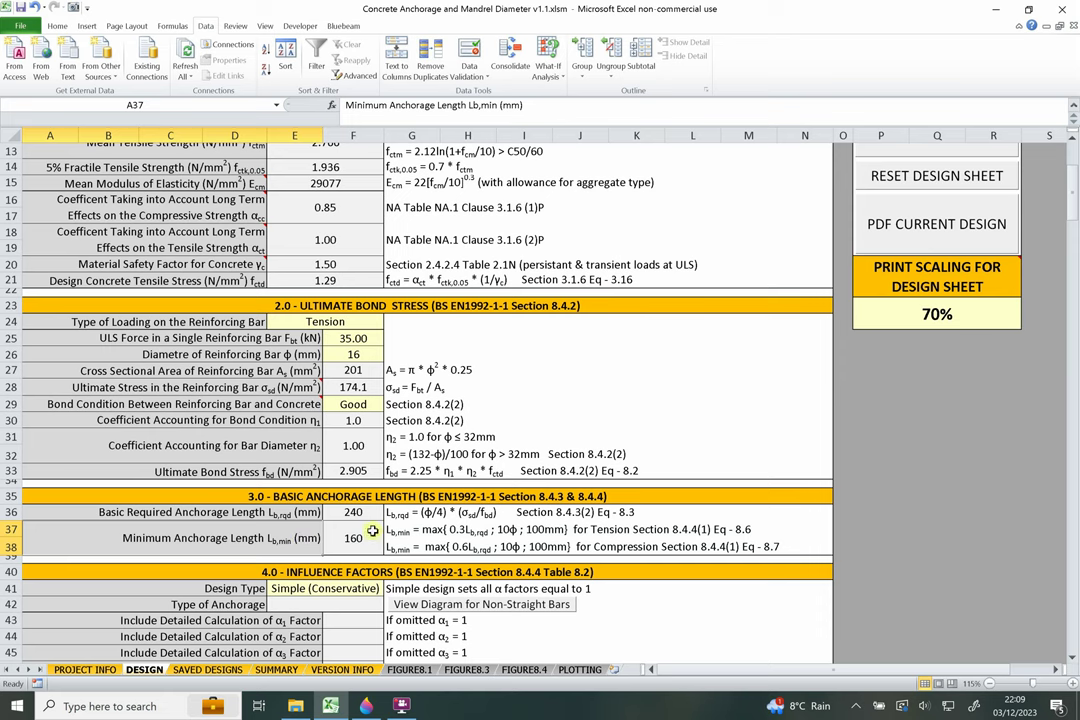
{"action": "left_click_drag", "start_coordinate": [298, 512], "coordinate": [390, 512]}
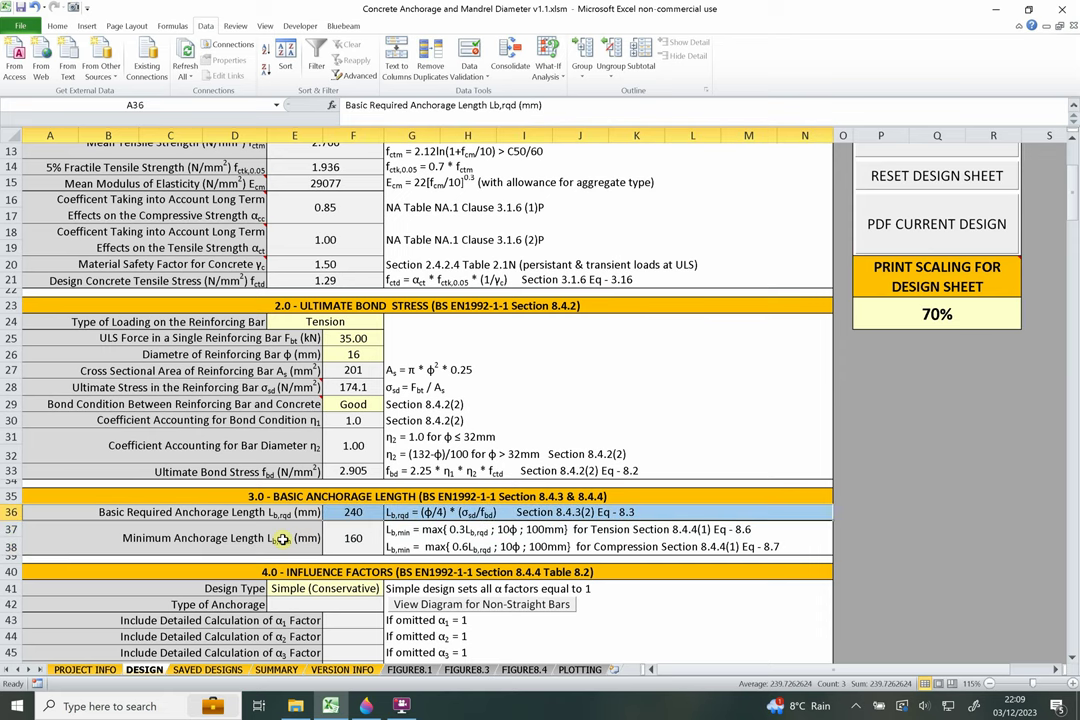
{"action": "left_click", "coordinate": [450, 538]}
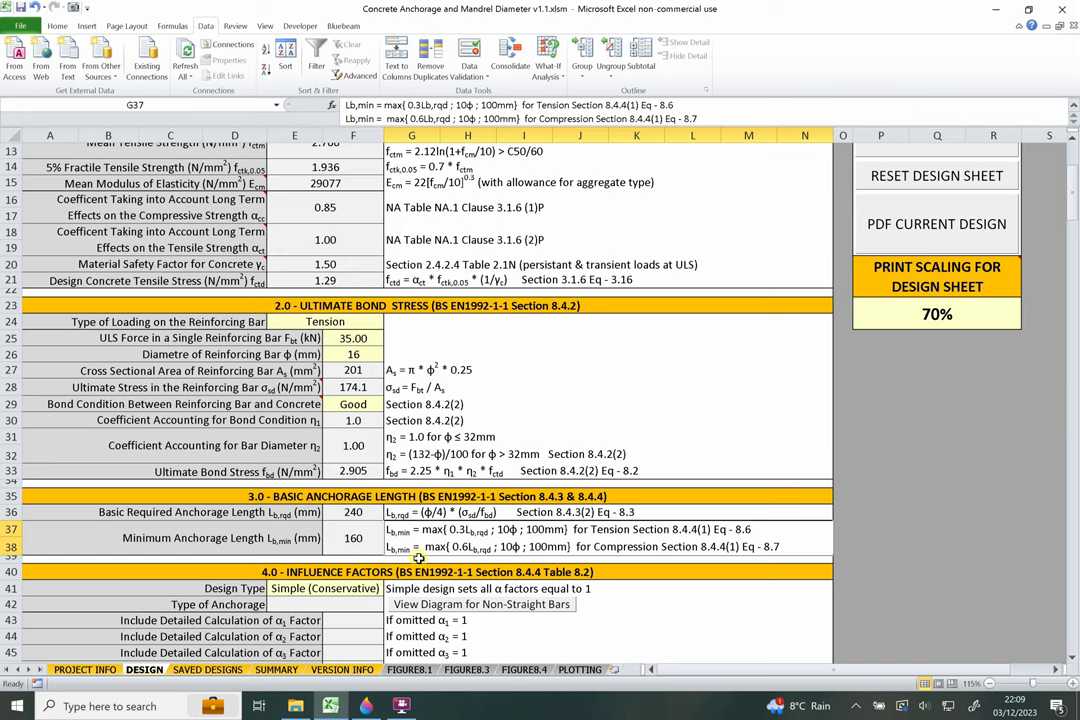
{"action": "left_click", "coordinate": [297, 541]}
{"action": "left_click", "coordinate": [398, 547]}
{"action": "left_click", "coordinate": [368, 514]}
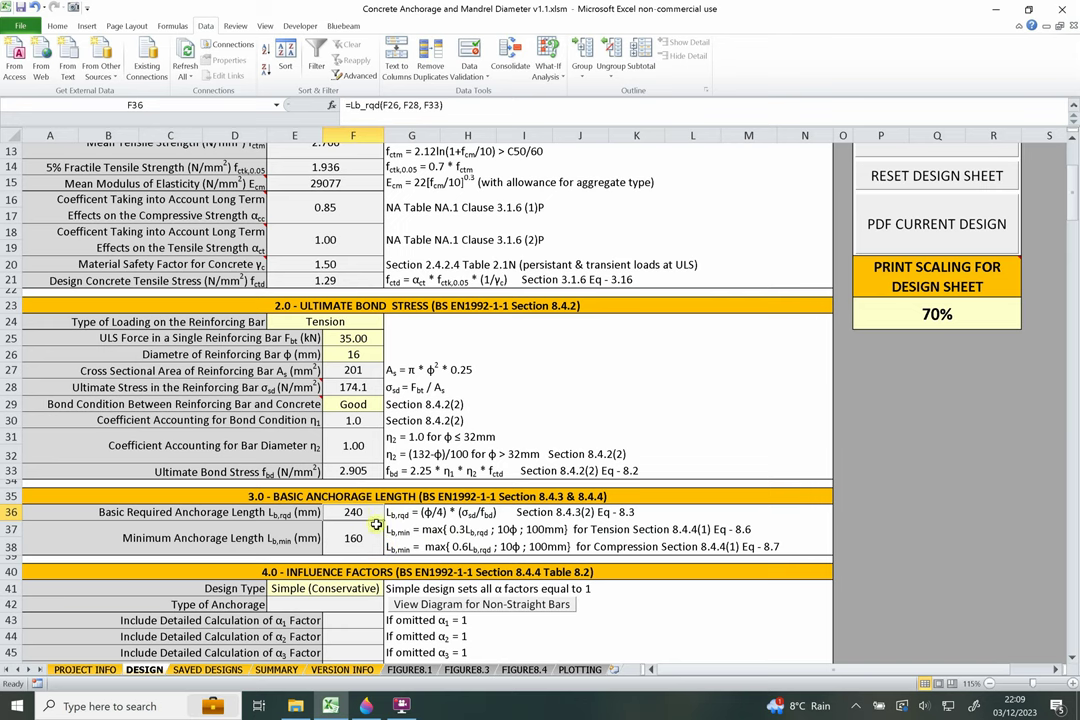
{"action": "left_click", "coordinate": [390, 526]}
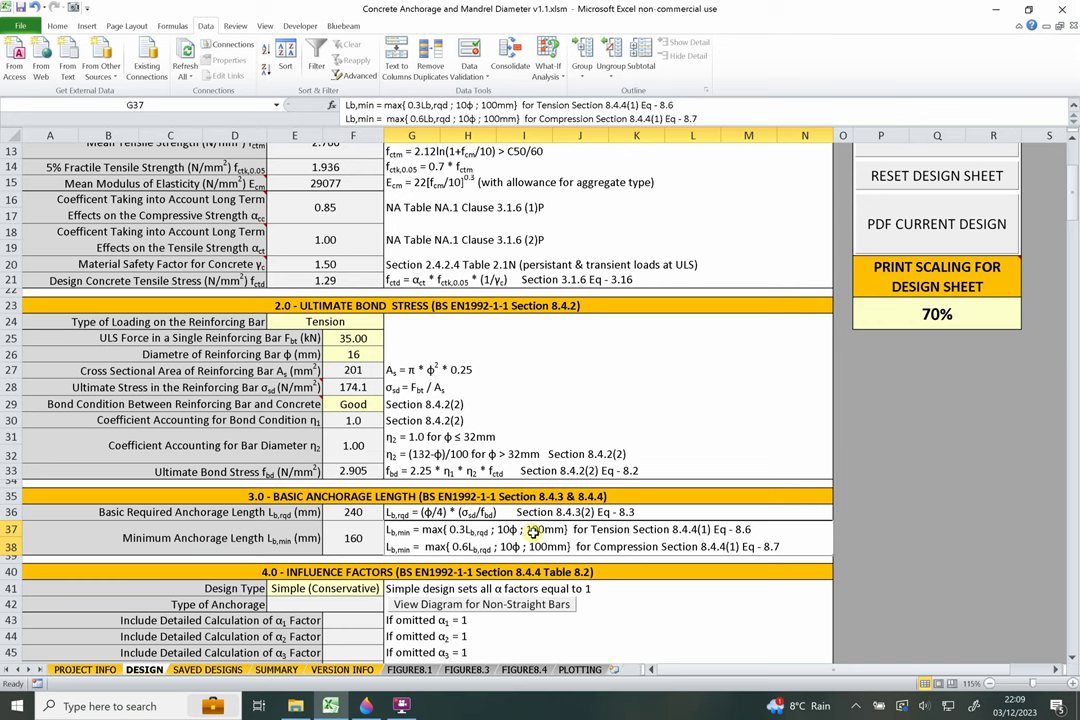
{"action": "left_click", "coordinate": [345, 538]}
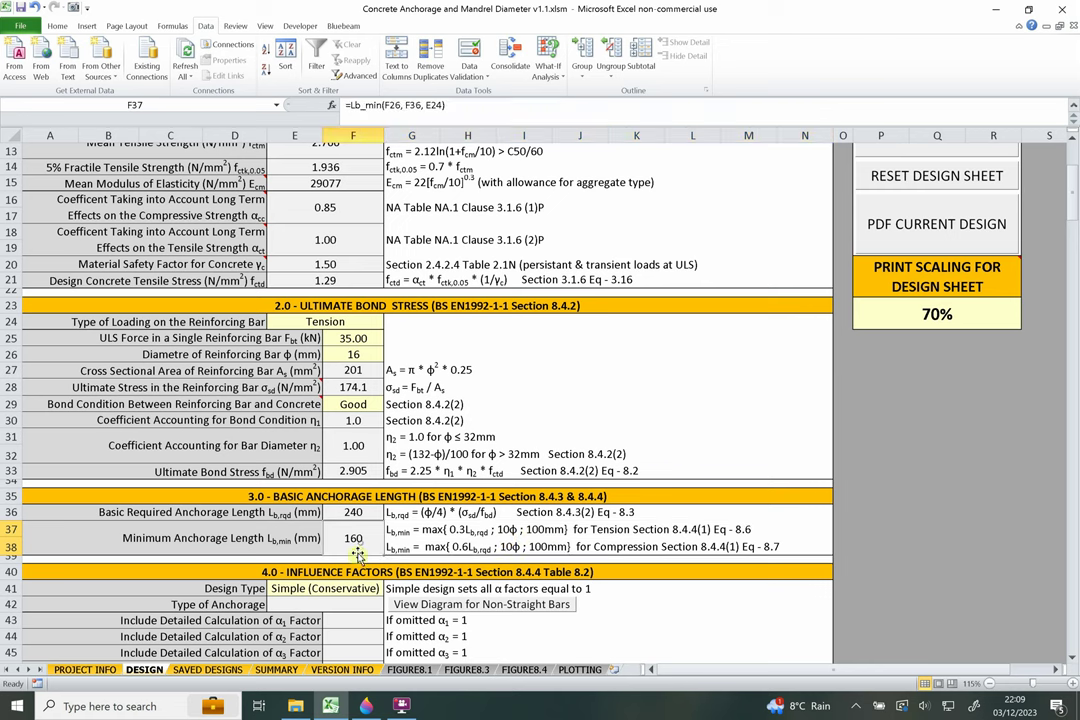
{"action": "left_click", "coordinate": [297, 538]}
{"action": "left_click", "coordinate": [364, 541]}
Recheck the basic required anchorage length row and relate it to the Influence Factors section 4.0.
{"action": "left_click", "coordinate": [347, 512]}
{"action": "left_click_drag", "start_coordinate": [281, 512], "coordinate": [403, 512]}
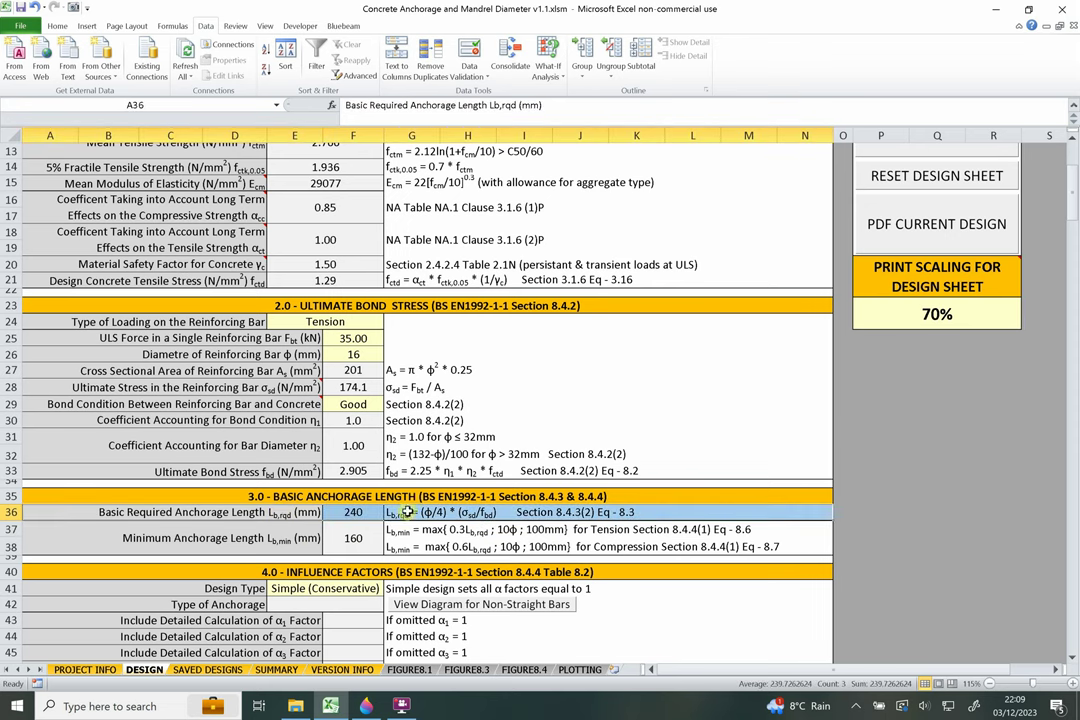
{"action": "left_click", "coordinate": [307, 572]}
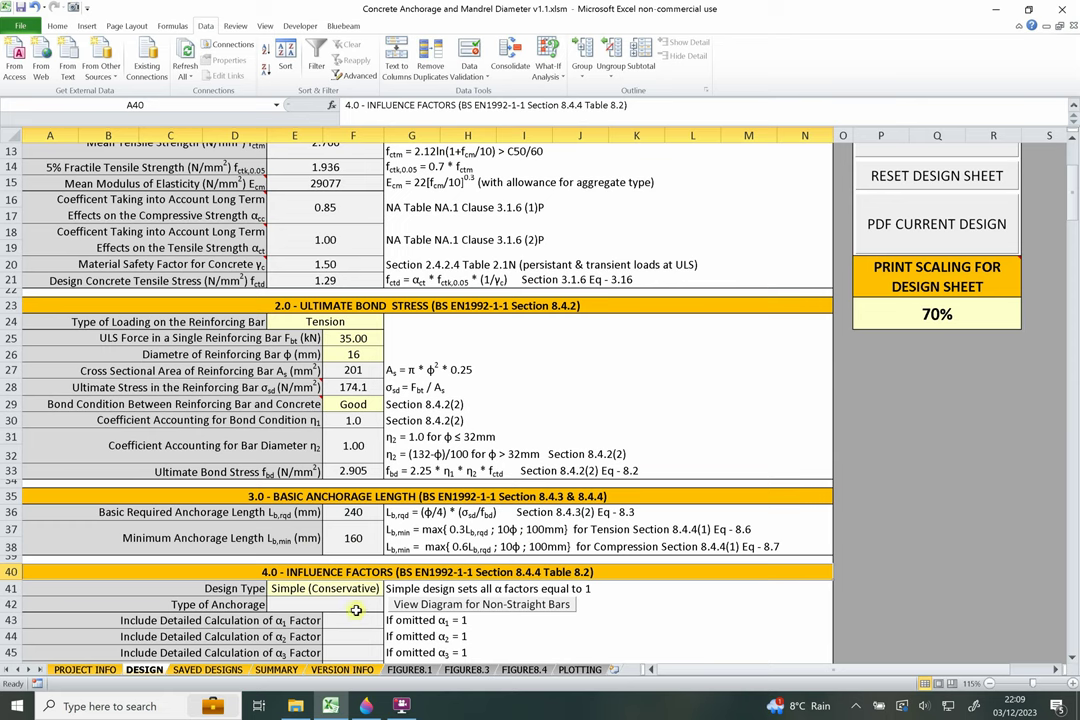
{"action": "left_click", "coordinate": [355, 513]}
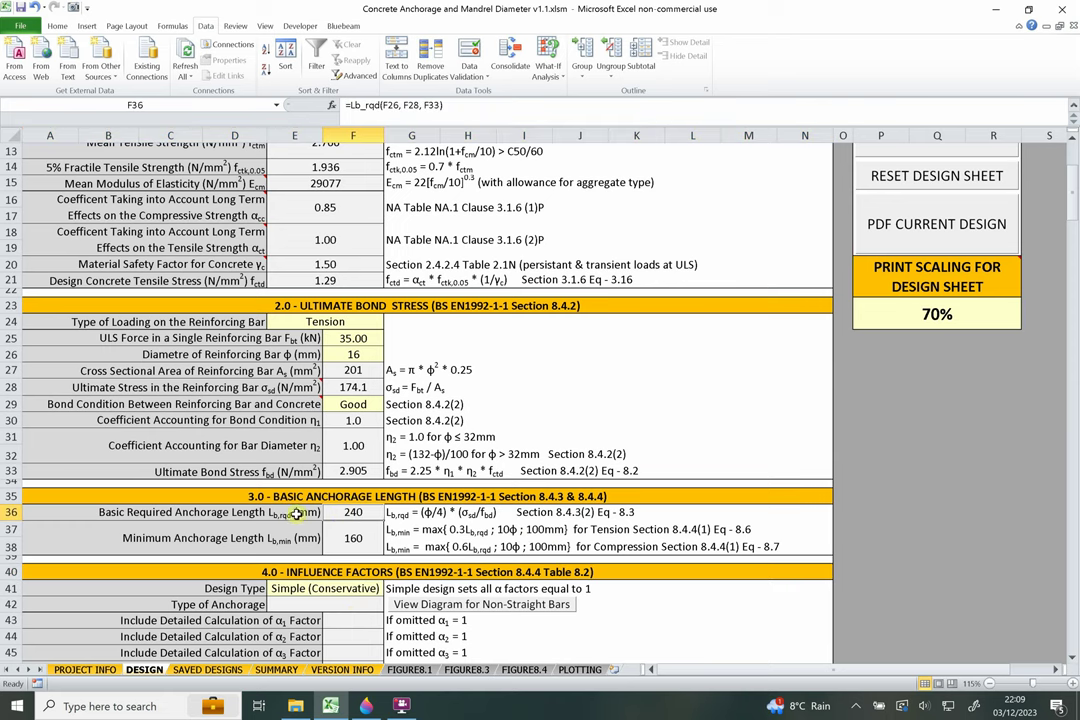
{"action": "left_click_drag", "start_coordinate": [296, 513], "coordinate": [425, 513]}
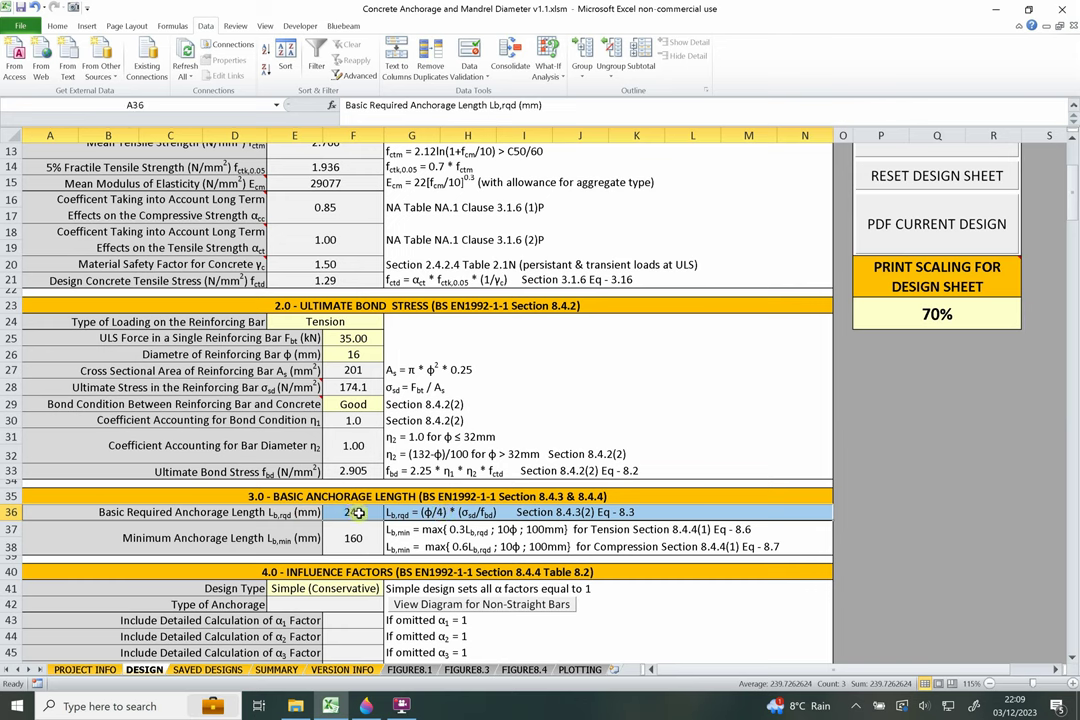
{"action": "left_click", "coordinate": [357, 512]}
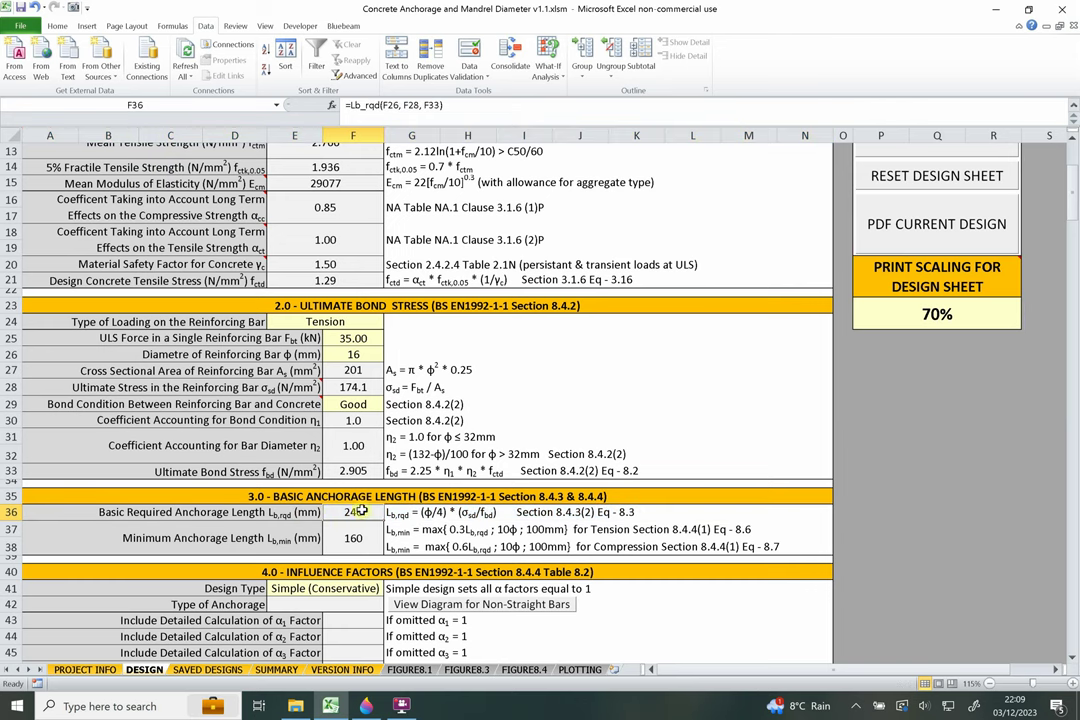
Look over the Influence Factors section, including the options for detailed calculation of factors α1 to α5.
{"action": "scroll", "coordinate": [365, 502], "scroll_direction": "down", "scroll_amount": 1}
{"action": "left_click", "coordinate": [250, 465]}
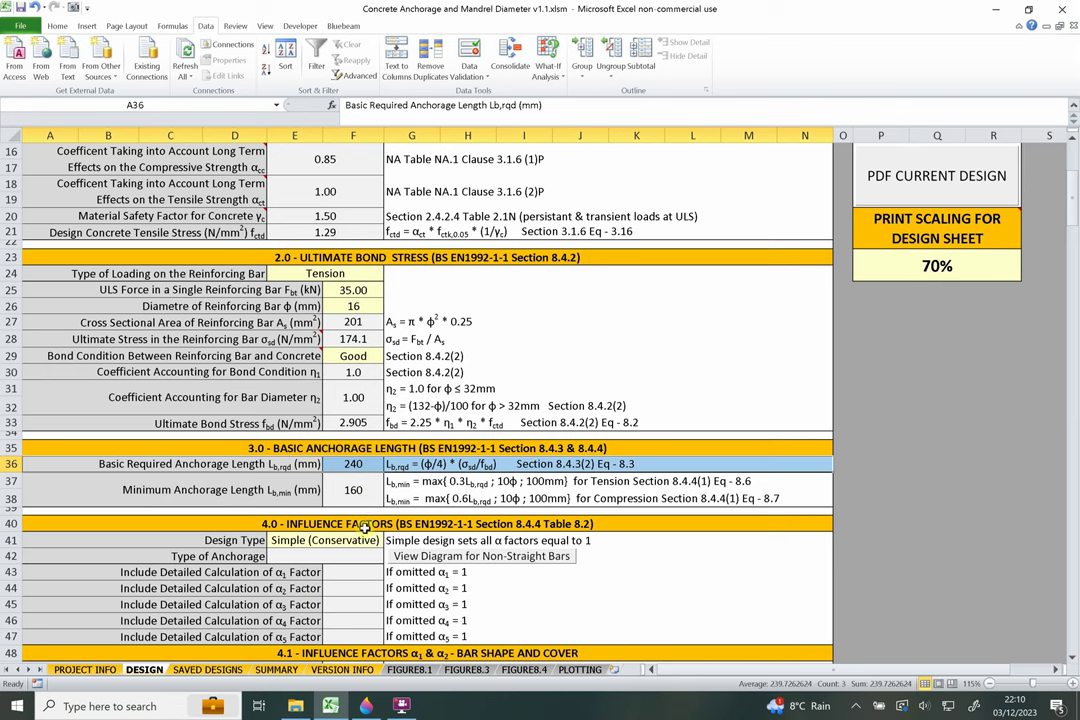
{"action": "left_click_drag", "start_coordinate": [340, 524], "coordinate": [360, 634]}
{"action": "left_click", "coordinate": [357, 600]}
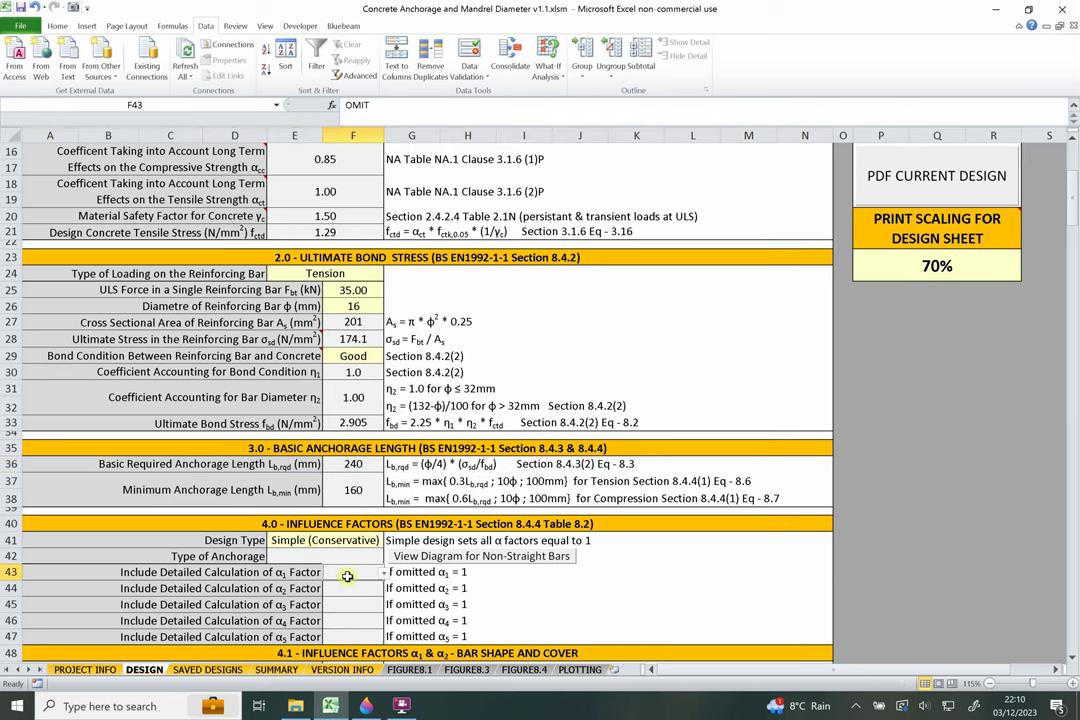
{"action": "left_click", "coordinate": [296, 523]}
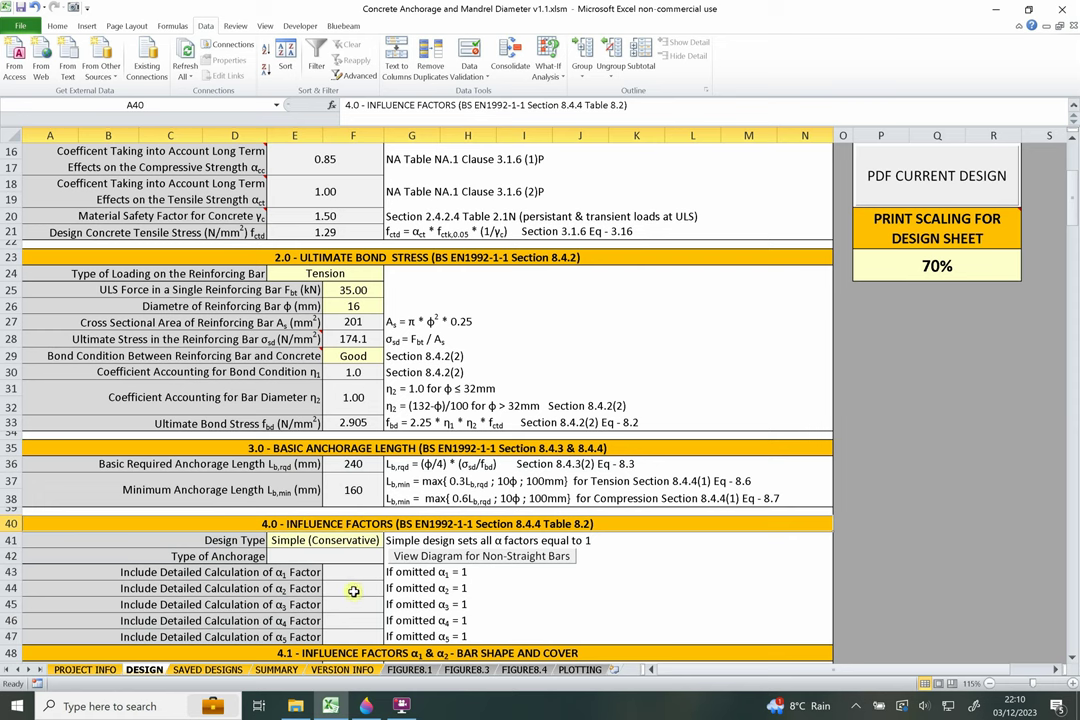
Compare the basic required anchorage length Lb,rqd with the minimum anchorage length Lb,min in section 3.0.
{"action": "left_click", "coordinate": [356, 464]}
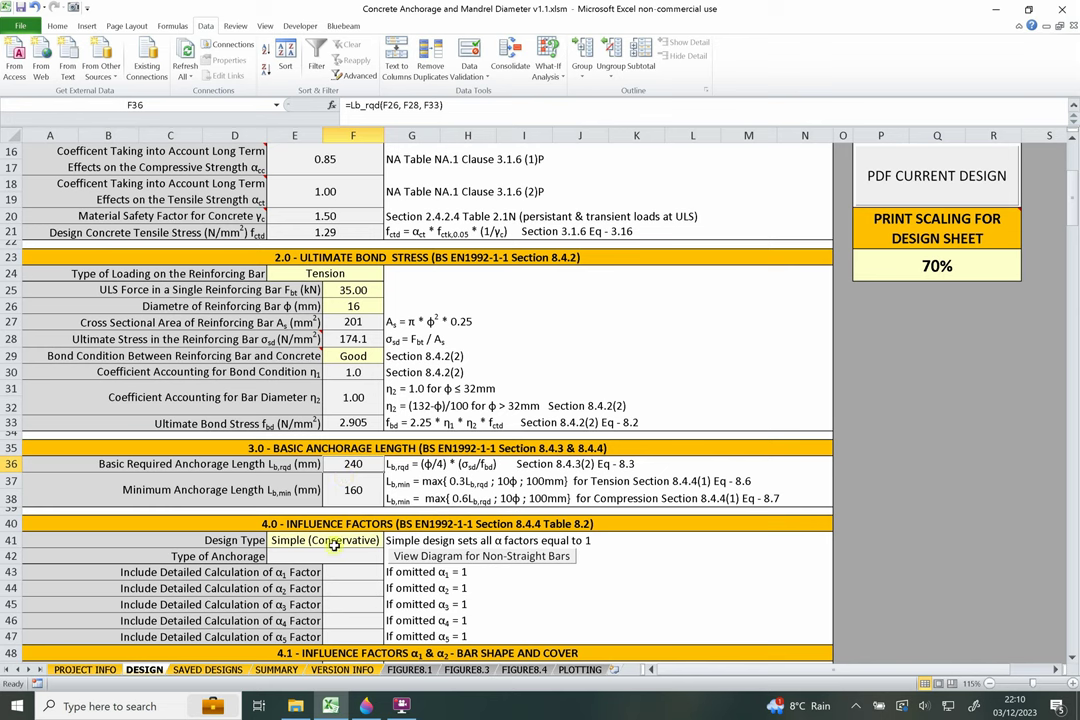
{"action": "left_click_drag", "start_coordinate": [300, 462], "coordinate": [364, 511]}
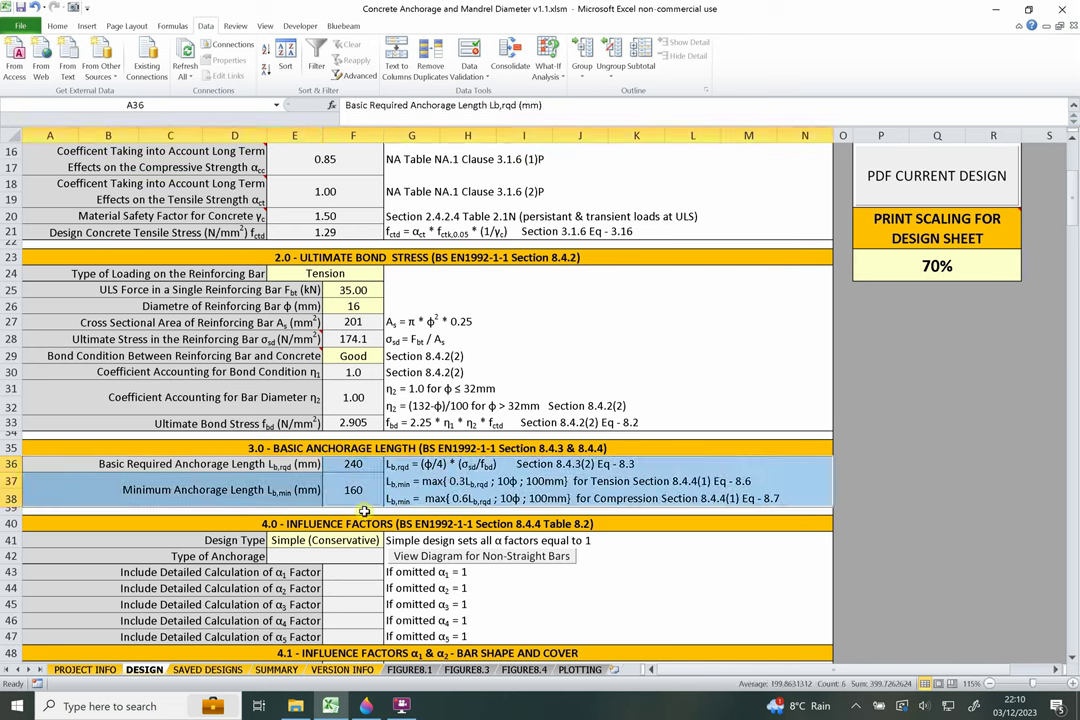
{"action": "left_click", "coordinate": [352, 464]}
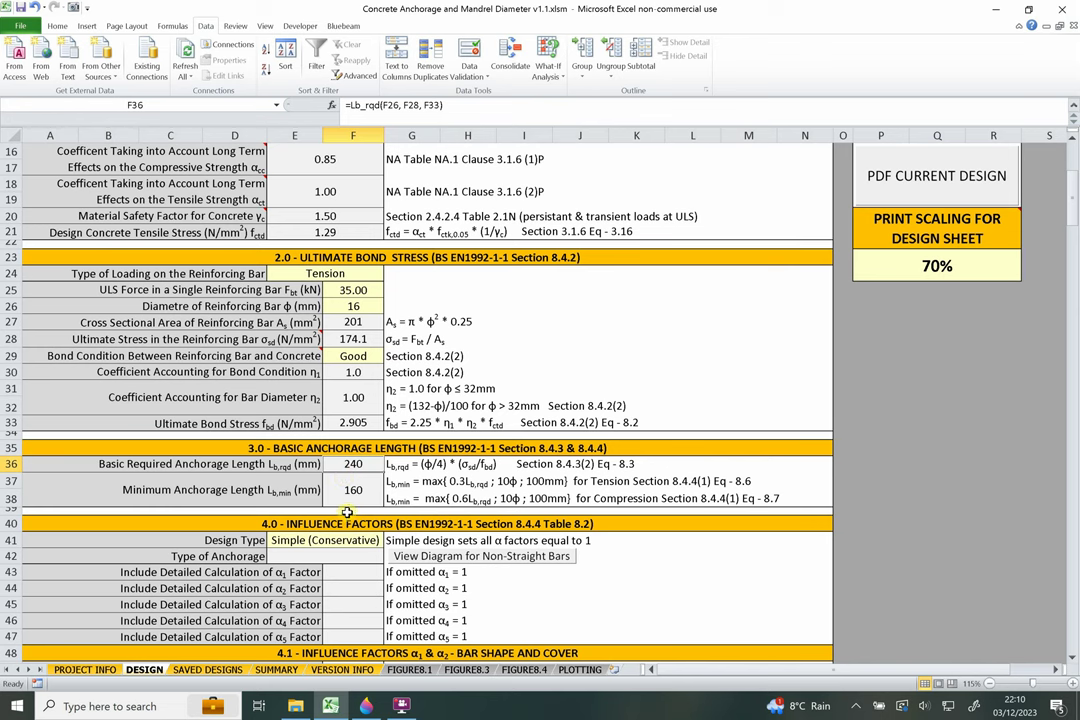
{"action": "left_click", "coordinate": [364, 491]}
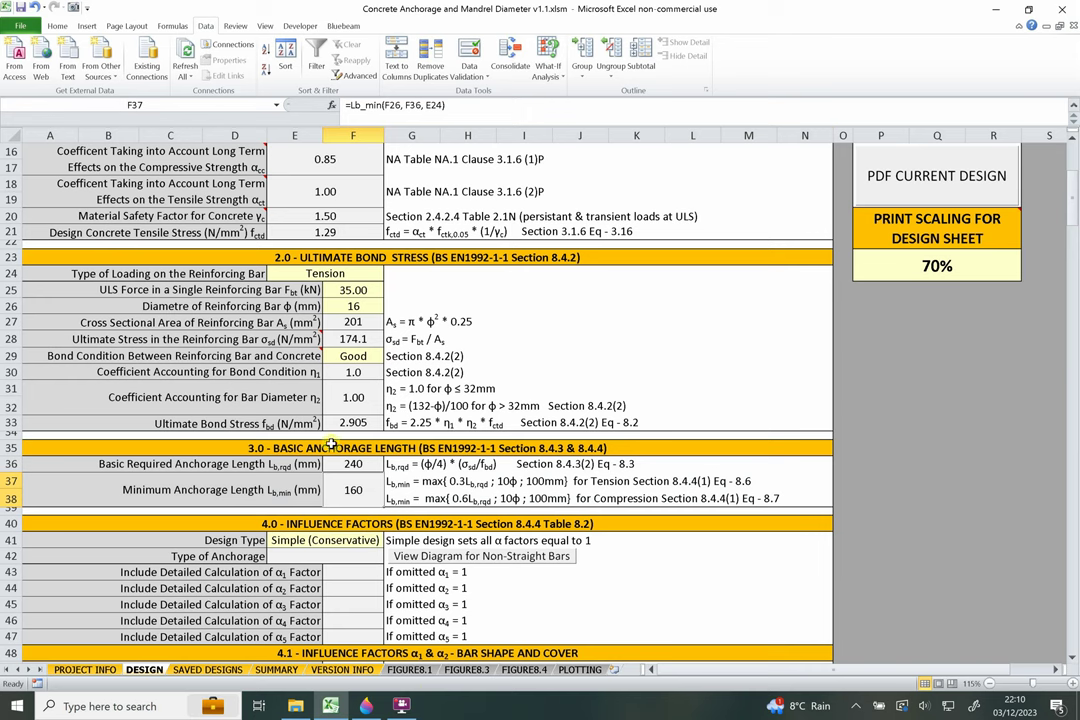
{"action": "left_click_drag", "start_coordinate": [331, 447], "coordinate": [333, 508]}
{"action": "left_click", "coordinate": [345, 495]}
{"action": "left_click", "coordinate": [185, 489]}
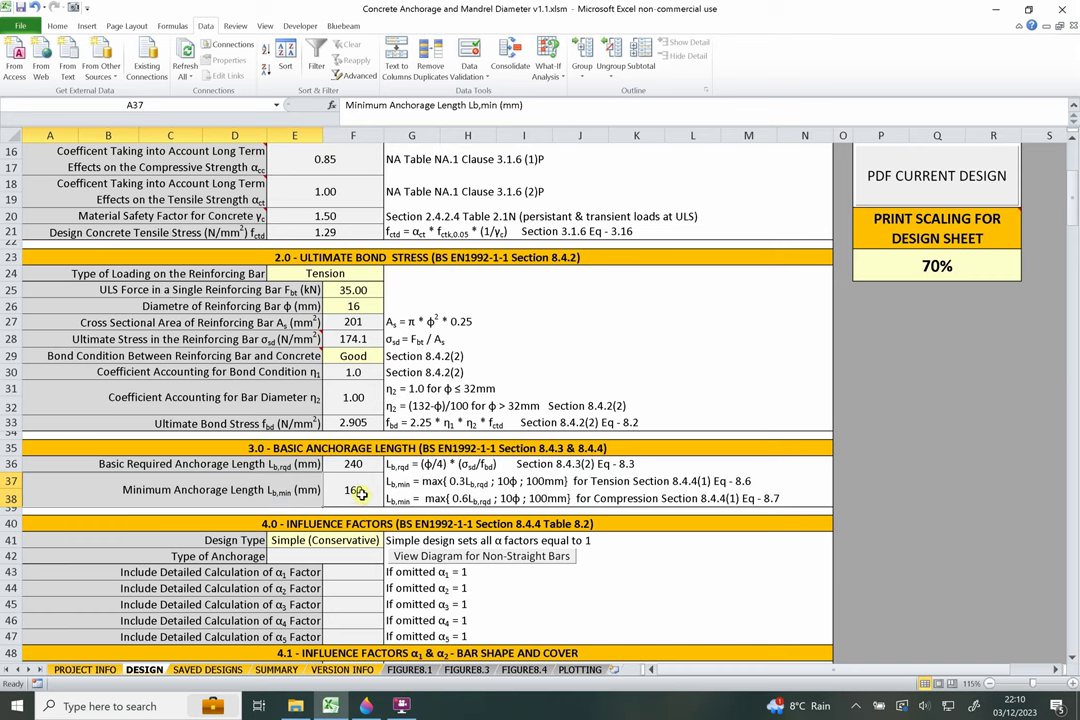
Examine the minimum anchorage length Lb,min and its equations against the basic required anchorage length Lb,rqd.
{"action": "left_click_drag", "start_coordinate": [360, 492], "coordinate": [815, 498]}
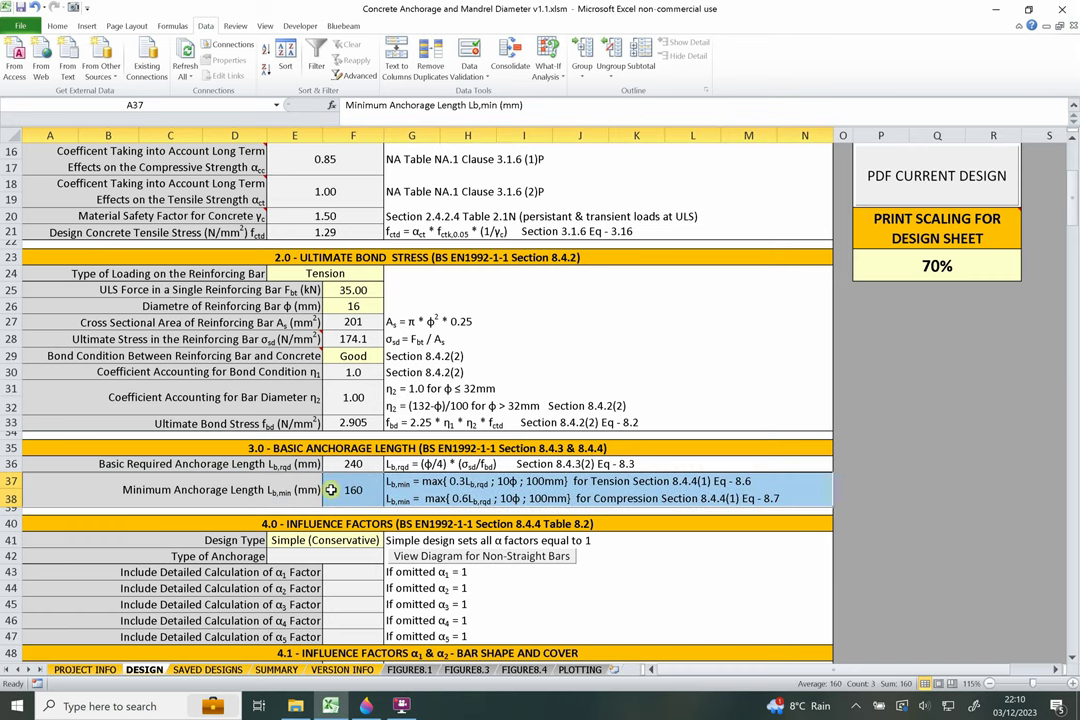
{"action": "left_click", "coordinate": [352, 489]}
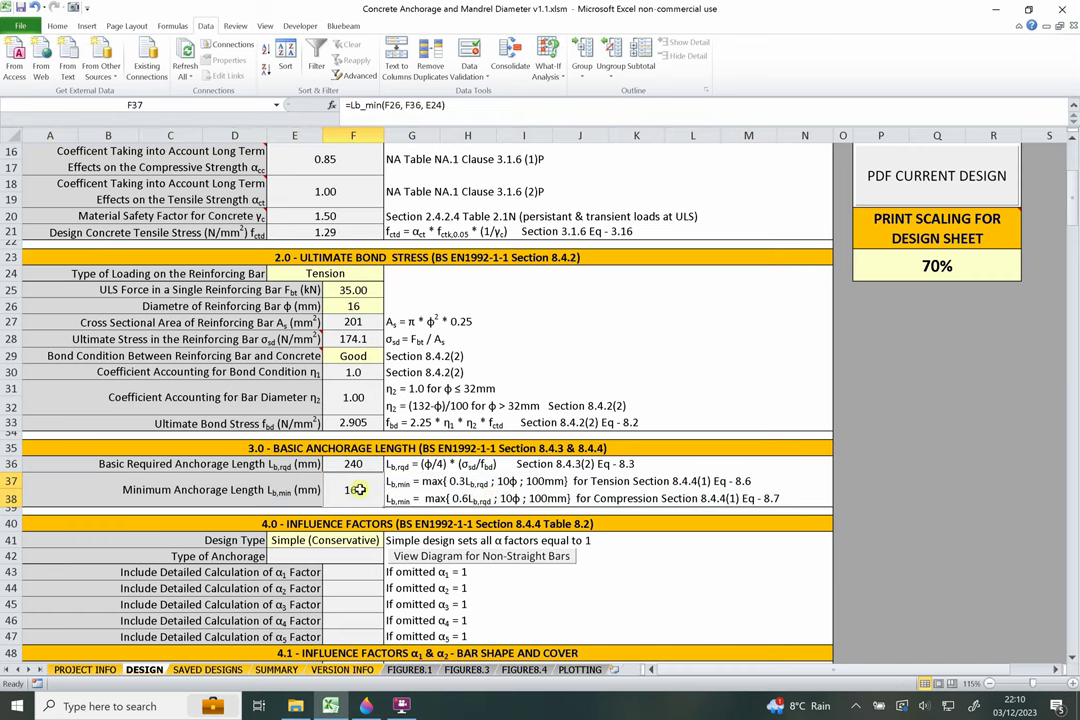
{"action": "left_click", "coordinate": [495, 497]}
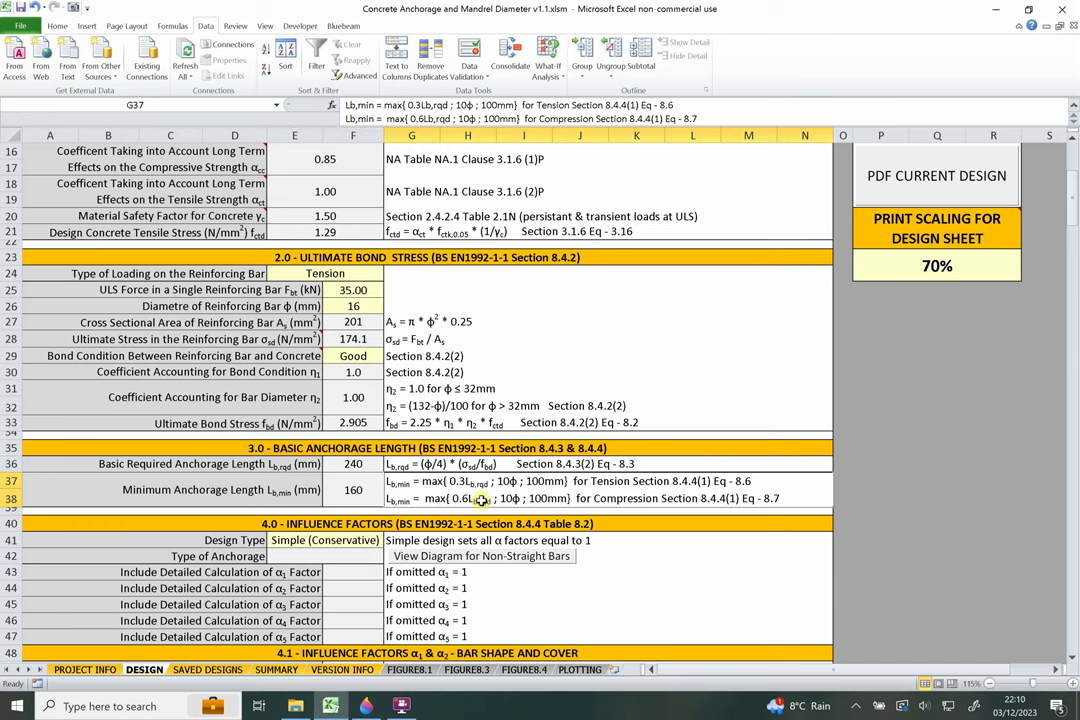
{"action": "left_click_drag", "start_coordinate": [180, 464], "coordinate": [428, 465]}
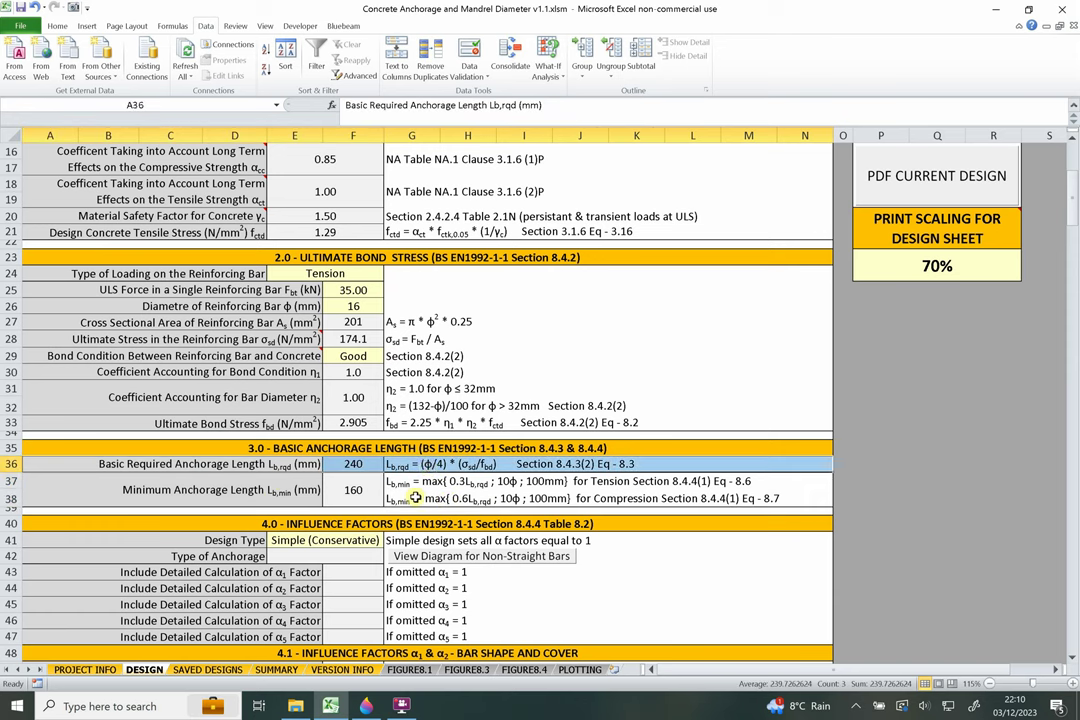
{"action": "left_click", "coordinate": [388, 500]}
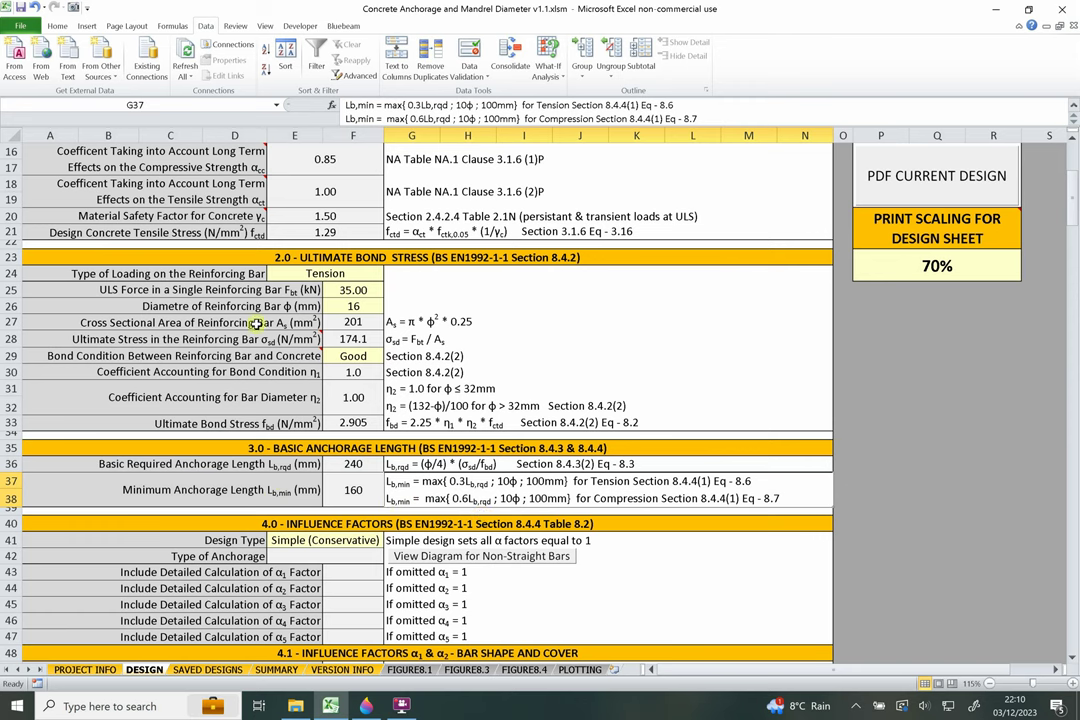
Check the Tension and Compression options for the type of loading on the reinforcing bar.
{"action": "left_click_drag", "start_coordinate": [230, 274], "coordinate": [301, 273]}
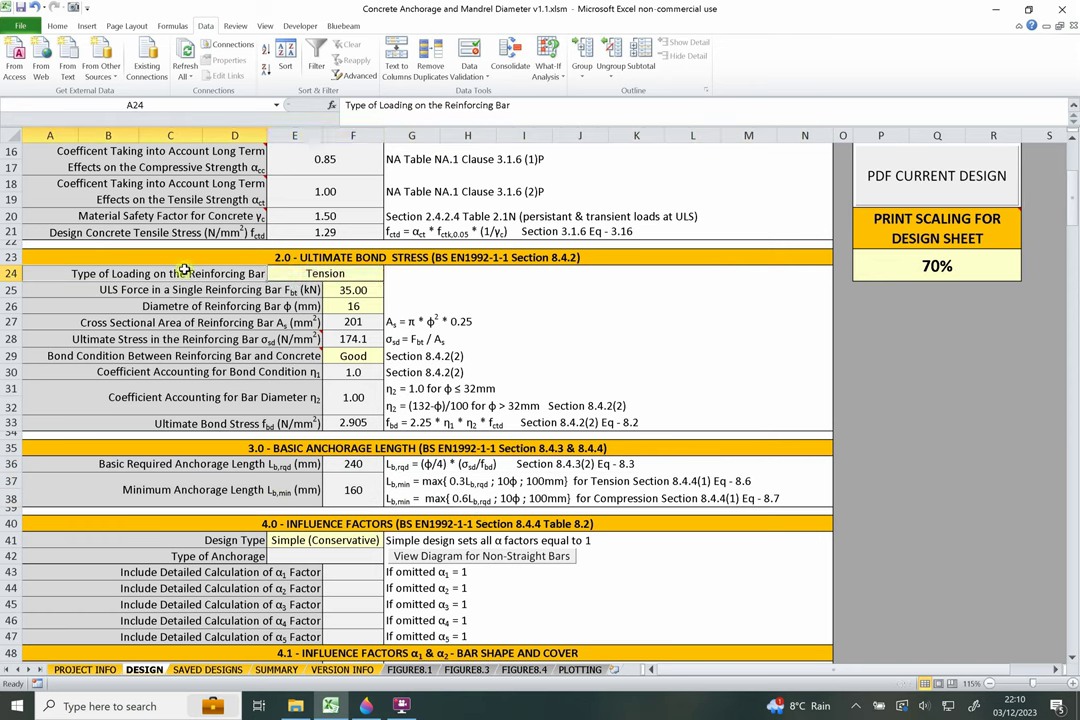
{"action": "left_click", "coordinate": [350, 279]}
{"action": "left_click", "coordinate": [383, 275]}
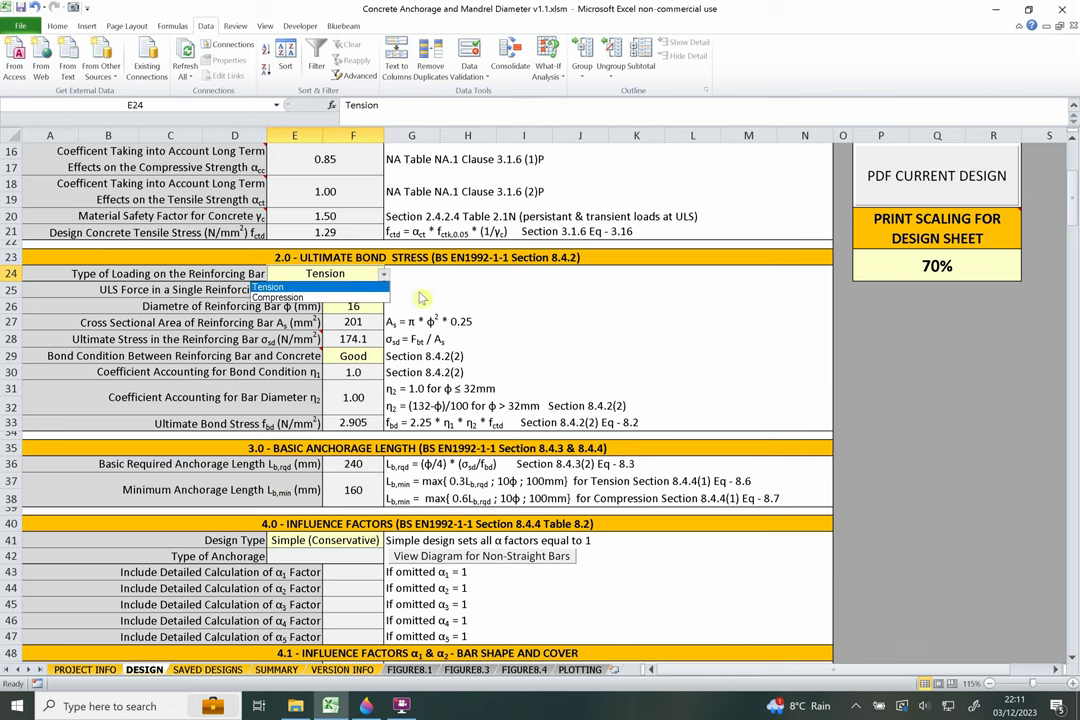
{"action": "left_click", "coordinate": [362, 275]}
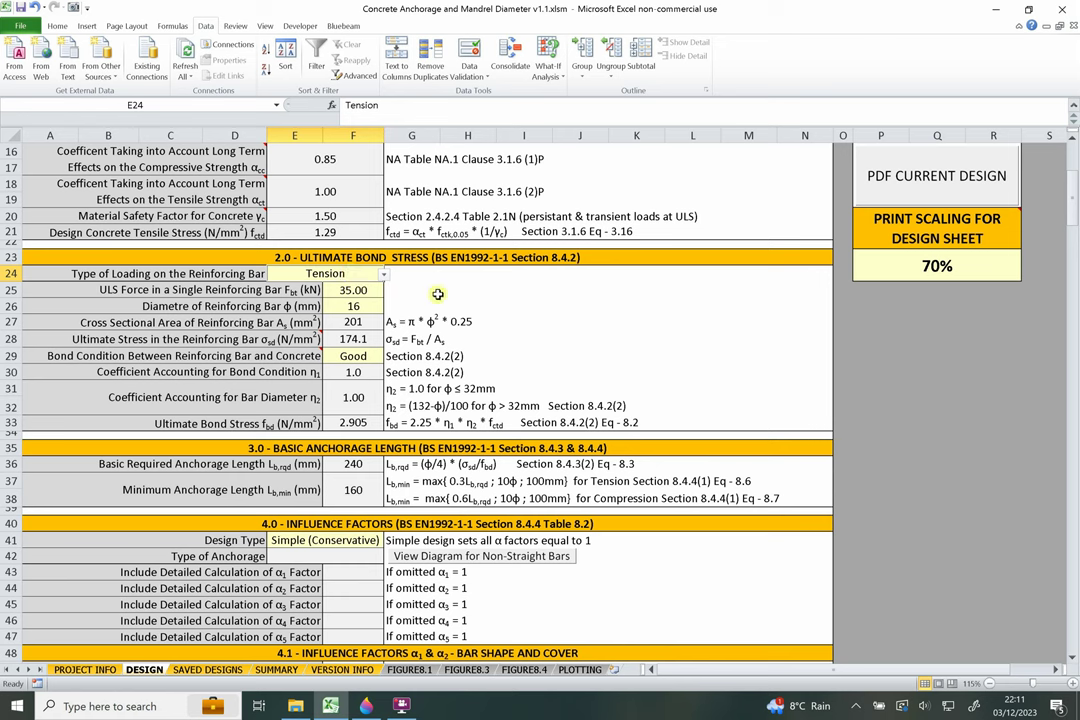
{"action": "left_click", "coordinate": [437, 293]}
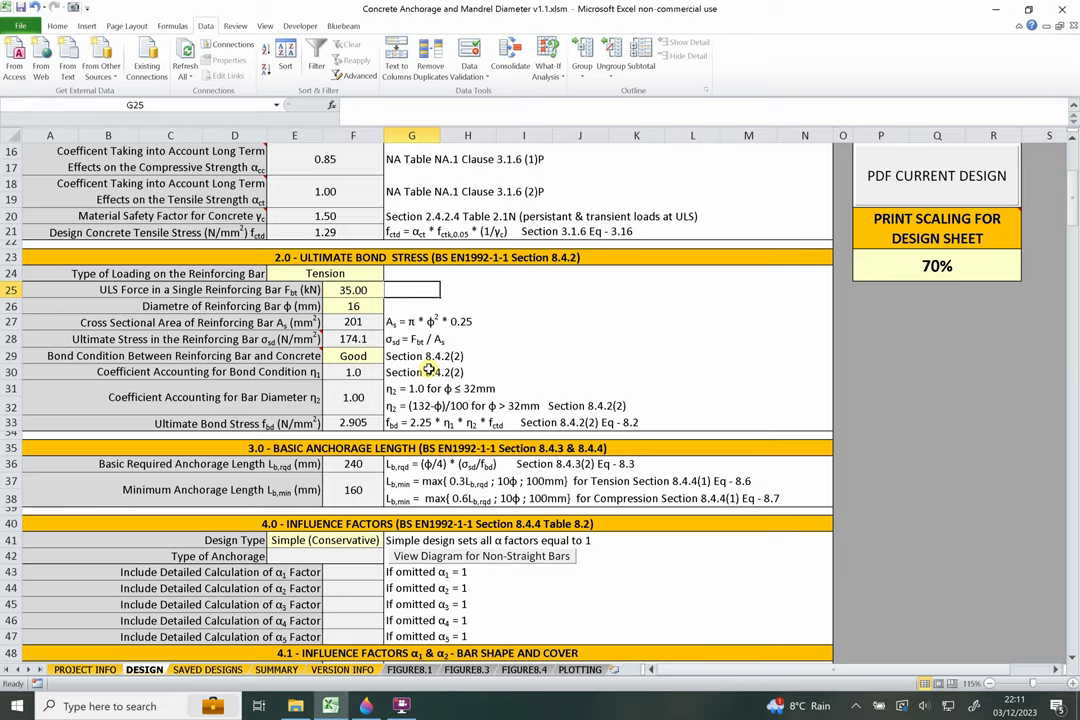
Look over the sheet from section 3.0 Basic Anchorage Length through the influence factor sections 4.0 to 4.4.
{"action": "scroll", "coordinate": [428, 369], "scroll_direction": "down", "scroll_amount": 4}
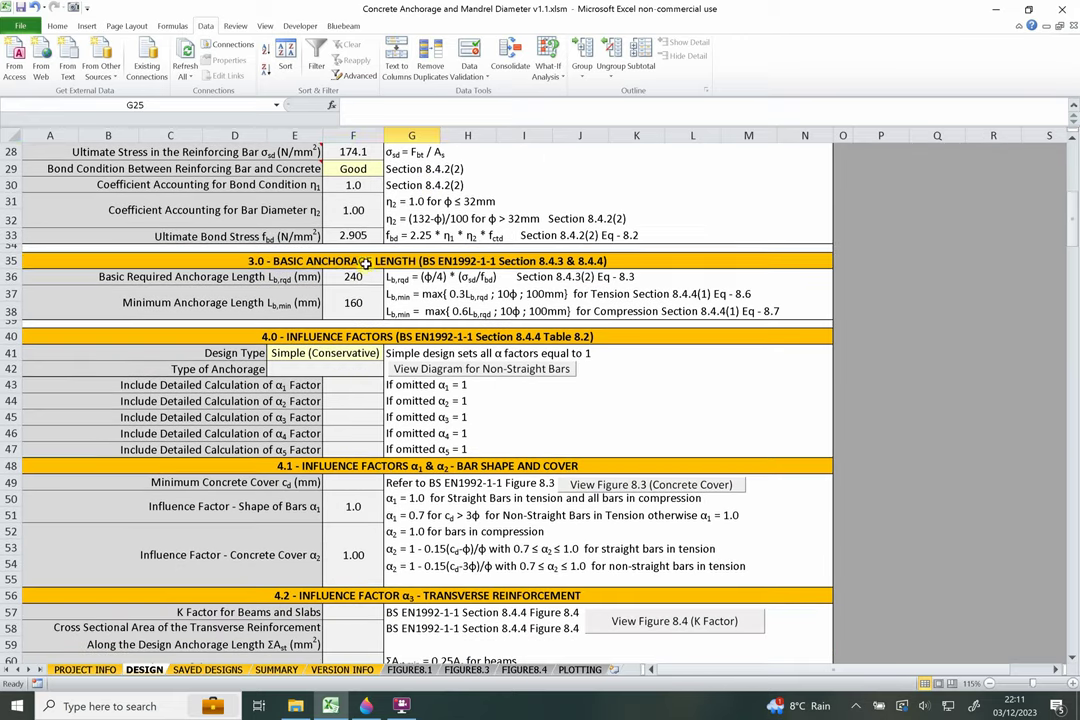
{"action": "left_click", "coordinate": [366, 263]}
{"action": "scroll", "coordinate": [292, 304], "scroll_direction": "down", "scroll_amount": 1}
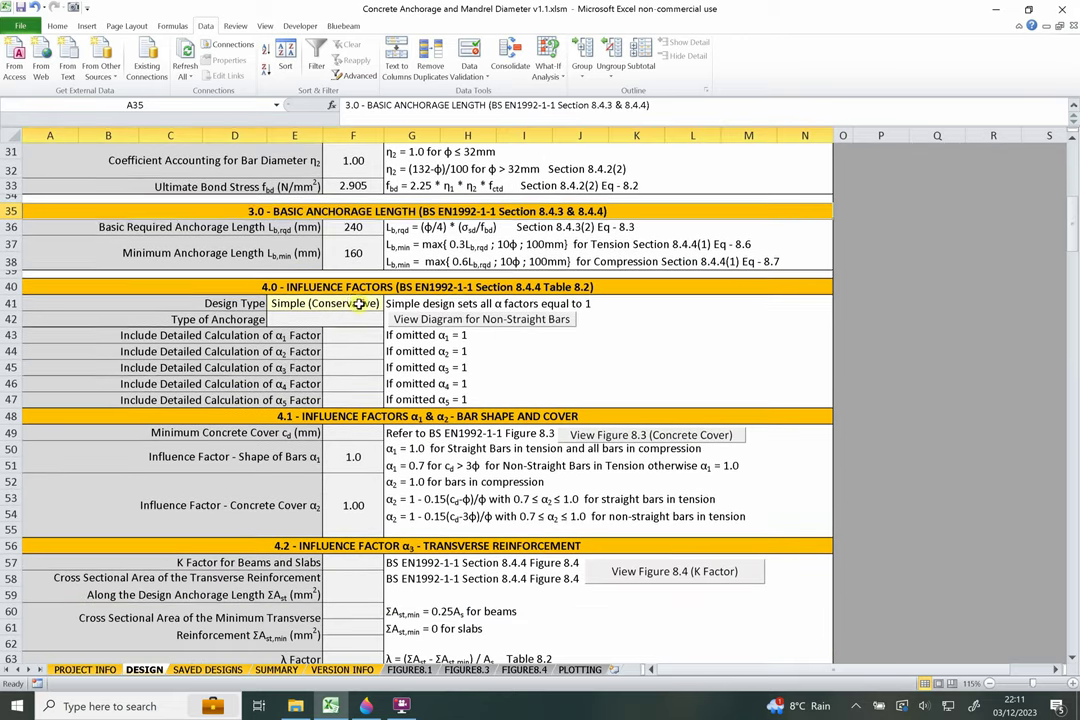
{"action": "left_click", "coordinate": [352, 288]}
{"action": "scroll", "coordinate": [302, 279], "scroll_direction": "down", "scroll_amount": 2}
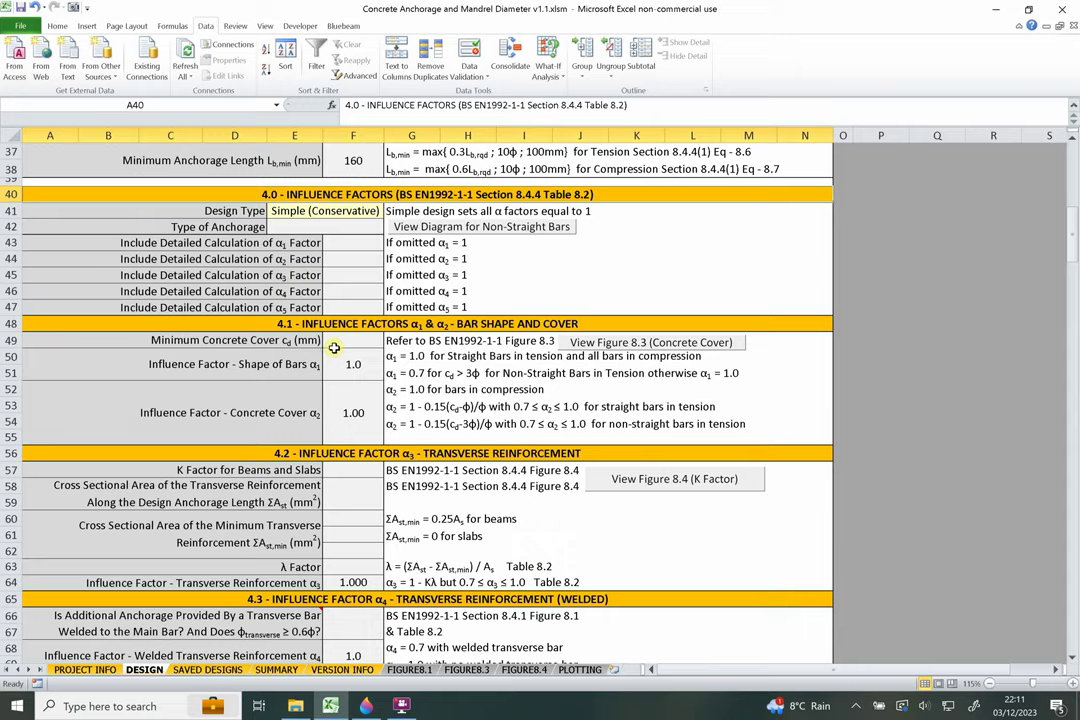
{"action": "scroll", "coordinate": [283, 390], "scroll_direction": "down", "scroll_amount": 3}
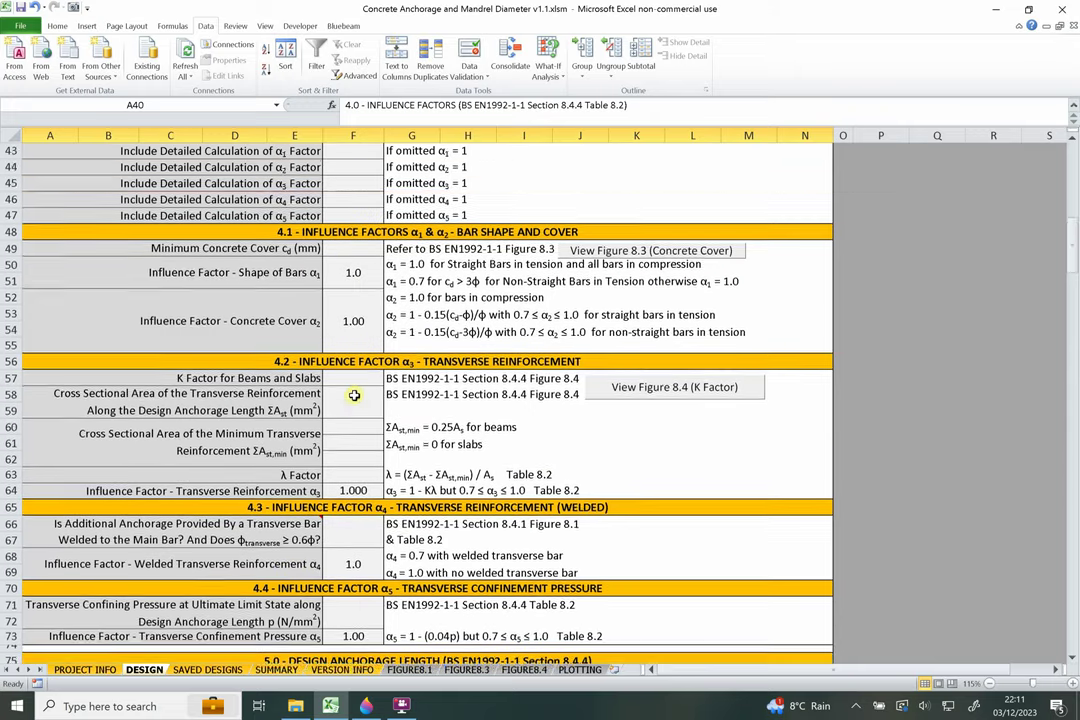
{"action": "scroll", "coordinate": [350, 386], "scroll_direction": "up", "scroll_amount": 4}
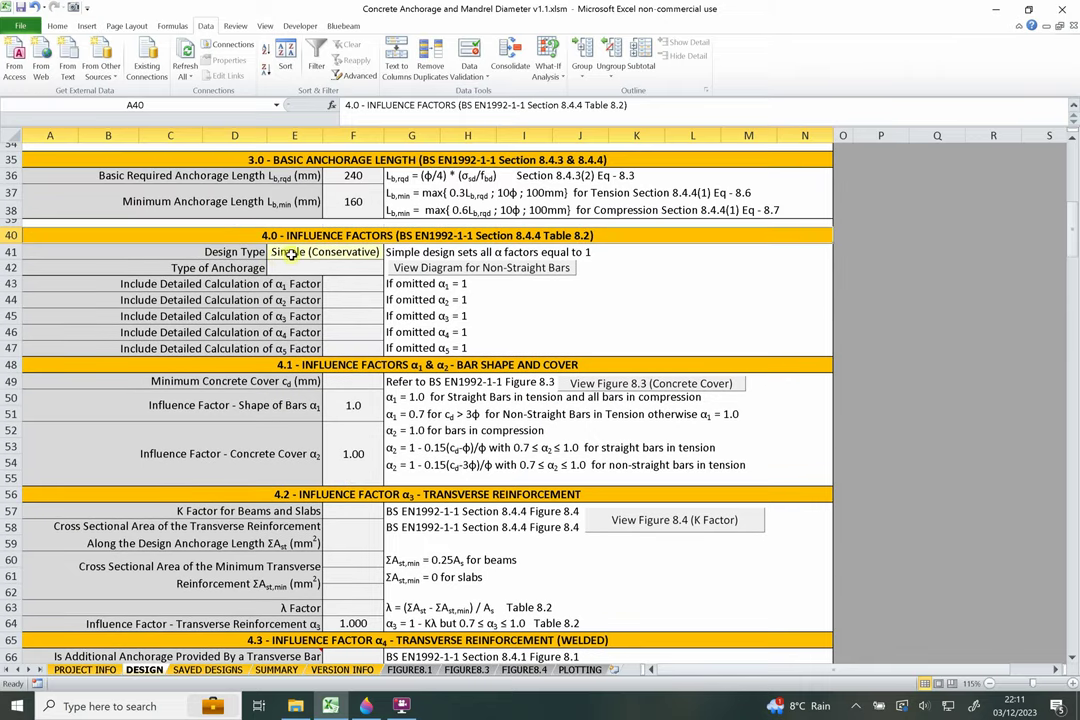
Examine how the Simple (Conservative) design type affects influence factors α1 to α5 and relates to the basic required anchorage length.
{"action": "left_click", "coordinate": [290, 251]}
{"action": "left_click", "coordinate": [231, 249]}
{"action": "left_click", "coordinate": [305, 253]}
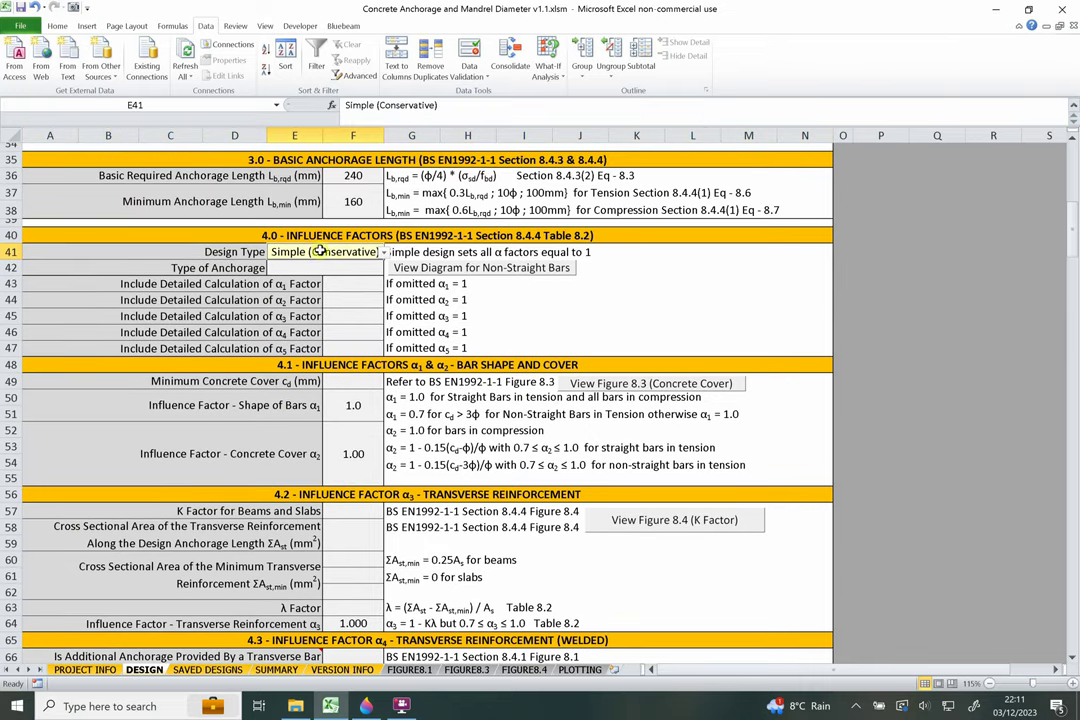
{"action": "left_click", "coordinate": [338, 406]}
{"action": "left_click", "coordinate": [354, 448]}
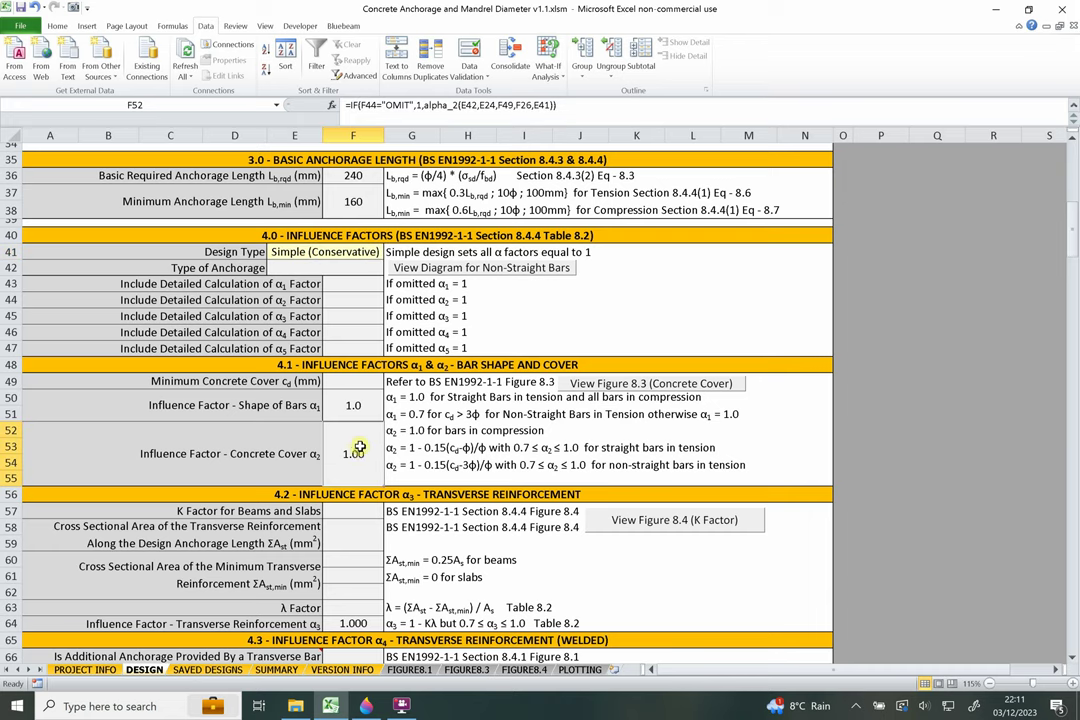
{"action": "scroll", "coordinate": [358, 470], "scroll_direction": "down", "scroll_amount": 2}
{"action": "scroll", "coordinate": [363, 471], "scroll_direction": "down", "scroll_amount": 2}
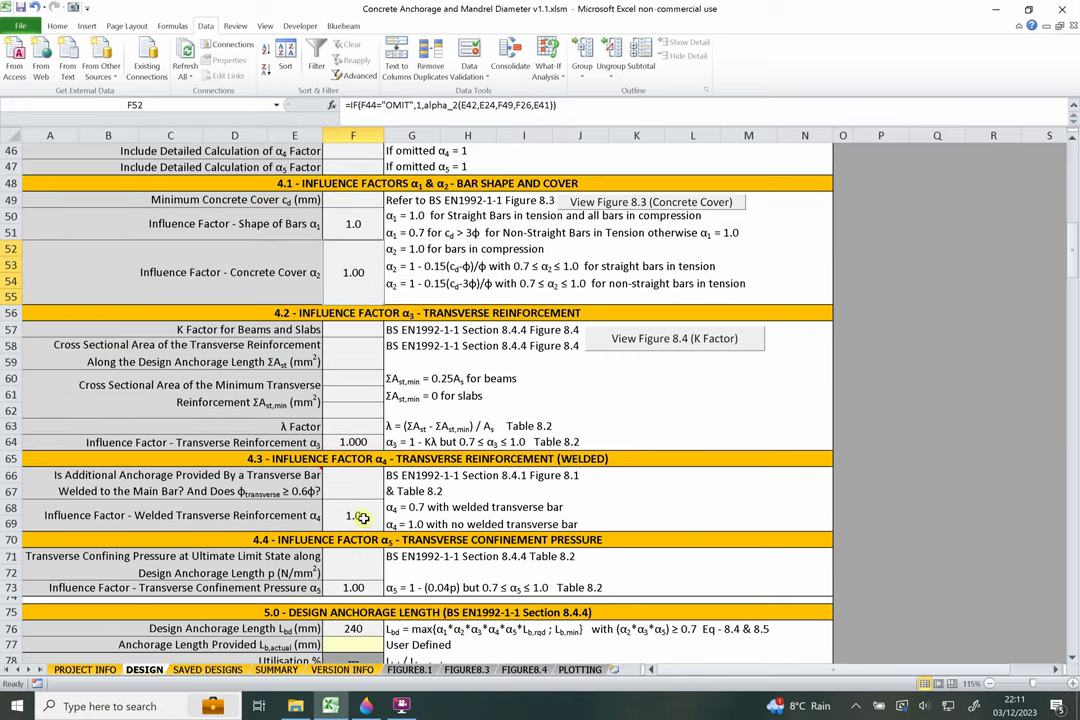
{"action": "scroll", "coordinate": [375, 483], "scroll_direction": "up", "scroll_amount": 3}
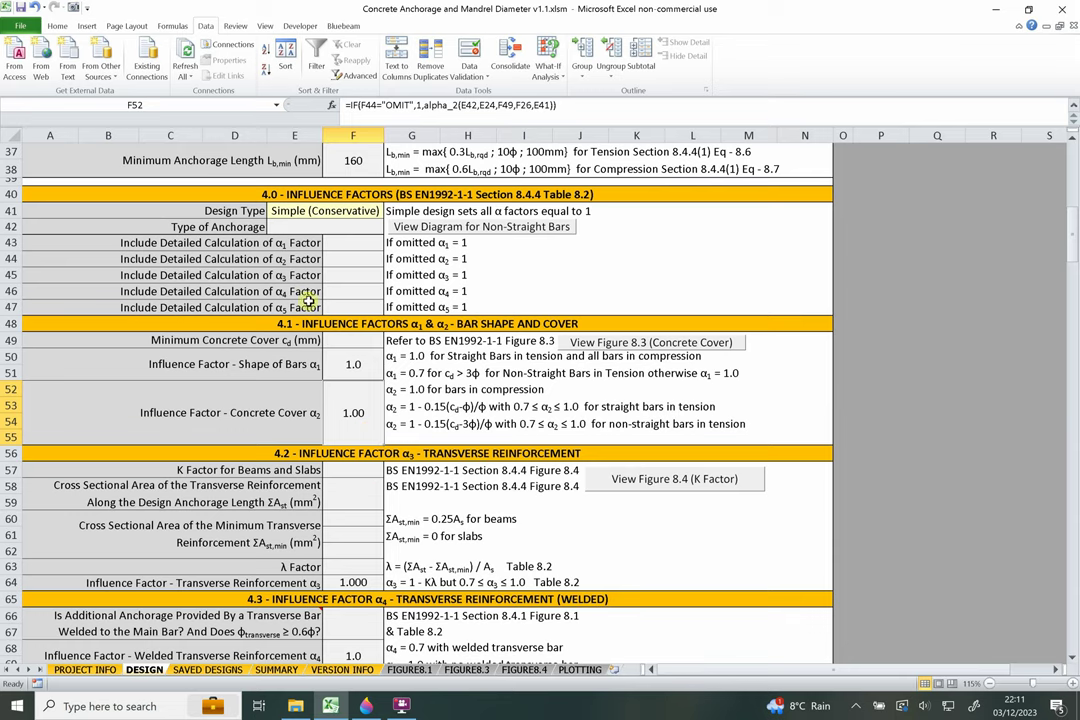
{"action": "scroll", "coordinate": [343, 344], "scroll_direction": "up", "scroll_amount": 1}
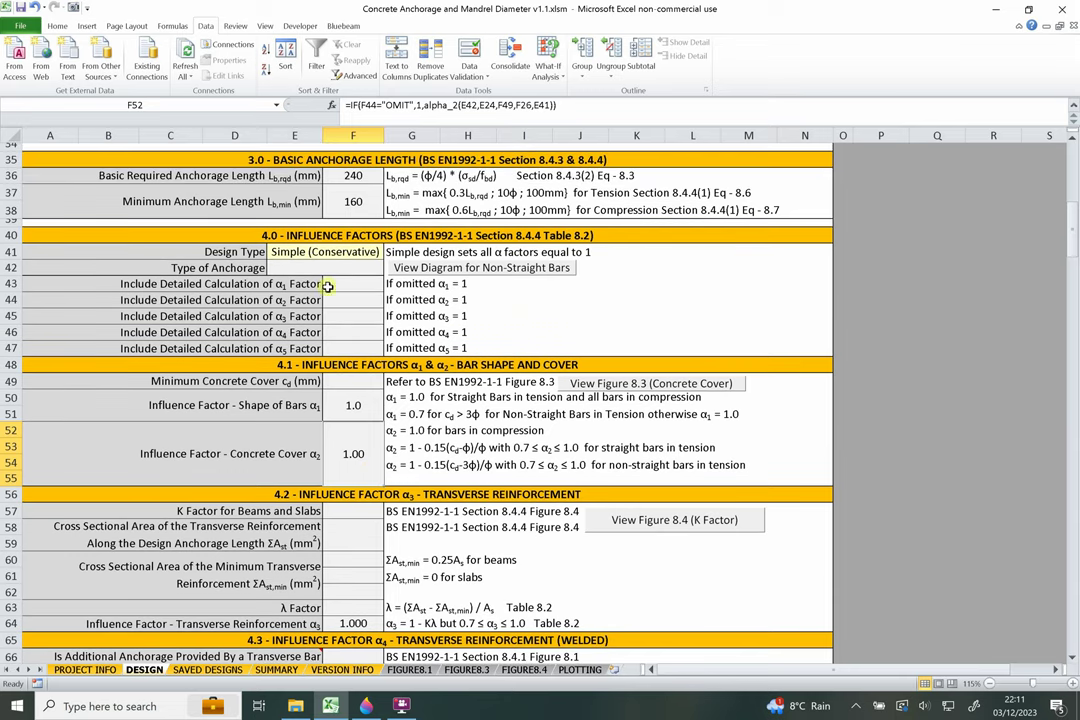
{"action": "left_click", "coordinate": [367, 396]}
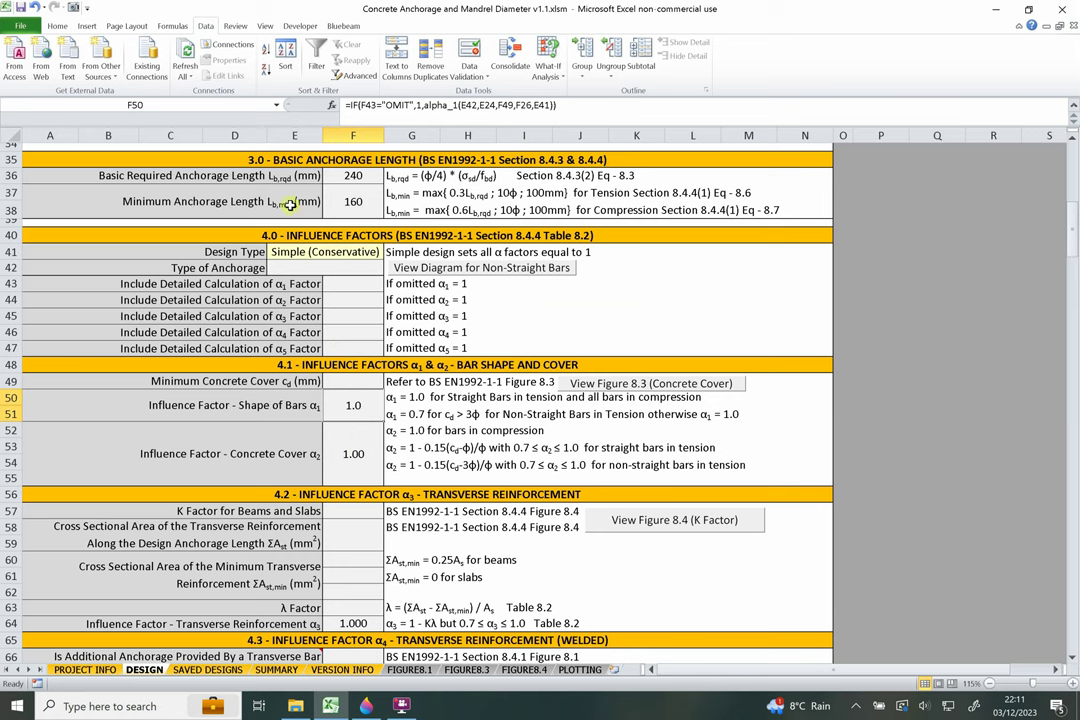
{"action": "left_click", "coordinate": [330, 175]}
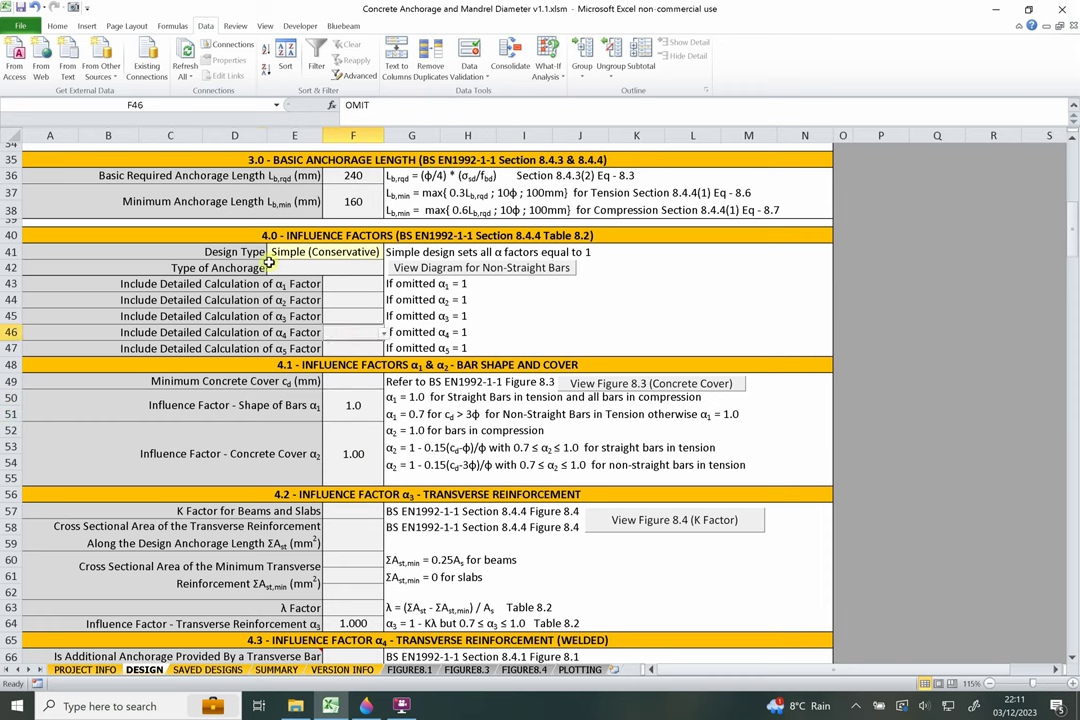
Set the Design Type in section 4.0 Influence Factors to Detailed.
{"action": "left_click", "coordinate": [350, 252]}
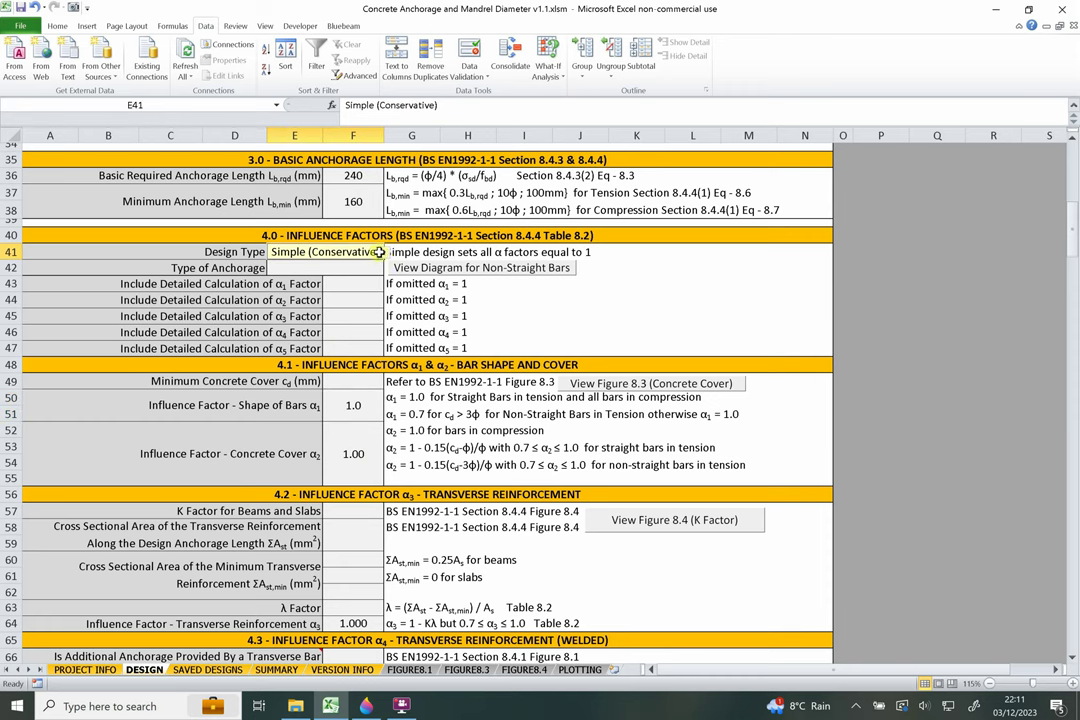
{"action": "left_click", "coordinate": [383, 252]}
{"action": "left_click", "coordinate": [332, 277]}
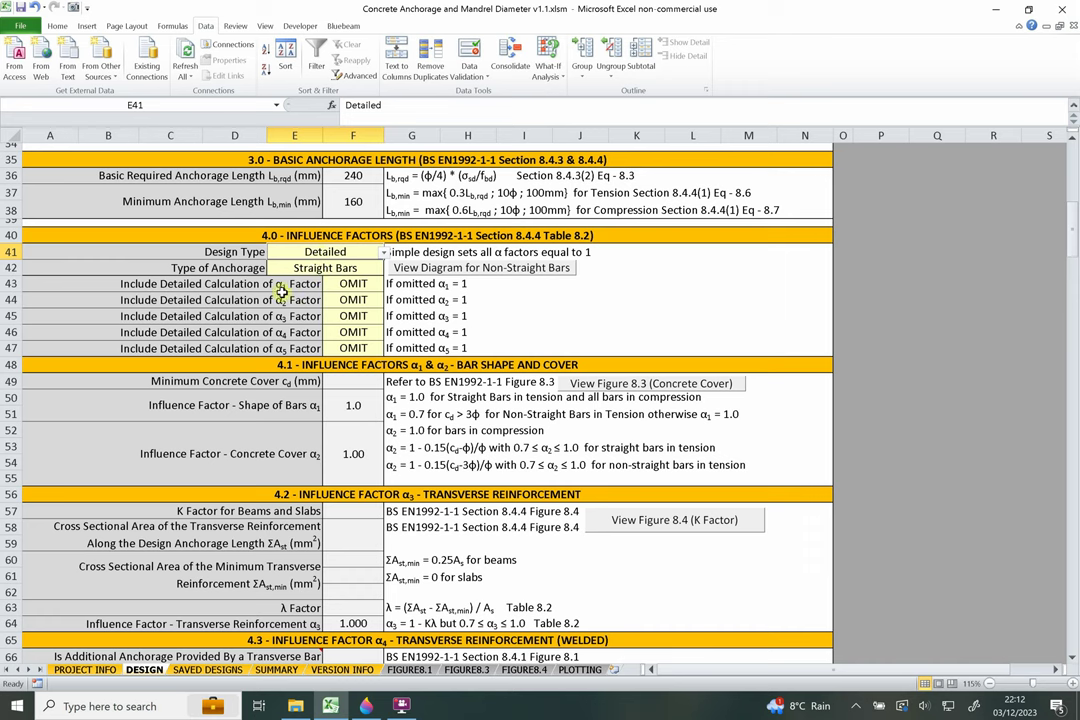
Review the Type of Anchorage field and the detailed calculation settings for factors α1, α2 and α3.
{"action": "left_click", "coordinate": [250, 266]}
{"action": "left_click", "coordinate": [282, 268]}
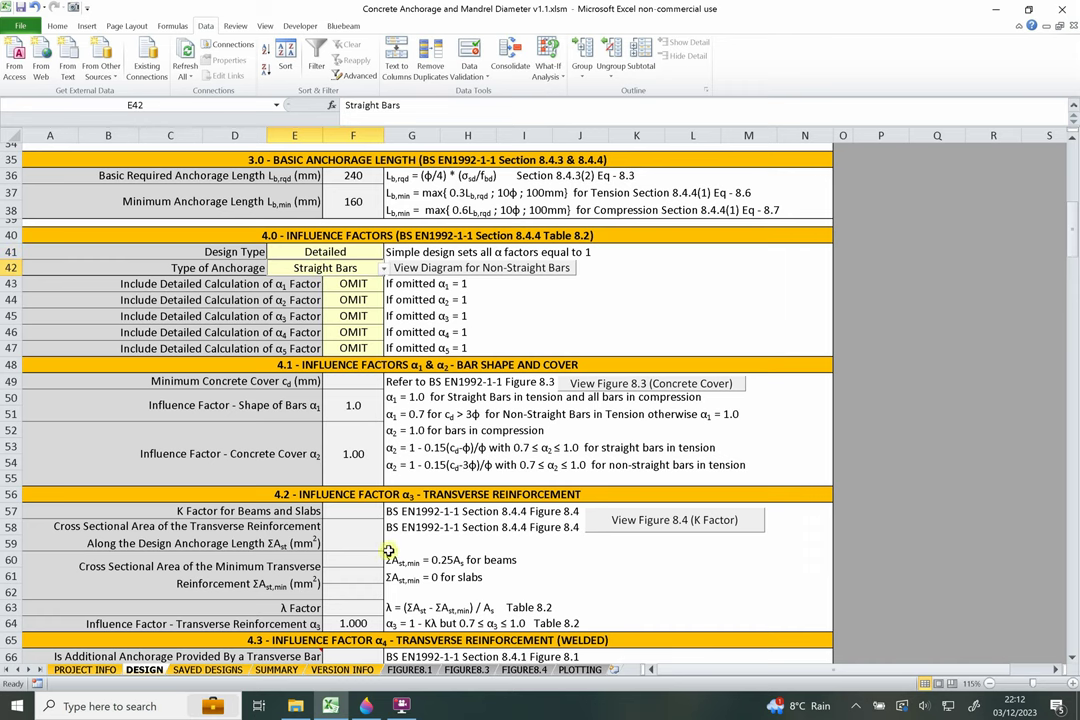
{"action": "left_click", "coordinate": [345, 285]}
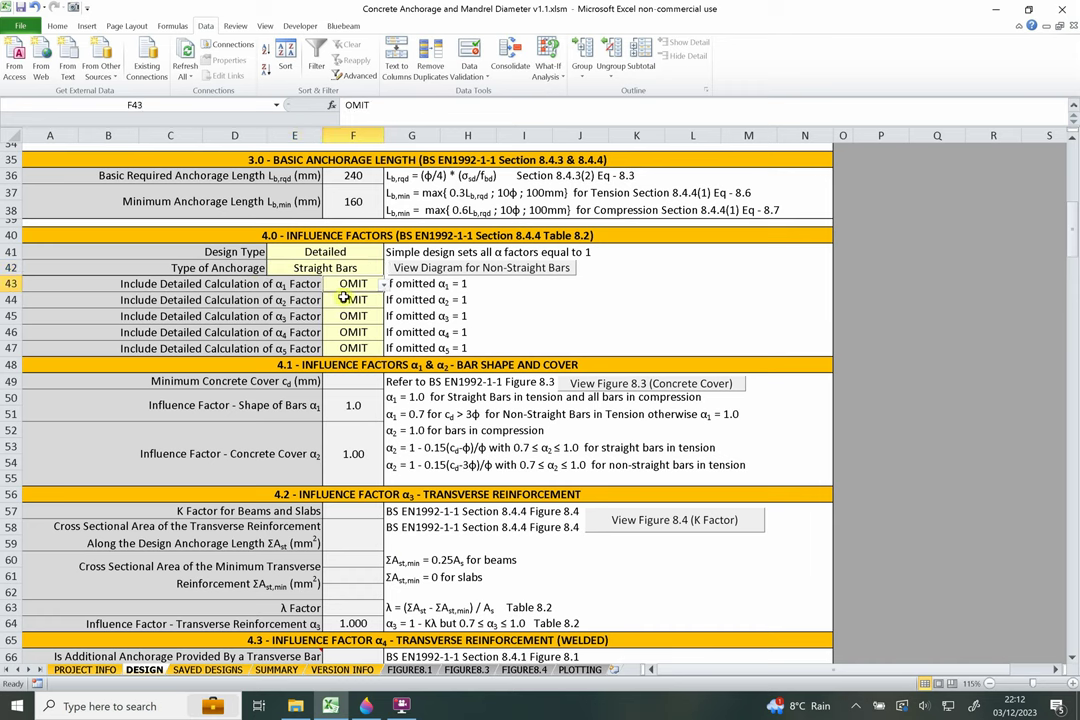
{"action": "left_click", "coordinate": [344, 299]}
{"action": "left_click", "coordinate": [344, 316]}
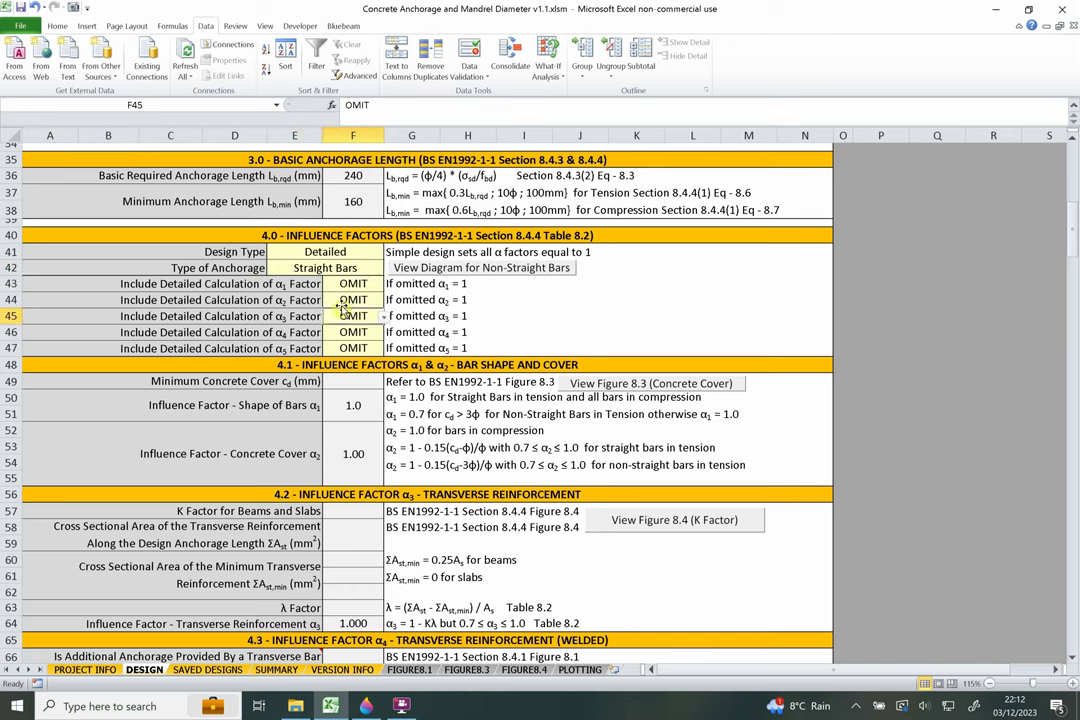
{"action": "left_click", "coordinate": [297, 286]}
{"action": "left_click", "coordinate": [299, 300]}
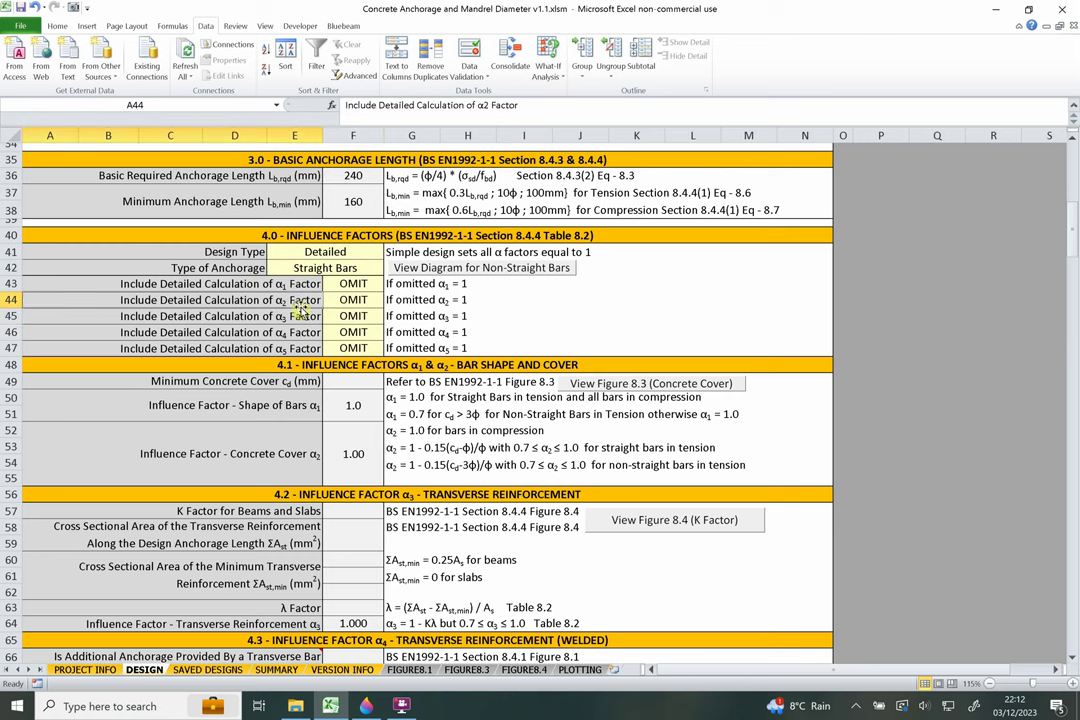
Set the detailed calculation of the α1 and α2 factors to INCLUDE.
{"action": "left_click", "coordinate": [350, 284]}
{"action": "left_click", "coordinate": [385, 285]}
{"action": "left_click", "coordinate": [326, 297]}
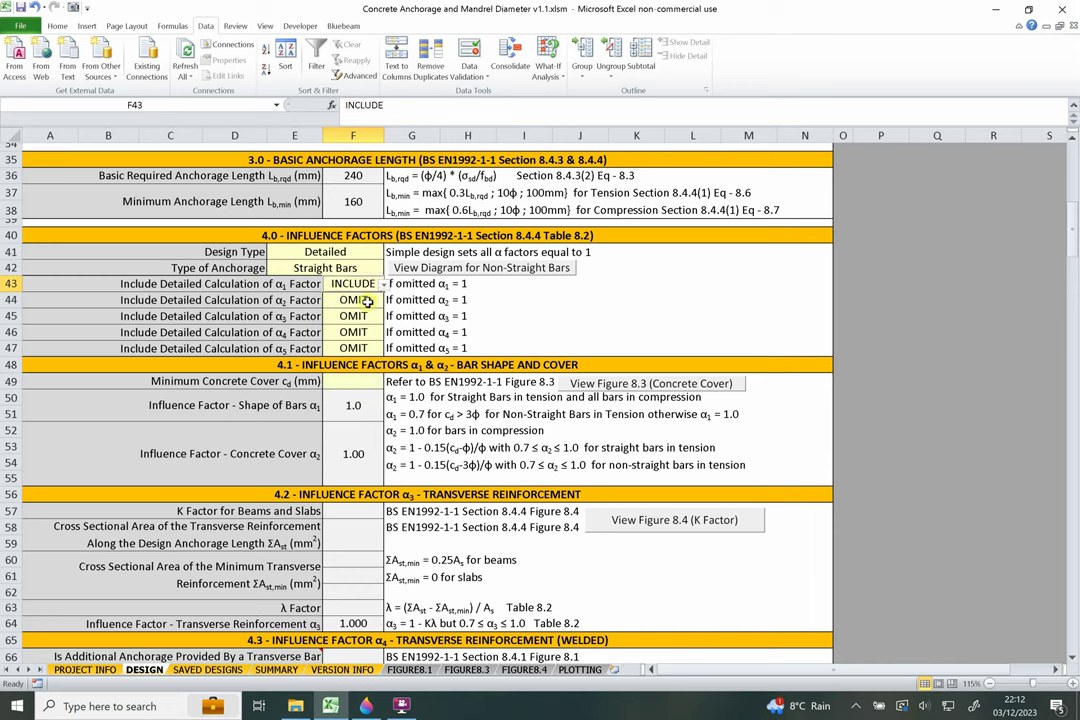
{"action": "left_click", "coordinate": [355, 300]}
{"action": "left_click", "coordinate": [384, 300]}
{"action": "left_click", "coordinate": [368, 315]}
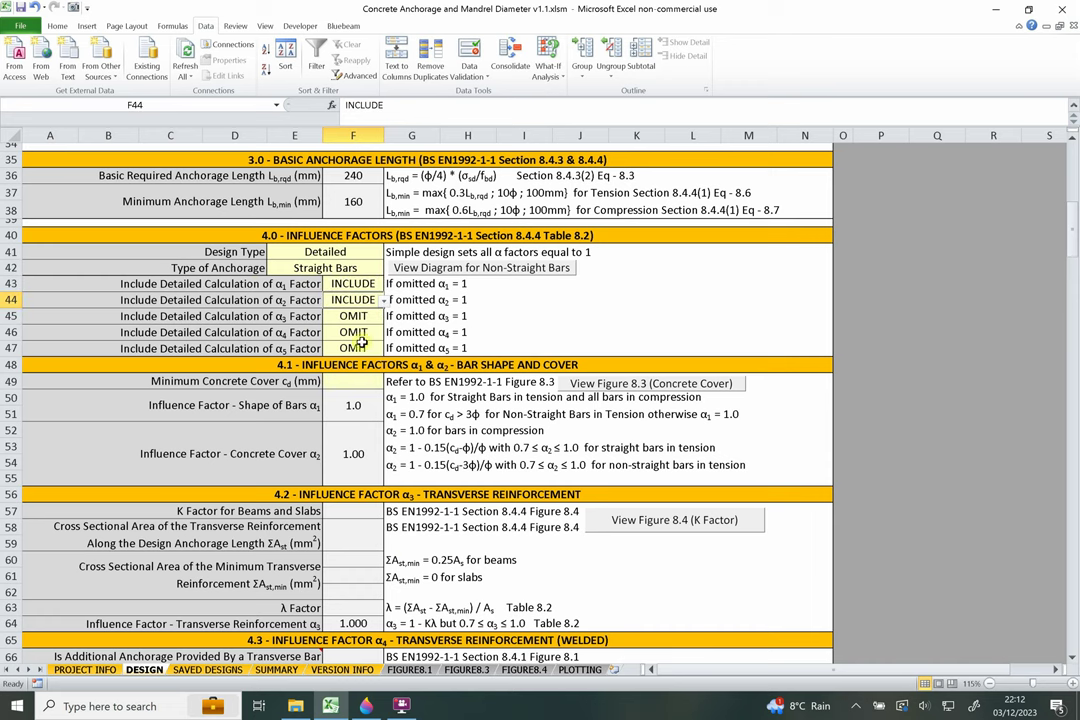
Examine the α1 and α2 bar shape and cover inputs and compare them with the omitted factors α3 to α5.
{"action": "left_click", "coordinate": [355, 411]}
{"action": "left_click_drag", "start_coordinate": [355, 411], "coordinate": [357, 440]}
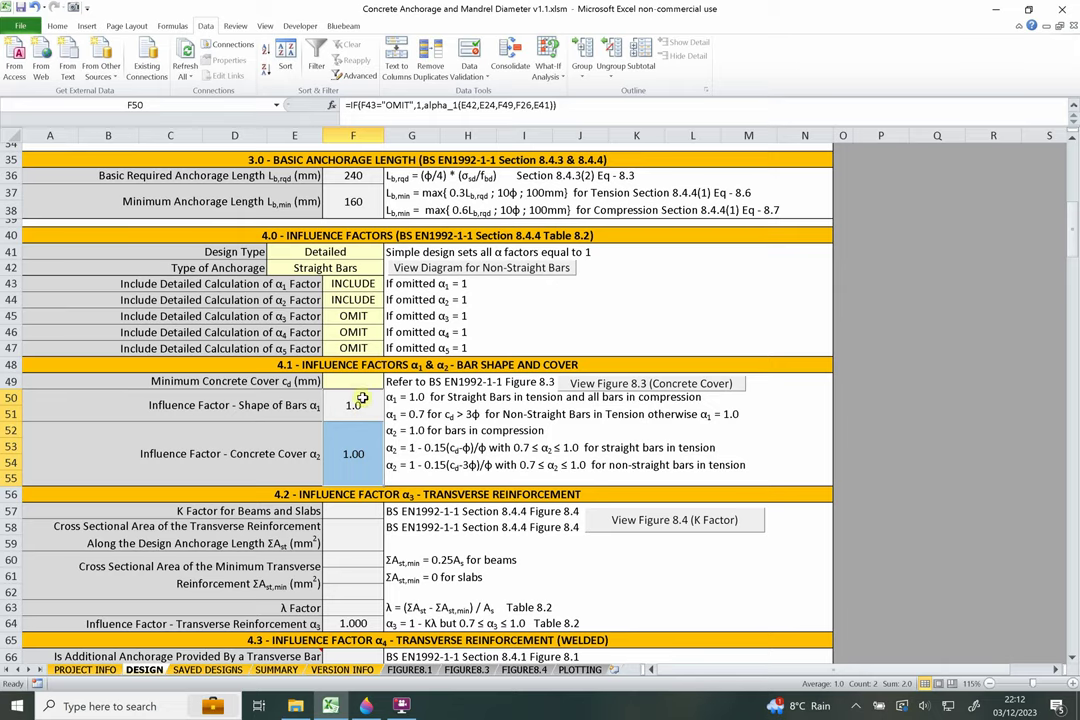
{"action": "scroll", "coordinate": [358, 400], "scroll_direction": "down", "scroll_amount": 2}
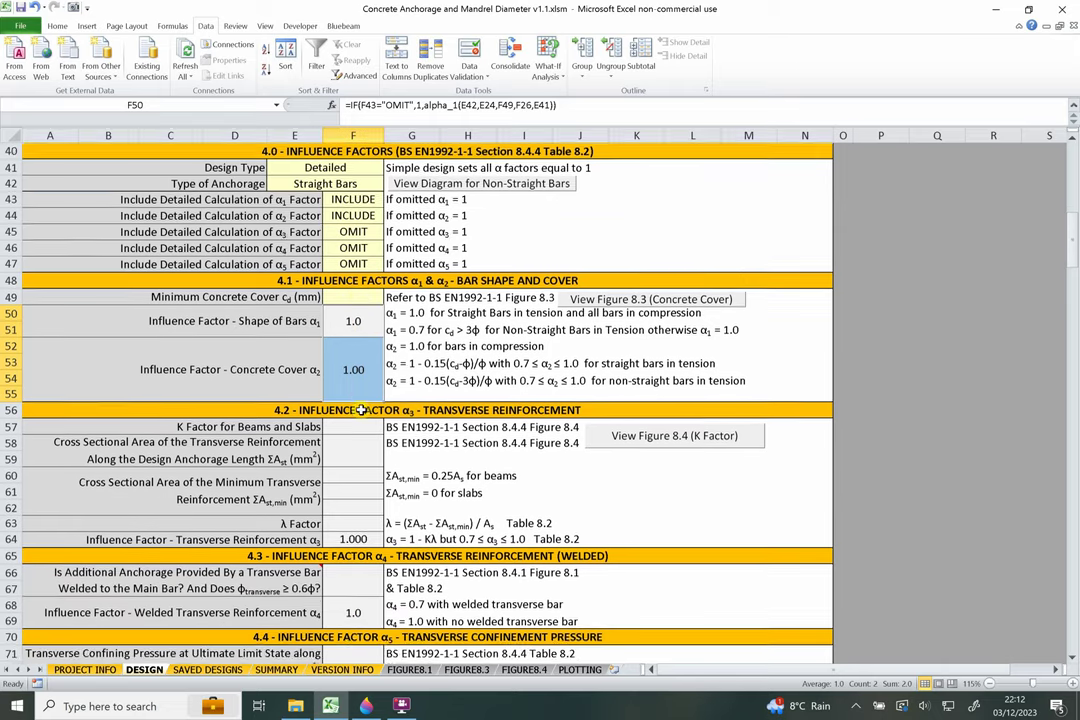
{"action": "scroll", "coordinate": [360, 500], "scroll_direction": "down", "scroll_amount": 2}
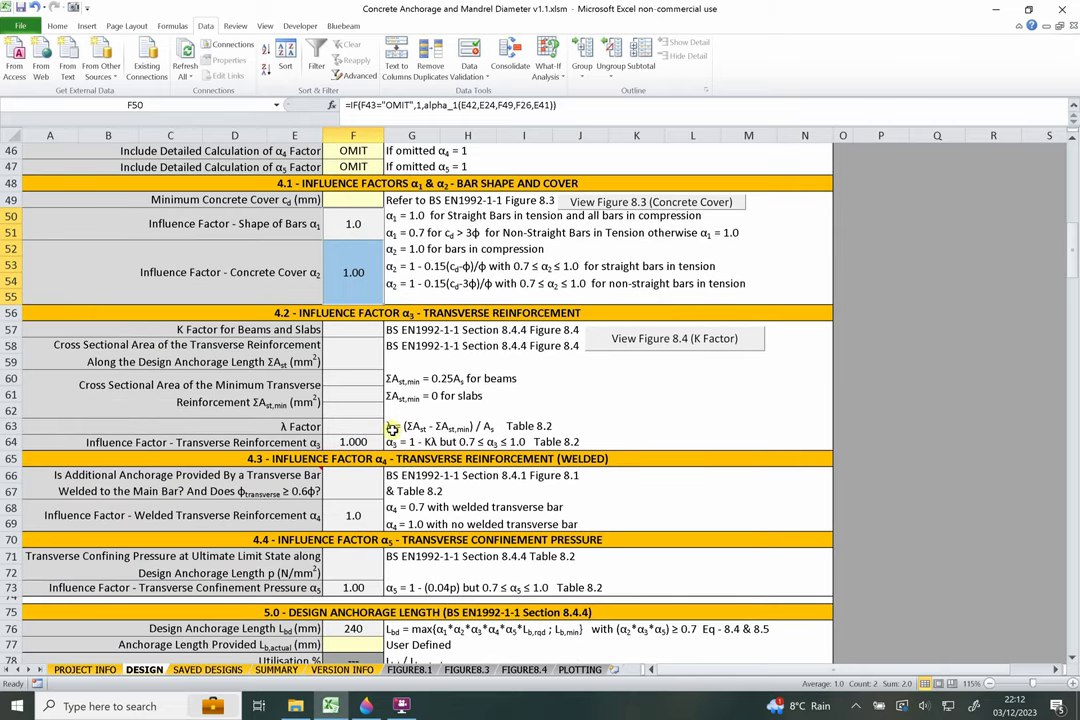
{"action": "scroll", "coordinate": [400, 437], "scroll_direction": "up", "scroll_amount": 3}
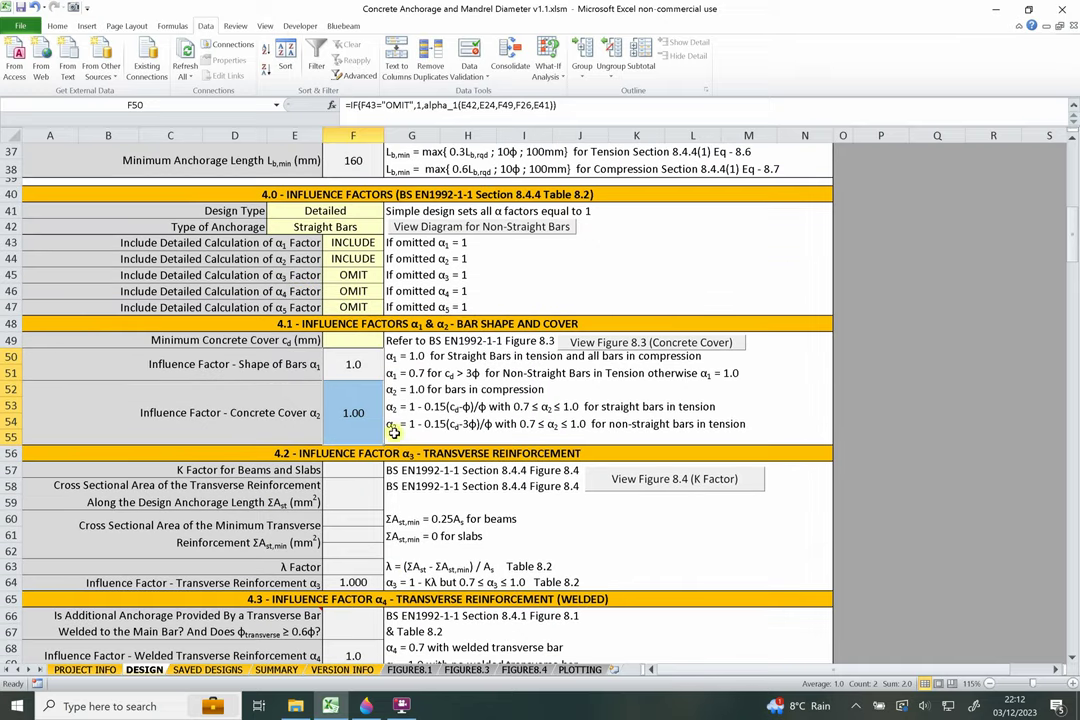
{"action": "left_click", "coordinate": [353, 275]}
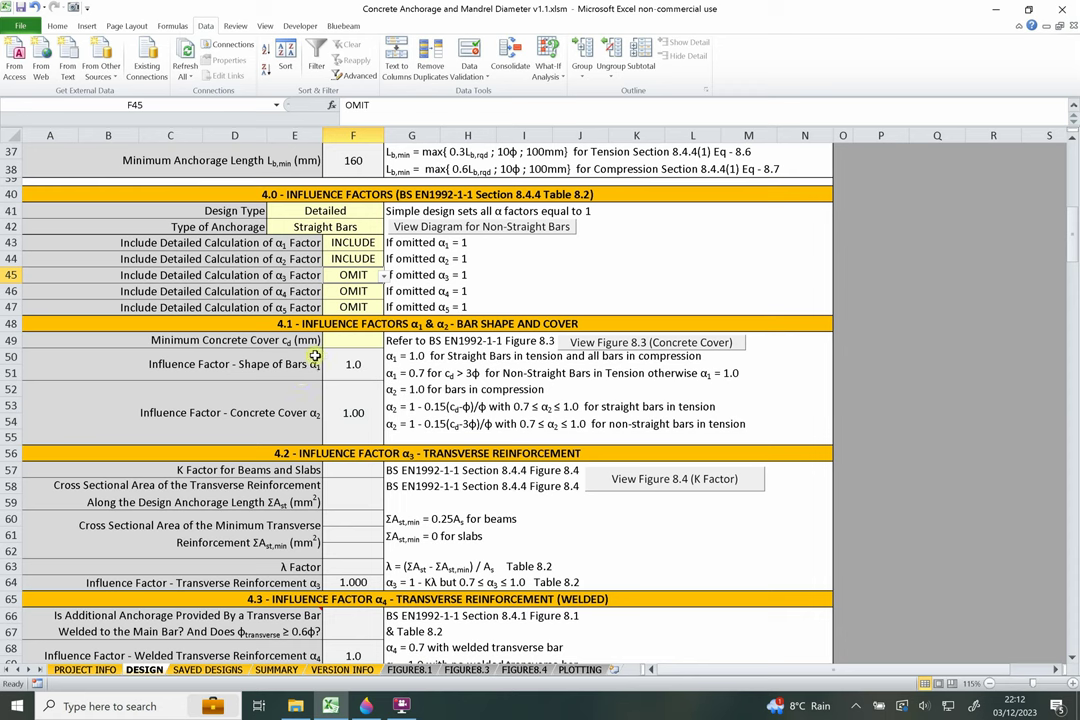
{"action": "left_click", "coordinate": [350, 311]}
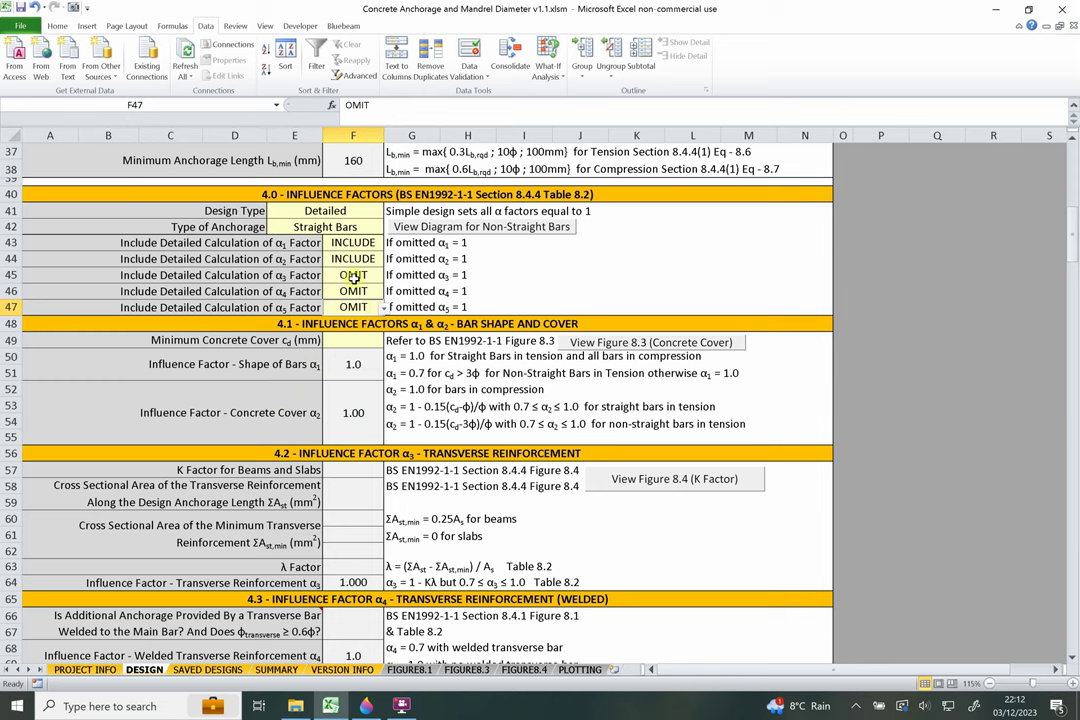
Review the detailed calculation settings for factors α1 to α5 in section 4.0, comparing the included and omitted factors.
{"action": "left_click", "coordinate": [242, 240]}
{"action": "key", "text": "Down"}
{"action": "key", "text": "Down"}
{"action": "key", "text": "Down"}
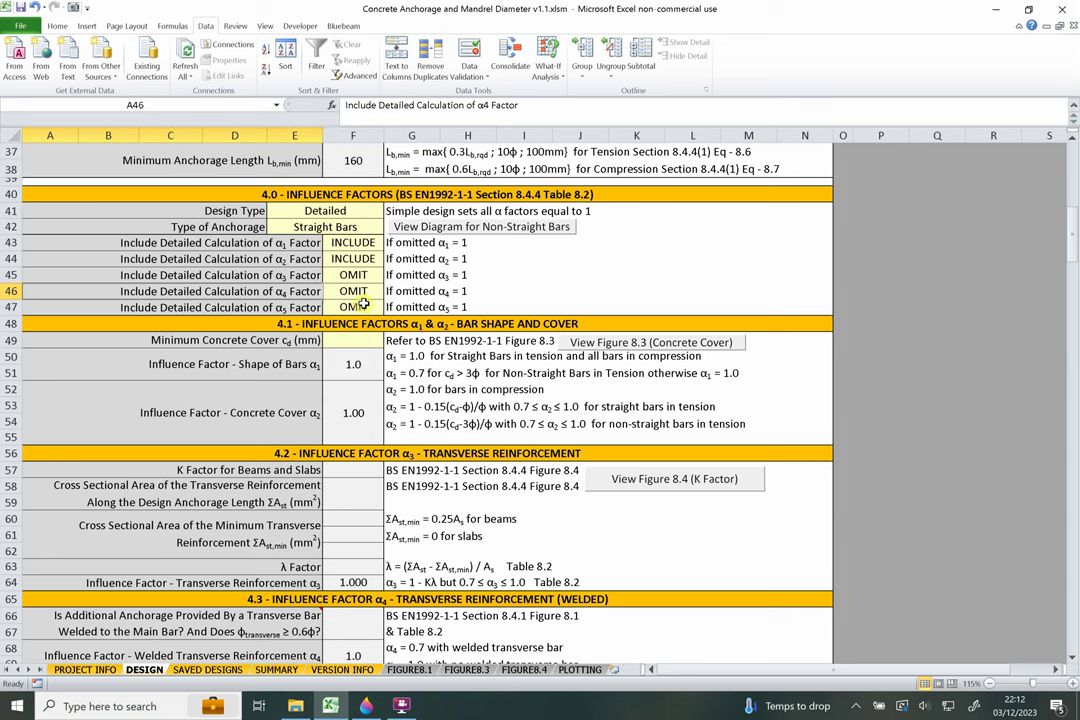
{"action": "left_click", "coordinate": [370, 278]}
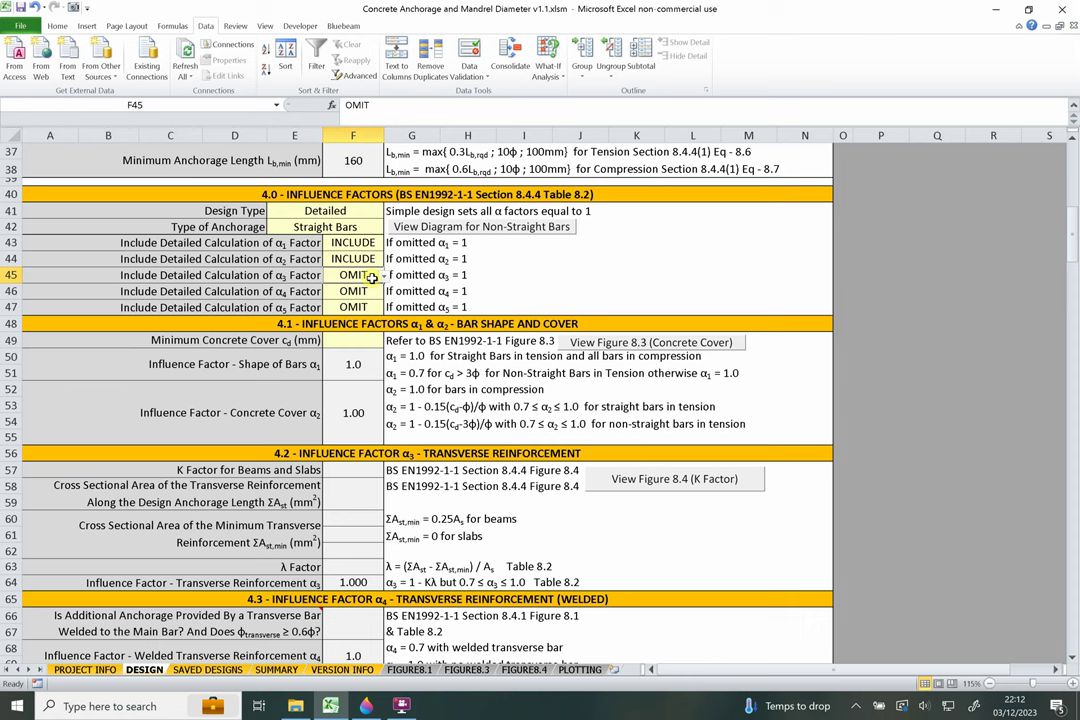
{"action": "left_click_drag", "start_coordinate": [289, 275], "coordinate": [335, 291]}
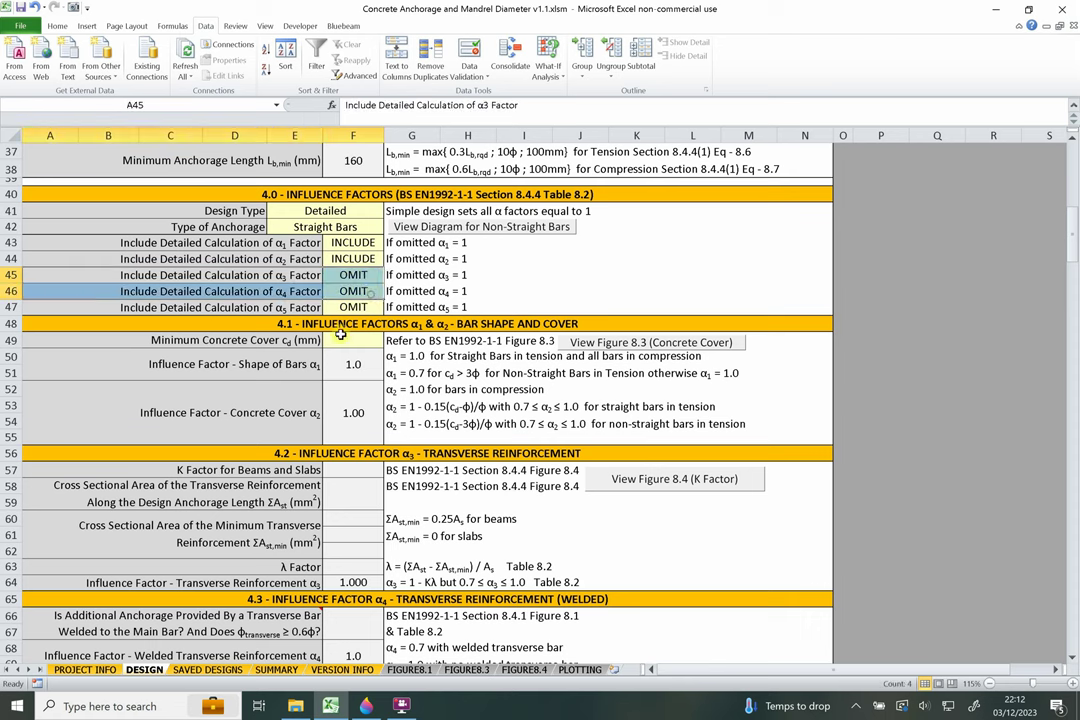
{"action": "left_click", "coordinate": [297, 310]}
Set the detailed calculation of the α3, α4 and α5 factors to INCLUDE.
{"action": "left_click", "coordinate": [338, 308]}
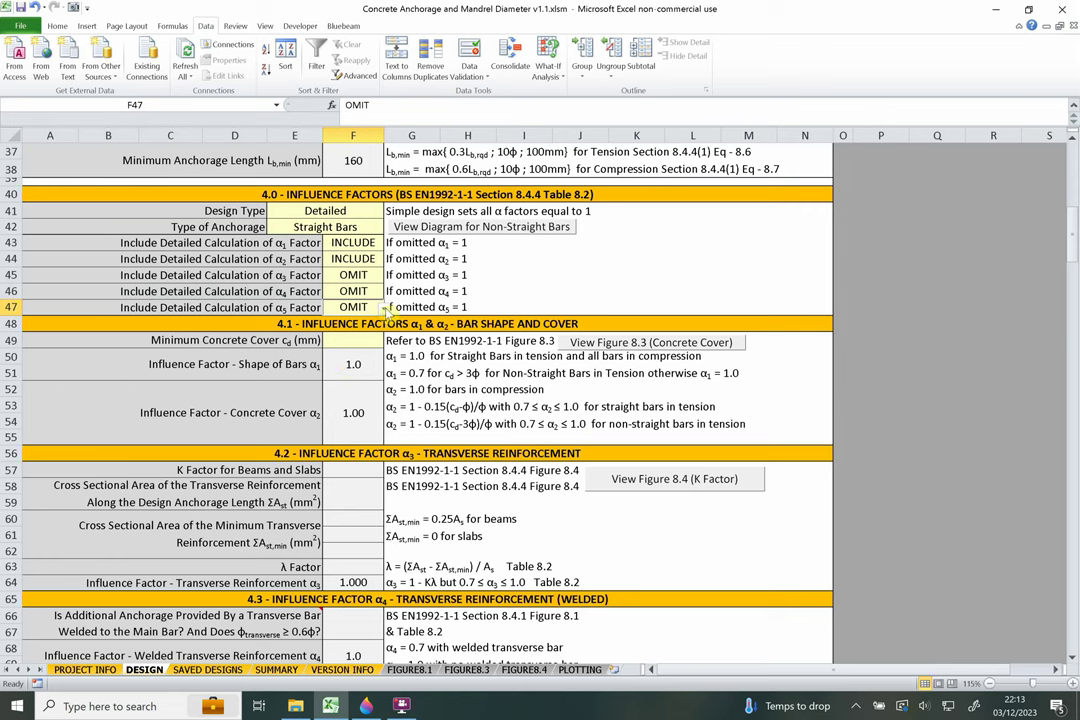
{"action": "left_click", "coordinate": [384, 308]}
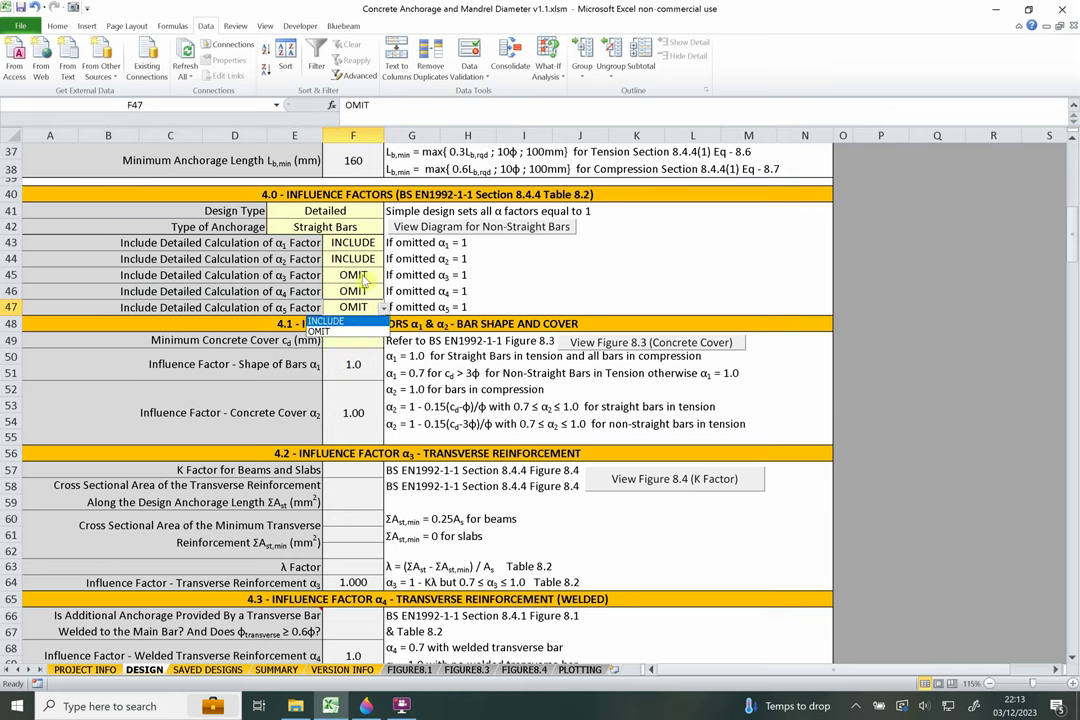
{"action": "left_click", "coordinate": [345, 332]}
{"action": "left_click", "coordinate": [372, 275]}
{"action": "left_click", "coordinate": [387, 275]}
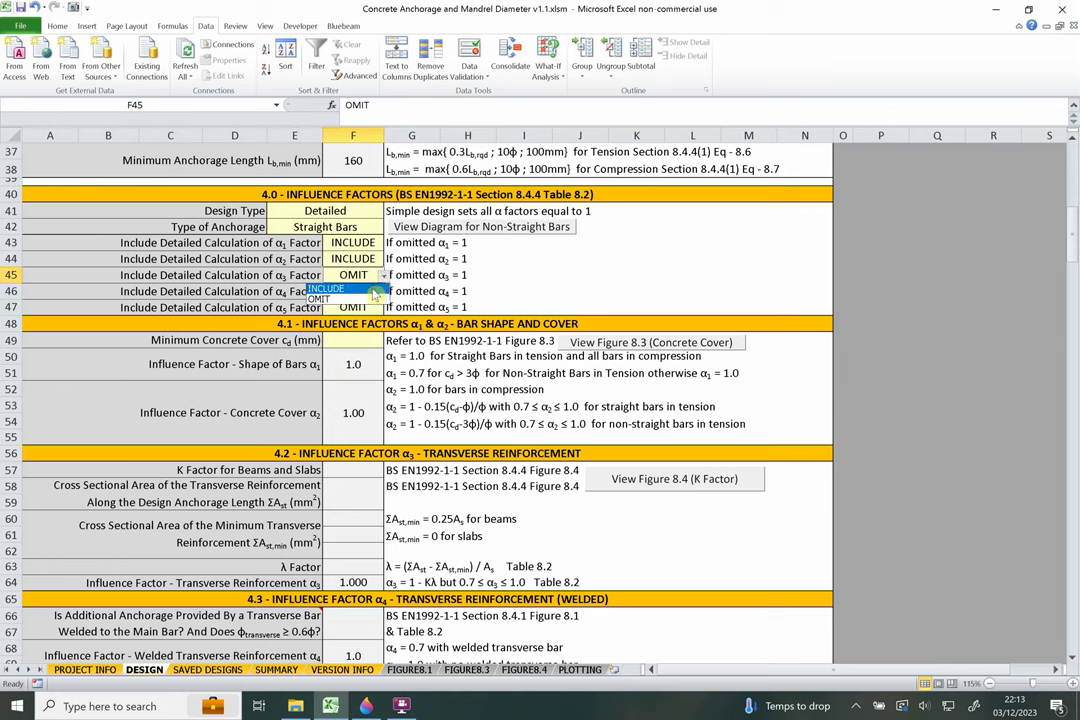
{"action": "left_click", "coordinate": [330, 289]}
{"action": "left_click", "coordinate": [360, 291]}
{"action": "left_click", "coordinate": [387, 291]}
{"action": "left_click", "coordinate": [373, 305]}
{"action": "left_click", "coordinate": [355, 308]}
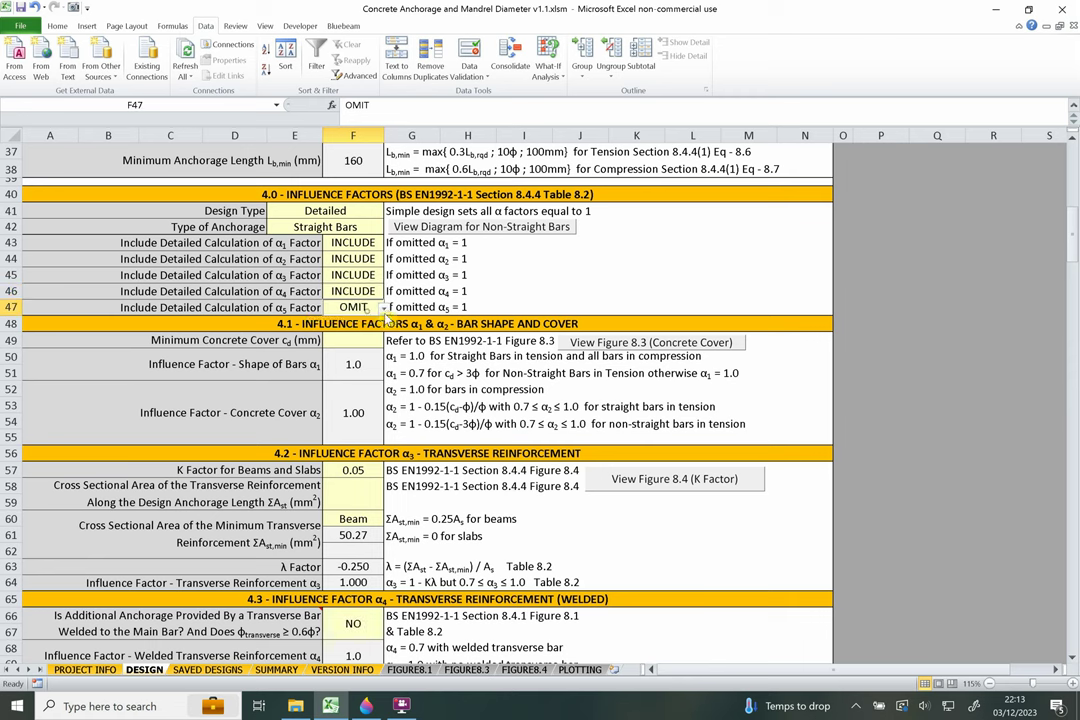
{"action": "left_click", "coordinate": [384, 308]}
{"action": "left_click", "coordinate": [360, 321]}
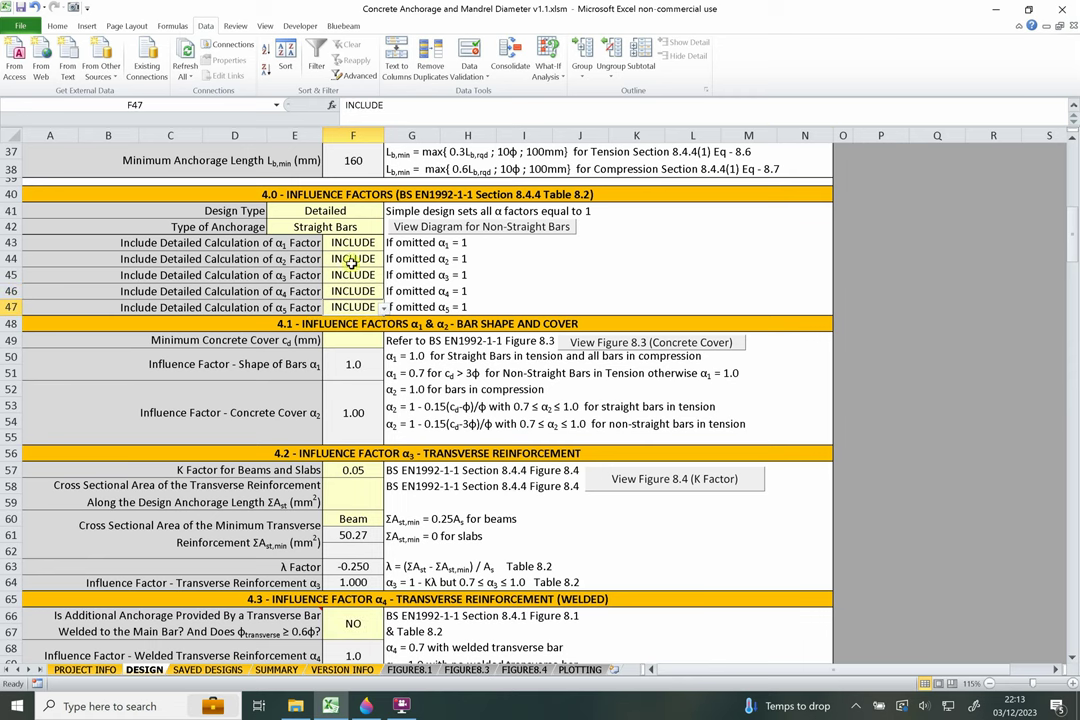
Review the Minimum Concrete Cover cd input in section 4.1 and open Figure 8.3 for concrete cover.
{"action": "left_click", "coordinate": [243, 331]}
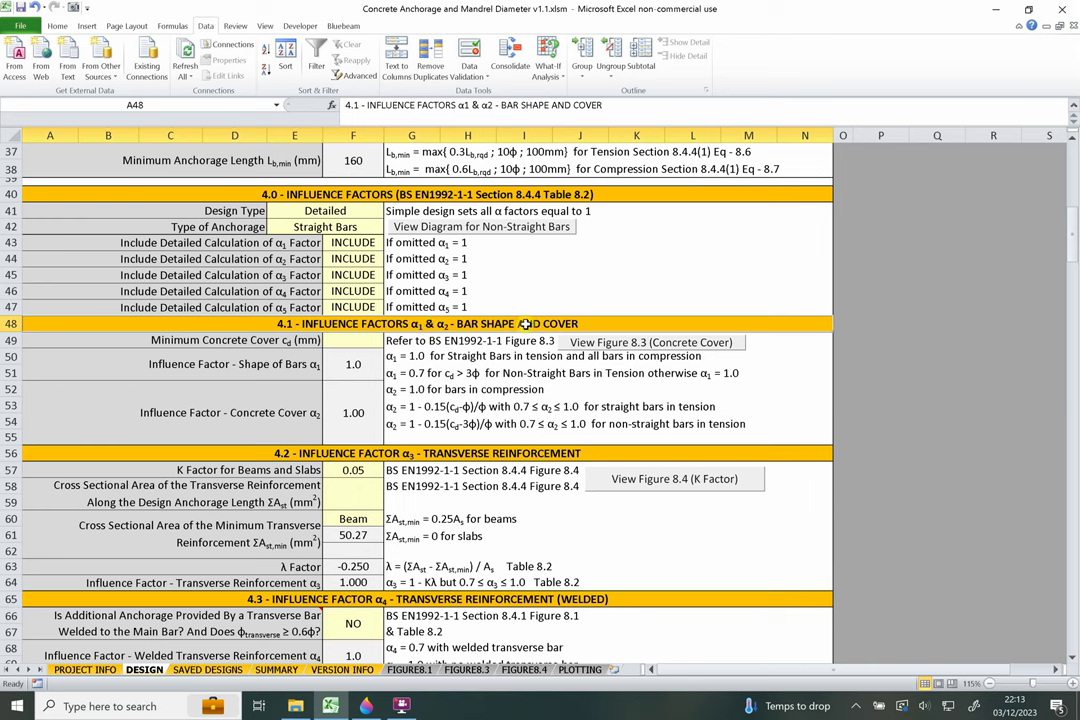
{"action": "left_click", "coordinate": [341, 339]}
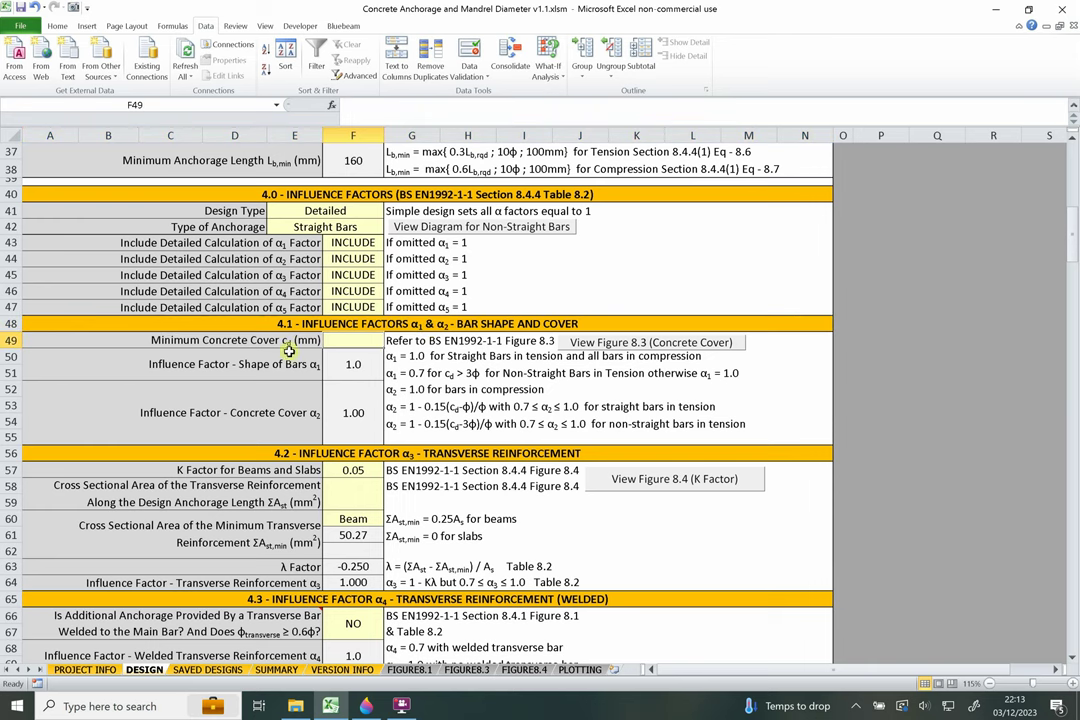
{"action": "key", "text": "Left"}
{"action": "left_click", "coordinate": [337, 342]}
{"action": "left_click", "coordinate": [609, 345]}
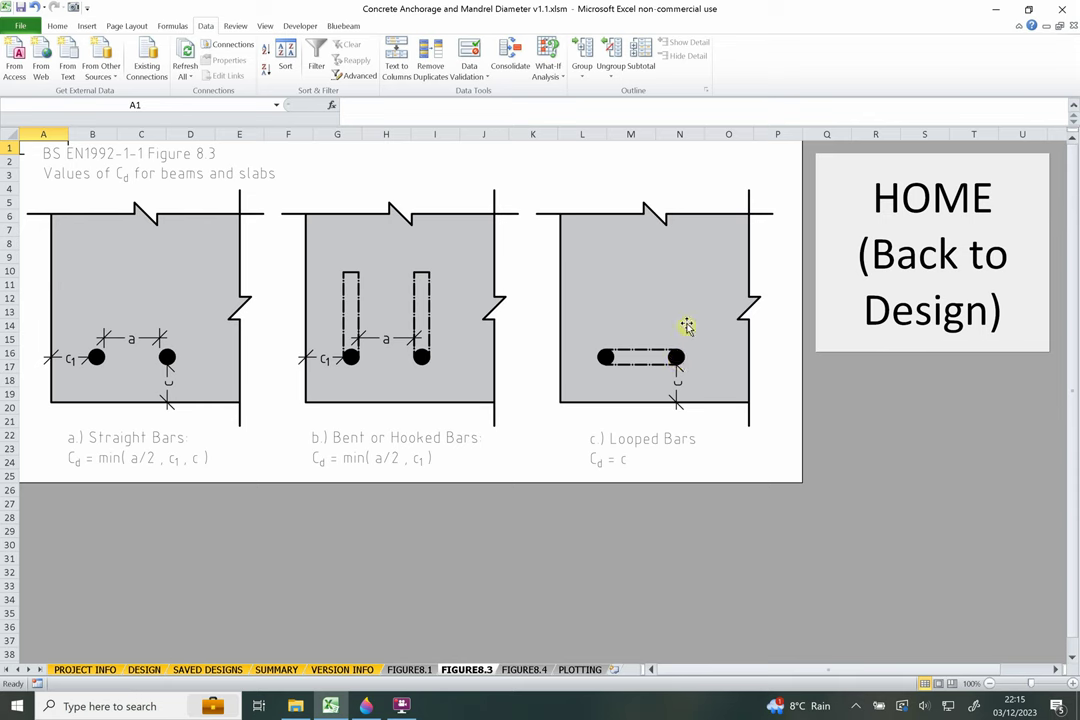
Switch to Paint 3D and sketch in black a three-dimensional beam end containing two straight bars along its length.
{"action": "left_click", "coordinate": [367, 707]}
{"action": "left_click", "coordinate": [996, 575]}
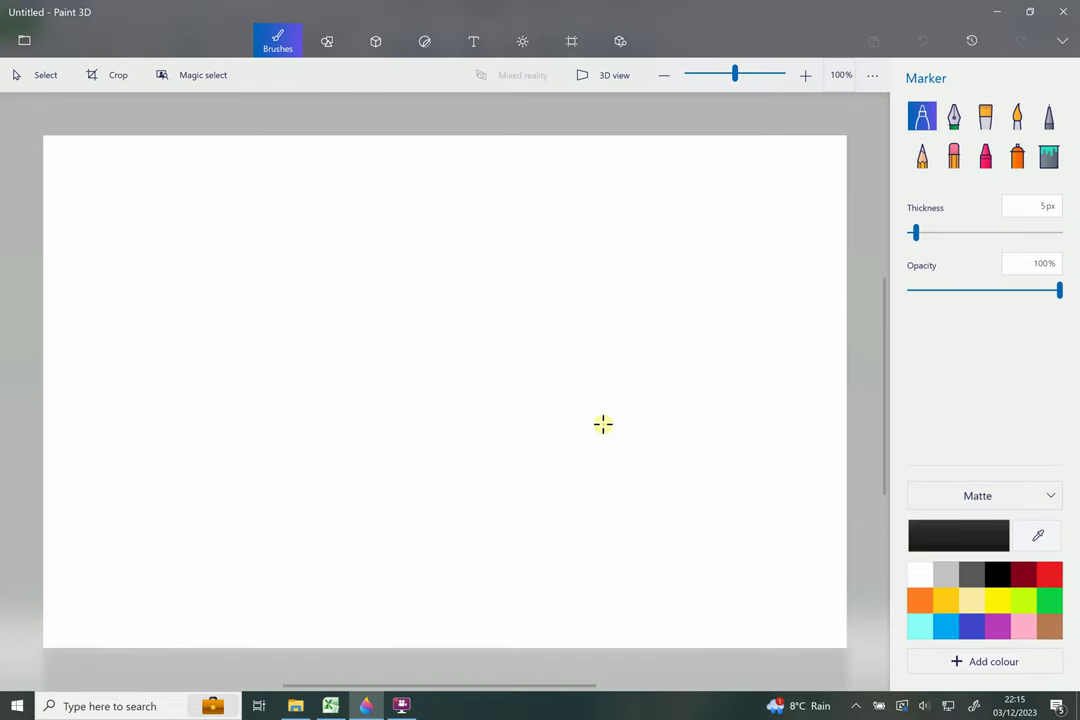
{"action": "mouse_move", "coordinate": [137, 357]}
{"action": "left_mouse_down"}
{"action": "mouse_move", "coordinate": [140, 440]}
{"action": "mouse_move", "coordinate": [176, 294]}
{"action": "mouse_move", "coordinate": [289, 381]}
{"action": "mouse_move", "coordinate": [186, 452]}
{"action": "mouse_move", "coordinate": [143, 457]}
{"action": "left_mouse_up"}
{"action": "left_click_drag", "start_coordinate": [125, 294], "coordinate": [299, 180]}
{"action": "left_click_drag", "start_coordinate": [290, 287], "coordinate": [391, 207]}
{"action": "left_click_drag", "start_coordinate": [290, 451], "coordinate": [407, 353]}
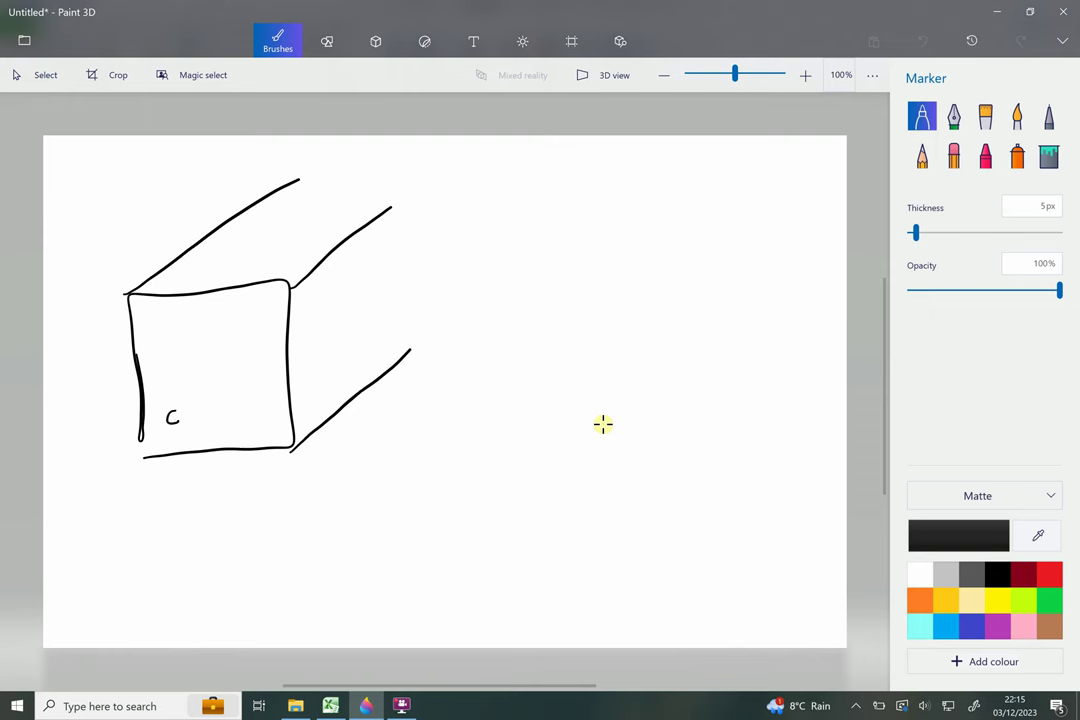
{"action": "left_click_drag", "start_coordinate": [172, 418], "coordinate": [267, 325]}
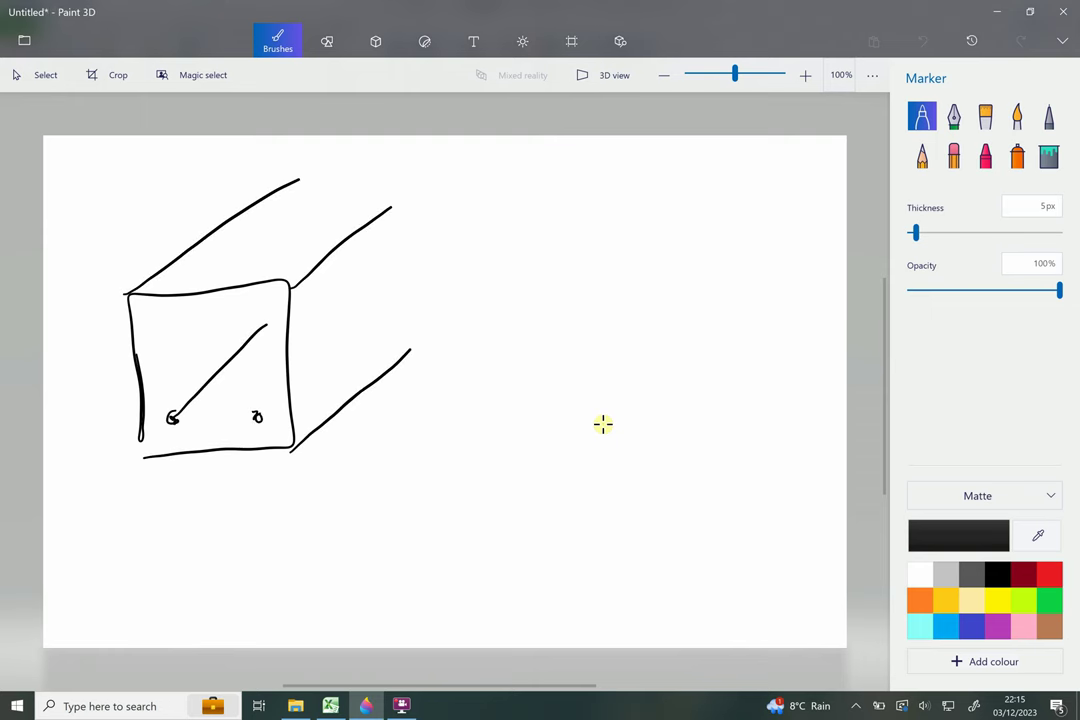
{"action": "left_click_drag", "start_coordinate": [257, 417], "coordinate": [350, 330]}
Sketch a second beam end beside the first, containing two bars with upturned, bent ends.
{"action": "mouse_move", "coordinate": [452, 263]}
{"action": "left_mouse_down"}
{"action": "mouse_move", "coordinate": [451, 381]}
{"action": "mouse_move", "coordinate": [586, 415]}
{"action": "mouse_move", "coordinate": [603, 265]}
{"action": "mouse_move", "coordinate": [456, 260]}
{"action": "mouse_move", "coordinate": [570, 175]}
{"action": "left_mouse_up"}
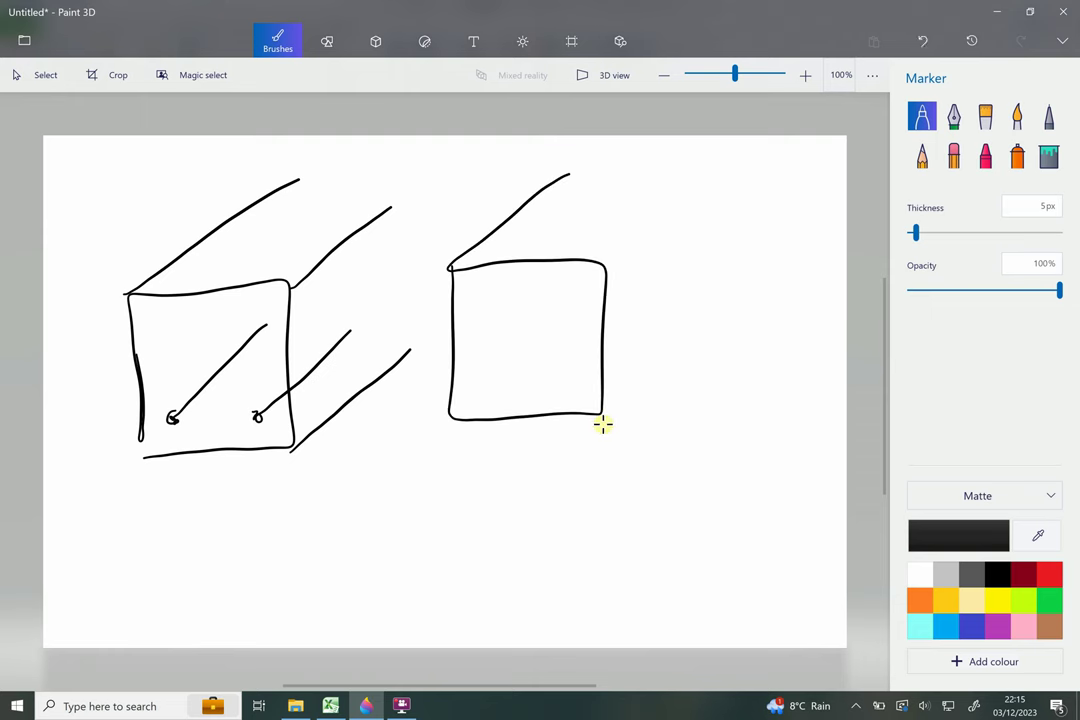
{"action": "left_click_drag", "start_coordinate": [605, 262], "coordinate": [679, 196]}
{"action": "left_click_drag", "start_coordinate": [620, 405], "coordinate": [721, 311]}
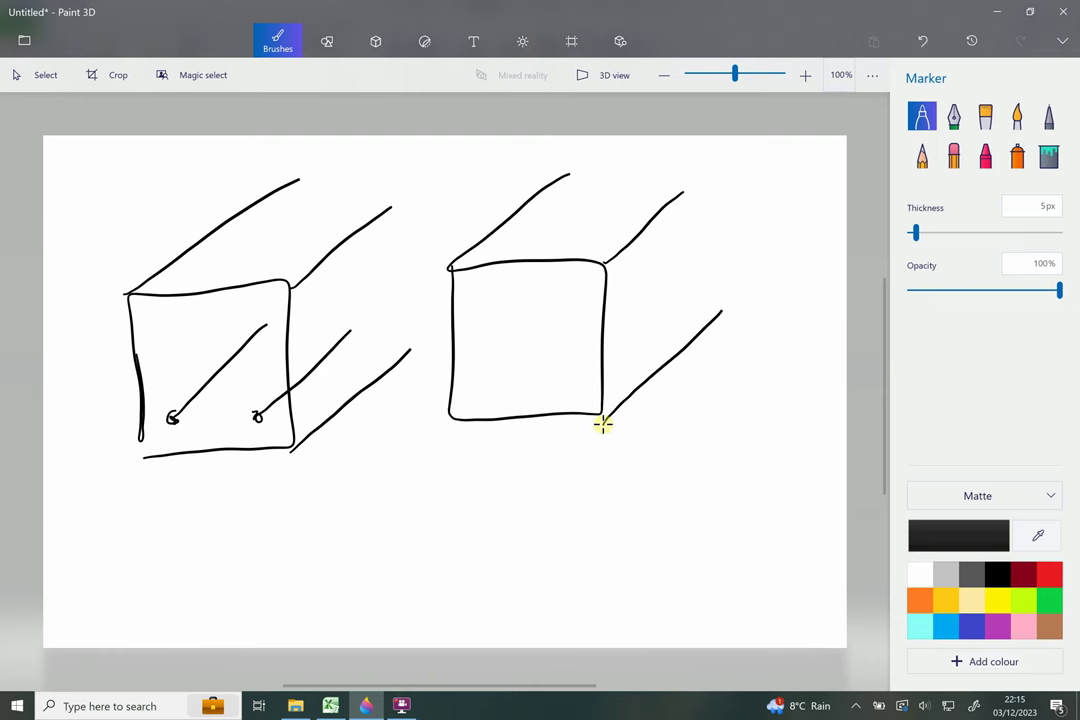
{"action": "left_click_drag", "start_coordinate": [514, 354], "coordinate": [570, 298]}
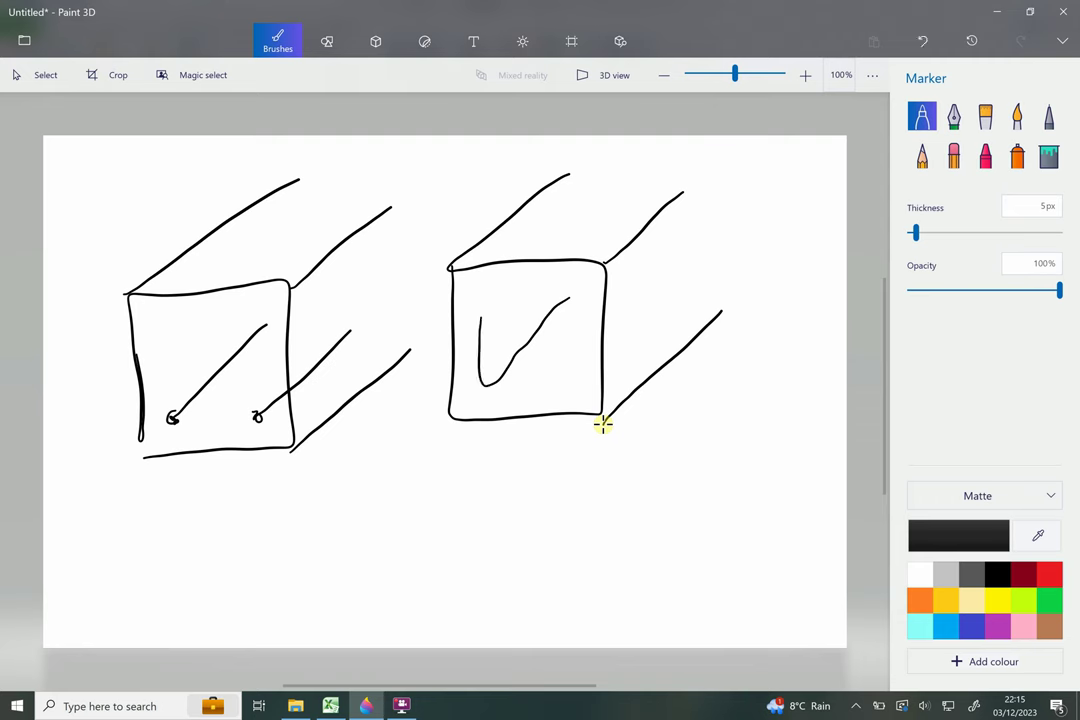
{"action": "left_click_drag", "start_coordinate": [587, 364], "coordinate": [655, 297]}
{"action": "left_click_drag", "start_coordinate": [603, 424], "coordinate": [603, 424]}
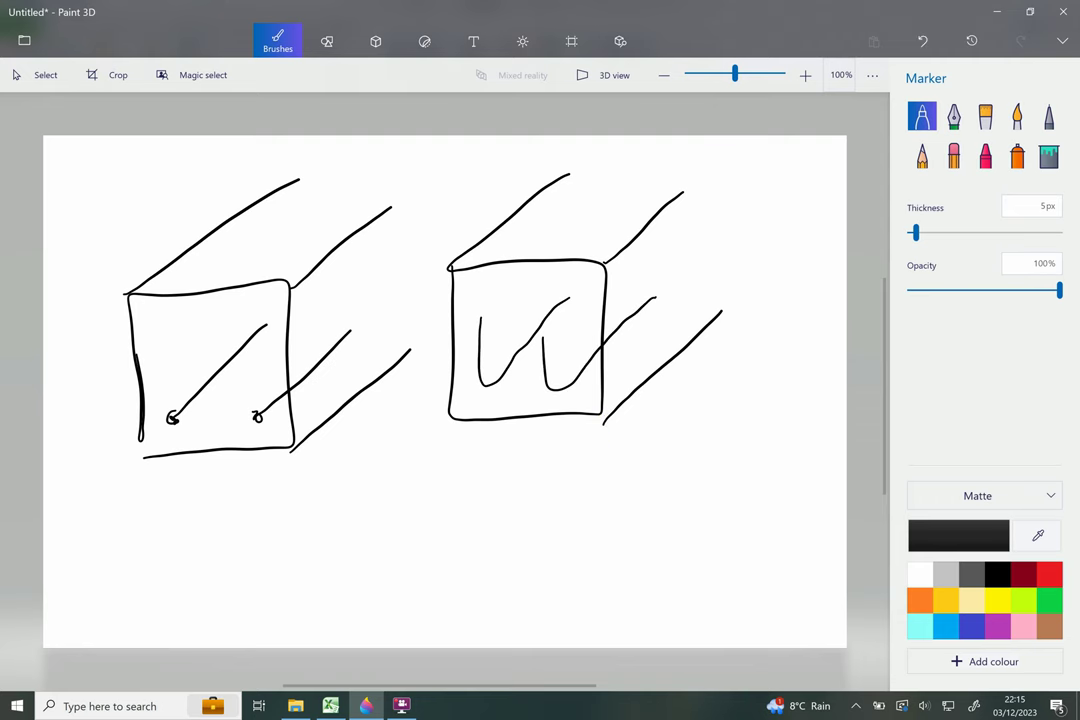
Sketch a third beam end below the second, containing a single looped bar running back along the beam.
{"action": "mouse_move", "coordinate": [450, 471]}
{"action": "left_mouse_down"}
{"action": "mouse_move", "coordinate": [441, 604]}
{"action": "mouse_move", "coordinate": [540, 467]}
{"action": "mouse_move", "coordinate": [606, 598]}
{"action": "mouse_move", "coordinate": [455, 613]}
{"action": "mouse_move", "coordinate": [490, 440]}
{"action": "mouse_move", "coordinate": [520, 420]}
{"action": "left_mouse_up"}
{"action": "left_click_drag", "start_coordinate": [617, 452], "coordinate": [677, 412]}
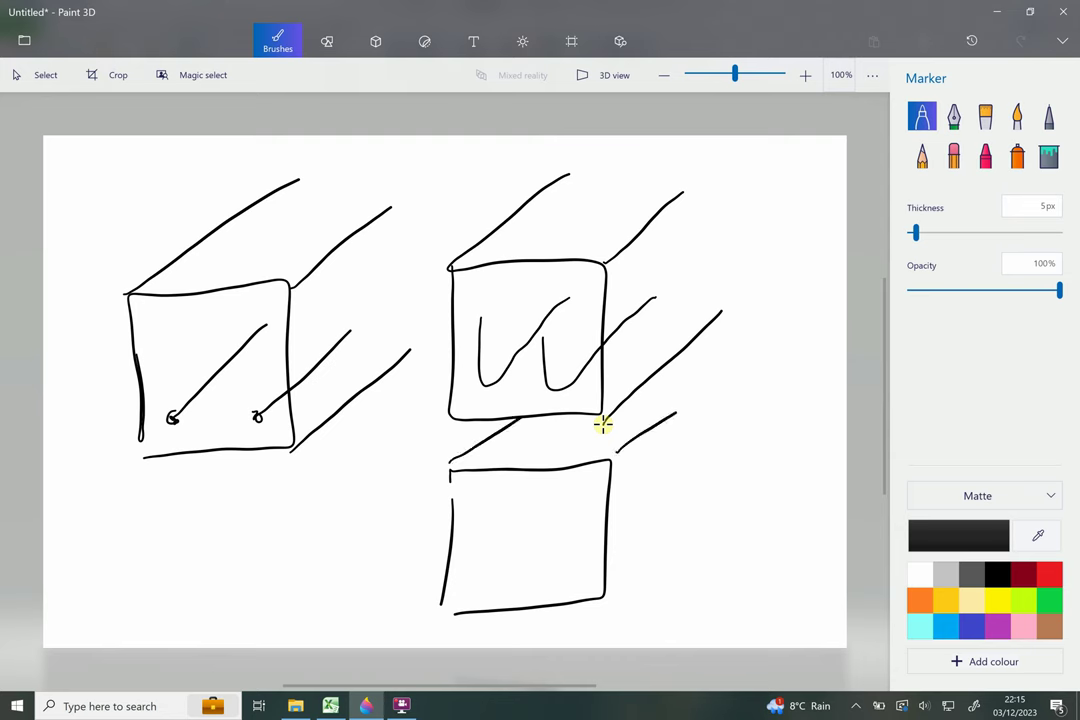
{"action": "left_click_drag", "start_coordinate": [606, 598], "coordinate": [702, 530]}
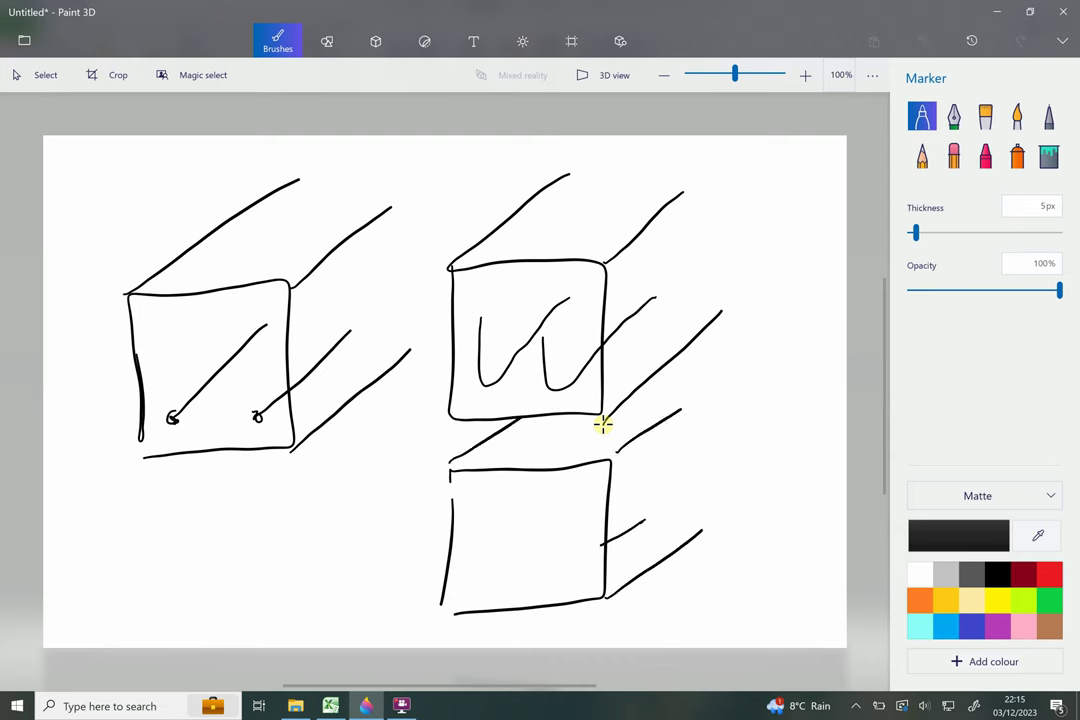
{"action": "left_click_drag", "start_coordinate": [472, 592], "coordinate": [578, 507]}
{"action": "left_click_drag", "start_coordinate": [578, 507], "coordinate": [520, 540]}
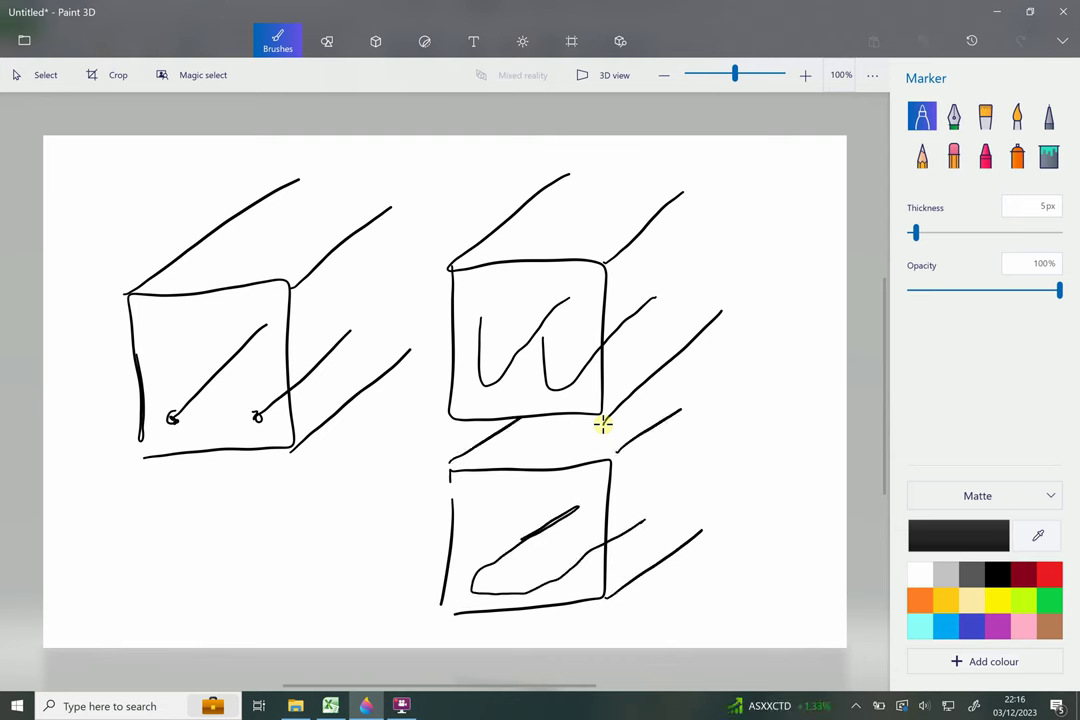
{"action": "left_click_drag", "start_coordinate": [472, 586], "coordinate": [652, 503]}
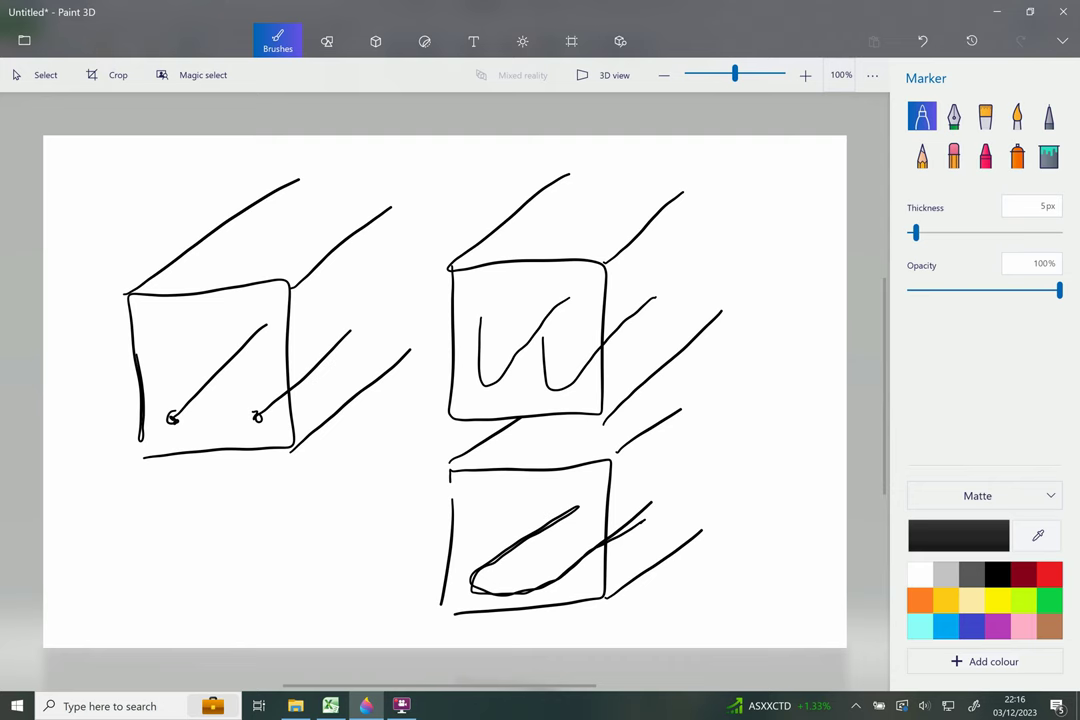
Draw blue arrows pointing both ways along each of the two straight bars in the first beam to show tension.
{"action": "left_click", "coordinate": [972, 625]}
{"action": "left_click_drag", "start_coordinate": [248, 430], "coordinate": [185, 490]}
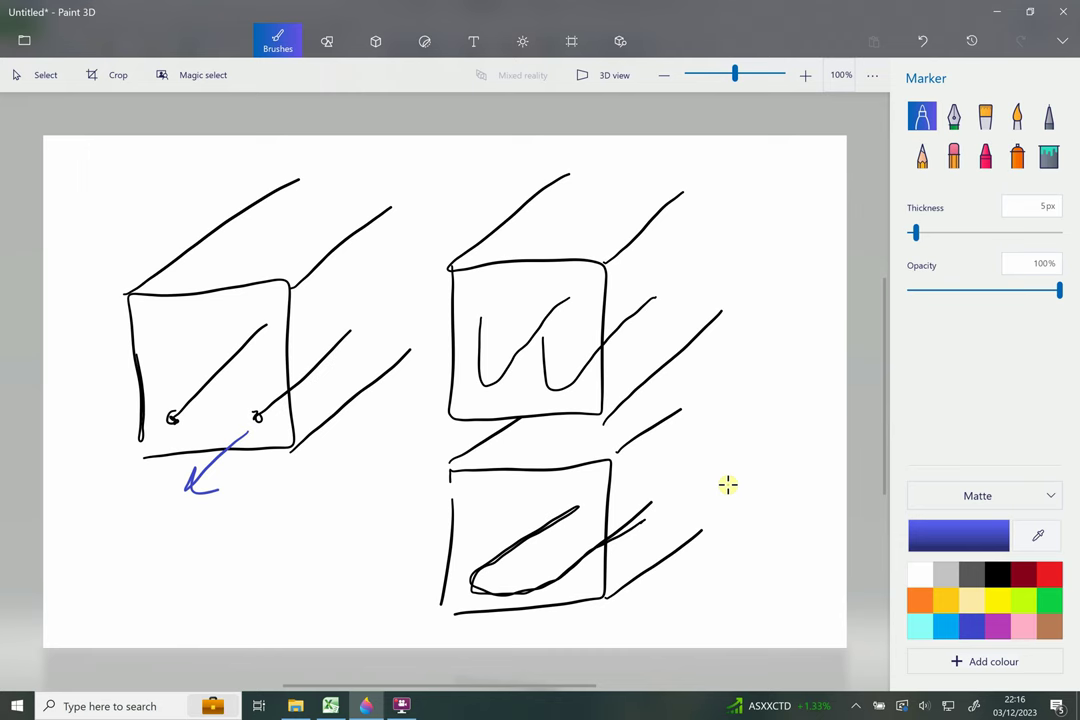
{"action": "left_click_drag", "start_coordinate": [165, 432], "coordinate": [103, 493]}
{"action": "mouse_move", "coordinate": [182, 405]}
{"action": "left_mouse_down"}
{"action": "mouse_move", "coordinate": [240, 333]}
{"action": "mouse_move", "coordinate": [242, 349]}
{"action": "left_mouse_up"}
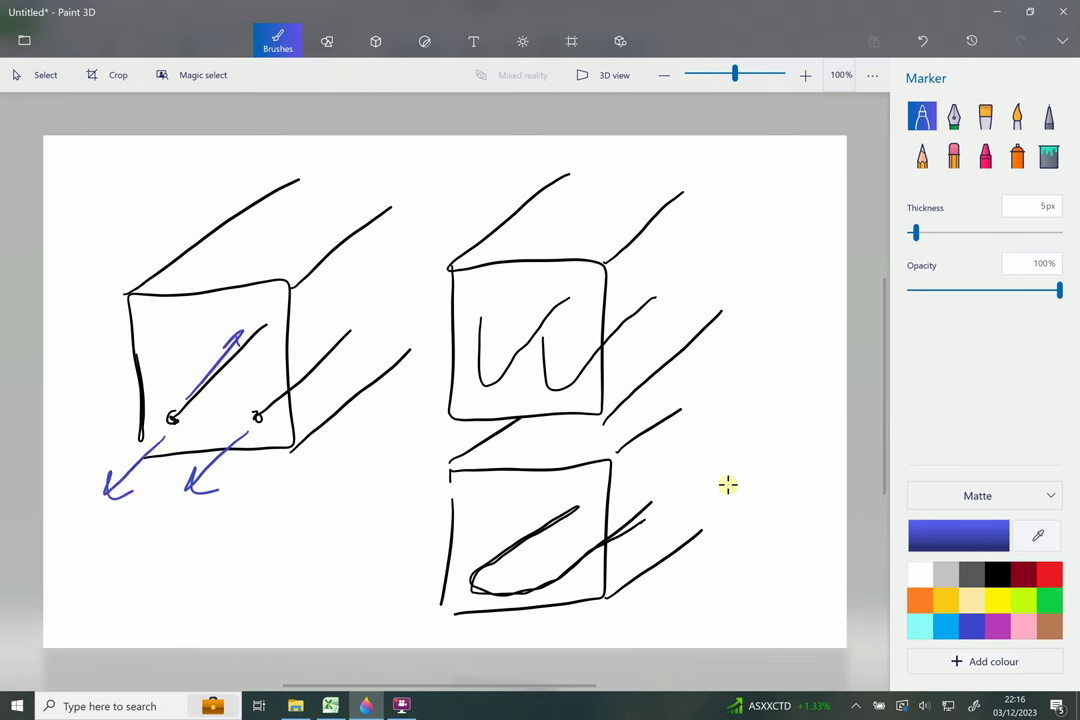
{"action": "left_click_drag", "start_coordinate": [285, 402], "coordinate": [343, 327]}
{"action": "left_click_drag", "start_coordinate": [328, 340], "coordinate": [345, 343]}
Draw blue tension arrows in both directions along the bent bars and along both legs of the looped bar.
{"action": "left_click_drag", "start_coordinate": [446, 420], "coordinate": [522, 350]}
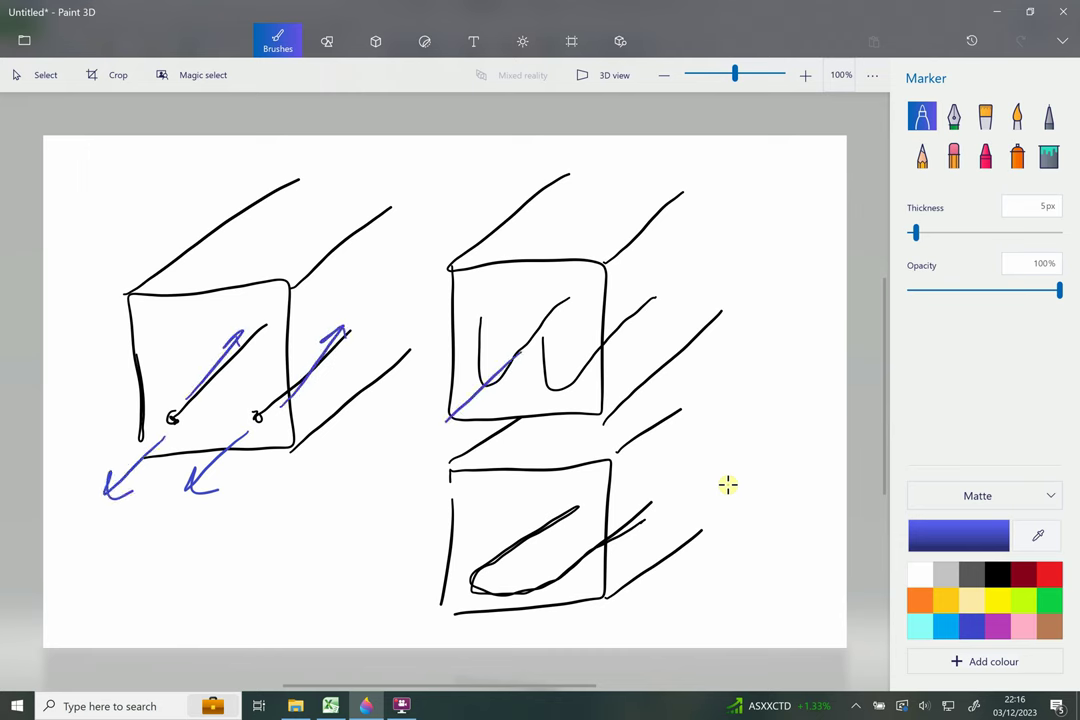
{"action": "left_click_drag", "start_coordinate": [512, 427], "coordinate": [685, 269]}
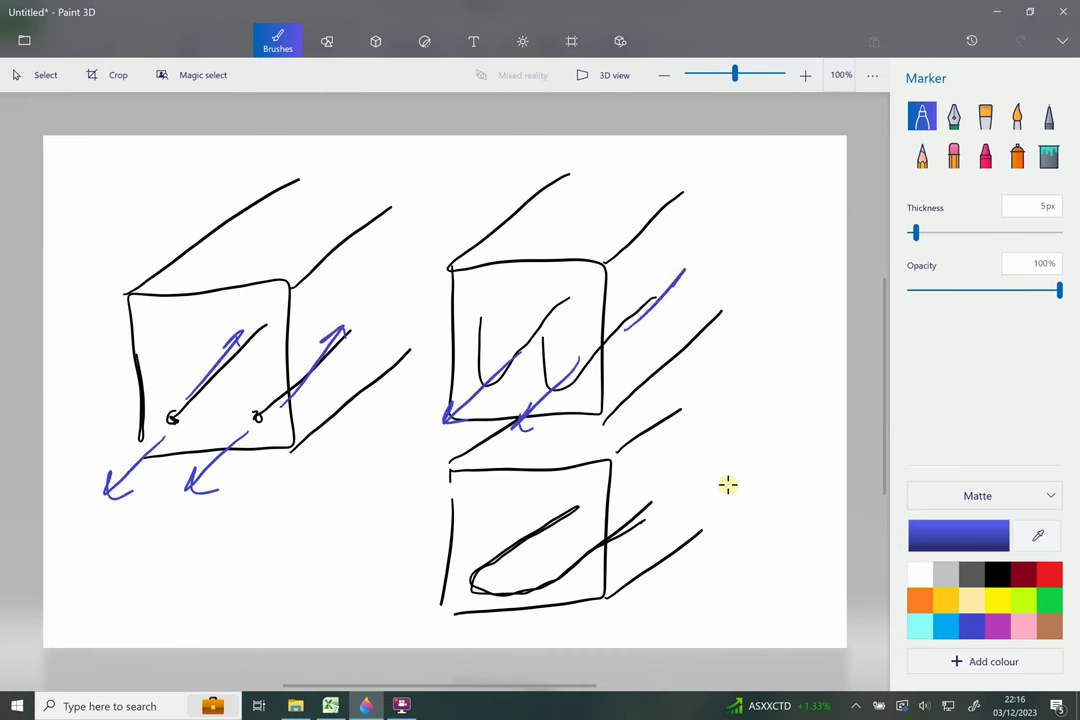
{"action": "left_click_drag", "start_coordinate": [450, 415], "coordinate": [610, 255]}
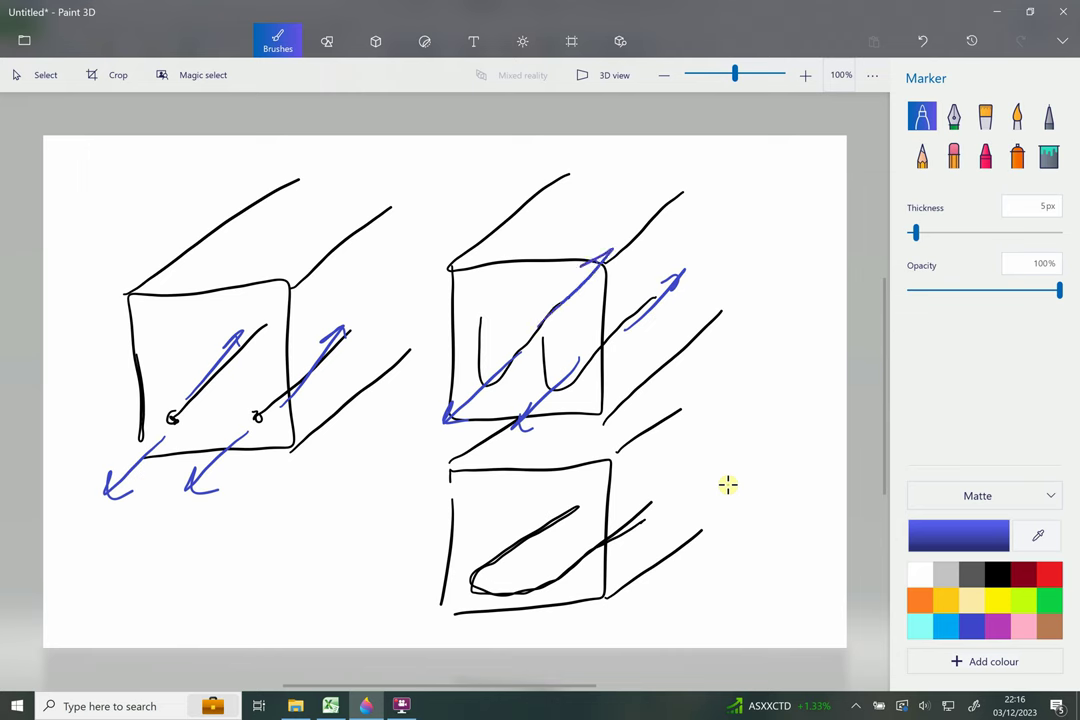
{"action": "mouse_move", "coordinate": [558, 512]}
{"action": "left_mouse_down"}
{"action": "mouse_move", "coordinate": [425, 610]}
{"action": "mouse_move", "coordinate": [458, 600]}
{"action": "left_mouse_up"}
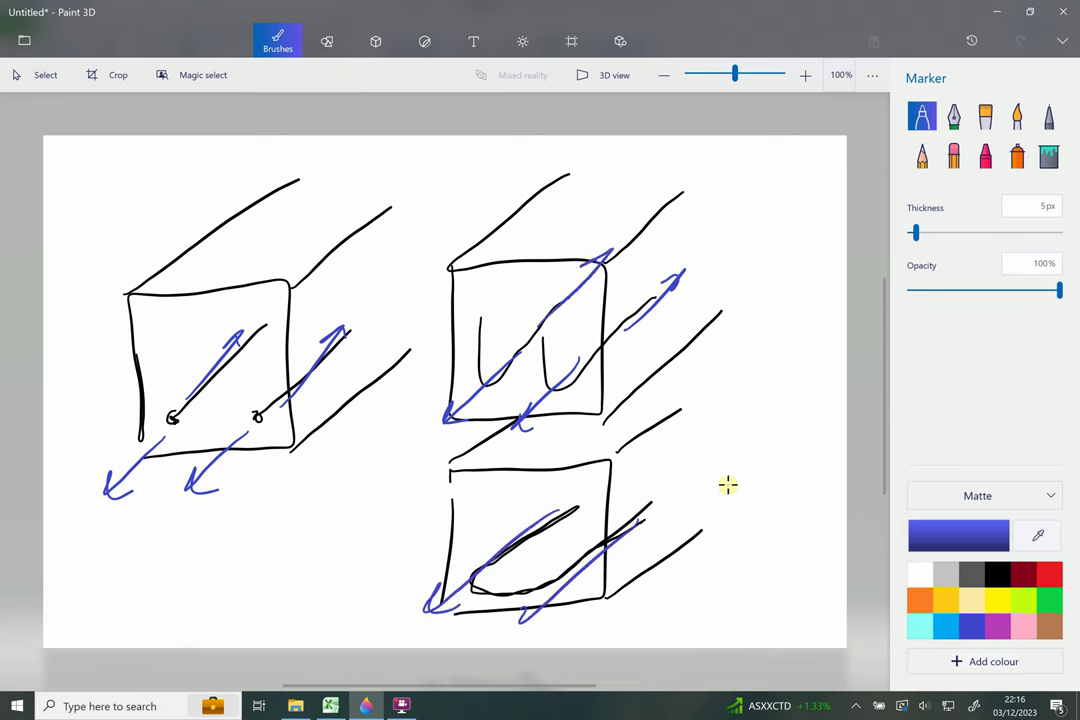
{"action": "left_click_drag", "start_coordinate": [750, 400], "coordinate": [515, 628]}
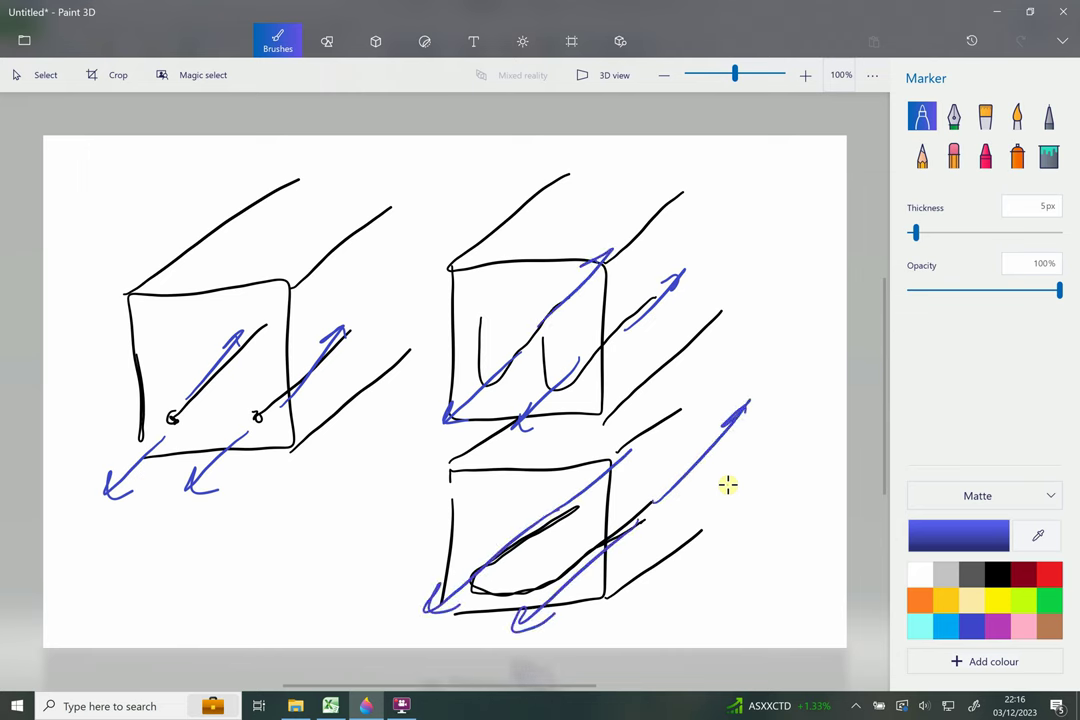
{"action": "left_click_drag", "start_coordinate": [432, 600], "coordinate": [645, 432]}
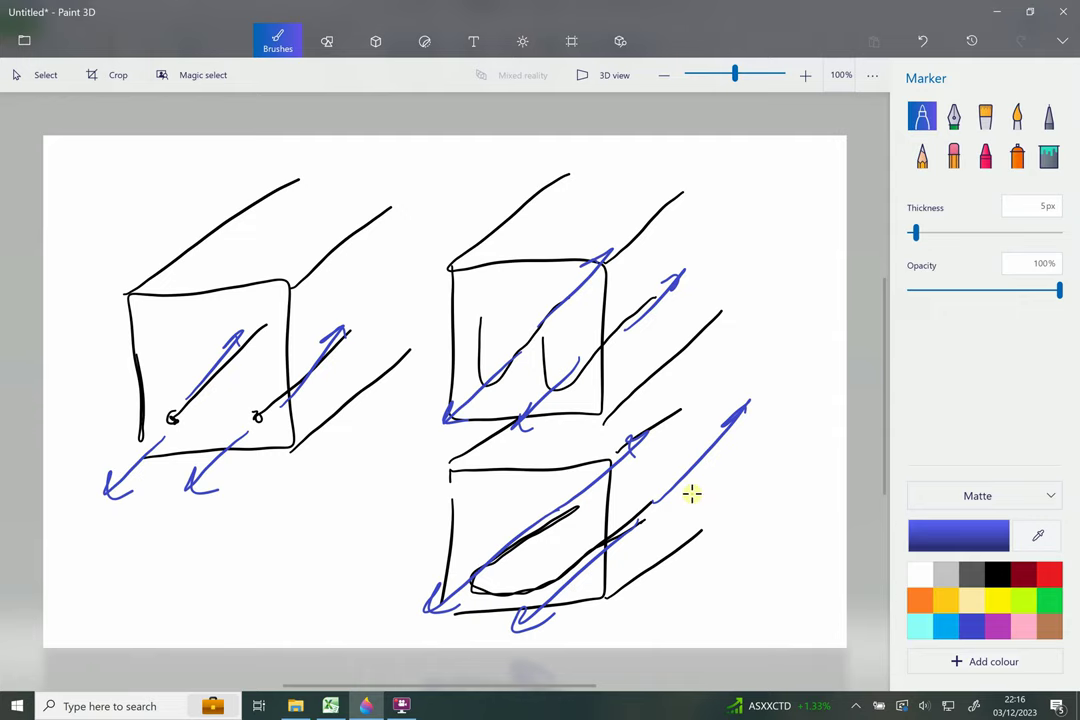
Return to the Design sheet in Excel and set the Minimum Concrete Cover cd to 25 mm.
{"action": "left_click", "coordinate": [330, 706]}
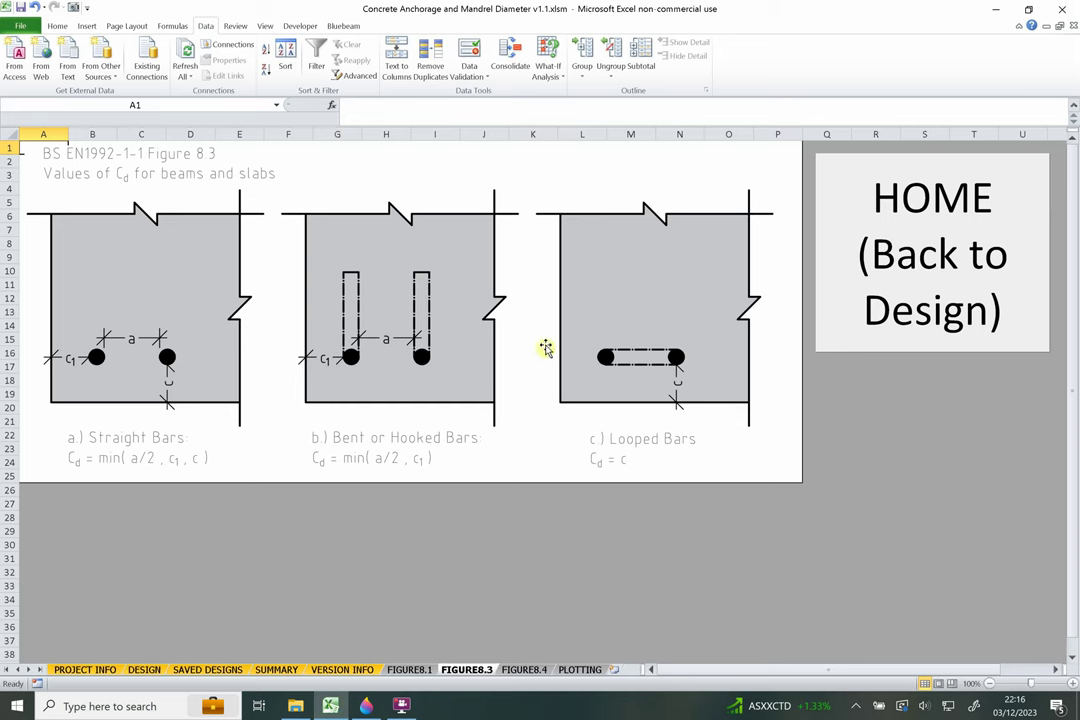
{"action": "left_click", "coordinate": [903, 293]}
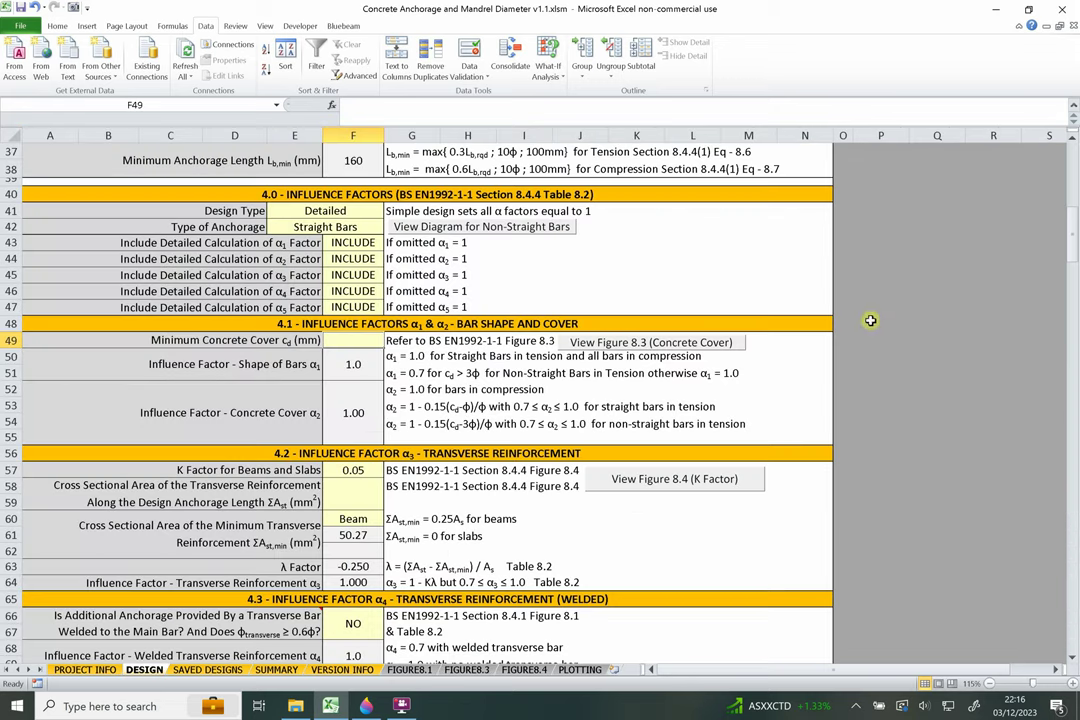
{"action": "type", "text": "25"}
{"action": "left_click", "coordinate": [373, 395]}
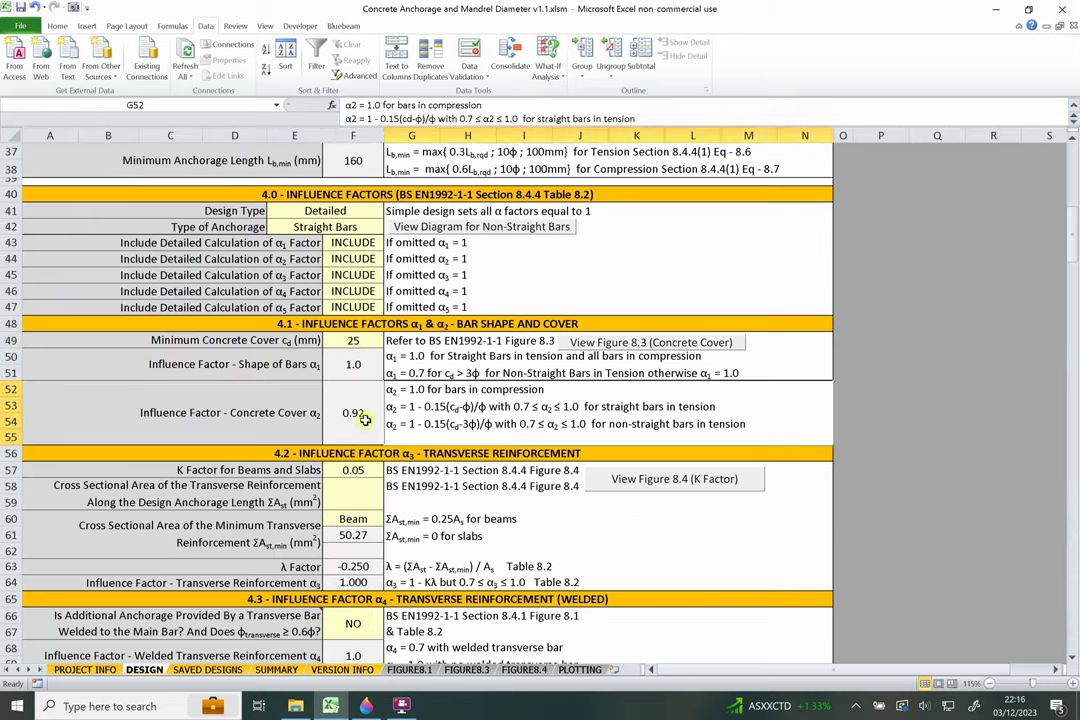
Examine the Concrete Cover α2 influence factor and its formulas in section 4.1.
{"action": "key", "text": "Left"}
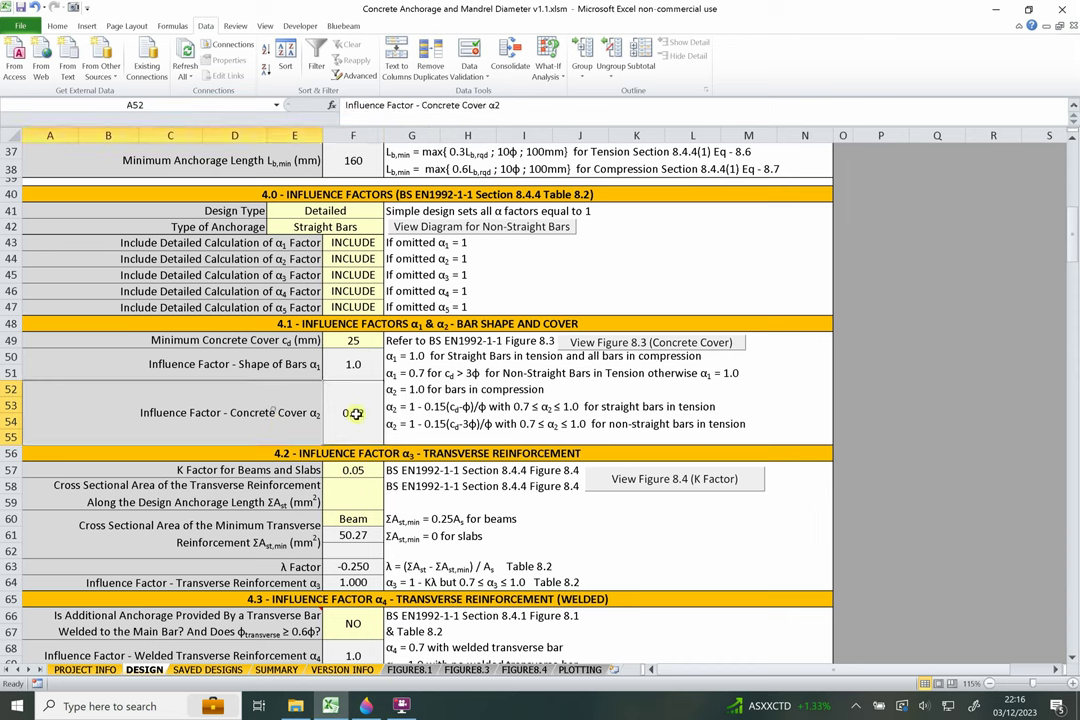
{"action": "left_click", "coordinate": [347, 430]}
{"action": "left_click_drag", "start_coordinate": [290, 413], "coordinate": [820, 430]}
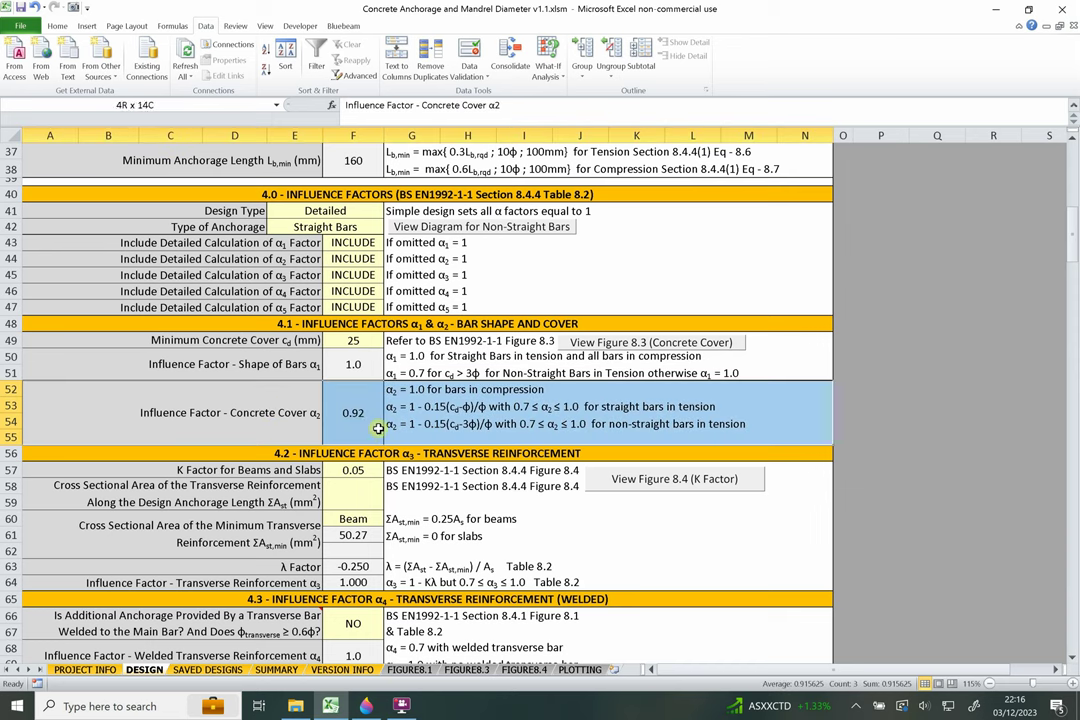
Set the Minimum Concrete Cover cd to 75 mm and check the Concrete Cover α2 factor.
{"action": "left_click", "coordinate": [354, 341]}
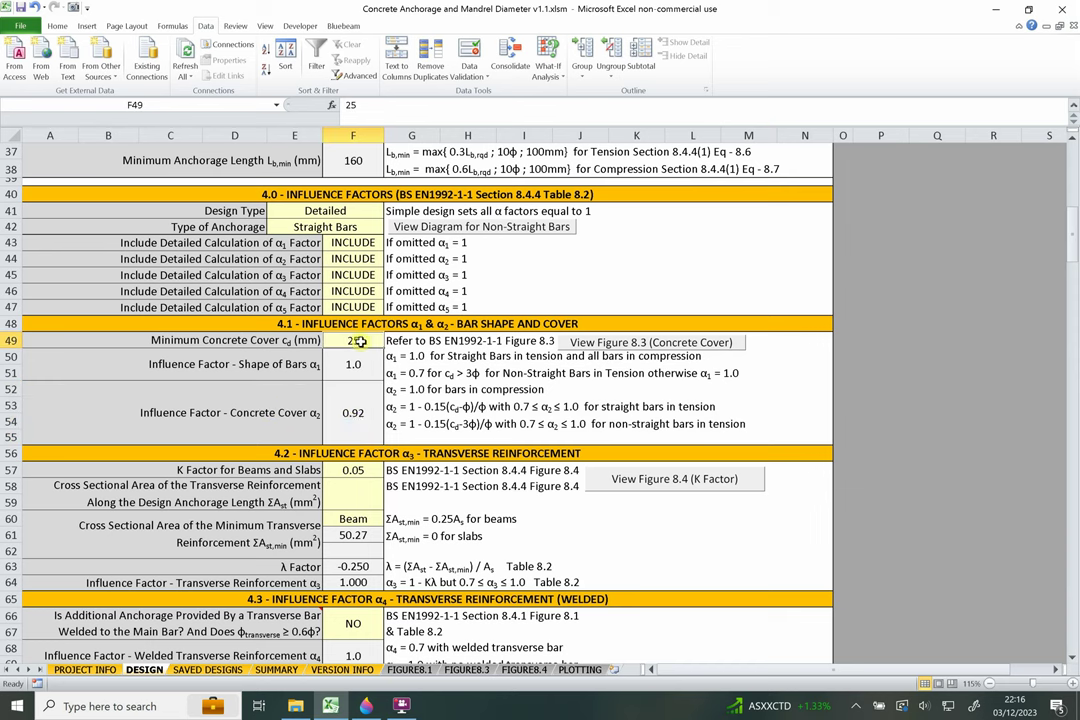
{"action": "type", "text": "75"}
{"action": "left_click", "coordinate": [352, 412]}
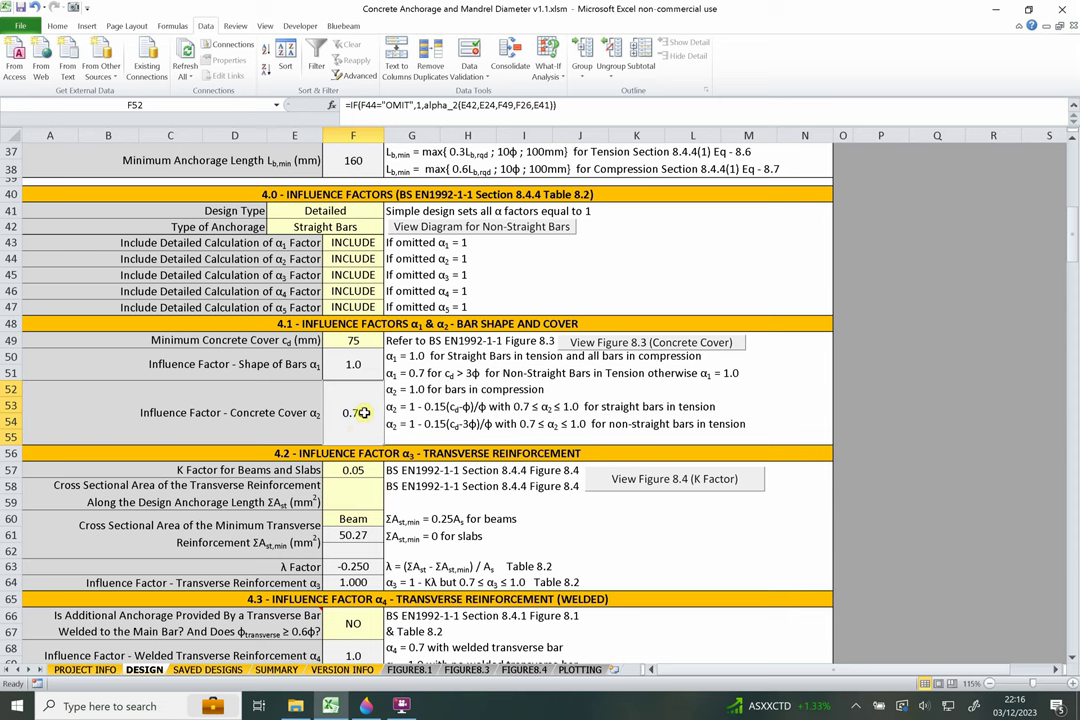
Try a Minimum Concrete Cover cd of 100 mm and undo the change.
{"action": "left_click", "coordinate": [357, 342]}
{"action": "type", "text": "100"}
{"action": "key", "text": "Return"}
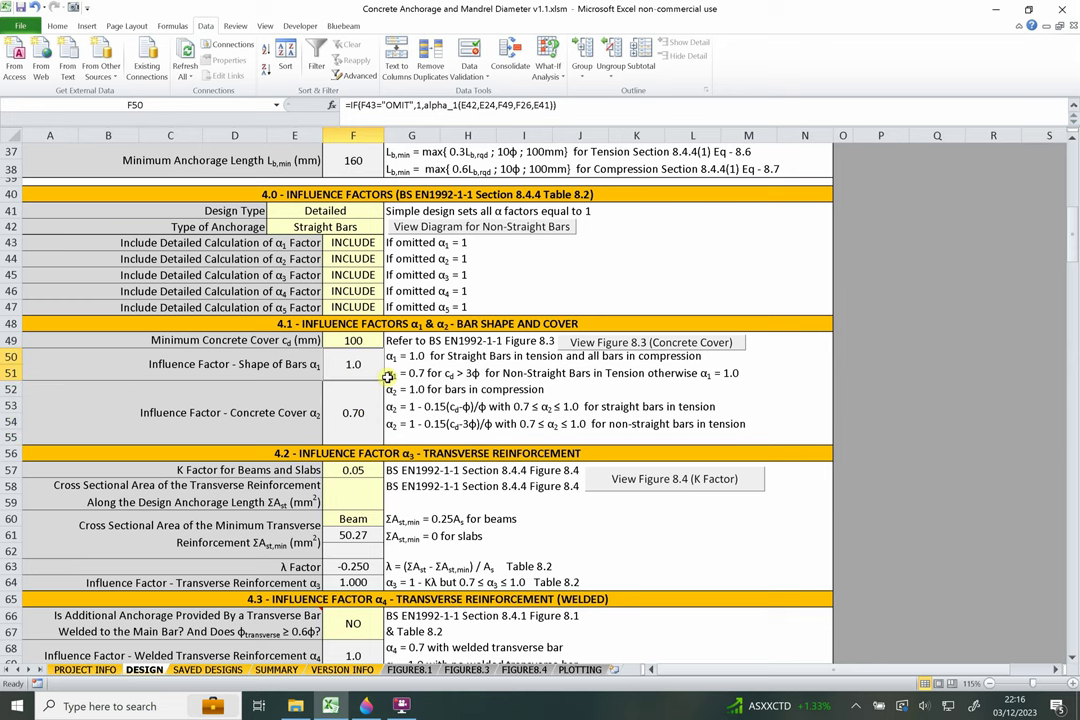
{"action": "key", "text": "ctrl+z"}
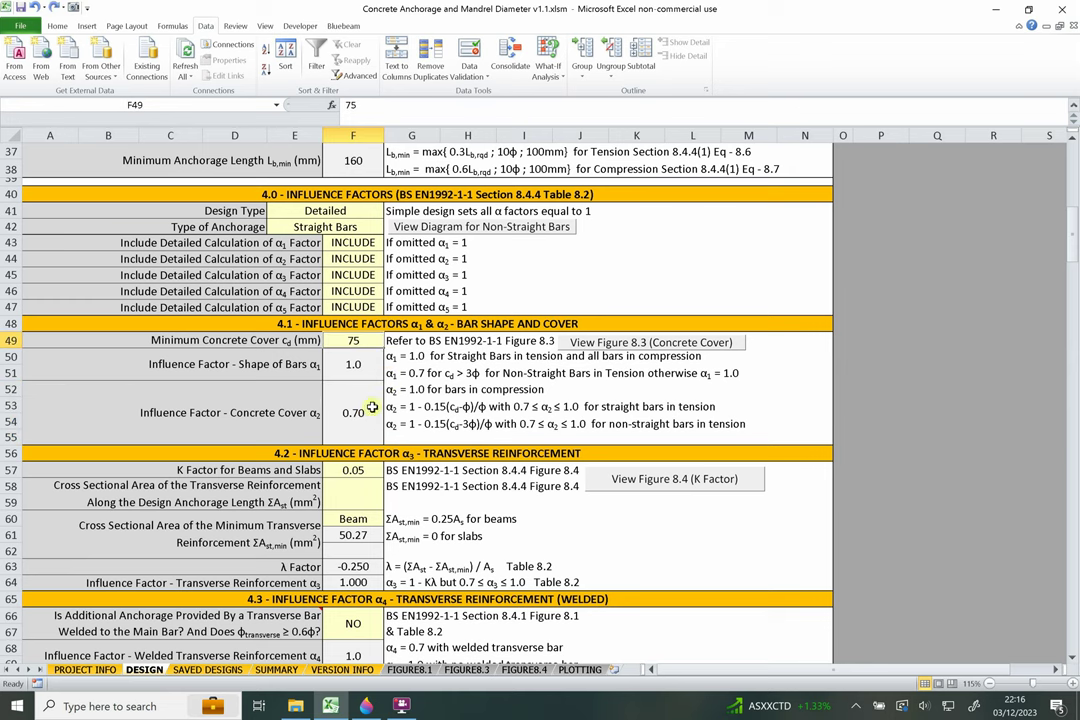
Examine the Shape of Bars α1 influence factor and its conditions for straight and non-straight bars in section 4.1.
{"action": "left_click", "coordinate": [225, 364]}
{"action": "left_click", "coordinate": [350, 362]}
{"action": "left_click_drag", "start_coordinate": [270, 365], "coordinate": [350, 364]}
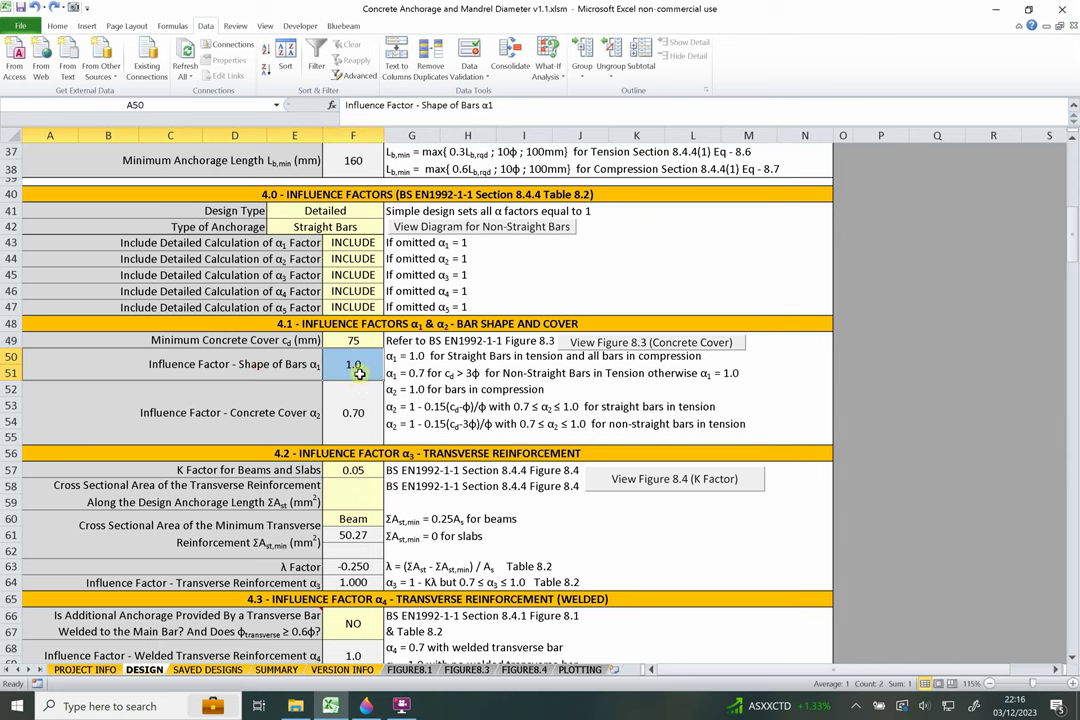
{"action": "left_click", "coordinate": [372, 364]}
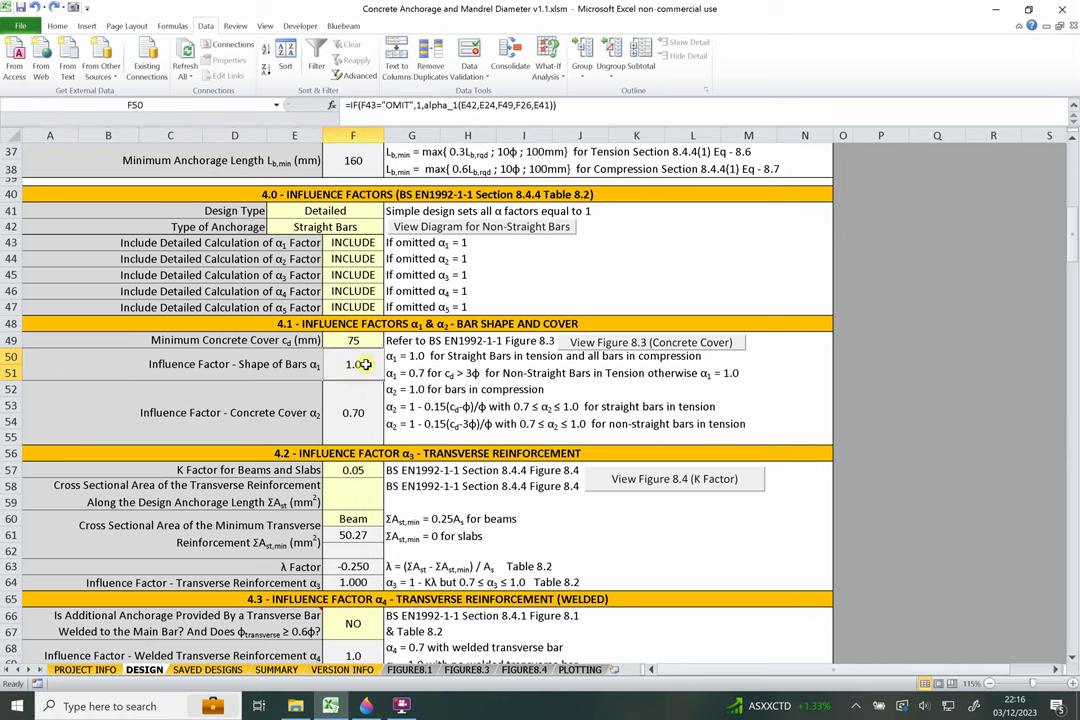
{"action": "left_click", "coordinate": [450, 360]}
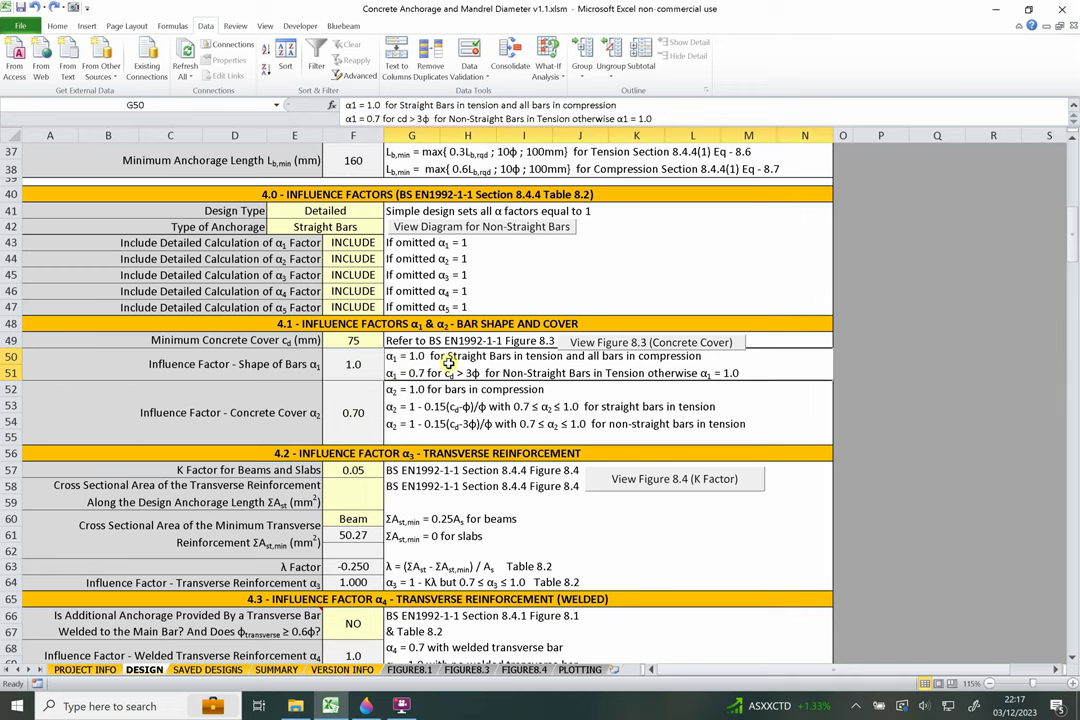
{"action": "left_click", "coordinate": [362, 366]}
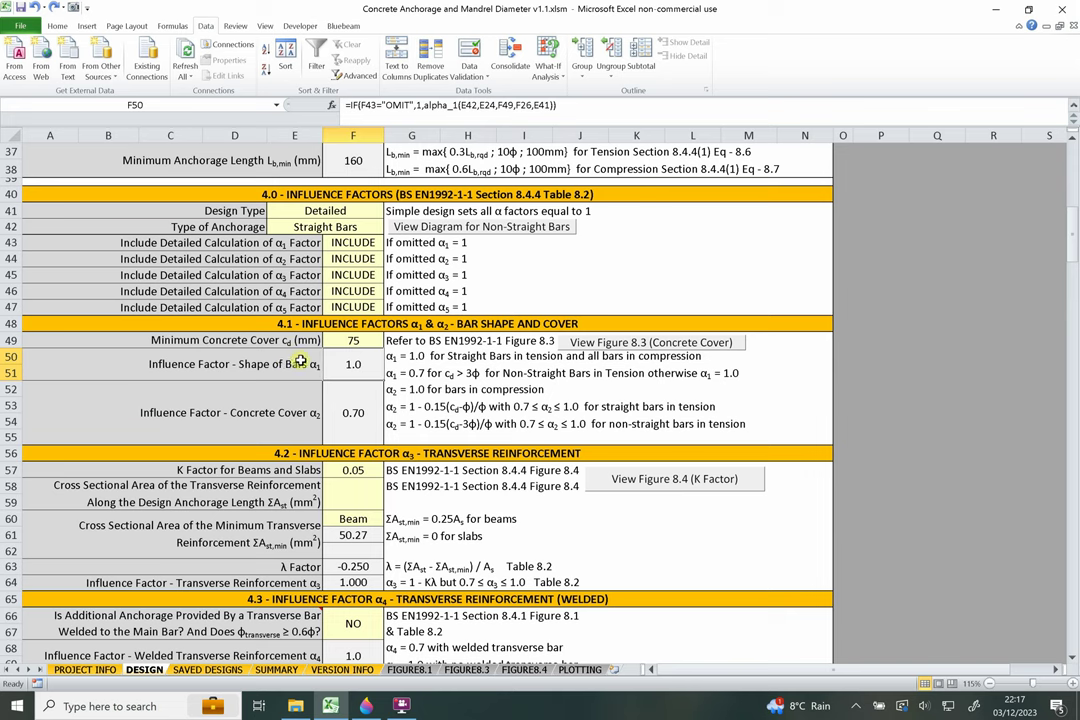
{"action": "key", "text": "Right"}
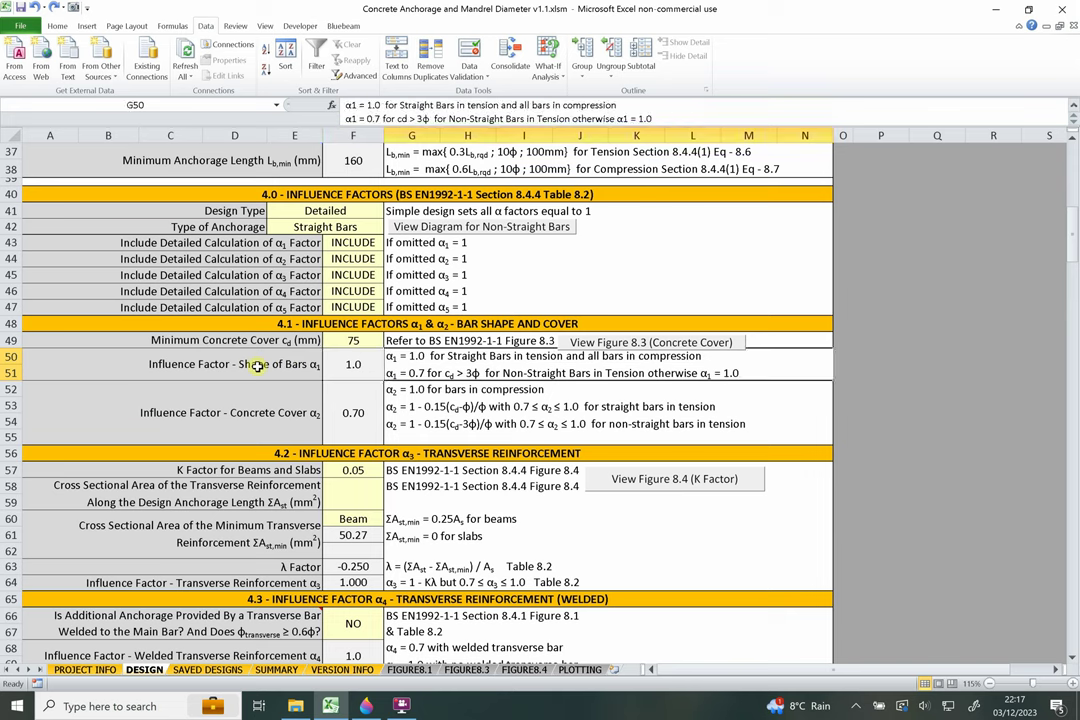
{"action": "left_click", "coordinate": [257, 366]}
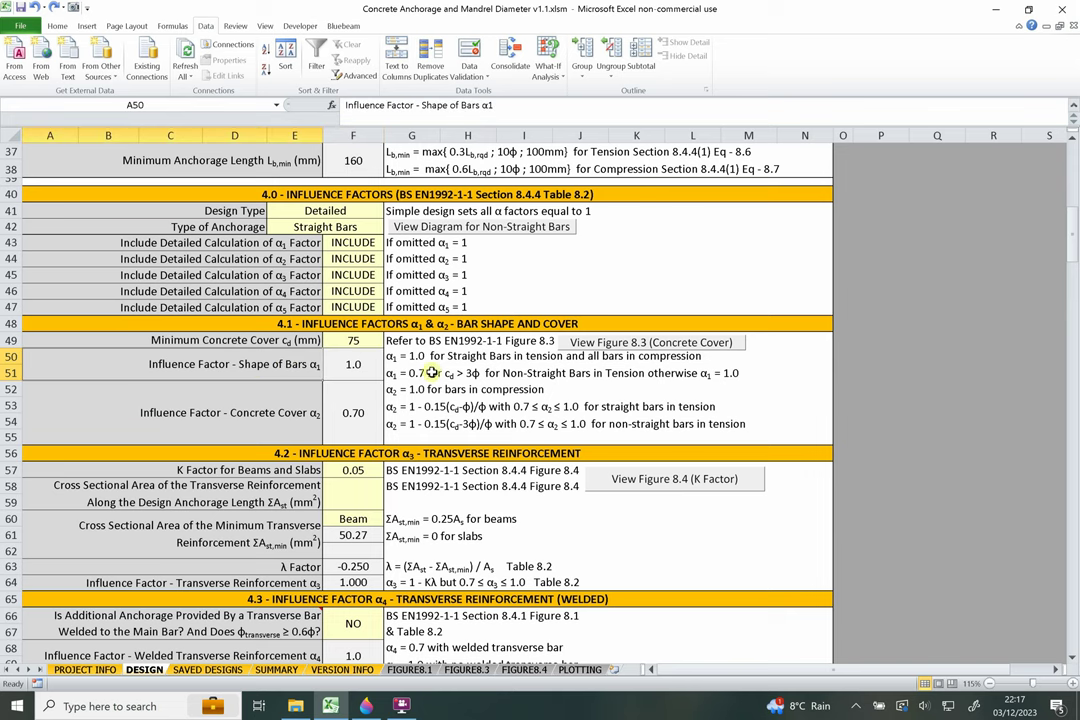
{"action": "left_click", "coordinate": [355, 366]}
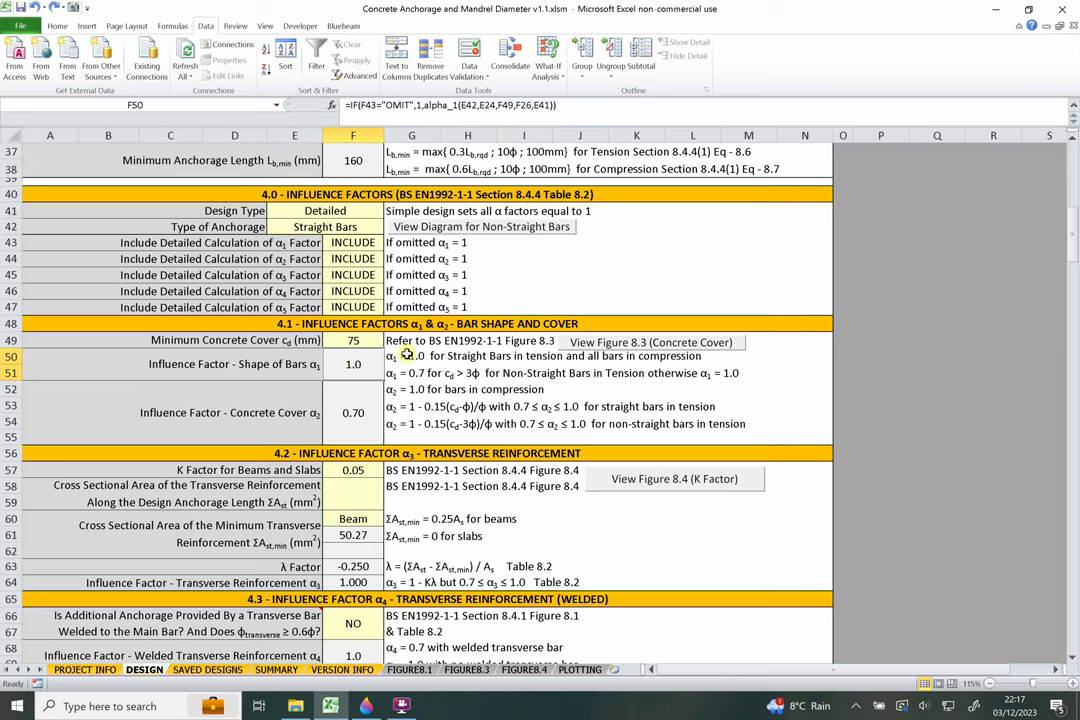
{"action": "scroll", "coordinate": [406, 380], "scroll_direction": "down", "scroll_amount": 1}
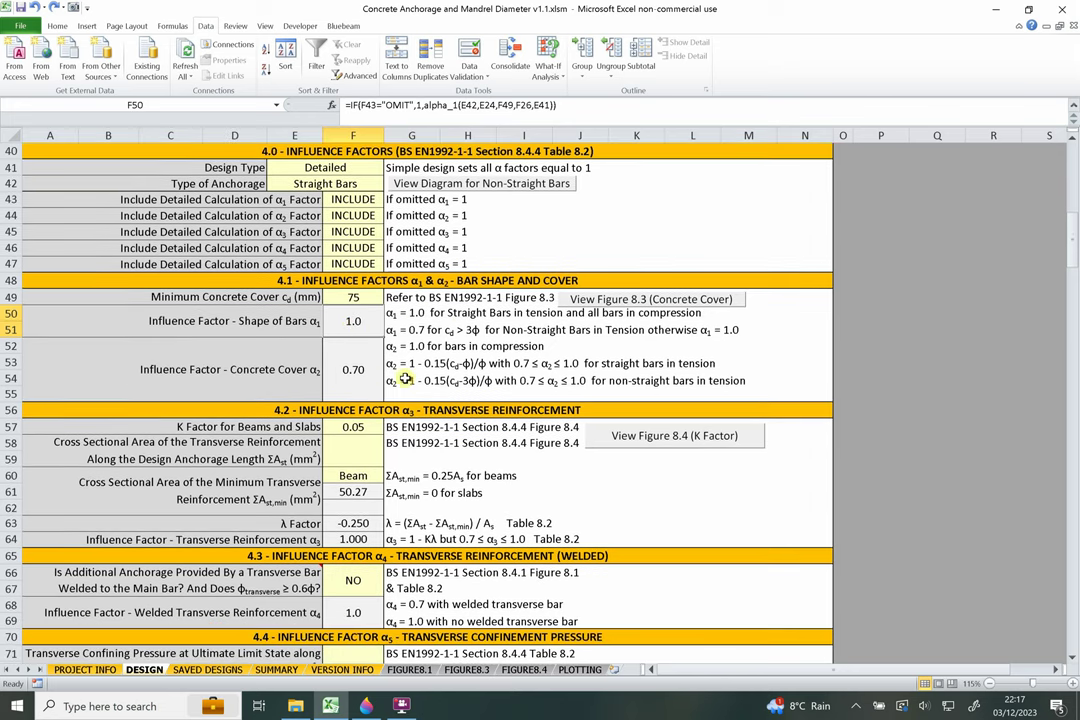
{"action": "scroll", "coordinate": [384, 383], "scroll_direction": "down", "scroll_amount": 2}
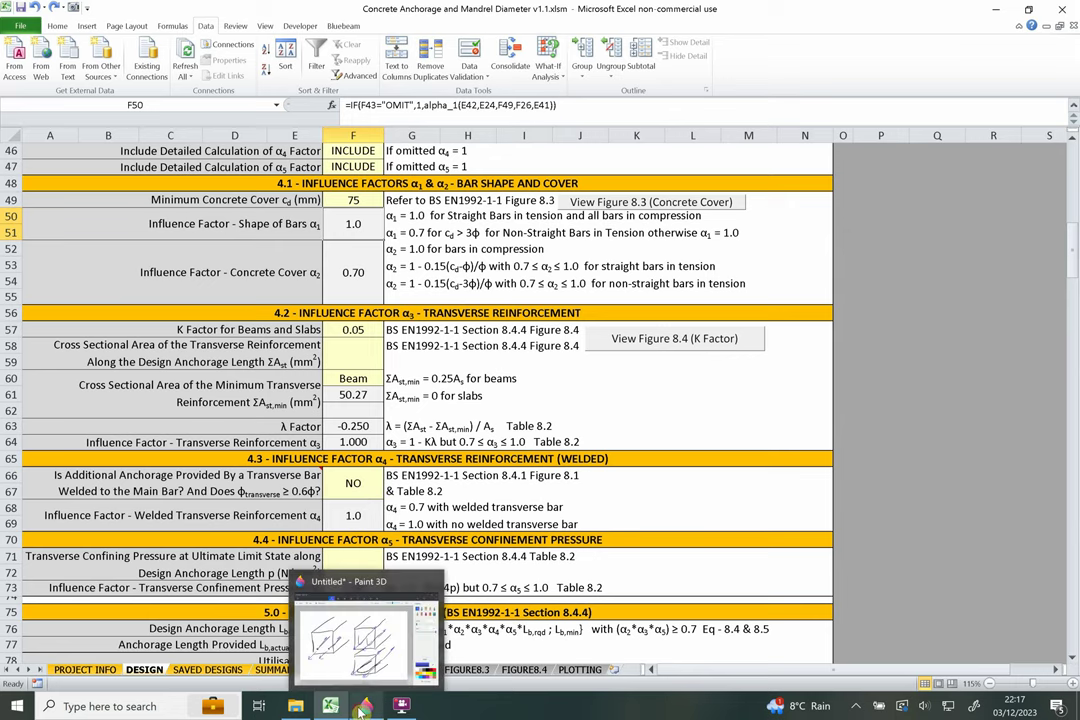
Switch to Paint 3D and start a new blank drawing, discarding the unsaved beam sketches.
{"action": "left_click", "coordinate": [362, 708]}
{"action": "key", "text": "alt+F4"}
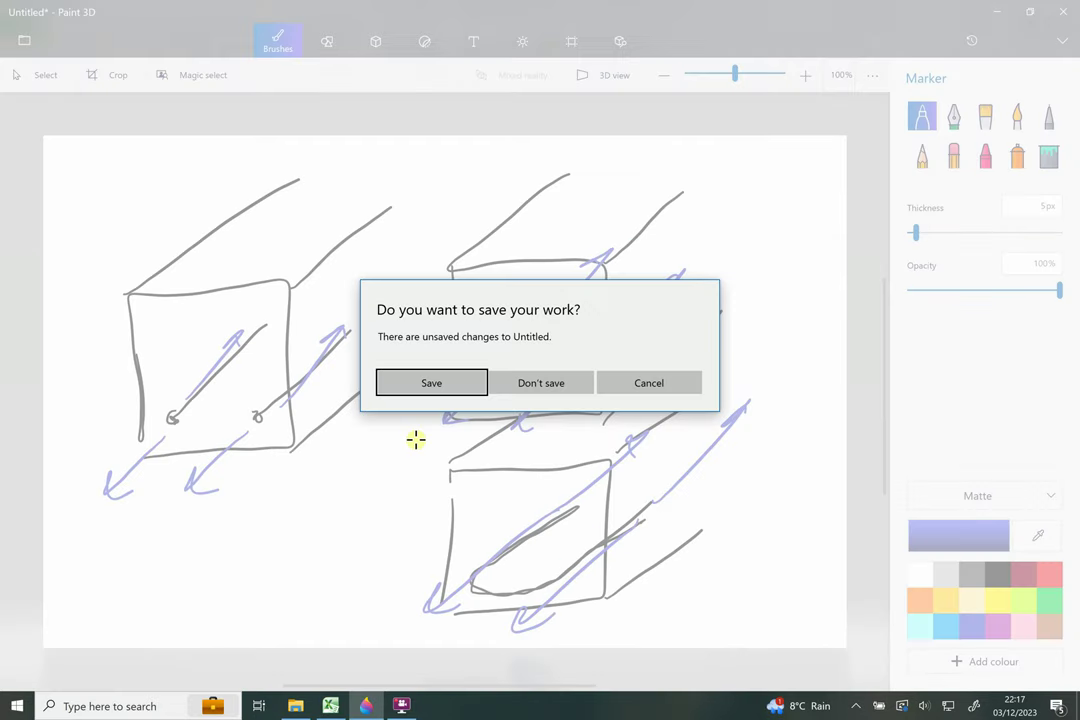
{"action": "left_click", "coordinate": [540, 384]}
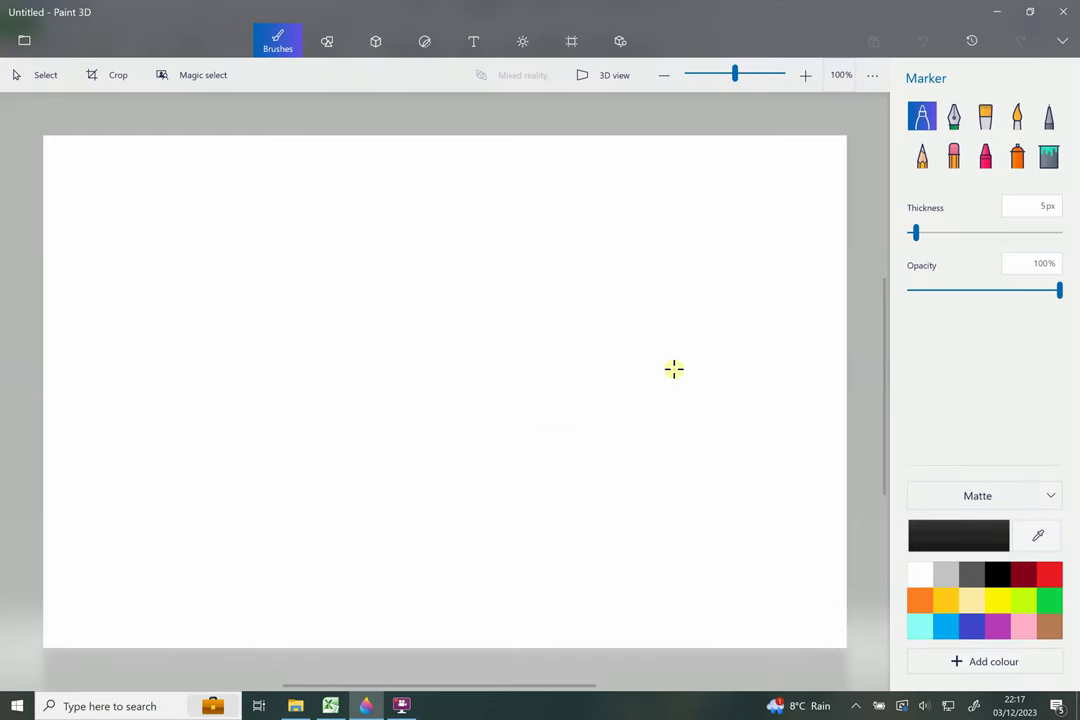
Draw a large beam in black perspective, with a square front face and three receding edges.
{"action": "mouse_move", "coordinate": [292, 248]}
{"action": "left_mouse_down"}
{"action": "mouse_move", "coordinate": [280, 458]}
{"action": "mouse_move", "coordinate": [446, 509]}
{"action": "mouse_move", "coordinate": [562, 430]}
{"action": "mouse_move", "coordinate": [557, 227]}
{"action": "mouse_move", "coordinate": [283, 240]}
{"action": "left_mouse_up"}
{"action": "left_click_drag", "start_coordinate": [562, 508], "coordinate": [781, 327]}
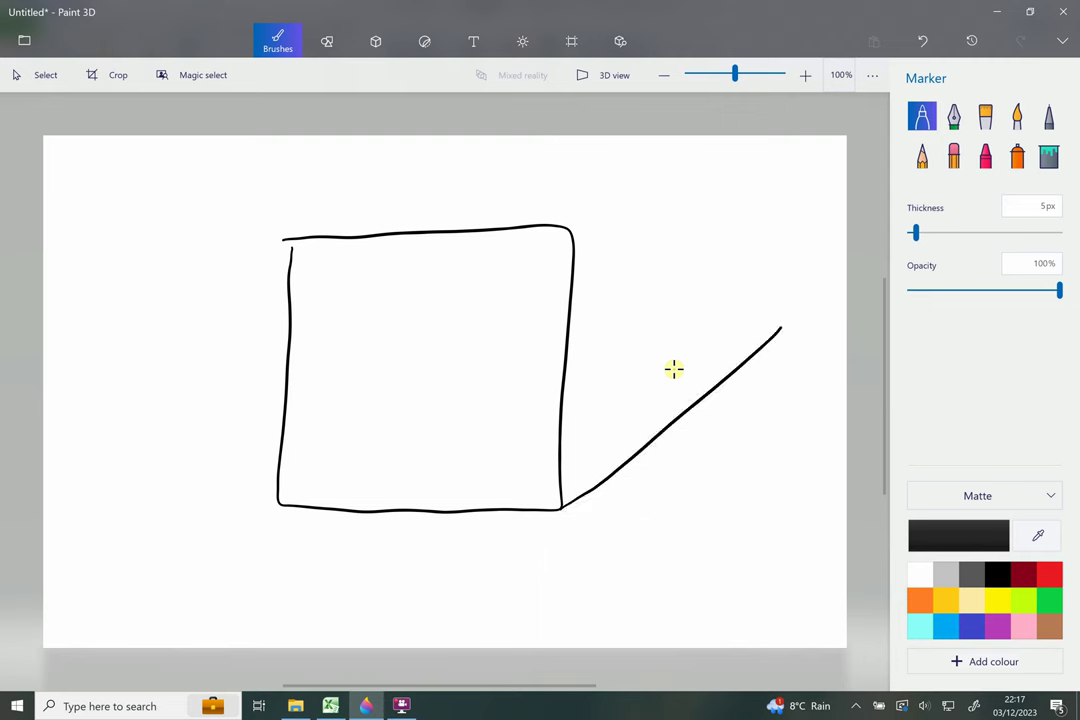
{"action": "left_click_drag", "start_coordinate": [567, 227], "coordinate": [706, 146]}
{"action": "left_click_drag", "start_coordinate": [298, 237], "coordinate": [449, 136]}
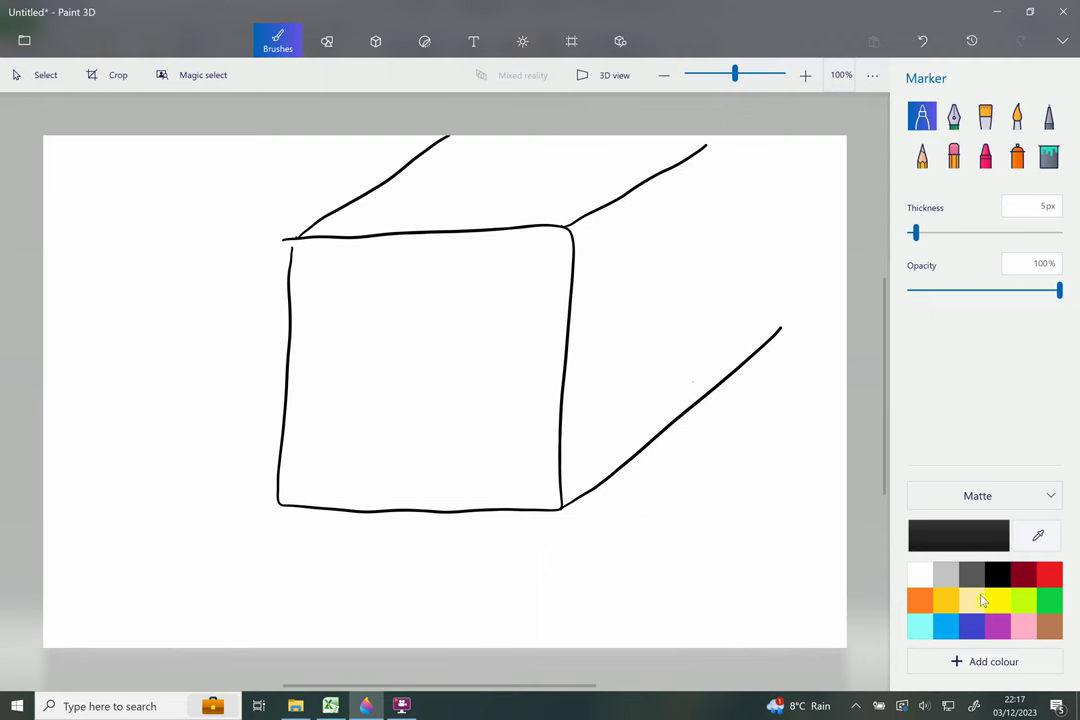
Draw two blue longitudinal bars running back in perspective through the lower part of the beam.
{"action": "left_click", "coordinate": [971, 626]}
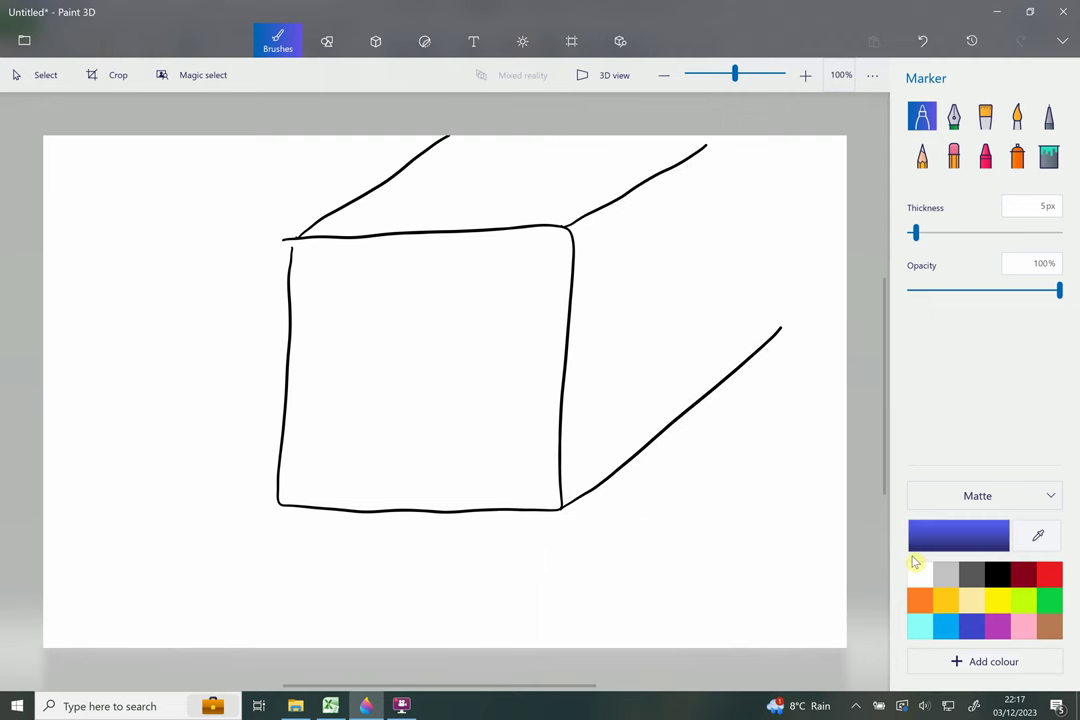
{"action": "left_click_drag", "start_coordinate": [557, 409], "coordinate": [682, 323]}
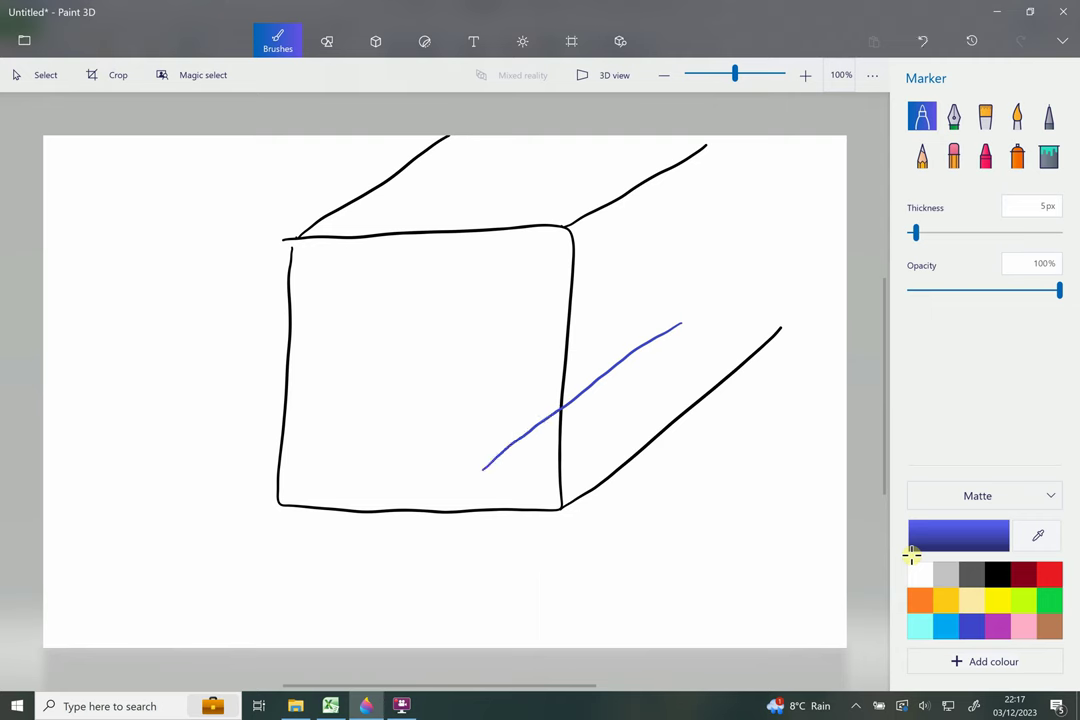
{"action": "left_click_drag", "start_coordinate": [375, 427], "coordinate": [540, 307]}
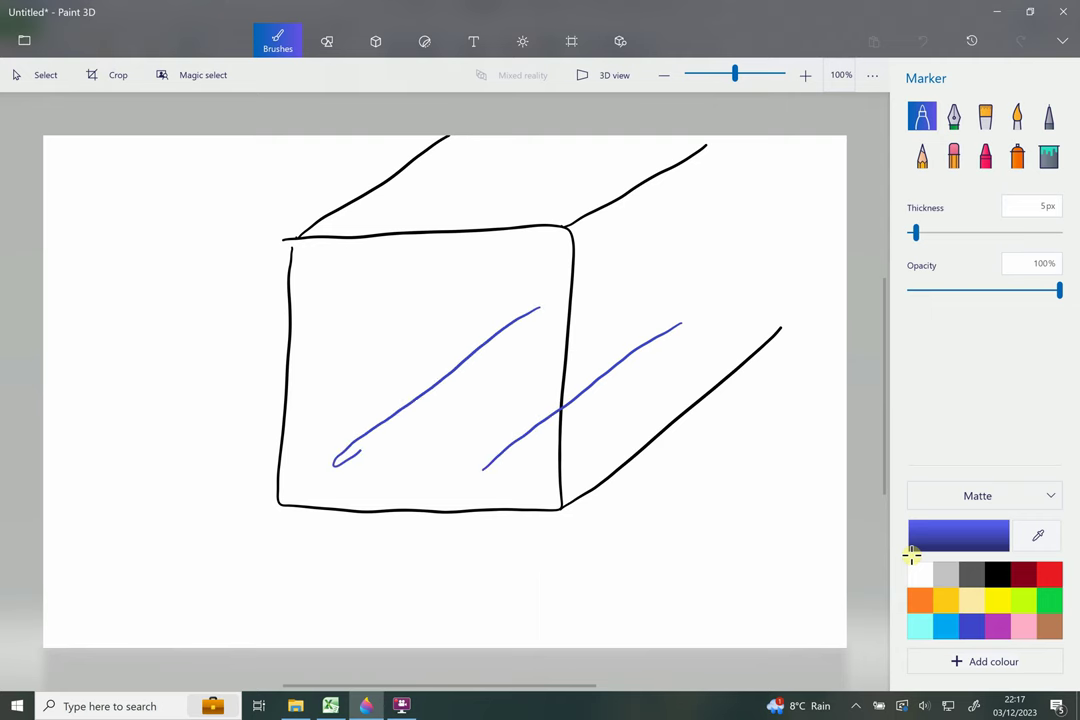
{"action": "left_click_drag", "start_coordinate": [335, 463], "coordinate": [537, 310]}
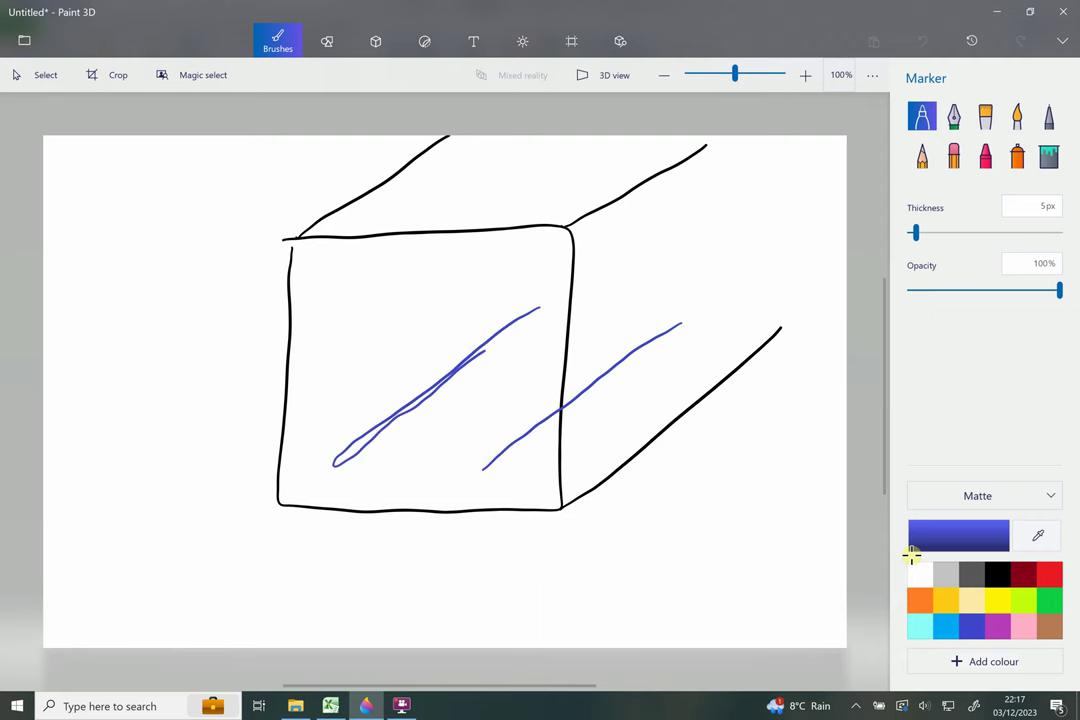
Draw red arrows pointing outward from the front ends of the two longitudinal bars to show tension.
{"action": "left_click", "coordinate": [1031, 580]}
{"action": "left_click_drag", "start_coordinate": [315, 486], "coordinate": [205, 556]}
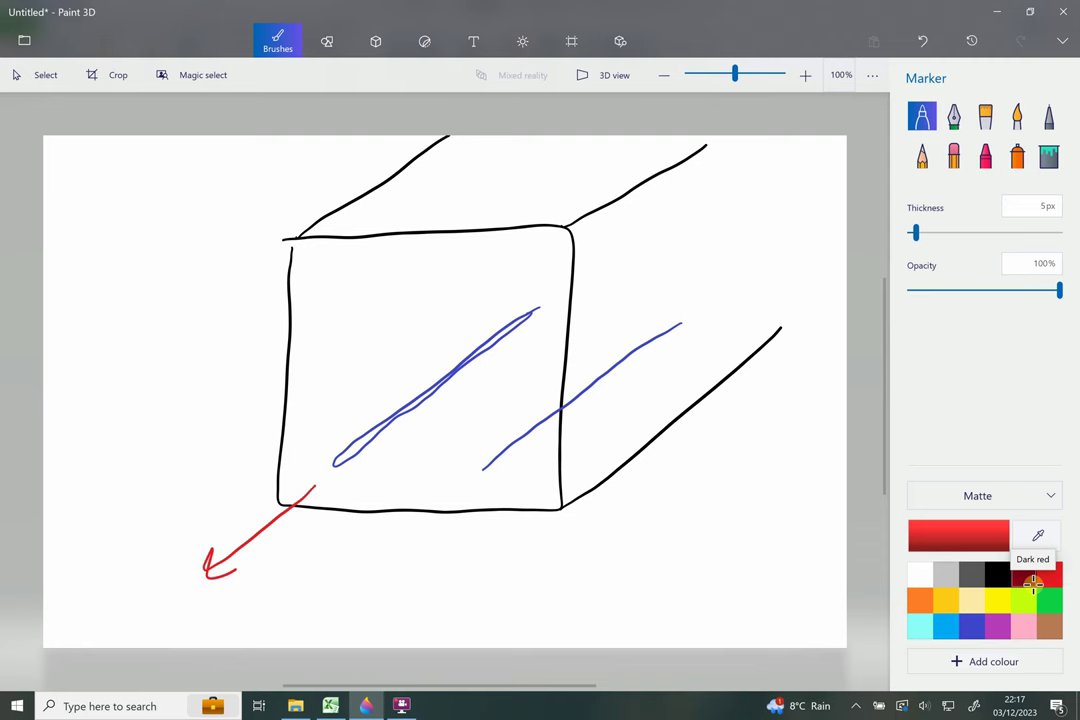
{"action": "left_click_drag", "start_coordinate": [467, 500], "coordinate": [390, 594]}
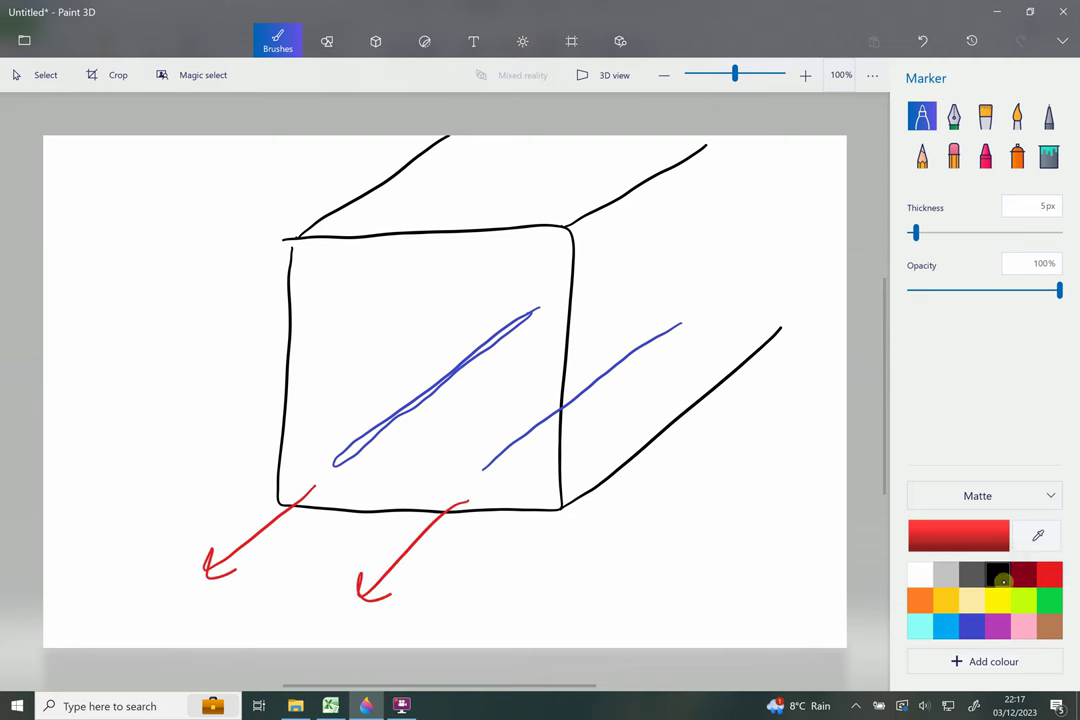
Draw two purple transverse bars across both blue longitudinal bars.
{"action": "left_click", "coordinate": [1000, 578]}
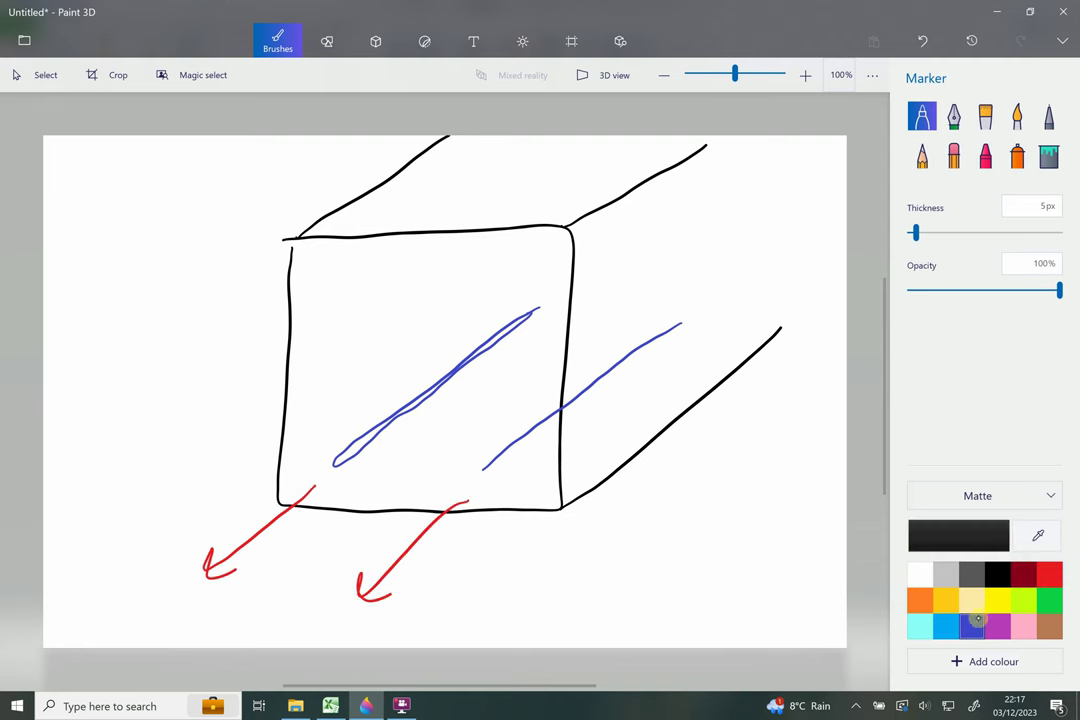
{"action": "left_click", "coordinate": [997, 625]}
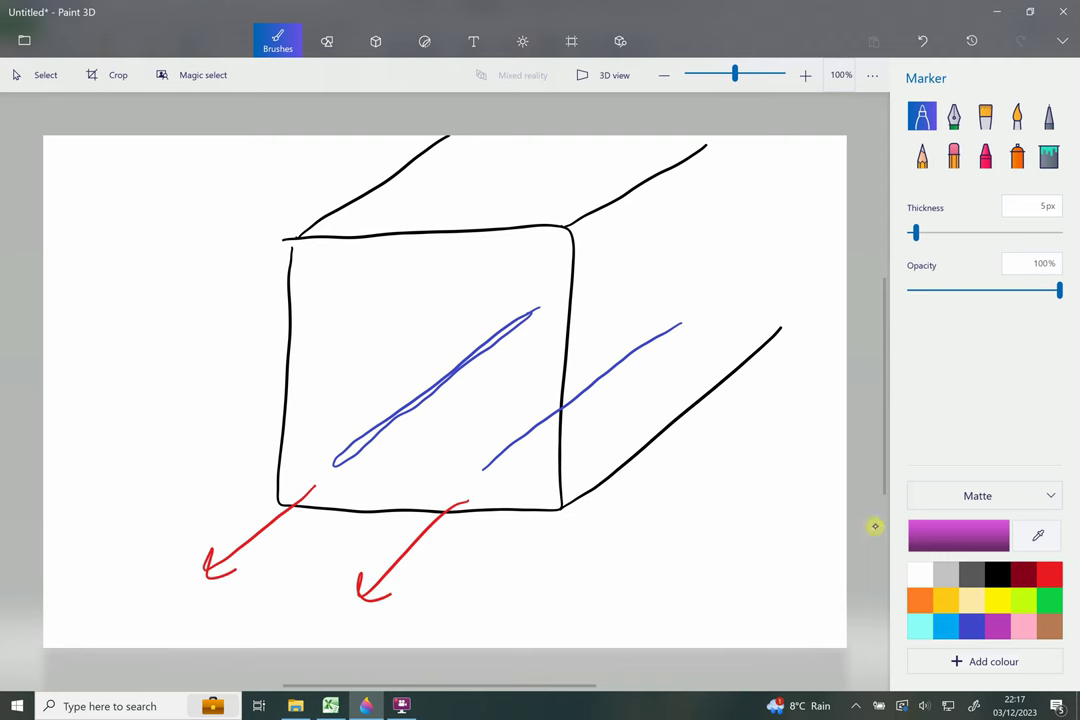
{"action": "left_click_drag", "start_coordinate": [521, 438], "coordinate": [392, 429]}
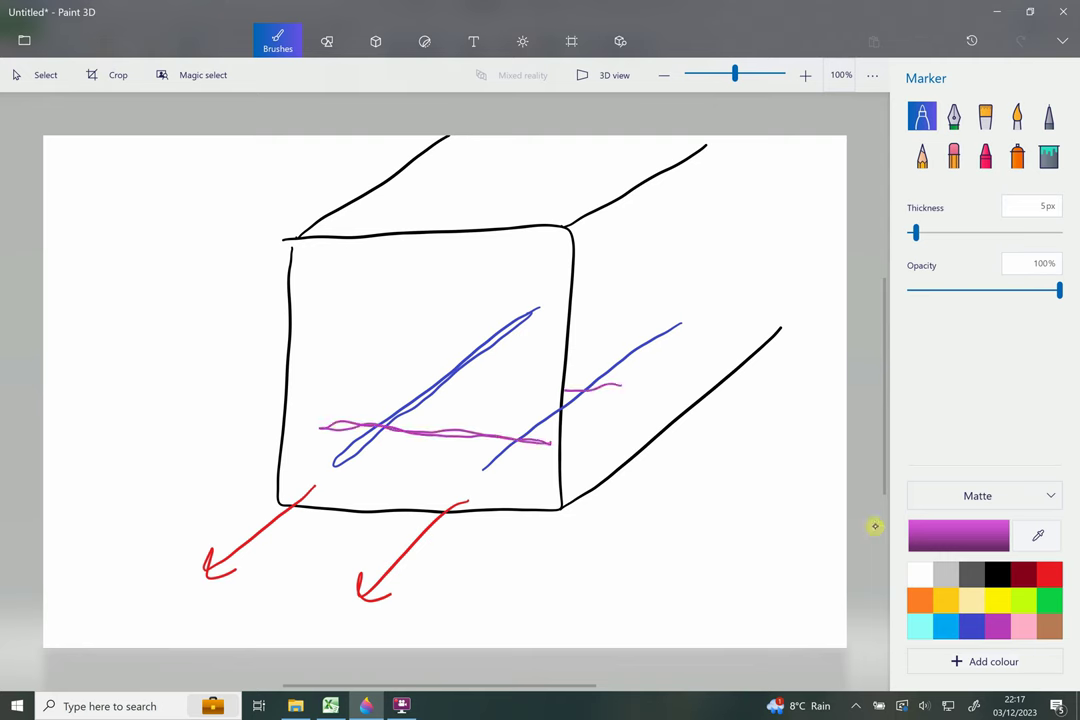
{"action": "left_click_drag", "start_coordinate": [564, 389], "coordinate": [365, 391]}
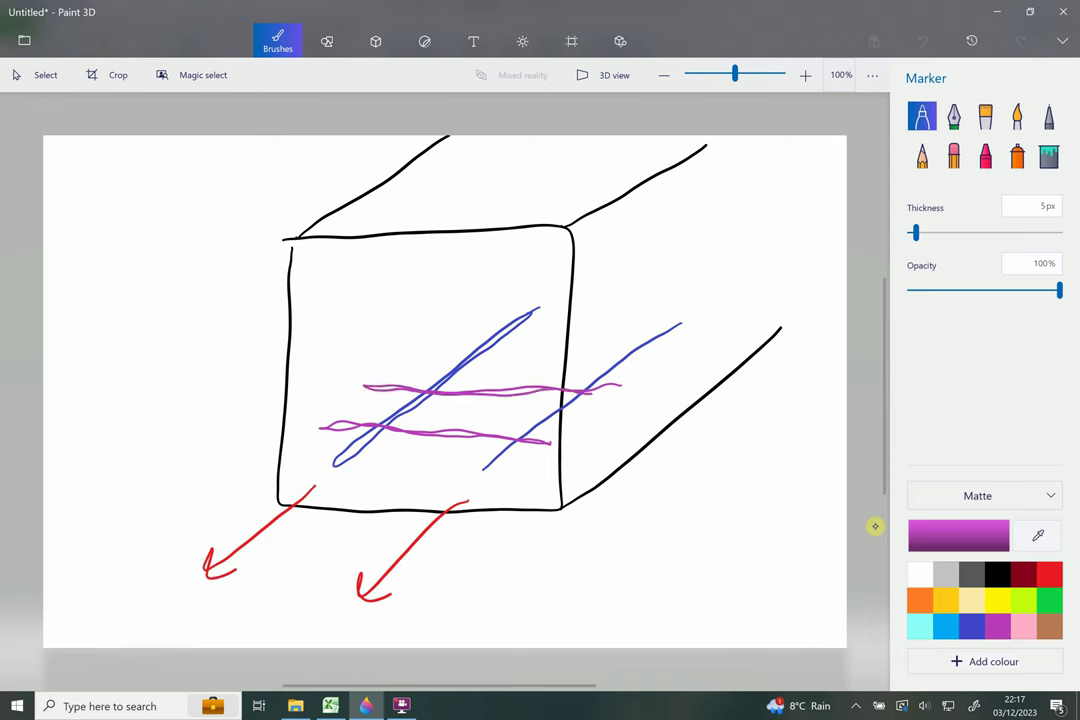
Mark the points where the transverse bars cross the longitudinal bars, highlighting them in red.
{"action": "left_click_drag", "start_coordinate": [607, 391], "coordinate": [572, 388]}
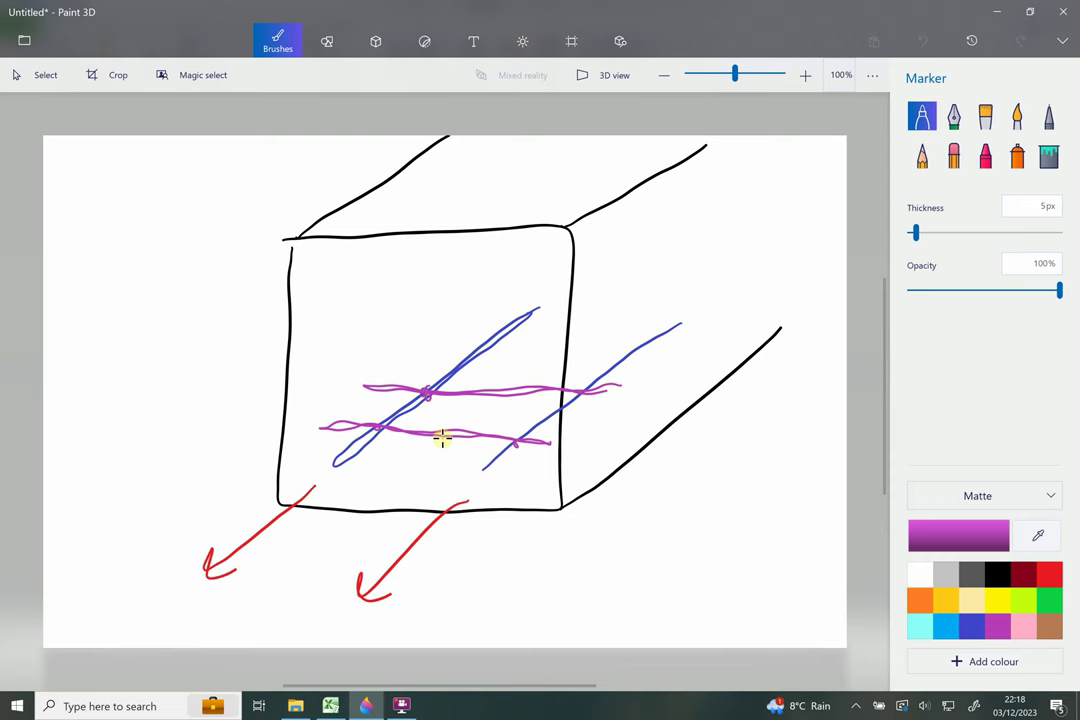
{"action": "left_click", "coordinate": [1046, 573]}
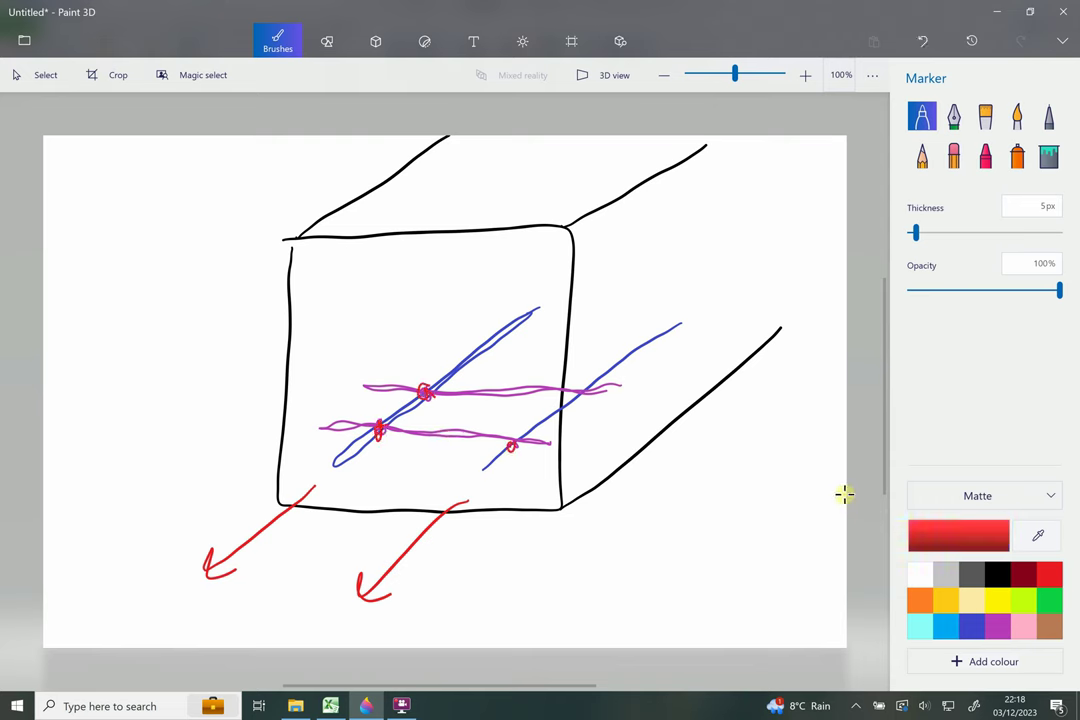
{"action": "left_click_drag", "start_coordinate": [584, 394], "coordinate": [576, 406]}
Return to Excel, review the section 4.2 transverse reinforcement inputs and open Figure 8.4 for the K factor.
{"action": "left_click", "coordinate": [330, 706]}
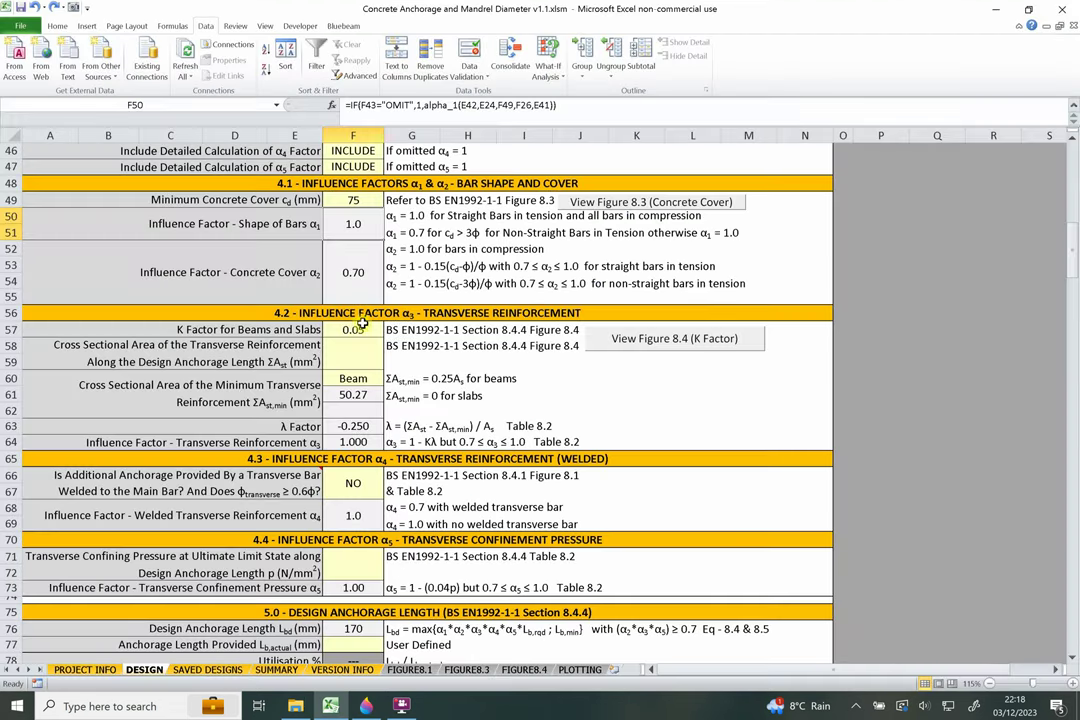
{"action": "left_click", "coordinate": [330, 312]}
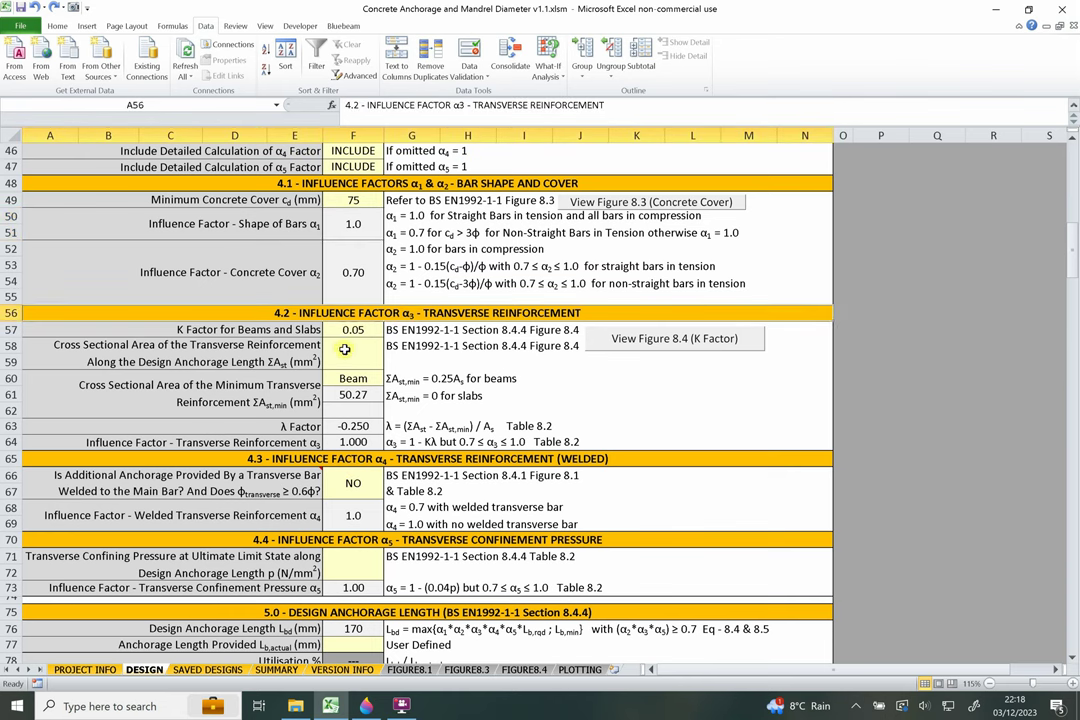
{"action": "left_click", "coordinate": [347, 349]}
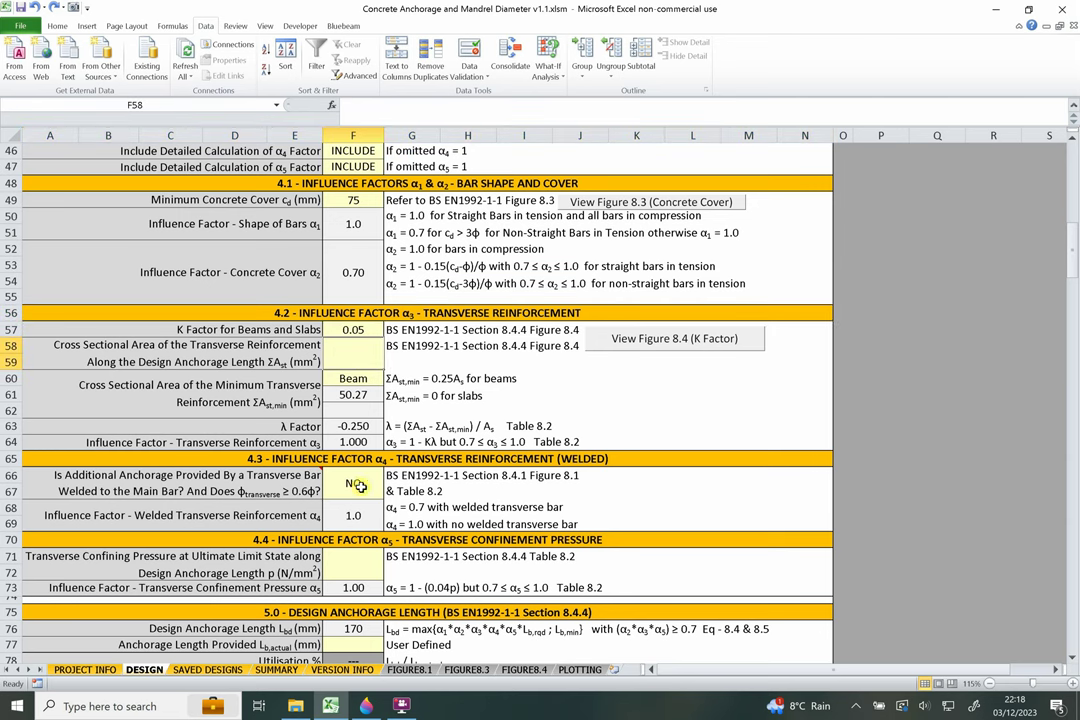
{"action": "left_click", "coordinate": [353, 330]}
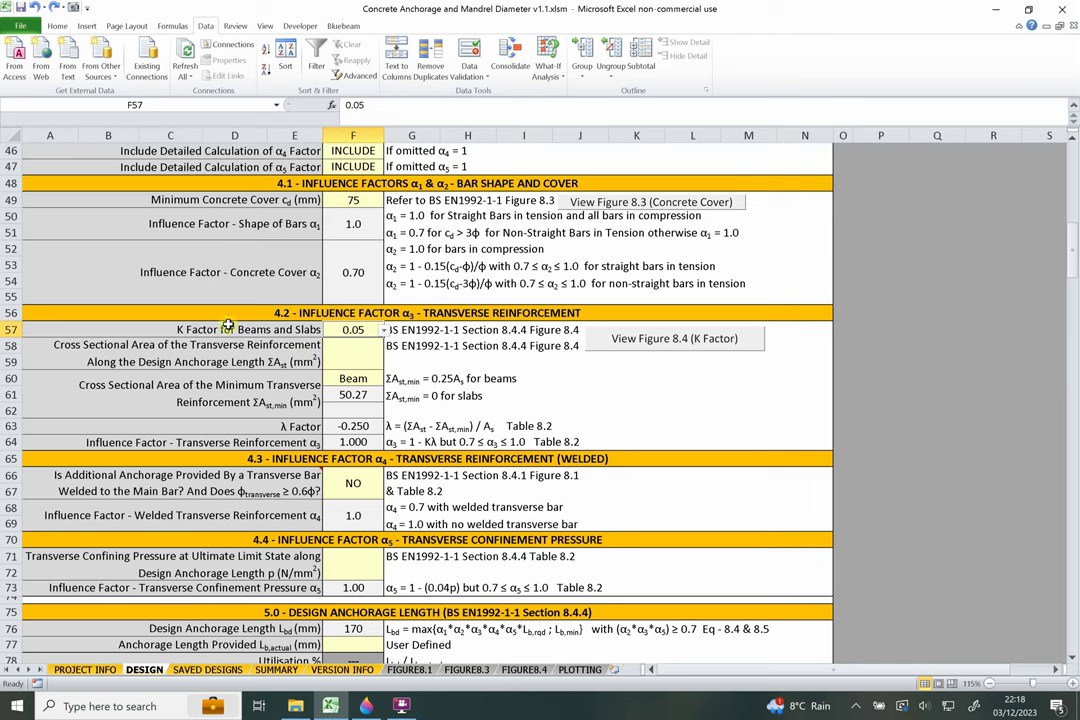
{"action": "left_click", "coordinate": [192, 330]}
{"action": "left_click", "coordinate": [369, 330]}
{"action": "left_click", "coordinate": [648, 341]}
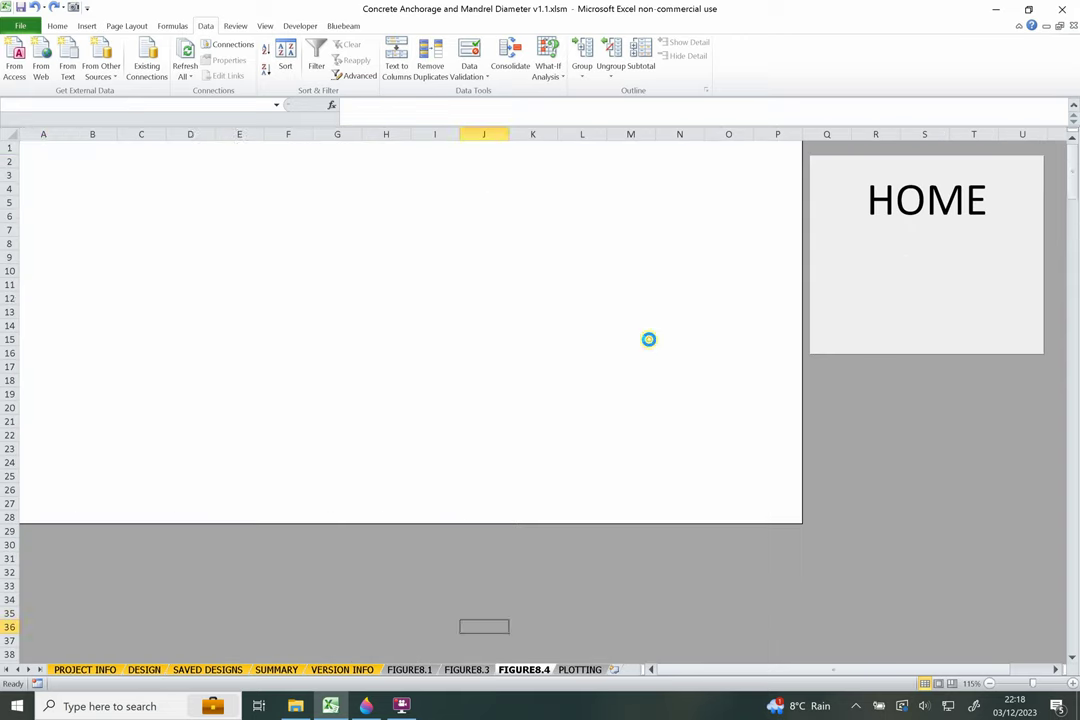
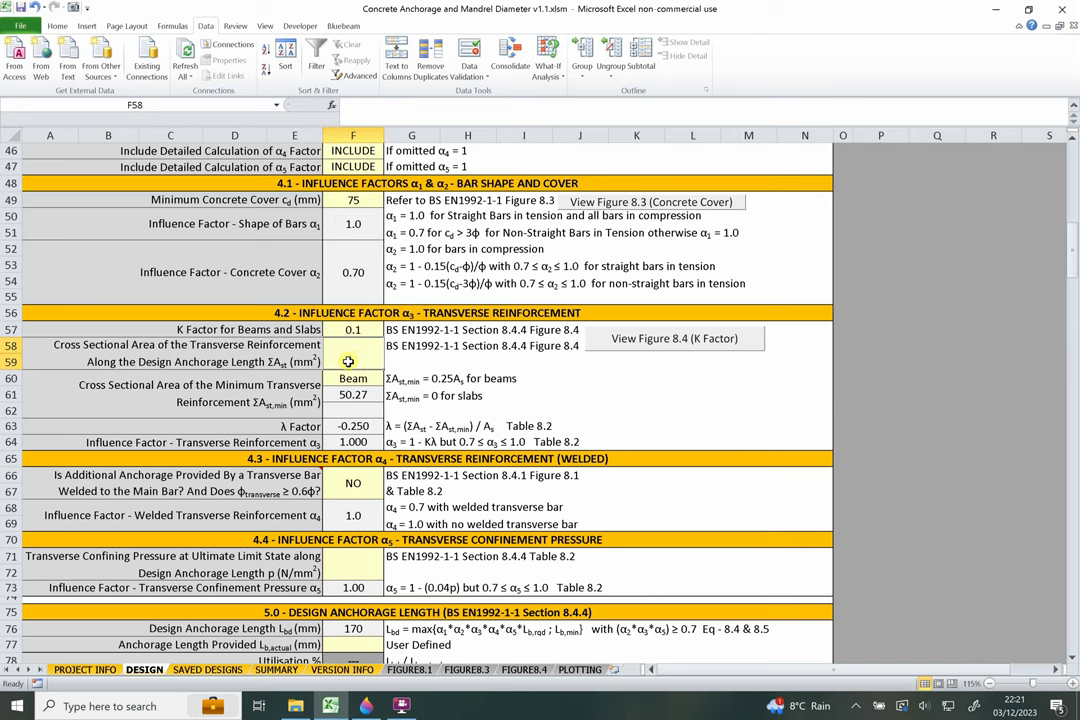
Enter 393 mm² as the cross-sectional area of the transverse reinforcement along the design anchorage length.
{"action": "left_click", "coordinate": [158, 352]}
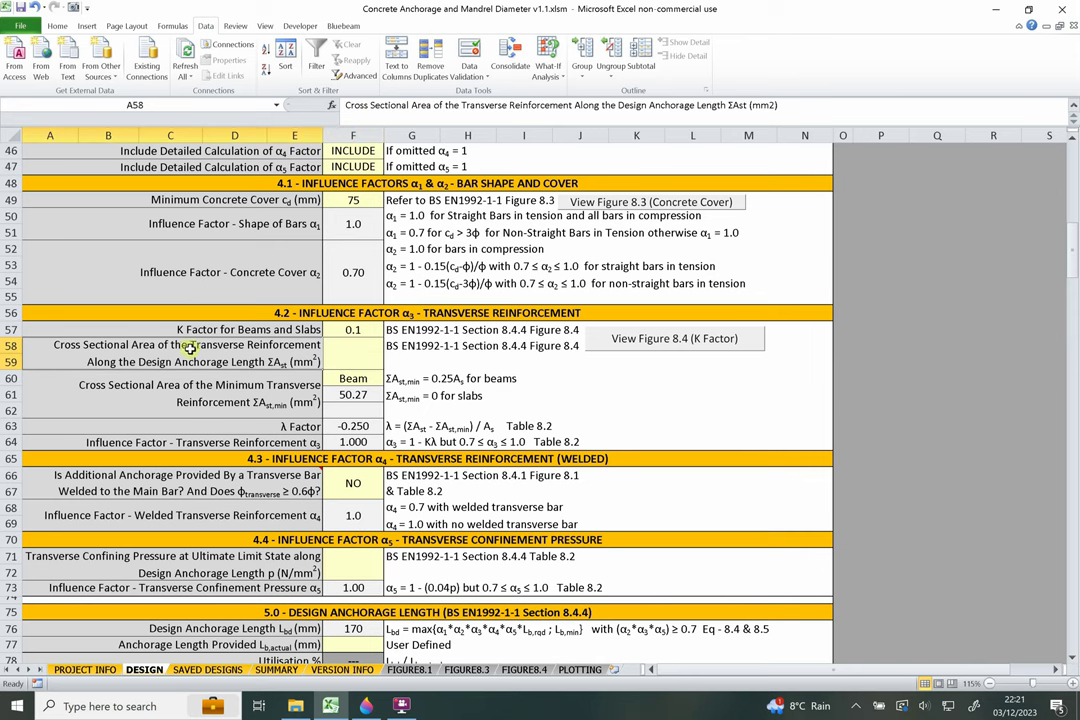
{"action": "left_click", "coordinate": [348, 359]}
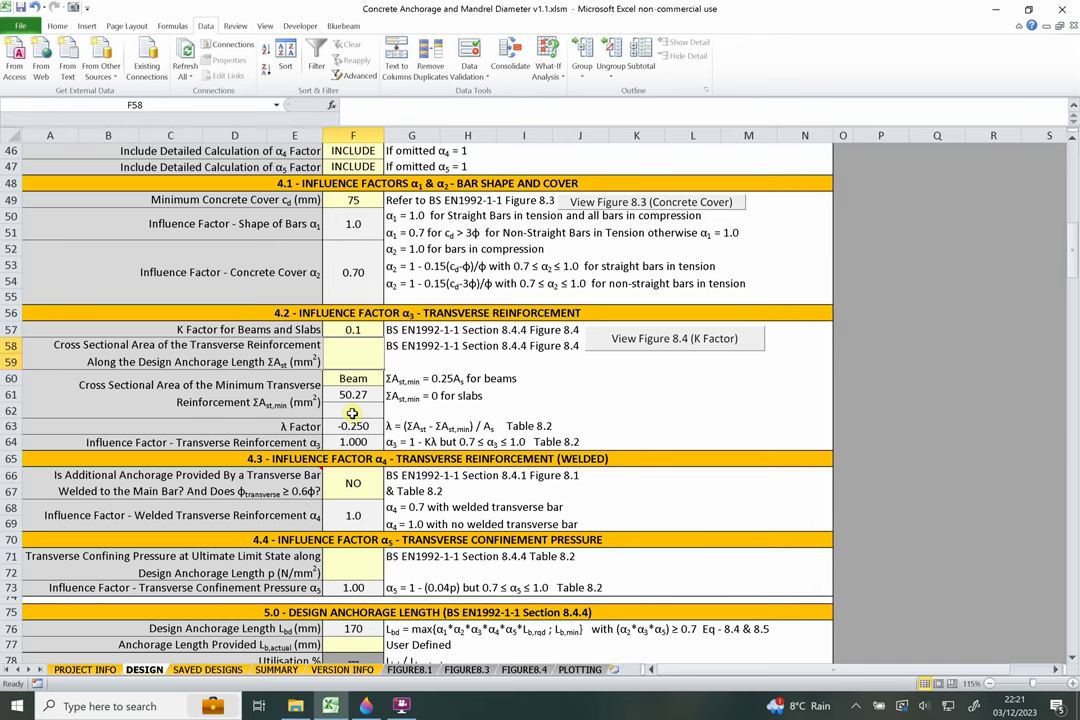
{"action": "type", "text": "393"}
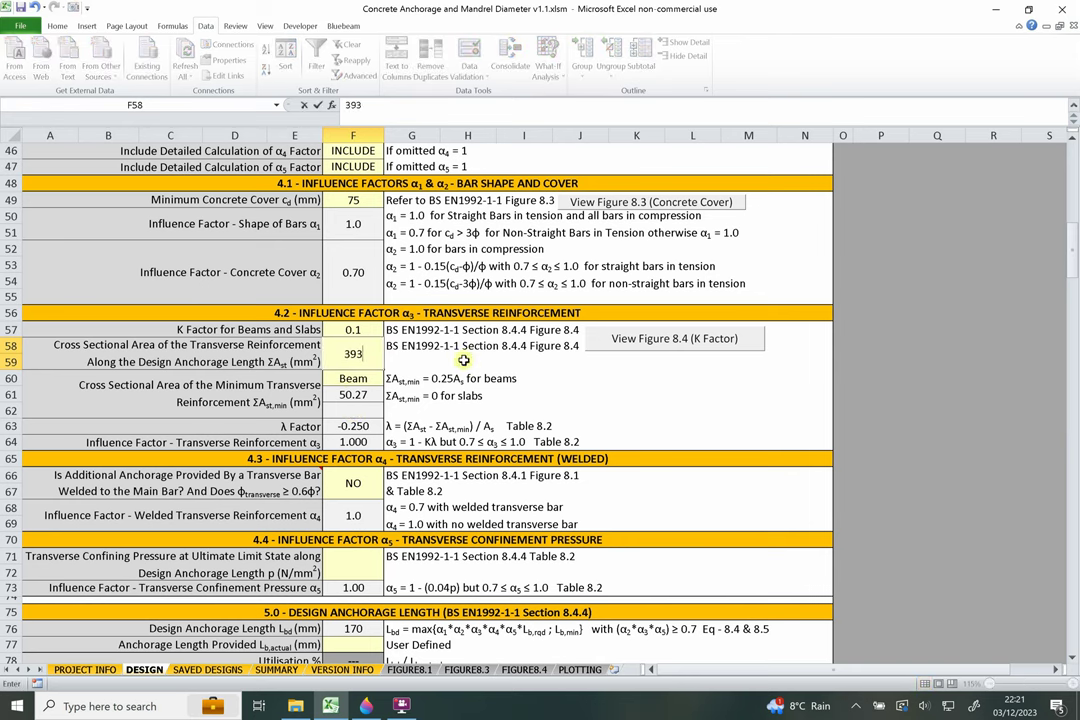
{"action": "key", "text": "Tab"}
Review the member type options for the minimum transverse reinforcement area and the λ and α3 factor calculations.
{"action": "left_click", "coordinate": [350, 378]}
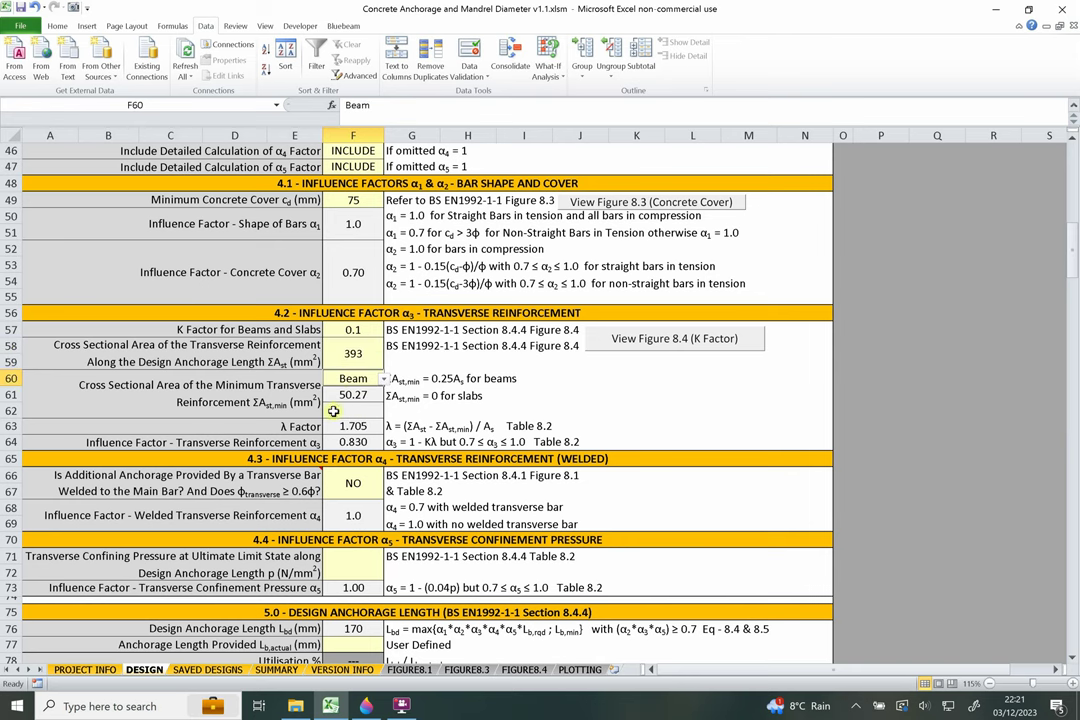
{"action": "left_click", "coordinate": [258, 392]}
{"action": "left_click", "coordinate": [345, 380]}
{"action": "left_click", "coordinate": [383, 378]}
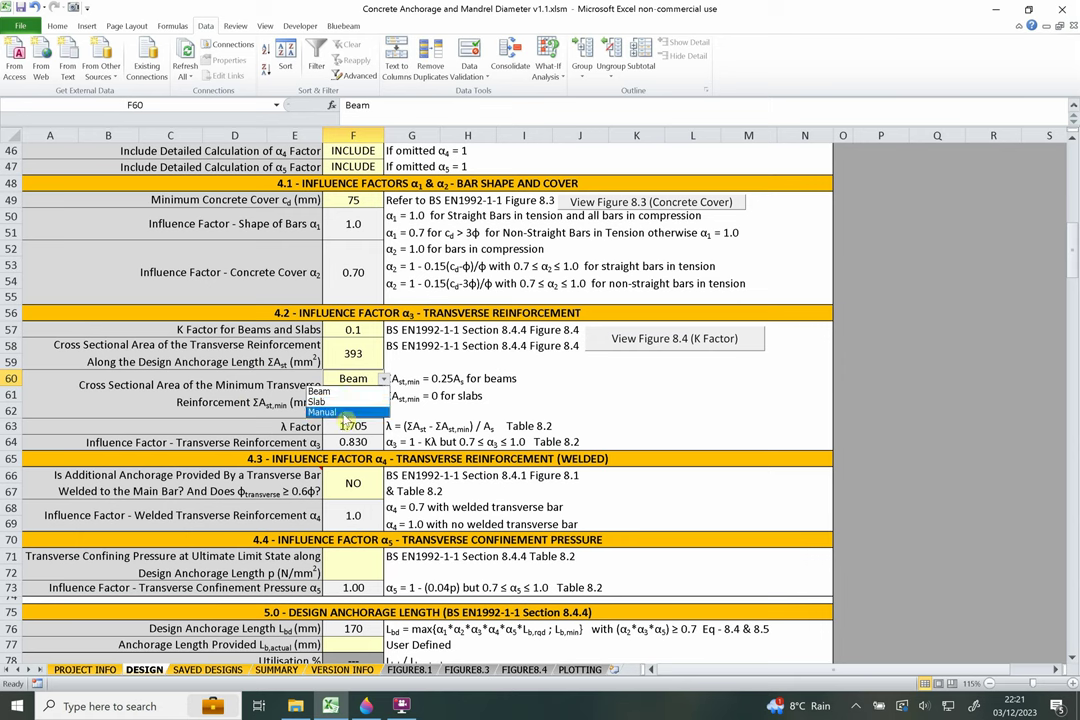
{"action": "left_click", "coordinate": [571, 397]}
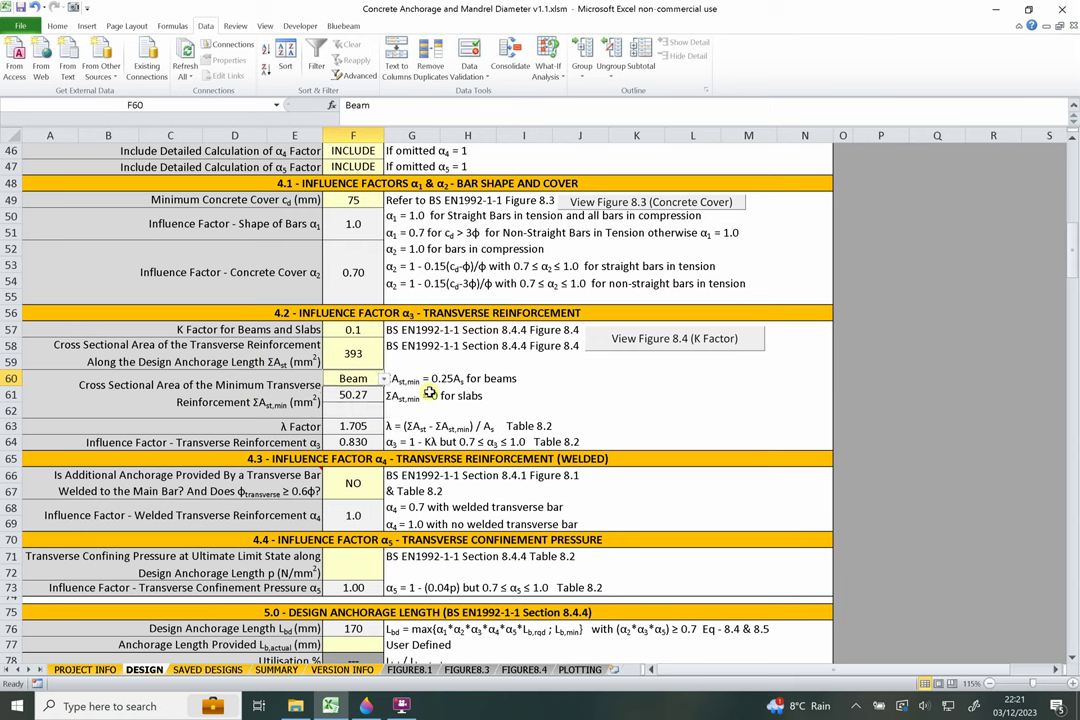
{"action": "left_click", "coordinate": [335, 410]}
{"action": "left_click", "coordinate": [353, 427]}
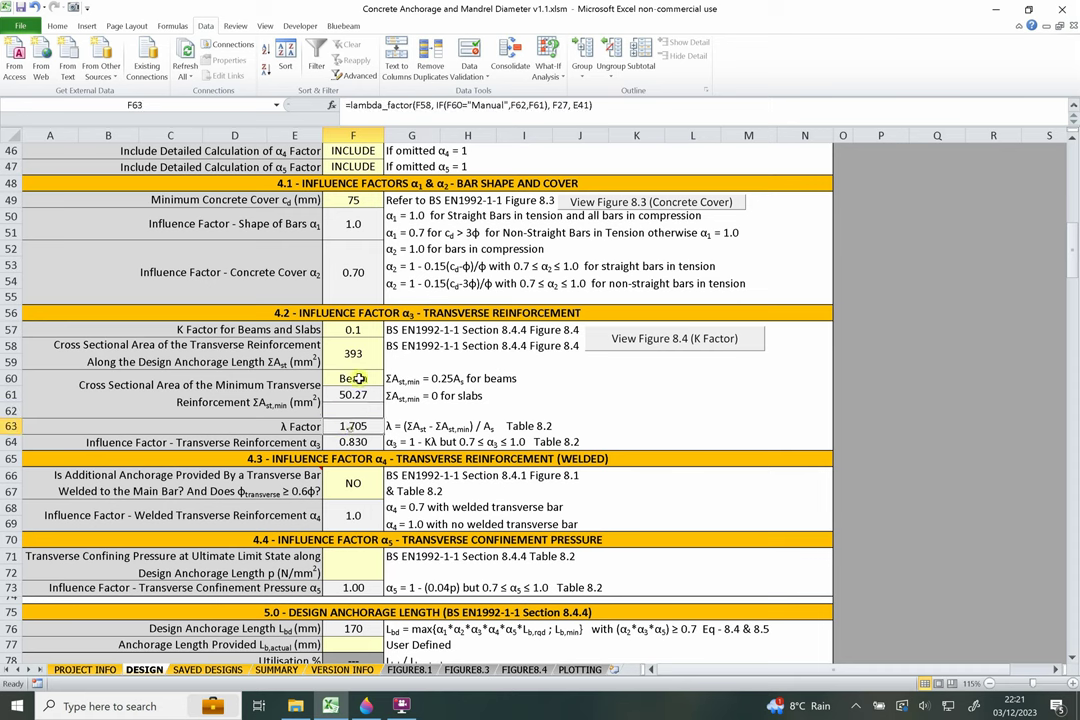
{"action": "left_click", "coordinate": [348, 441]}
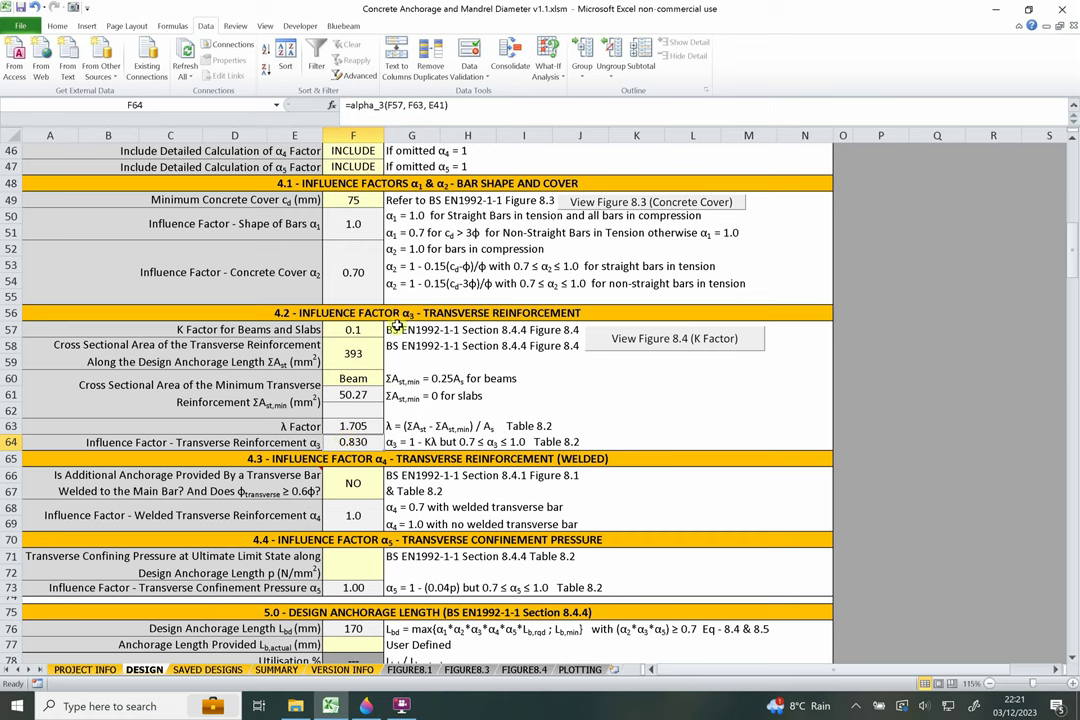
Select section 4.2, view Figure 8.4 for the K factor and return to the α3 result on the design sheet.
{"action": "left_click_drag", "start_coordinate": [362, 313], "coordinate": [345, 441]}
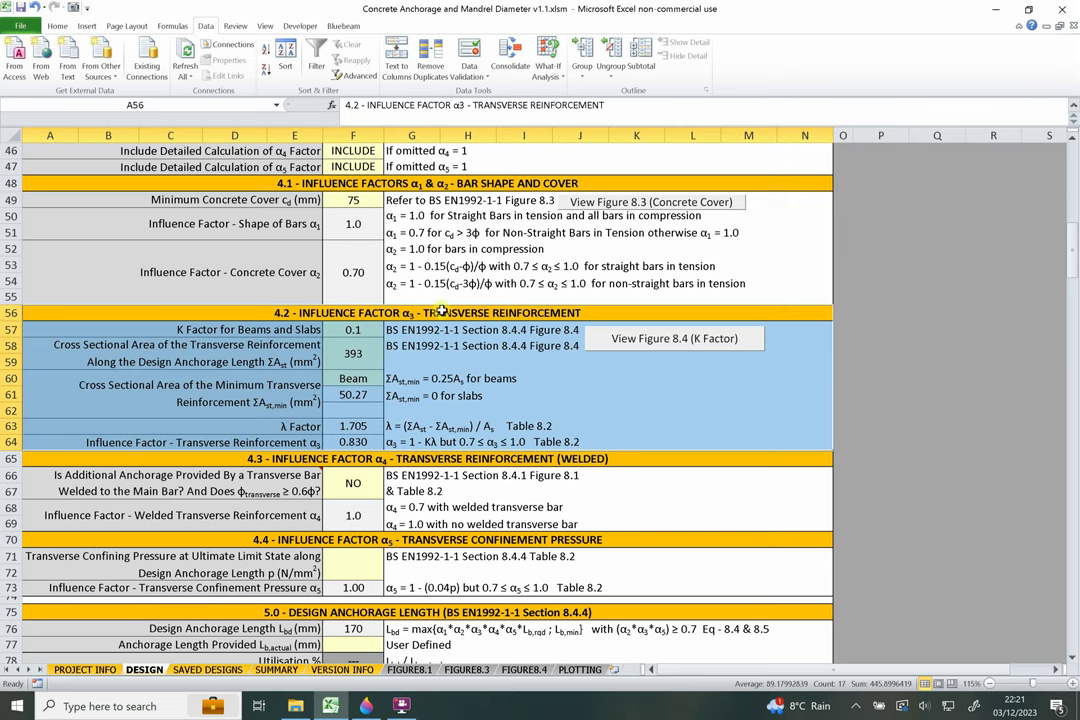
{"action": "left_click", "coordinate": [632, 350]}
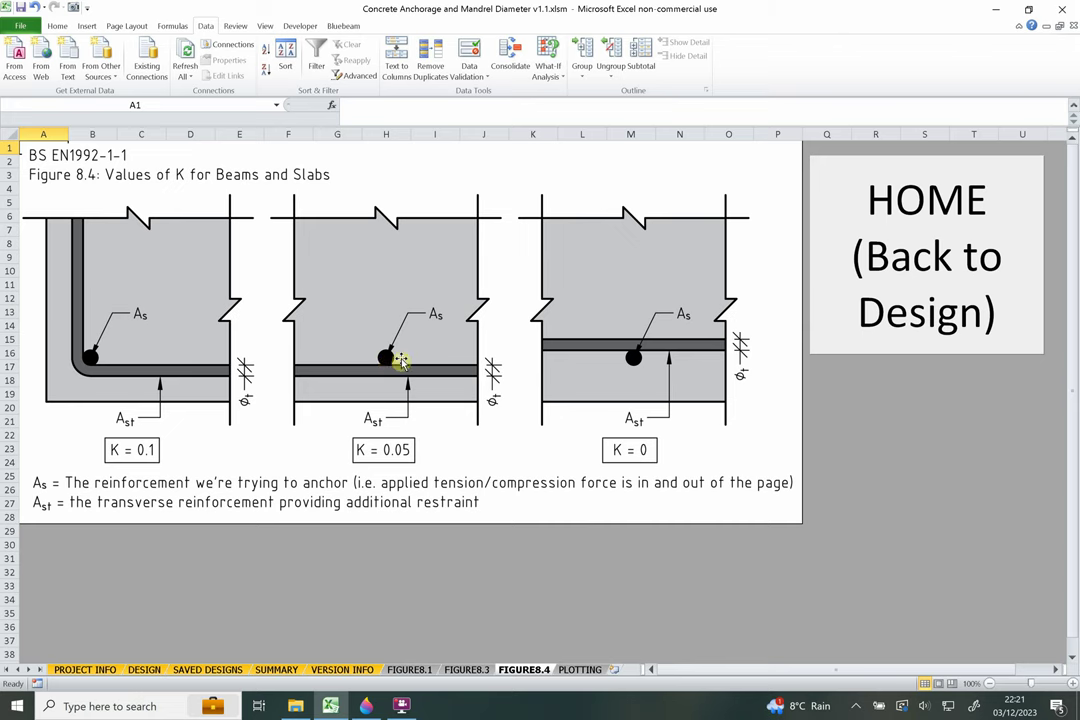
{"action": "left_click", "coordinate": [940, 281]}
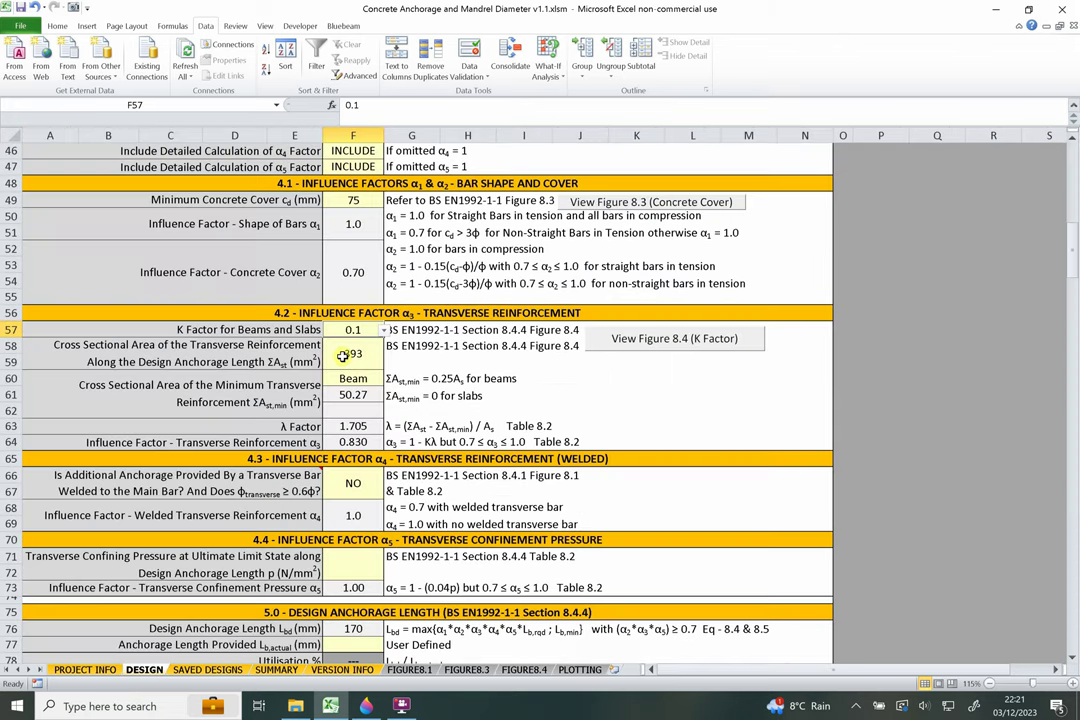
{"action": "left_click", "coordinate": [353, 441]}
Open the choices for whether a transverse bar welded to the main bar provides additional anchorage in section 4.3.
{"action": "left_click", "coordinate": [355, 483]}
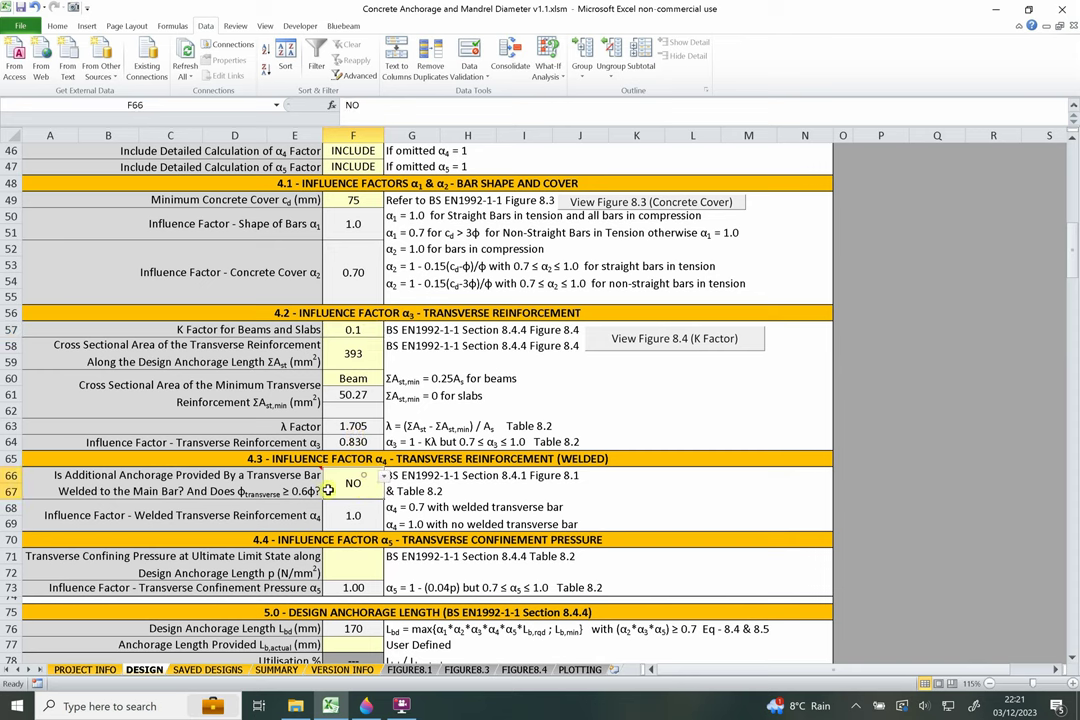
{"action": "left_click", "coordinate": [392, 477]}
{"action": "left_click", "coordinate": [355, 482]}
{"action": "left_click", "coordinate": [385, 476]}
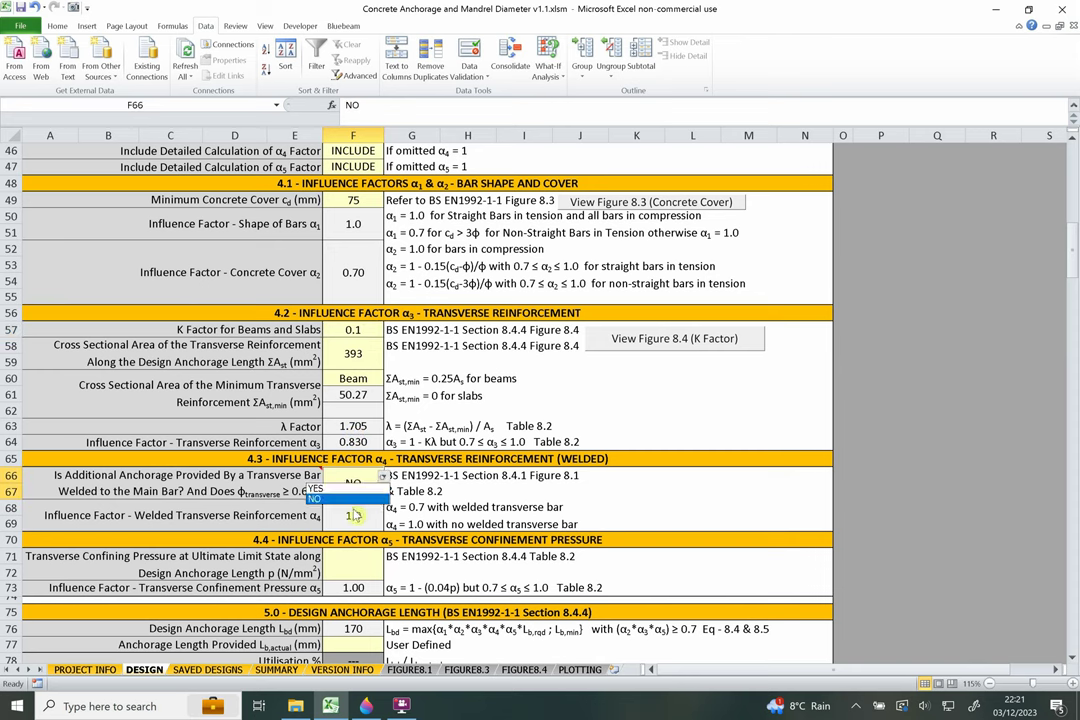
Set the additional anchorage by welded transverse bar answer to YES and select its question cell.
{"action": "left_click", "coordinate": [345, 489]}
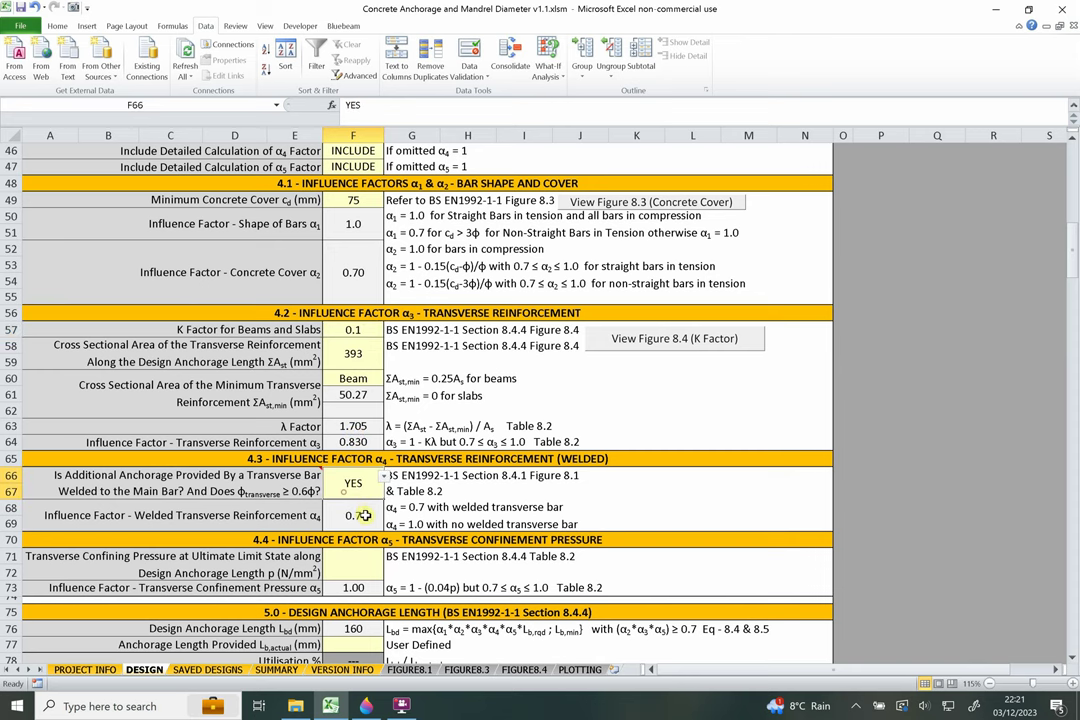
{"action": "left_click", "coordinate": [250, 483]}
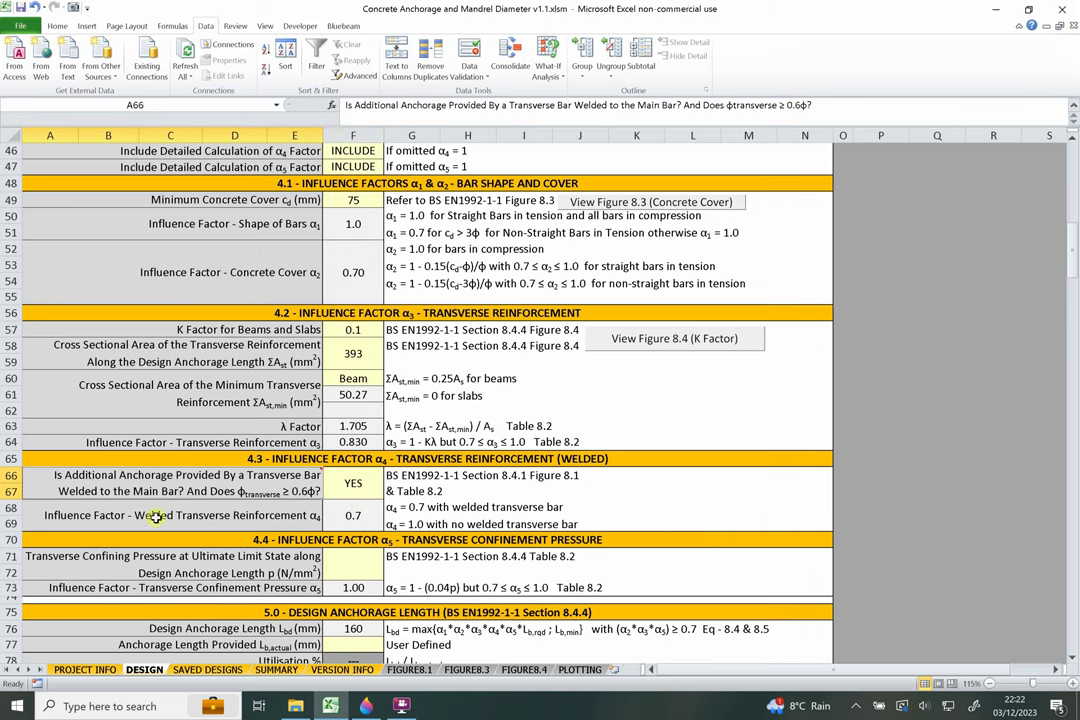
{"action": "mouse_move", "coordinate": [290, 492]}
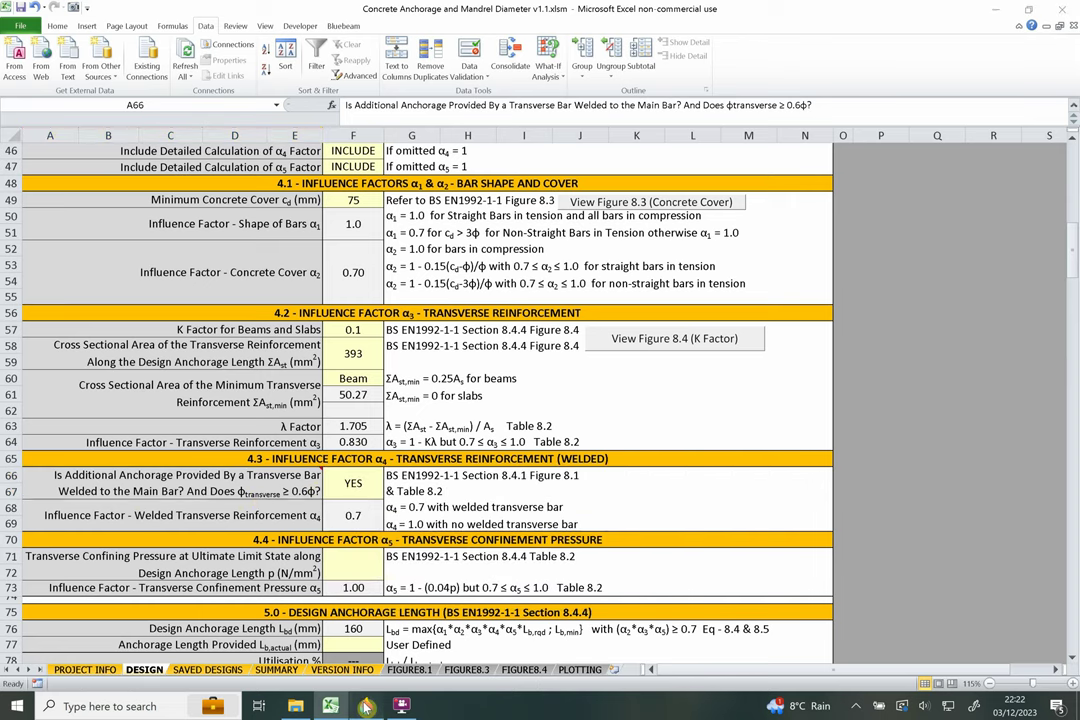
Switch to Paint 3D and start a new blank drawing, discarding the unsaved sketch.
{"action": "key", "text": "alt+Tab"}
{"action": "key", "text": "ctrl+n"}
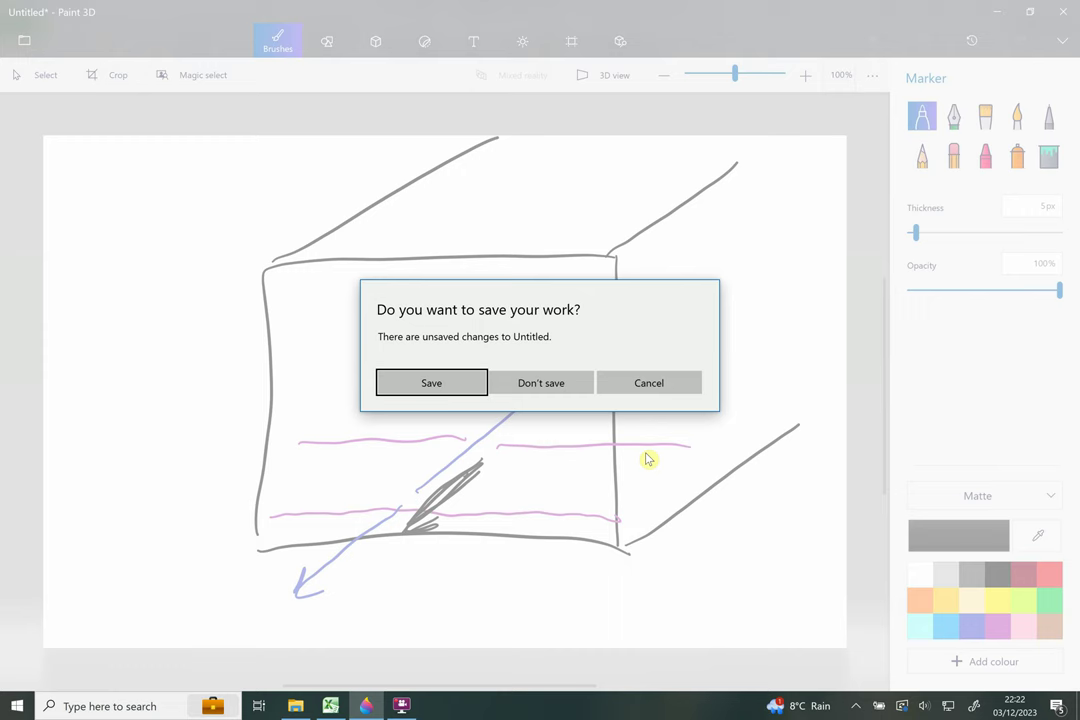
{"action": "left_click", "coordinate": [557, 379]}
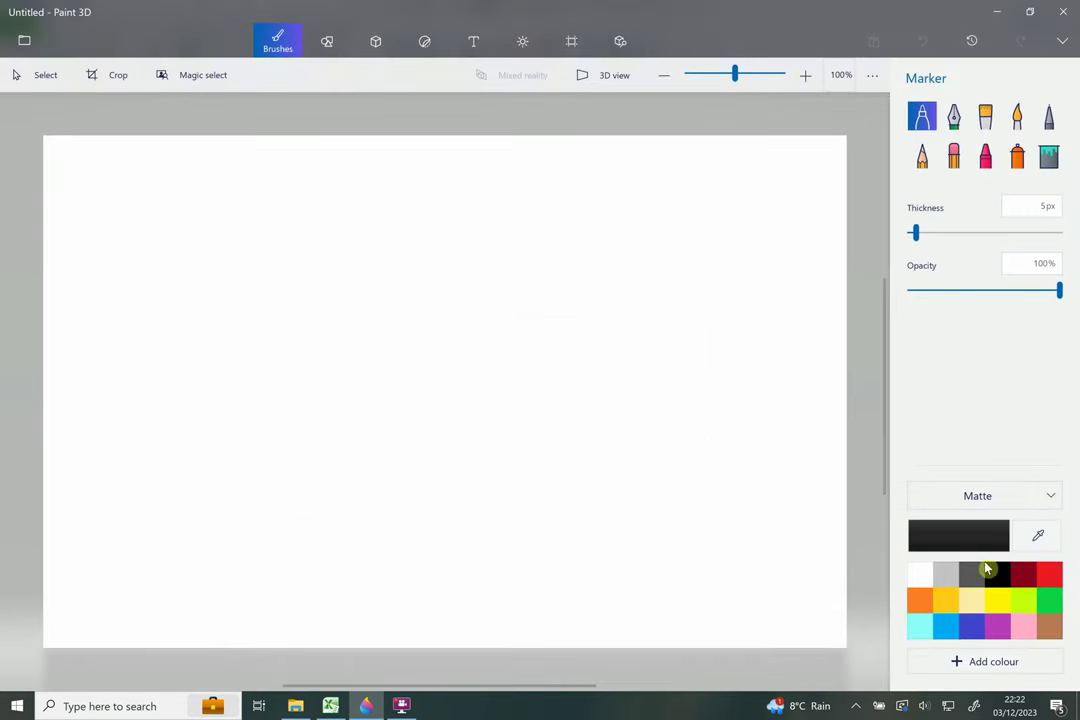
Sketch a black rectangular section containing a small bar circle with a diameter dimension labelled d.
{"action": "left_click_drag", "start_coordinate": [596, 244], "coordinate": [599, 515]}
{"action": "mouse_move", "coordinate": [588, 244]}
{"action": "left_mouse_down"}
{"action": "mouse_move", "coordinate": [410, 243]}
{"action": "mouse_move", "coordinate": [232, 328]}
{"action": "mouse_move", "coordinate": [242, 545]}
{"action": "left_mouse_up"}
{"action": "left_click_drag", "start_coordinate": [599, 519], "coordinate": [252, 537]}
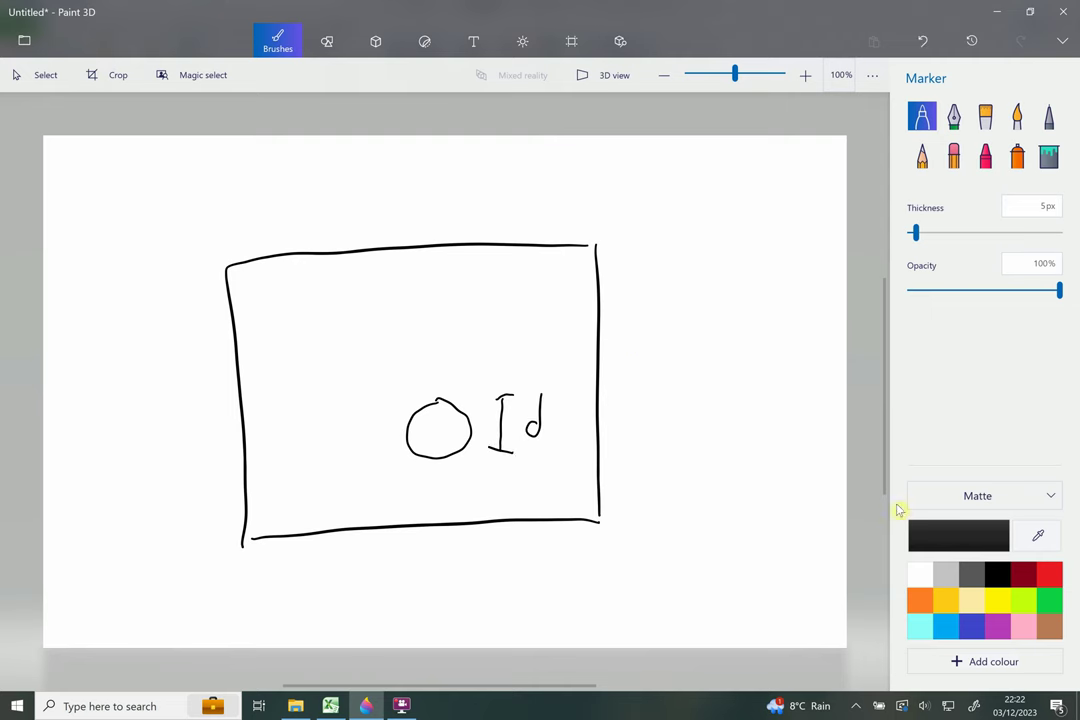
Draw a blue transverse bar as two lines beneath the circle and label its diameter d2.
{"action": "left_click", "coordinate": [982, 626]}
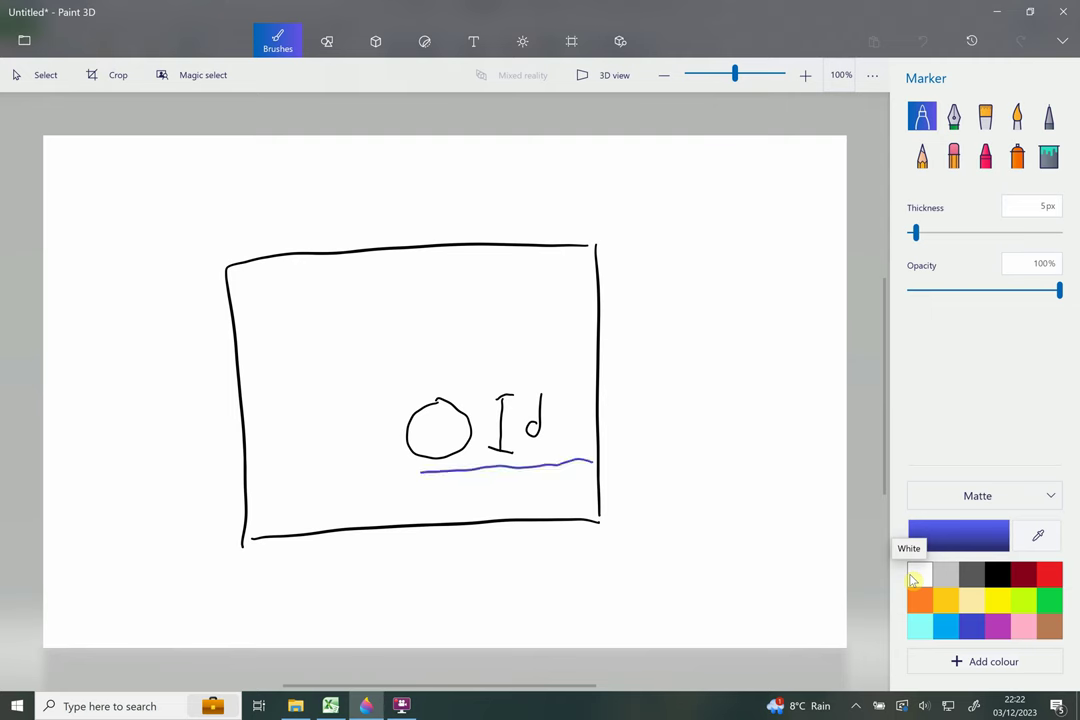
{"action": "left_click_drag", "start_coordinate": [420, 471], "coordinate": [288, 476]}
{"action": "left_click_drag", "start_coordinate": [592, 490], "coordinate": [290, 504]}
{"action": "left_click_drag", "start_coordinate": [626, 459], "coordinate": [637, 458]}
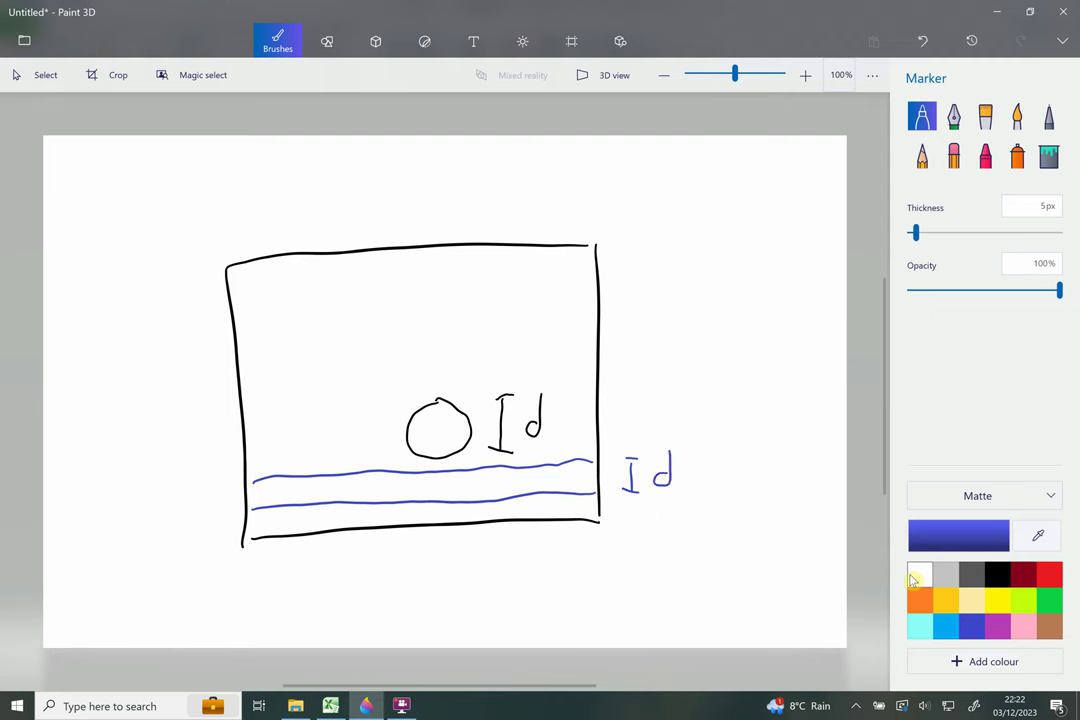
{"action": "left_click_drag", "start_coordinate": [690, 484], "coordinate": [702, 498]}
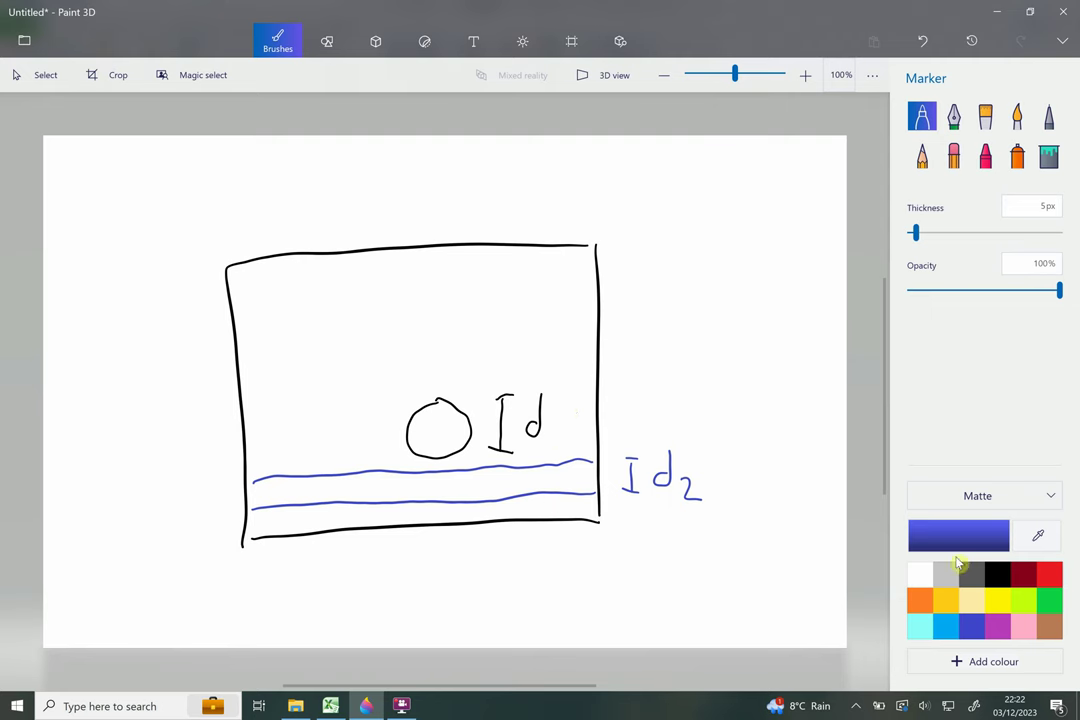
Undo the blue bar and its d2 label, and redraw a thinner blue transverse bar directly beneath the circle.
{"action": "key", "text": "ctrl+z"}
{"action": "key", "text": "ctrl+z"}
{"action": "key", "text": "ctrl+z"}
{"action": "key", "text": "ctrl+z"}
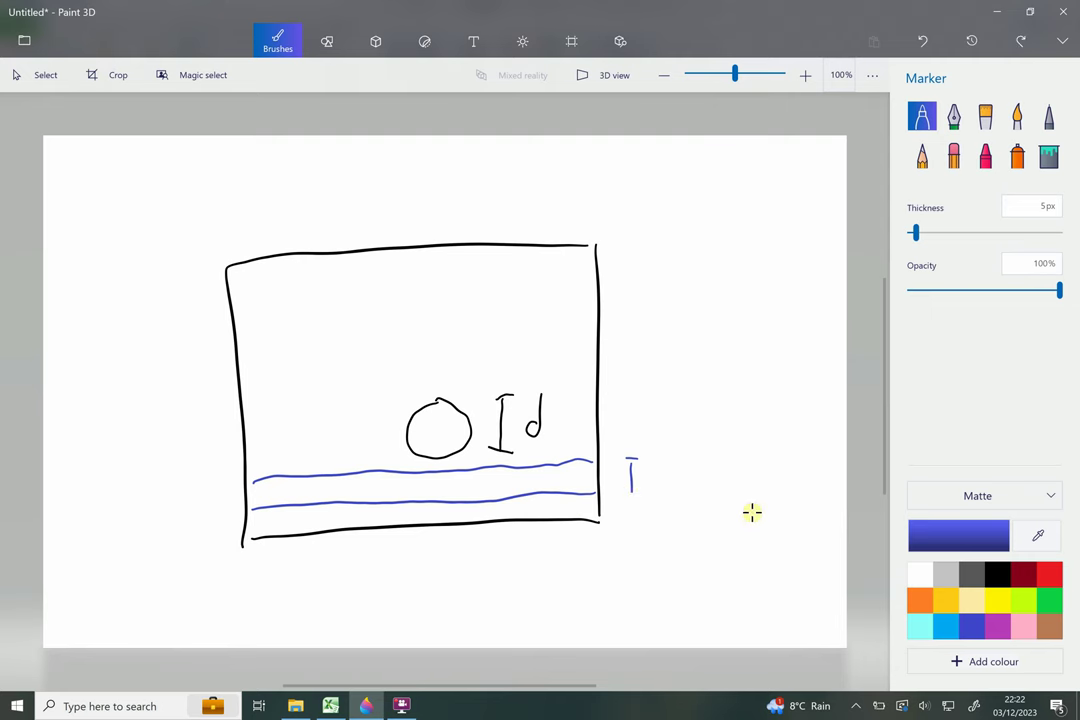
{"action": "key", "text": "ctrl+z"}
{"action": "key", "text": "ctrl+z"}
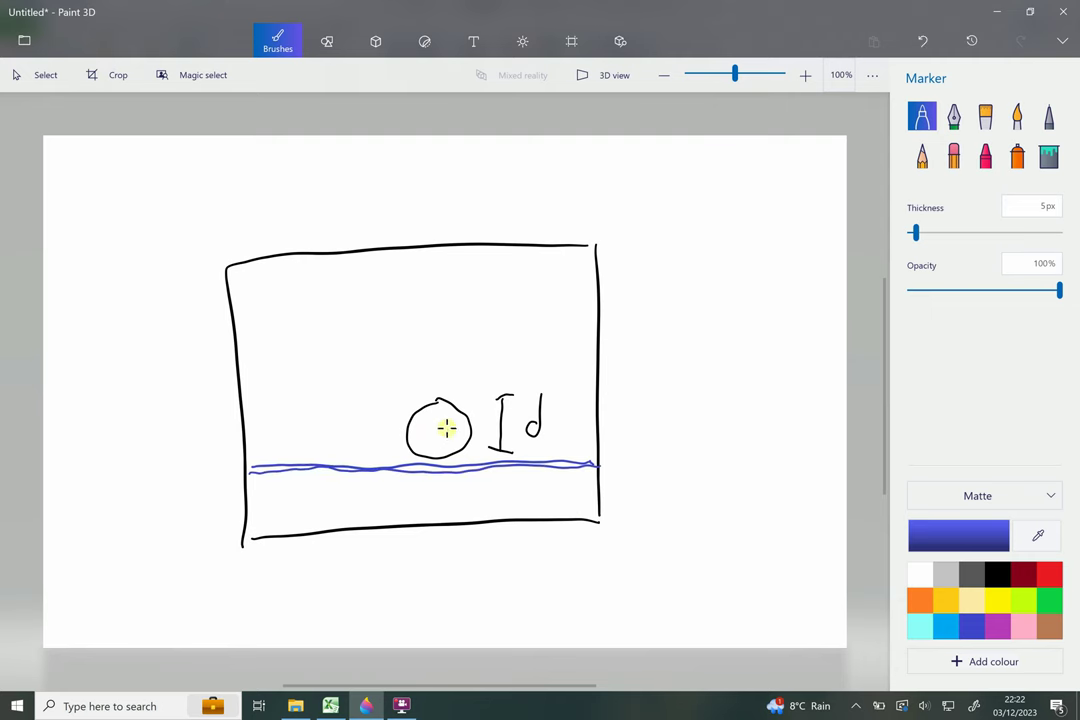
Switch to Excel and compare the welded transverse bar question and answer with the sketch, then examine the sections below.
{"action": "left_click", "coordinate": [330, 706]}
{"action": "mouse_move", "coordinate": [258, 484]}
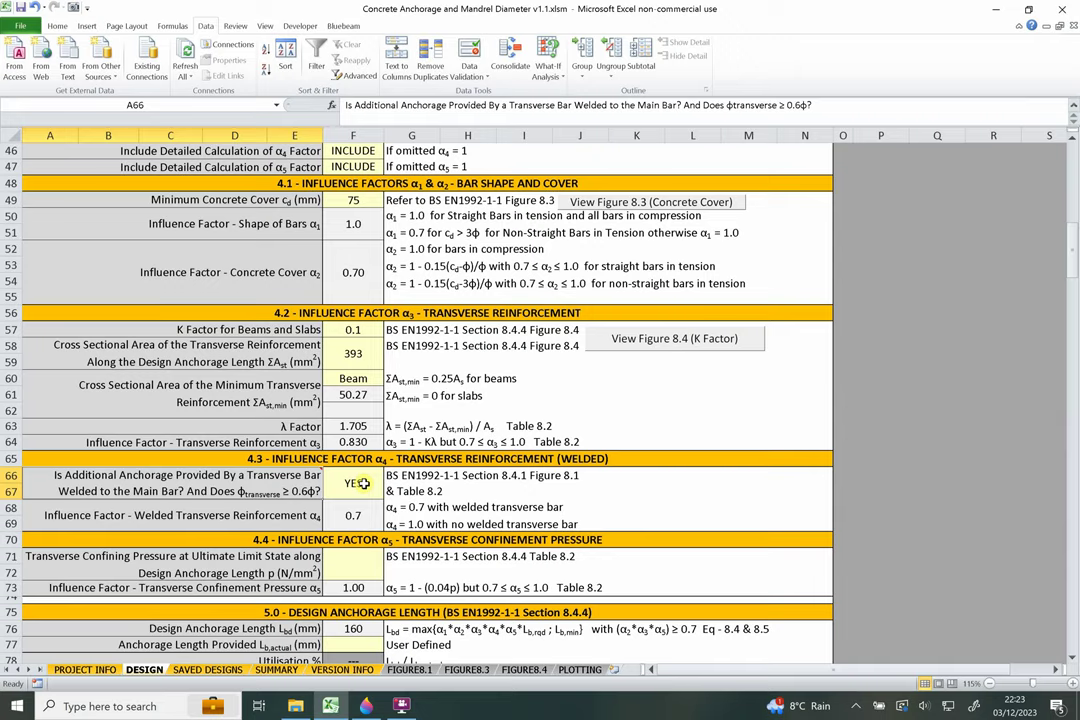
{"action": "left_click", "coordinate": [366, 706]}
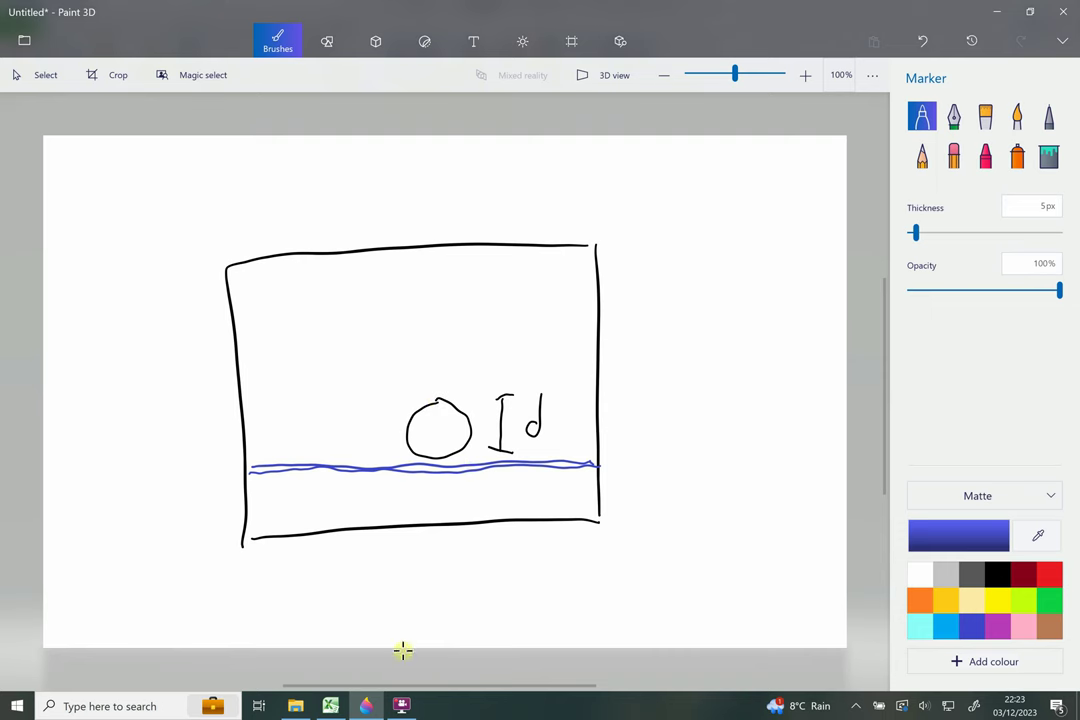
{"action": "left_click", "coordinate": [330, 705]}
{"action": "left_click", "coordinate": [357, 486]}
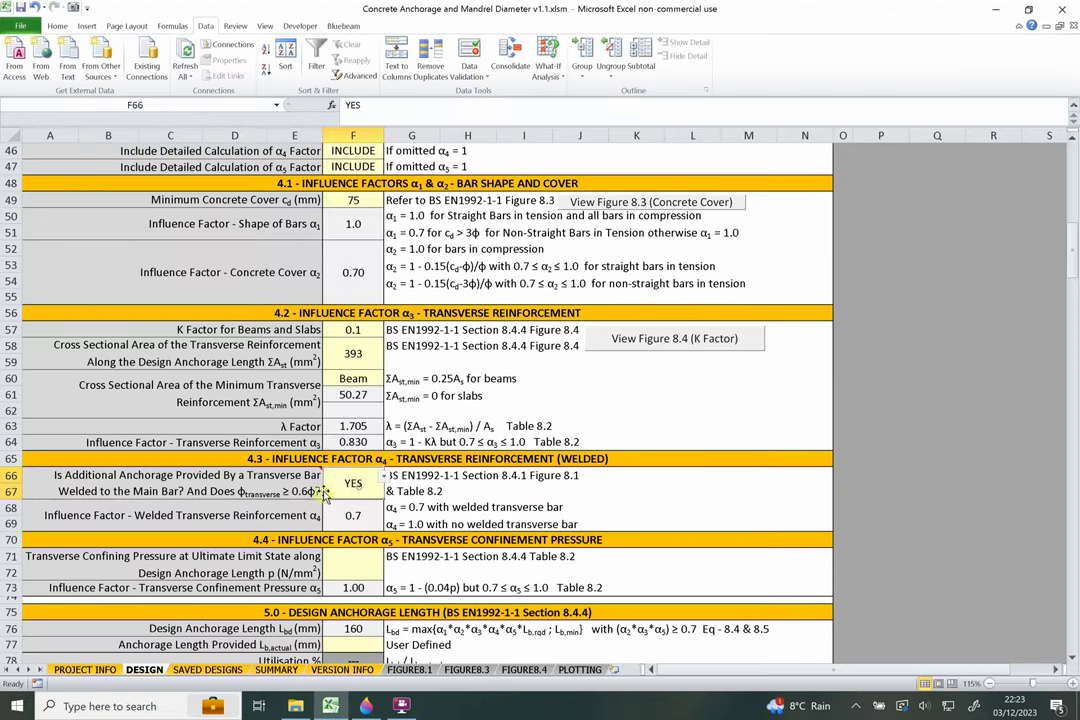
{"action": "scroll", "coordinate": [357, 486], "scroll_direction": "down", "scroll_amount": 1}
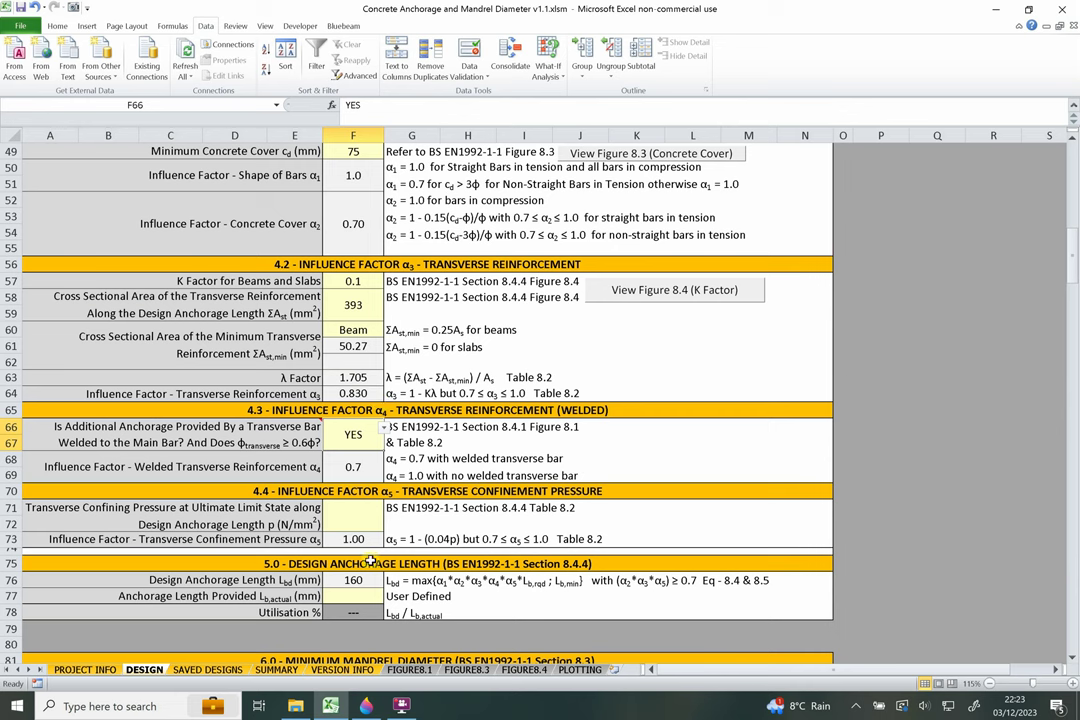
Switch to Paint 3D and undo the blue transverse bar and the d dimension beside the circle.
{"action": "left_click", "coordinate": [366, 705]}
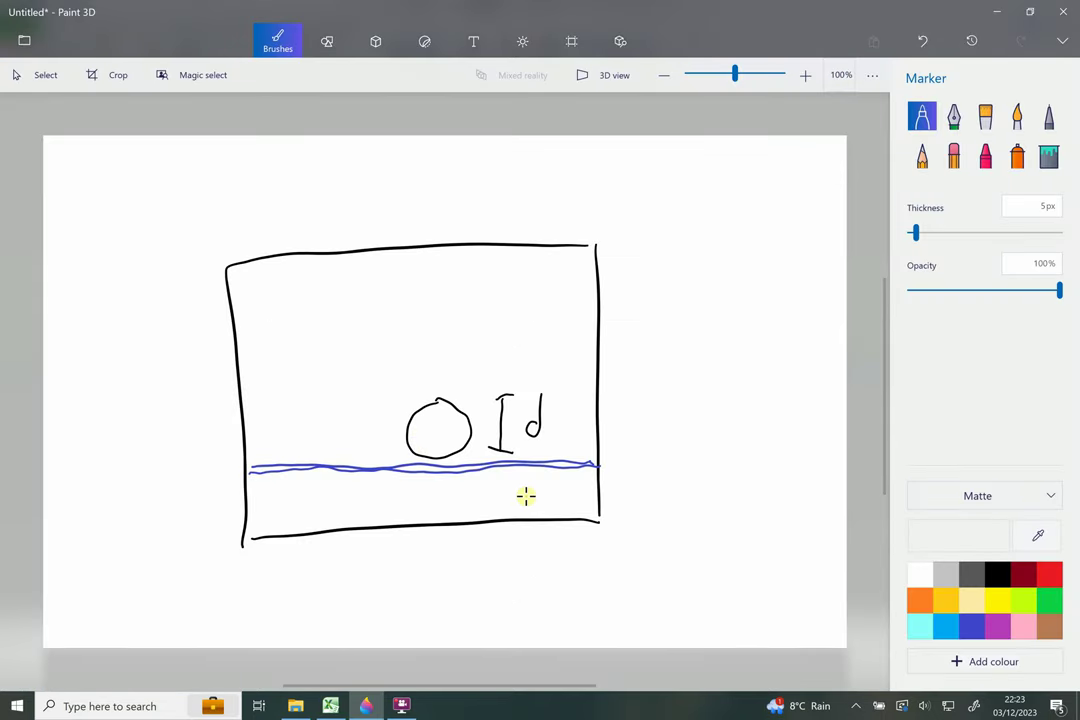
{"action": "key", "text": "ctrl+z"}
{"action": "key", "text": "ctrl+z"}
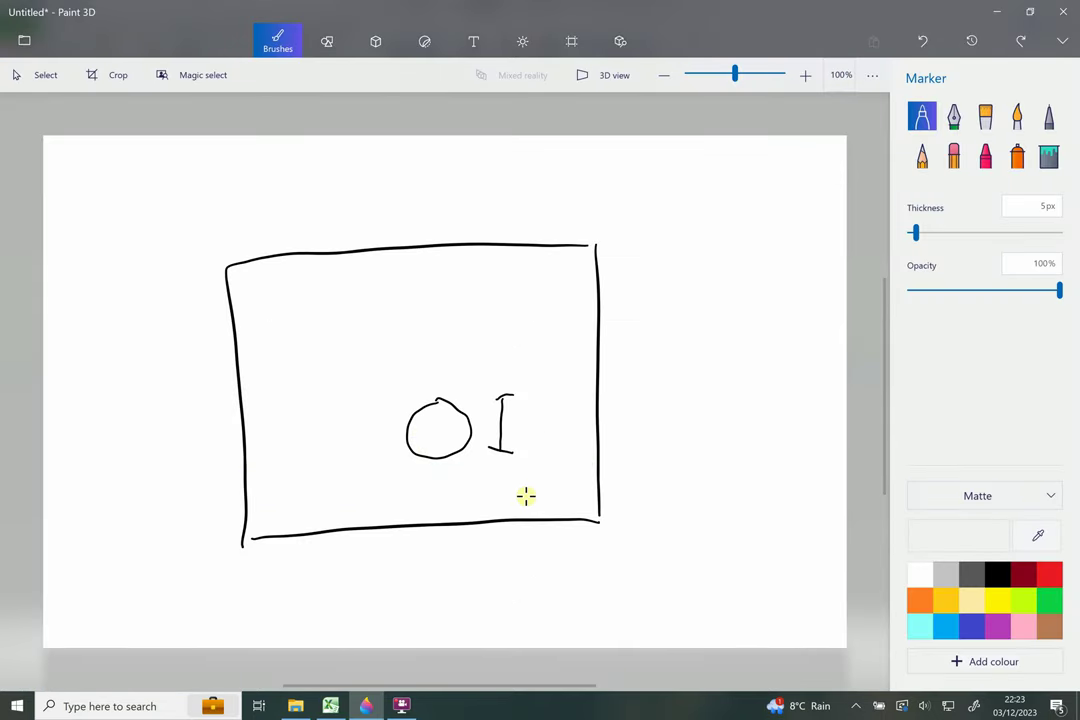
{"action": "key", "text": "ctrl+z"}
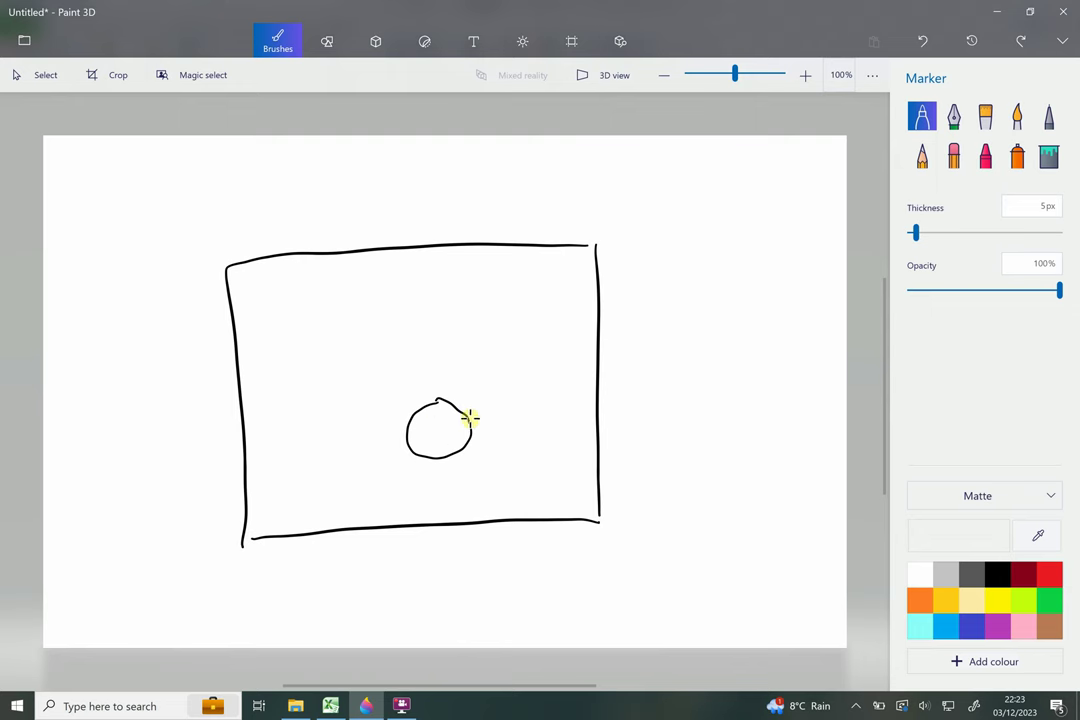
Draw two black upward arrows entering the rectangle through its lower edge, on either side of the circle.
{"action": "left_click", "coordinate": [1000, 574]}
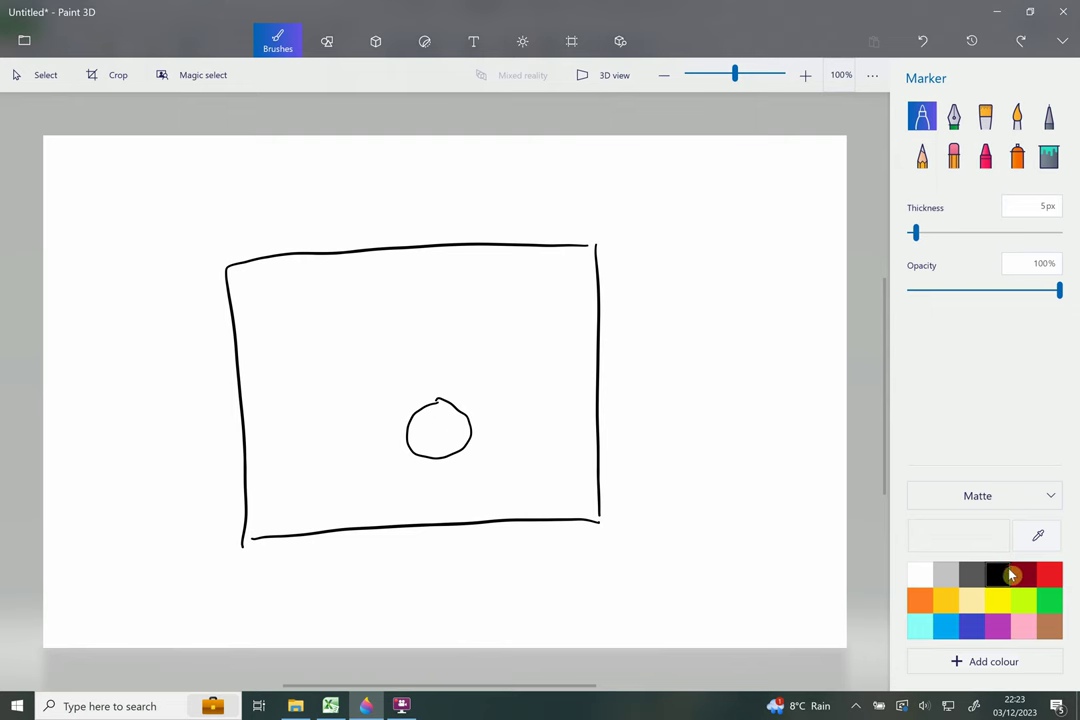
{"action": "left_click_drag", "start_coordinate": [505, 595], "coordinate": [518, 428]}
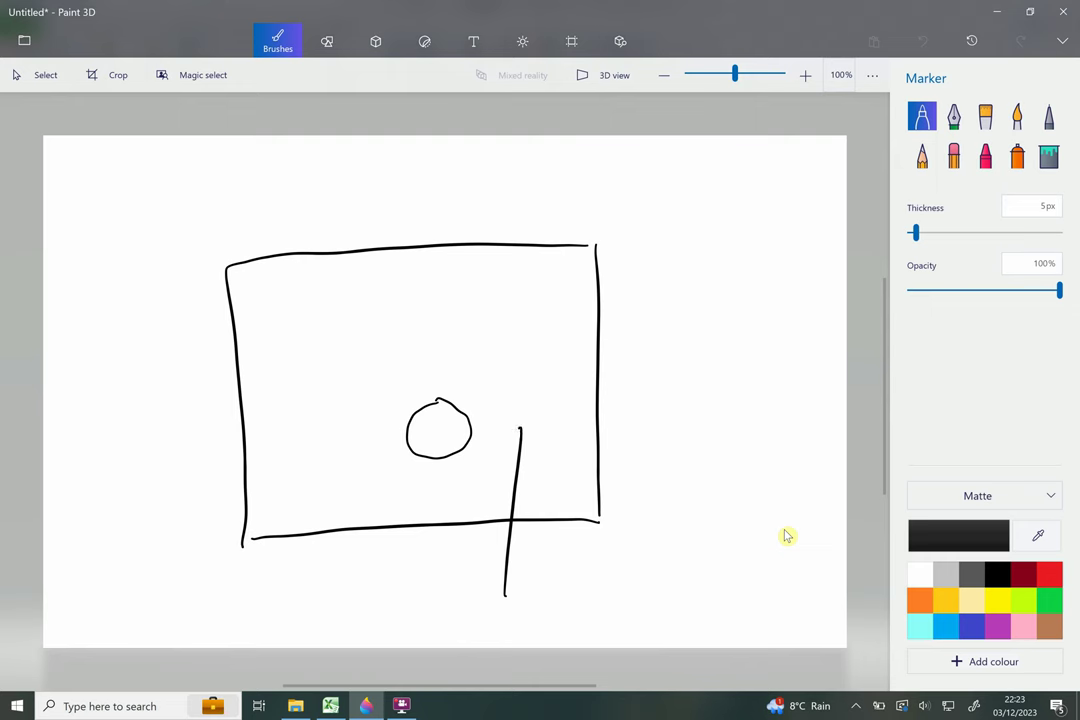
{"action": "left_click_drag", "start_coordinate": [492, 468], "coordinate": [541, 462]}
{"action": "left_click_drag", "start_coordinate": [336, 588], "coordinate": [340, 445]}
{"action": "left_click_drag", "start_coordinate": [321, 492], "coordinate": [370, 476]}
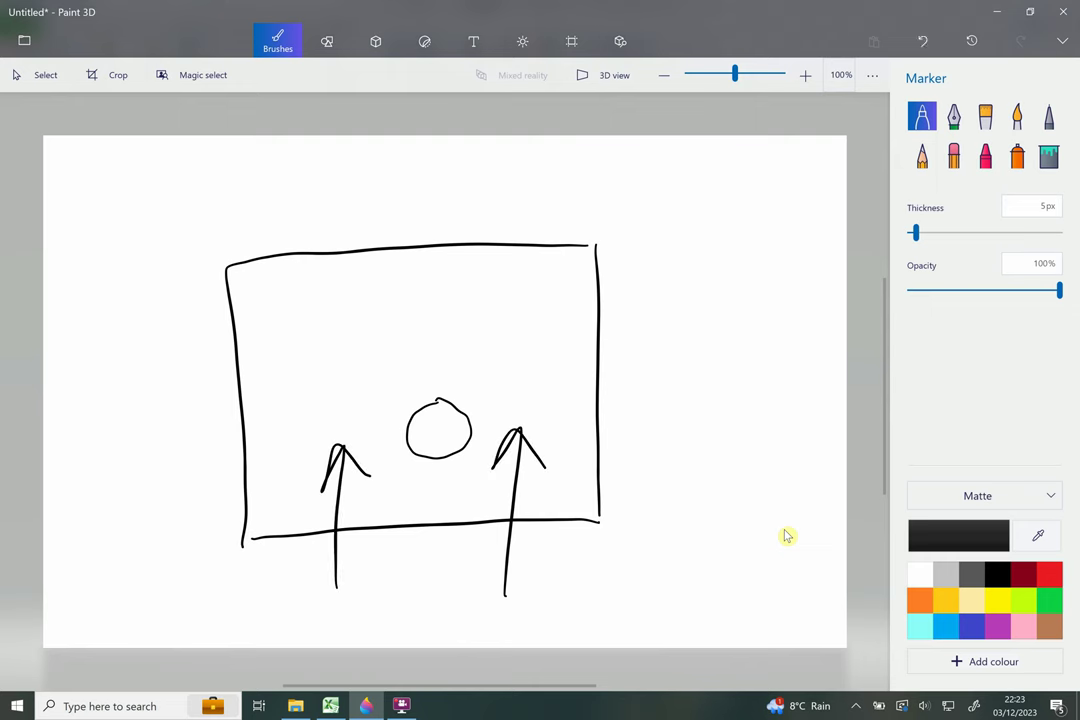
Draw two black downward arrows through the rectangle's upper edge and diagonal arrows pulling outward in both directions from the circle.
{"action": "left_click_drag", "start_coordinate": [349, 166], "coordinate": [341, 312]}
{"action": "left_click_drag", "start_coordinate": [322, 262], "coordinate": [358, 285]}
{"action": "left_click_drag", "start_coordinate": [527, 180], "coordinate": [518, 316]}
{"action": "mouse_move", "coordinate": [497, 278]}
{"action": "left_mouse_down"}
{"action": "mouse_move", "coordinate": [518, 316]}
{"action": "mouse_move", "coordinate": [543, 282]}
{"action": "left_mouse_up"}
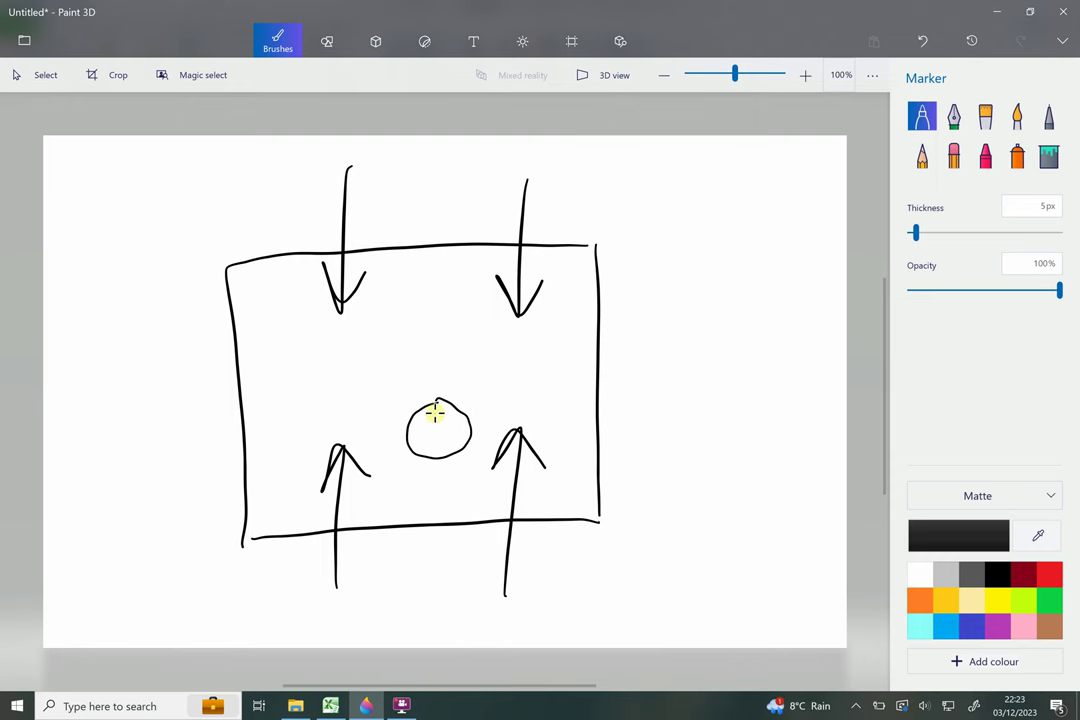
{"action": "mouse_move", "coordinate": [435, 413]}
{"action": "left_mouse_down"}
{"action": "mouse_move", "coordinate": [287, 525]}
{"action": "mouse_move", "coordinate": [251, 513]}
{"action": "mouse_move", "coordinate": [472, 429]}
{"action": "mouse_move", "coordinate": [641, 347]}
{"action": "mouse_move", "coordinate": [617, 276]}
{"action": "left_mouse_up"}
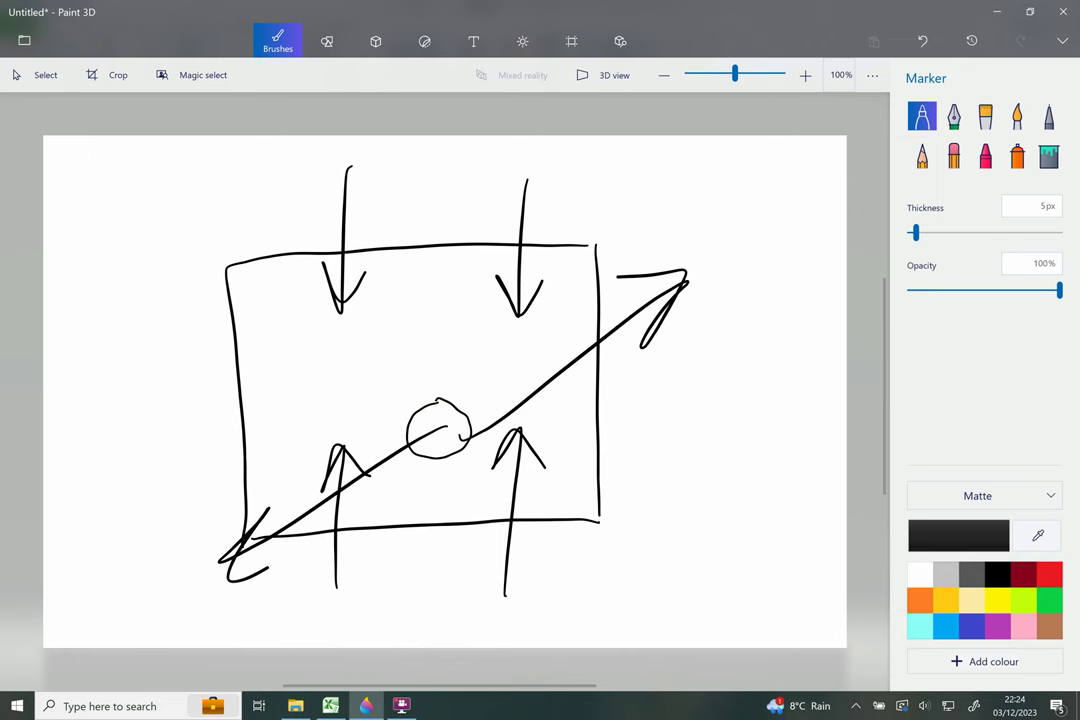
Undo all the arrows, the circle and the rectangle until the canvas is blank.
{"action": "key", "text": "ctrl+z"}
{"action": "key", "text": "ctrl+z"}
{"action": "key", "text": "ctrl+z"}
{"action": "key", "text": "ctrl+z"}
{"action": "key", "text": "ctrl+z"}
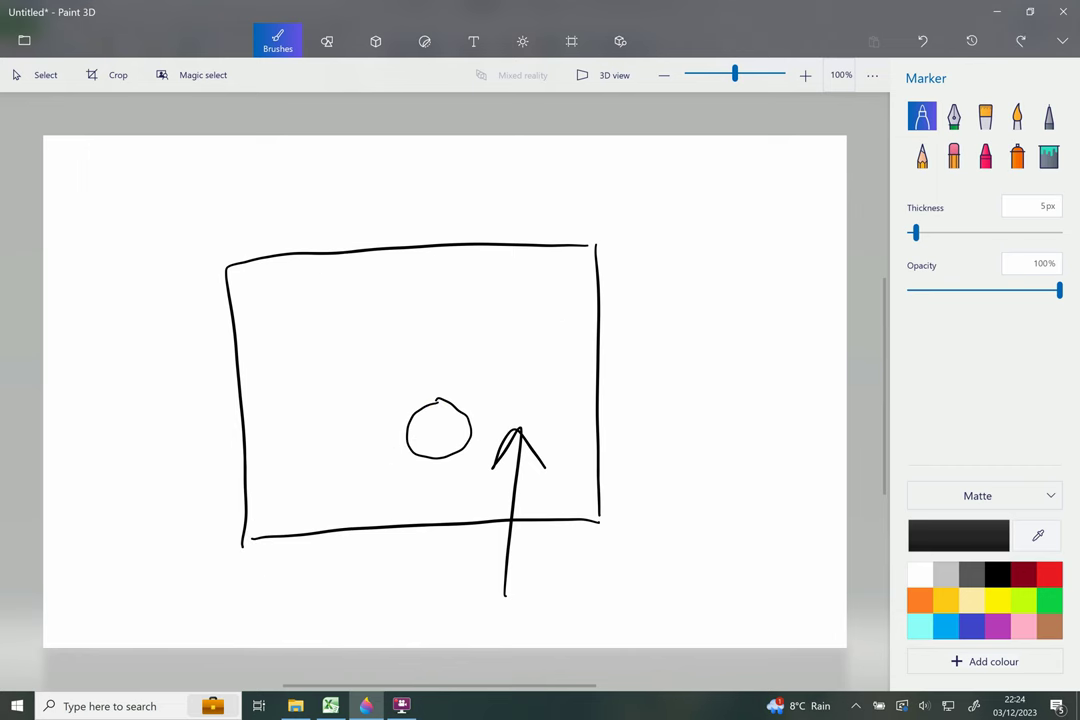
{"action": "key", "text": "ctrl+z"}
{"action": "key", "text": "ctrl+z"}
{"action": "key", "text": "ctrl+z"}
{"action": "key", "text": "ctrl+z"}
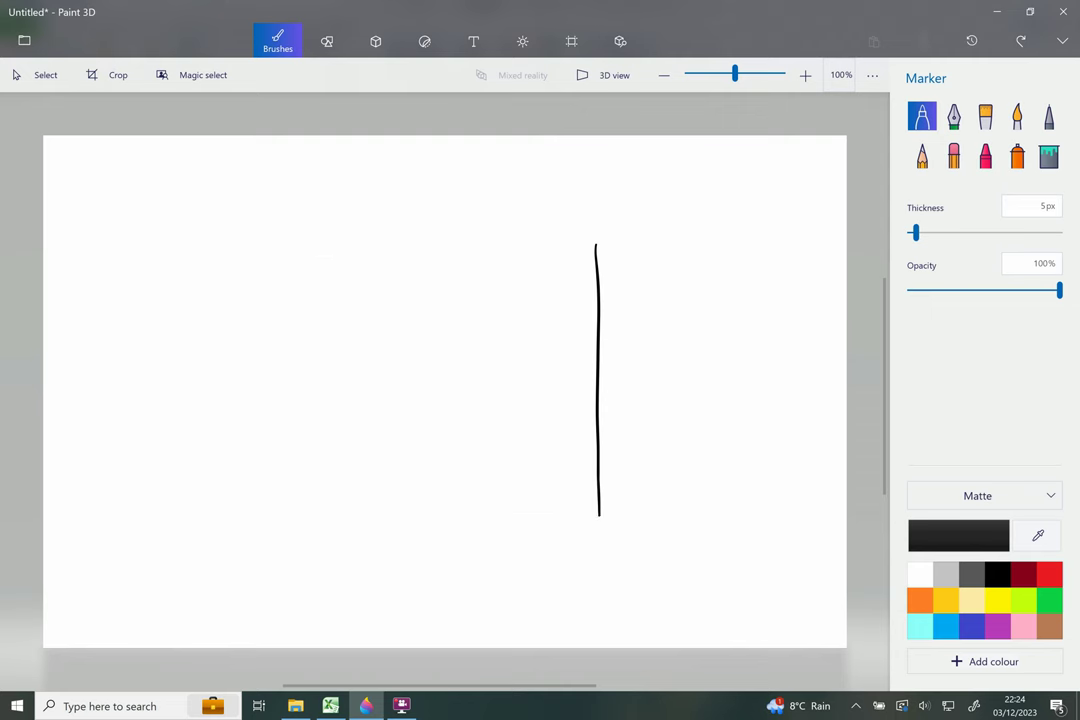
{"action": "key", "text": "ctrl+z"}
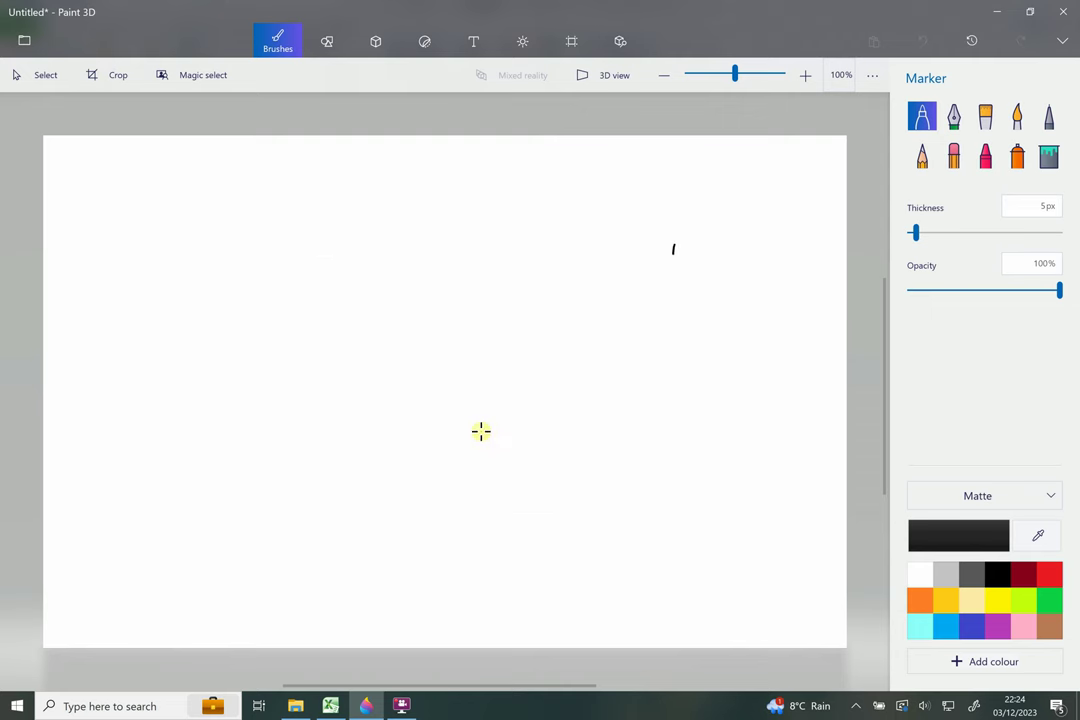
Sketch a long black horizontal beam resting on a support at each end, and hatch the left support.
{"action": "left_click_drag", "start_coordinate": [673, 249], "coordinate": [672, 308]}
{"action": "mouse_move", "coordinate": [665, 239]}
{"action": "left_mouse_down"}
{"action": "mouse_move", "coordinate": [260, 224]}
{"action": "mouse_move", "coordinate": [198, 289]}
{"action": "mouse_move", "coordinate": [655, 292]}
{"action": "mouse_move", "coordinate": [641, 357]}
{"action": "left_mouse_up"}
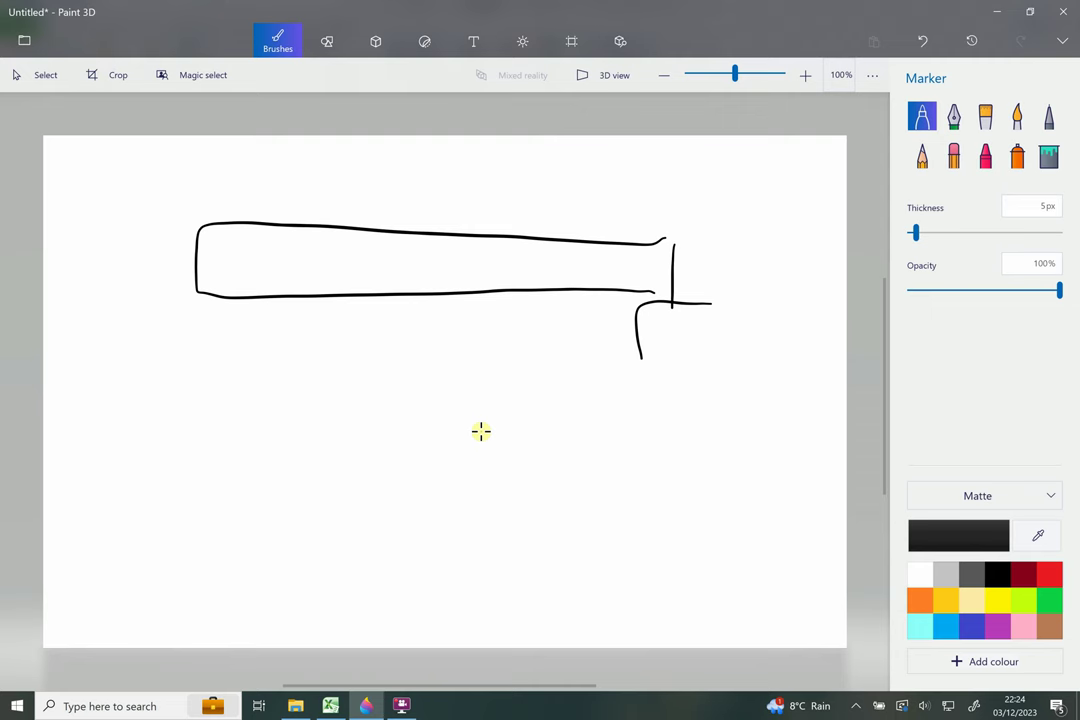
{"action": "mouse_move", "coordinate": [145, 296]}
{"action": "left_mouse_down"}
{"action": "mouse_move", "coordinate": [226, 301]}
{"action": "mouse_move", "coordinate": [218, 345]}
{"action": "left_mouse_up"}
{"action": "left_click_drag", "start_coordinate": [177, 296], "coordinate": [208, 346]}
{"action": "mouse_move", "coordinate": [163, 300]}
{"action": "left_mouse_down"}
{"action": "mouse_move", "coordinate": [181, 343]}
{"action": "mouse_move", "coordinate": [154, 328]}
{"action": "left_mouse_up"}
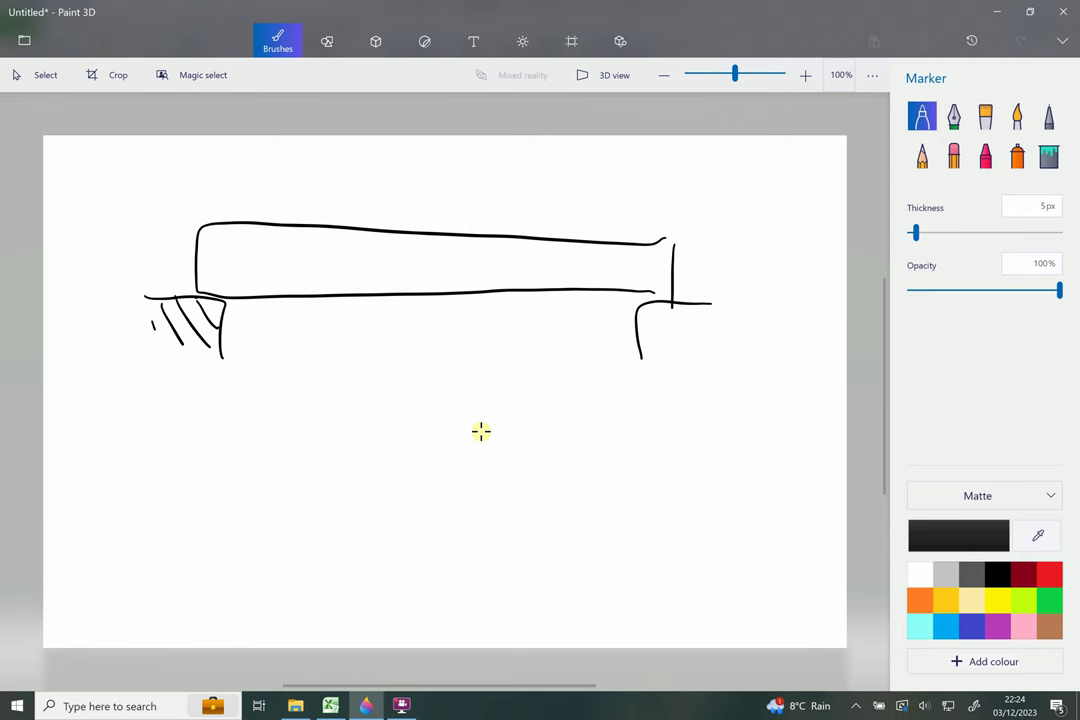
Add upward reaction arrows at both beam supports and draw a blue reinforcement bar along the beam's lower part.
{"action": "mouse_move", "coordinate": [705, 324]}
{"action": "left_mouse_down"}
{"action": "mouse_move", "coordinate": [673, 366]}
{"action": "mouse_move", "coordinate": [664, 215]}
{"action": "left_mouse_up"}
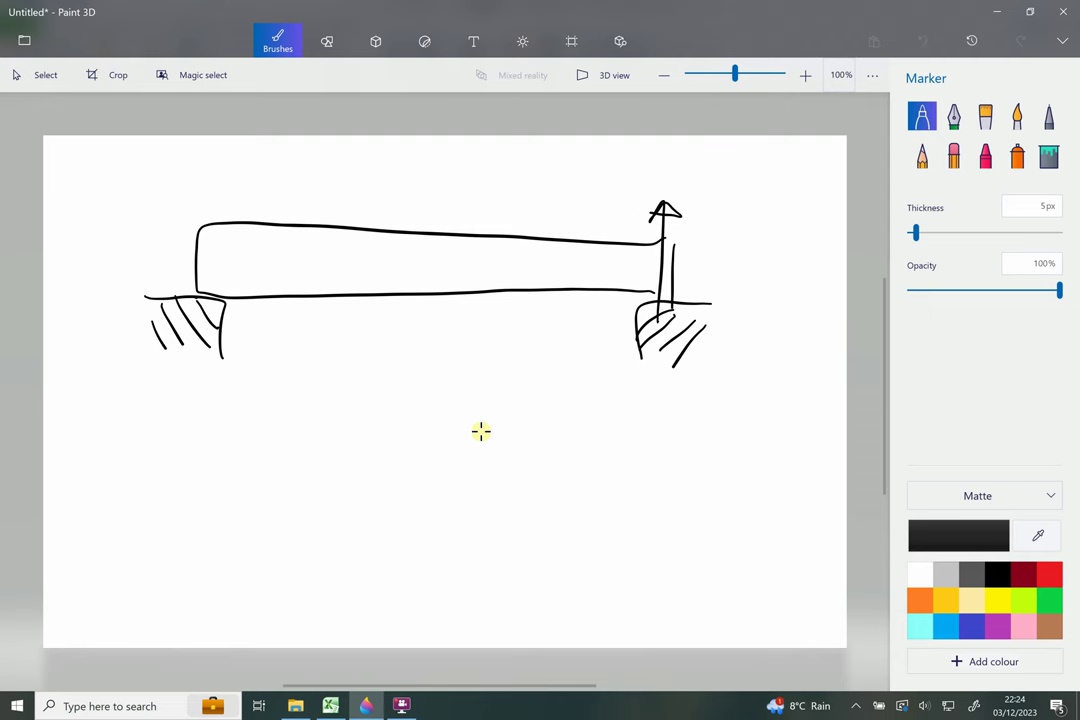
{"action": "left_click_drag", "start_coordinate": [237, 190], "coordinate": [210, 328]}
{"action": "left_click_drag", "start_coordinate": [236, 192], "coordinate": [236, 210]}
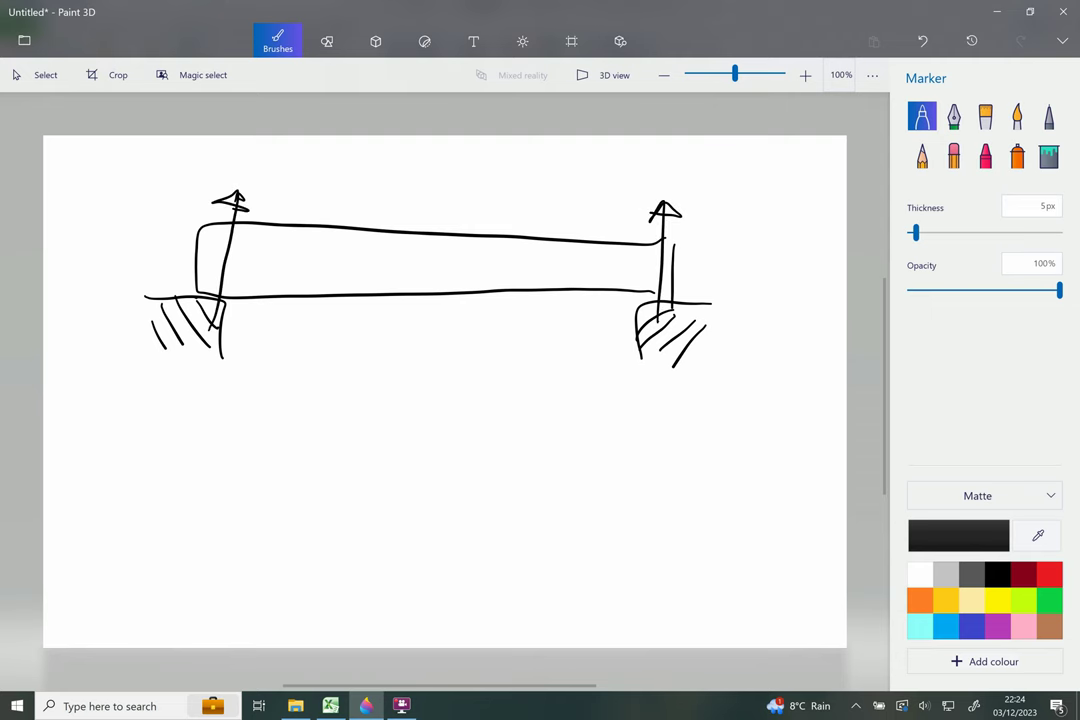
{"action": "left_click", "coordinate": [971, 626]}
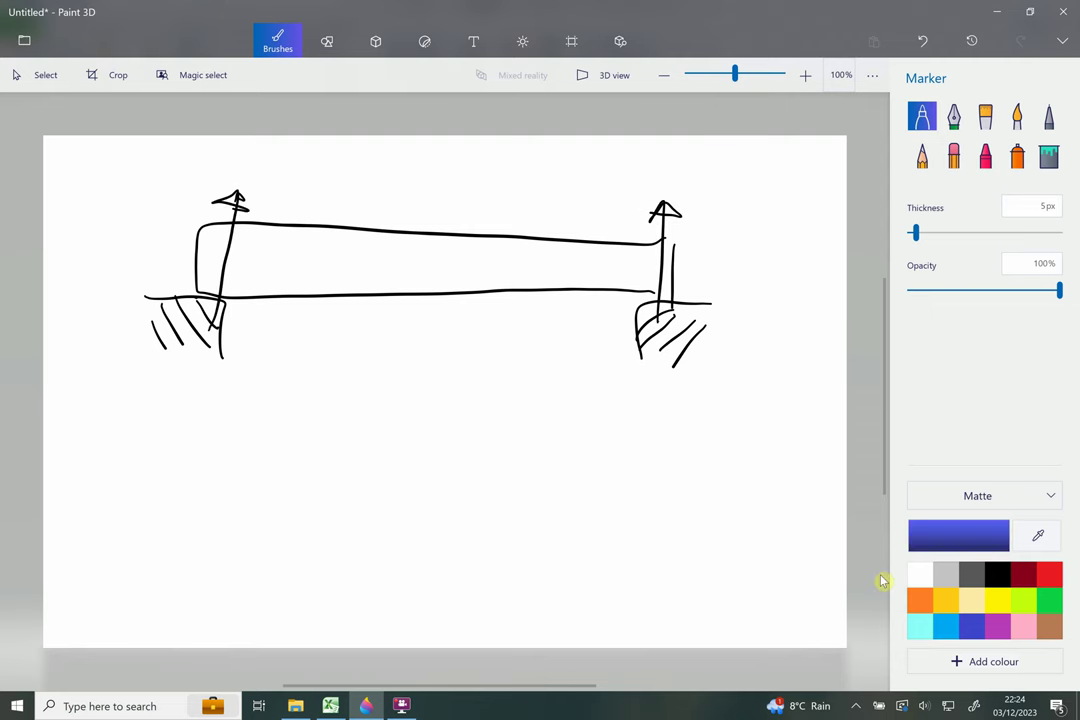
{"action": "left_click_drag", "start_coordinate": [613, 272], "coordinate": [216, 276]}
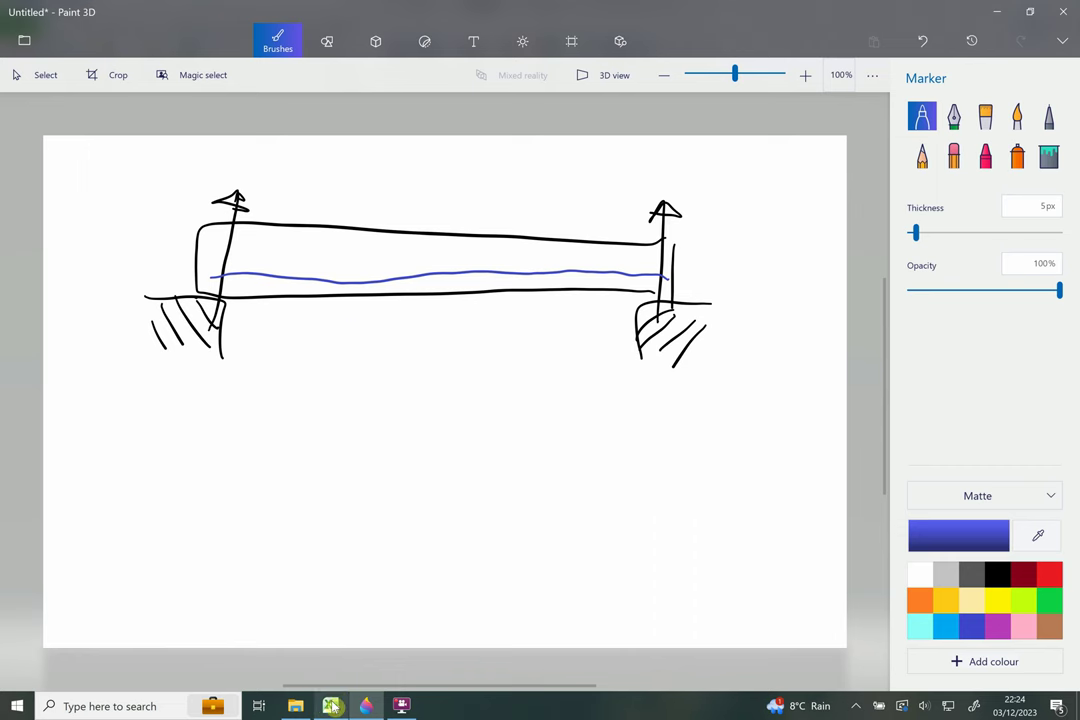
Switch to Excel and highlight section 4.4 on transverse confinement pressure, rows 70 to 73.
{"action": "mouse_move", "coordinate": [333, 709]}
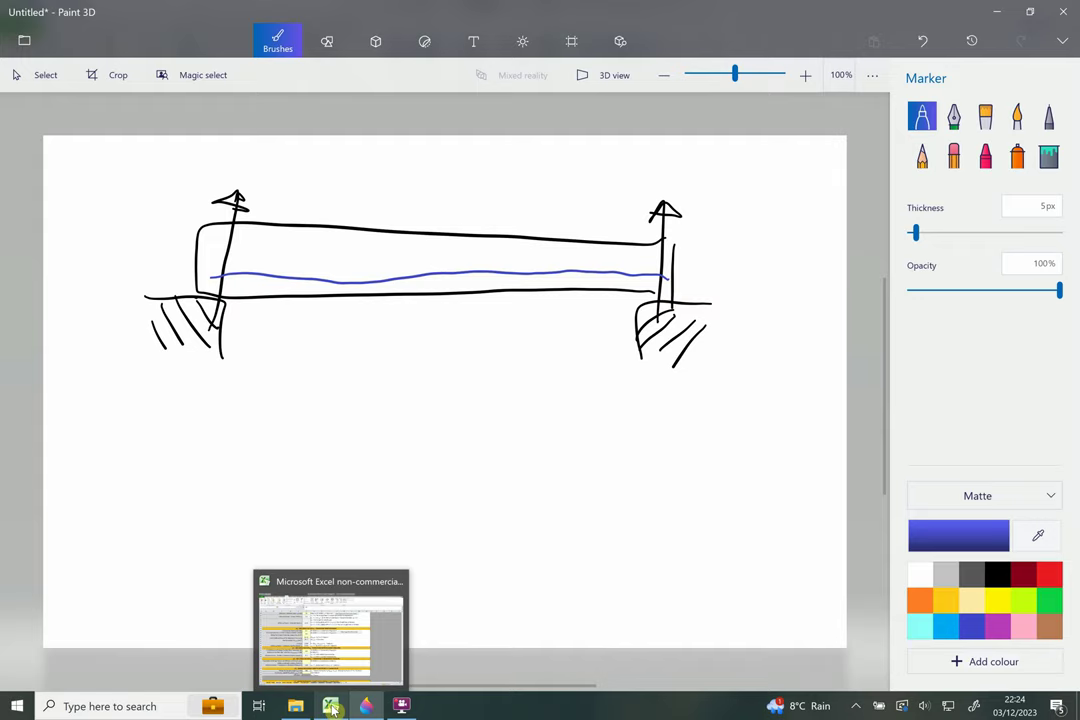
{"action": "left_click", "coordinate": [331, 707]}
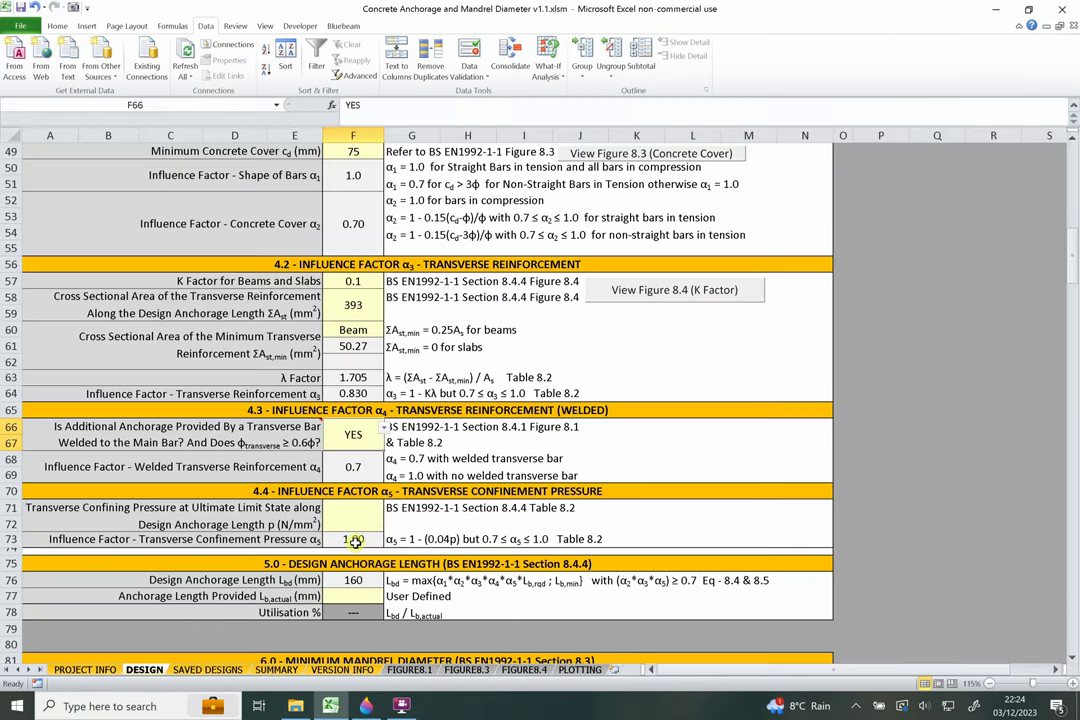
{"action": "left_click_drag", "start_coordinate": [352, 491], "coordinate": [351, 533]}
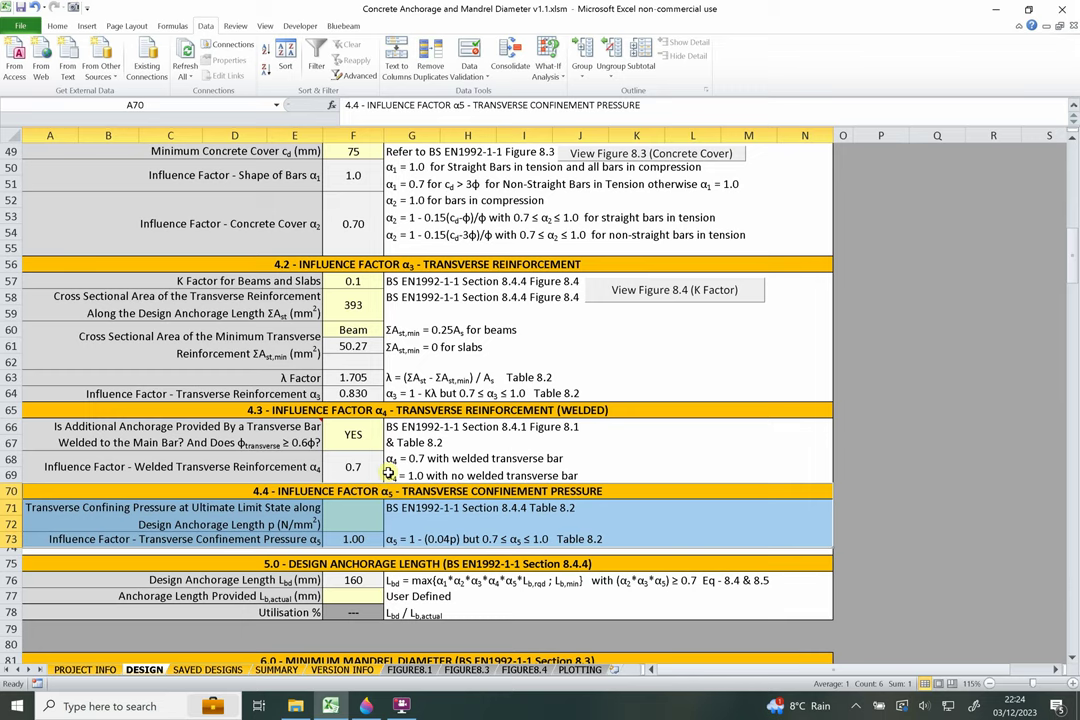
Set the transverse confining pressure p along the design anchorage length in section 4.4 to 100 N/mm².
{"action": "scroll", "coordinate": [379, 395], "scroll_direction": "up", "scroll_amount": 5}
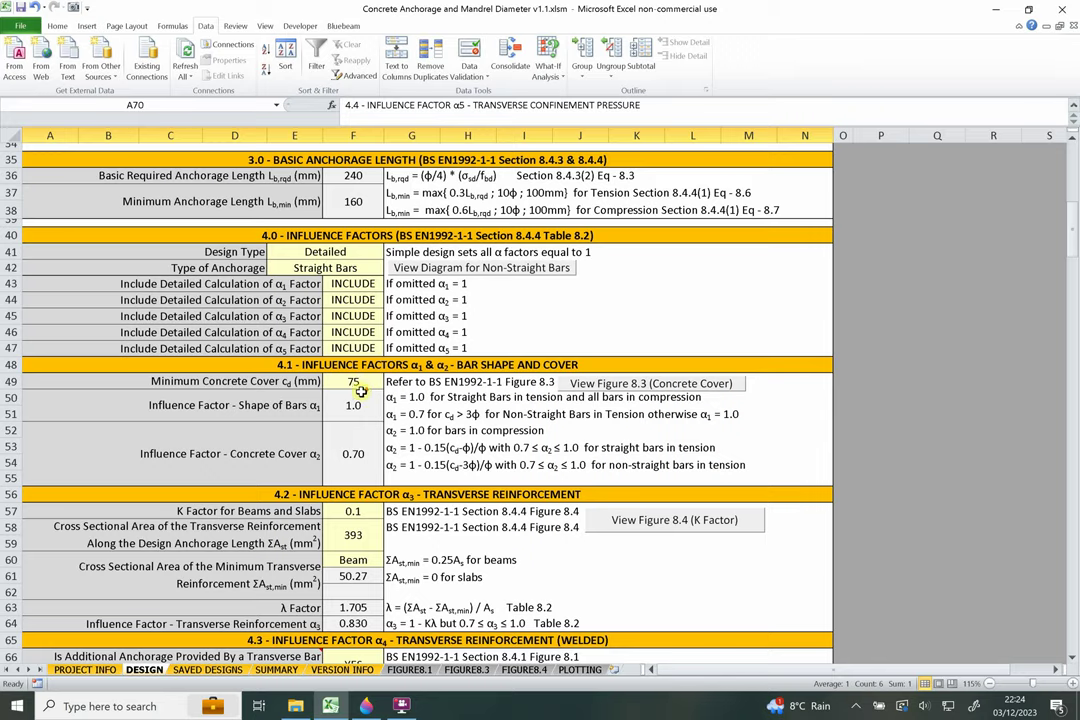
{"action": "scroll", "coordinate": [370, 393], "scroll_direction": "down", "scroll_amount": 5}
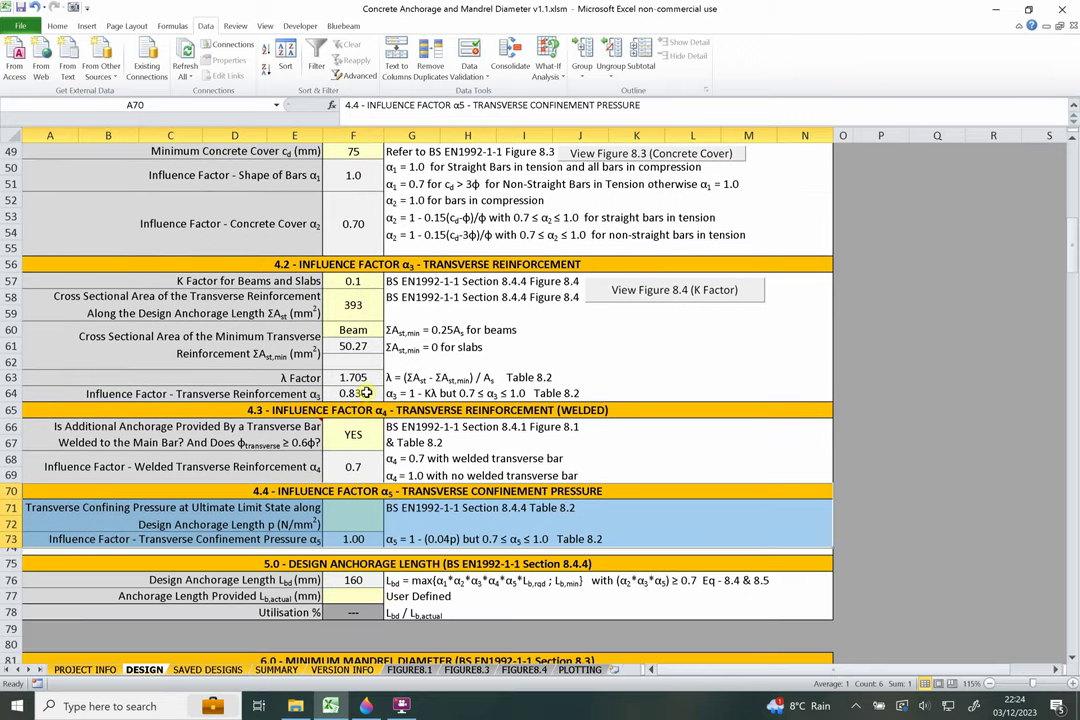
{"action": "scroll", "coordinate": [366, 393], "scroll_direction": "down", "scroll_amount": 2}
{"action": "left_click", "coordinate": [353, 424]}
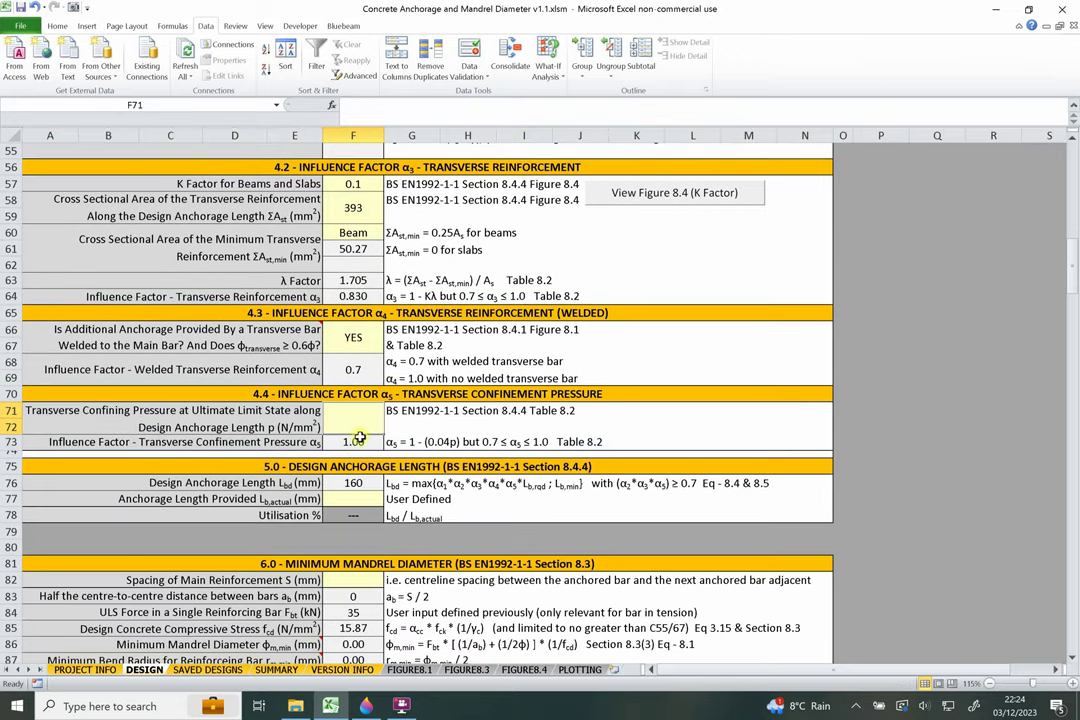
{"action": "left_click", "coordinate": [366, 445]}
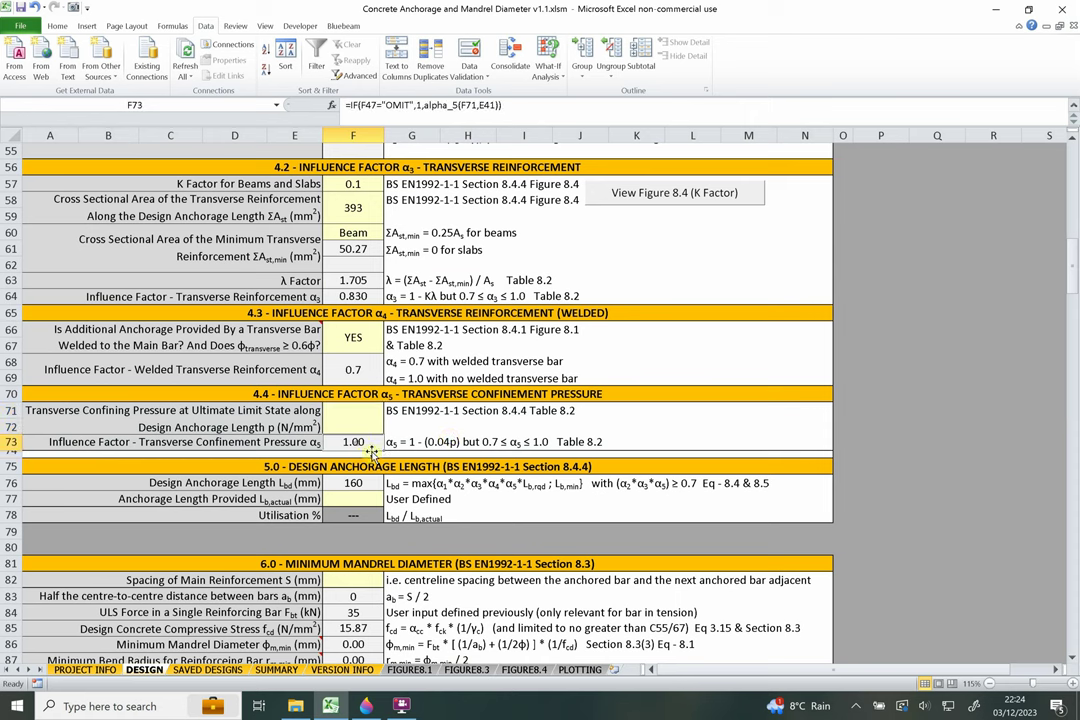
{"action": "left_click", "coordinate": [377, 411]}
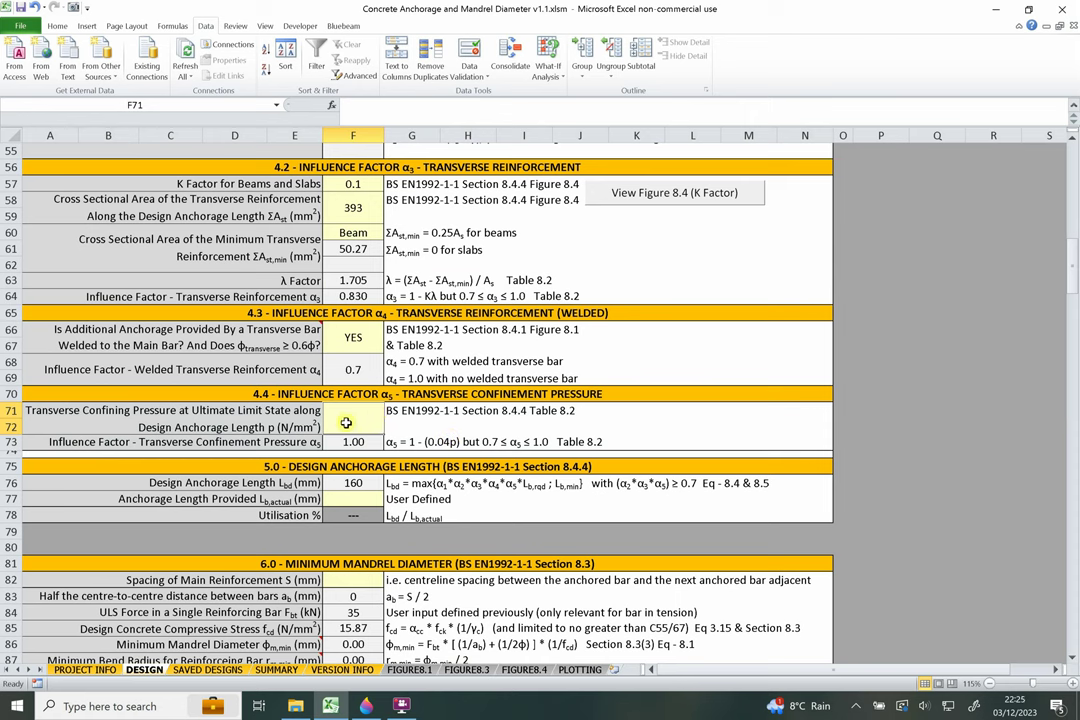
{"action": "type", "text": "100"}
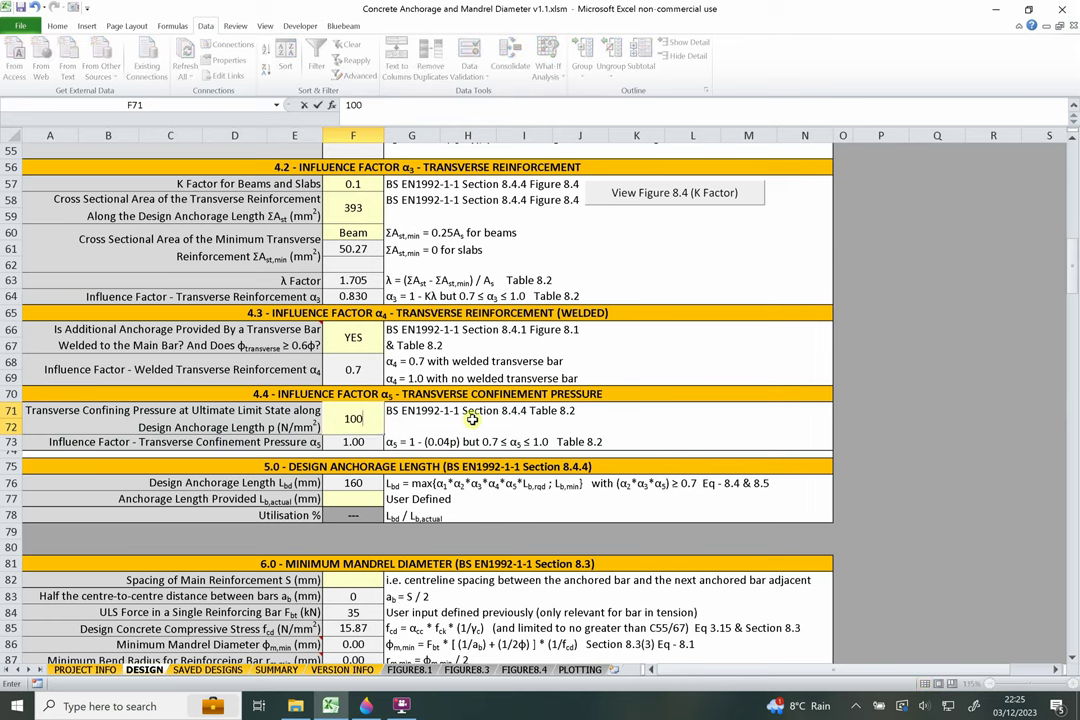
{"action": "left_click", "coordinate": [477, 422]}
{"action": "left_click", "coordinate": [352, 417]}
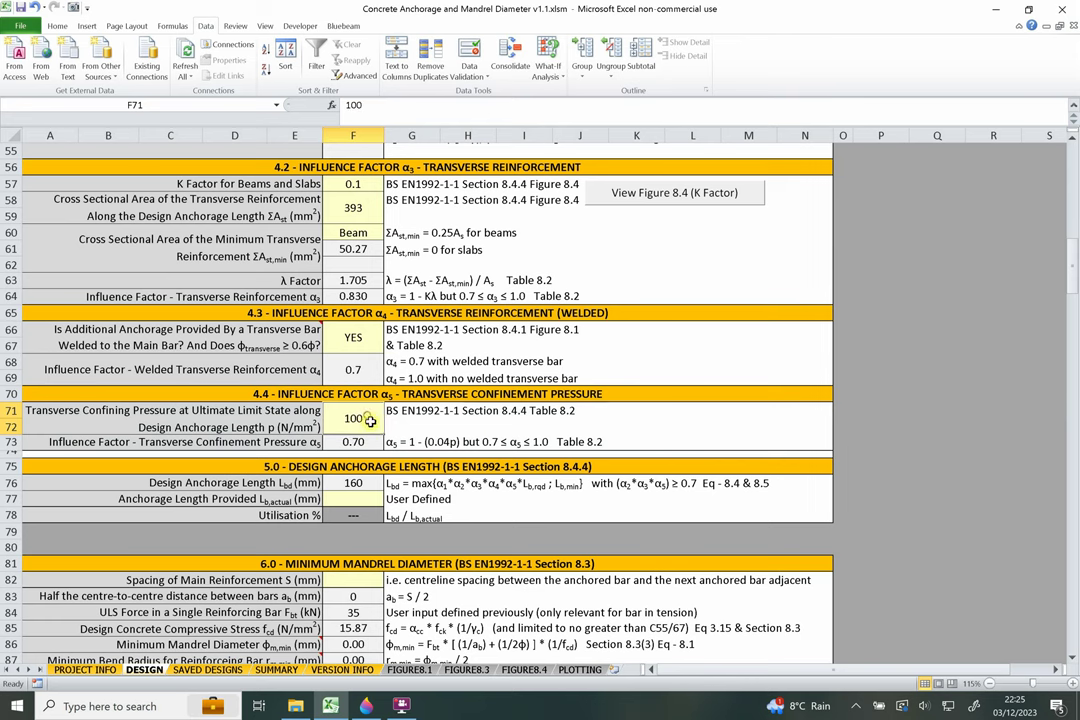
{"action": "left_click", "coordinate": [367, 442]}
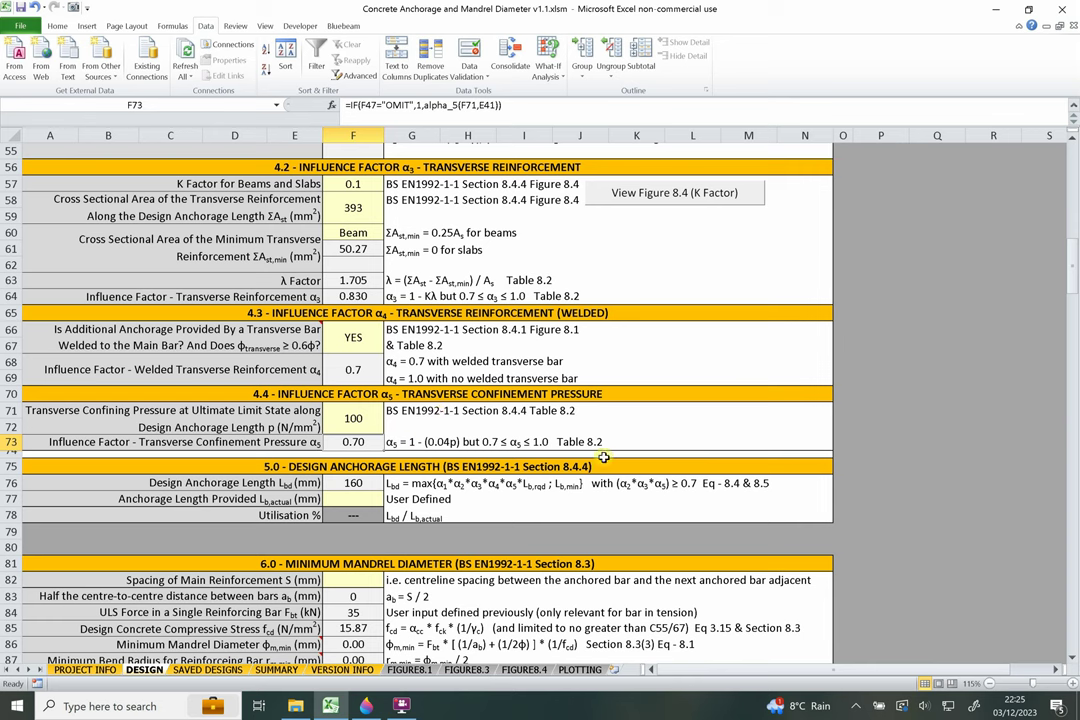
Examine the basic required anchorage length Lb,rqd and its formula in row 36 of section 3.0.
{"action": "left_click", "coordinate": [400, 468]}
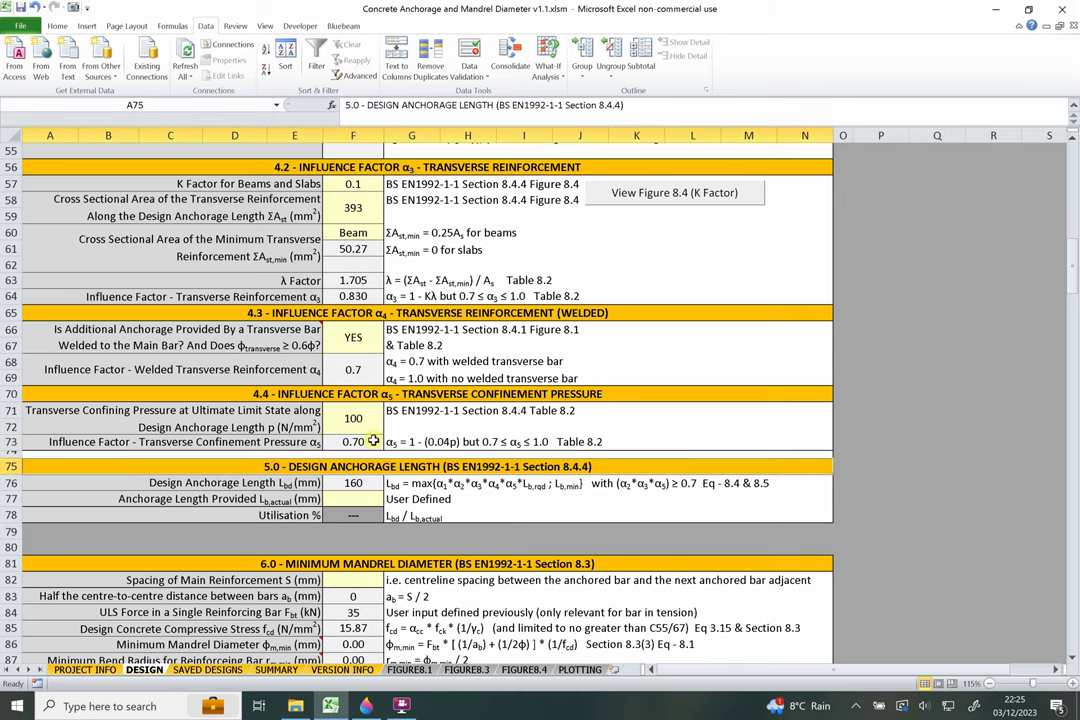
{"action": "scroll", "coordinate": [372, 441], "scroll_direction": "up", "scroll_amount": 1}
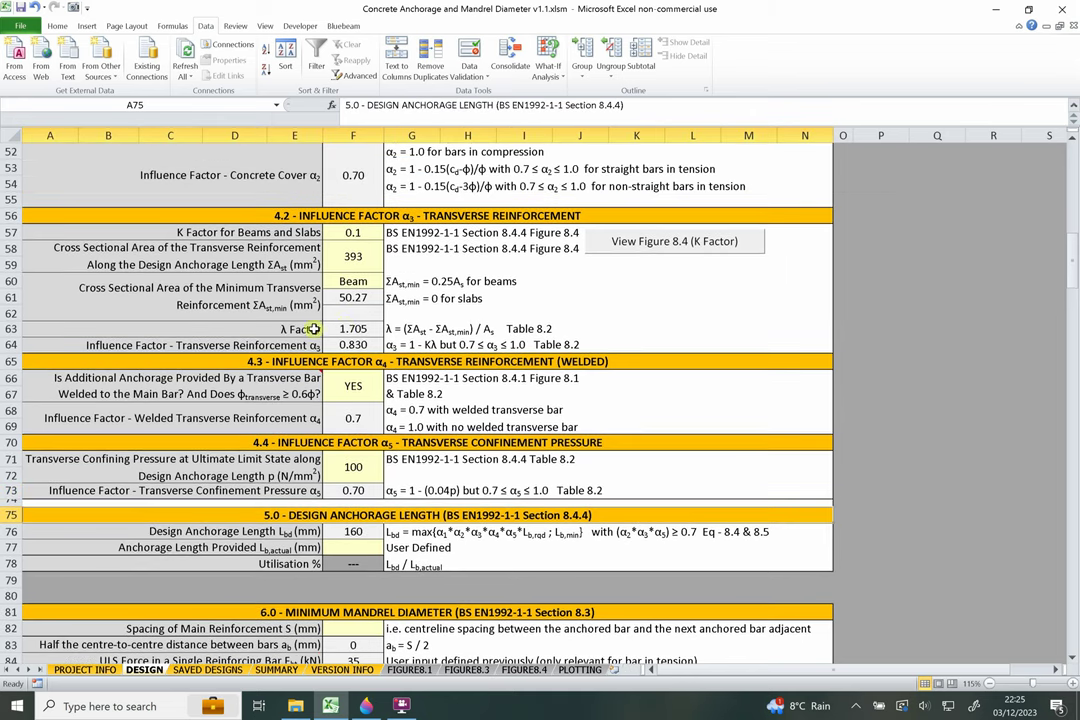
{"action": "scroll", "coordinate": [313, 329], "scroll_direction": "down", "scroll_amount": 1}
{"action": "scroll", "coordinate": [245, 385], "scroll_direction": "down", "scroll_amount": 1}
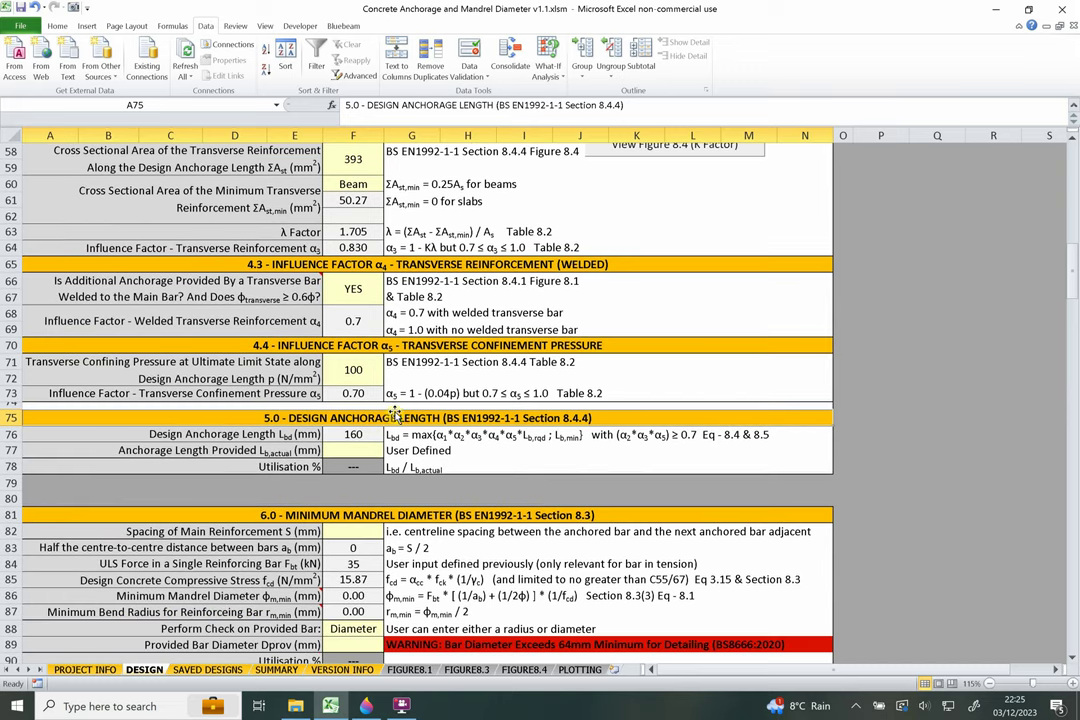
{"action": "scroll", "coordinate": [398, 412], "scroll_direction": "up", "scroll_amount": 9}
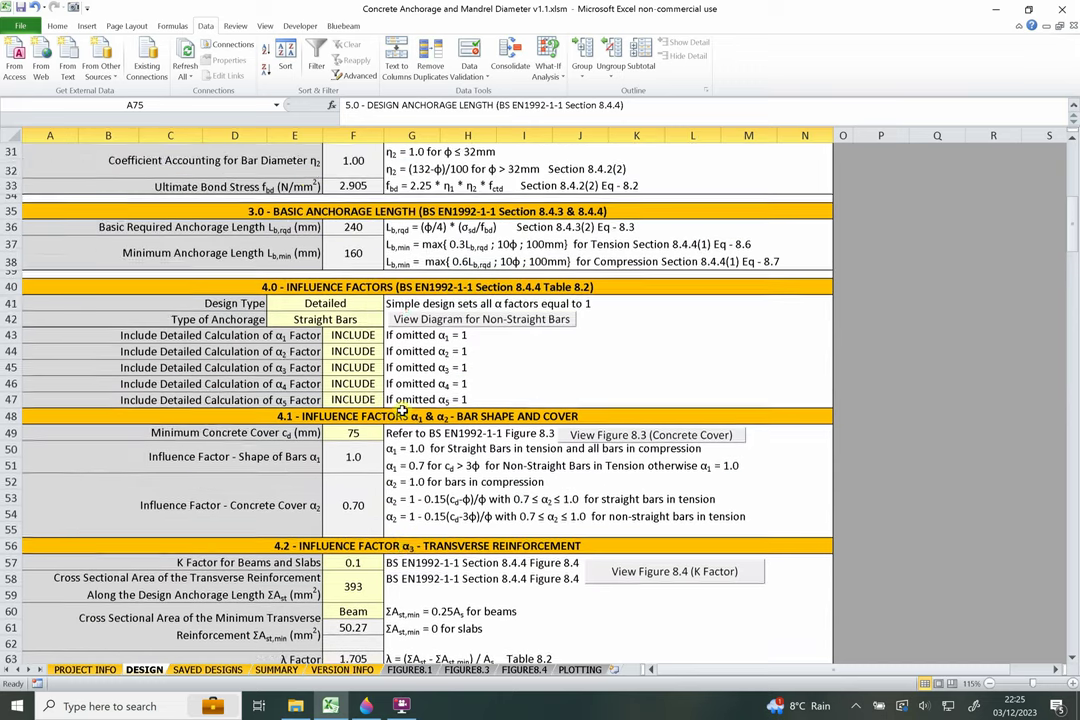
{"action": "scroll", "coordinate": [398, 412], "scroll_direction": "up", "scroll_amount": 2}
{"action": "left_click", "coordinate": [250, 325]}
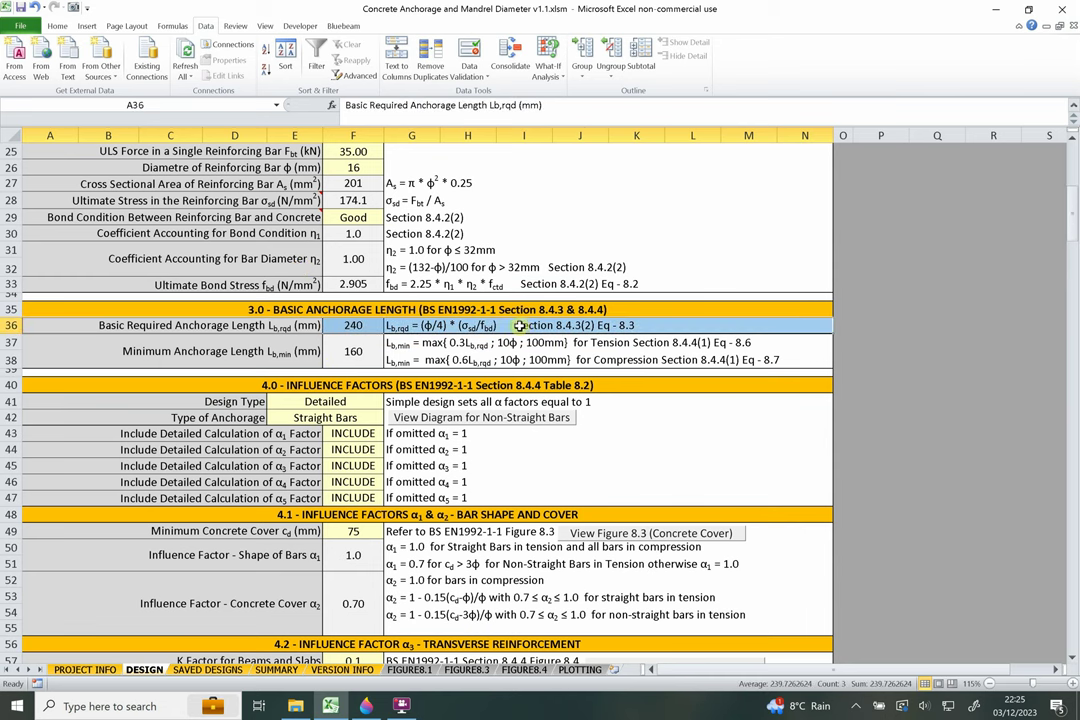
{"action": "left_click", "coordinate": [353, 326]}
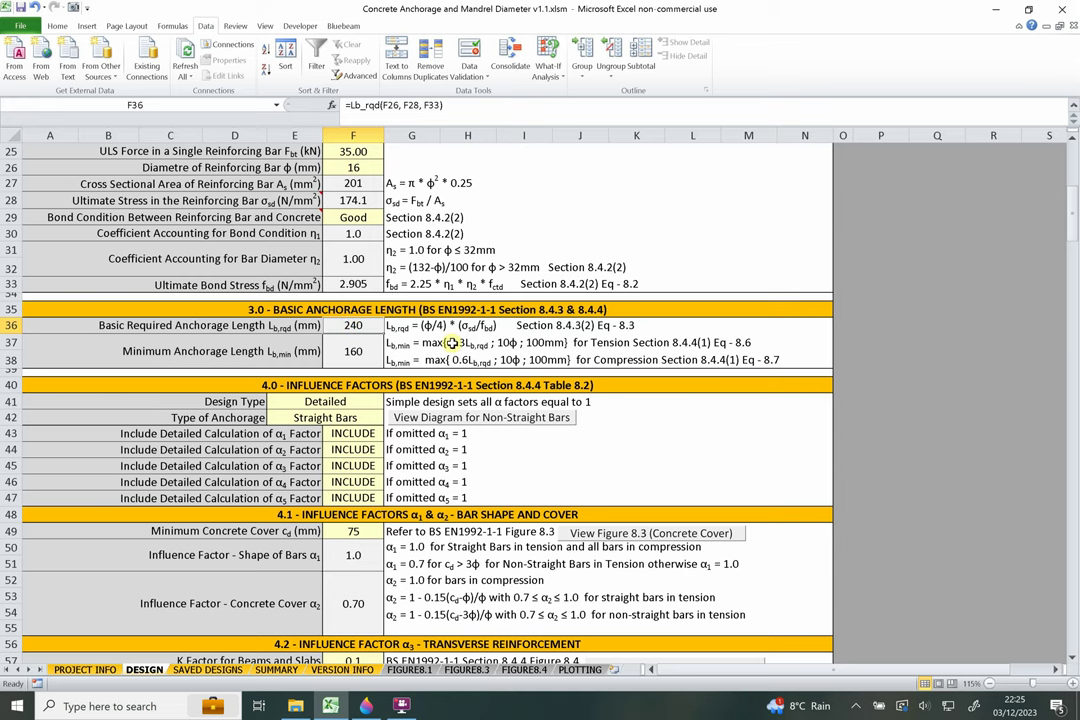
Examine the design anchorage length Lbd in section 5.0, including its equation and the limit on α2, α3 and α5.
{"action": "scroll", "coordinate": [451, 342], "scroll_direction": "down", "scroll_amount": 10}
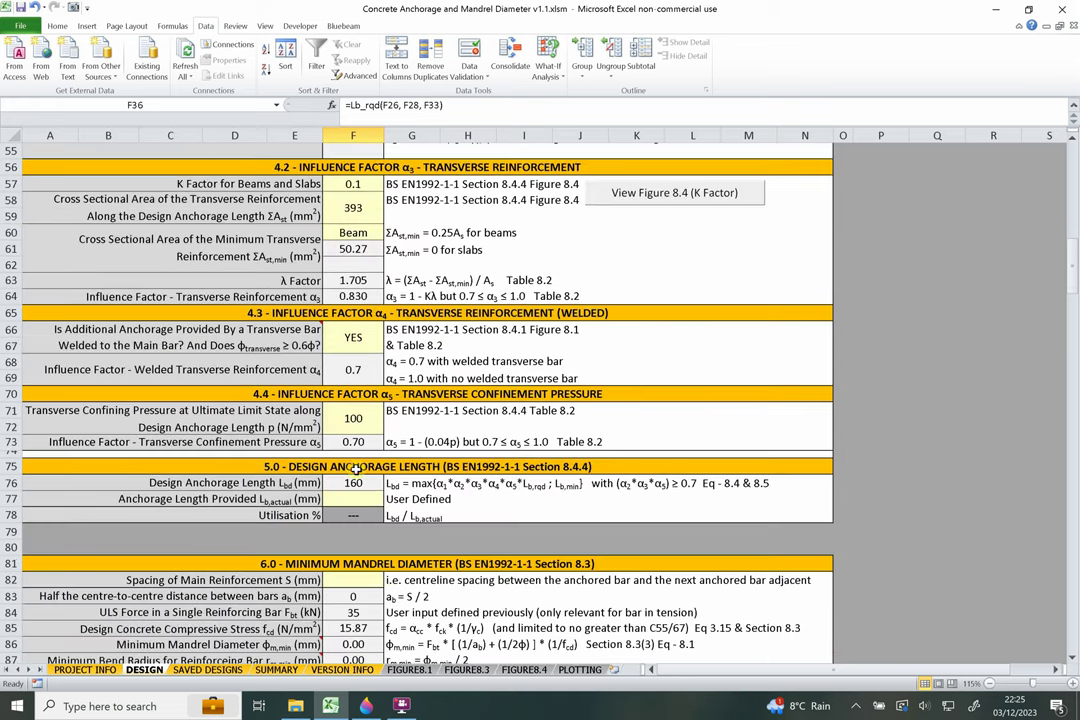
{"action": "left_click_drag", "start_coordinate": [285, 483], "coordinate": [436, 483]}
{"action": "left_click", "coordinate": [436, 483]}
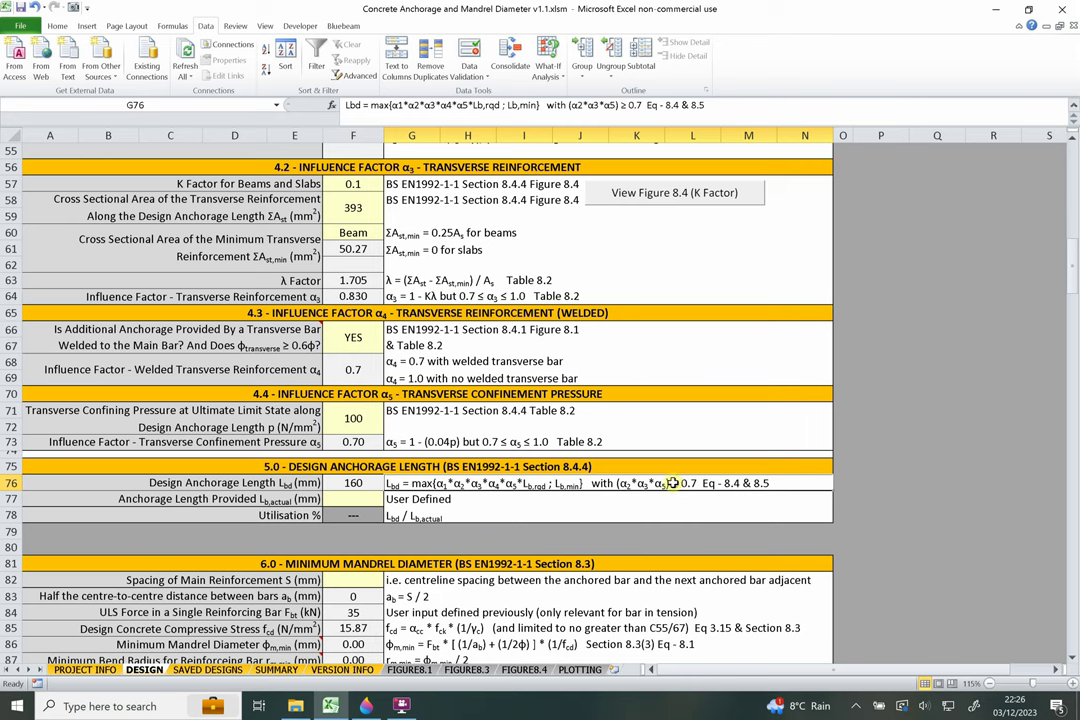
{"action": "left_click", "coordinate": [628, 503]}
{"action": "key", "text": "Up"}
{"action": "left_click", "coordinate": [483, 502]}
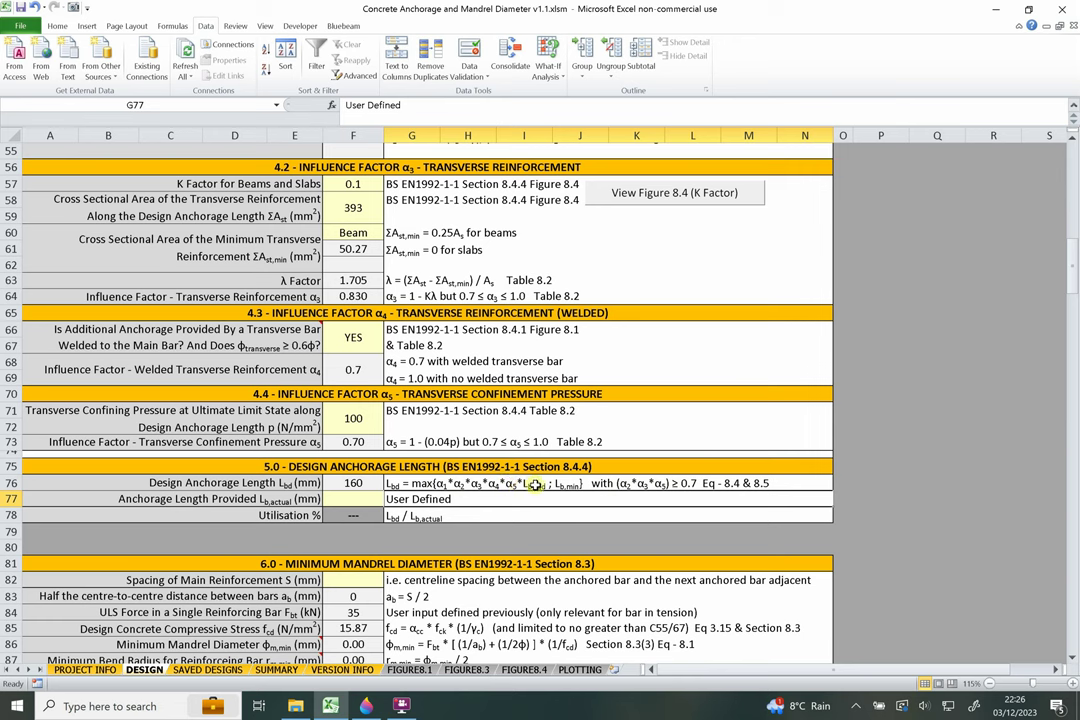
{"action": "left_click", "coordinate": [349, 482]}
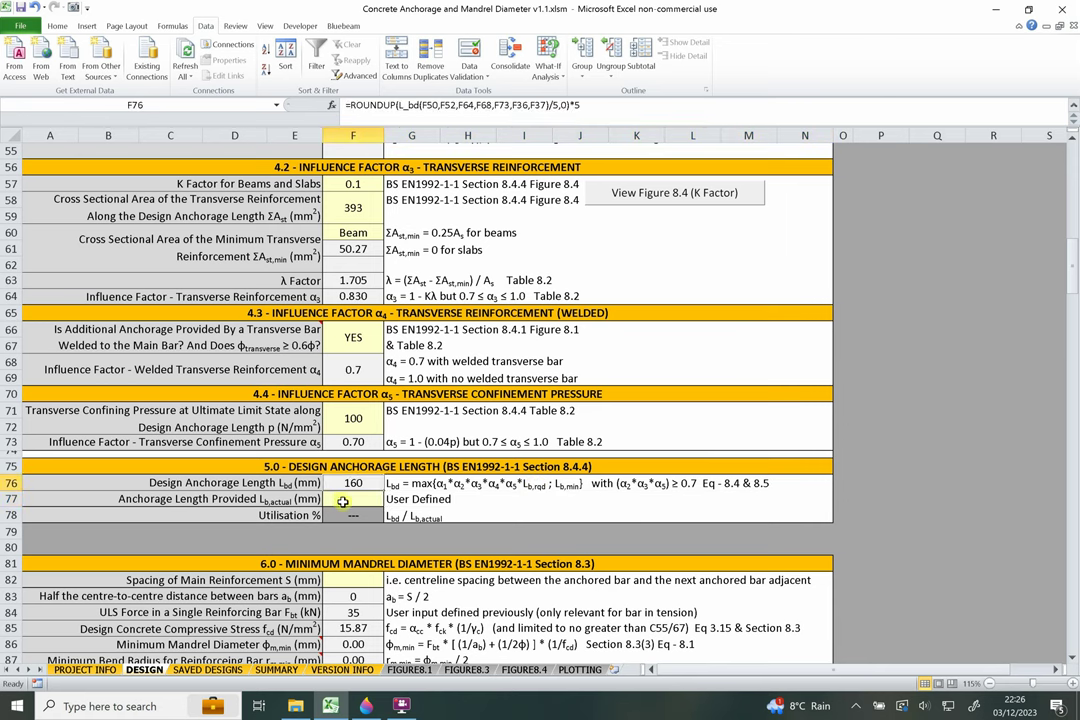
Set the anchorage length provided Lb,actual in section 5.0 to 200 mm.
{"action": "left_click", "coordinate": [342, 502]}
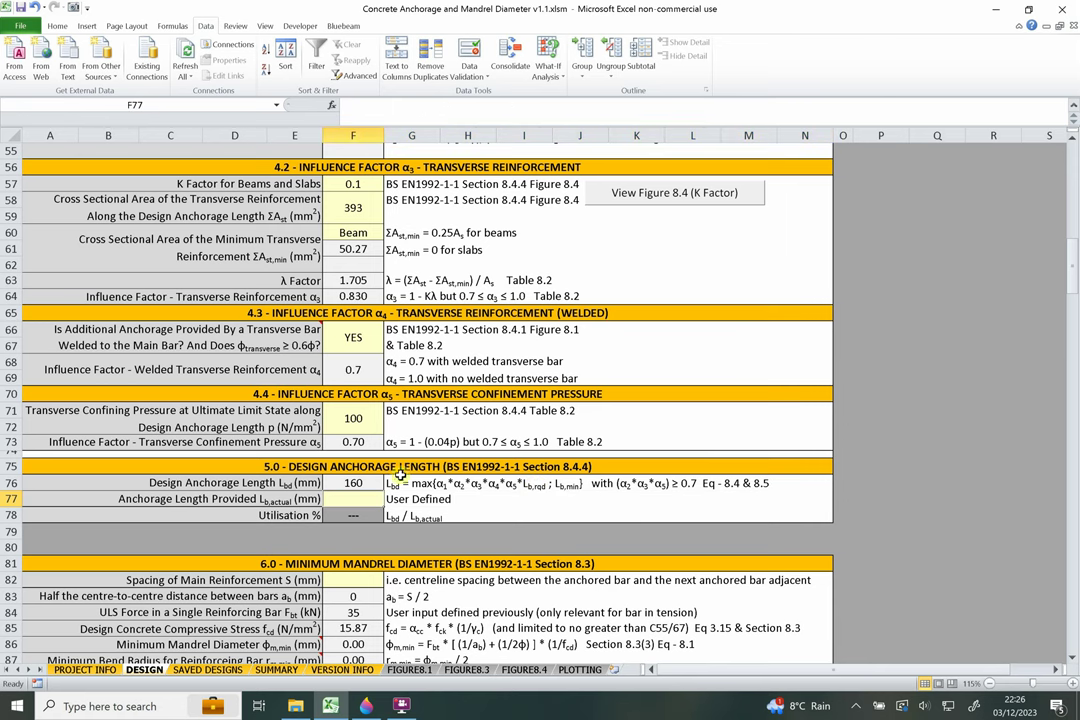
{"action": "type", "text": "1"}
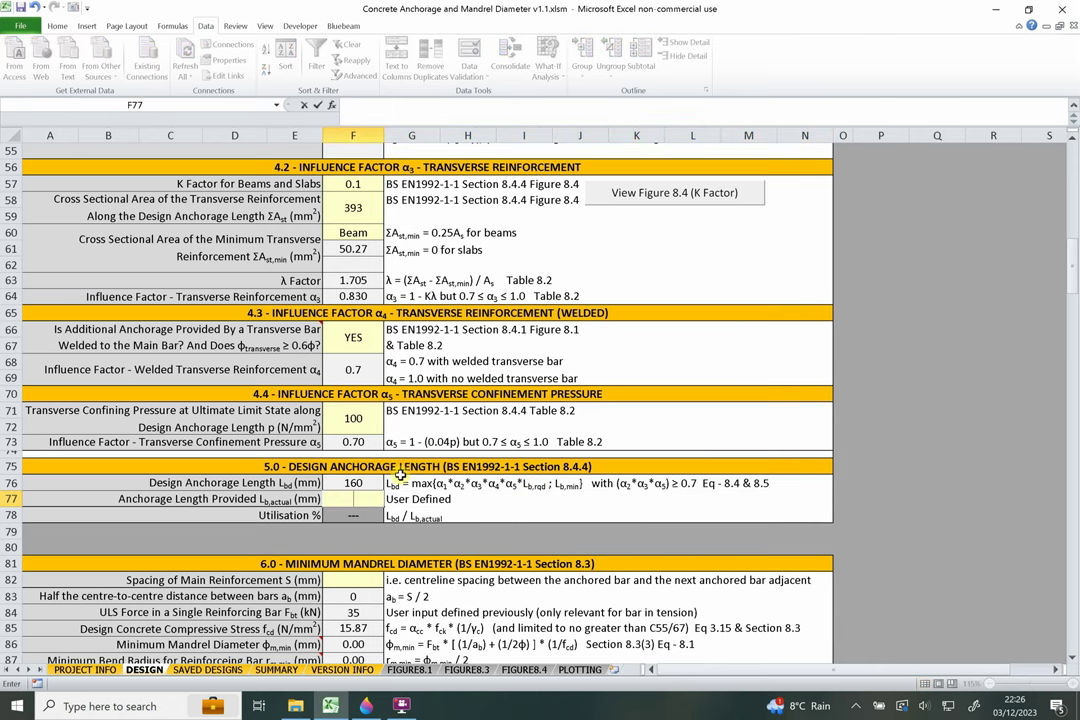
{"action": "type", "text": "00"}
{"action": "key", "text": "Return"}
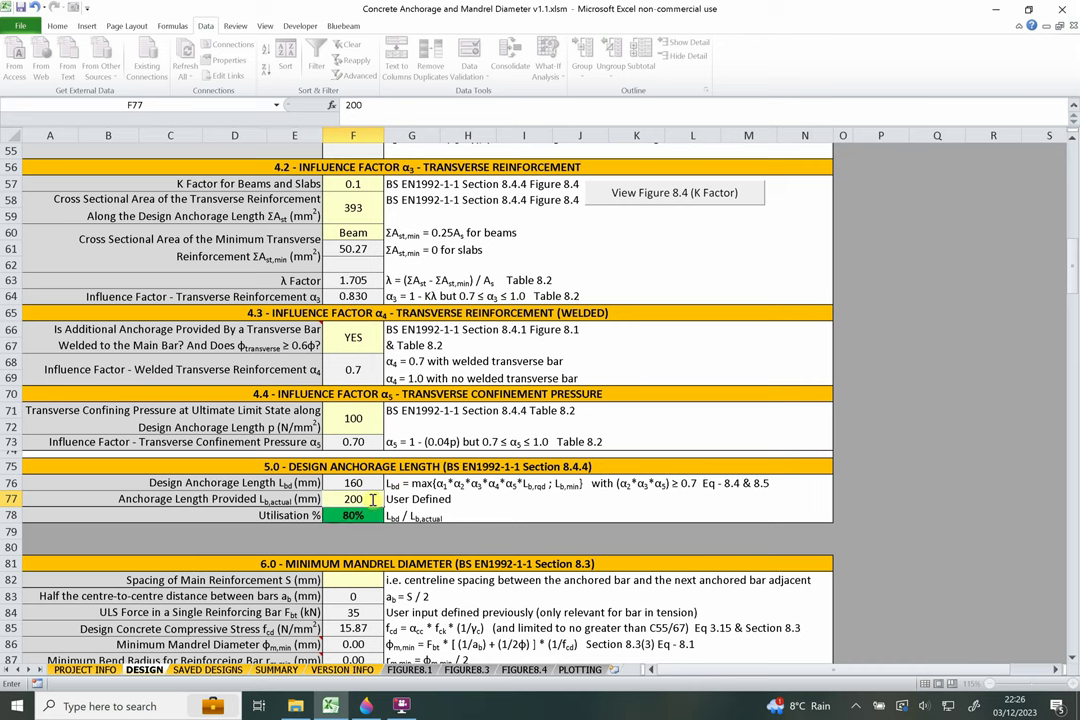
{"action": "left_click", "coordinate": [353, 527]}
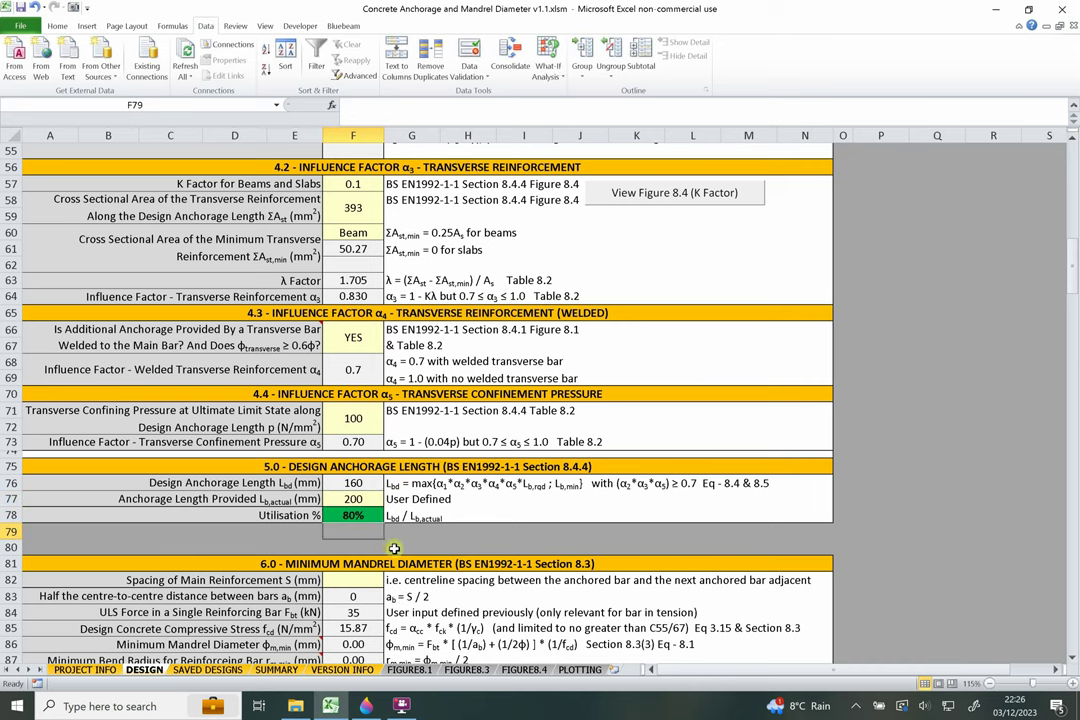
{"action": "left_click", "coordinate": [410, 528]}
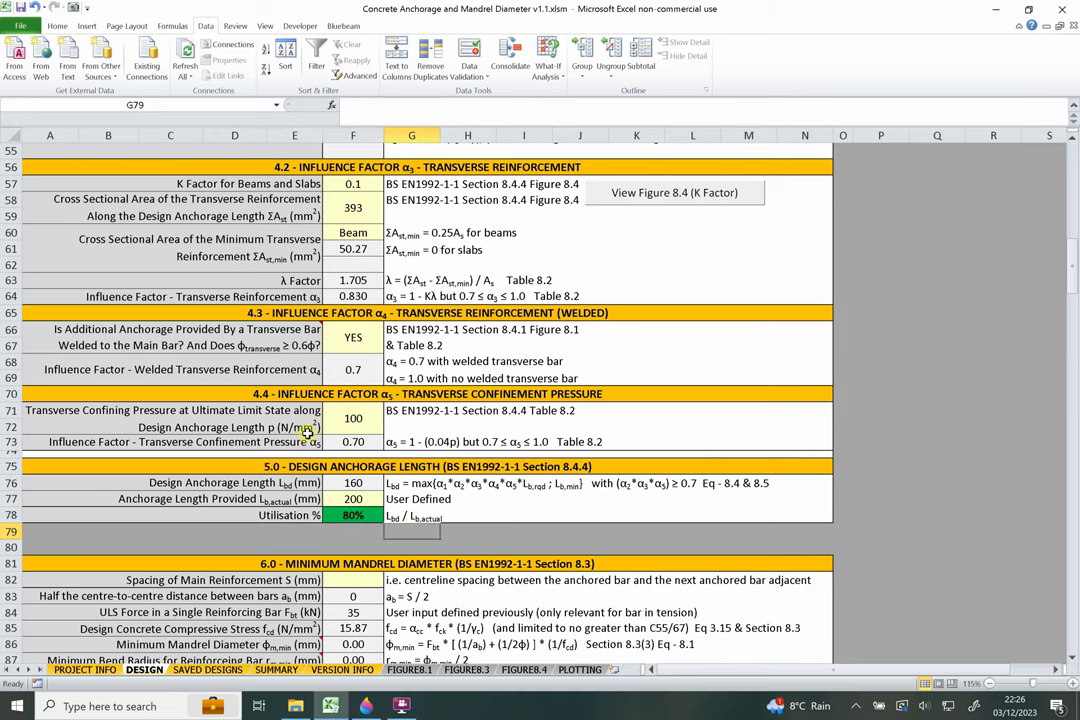
Switch to Paint 3D and discard the supported beam sketch, starting again with a blank canvas.
{"action": "scroll", "coordinate": [275, 364], "scroll_direction": "down", "scroll_amount": 1}
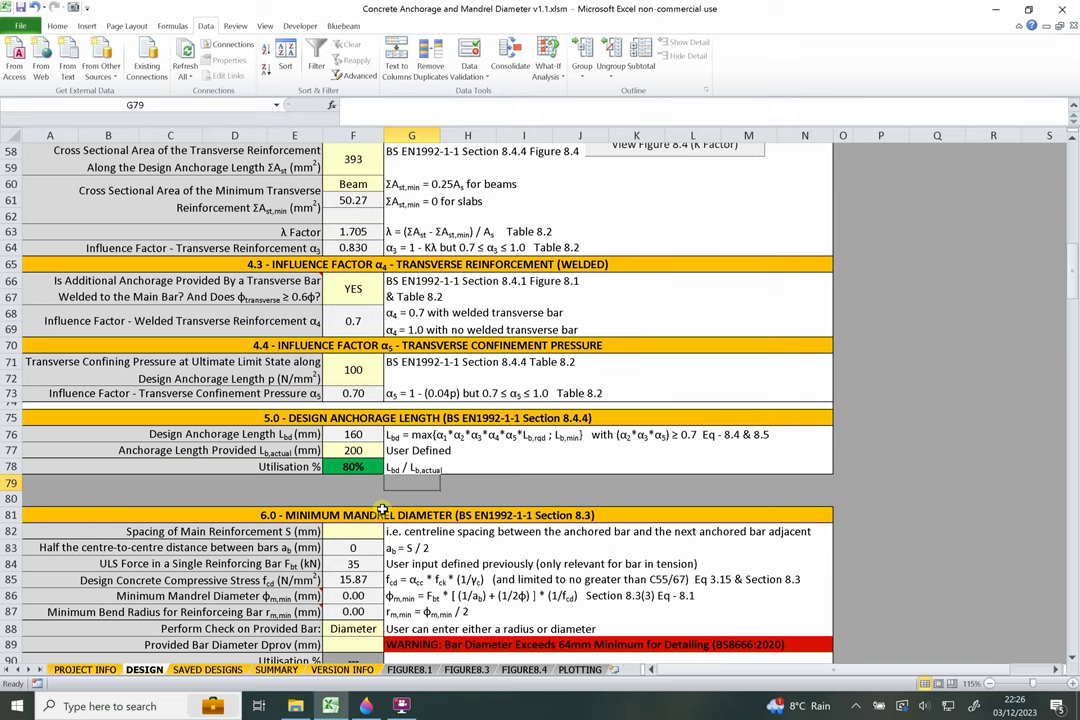
{"action": "left_click", "coordinate": [366, 706]}
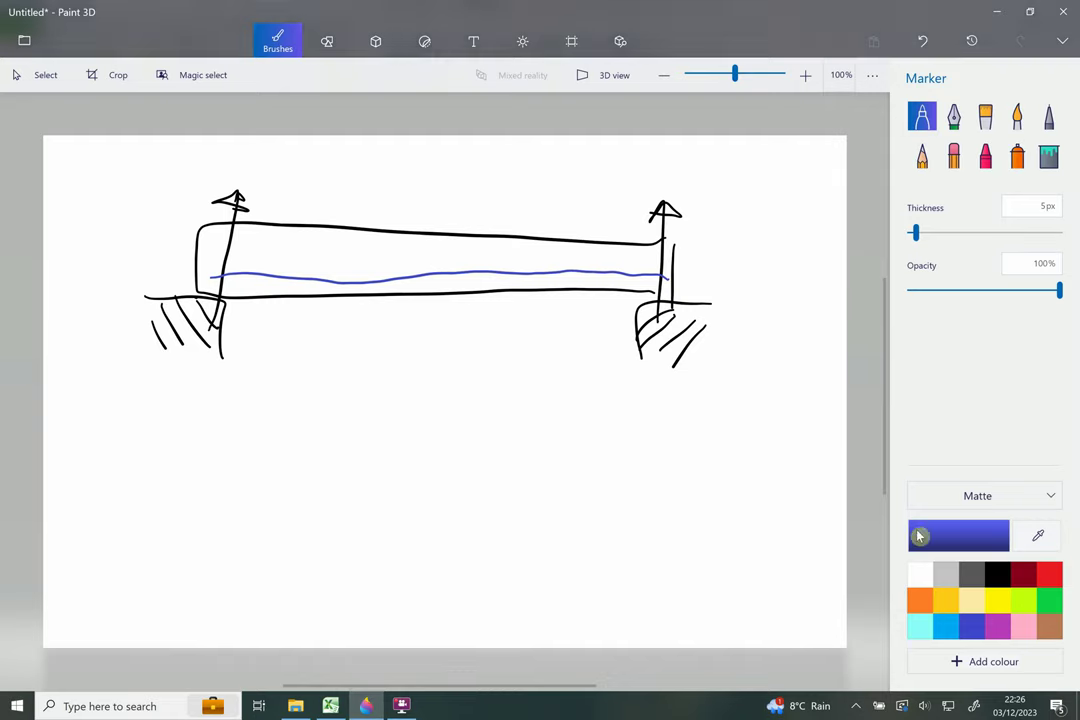
{"action": "key", "text": "alt+F4"}
{"action": "left_click", "coordinate": [541, 383]}
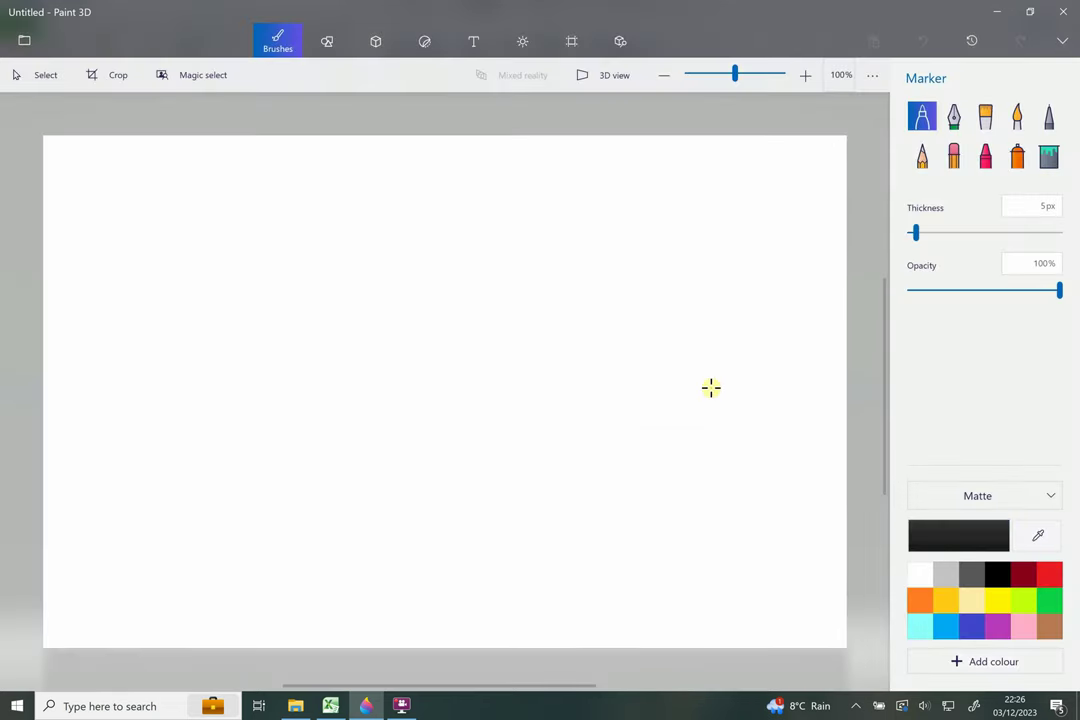
Sketch a black beam end outline open at its right side, with a blue reinforcement bar inside curving upward near the closed end.
{"action": "mouse_move", "coordinate": [636, 258]}
{"action": "left_mouse_down"}
{"action": "mouse_move", "coordinate": [251, 243]}
{"action": "mouse_move", "coordinate": [198, 475]}
{"action": "mouse_move", "coordinate": [359, 562]}
{"action": "mouse_move", "coordinate": [670, 556]}
{"action": "left_mouse_up"}
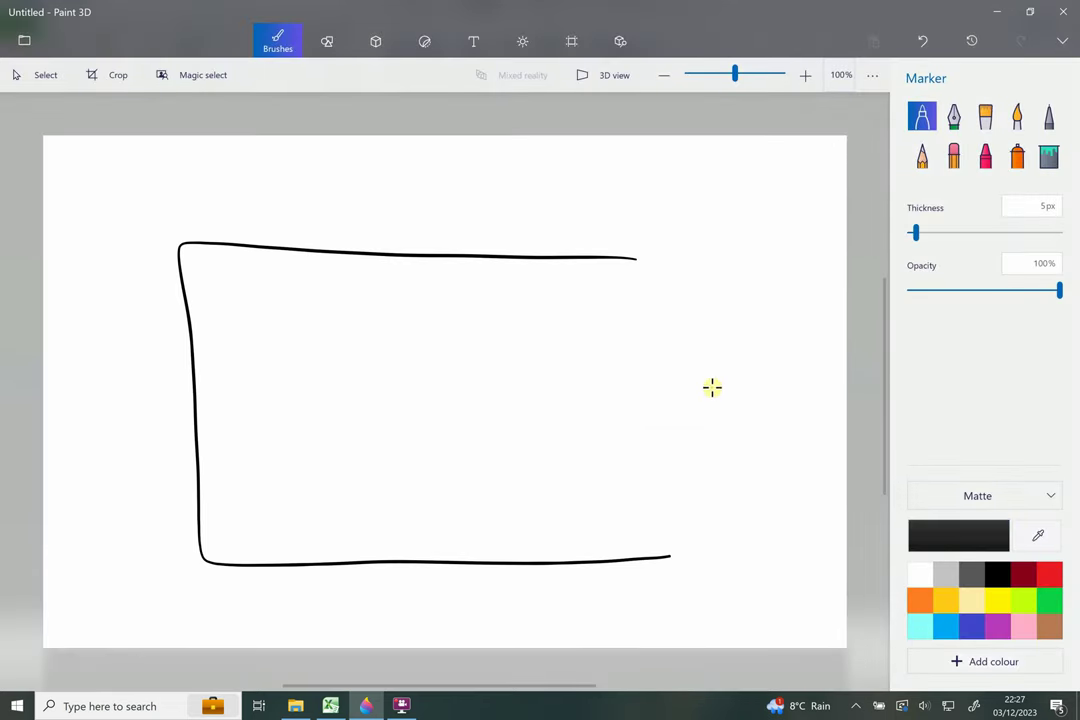
{"action": "left_click", "coordinate": [976, 621]}
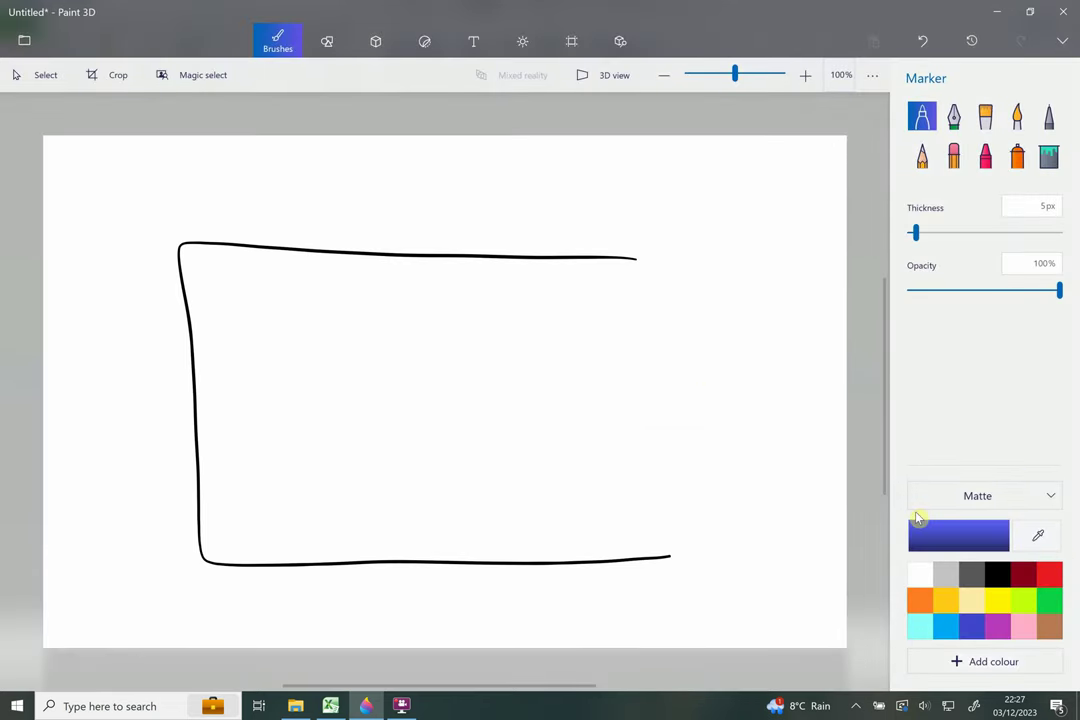
{"action": "mouse_move", "coordinate": [682, 499]}
{"action": "left_mouse_down"}
{"action": "mouse_move", "coordinate": [386, 497]}
{"action": "mouse_move", "coordinate": [289, 364]}
{"action": "mouse_move", "coordinate": [287, 290]}
{"action": "left_mouse_up"}
Mark the bar's bend in black with dashed radius lines and a dimension labelled r, and write d = 2r beside it.
{"action": "left_click", "coordinate": [997, 574]}
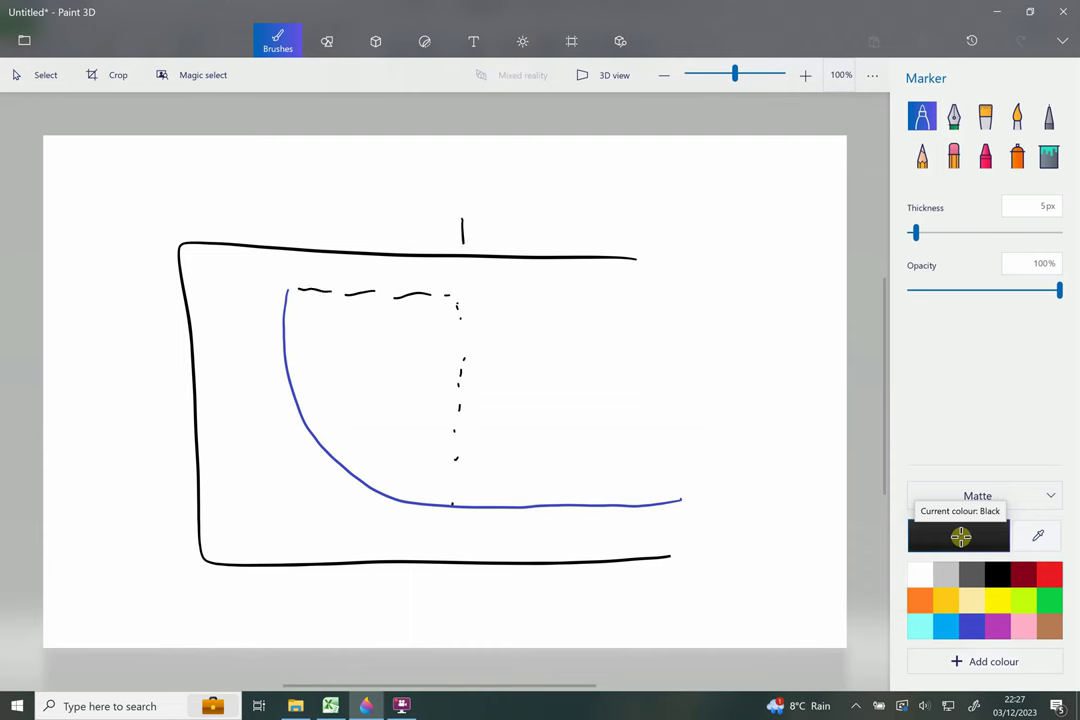
{"action": "left_click_drag", "start_coordinate": [455, 229], "coordinate": [350, 225]}
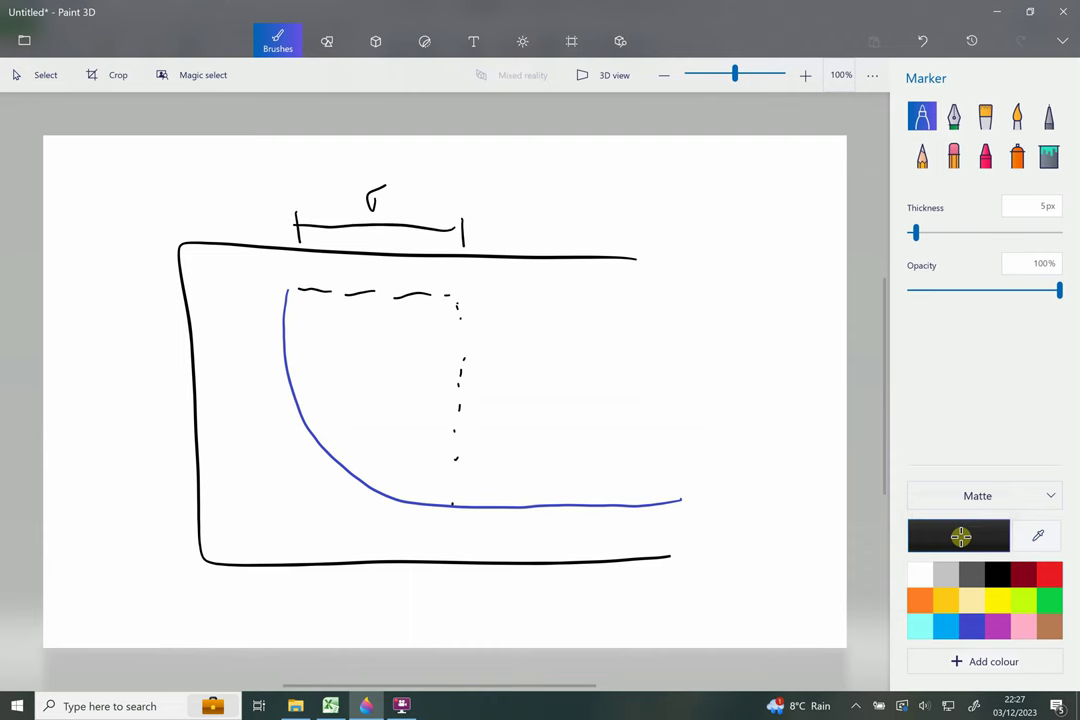
{"action": "left_click_drag", "start_coordinate": [636, 199], "coordinate": [638, 228]}
{"action": "mouse_move", "coordinate": [705, 193]}
{"action": "left_mouse_down"}
{"action": "mouse_move", "coordinate": [713, 226]}
{"action": "mouse_move", "coordinate": [761, 202]}
{"action": "left_mouse_up"}
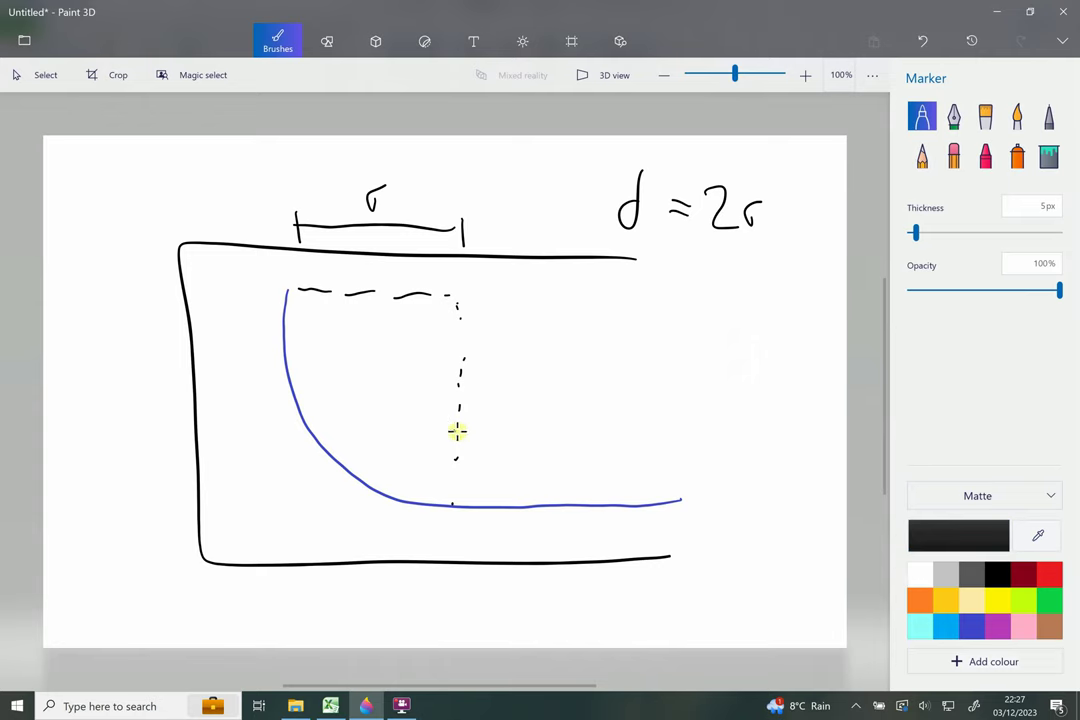
Switch to Excel, select the spacing of main reinforcement S input in section 6.0, and return to the Paint 3D sketch.
{"action": "key", "text": "alt+Tab"}
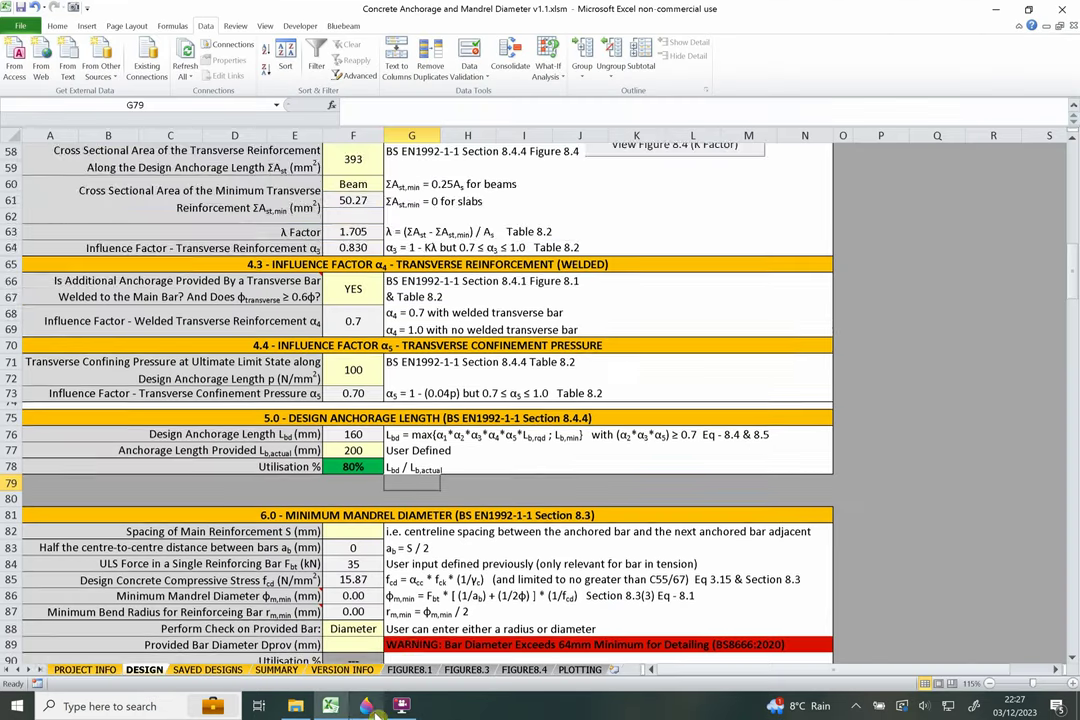
{"action": "scroll", "coordinate": [413, 550], "scroll_direction": "down", "scroll_amount": 1}
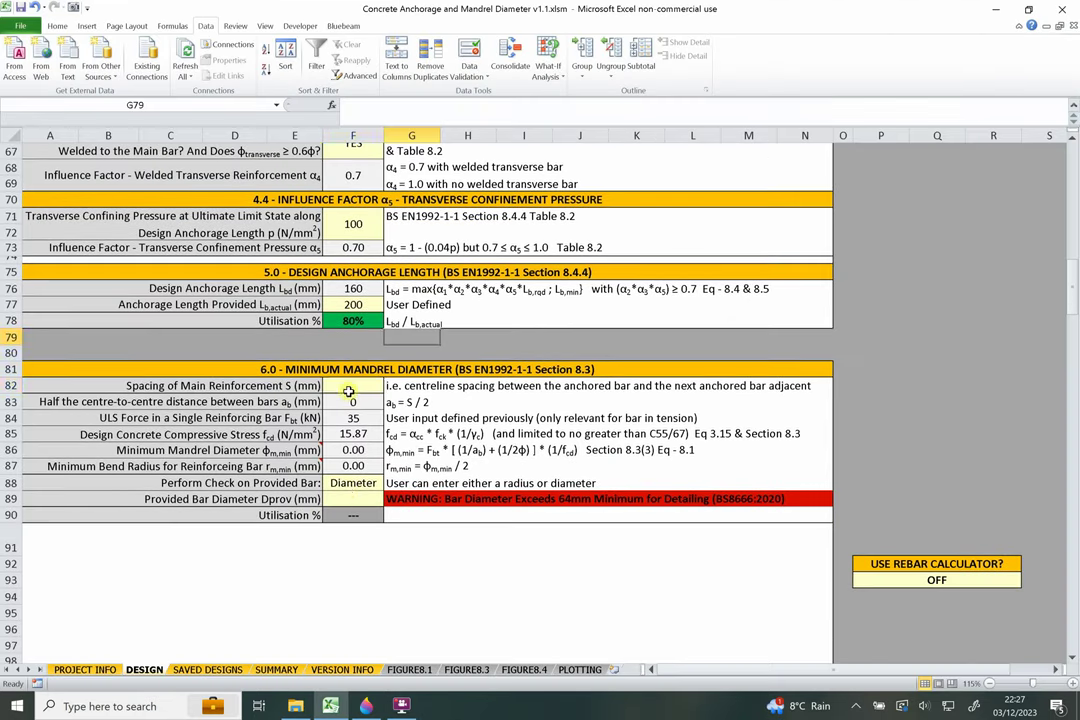
{"action": "left_click", "coordinate": [352, 386]}
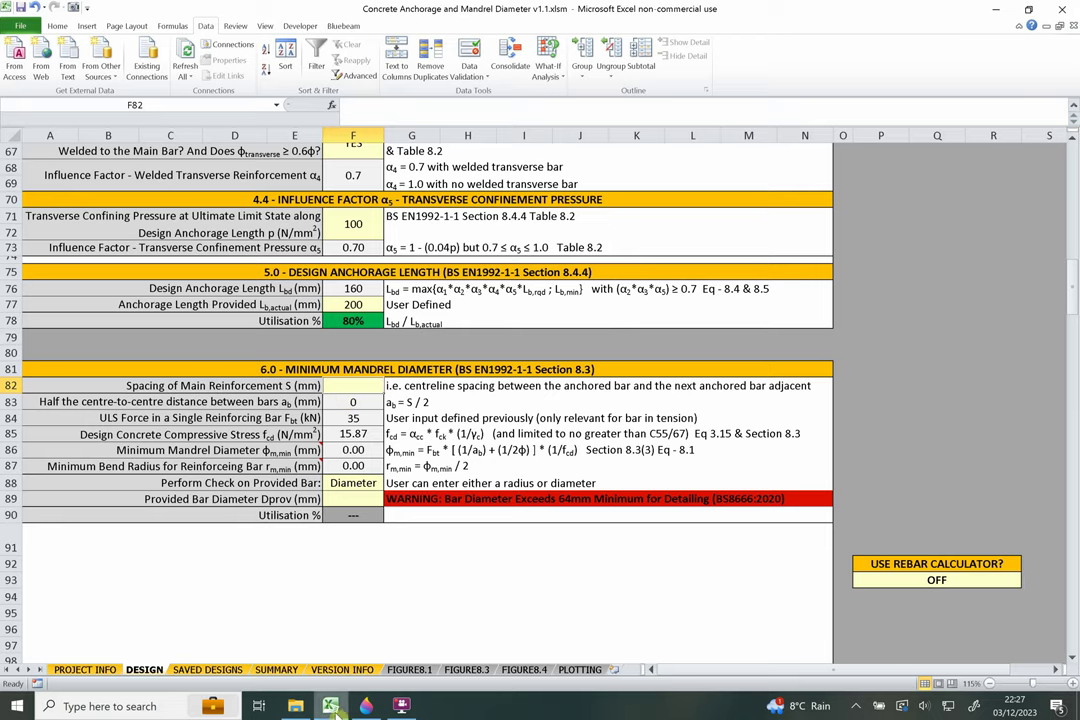
{"action": "key", "text": "alt+Tab"}
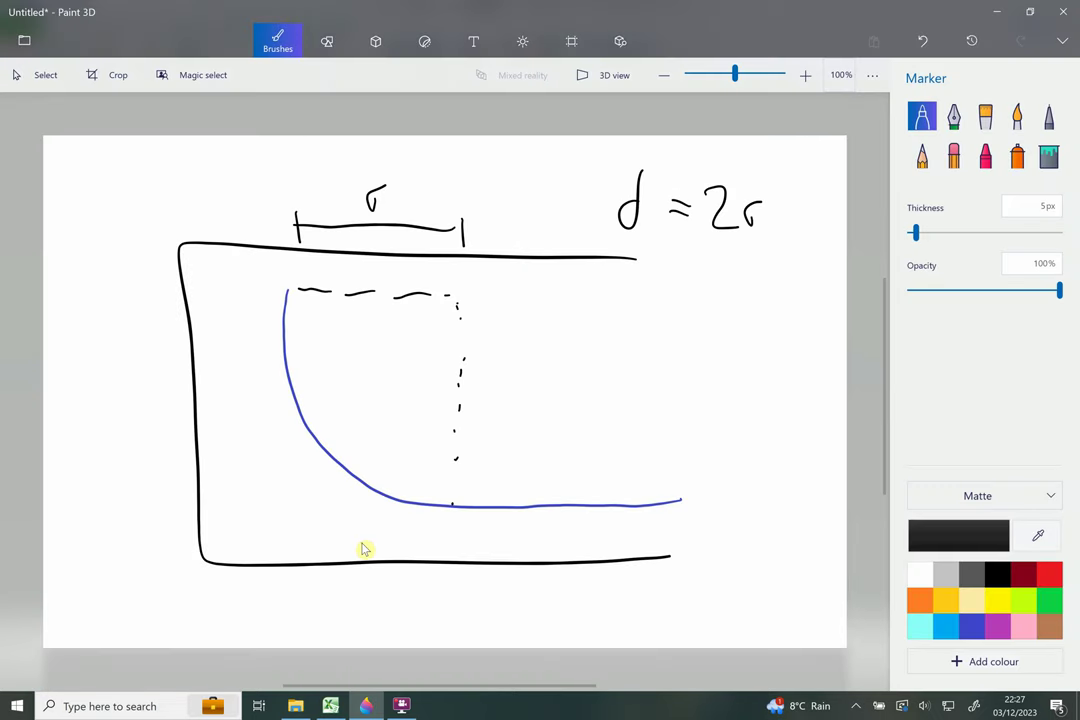
Discard the bend sketch for a blank canvas and draw a black rectangular beam section with four small bar circles along its lower edge.
{"action": "key", "text": "alt+F4"}
{"action": "left_click", "coordinate": [533, 386]}
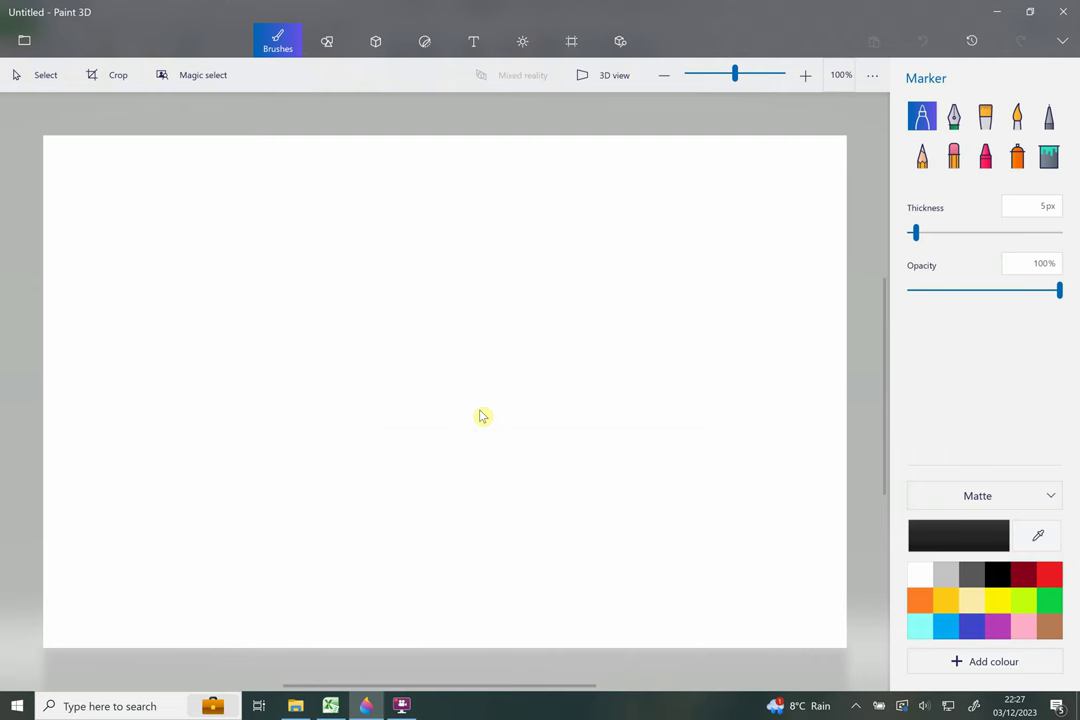
{"action": "mouse_move", "coordinate": [490, 268]}
{"action": "left_mouse_down"}
{"action": "mouse_move", "coordinate": [282, 414]}
{"action": "mouse_move", "coordinate": [381, 539]}
{"action": "mouse_move", "coordinate": [657, 547]}
{"action": "mouse_move", "coordinate": [700, 373]}
{"action": "mouse_move", "coordinate": [505, 270]}
{"action": "left_mouse_up"}
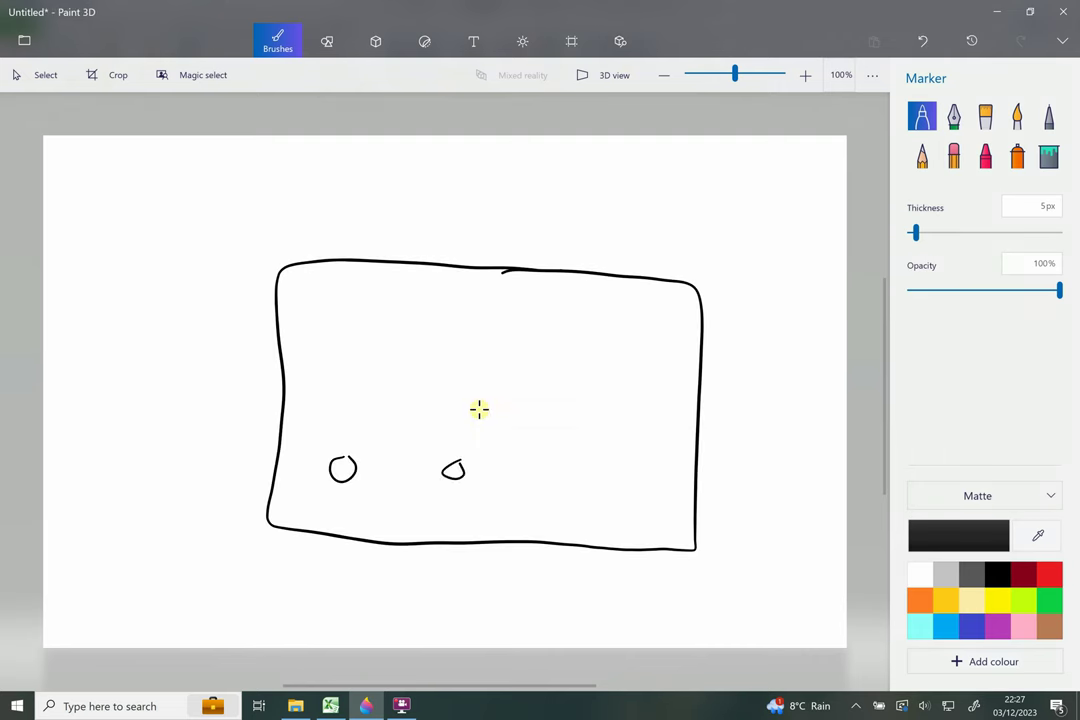
{"action": "left_click_drag", "start_coordinate": [577, 462], "coordinate": [572, 464]}
Draw upright bar legs above the three leftmost circles and add a dimension line labelled S above the section between the second and third bars.
{"action": "left_click_drag", "start_coordinate": [333, 312], "coordinate": [331, 452]}
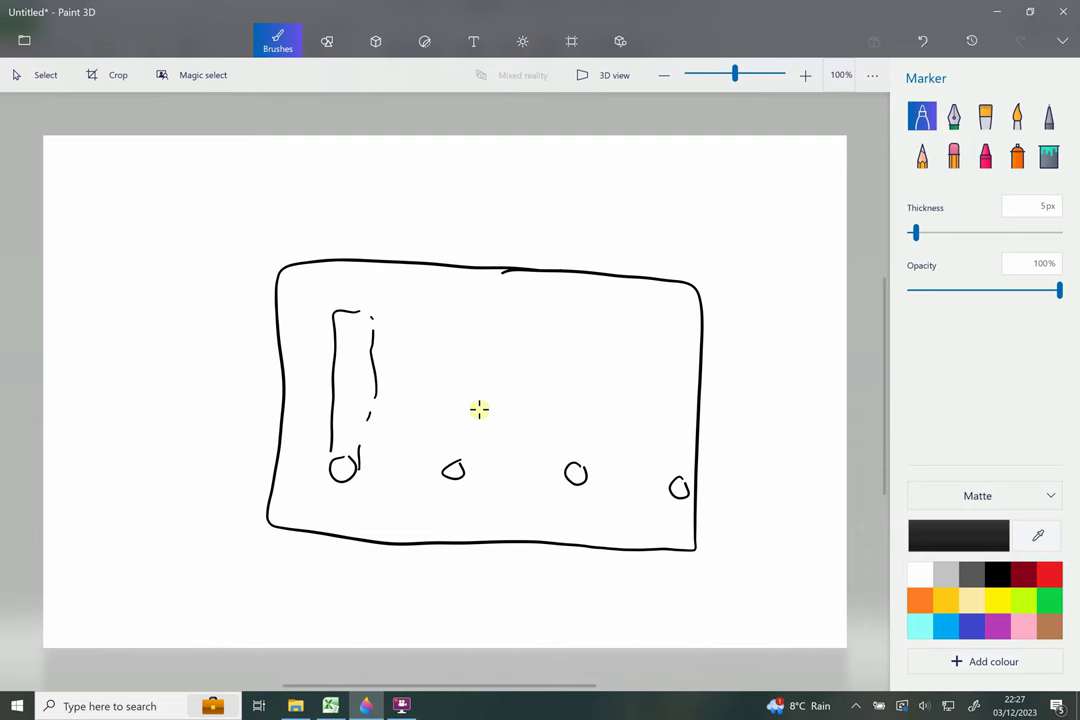
{"action": "left_click_drag", "start_coordinate": [445, 415], "coordinate": [445, 462]}
{"action": "left_click_drag", "start_coordinate": [446, 327], "coordinate": [475, 405]}
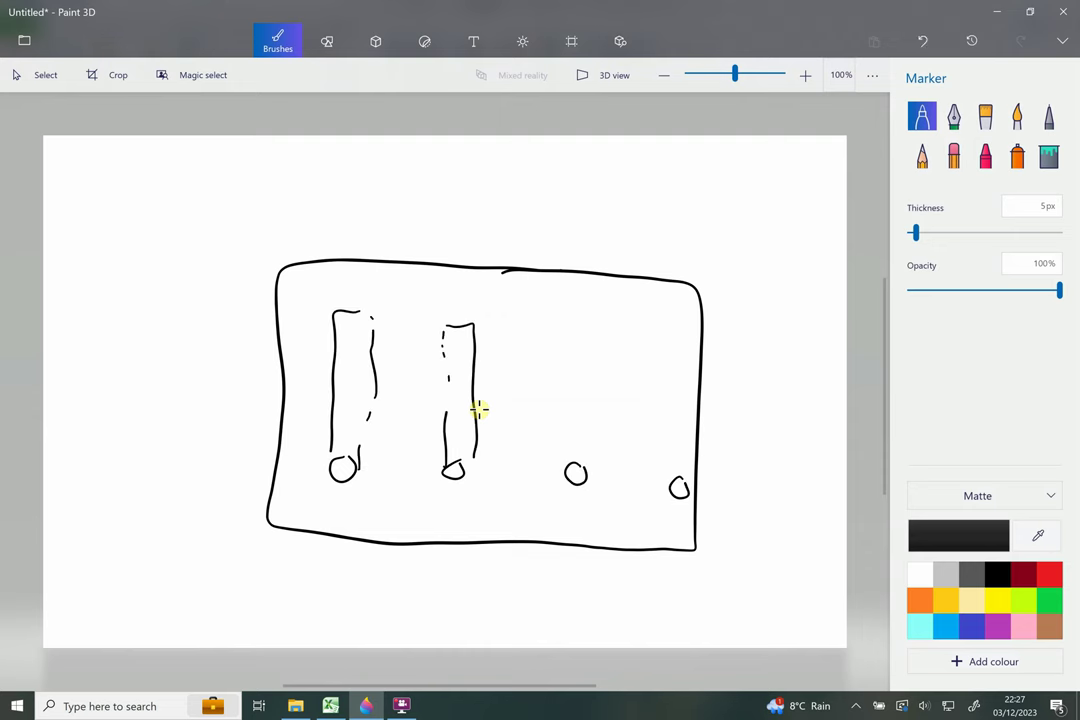
{"action": "left_click_drag", "start_coordinate": [580, 333], "coordinate": [588, 468]}
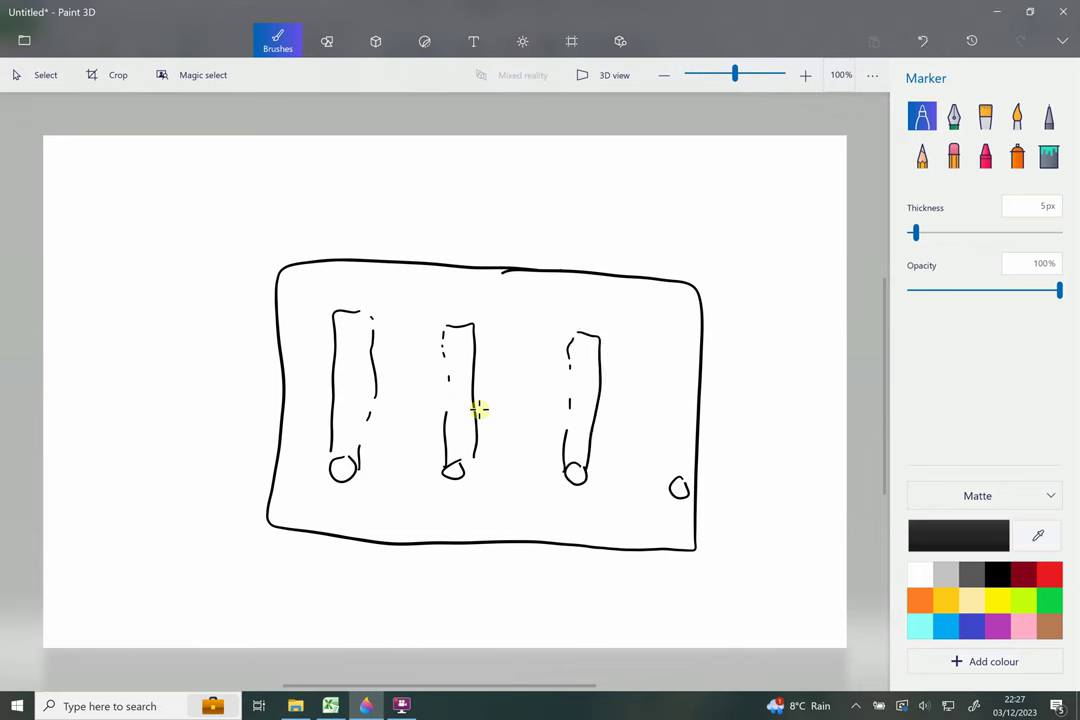
{"action": "left_click_drag", "start_coordinate": [582, 222], "coordinate": [446, 213]}
{"action": "left_click_drag", "start_coordinate": [444, 200], "coordinate": [444, 238]}
{"action": "left_click_drag", "start_coordinate": [513, 164], "coordinate": [506, 200]}
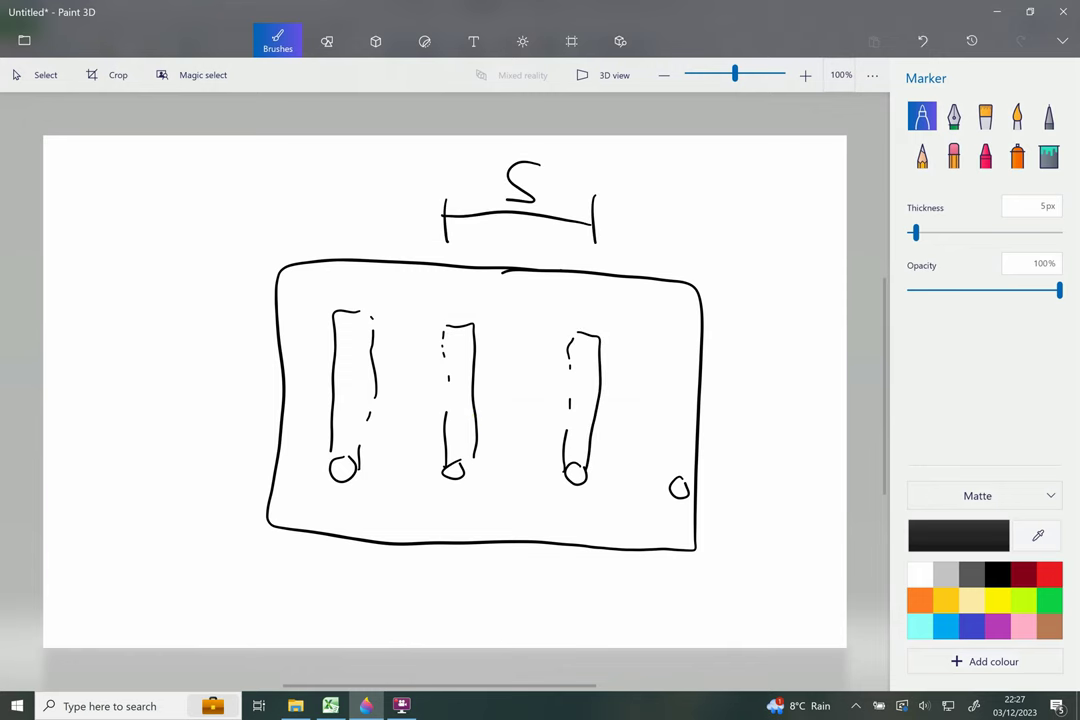
Switch to Excel and set the spacing of main reinforcement S to 200 mm.
{"action": "left_click", "coordinate": [366, 704]}
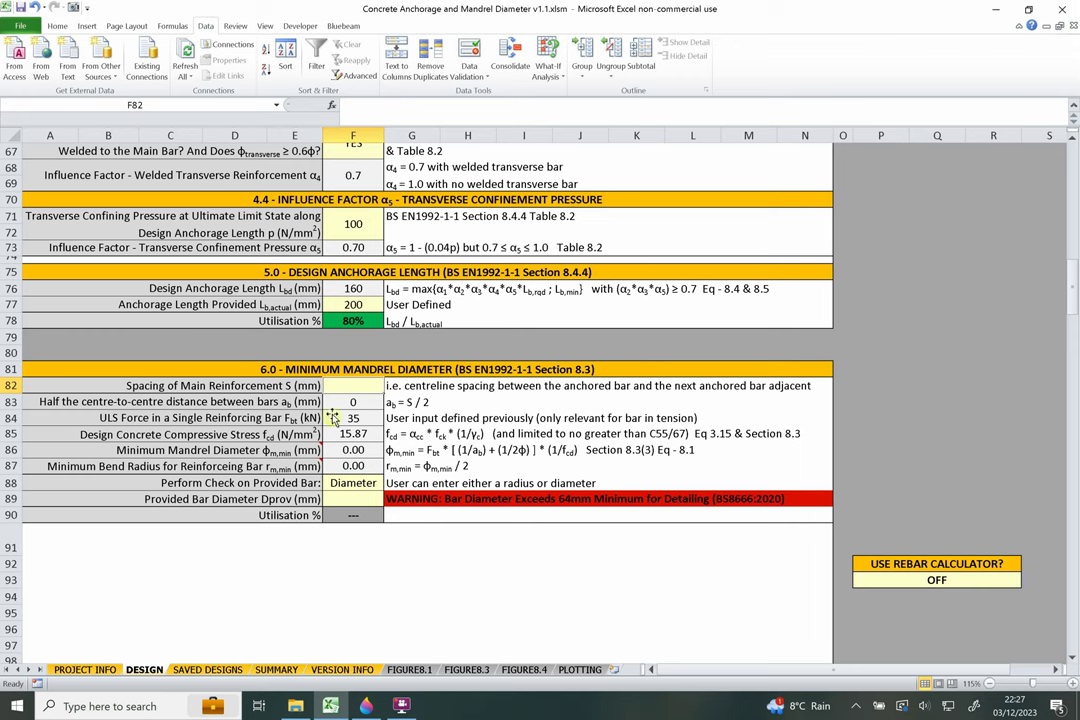
{"action": "type", "text": "200"}
{"action": "key", "text": "Return"}
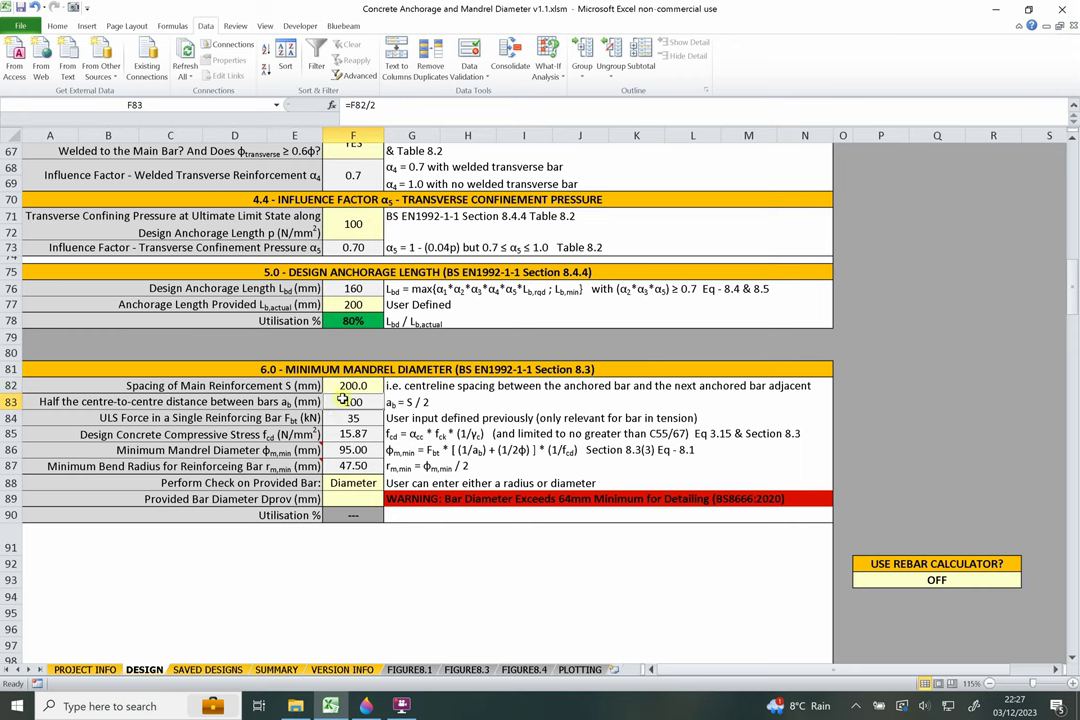
Review the section 6.0 rows for bar spacing, half centre-to-centre distance, ULS bar force and design concrete compressive stress.
{"action": "left_click", "coordinate": [259, 390]}
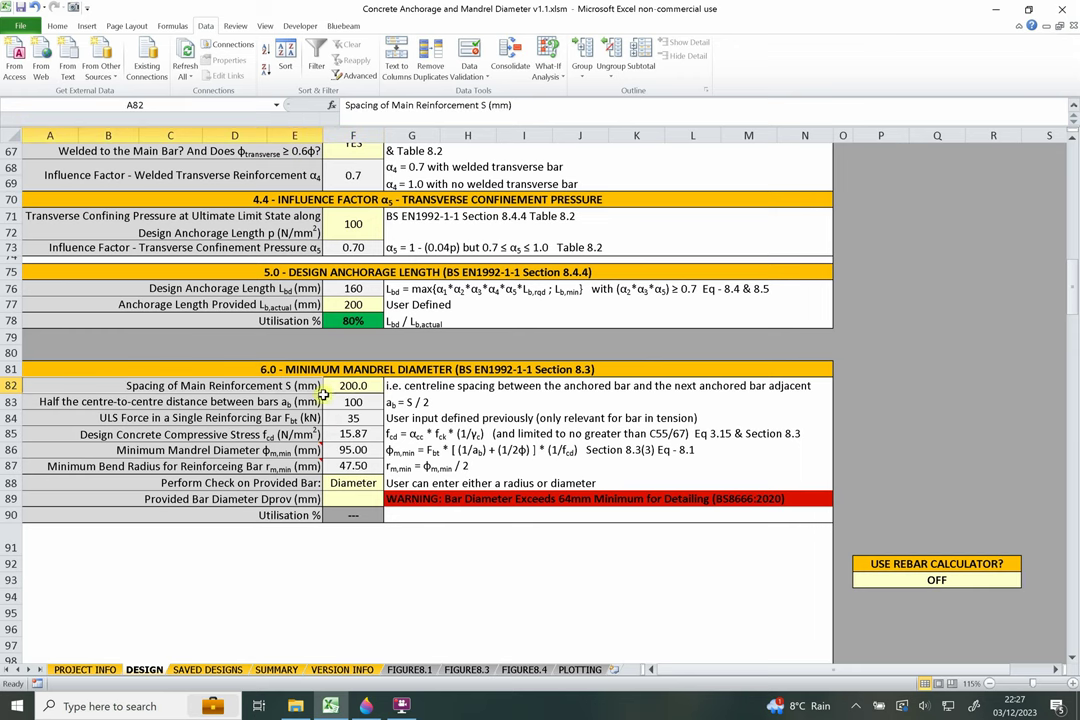
{"action": "left_click", "coordinate": [160, 400]}
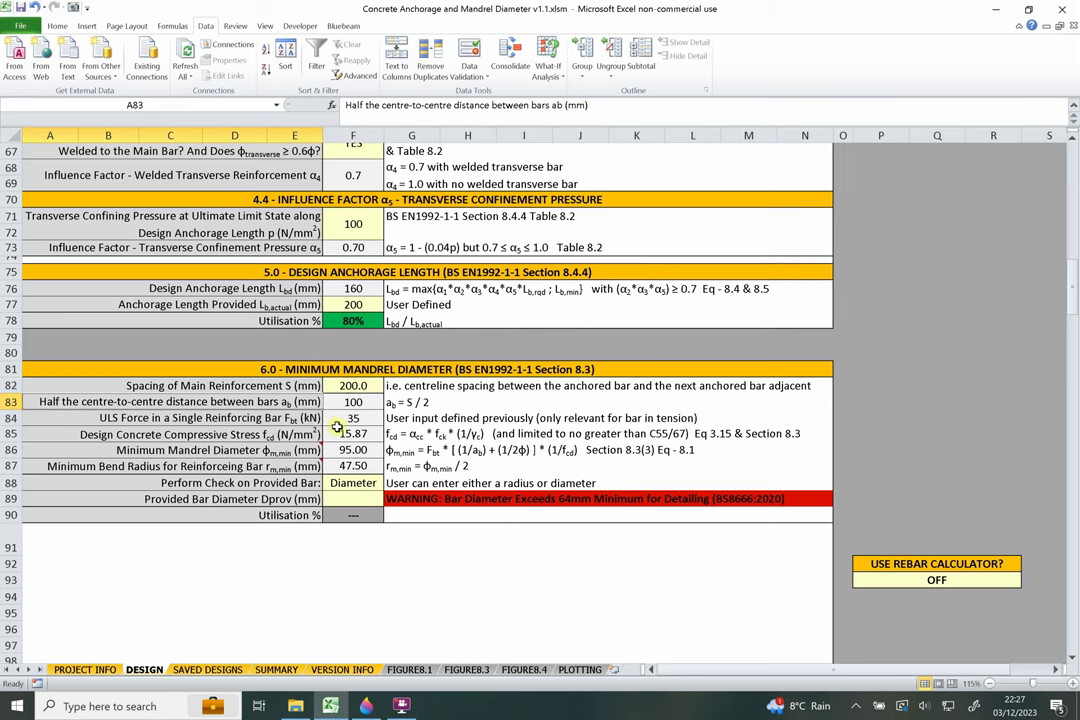
{"action": "left_click", "coordinate": [280, 418]}
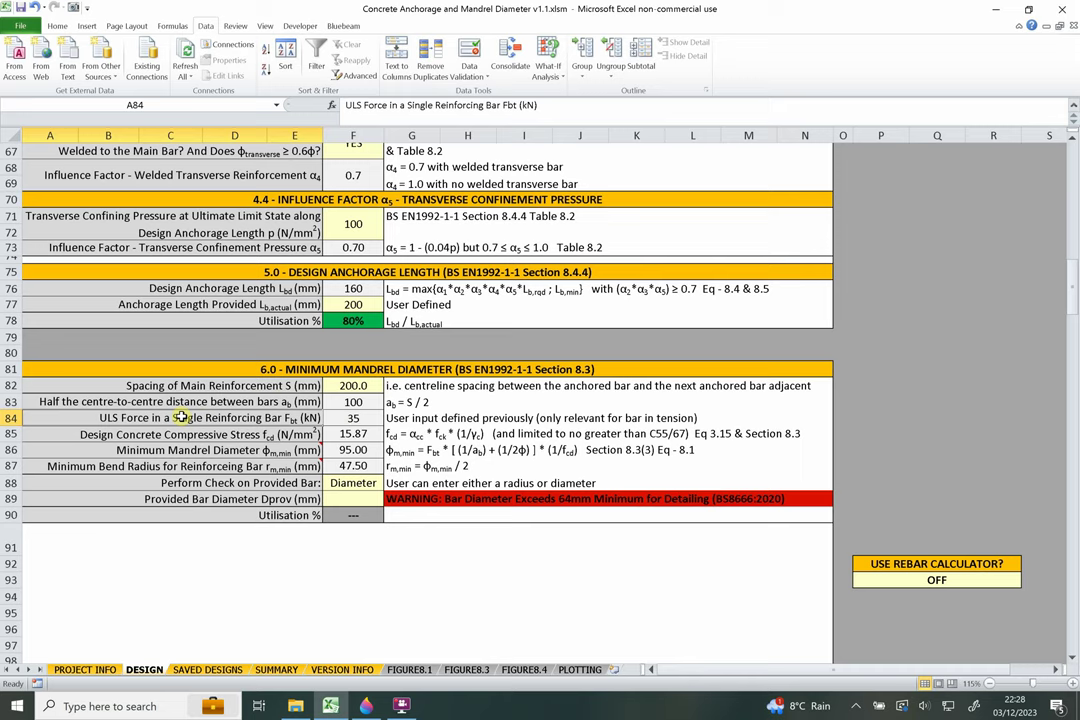
{"action": "left_click", "coordinate": [339, 419]}
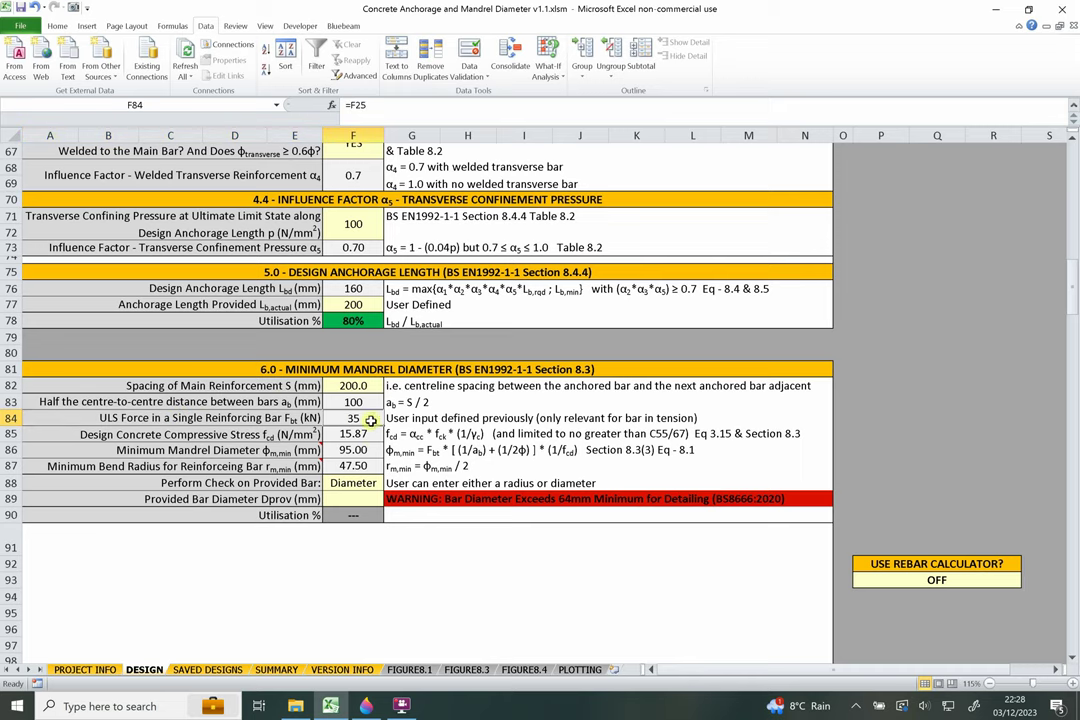
{"action": "scroll", "coordinate": [380, 420], "scroll_direction": "up", "scroll_amount": 3}
{"action": "scroll", "coordinate": [350, 400], "scroll_direction": "down", "scroll_amount": 2}
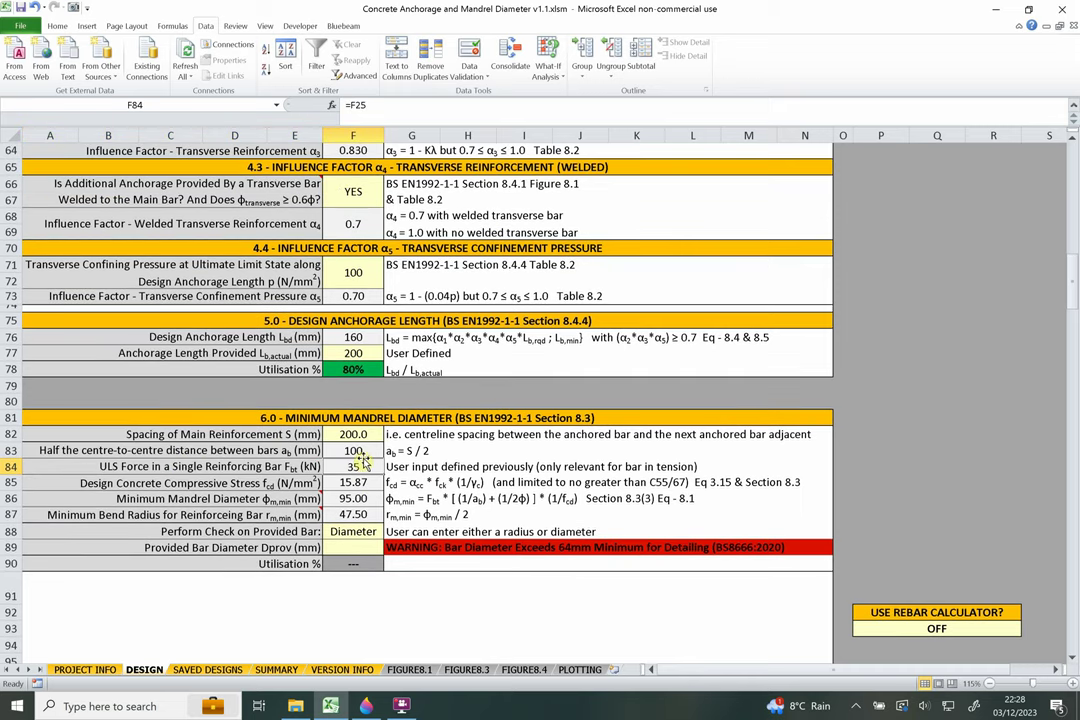
{"action": "scroll", "coordinate": [348, 430], "scroll_direction": "down", "scroll_amount": 1}
{"action": "left_click", "coordinate": [240, 436]}
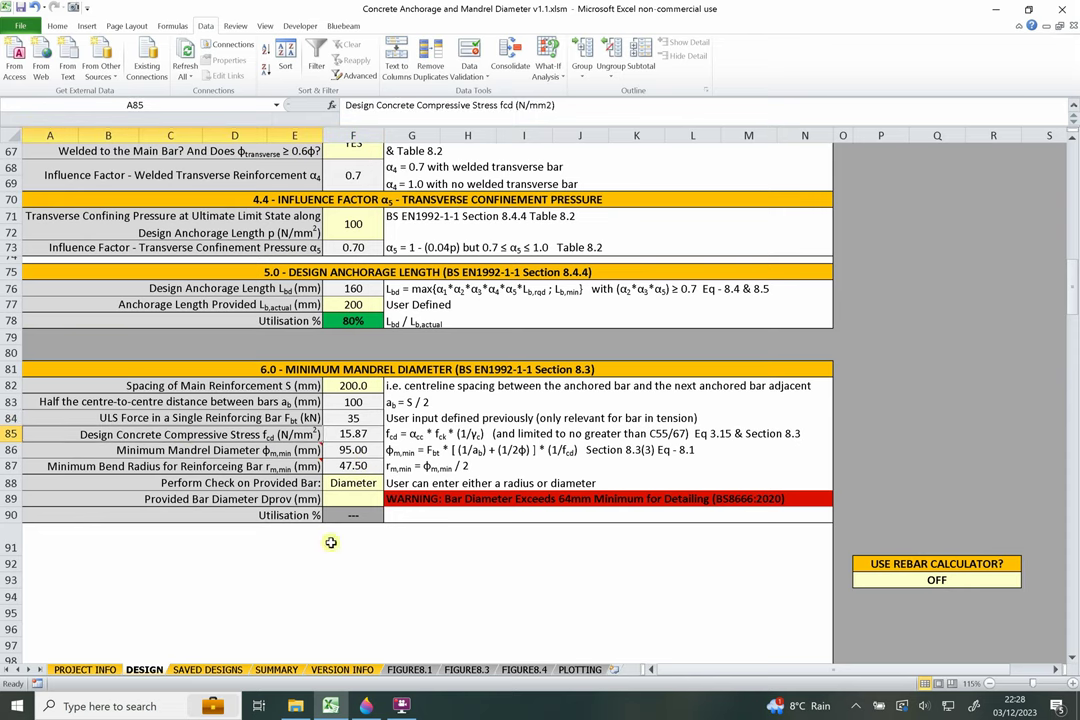
Switch to Paint 3D, start a blank canvas discarding the section sketch, and draw a beam end with a break line and a bar bent upward inside.
{"action": "left_click", "coordinate": [368, 707]}
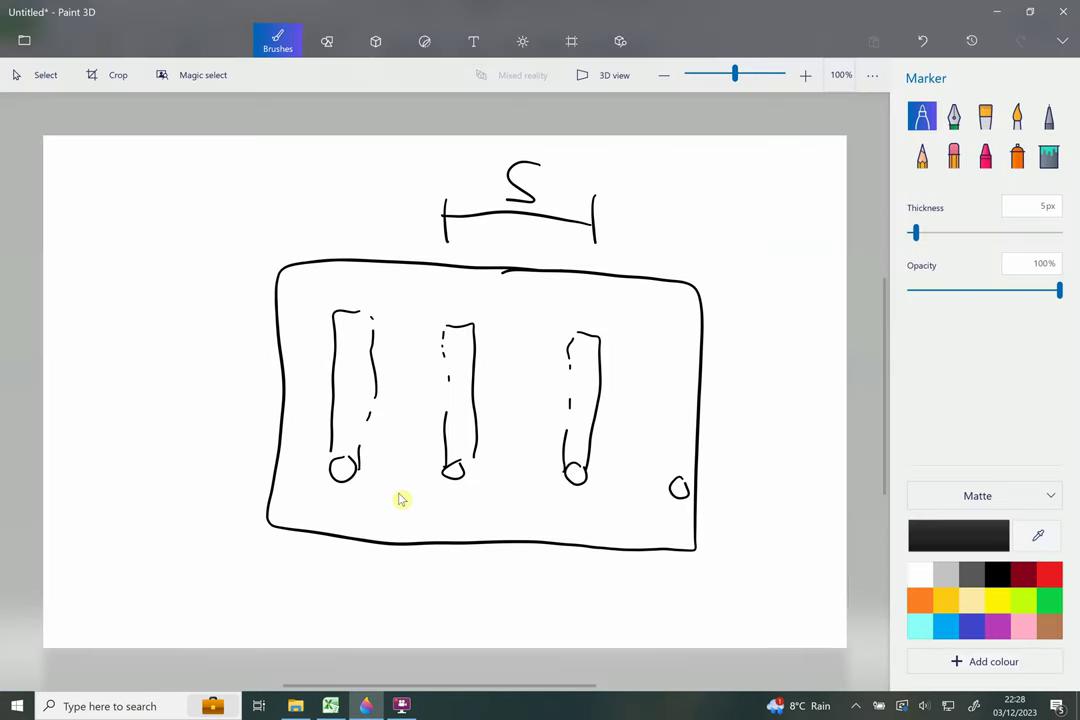
{"action": "key", "text": "ctrl+n"}
{"action": "left_click", "coordinate": [554, 382]}
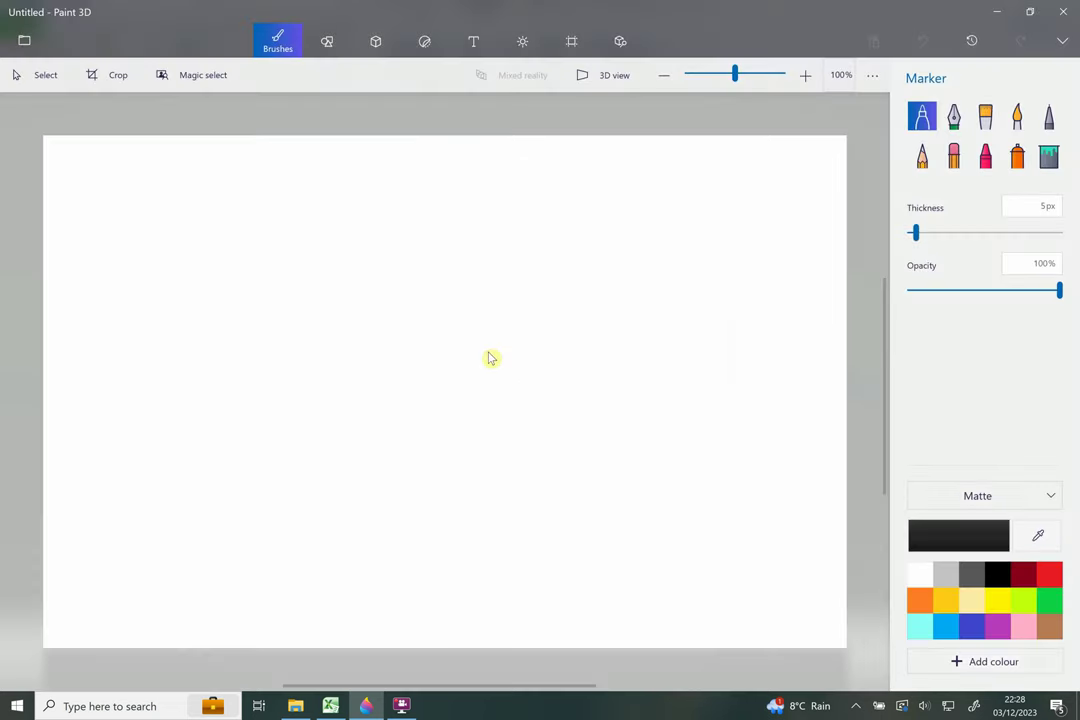
{"action": "mouse_move", "coordinate": [608, 258]}
{"action": "left_mouse_down"}
{"action": "mouse_move", "coordinate": [229, 415]}
{"action": "mouse_move", "coordinate": [525, 559]}
{"action": "mouse_move", "coordinate": [576, 557]}
{"action": "left_mouse_up"}
{"action": "mouse_move", "coordinate": [614, 202]}
{"action": "left_mouse_down"}
{"action": "mouse_move", "coordinate": [620, 374]}
{"action": "mouse_move", "coordinate": [606, 593]}
{"action": "left_mouse_up"}
{"action": "mouse_move", "coordinate": [600, 493]}
{"action": "left_mouse_down"}
{"action": "mouse_move", "coordinate": [402, 507]}
{"action": "mouse_move", "coordinate": [290, 302]}
{"action": "left_mouse_up"}
Add a force arrow labelled Fbt and 35 kN outside the break line, and shade a patch inside the bar's bend with a leader labelled fcd.
{"action": "mouse_move", "coordinate": [643, 493]}
{"action": "left_mouse_down"}
{"action": "mouse_move", "coordinate": [752, 494]}
{"action": "mouse_move", "coordinate": [722, 480]}
{"action": "mouse_move", "coordinate": [754, 407]}
{"action": "left_mouse_up"}
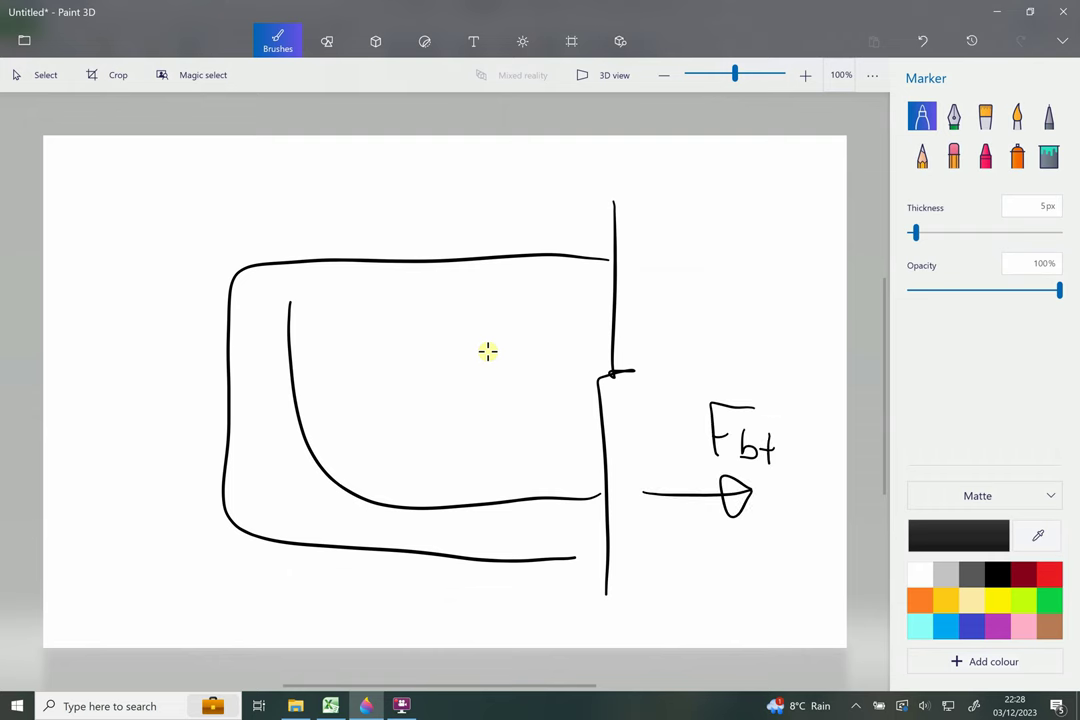
{"action": "mouse_move", "coordinate": [721, 330]}
{"action": "left_mouse_down"}
{"action": "mouse_move", "coordinate": [741, 368]}
{"action": "mouse_move", "coordinate": [812, 343]}
{"action": "left_mouse_up"}
{"action": "mouse_move", "coordinate": [345, 470]}
{"action": "left_mouse_down"}
{"action": "mouse_move", "coordinate": [328, 436]}
{"action": "mouse_move", "coordinate": [343, 470]}
{"action": "left_mouse_up"}
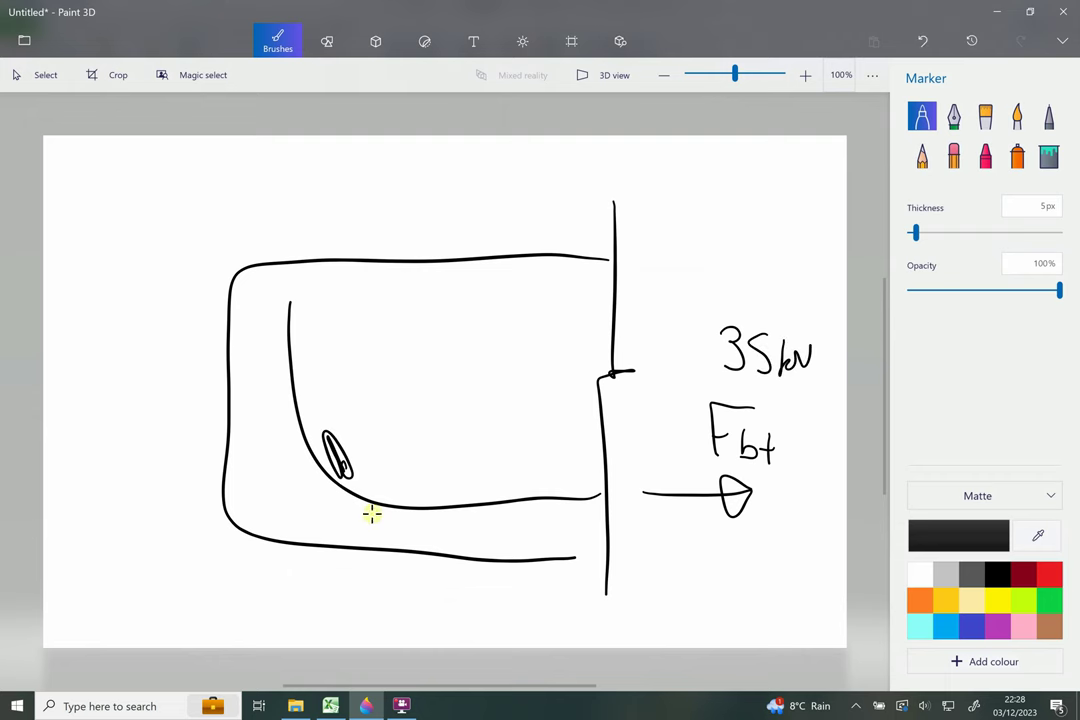
{"action": "left_click_drag", "start_coordinate": [345, 452], "coordinate": [302, 232]}
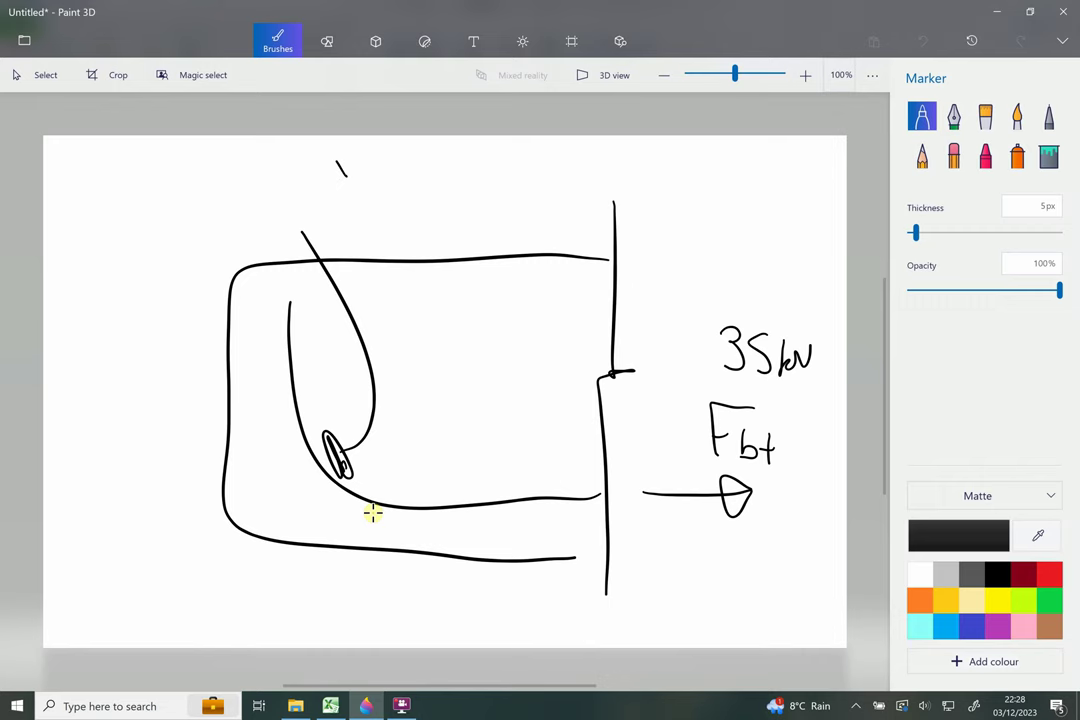
{"action": "left_click_drag", "start_coordinate": [337, 160], "coordinate": [318, 212]}
{"action": "left_click_drag", "start_coordinate": [340, 185], "coordinate": [378, 208]}
{"action": "left_click_drag", "start_coordinate": [371, 193], "coordinate": [385, 191]}
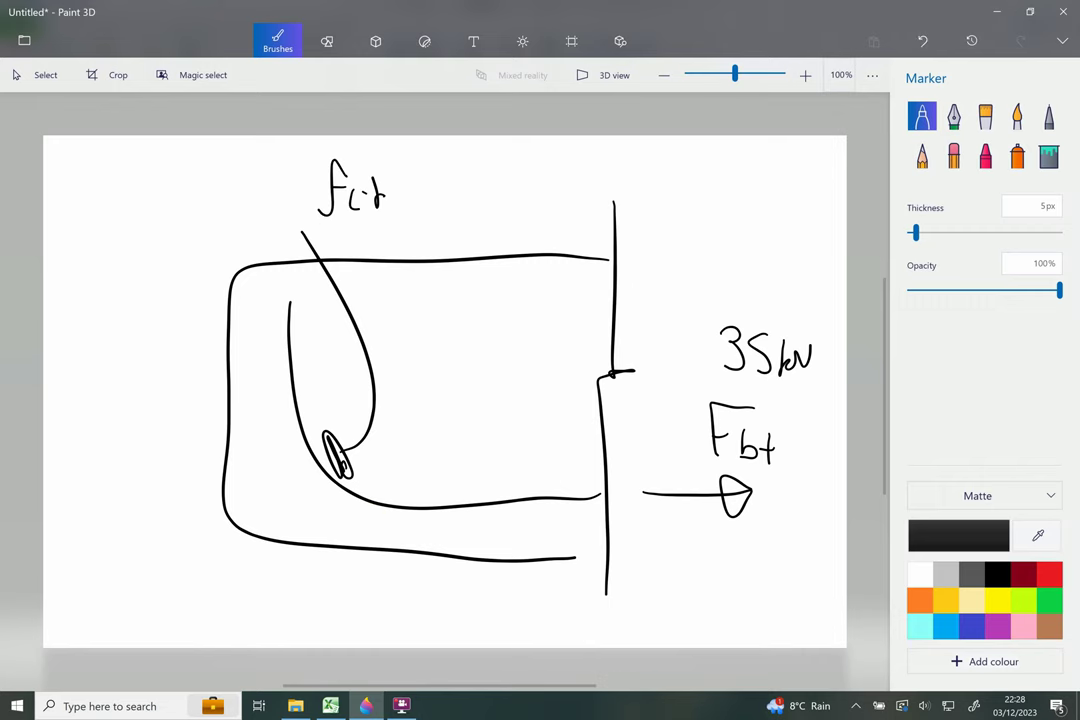
Switch to Excel and examine the design concrete compressive stress fcd formula and value, plus the minimum mandrel diameter row.
{"action": "left_click", "coordinate": [330, 706]}
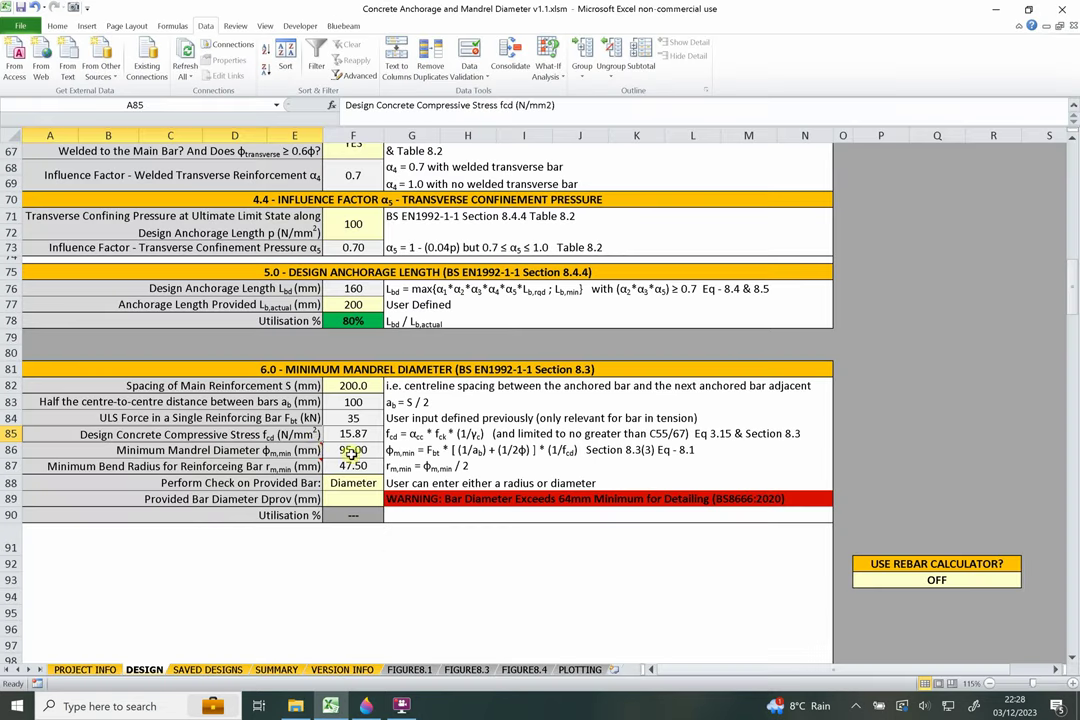
{"action": "left_click_drag", "start_coordinate": [250, 433], "coordinate": [420, 433]}
{"action": "left_click", "coordinate": [437, 433]}
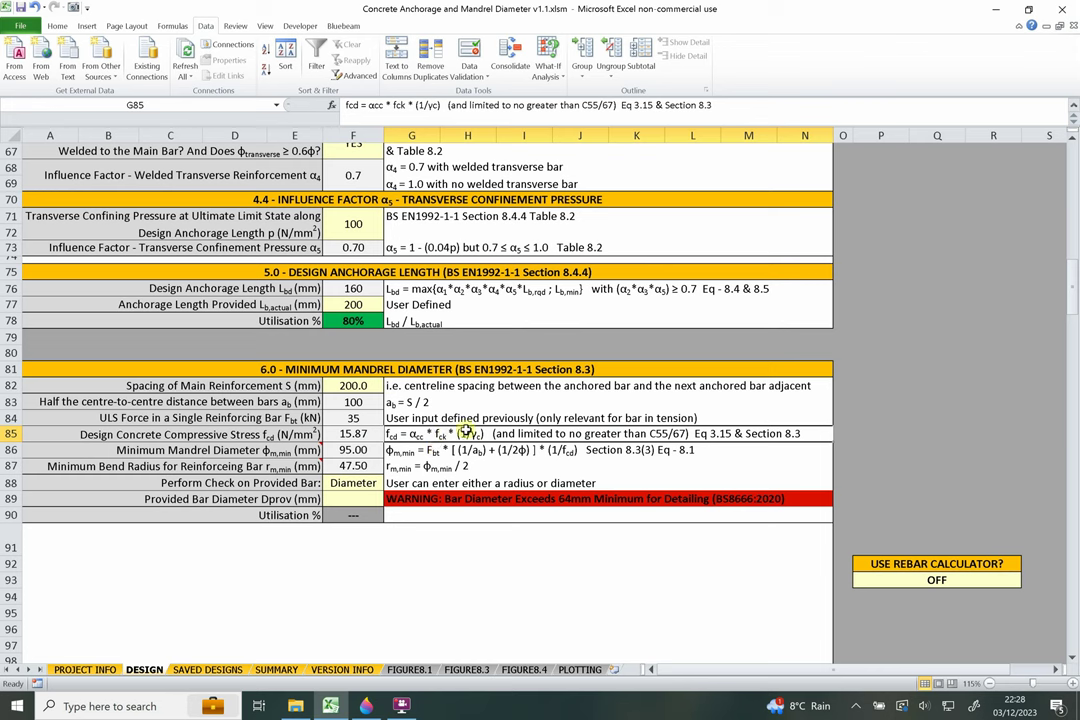
{"action": "left_click", "coordinate": [355, 434]}
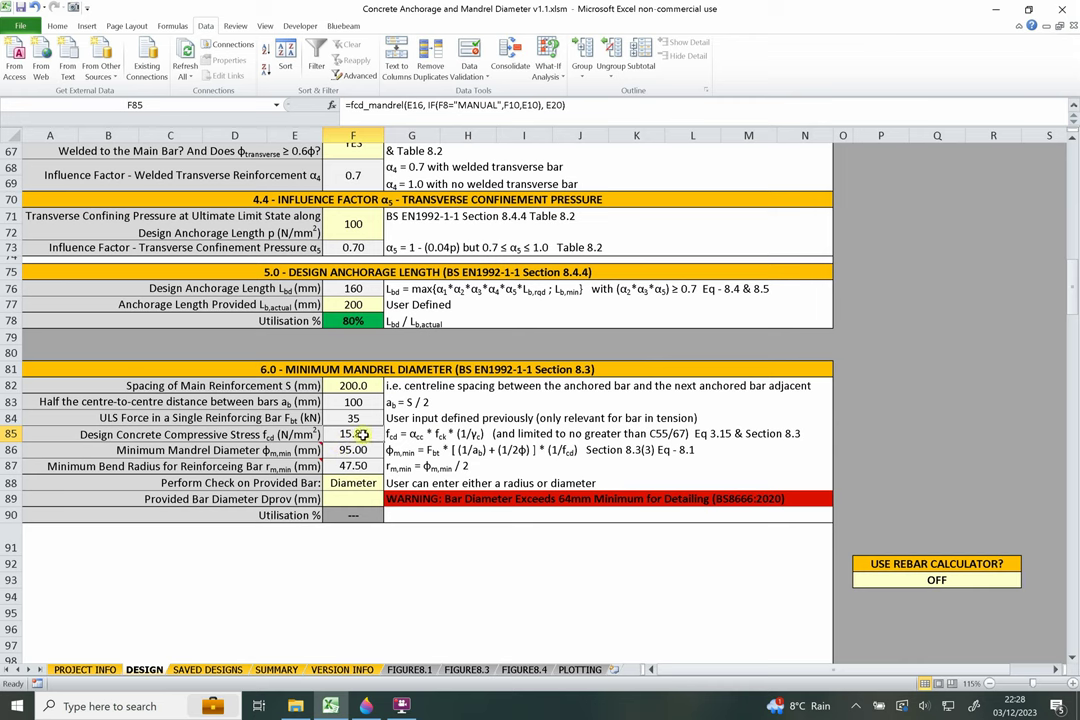
{"action": "left_click", "coordinate": [262, 450]}
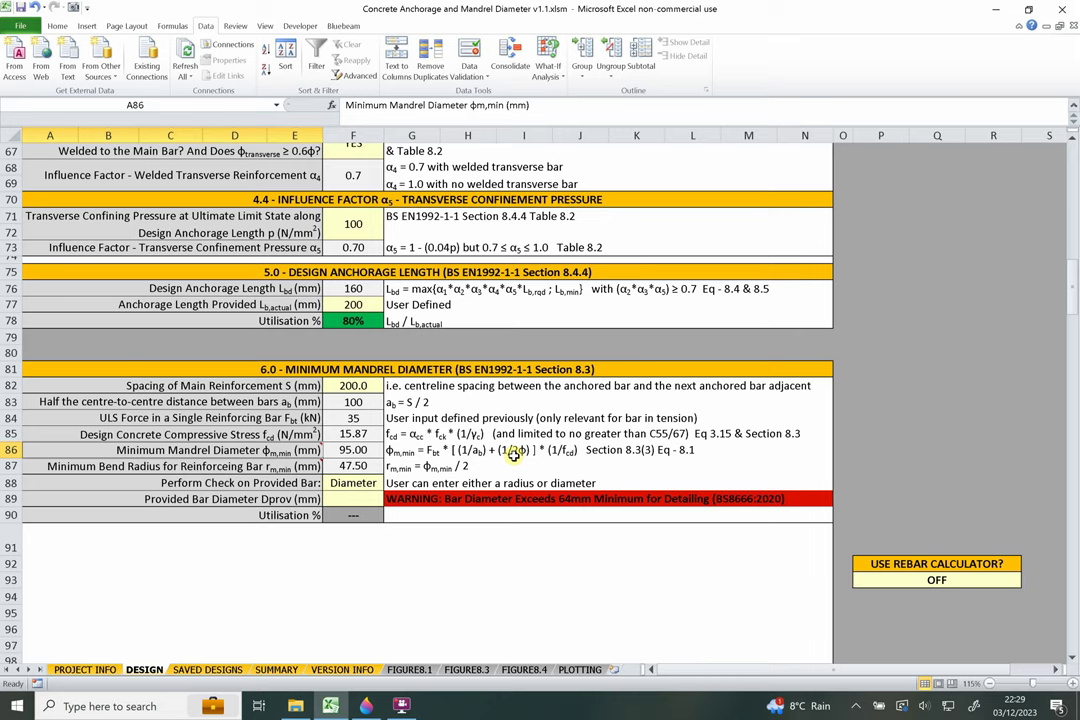
Switch to Paint 3D, discard the force sketch for a blank canvas, and draw a black three-dimensional beam end with its edges receding upper right.
{"action": "left_click", "coordinate": [365, 707]}
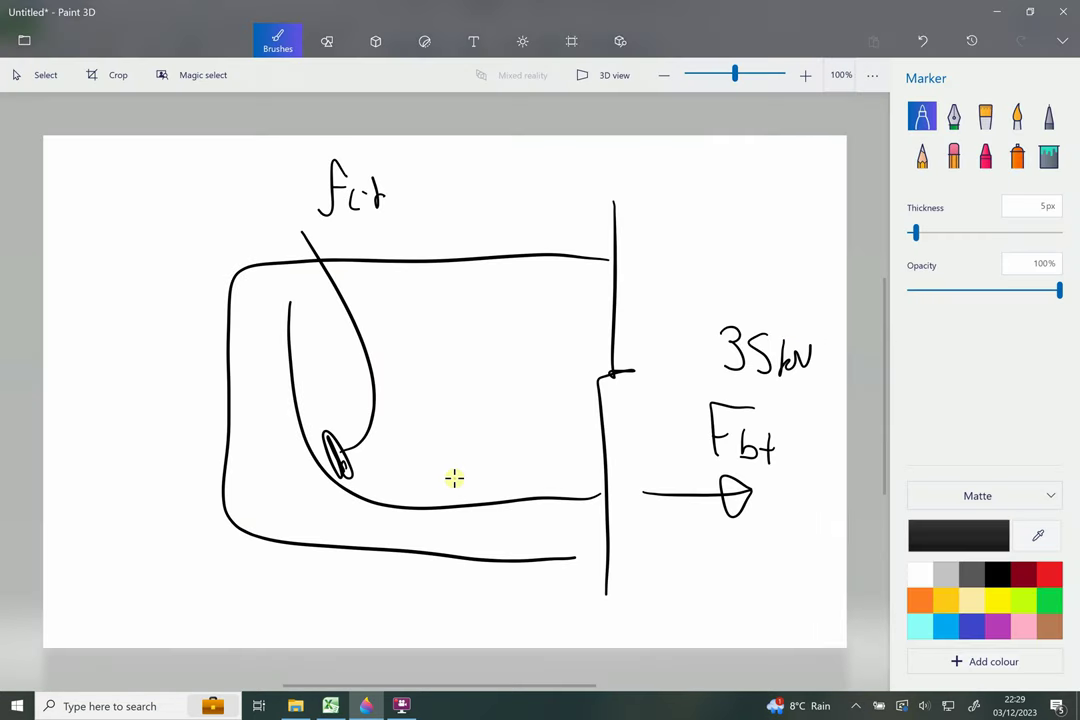
{"action": "key", "text": "ctrl+n"}
{"action": "left_click", "coordinate": [549, 381]}
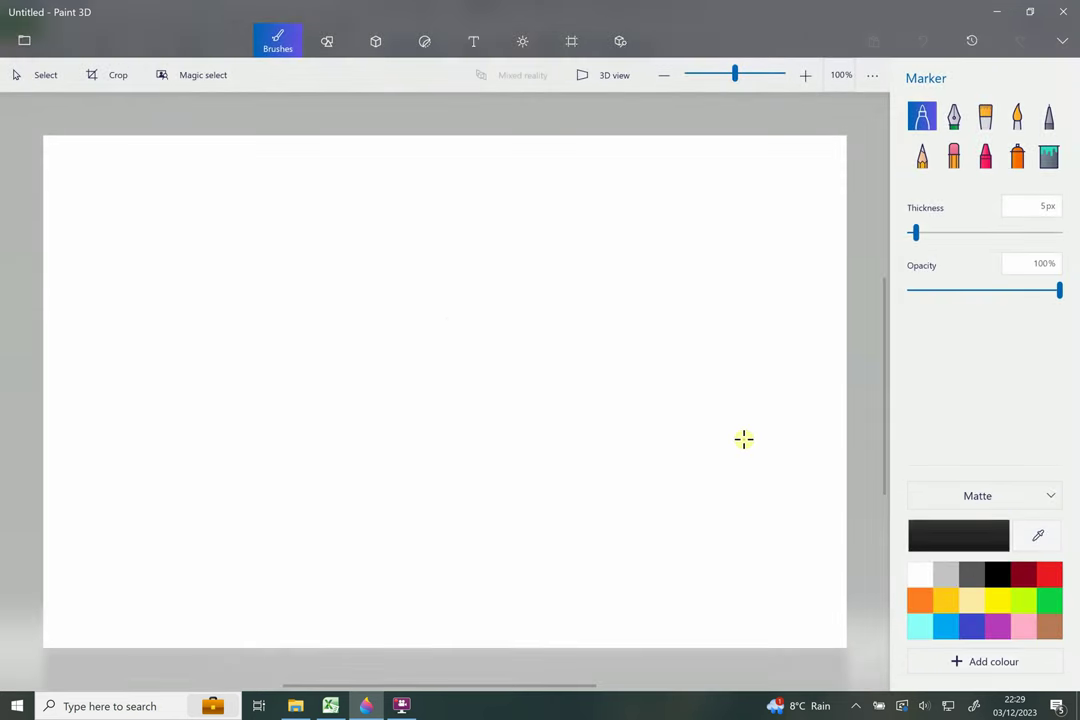
{"action": "mouse_move", "coordinate": [480, 352]}
{"action": "left_mouse_down"}
{"action": "mouse_move", "coordinate": [457, 548]}
{"action": "mouse_move", "coordinate": [219, 263]}
{"action": "mouse_move", "coordinate": [182, 397]}
{"action": "mouse_move", "coordinate": [333, 499]}
{"action": "mouse_move", "coordinate": [441, 553]}
{"action": "mouse_move", "coordinate": [612, 301]}
{"action": "mouse_move", "coordinate": [743, 245]}
{"action": "left_mouse_up"}
{"action": "left_click_drag", "start_coordinate": [187, 245], "coordinate": [465, 137]}
{"action": "left_click_drag", "start_coordinate": [450, 550], "coordinate": [749, 466]}
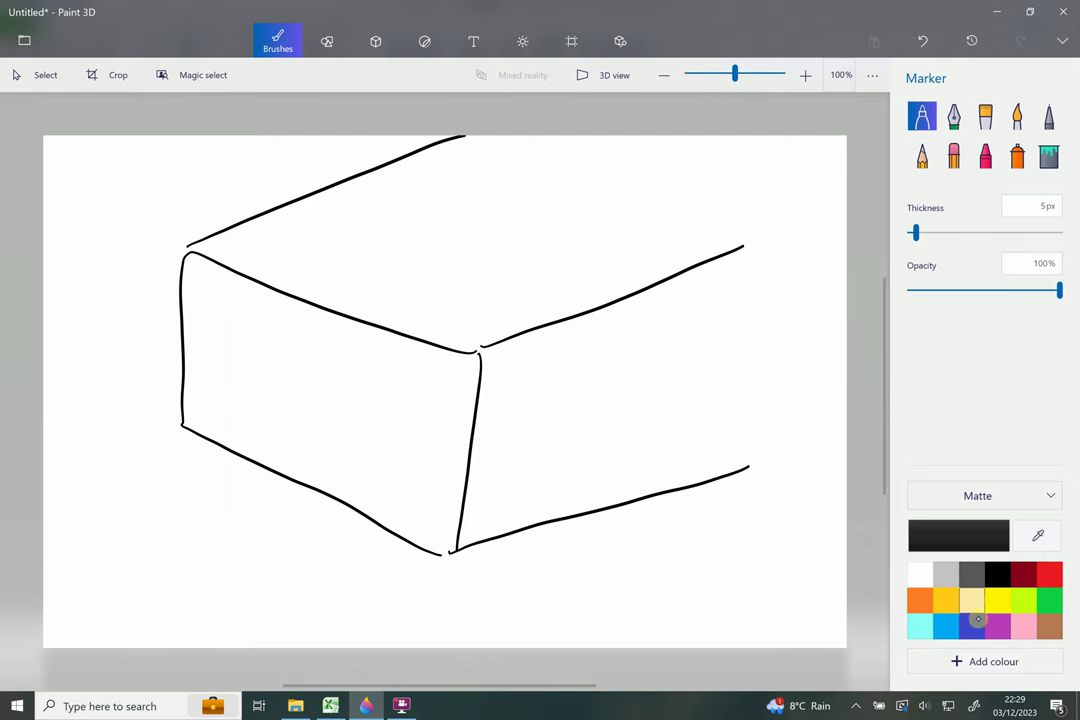
Draw two blue bars bent upward at the beam's end face, and mark the spacing S between them with a black dimension line on top.
{"action": "left_click", "coordinate": [971, 625]}
{"action": "left_click_drag", "start_coordinate": [684, 427], "coordinate": [432, 495]}
{"action": "left_click_drag", "start_coordinate": [390, 440], "coordinate": [401, 378]}
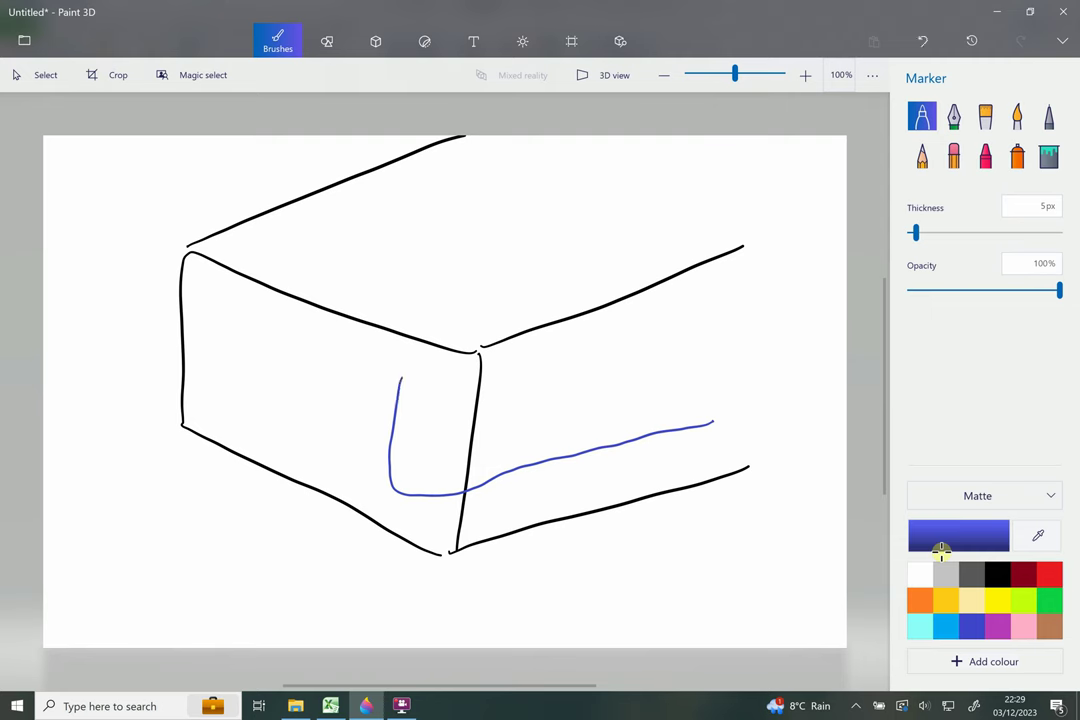
{"action": "left_click_drag", "start_coordinate": [583, 347], "coordinate": [262, 411]}
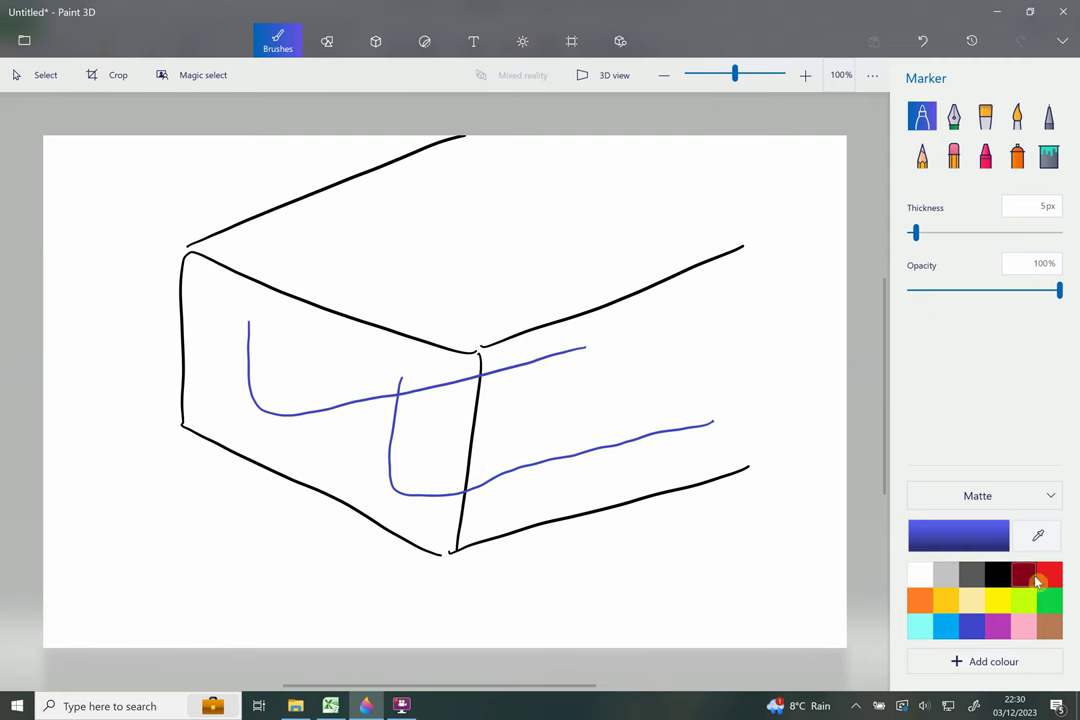
{"action": "left_click", "coordinate": [968, 573]}
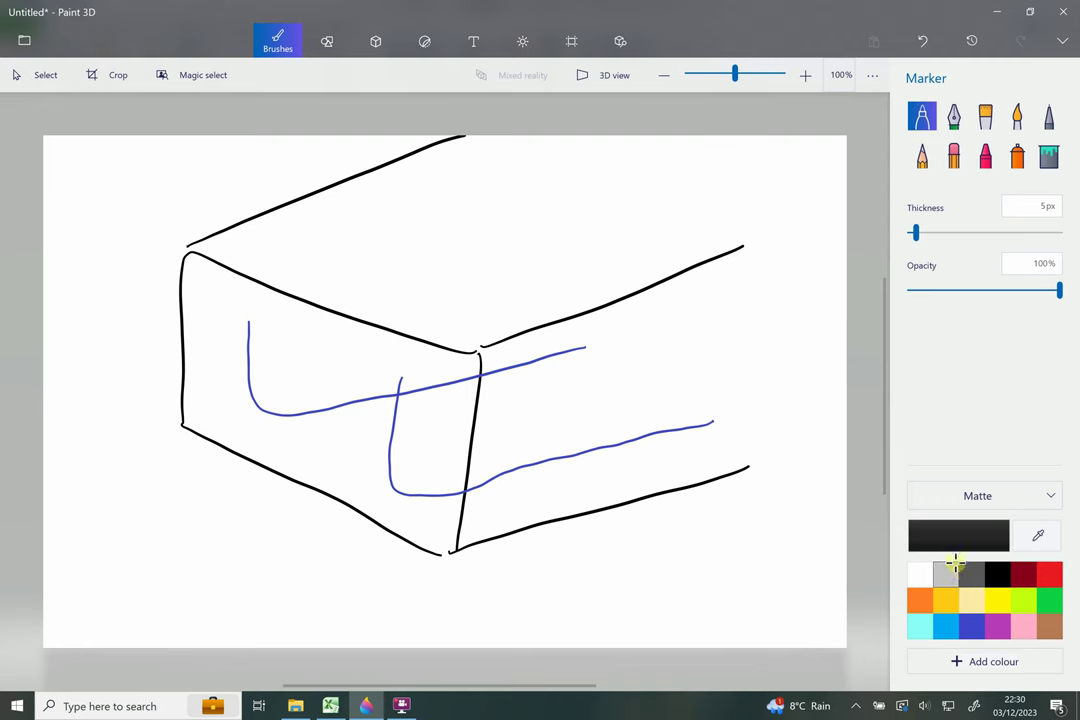
{"action": "left_click_drag", "start_coordinate": [292, 240], "coordinate": [406, 268]}
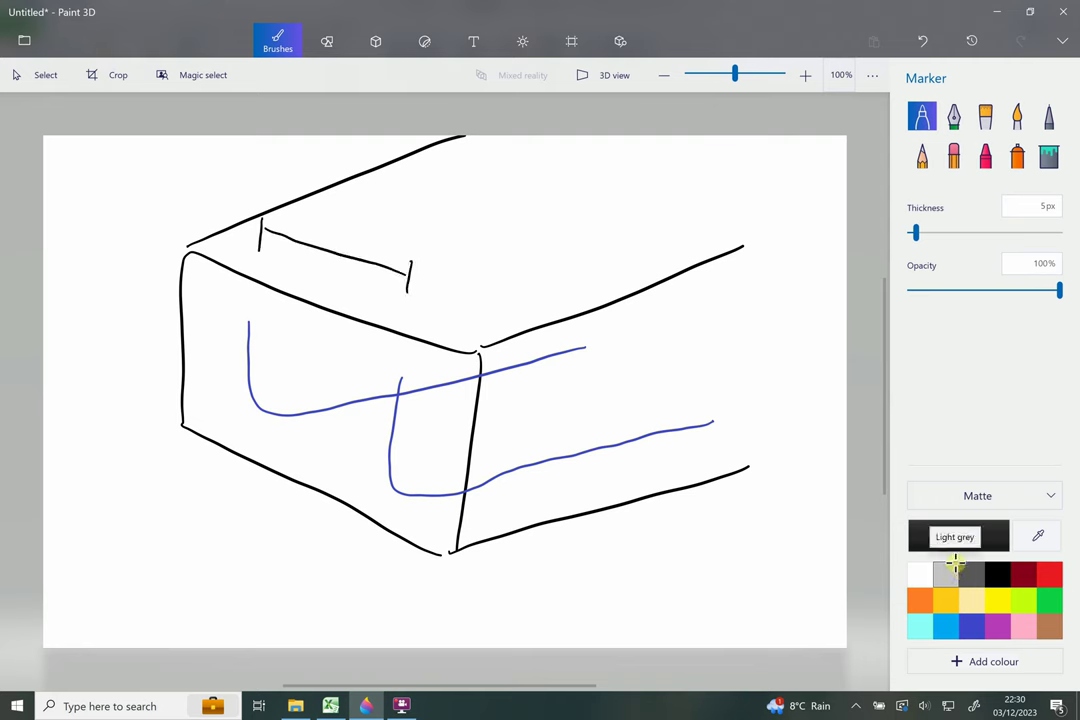
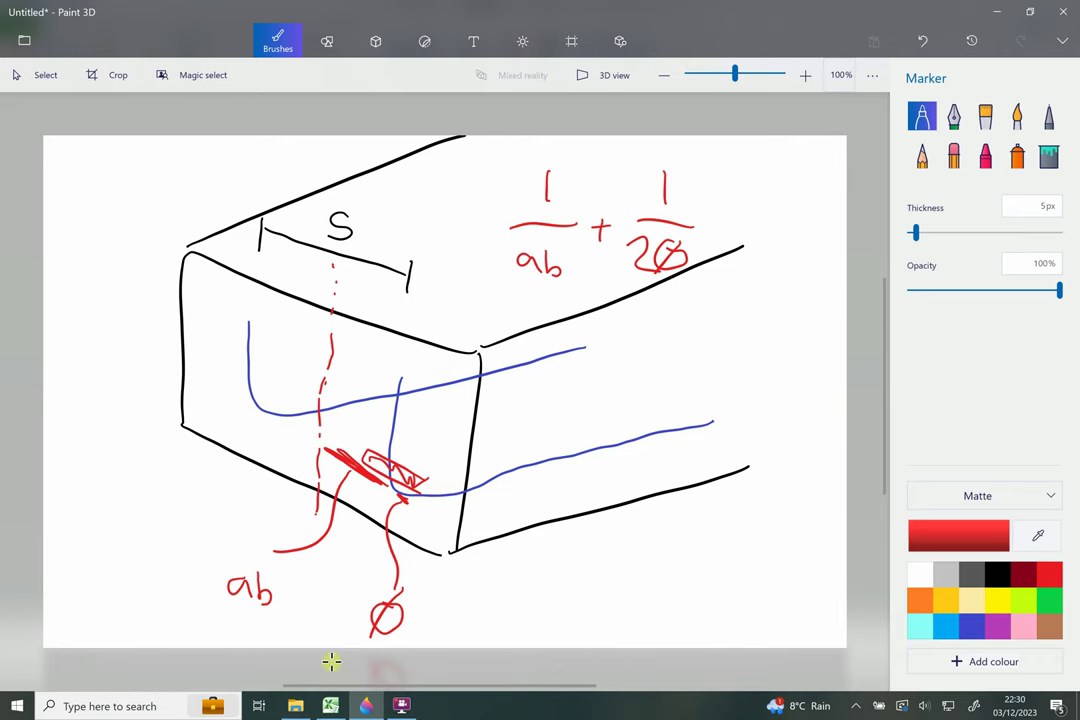
Switch to Excel and examine the minimum mandrel diameter formula and note, and the minimum bend radius formula.
{"action": "left_click", "coordinate": [330, 706]}
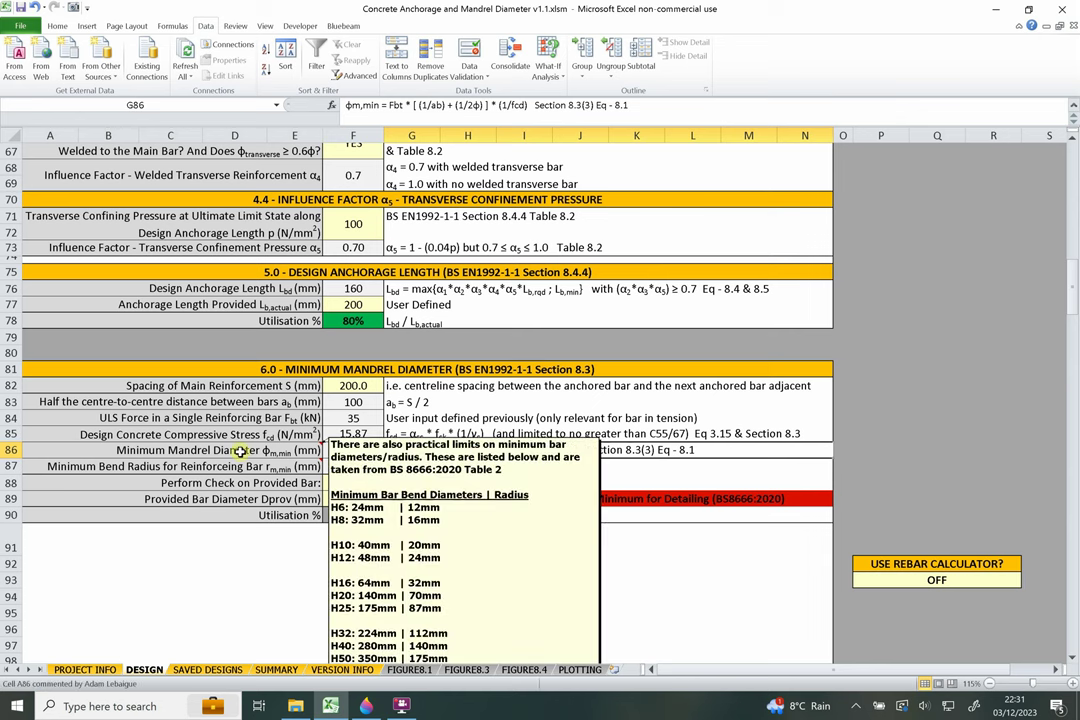
{"action": "left_click", "coordinate": [345, 447]}
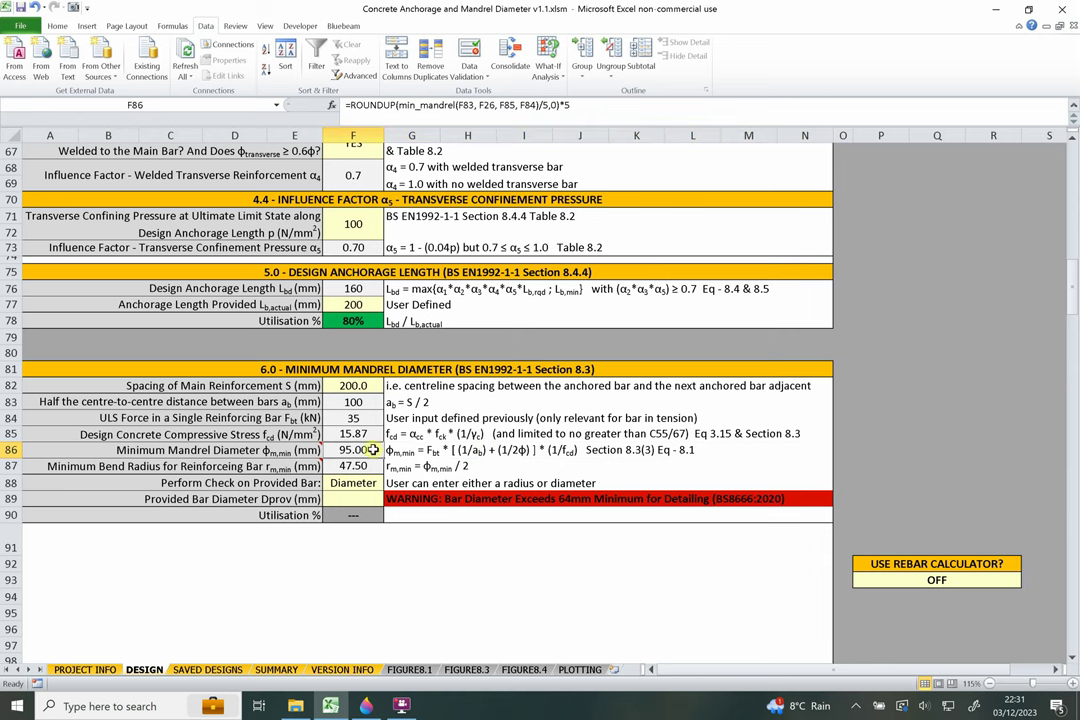
{"action": "left_click", "coordinate": [378, 468]}
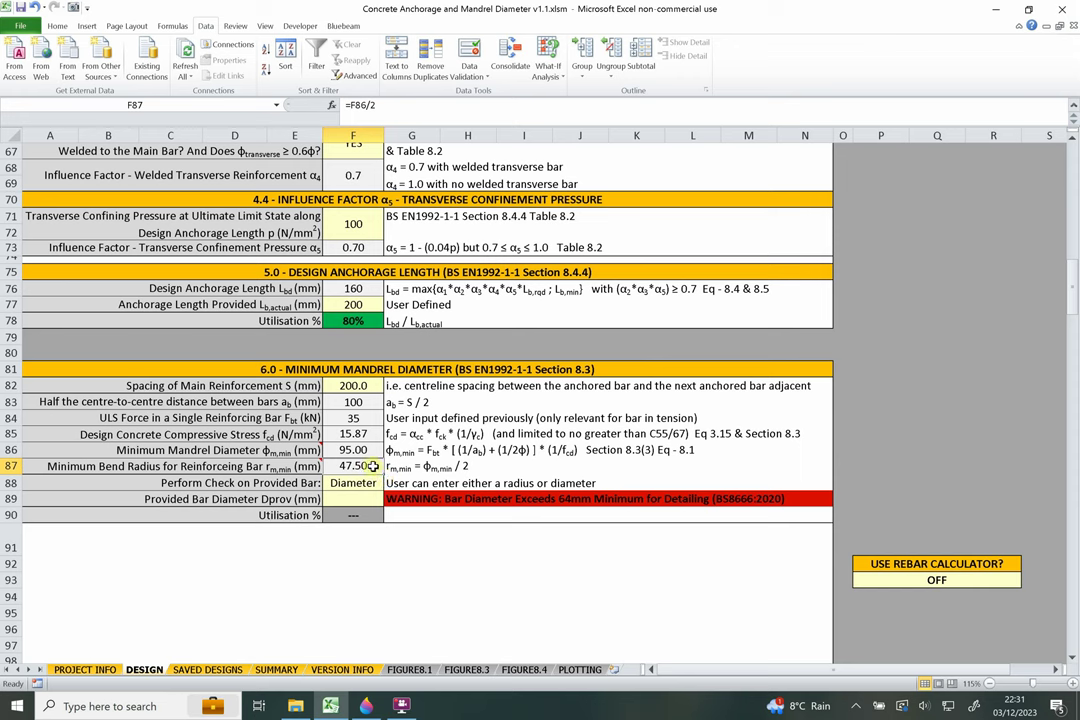
Keep the provided bar check on Diameter, enter a provided bar diameter of 100 mm, and compare it with the minimum mandrel diameter.
{"action": "left_click", "coordinate": [345, 488]}
{"action": "left_click", "coordinate": [384, 485]}
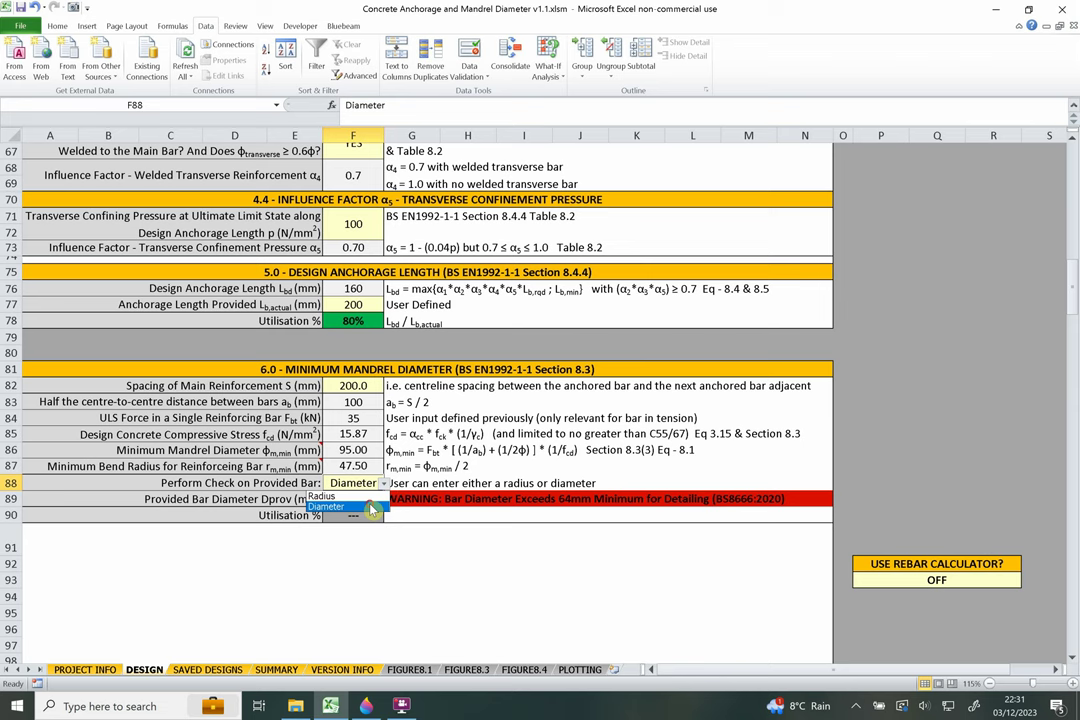
{"action": "left_click", "coordinate": [372, 508]}
{"action": "key", "text": "Return"}
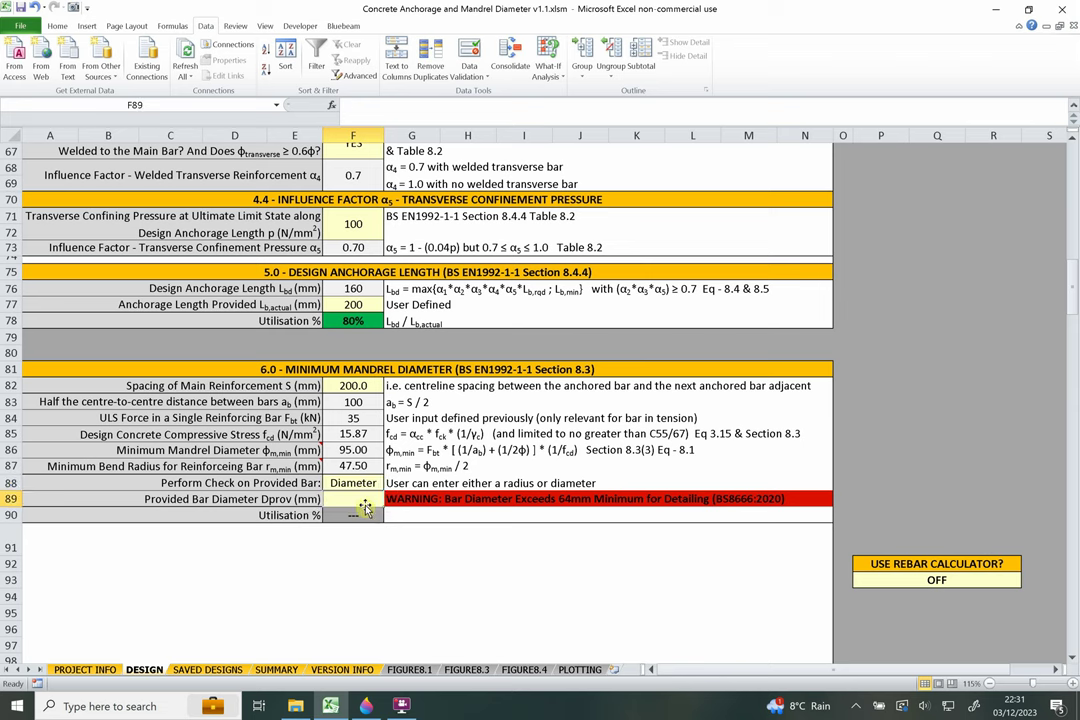
{"action": "type", "text": "100"}
{"action": "key", "text": "Return"}
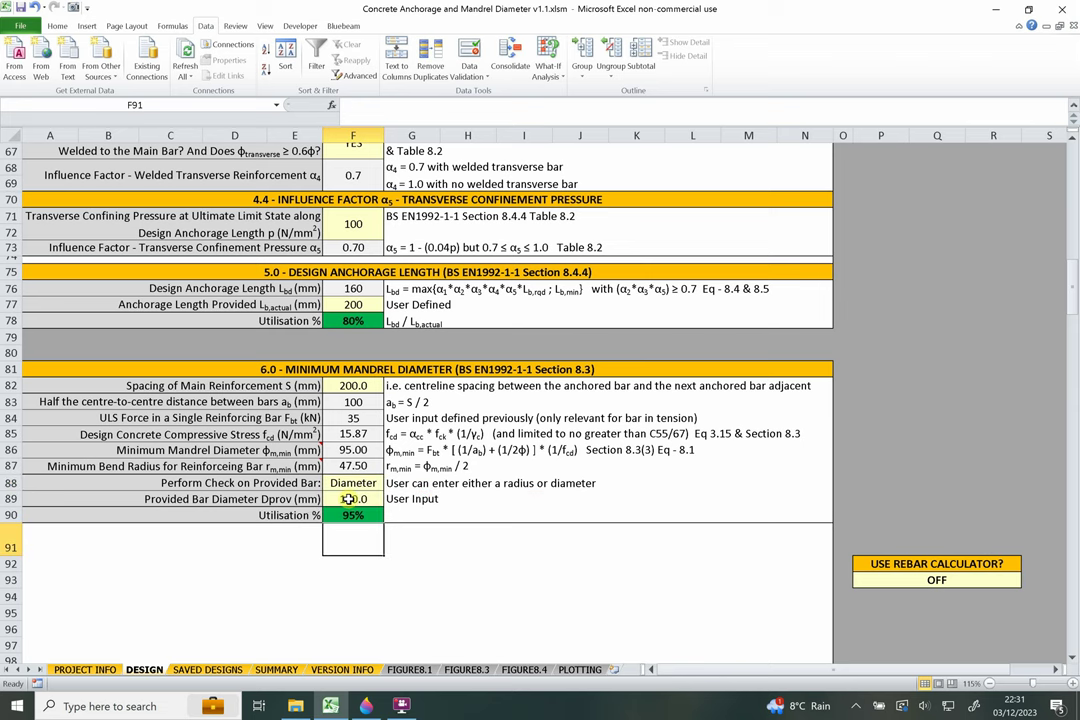
{"action": "left_click", "coordinate": [354, 504]}
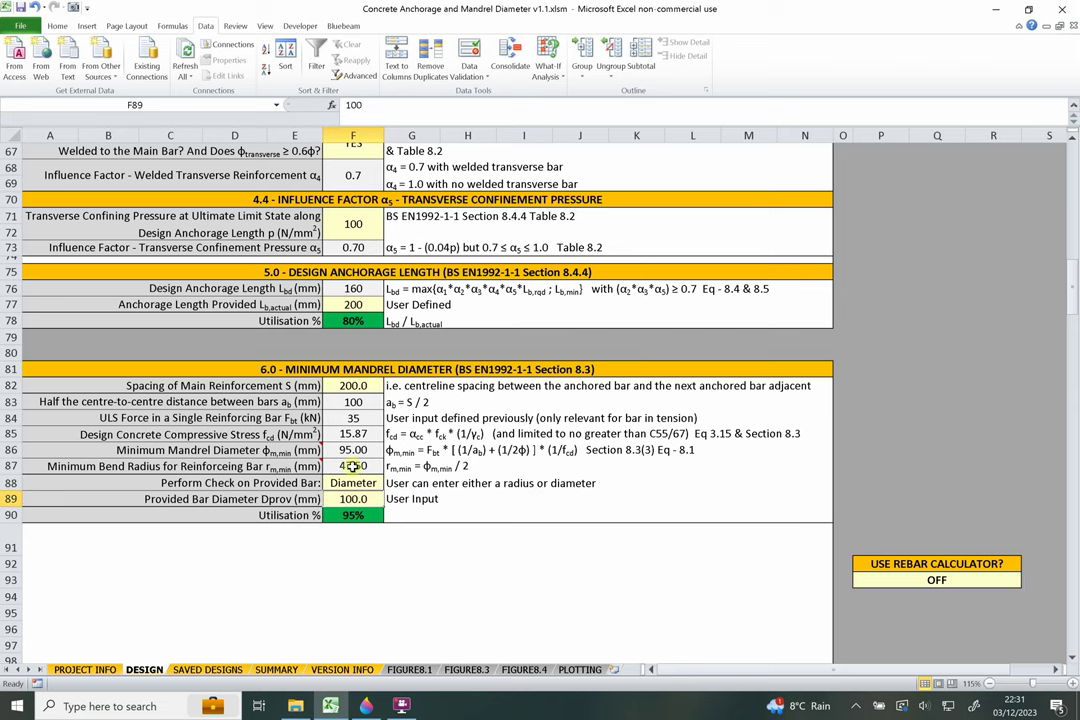
{"action": "left_click", "coordinate": [354, 453]}
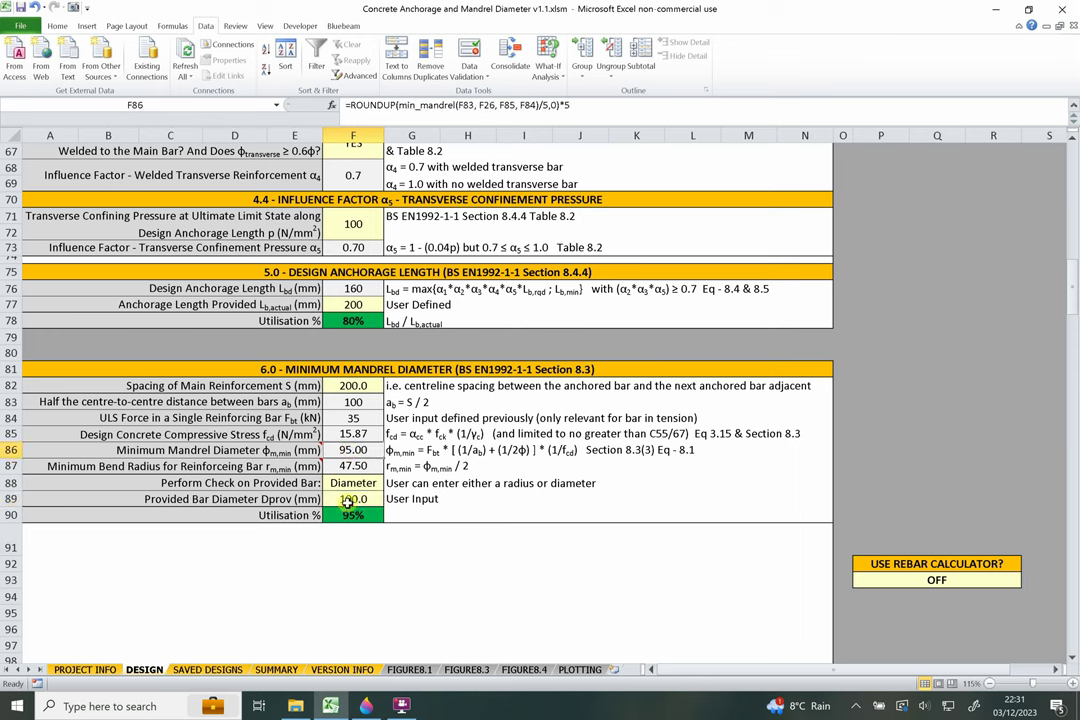
{"action": "left_click", "coordinate": [348, 502]}
Switch the provided bar check to Radius and compare the provided bar radius with the minimum bend radius.
{"action": "left_click", "coordinate": [353, 483]}
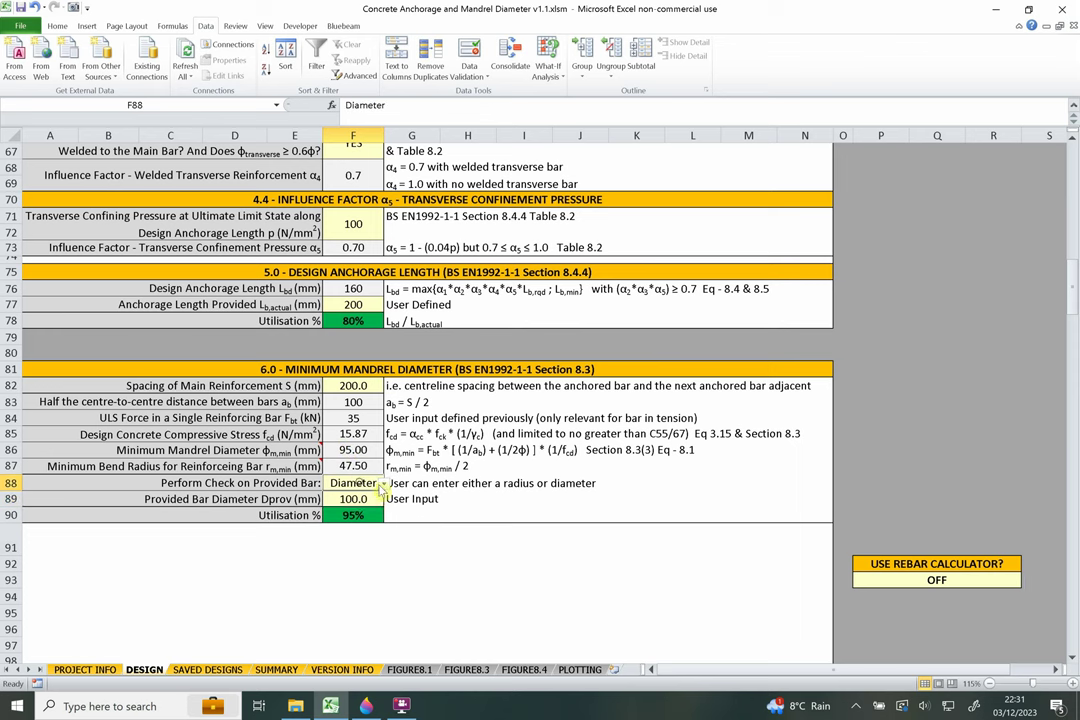
{"action": "left_click", "coordinate": [383, 483]}
{"action": "left_click", "coordinate": [350, 495]}
{"action": "left_click", "coordinate": [357, 498]}
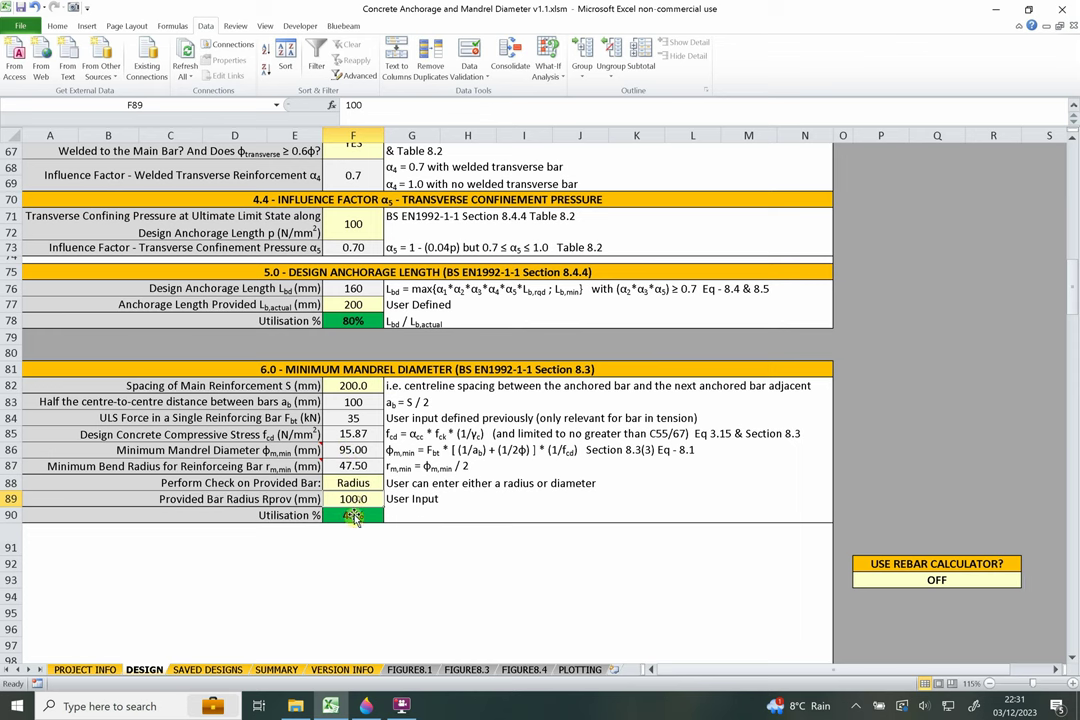
{"action": "left_click", "coordinate": [350, 467]}
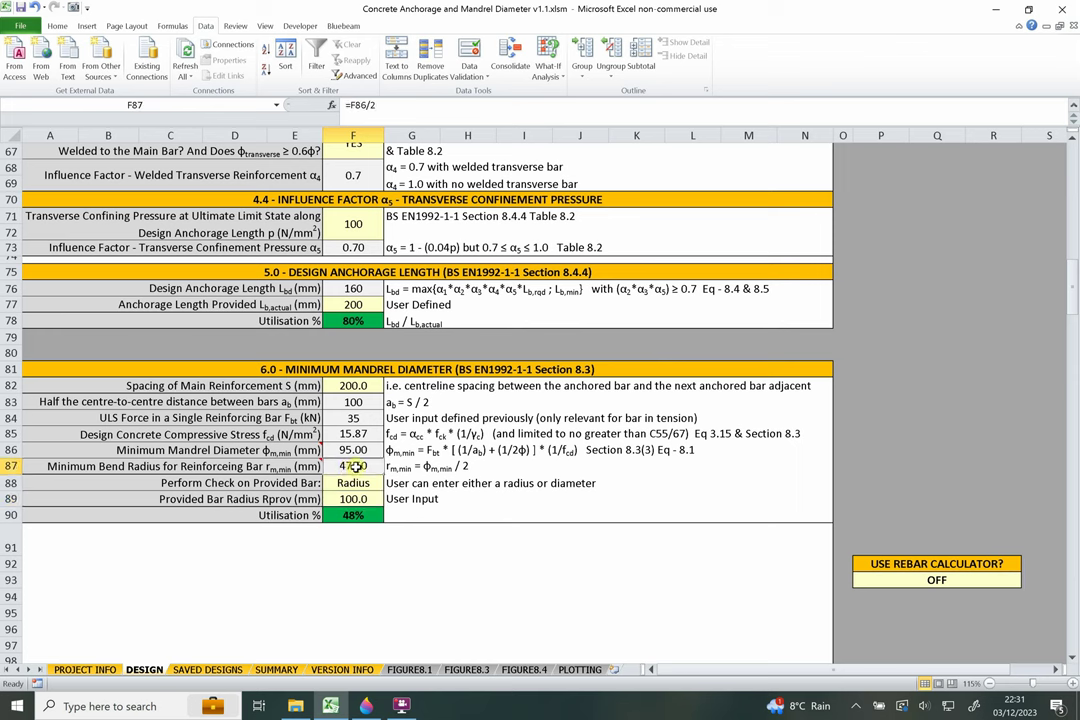
{"action": "left_click", "coordinate": [350, 500]}
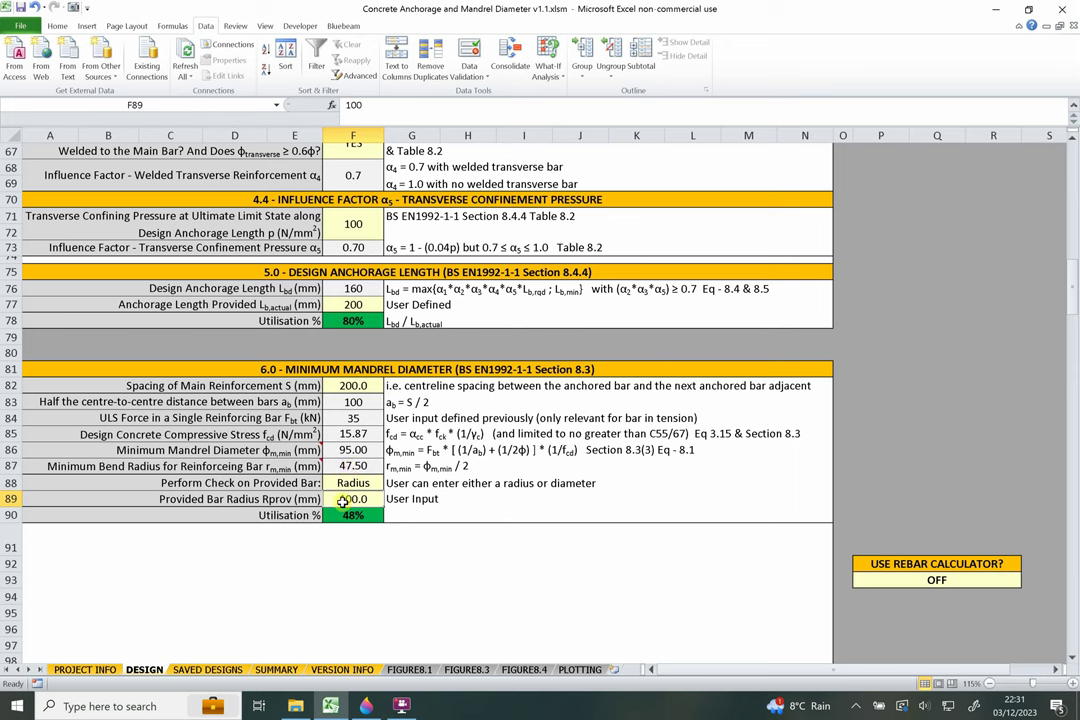
Return the provided bar check to Diameter and clear the provided bar diameter value.
{"action": "left_click", "coordinate": [352, 482]}
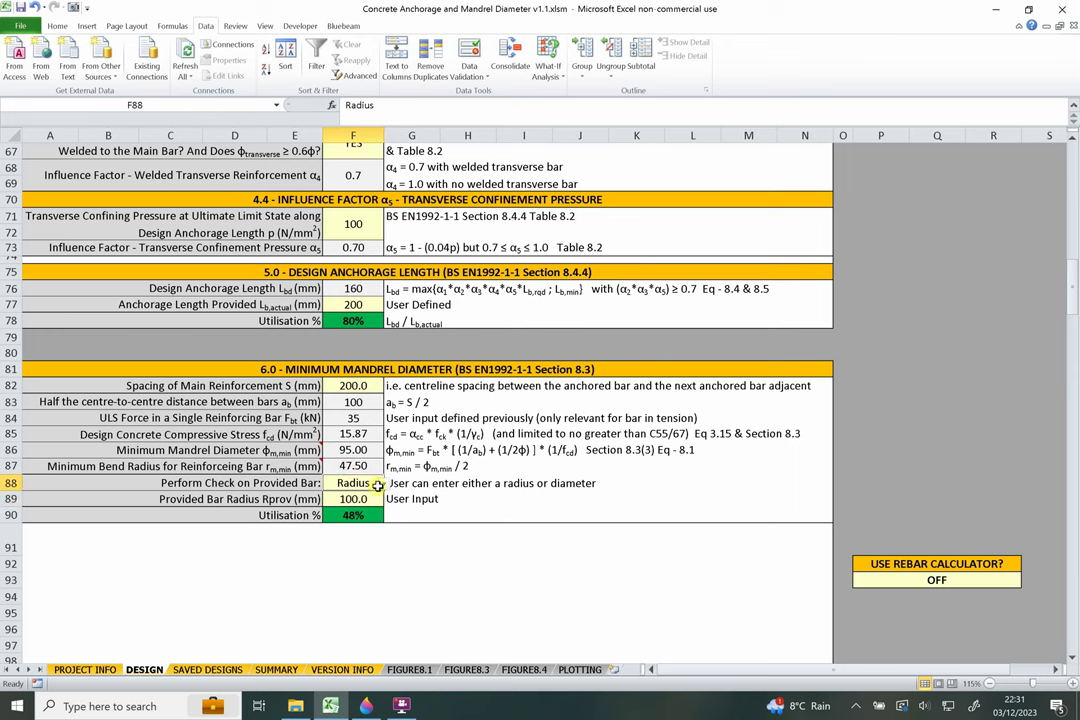
{"action": "left_click", "coordinate": [382, 483]}
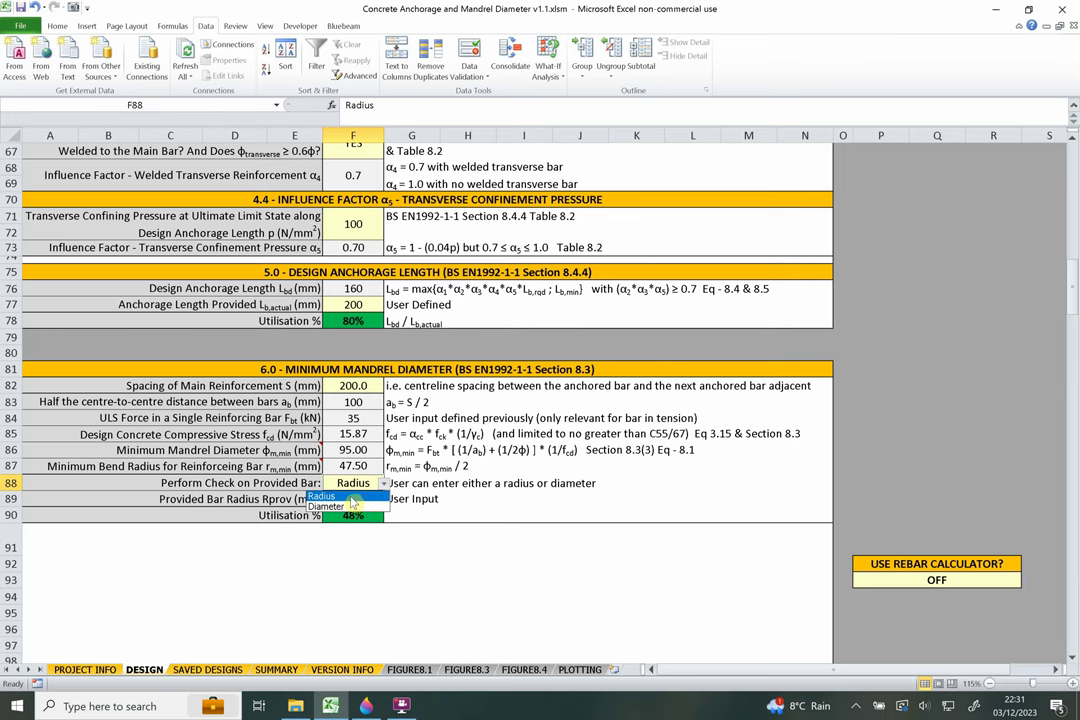
{"action": "left_click", "coordinate": [340, 507]}
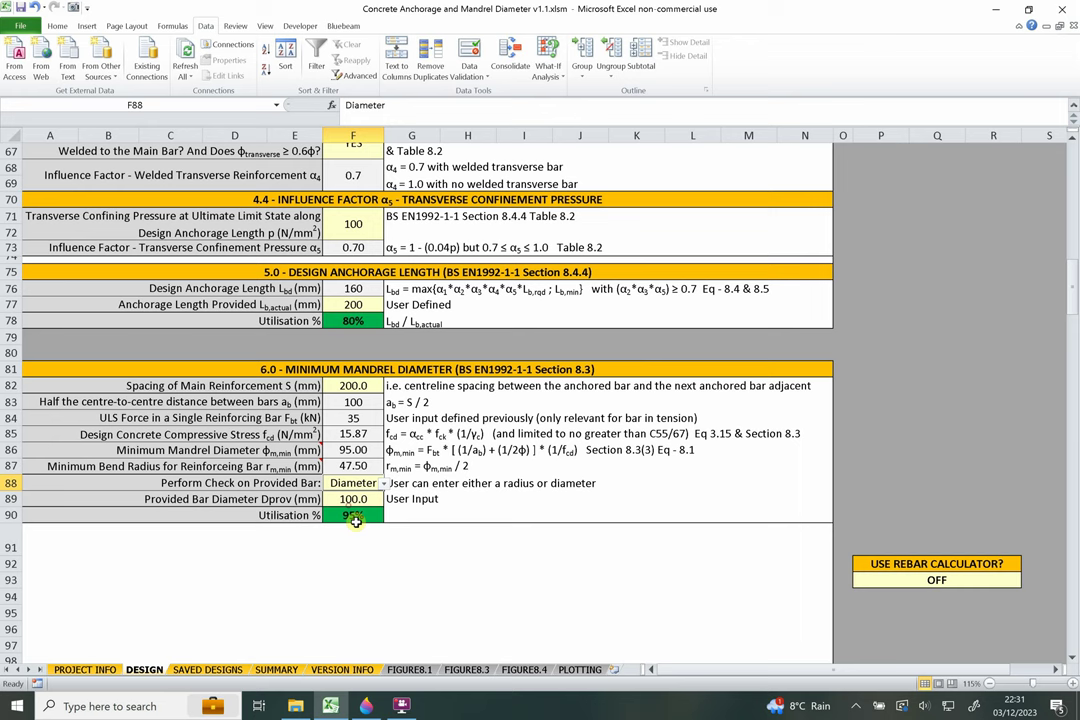
{"action": "left_click", "coordinate": [360, 499]}
{"action": "key", "text": "Delete"}
{"action": "key", "text": "Return"}
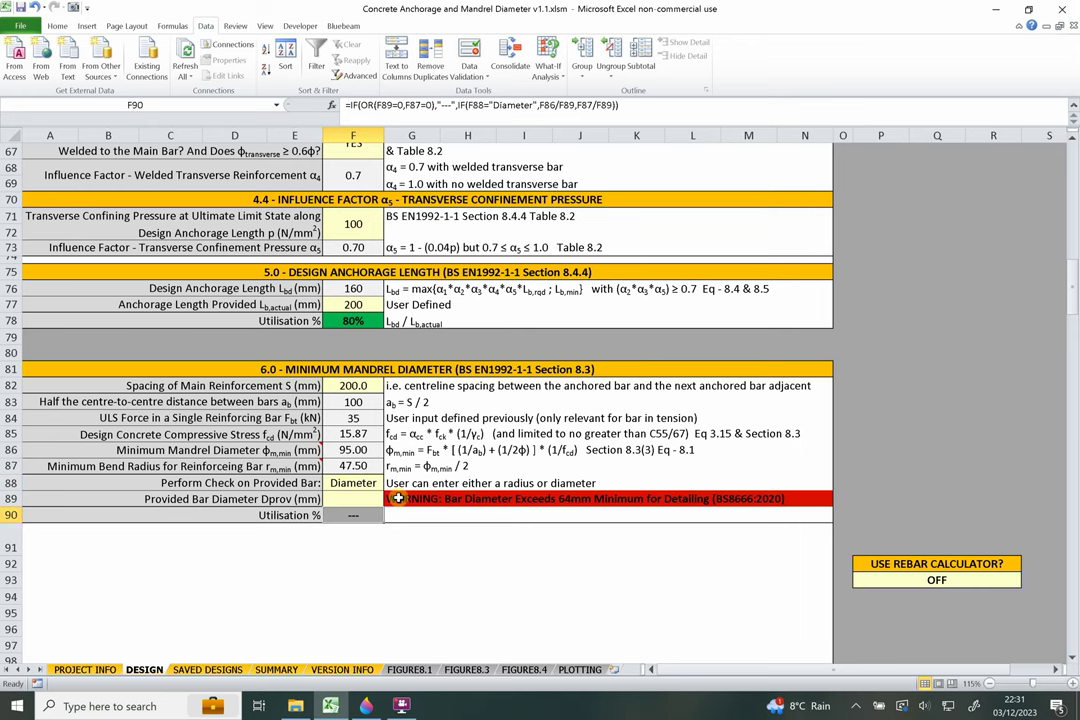
{"action": "key", "text": "Up"}
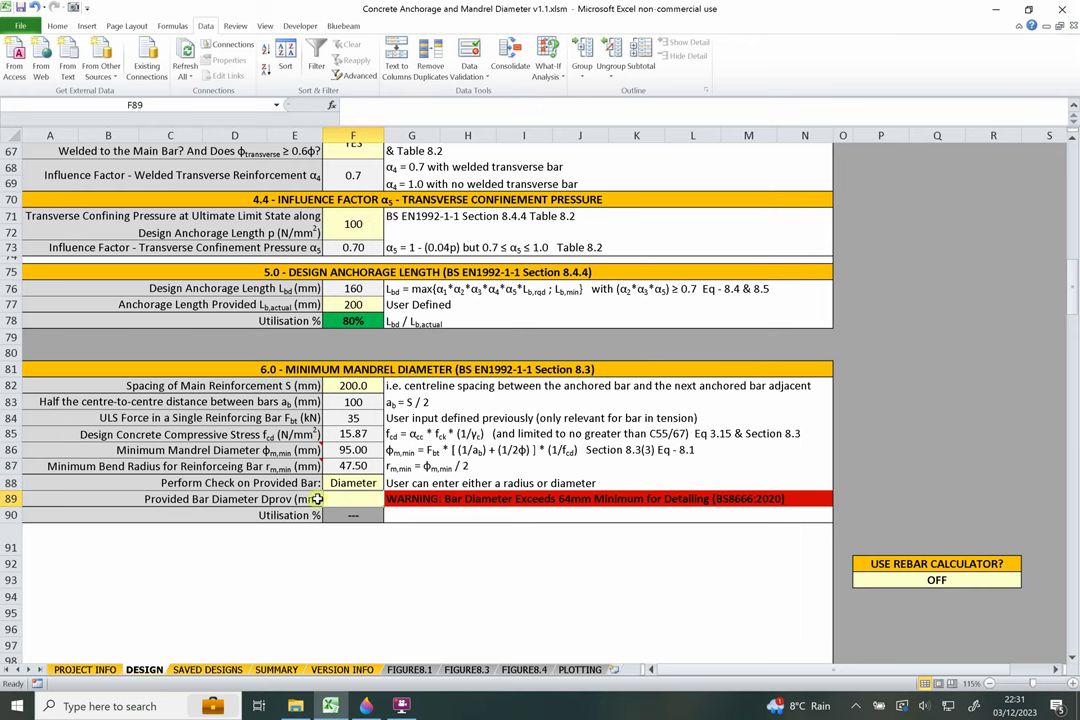
Examine the BS8666:2020 detailing warning and its formula beside the provided bar diameter, and review the whole of section 6.0.
{"action": "left_click", "coordinate": [470, 499]}
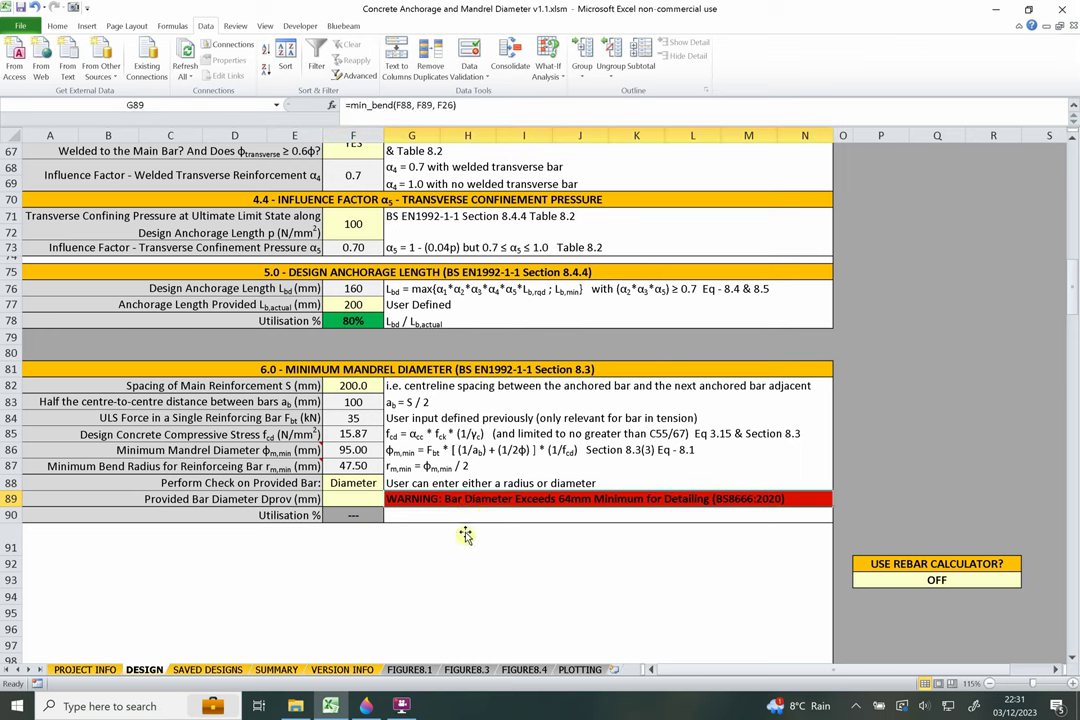
{"action": "left_click", "coordinate": [354, 500]}
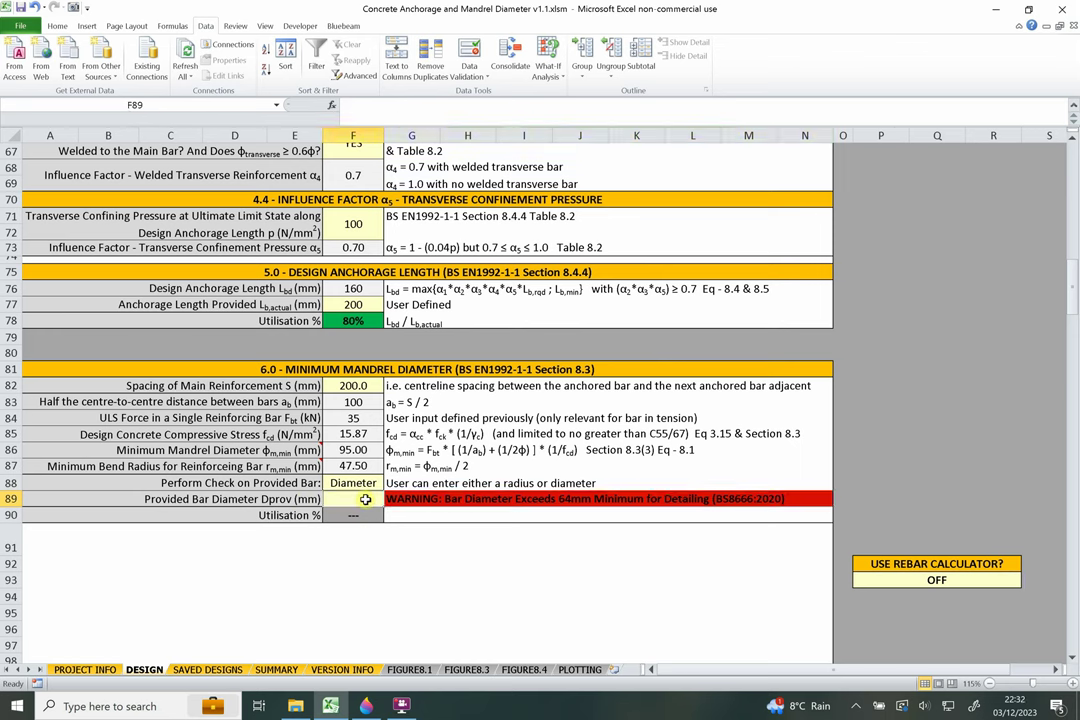
{"action": "left_click", "coordinate": [486, 498]}
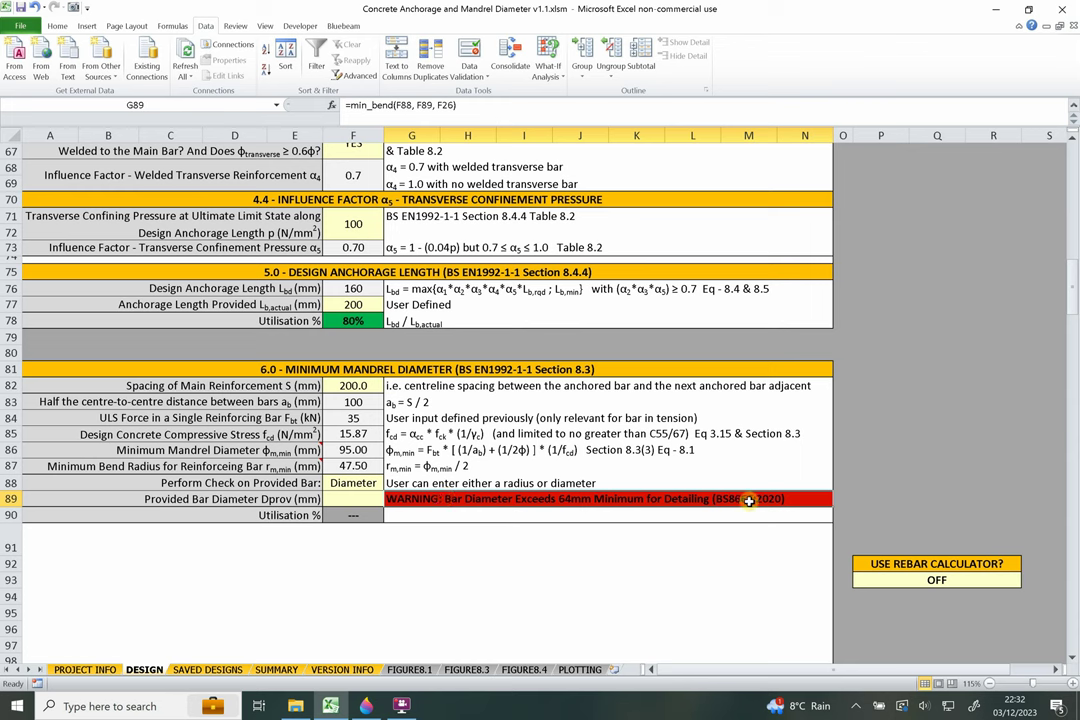
{"action": "left_click", "coordinate": [680, 528]}
{"action": "left_click", "coordinate": [625, 503]}
{"action": "left_click", "coordinate": [355, 499]}
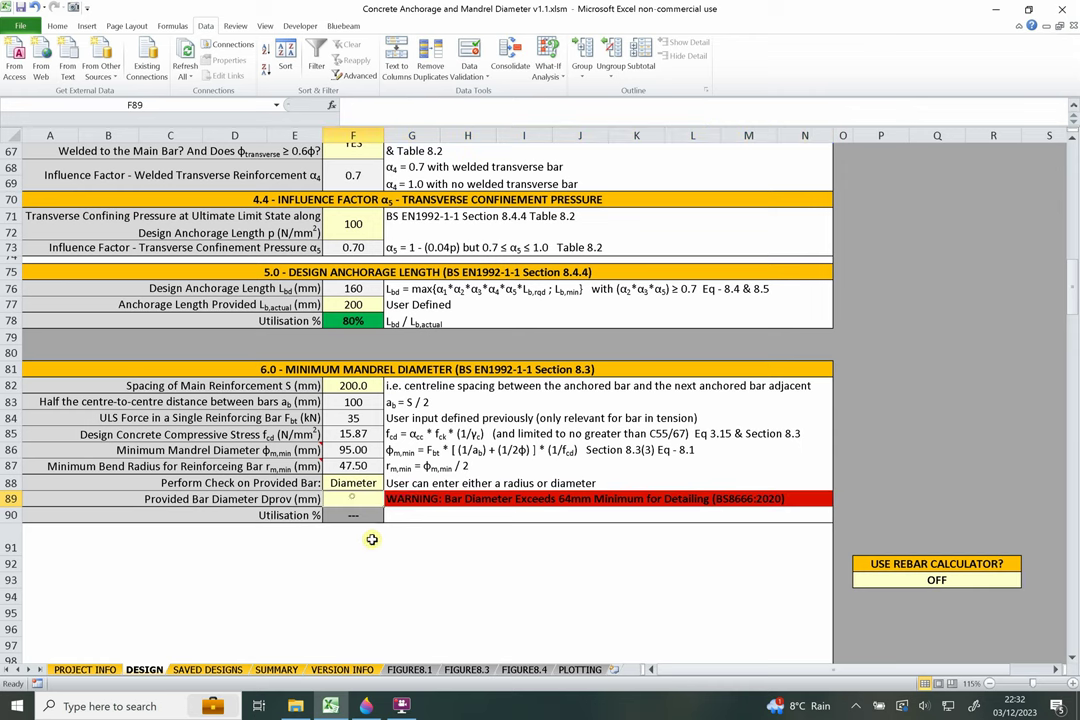
{"action": "left_click", "coordinate": [437, 502]}
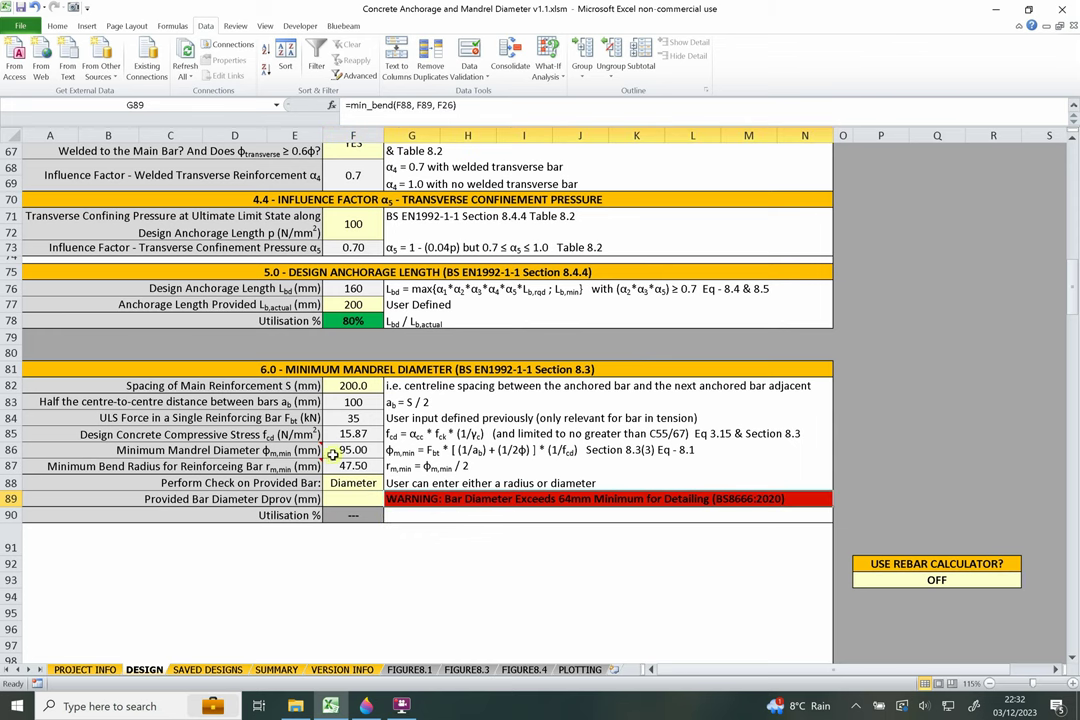
{"action": "left_click", "coordinate": [352, 497]}
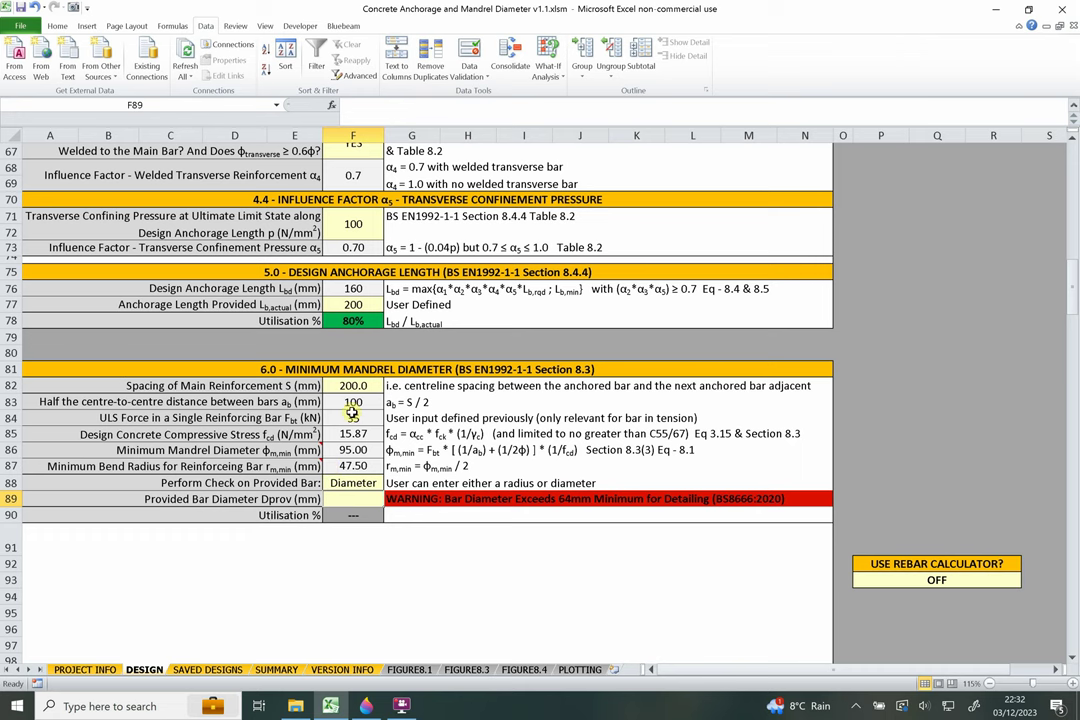
{"action": "left_click_drag", "start_coordinate": [362, 370], "coordinate": [358, 515]}
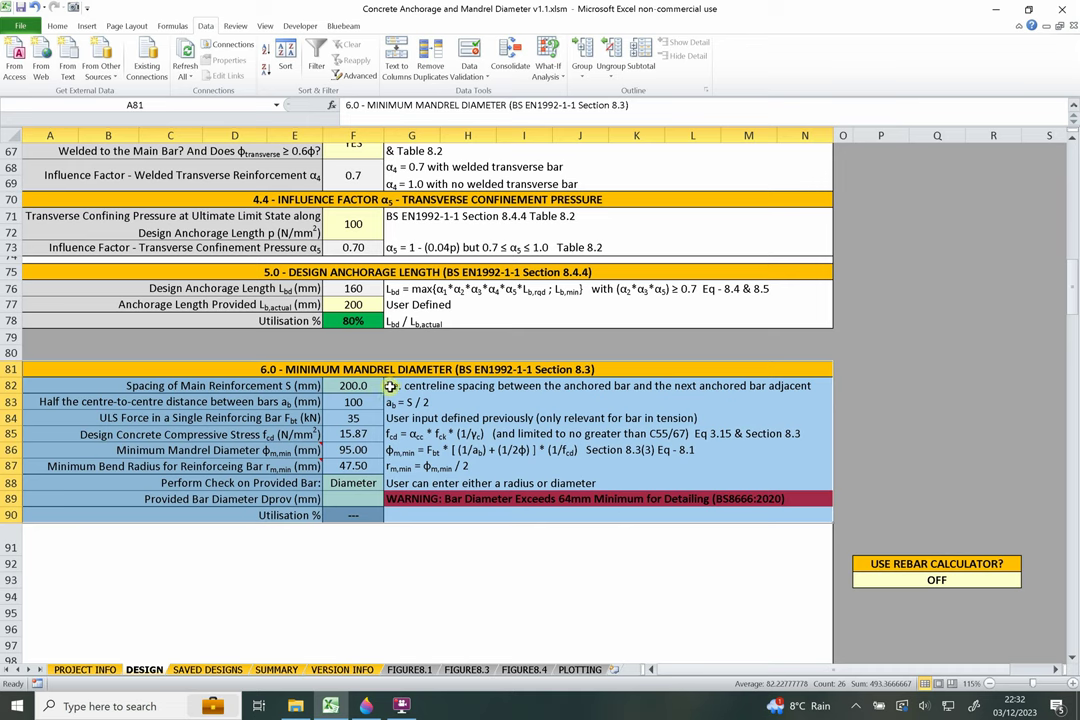
{"action": "left_click_drag", "start_coordinate": [440, 369], "coordinate": [358, 515]}
Set the Use Rebar Calculator option beside the blank area below section 6.0 to ON.
{"action": "scroll", "coordinate": [452, 380], "scroll_direction": "down", "scroll_amount": 4}
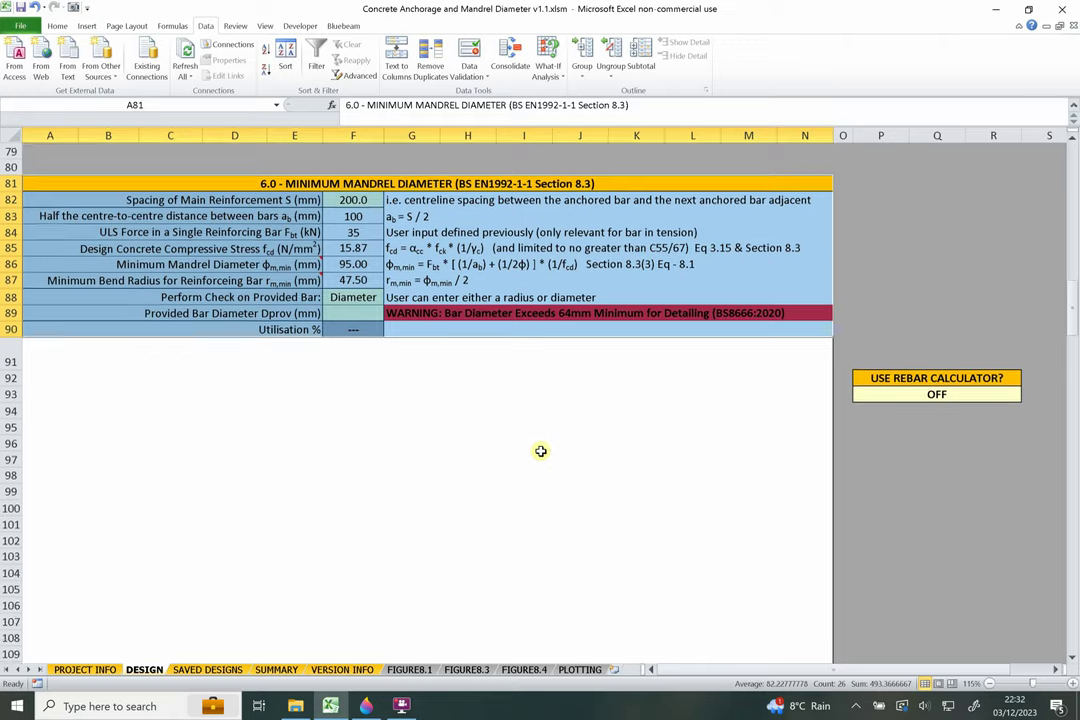
{"action": "scroll", "coordinate": [540, 451], "scroll_direction": "down", "scroll_amount": 8}
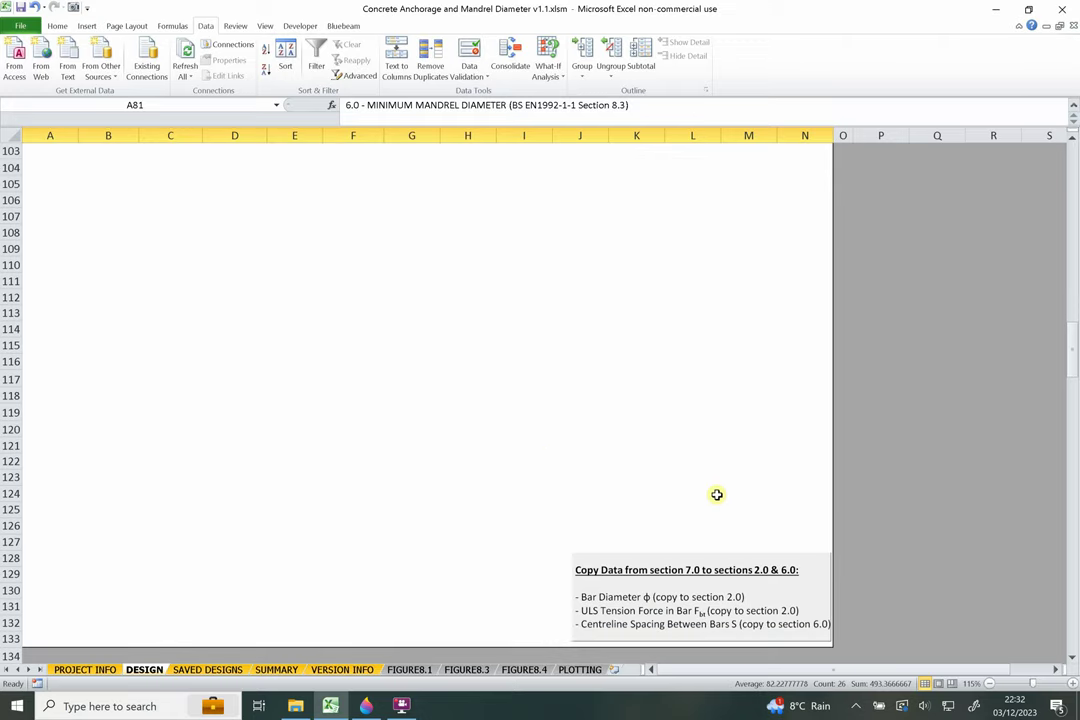
{"action": "scroll", "coordinate": [717, 492], "scroll_direction": "up", "scroll_amount": 8}
{"action": "left_click", "coordinate": [918, 428]}
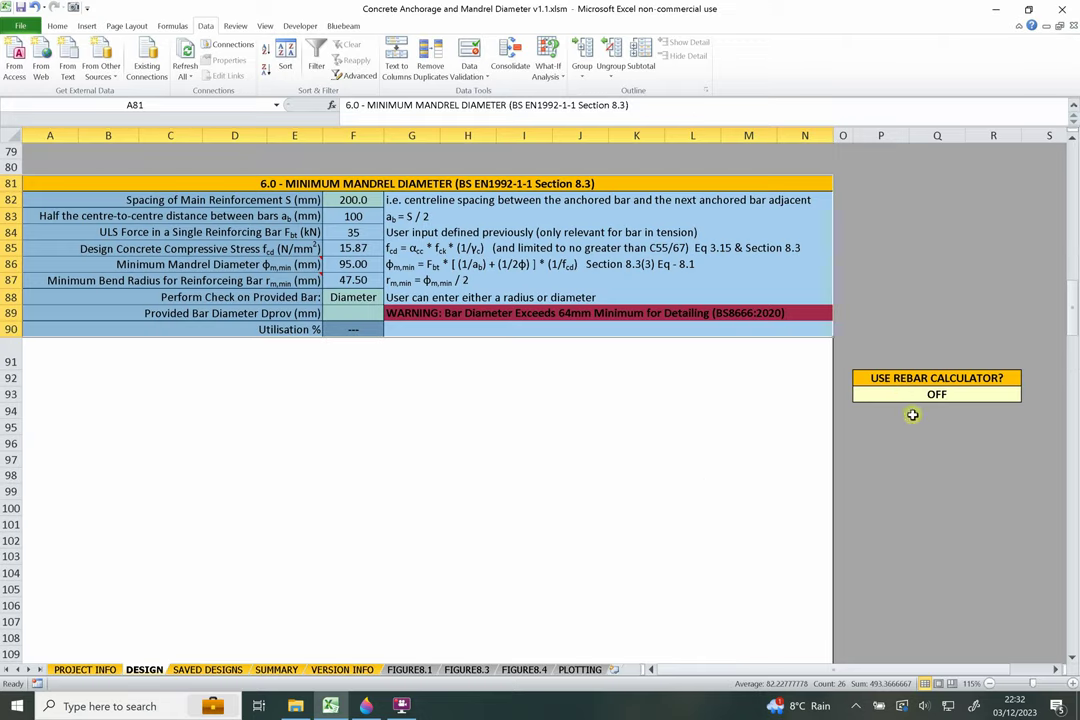
{"action": "left_click", "coordinate": [880, 380]}
{"action": "left_click", "coordinate": [935, 395]}
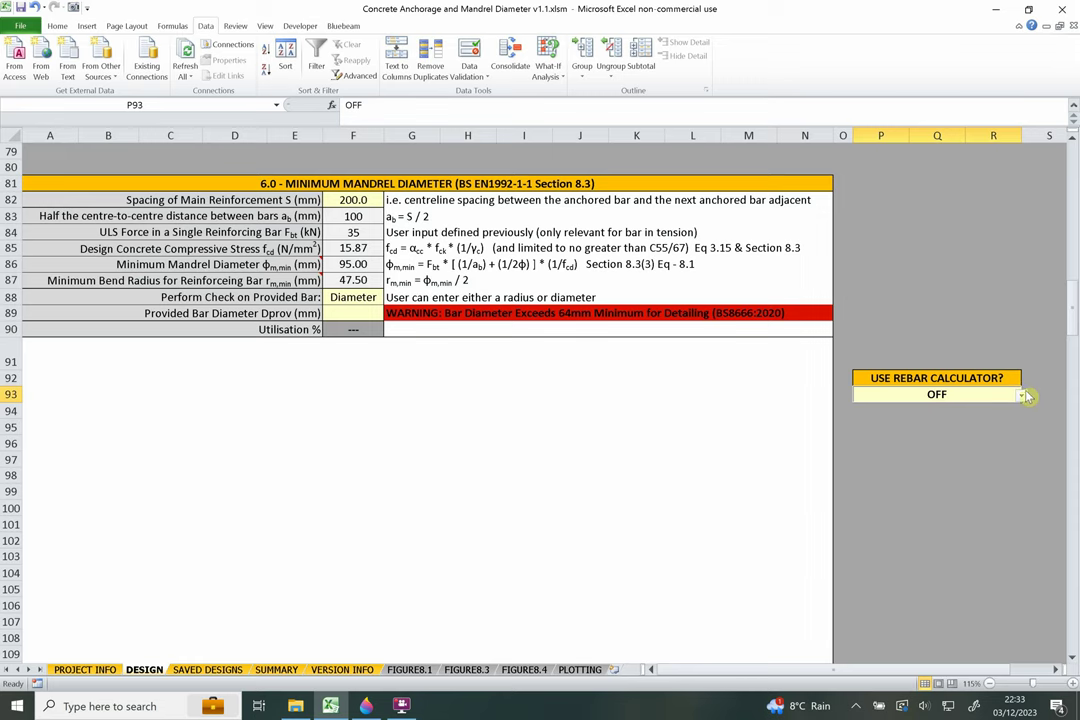
{"action": "left_click", "coordinate": [1023, 396]}
{"action": "left_click", "coordinate": [880, 407]}
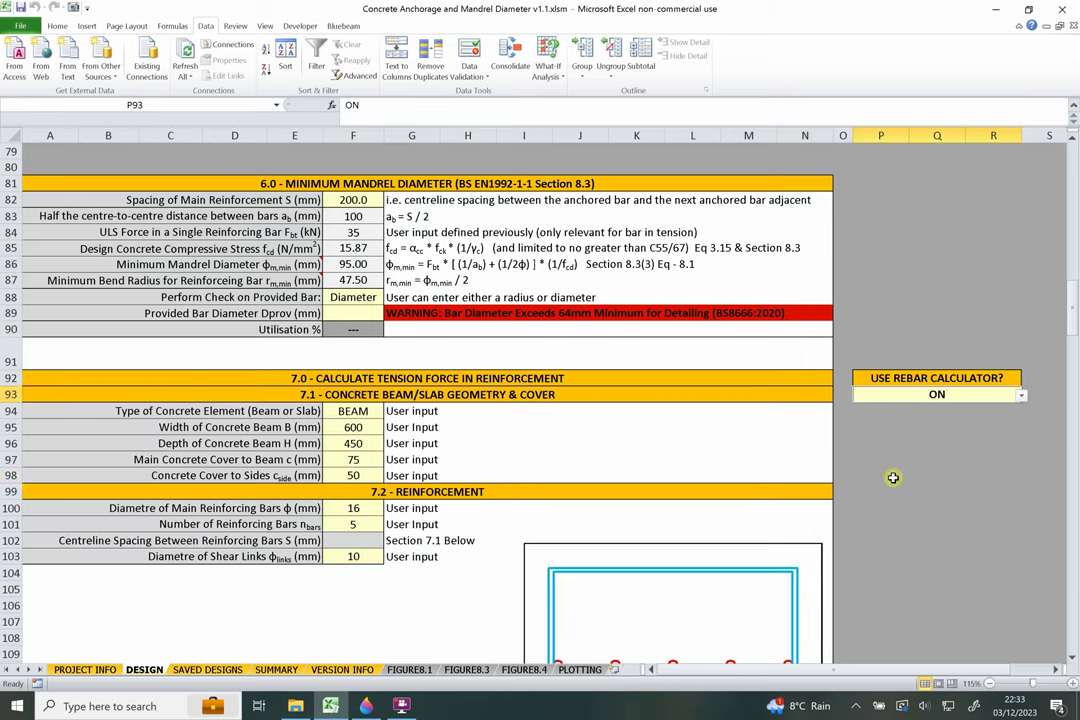
{"action": "left_click", "coordinate": [880, 475]}
Try SLAB as the type of concrete element in section 7.1, and return it to BEAM.
{"action": "scroll", "coordinate": [572, 450], "scroll_direction": "down", "scroll_amount": 1}
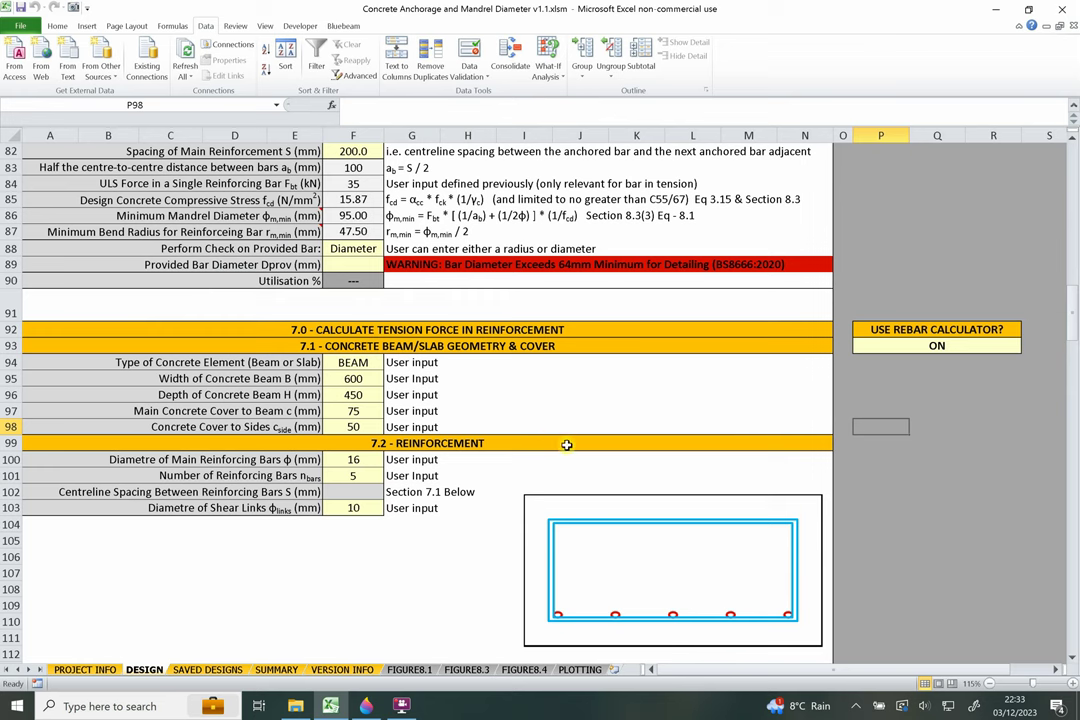
{"action": "left_click", "coordinate": [362, 363]}
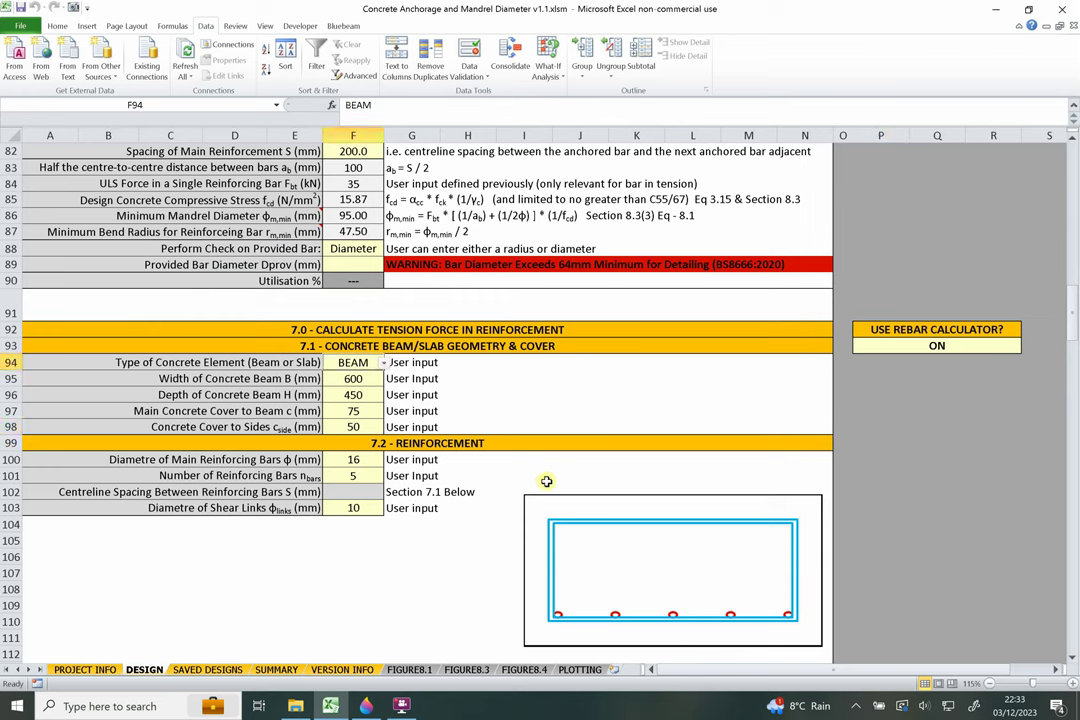
{"action": "left_click", "coordinate": [383, 363]}
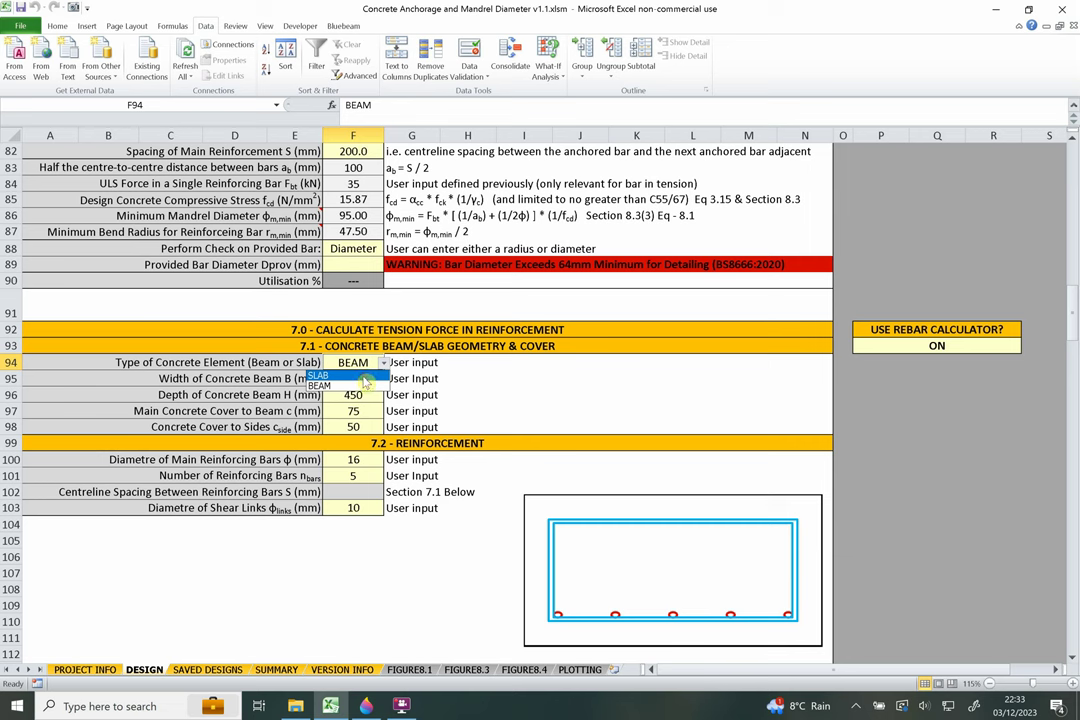
{"action": "left_click", "coordinate": [318, 375]}
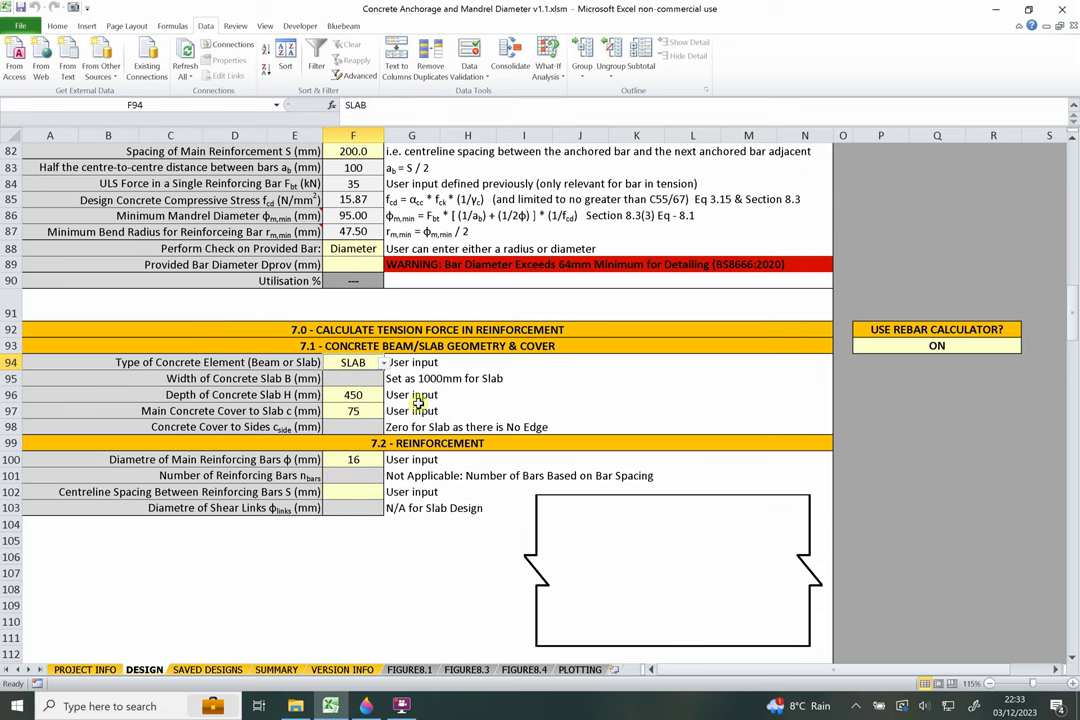
{"action": "left_click", "coordinate": [383, 364]}
{"action": "left_click", "coordinate": [319, 385]}
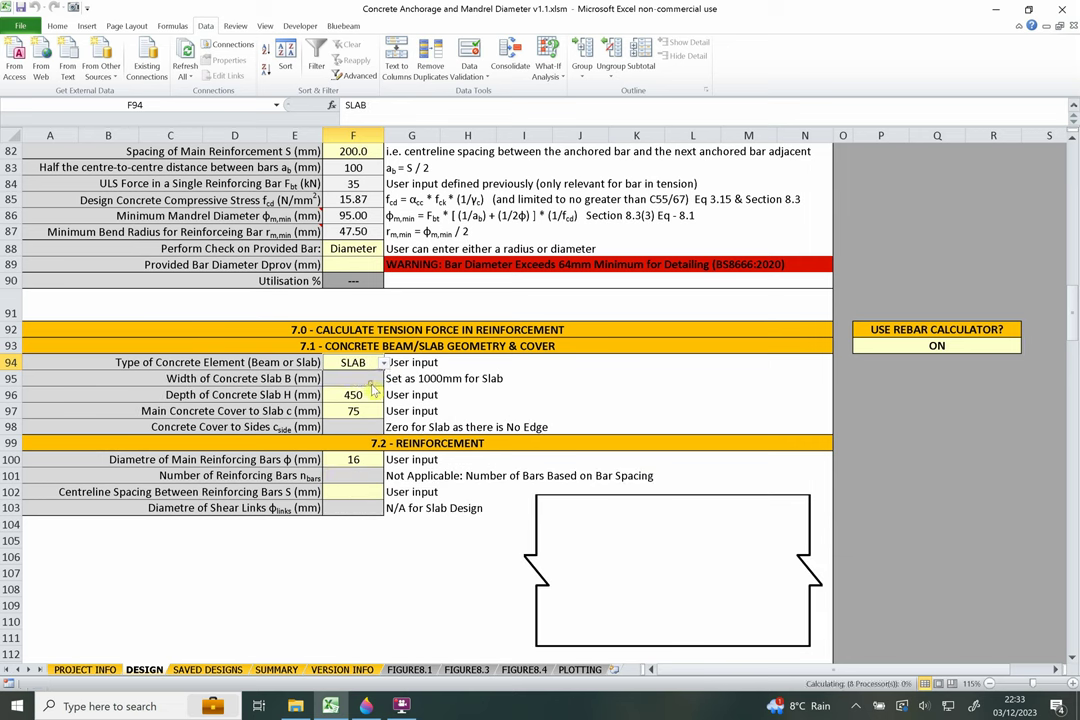
Examine the beam width, beam depth, main concrete cover and side cover inputs in section 7.1.
{"action": "left_click", "coordinate": [358, 380]}
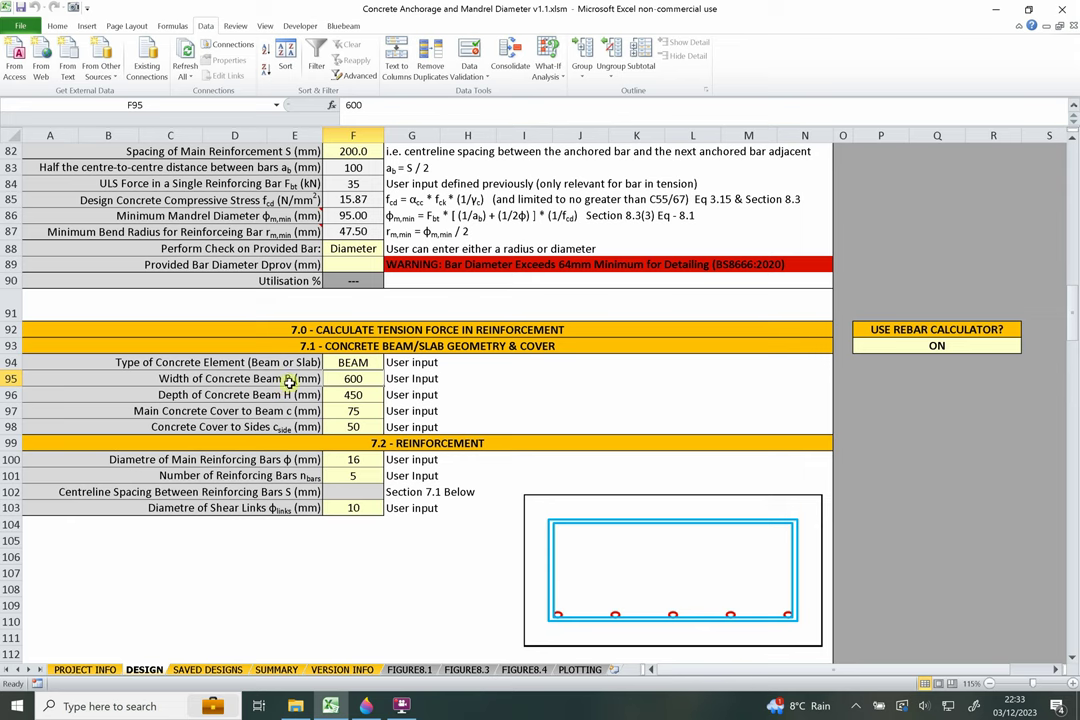
{"action": "left_click", "coordinate": [335, 395]}
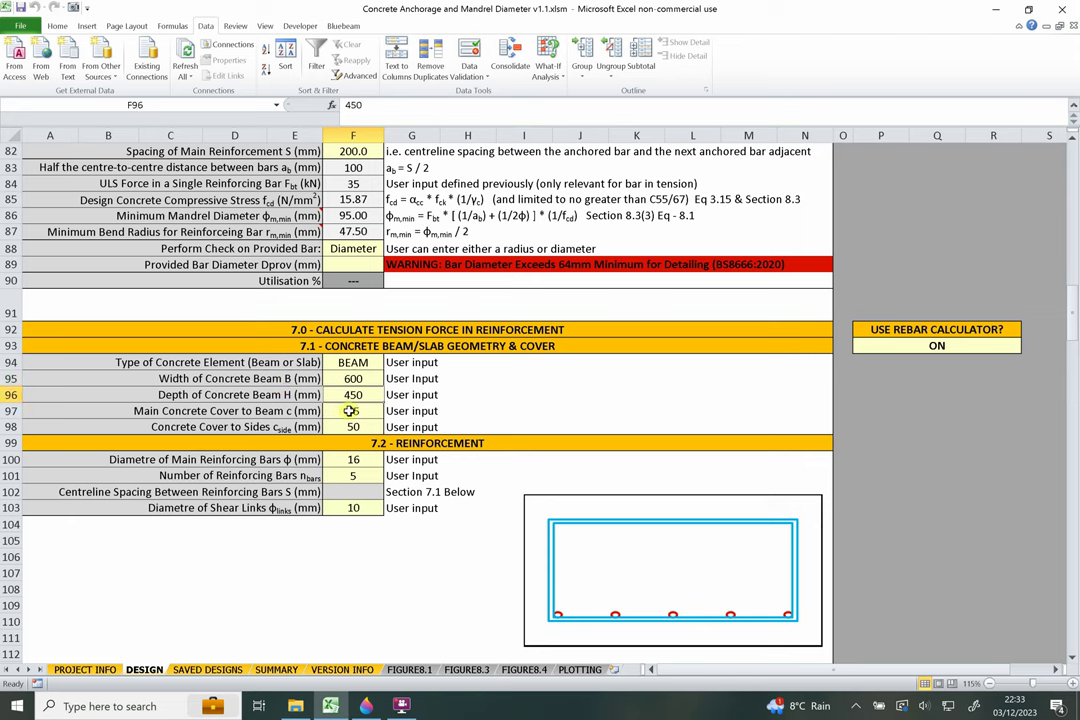
{"action": "left_click", "coordinate": [350, 411]}
{"action": "left_click", "coordinate": [355, 427]}
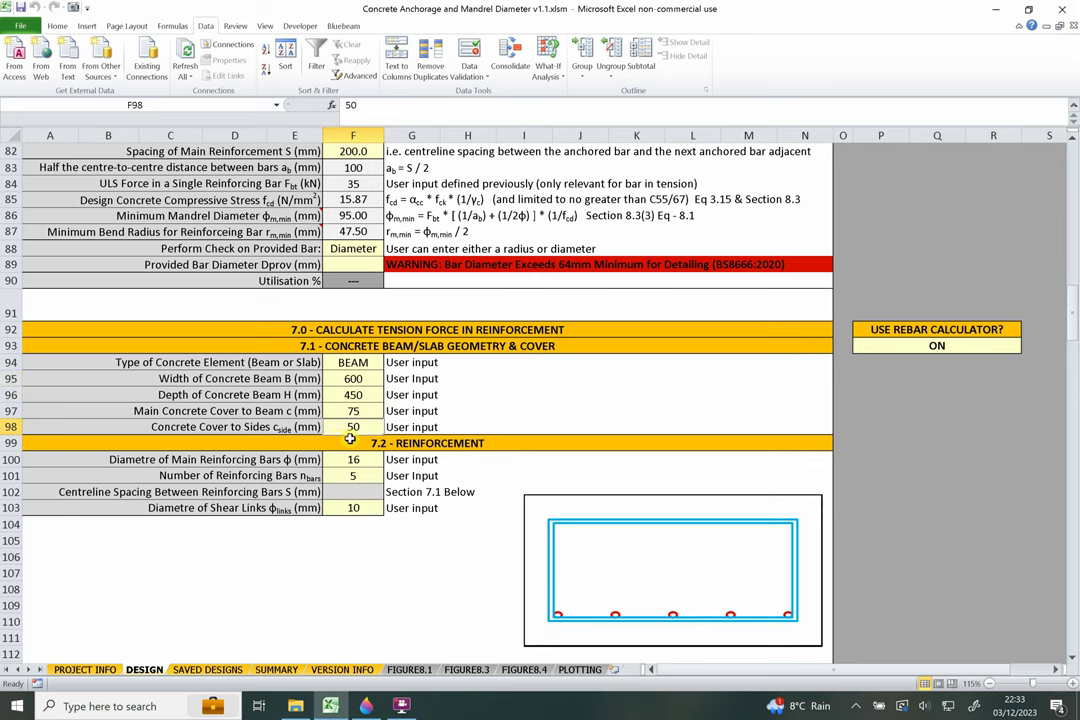
{"action": "scroll", "coordinate": [357, 470], "scroll_direction": "down", "scroll_amount": 1}
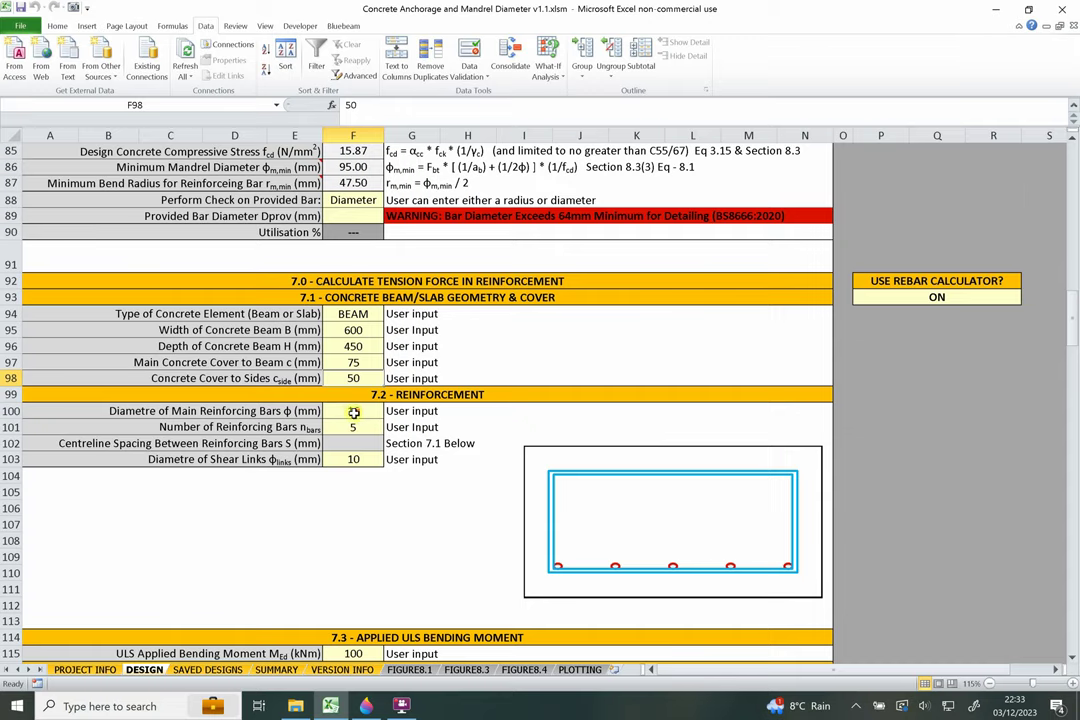
Examine the section 7.2 reinforcement inputs, the applied ULS bending moment in section 7.3 and the bending calculations in section 7.4.
{"action": "scroll", "coordinate": [354, 380], "scroll_direction": "down", "scroll_amount": 2}
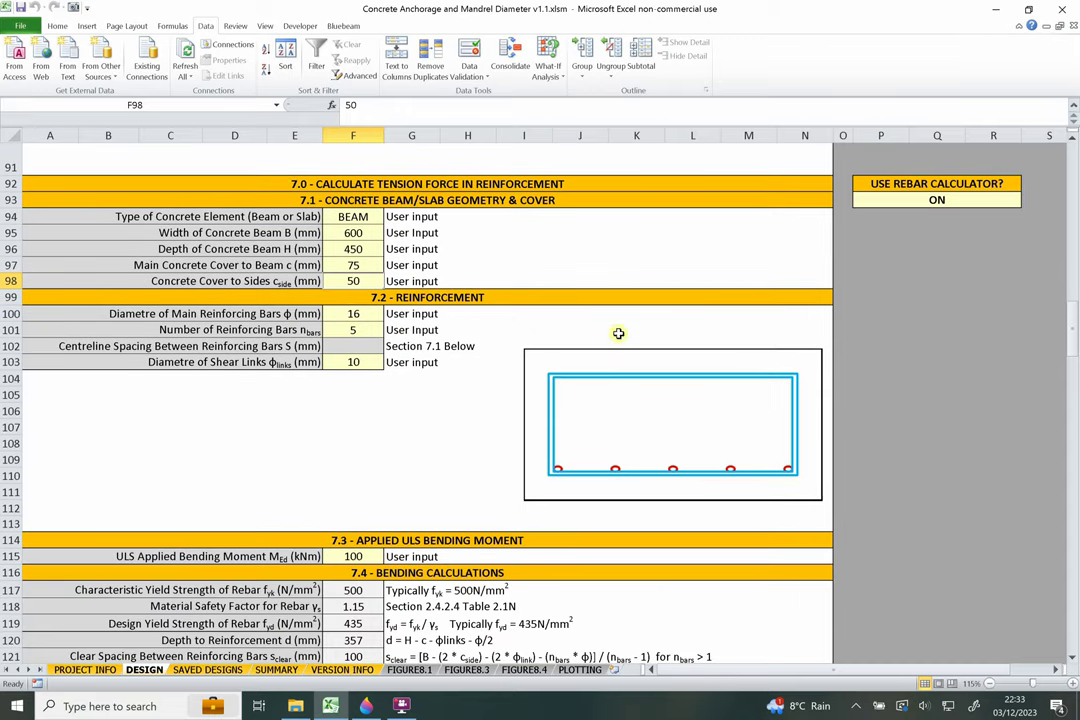
{"action": "scroll", "coordinate": [600, 405], "scroll_direction": "down", "scroll_amount": 3}
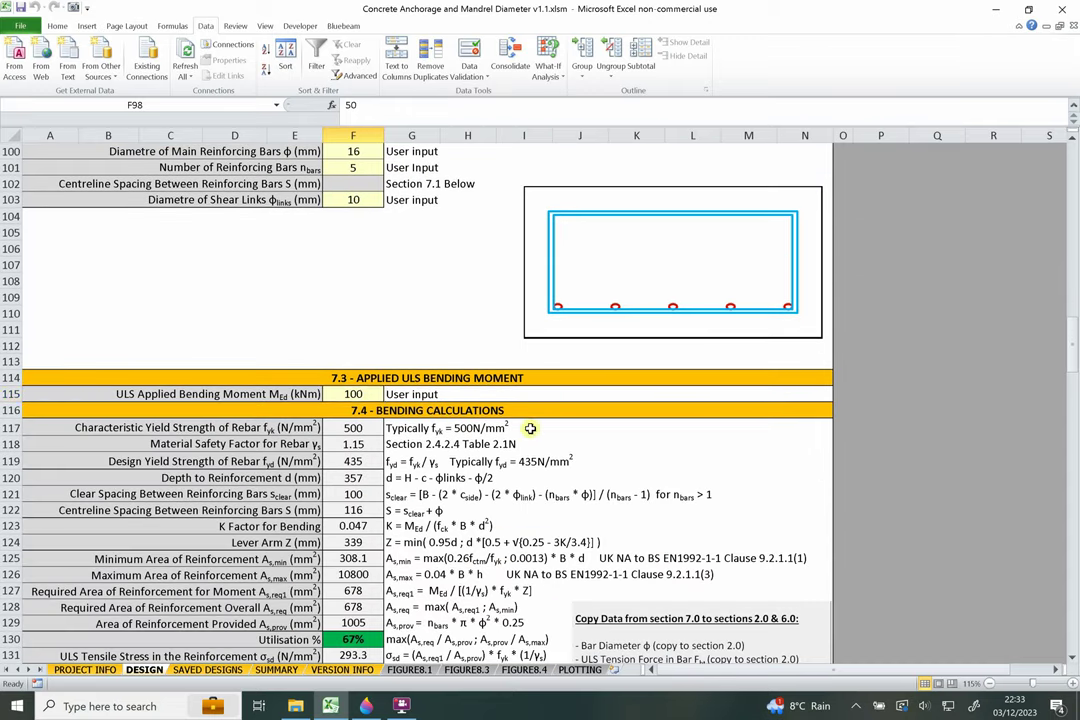
{"action": "left_click", "coordinate": [379, 398]}
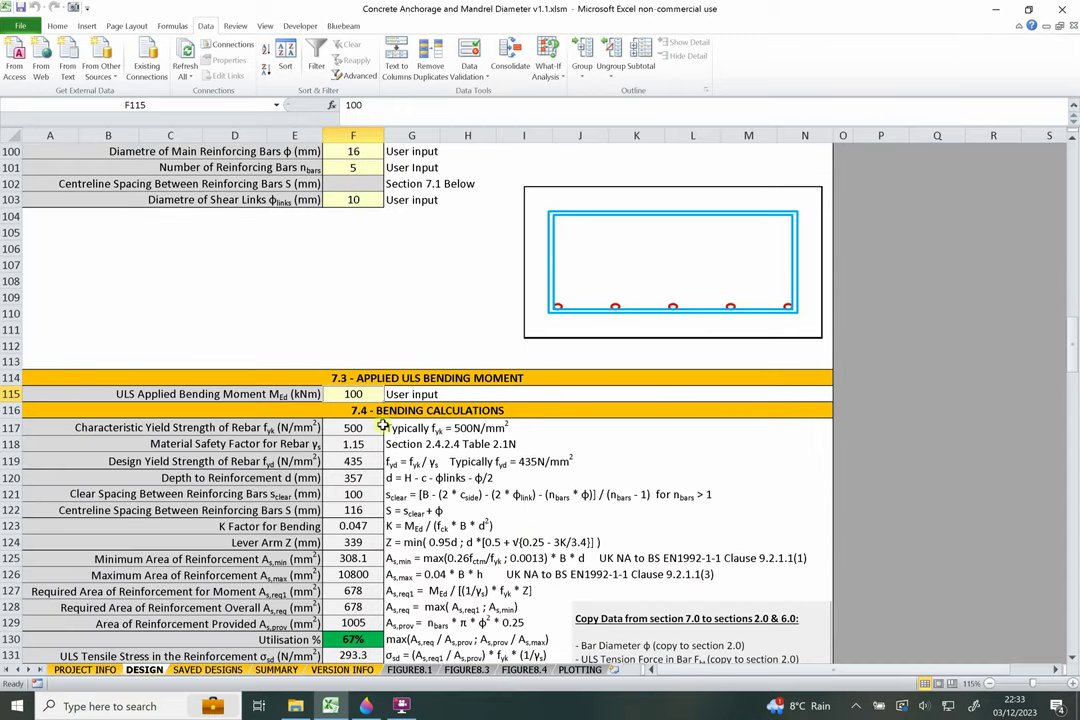
{"action": "scroll", "coordinate": [385, 411], "scroll_direction": "down", "scroll_amount": 2}
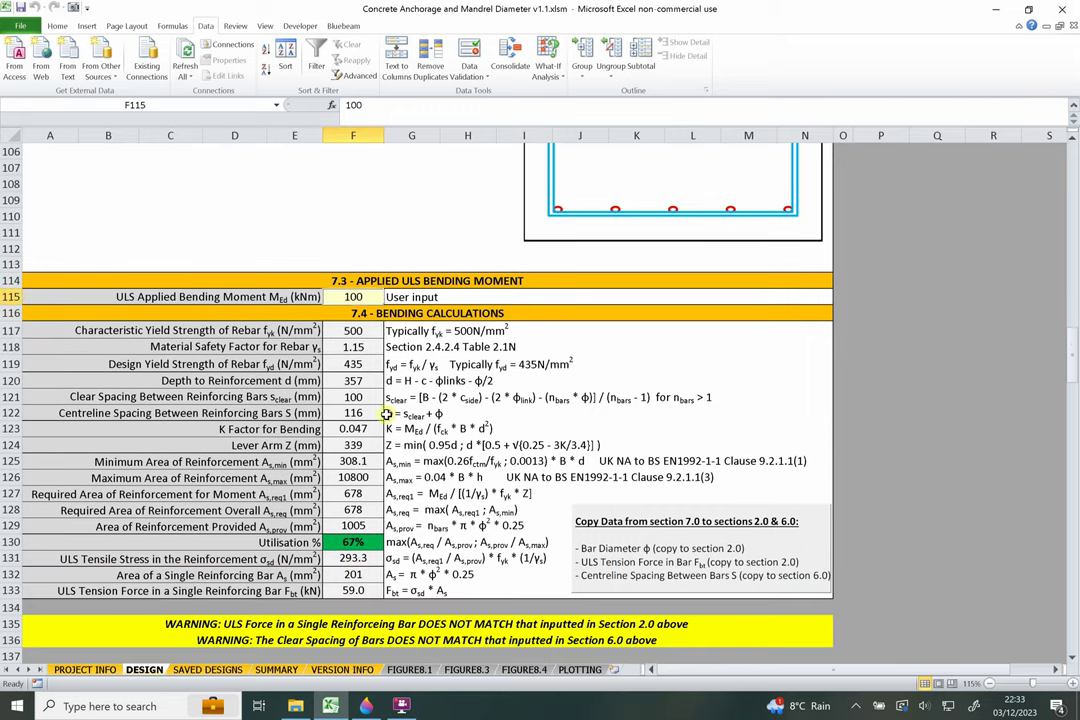
{"action": "left_click_drag", "start_coordinate": [355, 331], "coordinate": [345, 524]}
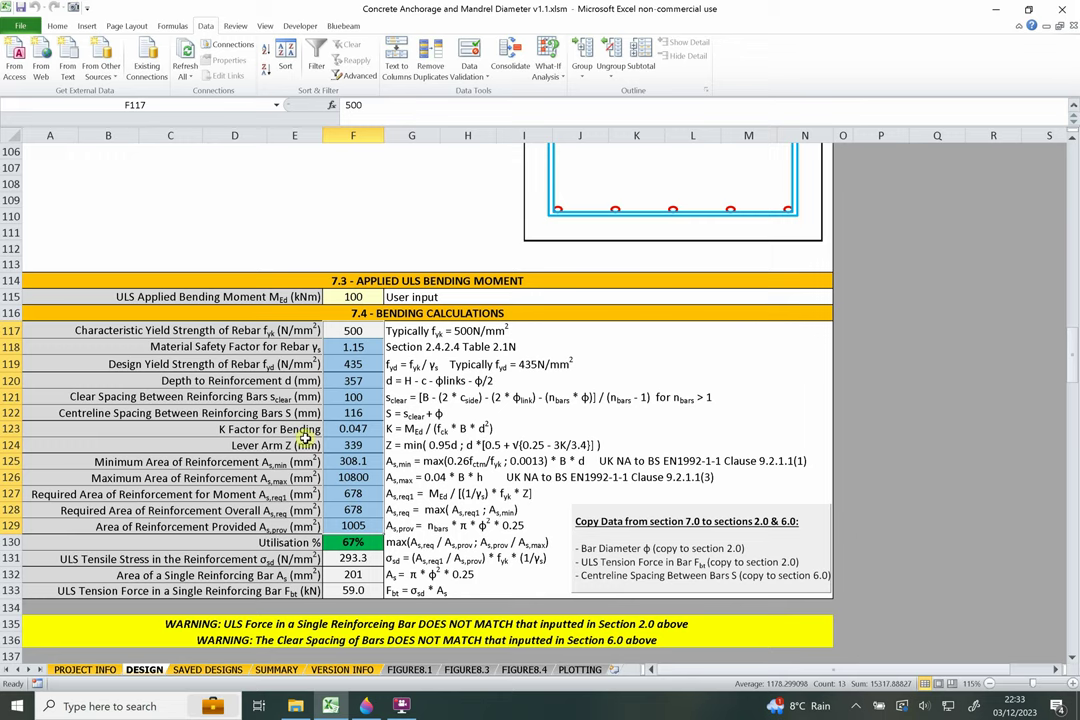
{"action": "scroll", "coordinate": [305, 437], "scroll_direction": "down", "scroll_amount": 1}
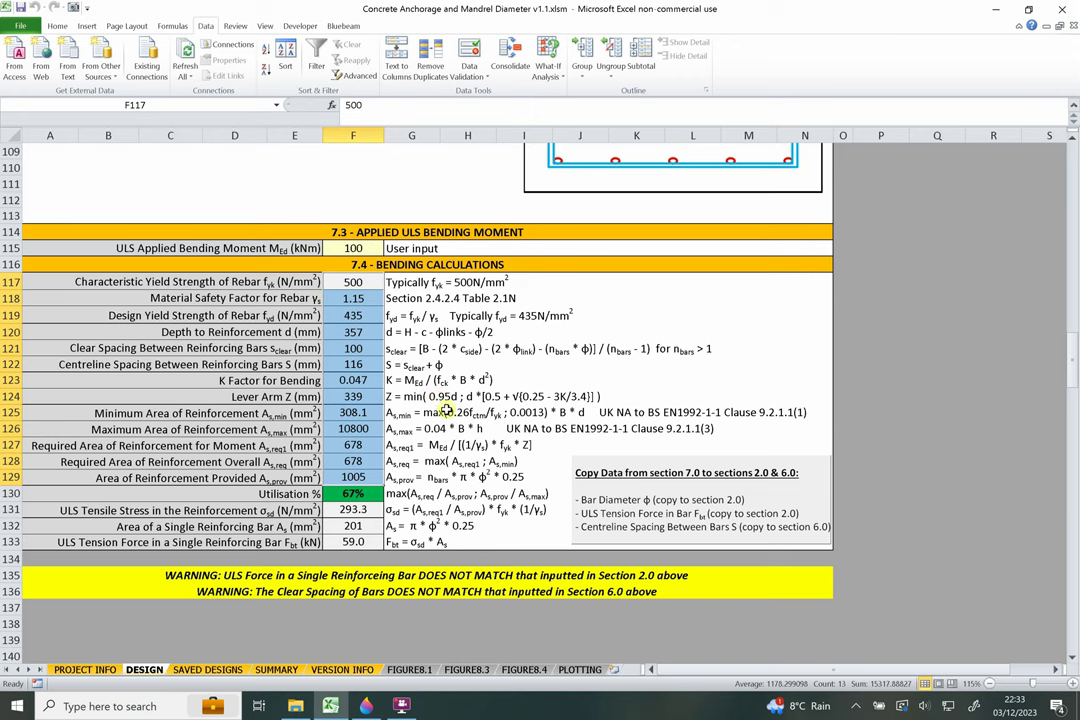
Examine the provided reinforcement area, utilisation, tensile stress, single bar area and ULS tension force, with their formulas, in section 7.4.
{"action": "left_click", "coordinate": [358, 479]}
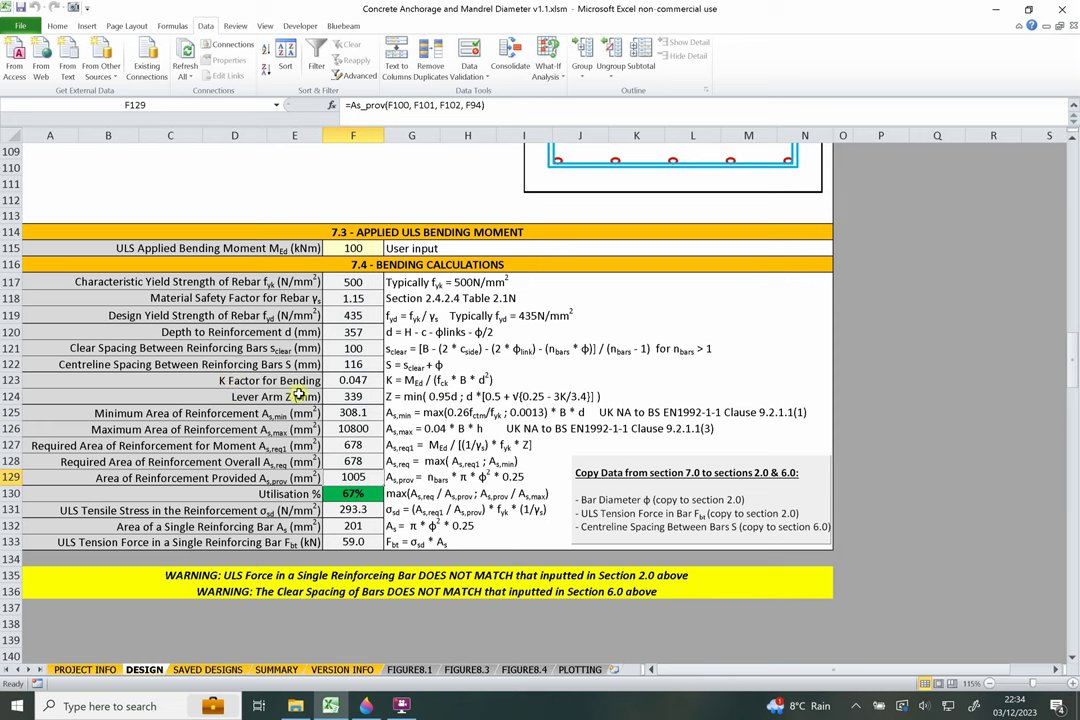
{"action": "key", "text": "Down"}
{"action": "key", "text": "Down"}
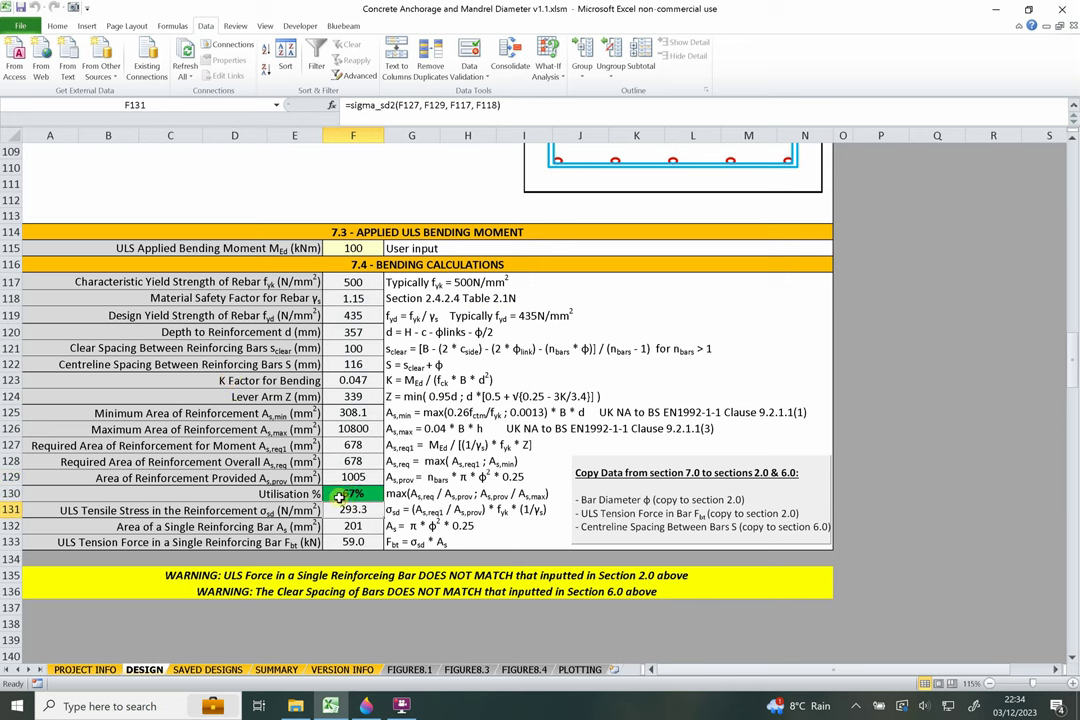
{"action": "left_click", "coordinate": [345, 493]}
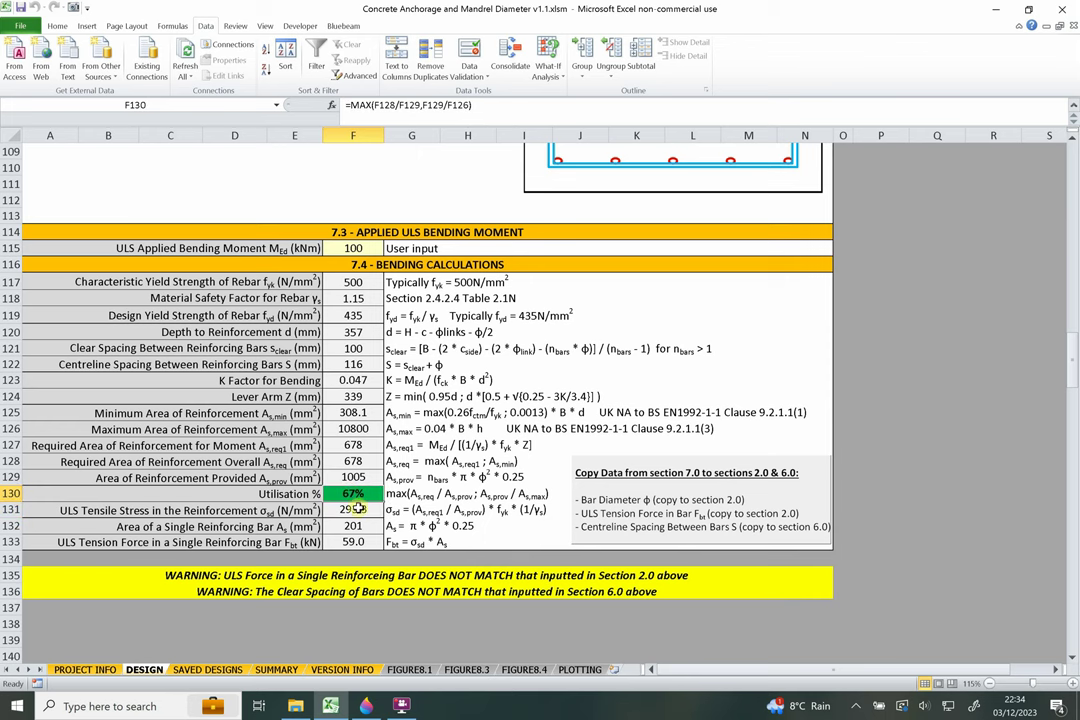
{"action": "key", "text": "Down"}
{"action": "key", "text": "Down"}
{"action": "key", "text": "Down"}
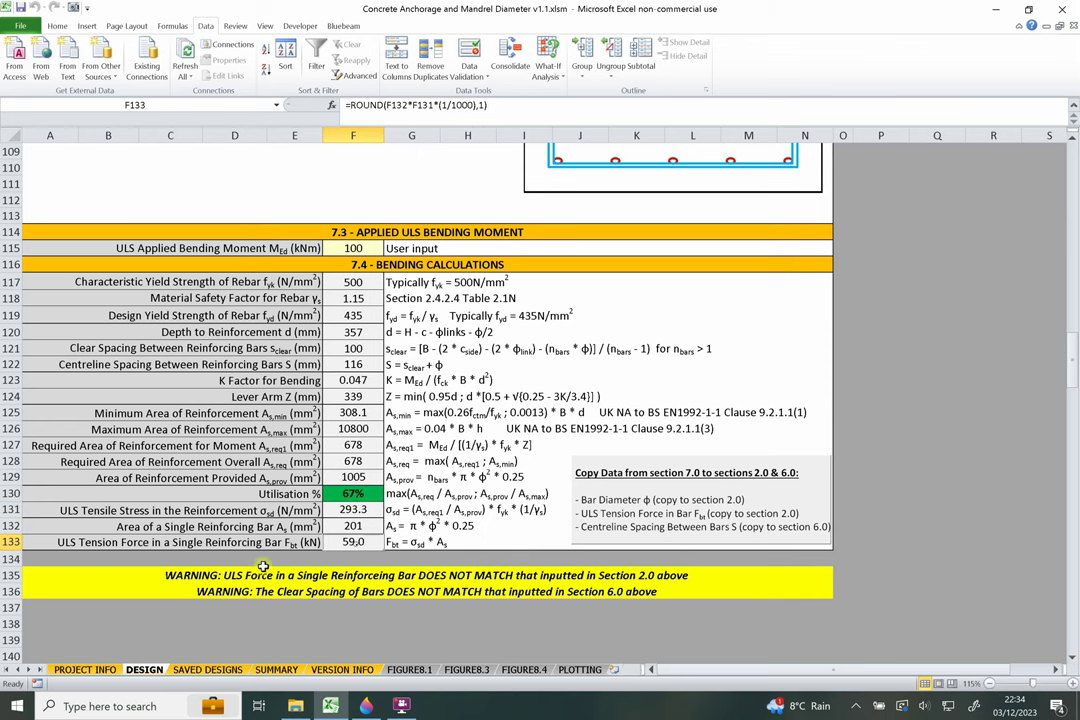
{"action": "left_click", "coordinate": [318, 543]}
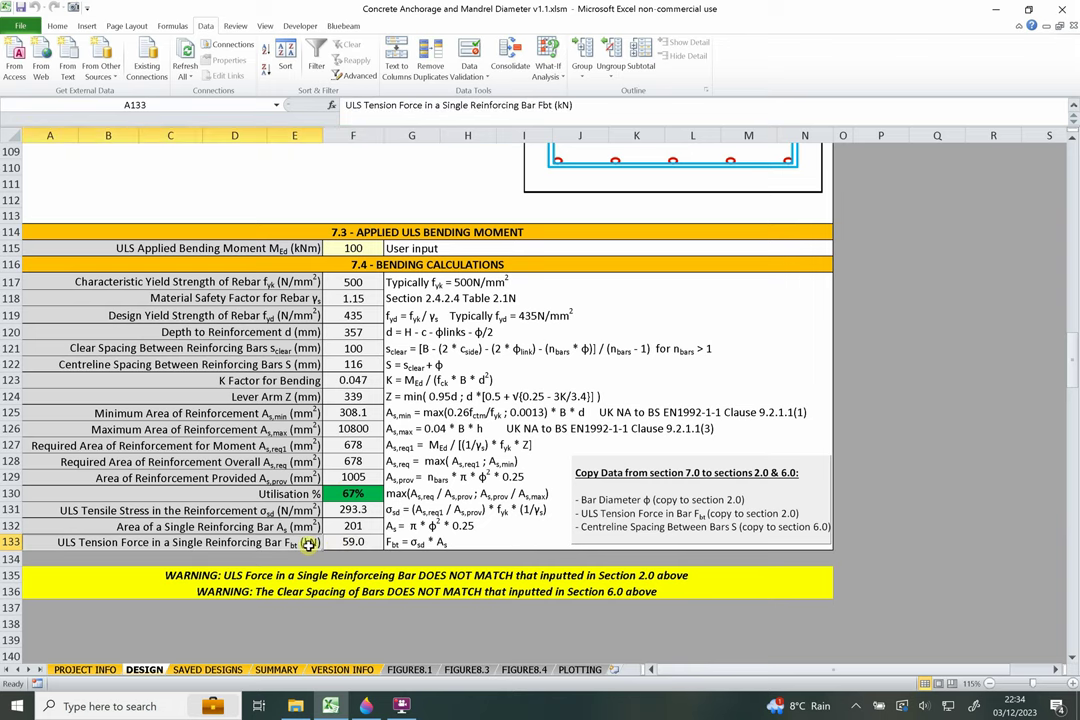
{"action": "left_click", "coordinate": [363, 544]}
Examine the bar force and bar spacing mismatch warnings below section 7.4 and the formulas behind them.
{"action": "scroll", "coordinate": [368, 537], "scroll_direction": "down", "scroll_amount": 1}
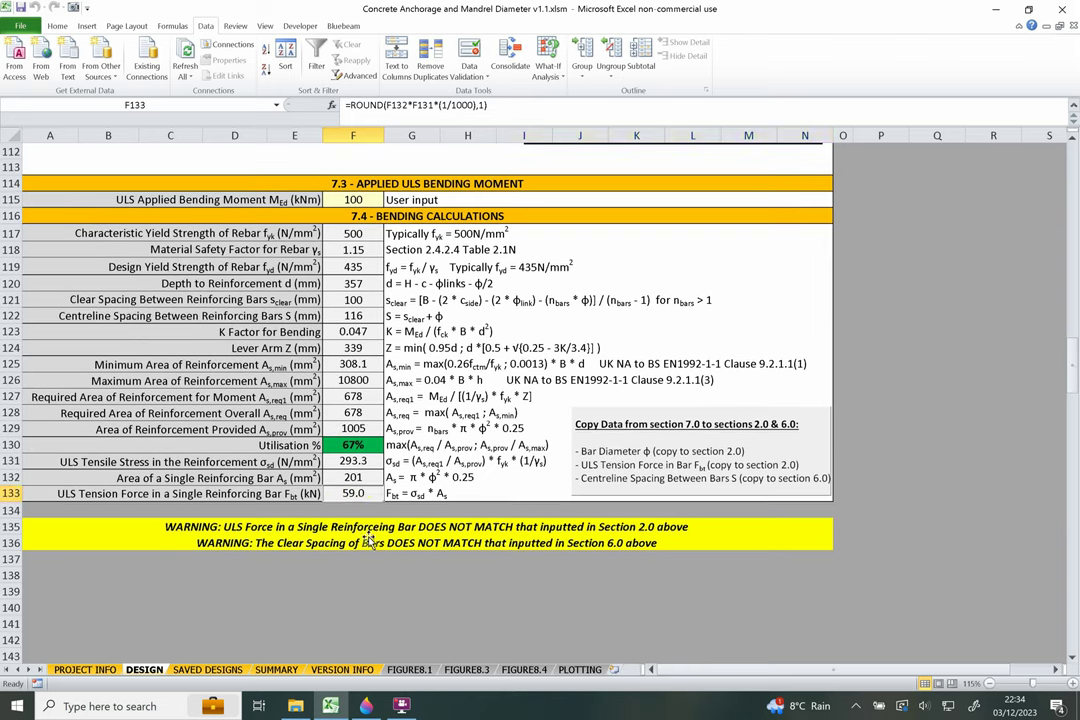
{"action": "left_click", "coordinate": [385, 530]}
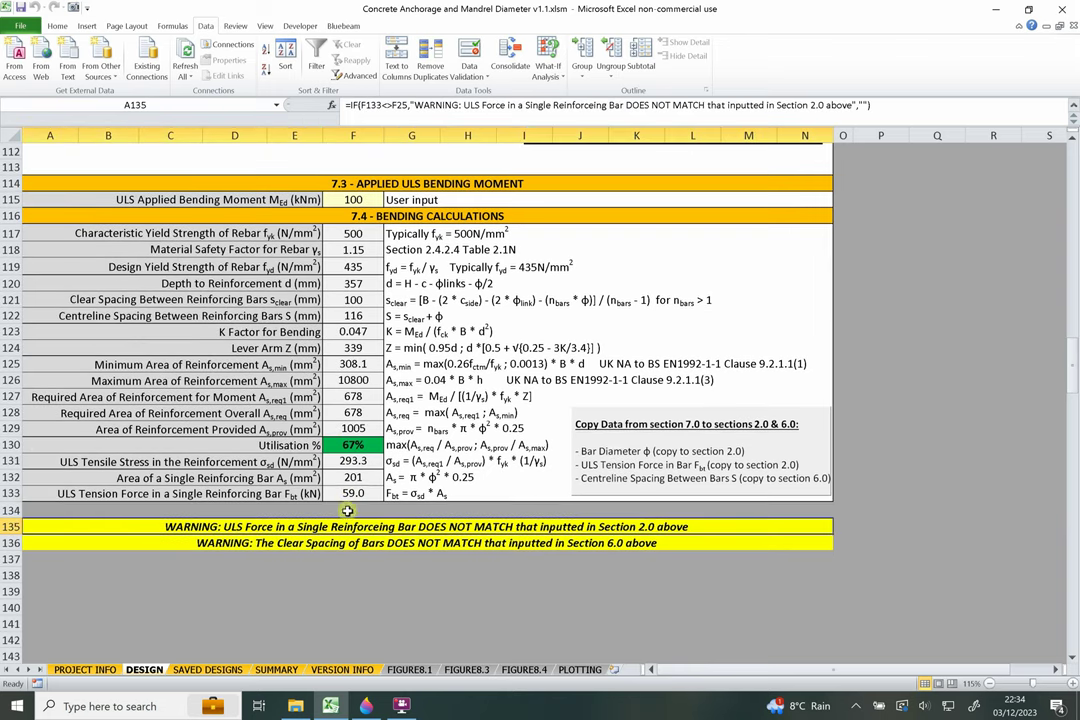
{"action": "left_click", "coordinate": [340, 546]}
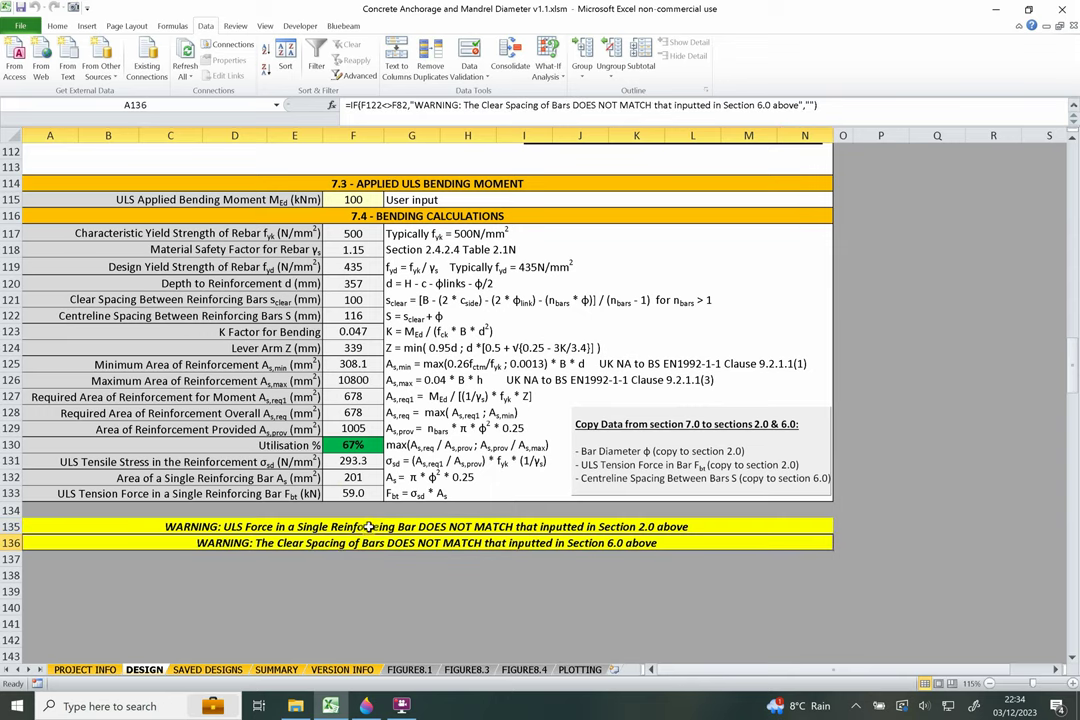
{"action": "left_click", "coordinate": [368, 527]}
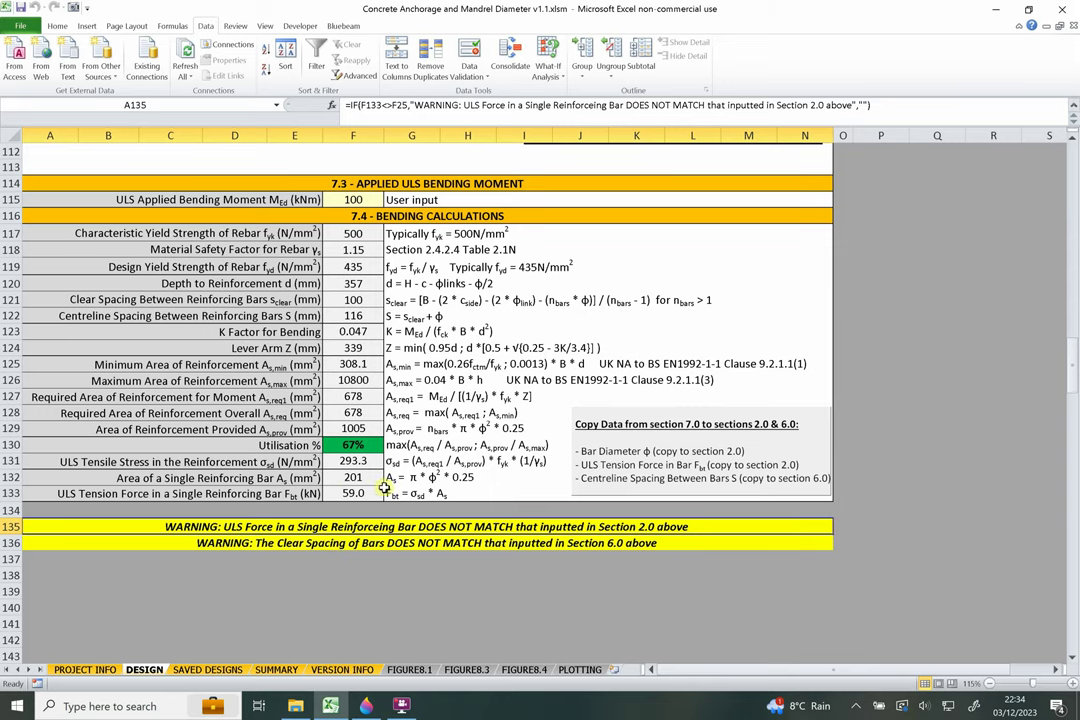
Review section 6.0 against the rebar calculator's geometry, reinforcement, bending moment and bending calculation sections.
{"action": "scroll", "coordinate": [383, 490], "scroll_direction": "up", "scroll_amount": 2}
{"action": "scroll", "coordinate": [383, 490], "scroll_direction": "up", "scroll_amount": 5}
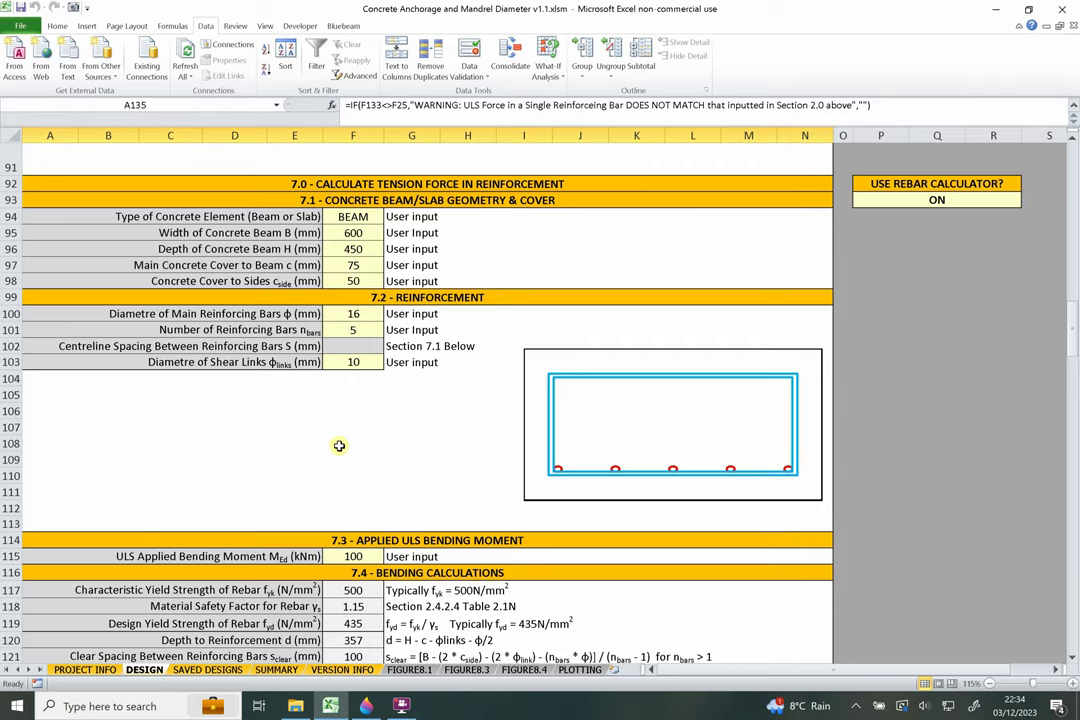
{"action": "scroll", "coordinate": [368, 440], "scroll_direction": "down", "scroll_amount": 3}
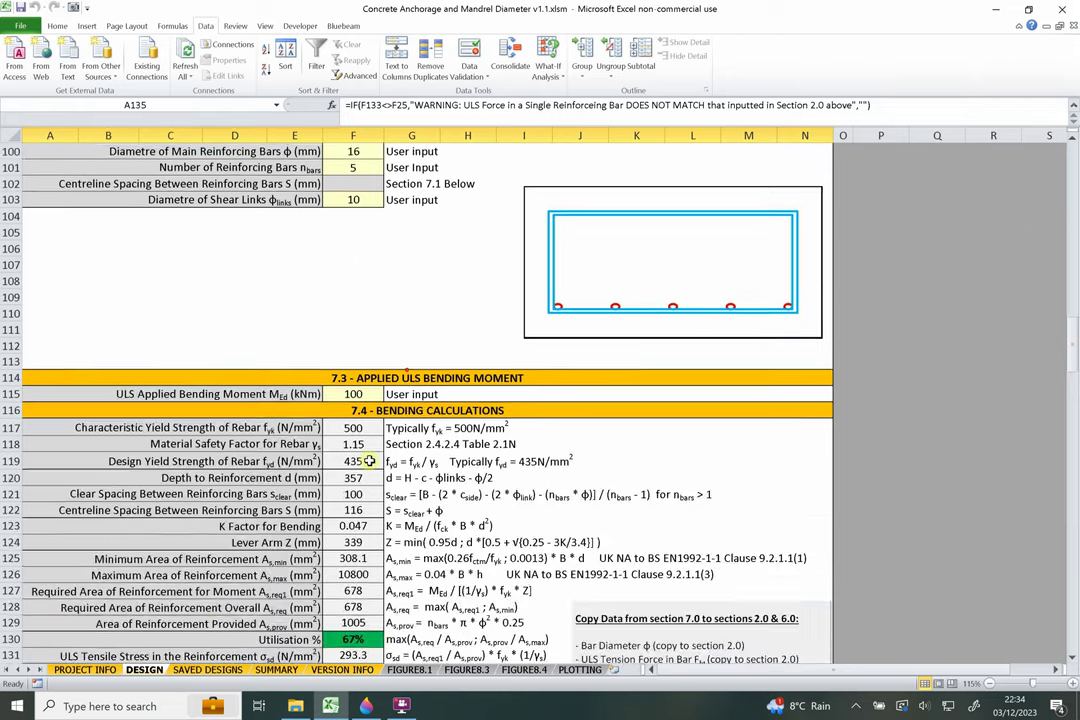
{"action": "scroll", "coordinate": [371, 465], "scroll_direction": "up", "scroll_amount": 5}
{"action": "scroll", "coordinate": [372, 467], "scroll_direction": "up", "scroll_amount": 1}
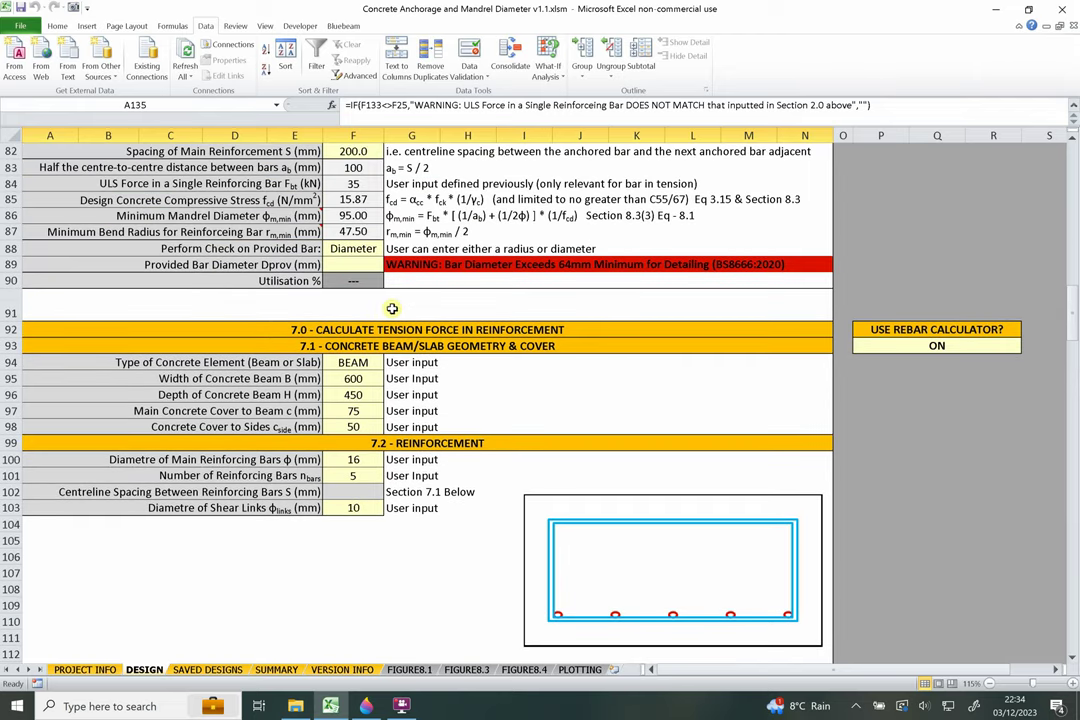
{"action": "scroll", "coordinate": [385, 268], "scroll_direction": "up", "scroll_amount": 2}
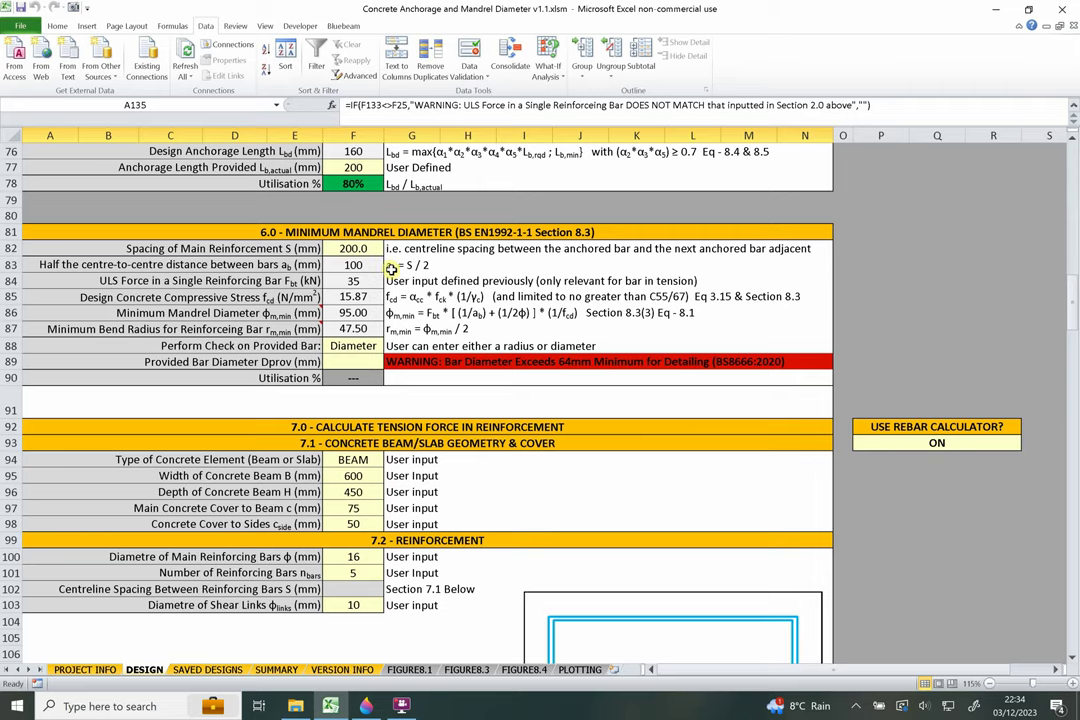
{"action": "scroll", "coordinate": [413, 265], "scroll_direction": "down", "scroll_amount": 10}
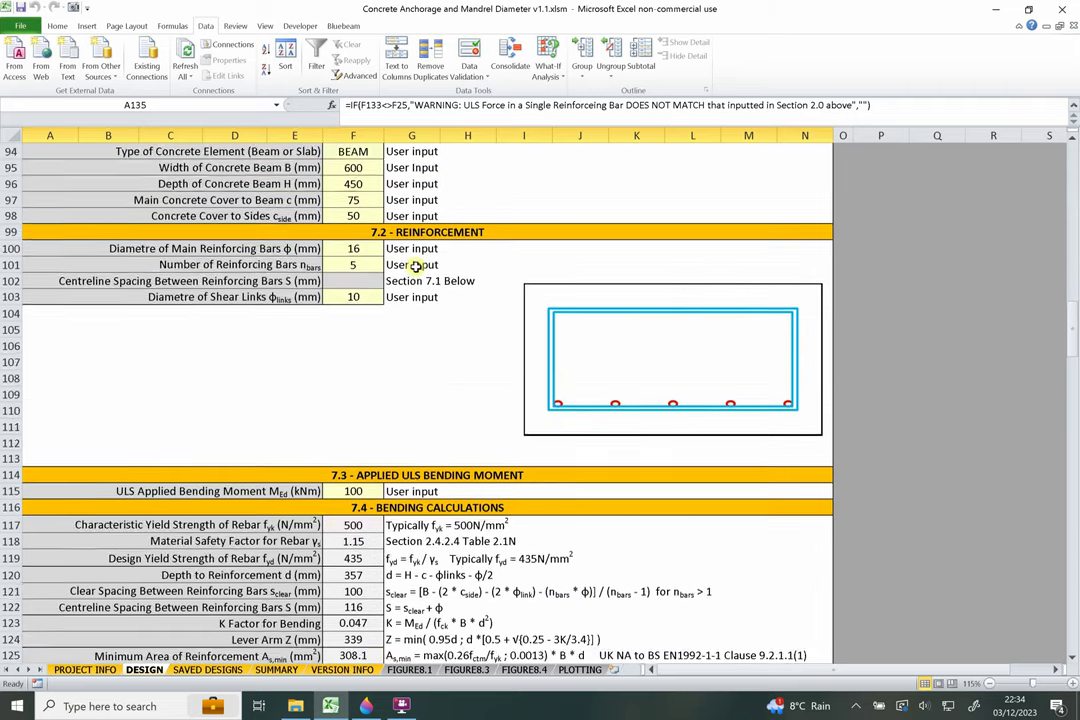
{"action": "scroll", "coordinate": [398, 400], "scroll_direction": "down", "scroll_amount": 3}
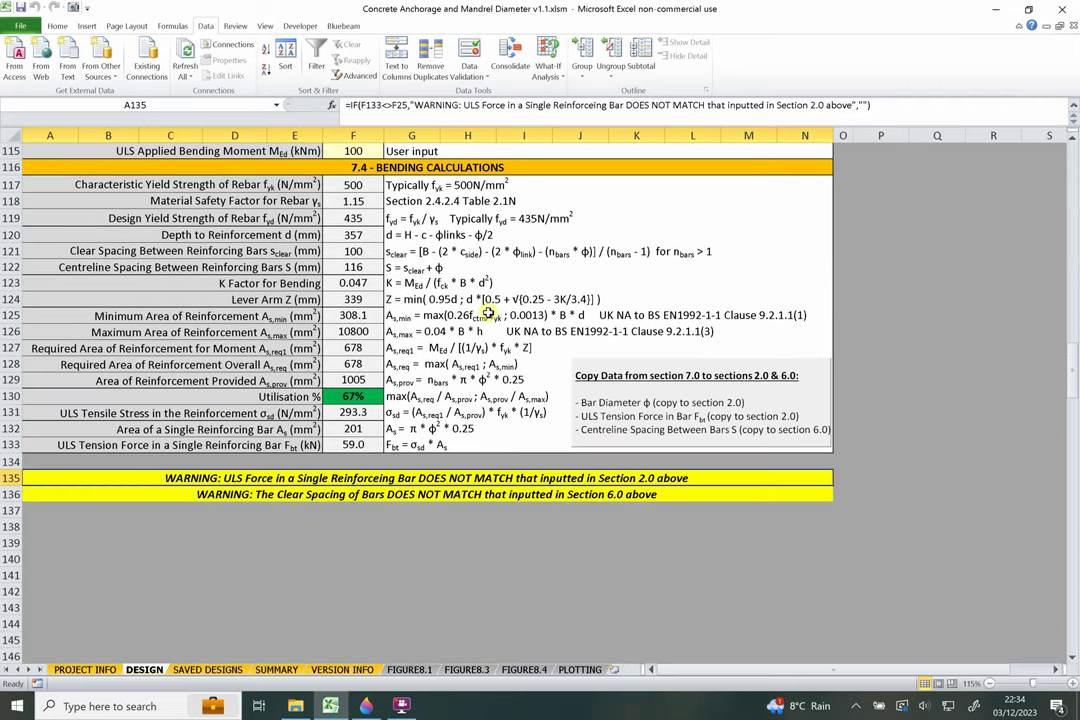
{"action": "scroll", "coordinate": [357, 324], "scroll_direction": "up", "scroll_amount": 5}
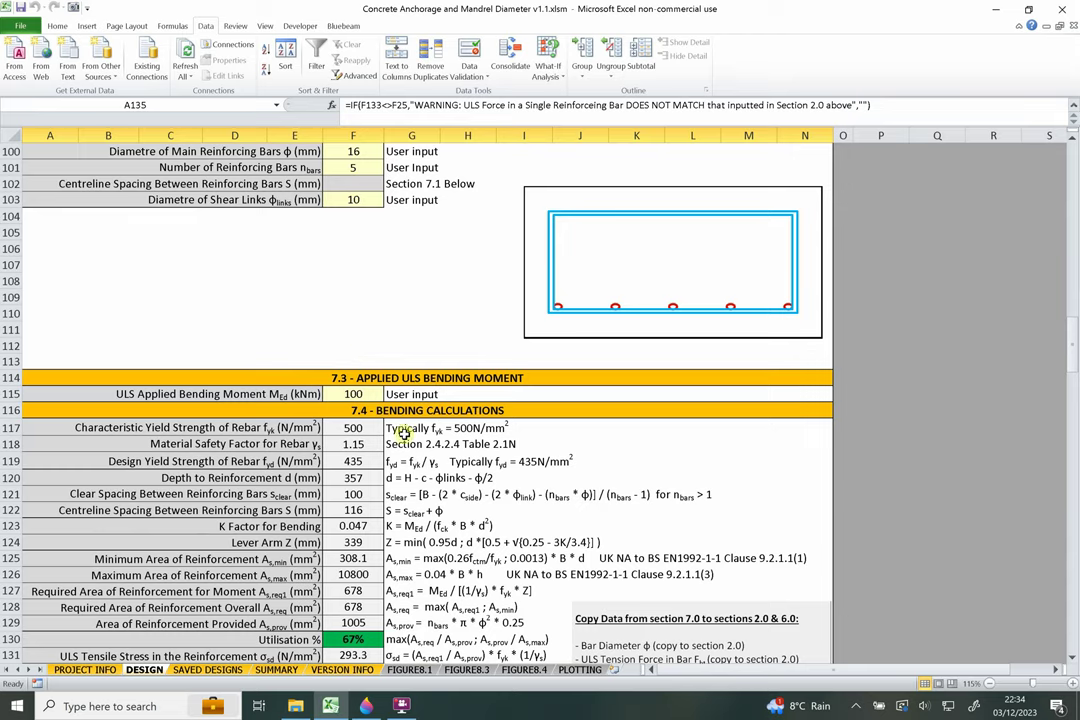
{"action": "scroll", "coordinate": [356, 288], "scroll_direction": "up", "scroll_amount": 4}
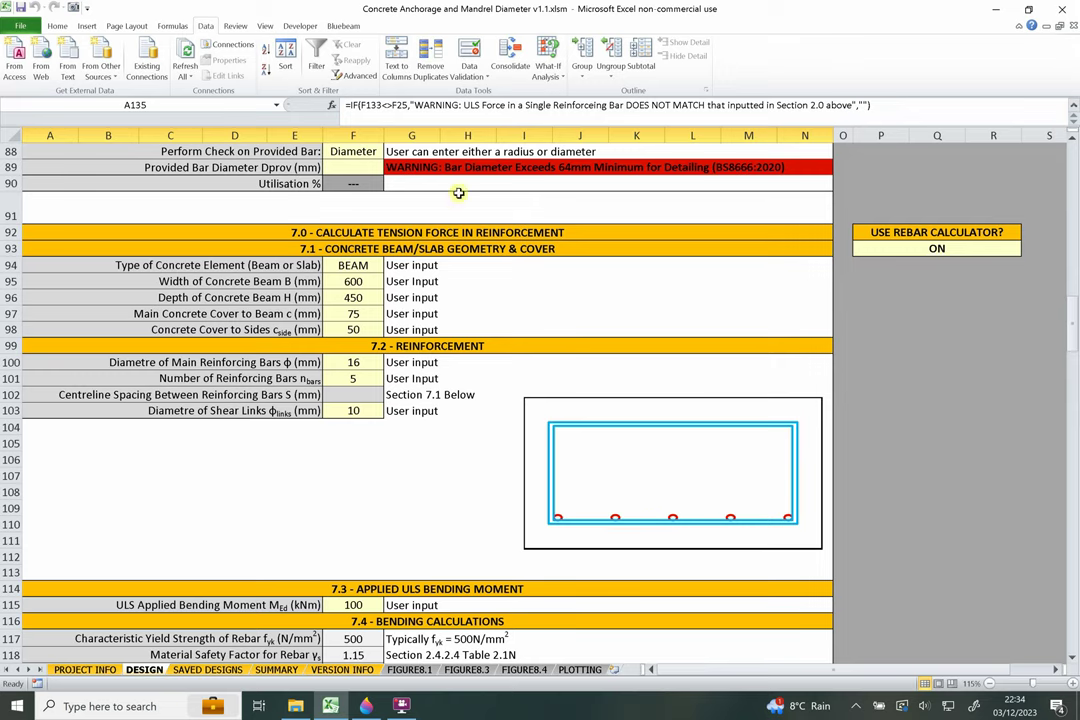
{"action": "scroll", "coordinate": [402, 297], "scroll_direction": "down", "scroll_amount": 9}
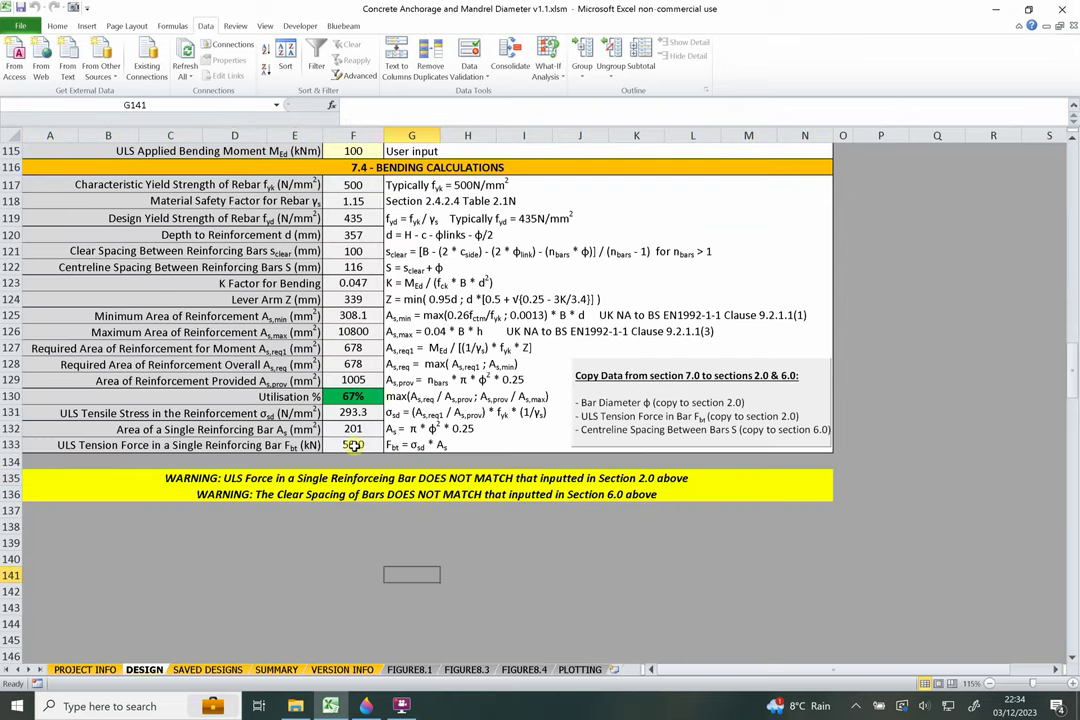
Copy the bar diameter, ULS bar tension force and bar spacing from section 7.0 into sections 2.0 and 6.0.
{"action": "left_click", "coordinate": [342, 445]}
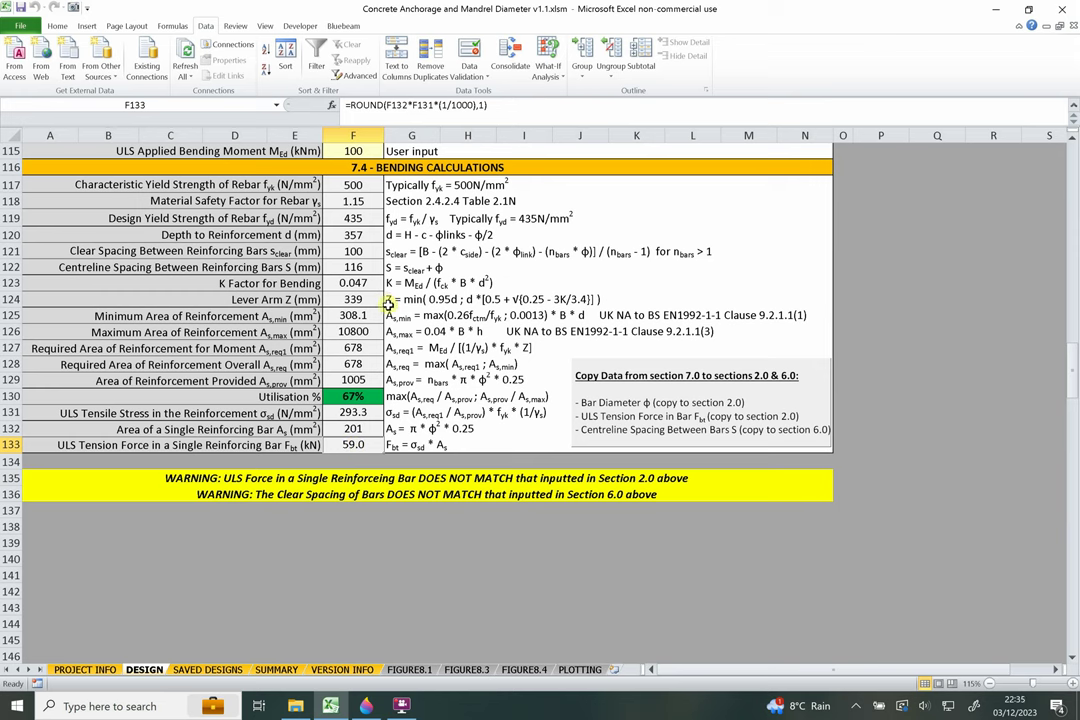
{"action": "left_click", "coordinate": [503, 541]}
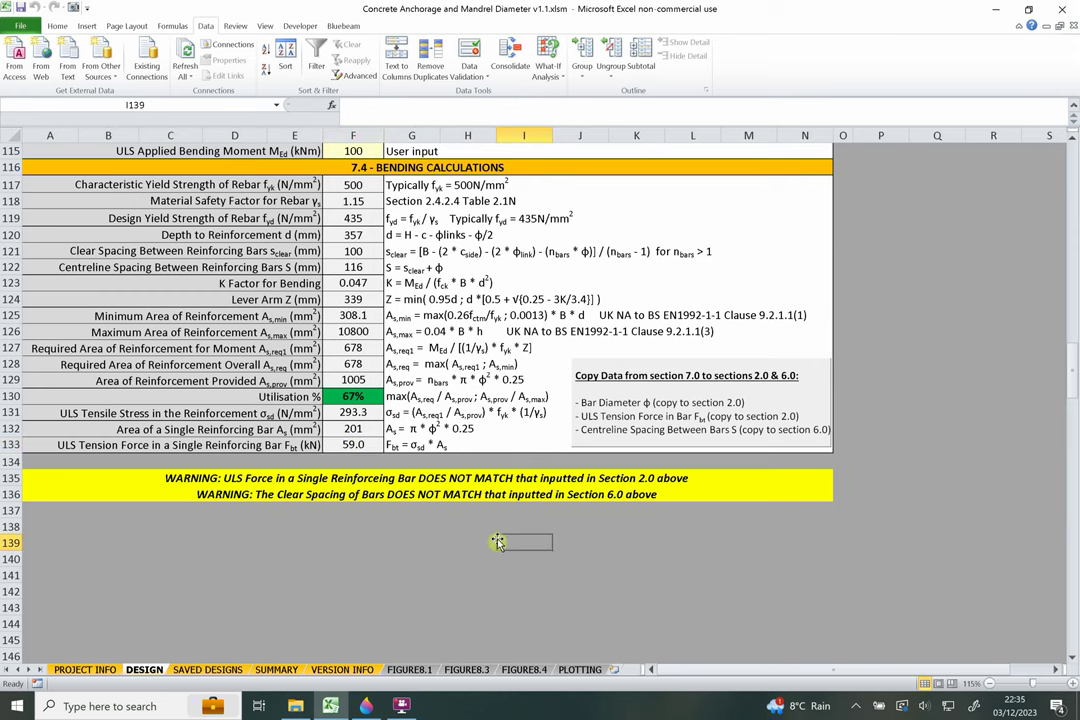
{"action": "left_click", "coordinate": [357, 441]}
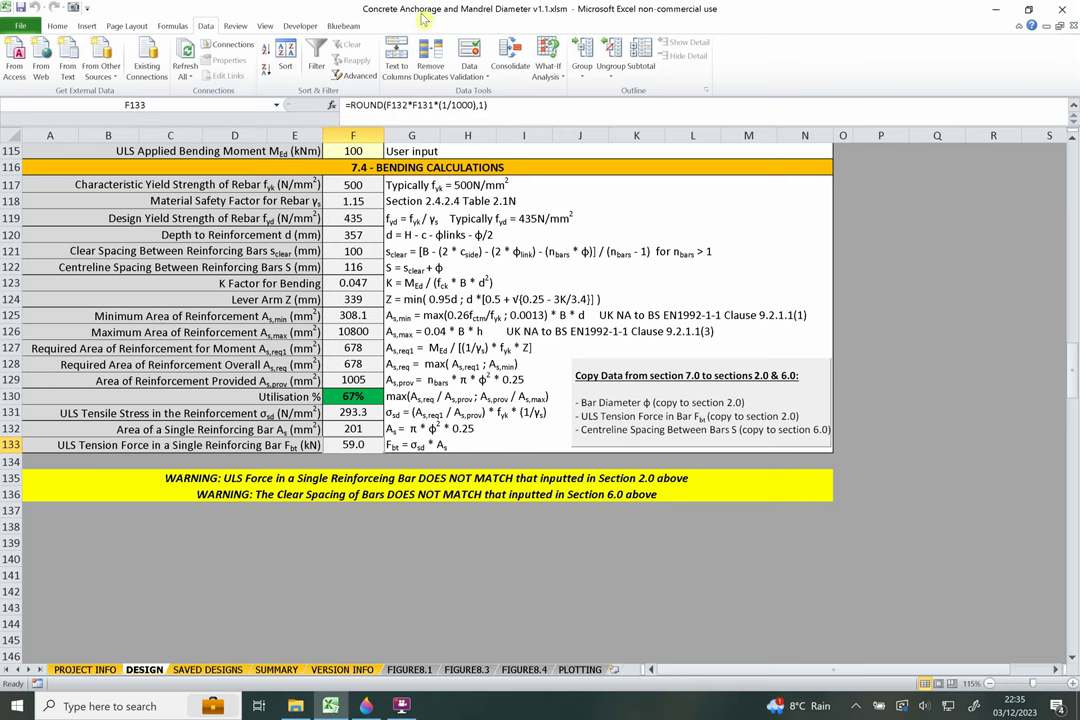
{"action": "left_click", "coordinate": [650, 391]}
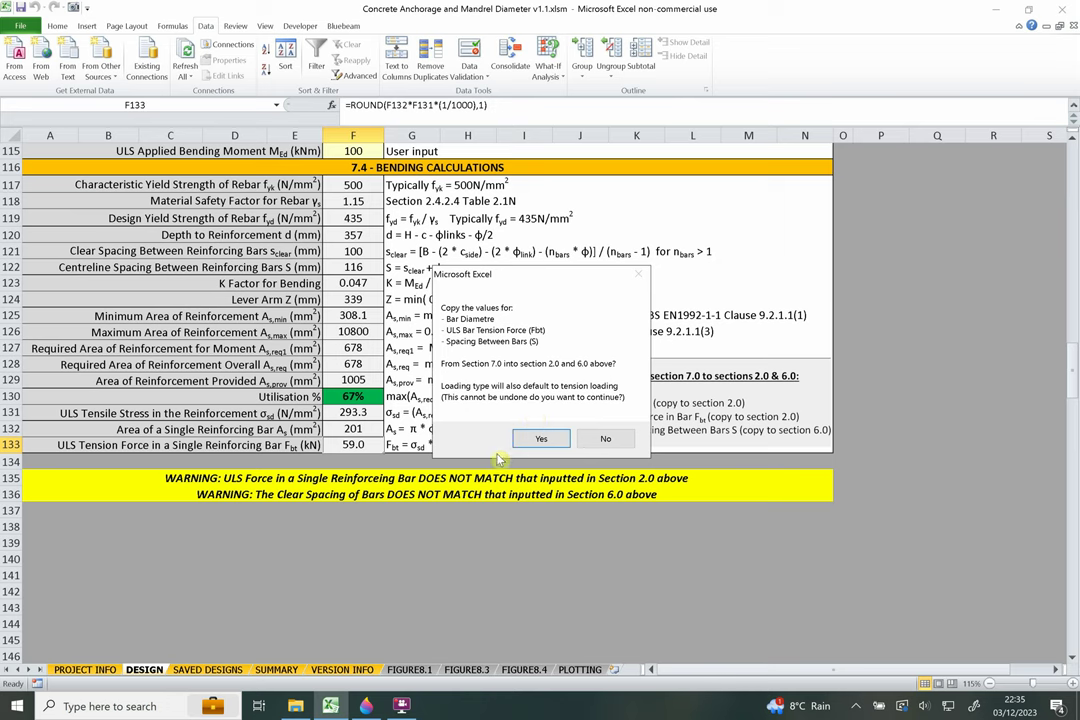
{"action": "left_click", "coordinate": [541, 439]}
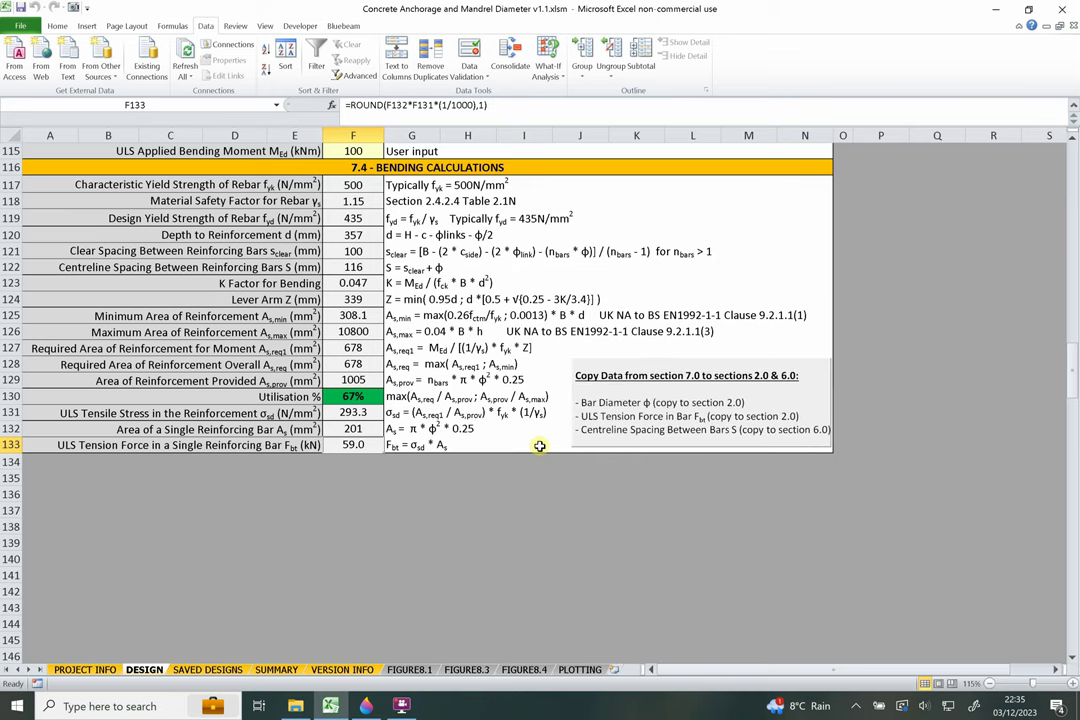
Check the cleared warning area, the copied spacing in section 6.0, and the bar force, diameter and loading type in section 2.0.
{"action": "left_click_drag", "start_coordinate": [572, 462], "coordinate": [525, 463]}
{"action": "scroll", "coordinate": [525, 463], "scroll_direction": "up", "scroll_amount": 3}
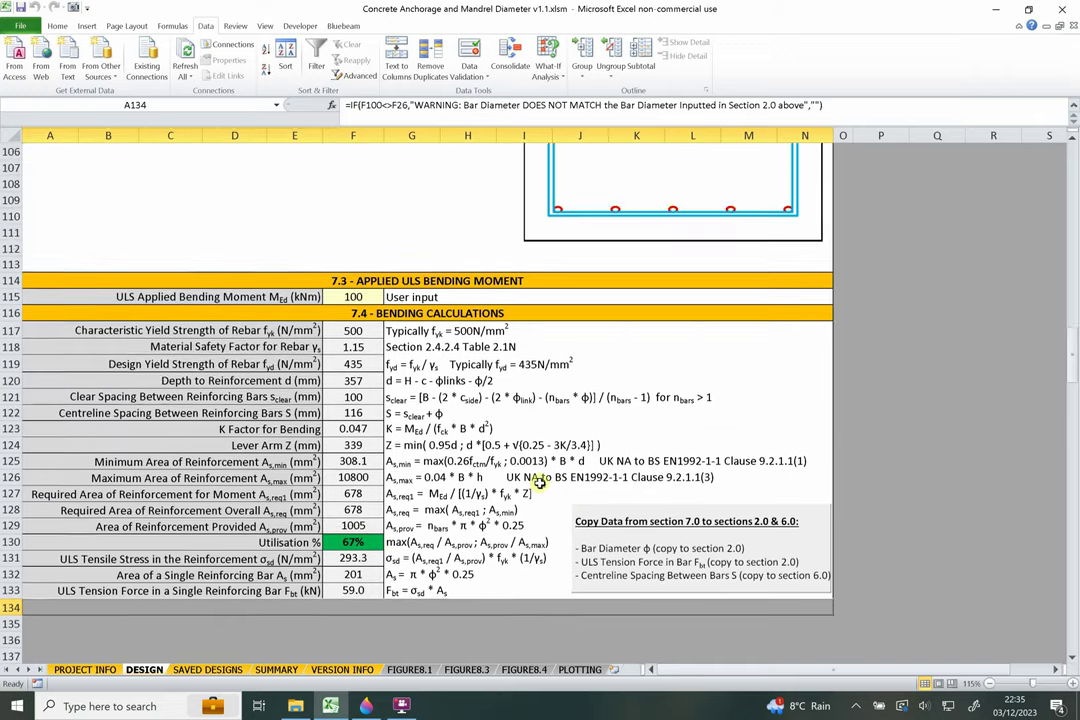
{"action": "scroll", "coordinate": [452, 405], "scroll_direction": "up", "scroll_amount": 4}
{"action": "scroll", "coordinate": [412, 412], "scroll_direction": "up", "scroll_amount": 13}
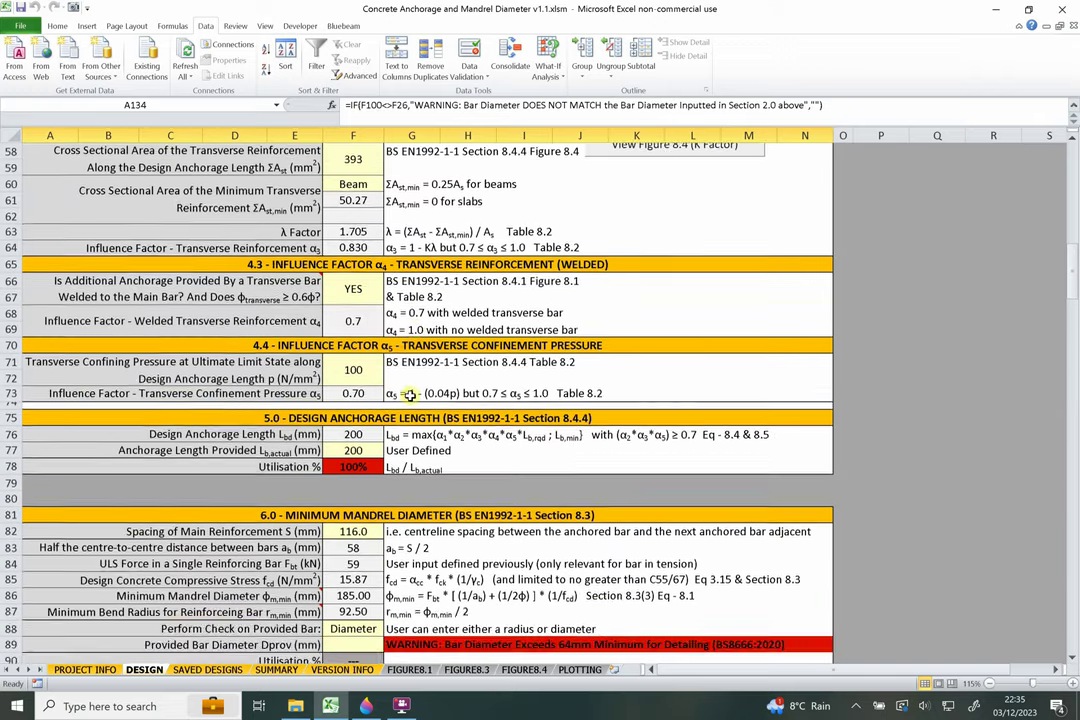
{"action": "scroll", "coordinate": [415, 377], "scroll_direction": "up", "scroll_amount": 18}
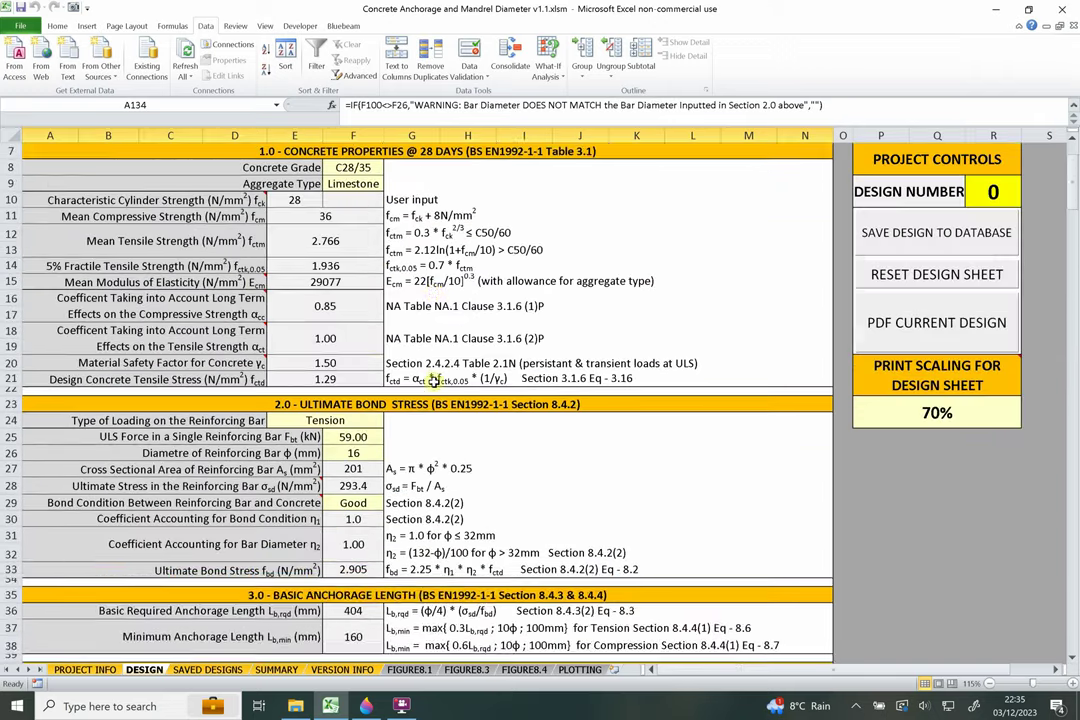
{"action": "scroll", "coordinate": [434, 381], "scroll_direction": "down", "scroll_amount": 4}
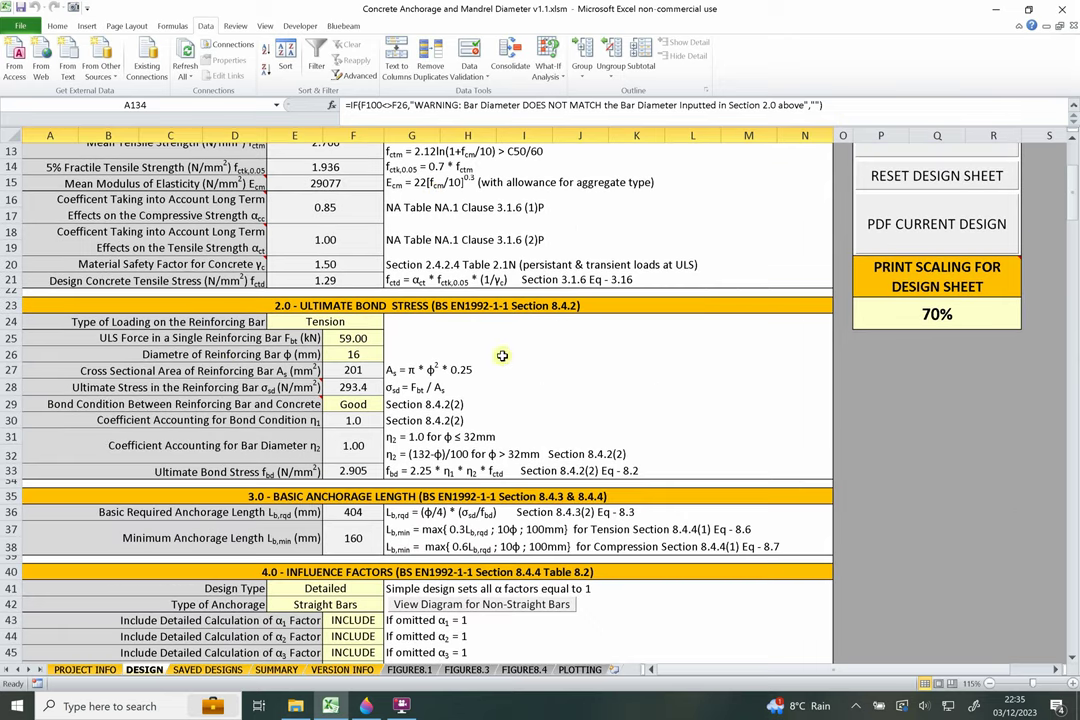
{"action": "left_click", "coordinate": [353, 353]}
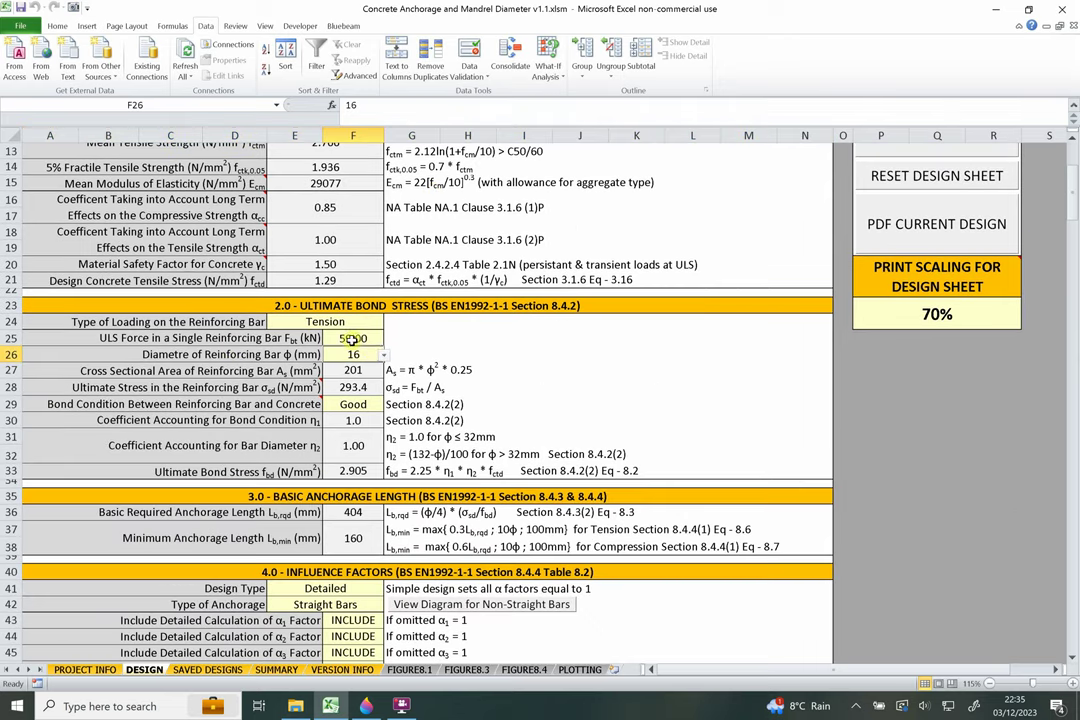
{"action": "left_click", "coordinate": [341, 322]}
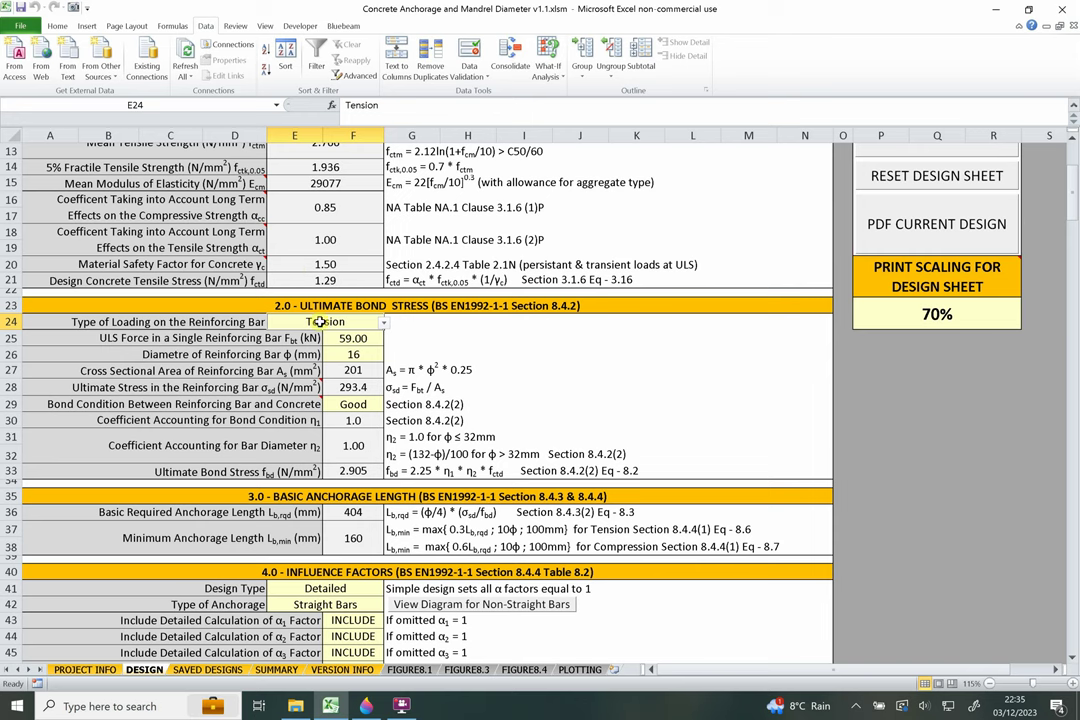
Compare the bar force, diameter and spacing entered in sections 2.0 and 6.0 with the bending calculations in section 7.4.
{"action": "left_click", "coordinate": [345, 340]}
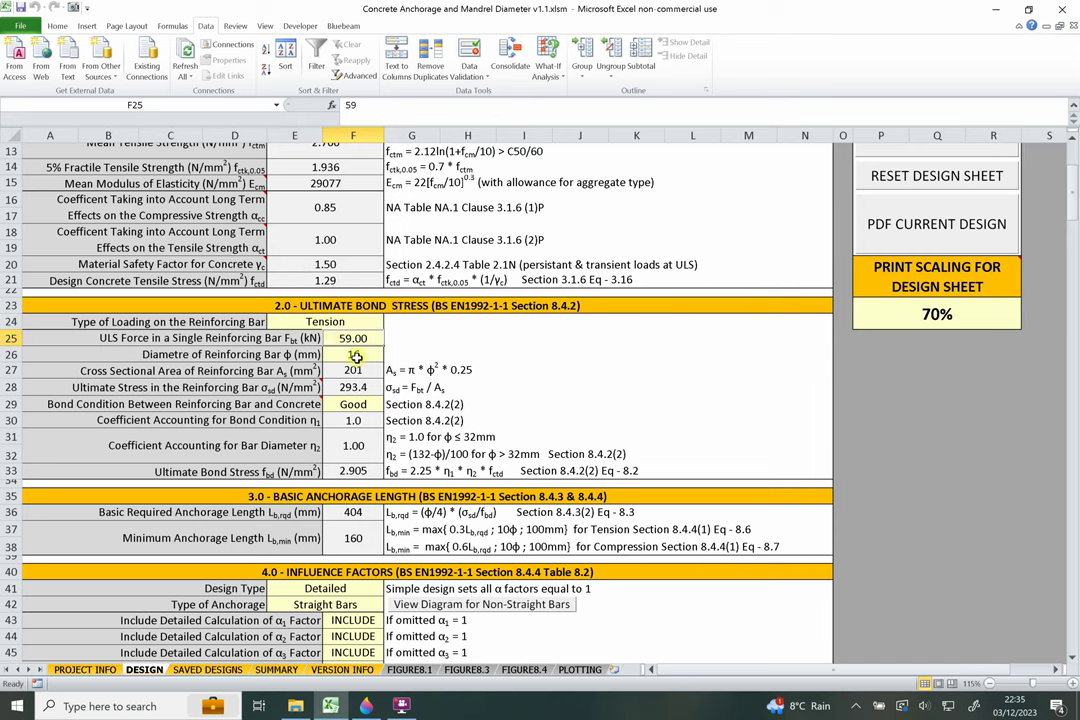
{"action": "left_click", "coordinate": [356, 356]}
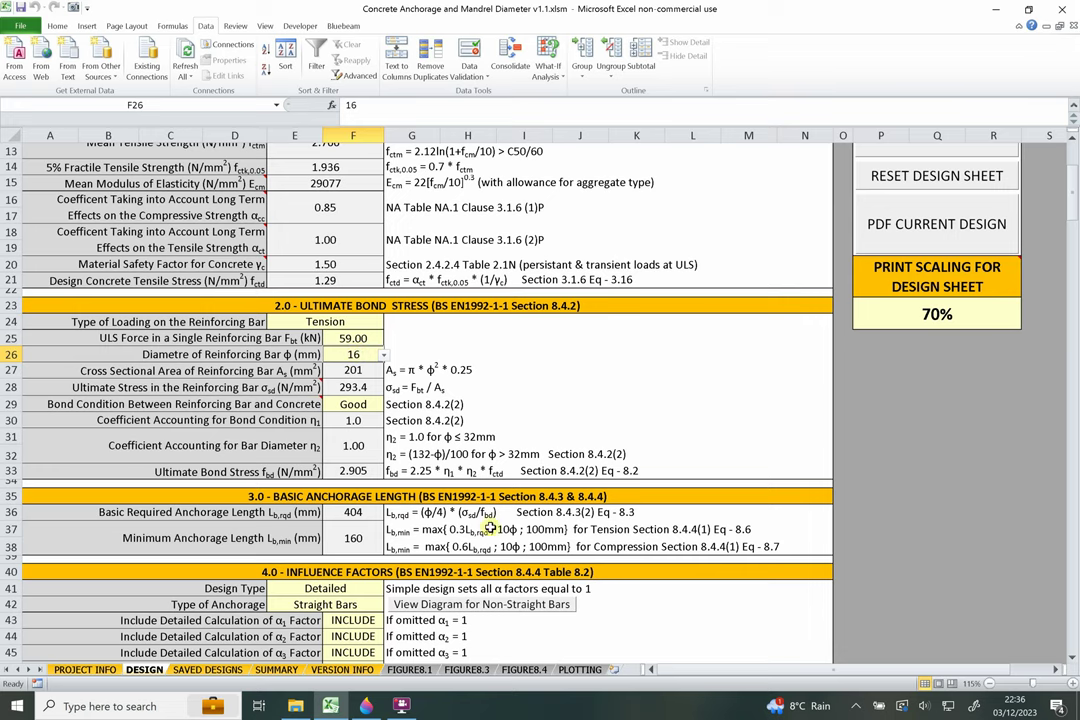
{"action": "scroll", "coordinate": [389, 373], "scroll_direction": "down", "scroll_amount": 14}
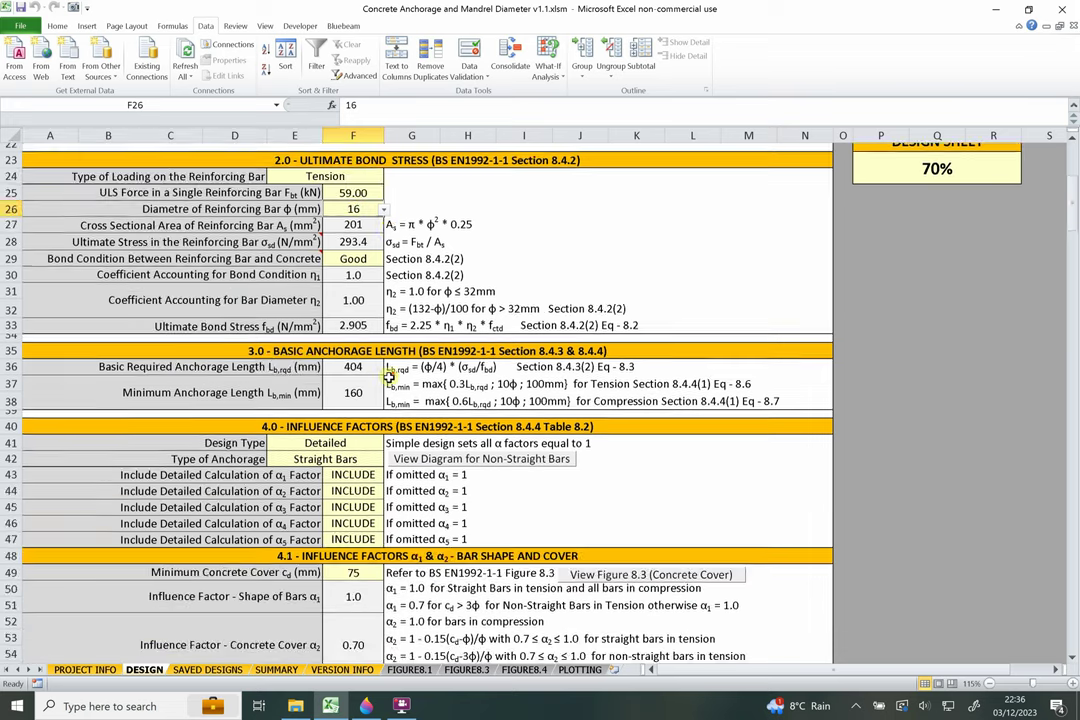
{"action": "scroll", "coordinate": [392, 378], "scroll_direction": "down", "scroll_amount": 6}
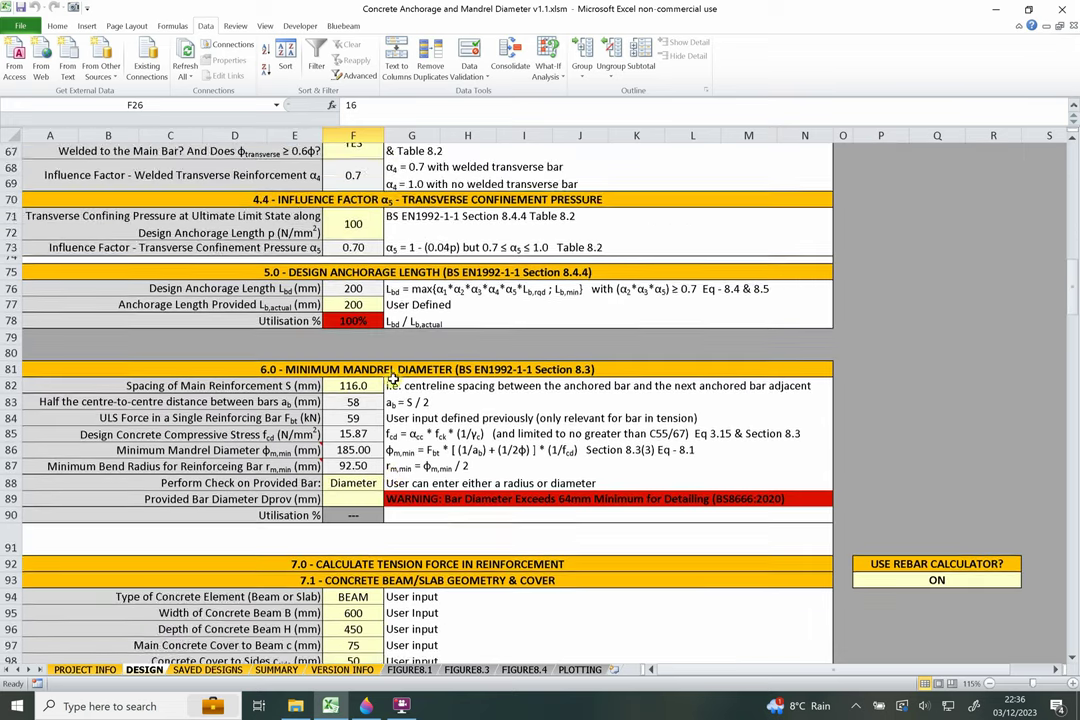
{"action": "left_click", "coordinate": [350, 288]}
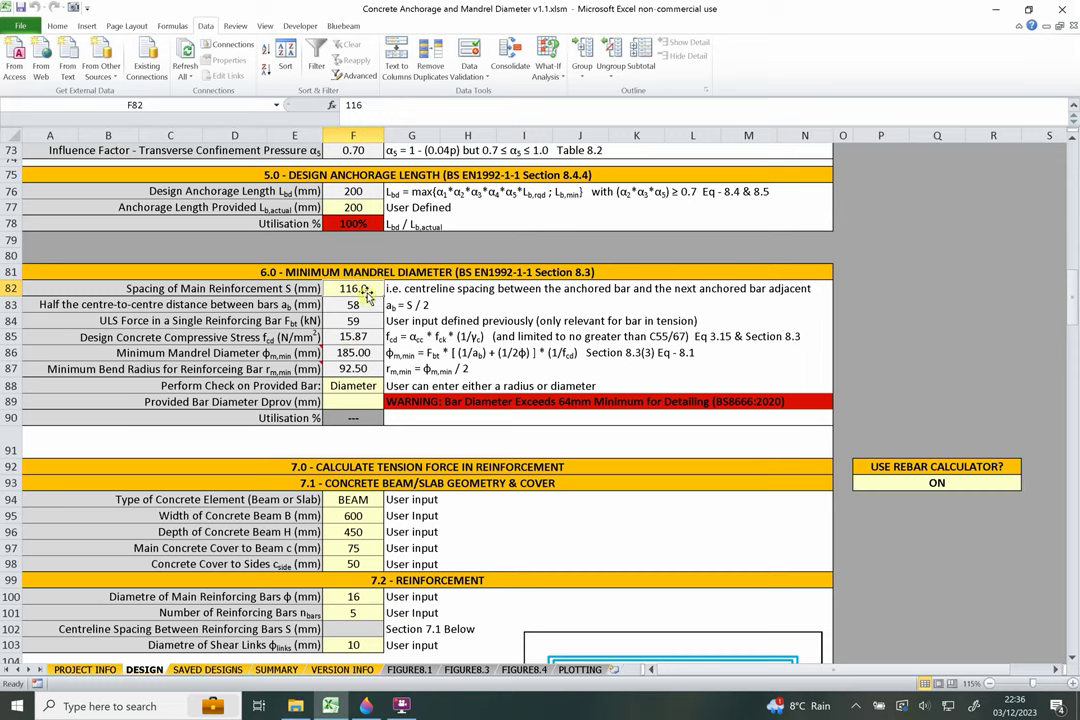
{"action": "scroll", "coordinate": [350, 288], "scroll_direction": "down", "scroll_amount": 7}
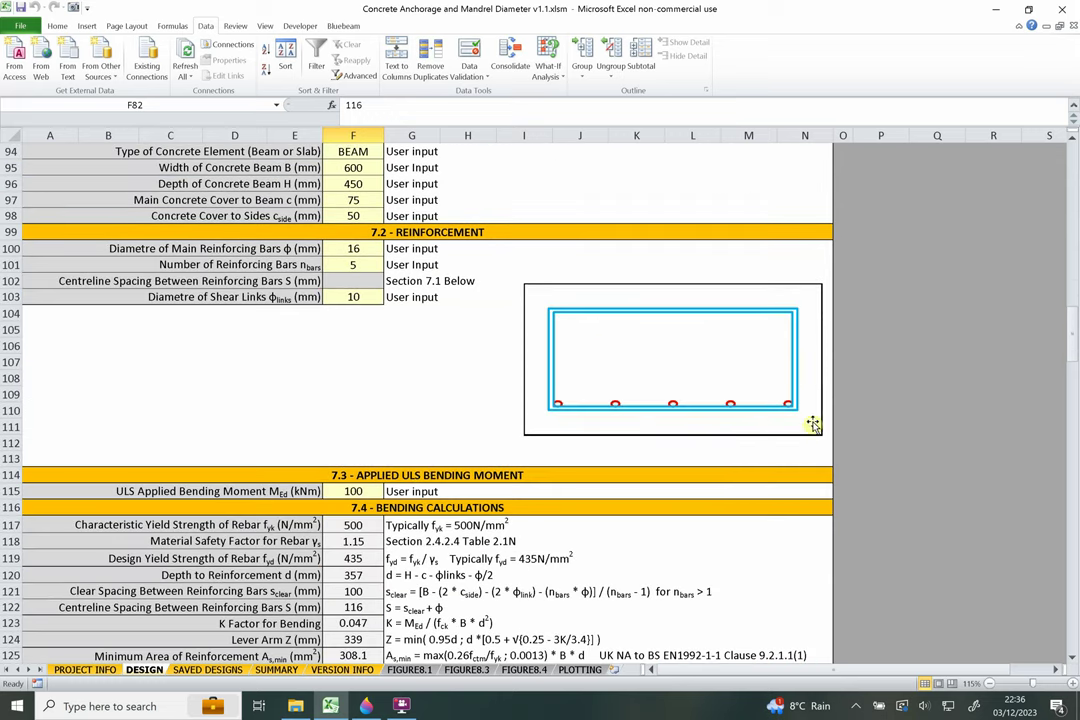
{"action": "scroll", "coordinate": [570, 315], "scroll_direction": "down", "scroll_amount": 4}
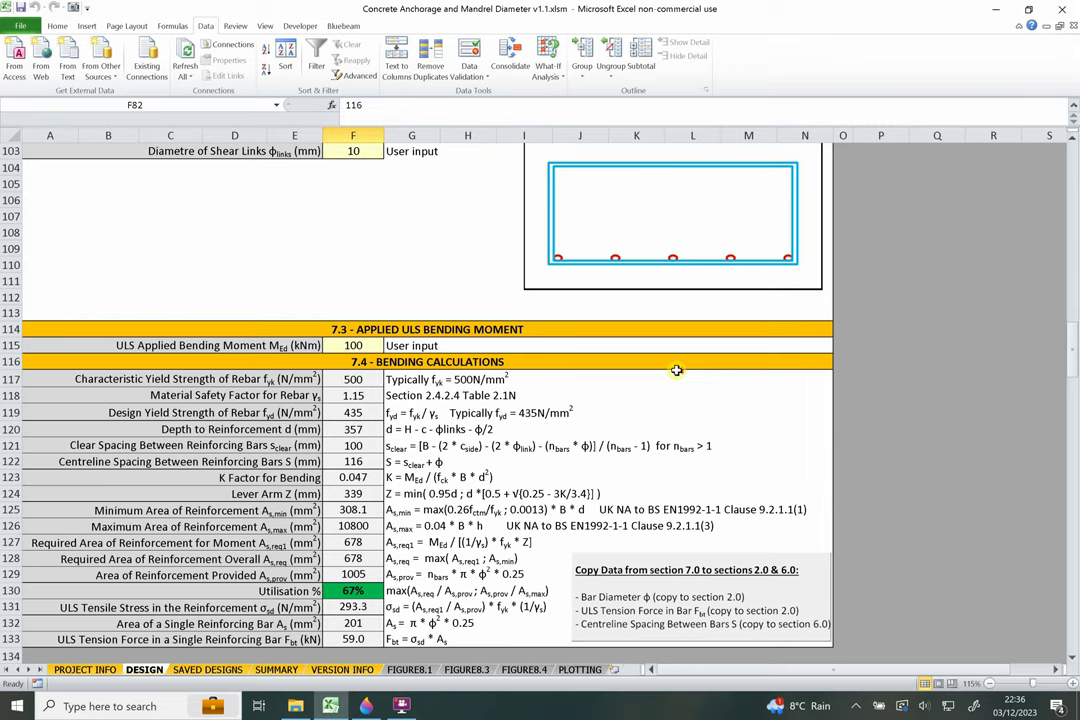
{"action": "left_click", "coordinate": [355, 411]}
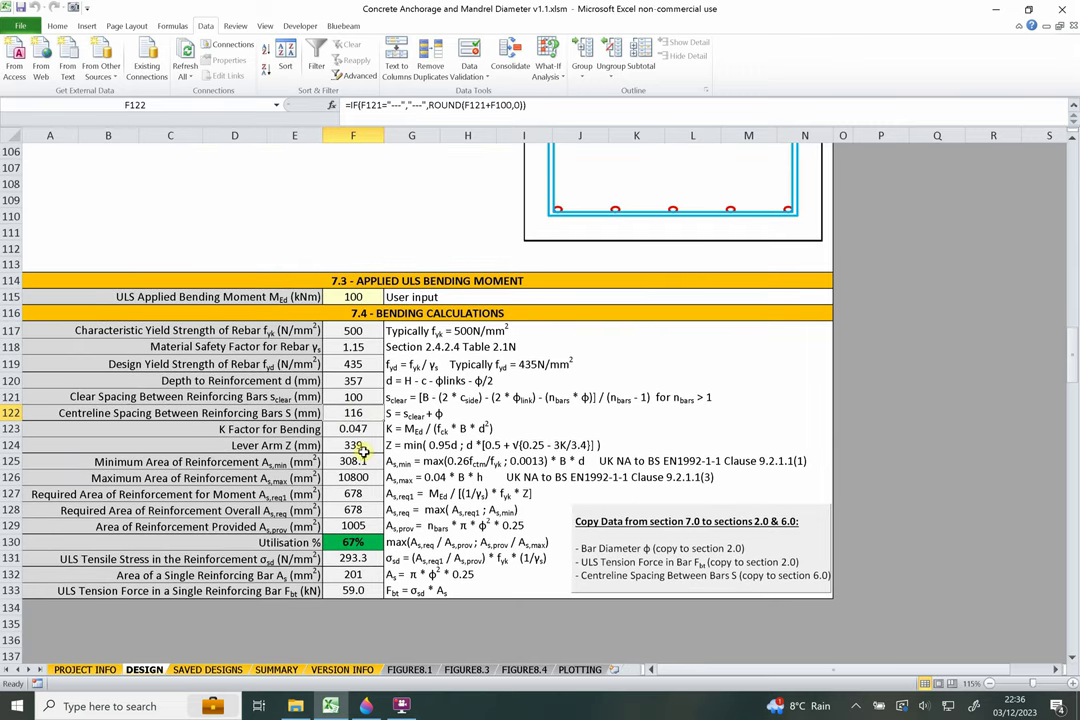
Review the project controls on the DESIGN sheet and the layouts of the SAVED DESIGNS and SUMMARY sheets.
{"action": "scroll", "coordinate": [367, 452], "scroll_direction": "up", "scroll_amount": 8}
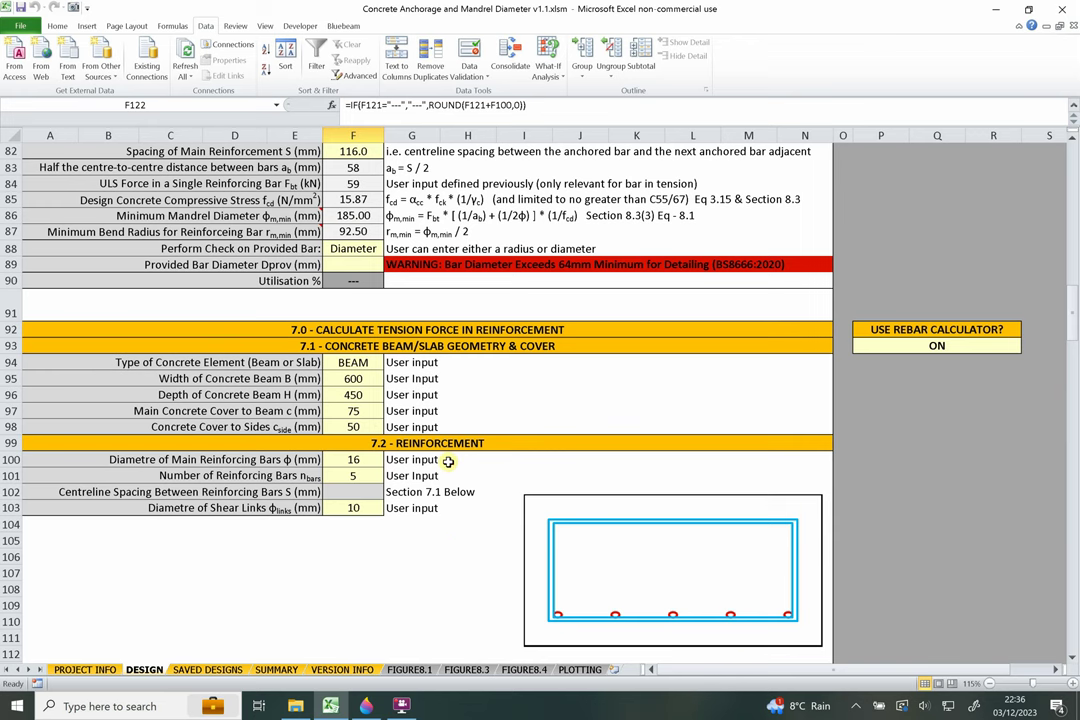
{"action": "scroll", "coordinate": [448, 461], "scroll_direction": "up", "scroll_amount": 15}
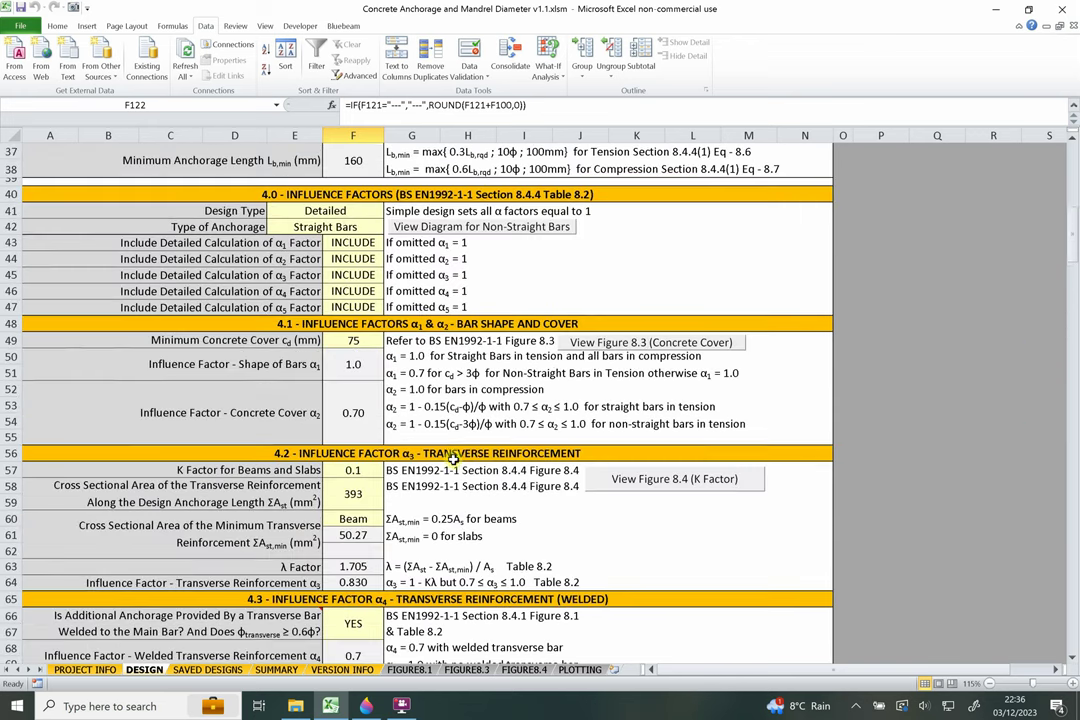
{"action": "scroll", "coordinate": [452, 458], "scroll_direction": "up", "scroll_amount": 8}
{"action": "scroll", "coordinate": [455, 459], "scroll_direction": "up", "scroll_amount": 4}
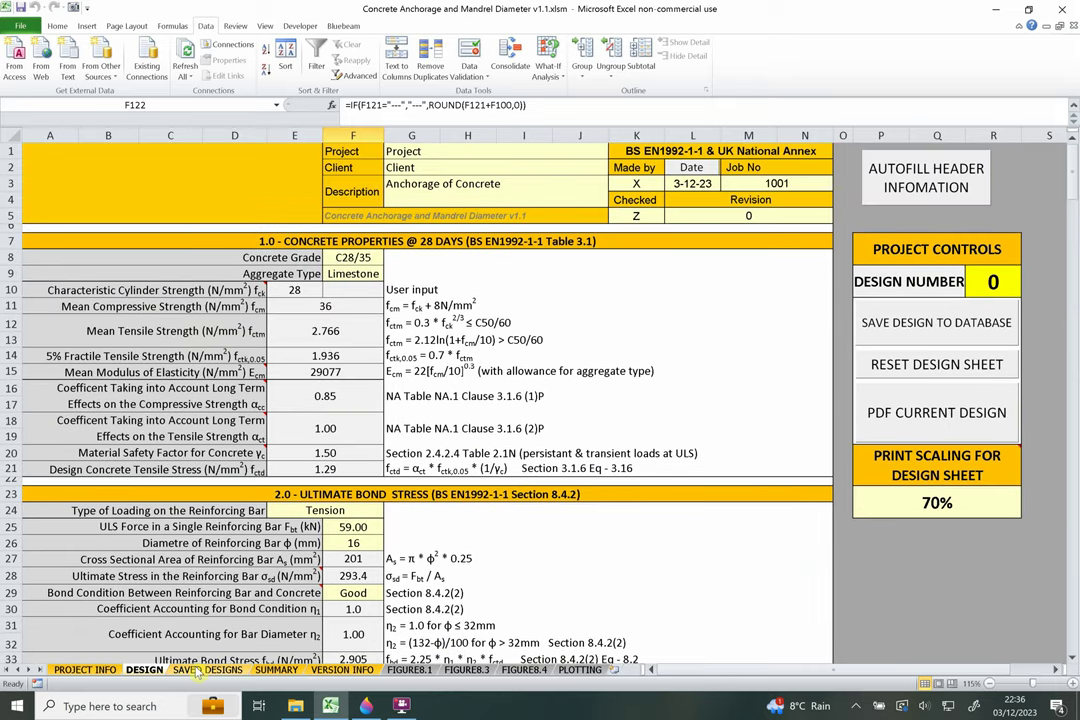
{"action": "left_click", "coordinate": [200, 670]}
{"action": "left_click", "coordinate": [270, 671]}
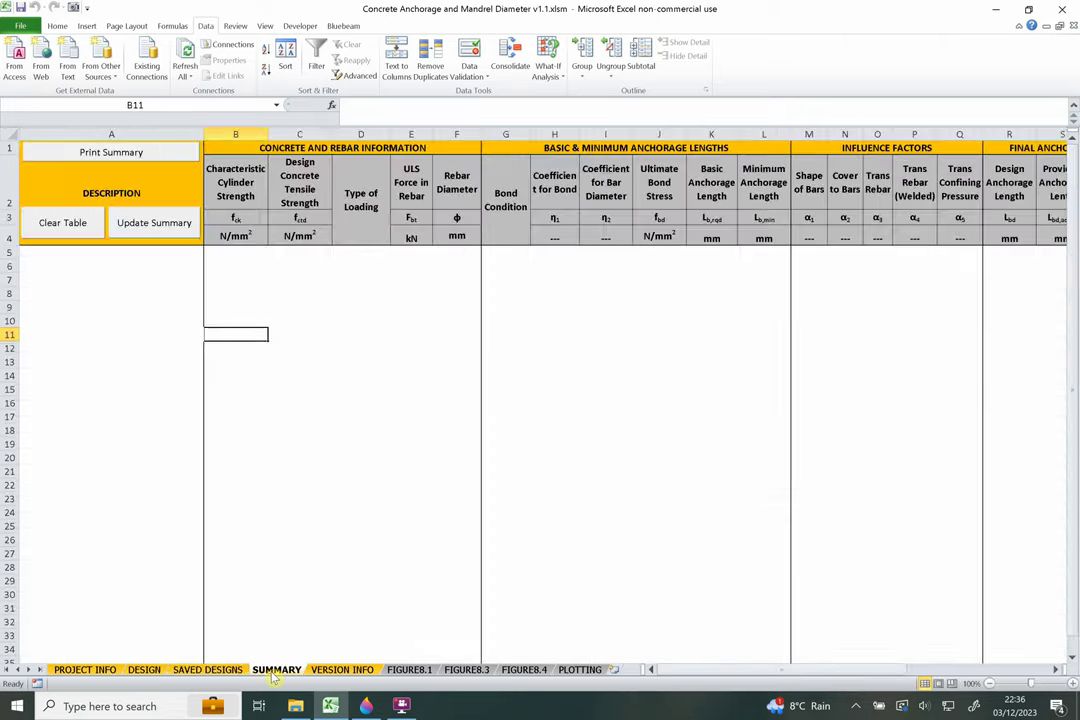
{"action": "left_click", "coordinate": [208, 671]}
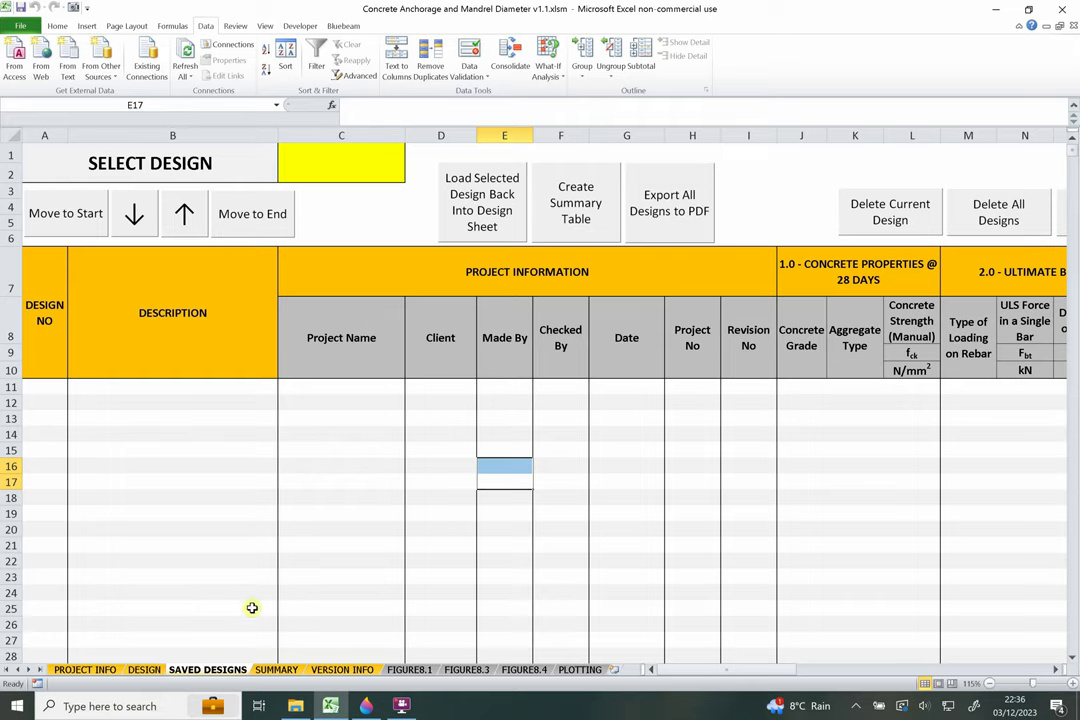
{"action": "left_click", "coordinate": [144, 671]}
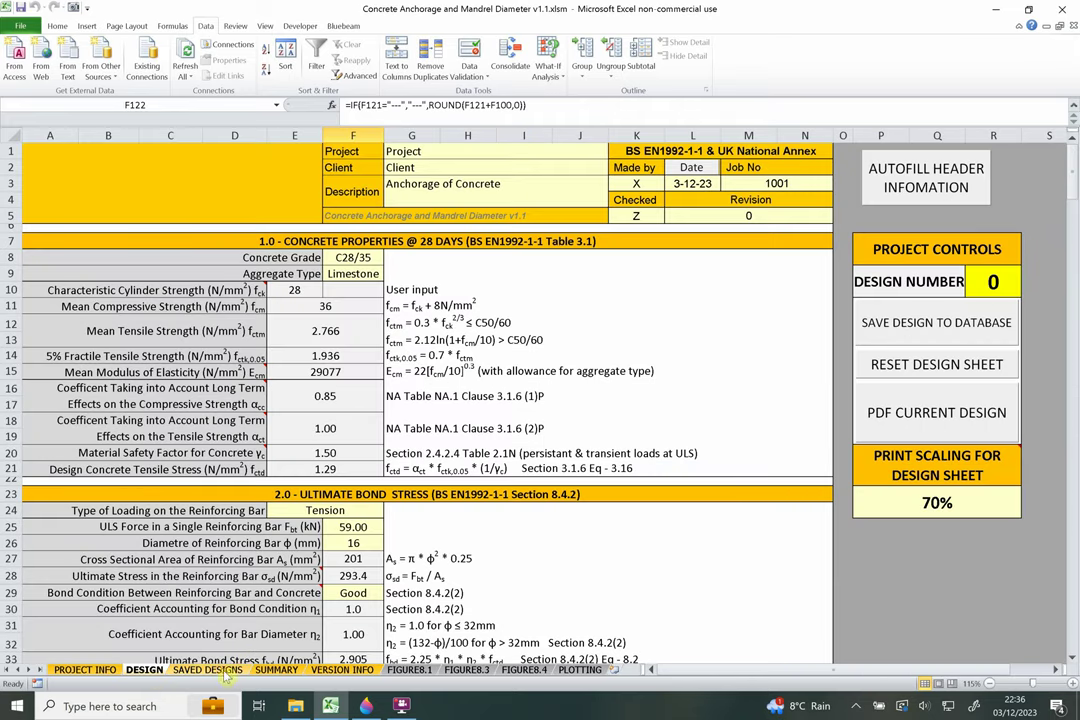
{"action": "left_click", "coordinate": [222, 671]}
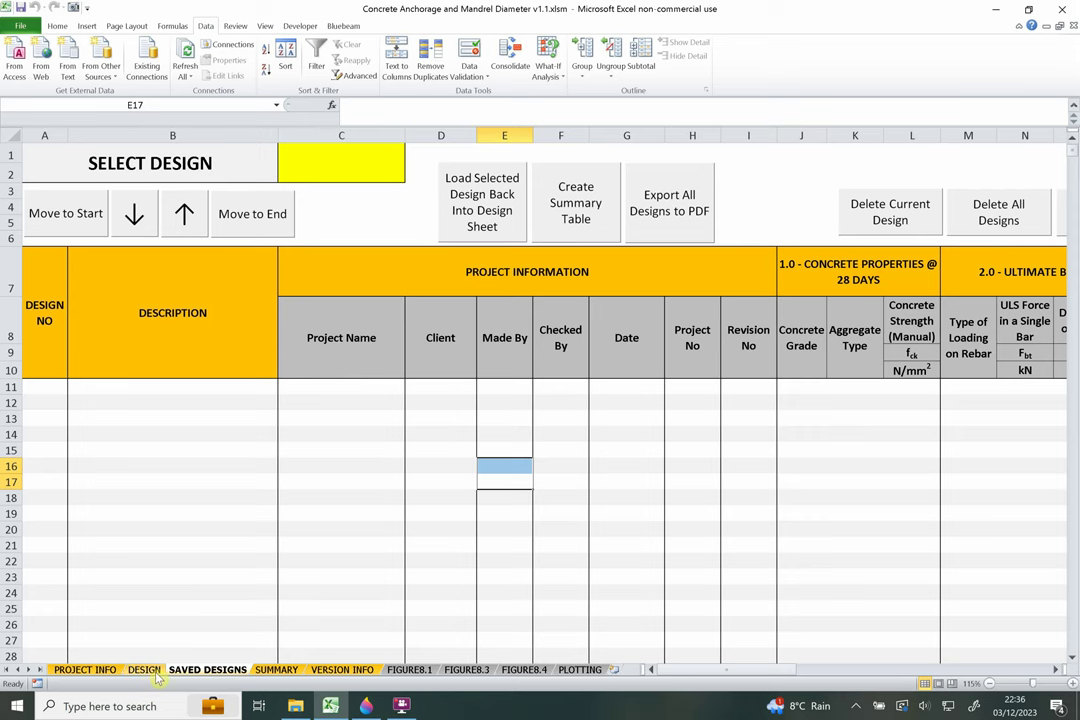
{"action": "left_click", "coordinate": [276, 670]}
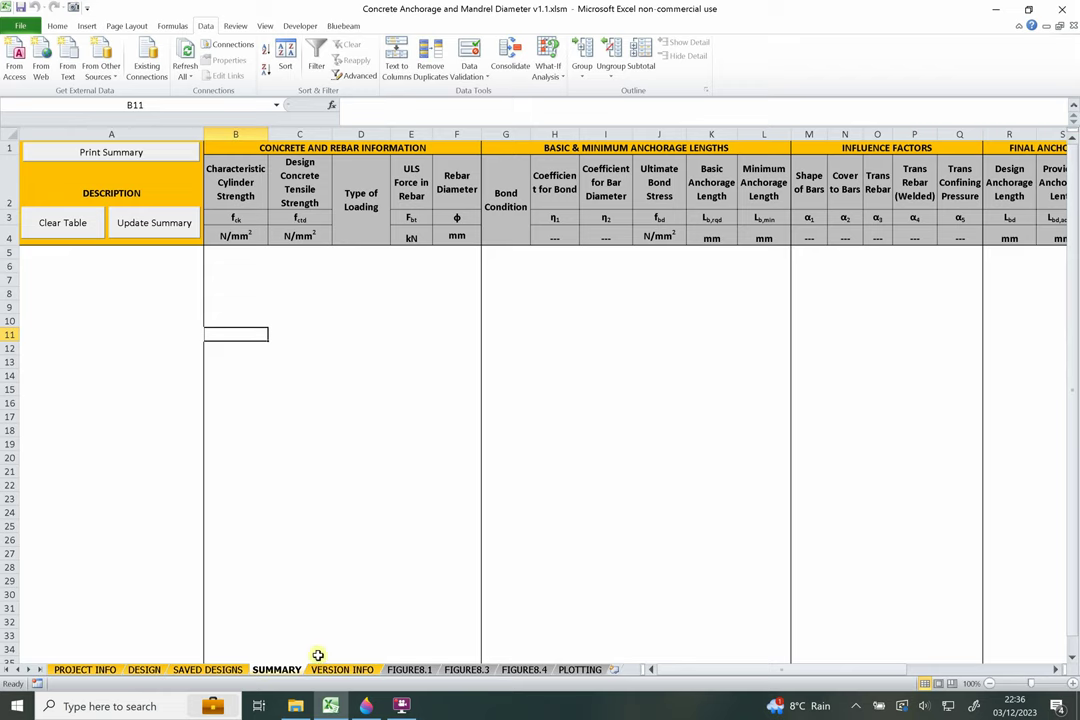
{"action": "left_click", "coordinate": [208, 670]}
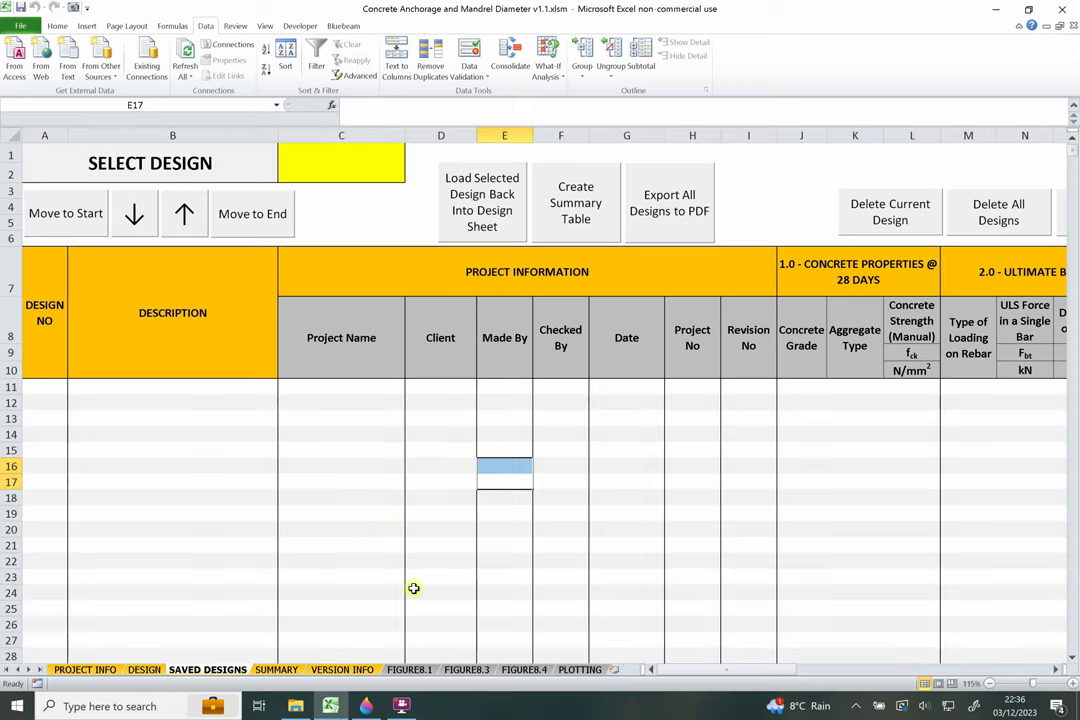
{"action": "left_click", "coordinate": [276, 670]}
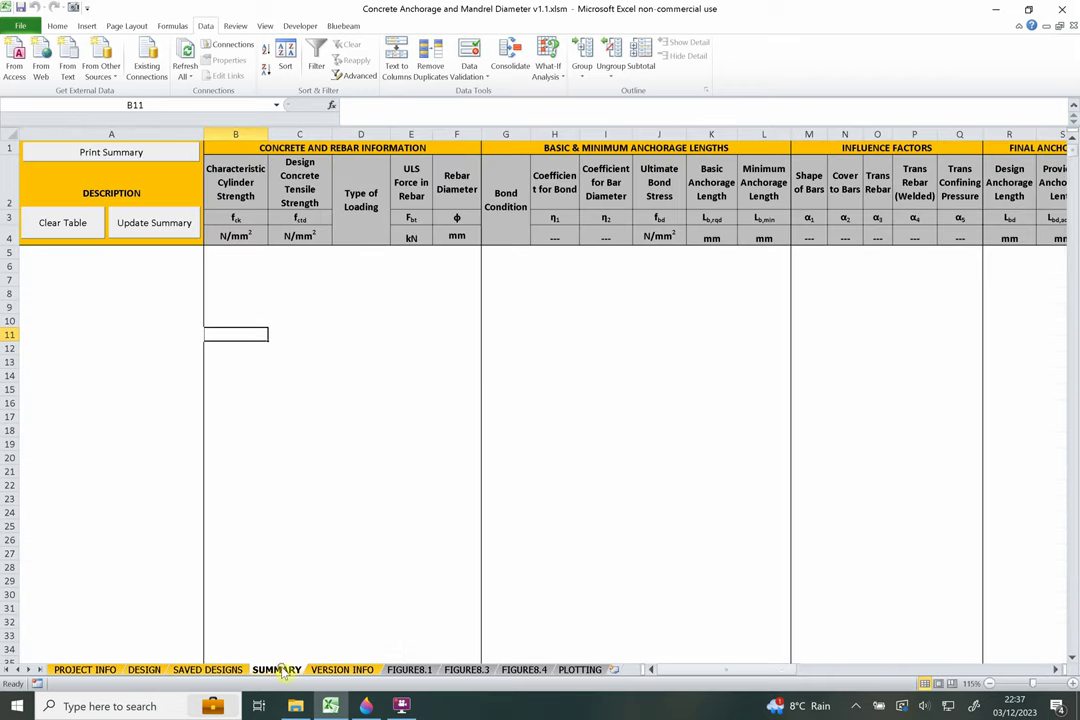
Look through the VERSION INFO, FIGURE8.1, FIGURE8.3, FIGURE8.4 and PLOTTING sheets and return to the DESIGN sheet.
{"action": "left_click", "coordinate": [342, 670]}
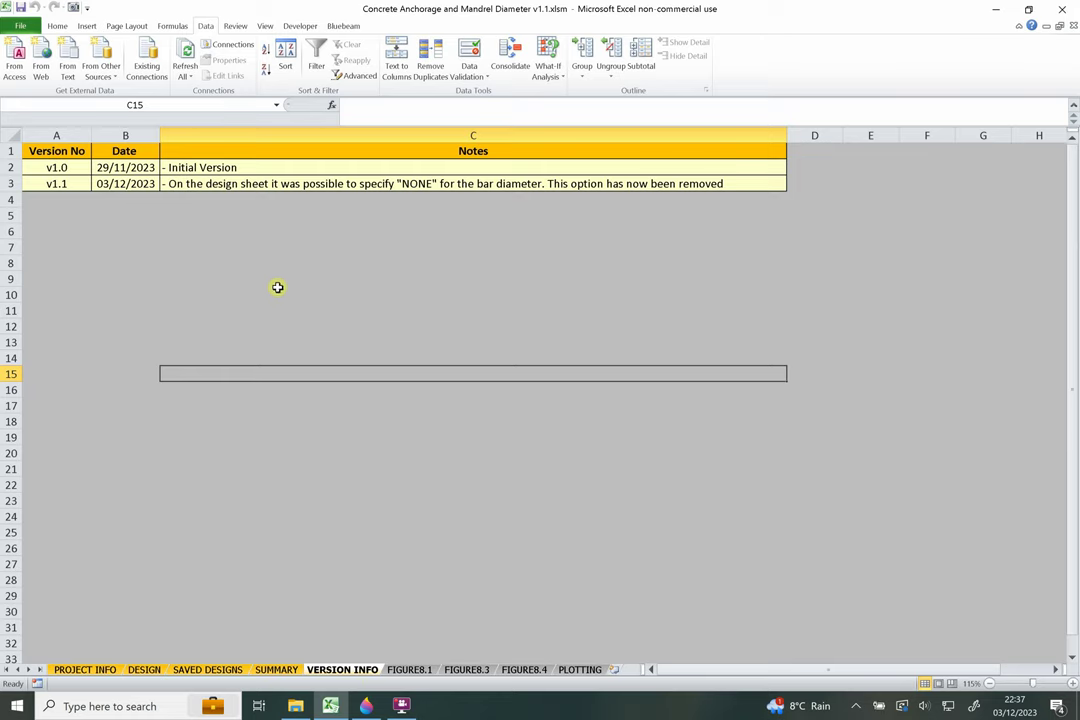
{"action": "left_click", "coordinate": [420, 671]}
{"action": "left_click", "coordinate": [468, 670]}
{"action": "left_click", "coordinate": [527, 670]}
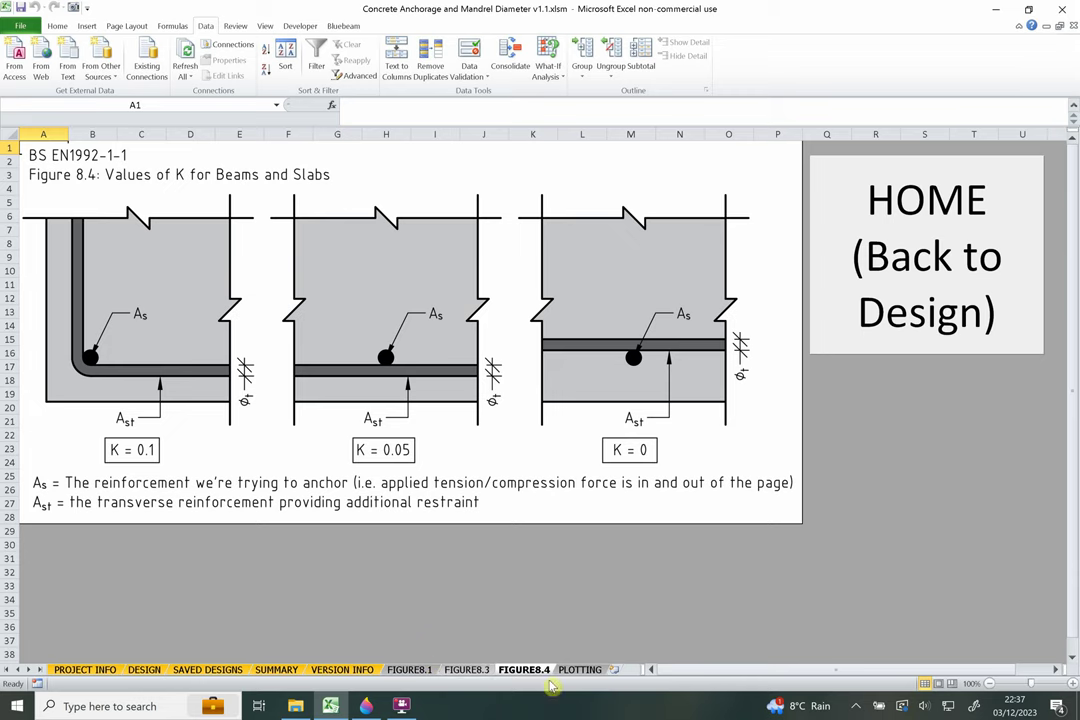
{"action": "key", "text": "ctrl+Page_Down"}
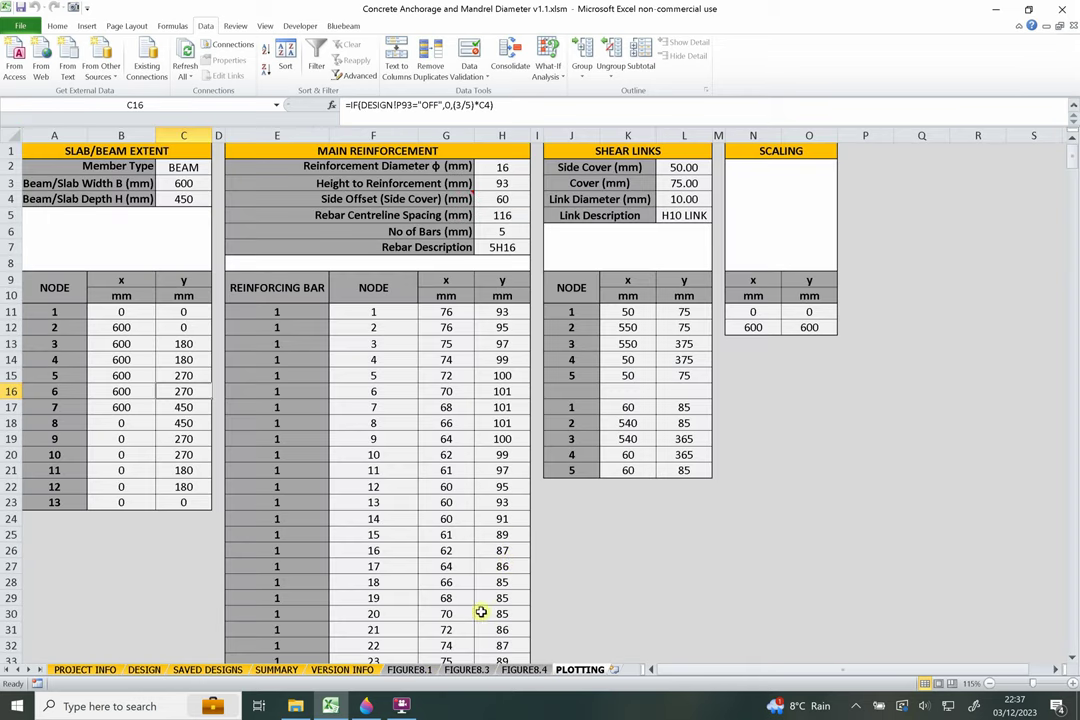
{"action": "left_click", "coordinate": [140, 670]}
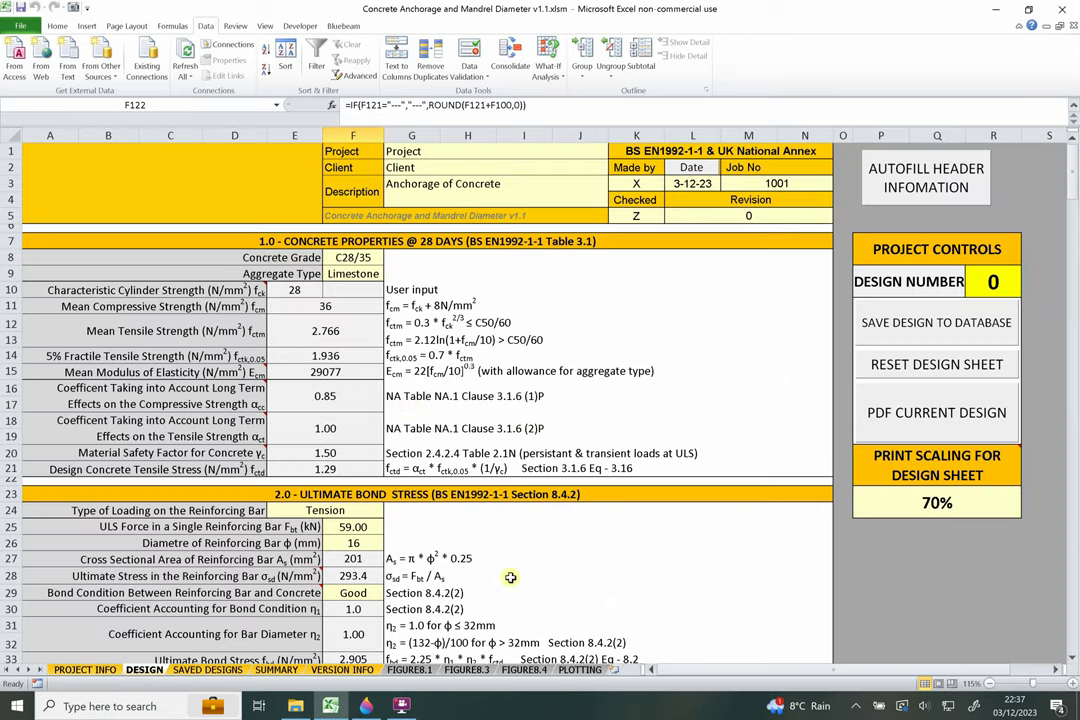
Switch to Paint 3D and start a new blank drawing, discarding the unsaved bar spacing sketch.
{"action": "scroll", "coordinate": [436, 432], "scroll_direction": "down", "scroll_amount": 10}
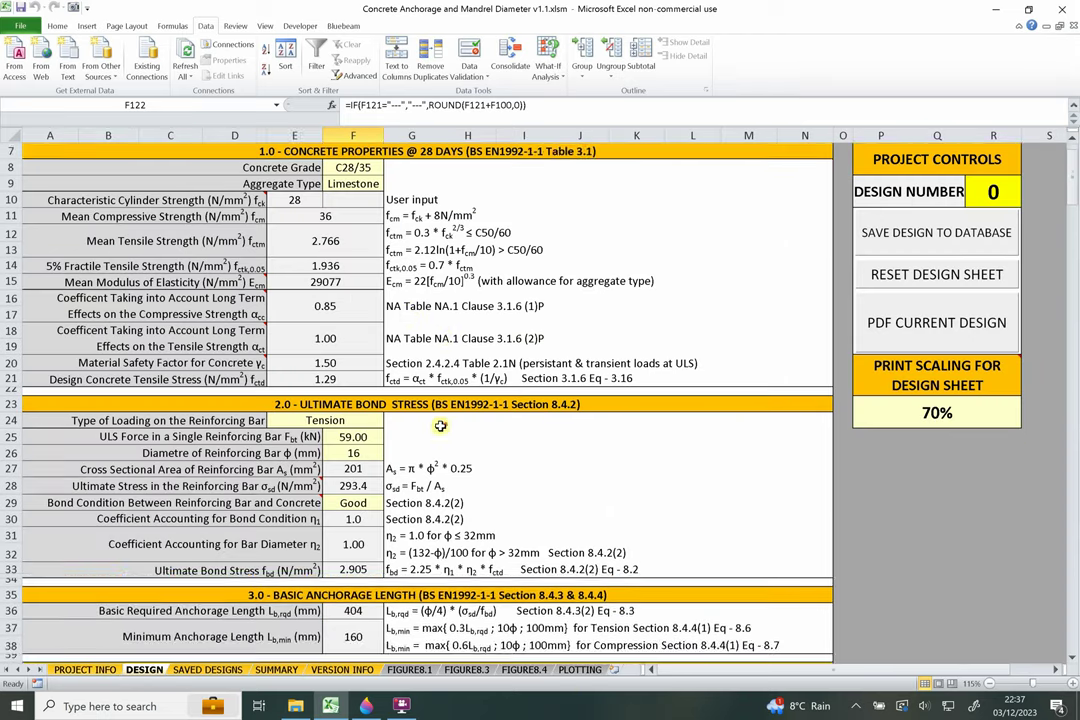
{"action": "scroll", "coordinate": [449, 421], "scroll_direction": "down", "scroll_amount": 1}
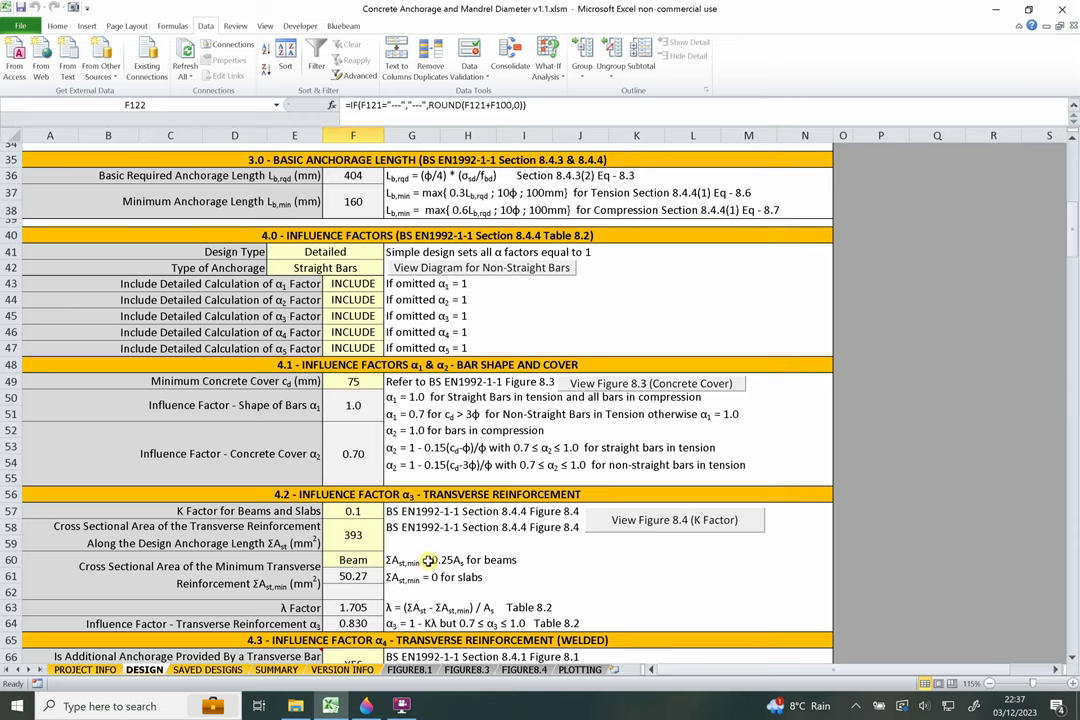
{"action": "scroll", "coordinate": [430, 560], "scroll_direction": "down", "scroll_amount": 1}
{"action": "key", "text": "alt+Tab"}
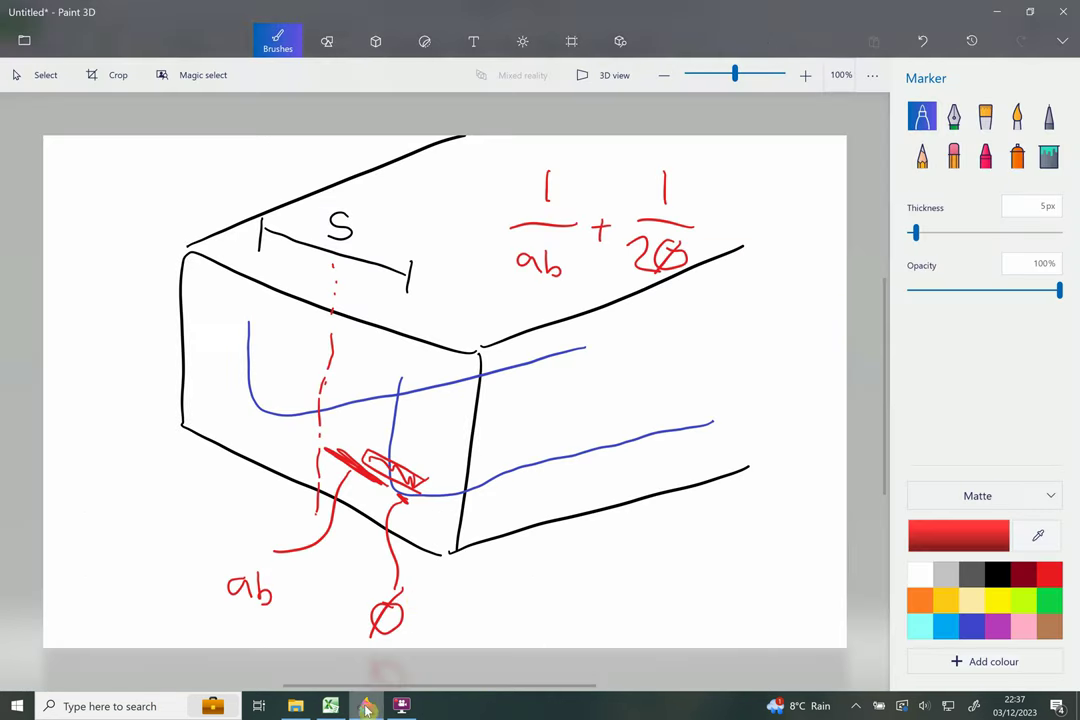
{"action": "key", "text": "ctrl+n"}
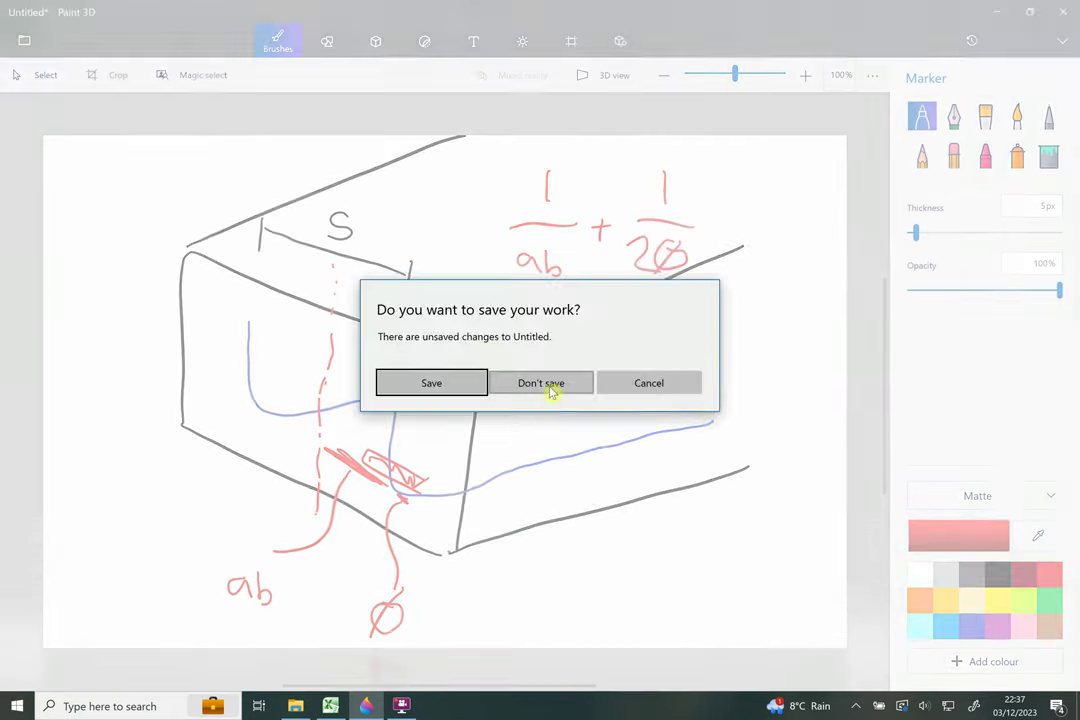
{"action": "left_click", "coordinate": [549, 390]}
Switch back to Excel and examine the ultimate bond stress equation in section 2.0 of the DESIGN sheet.
{"action": "key", "text": "alt+Tab"}
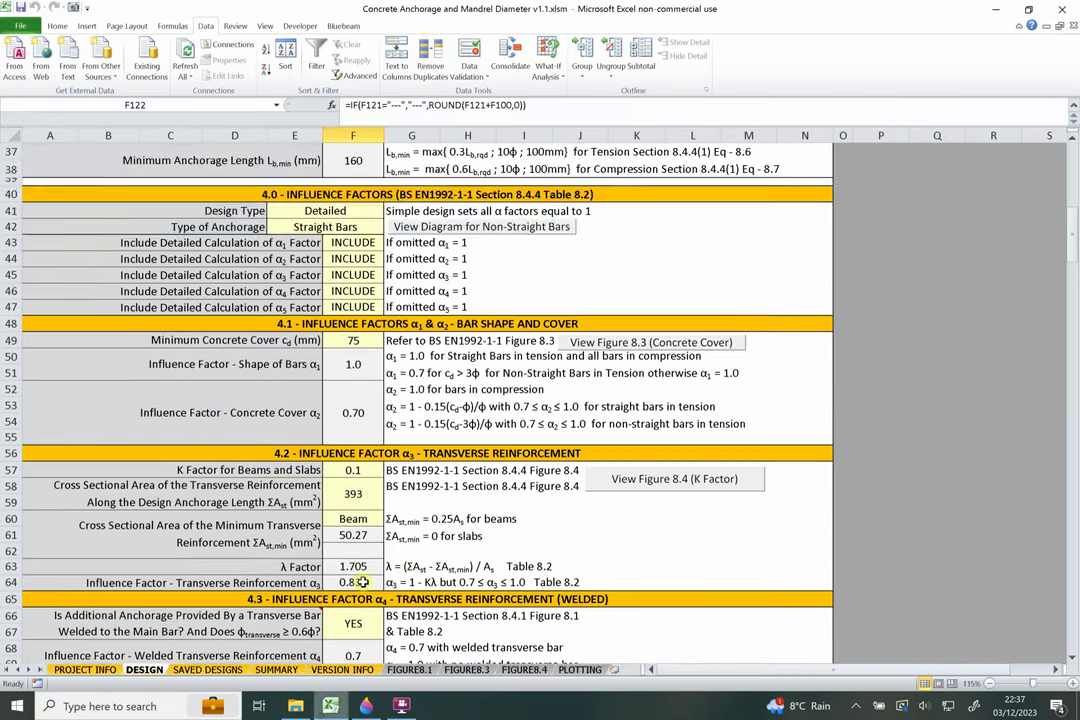
{"action": "scroll", "coordinate": [393, 476], "scroll_direction": "down", "scroll_amount": 2}
{"action": "scroll", "coordinate": [395, 477], "scroll_direction": "up", "scroll_amount": 5}
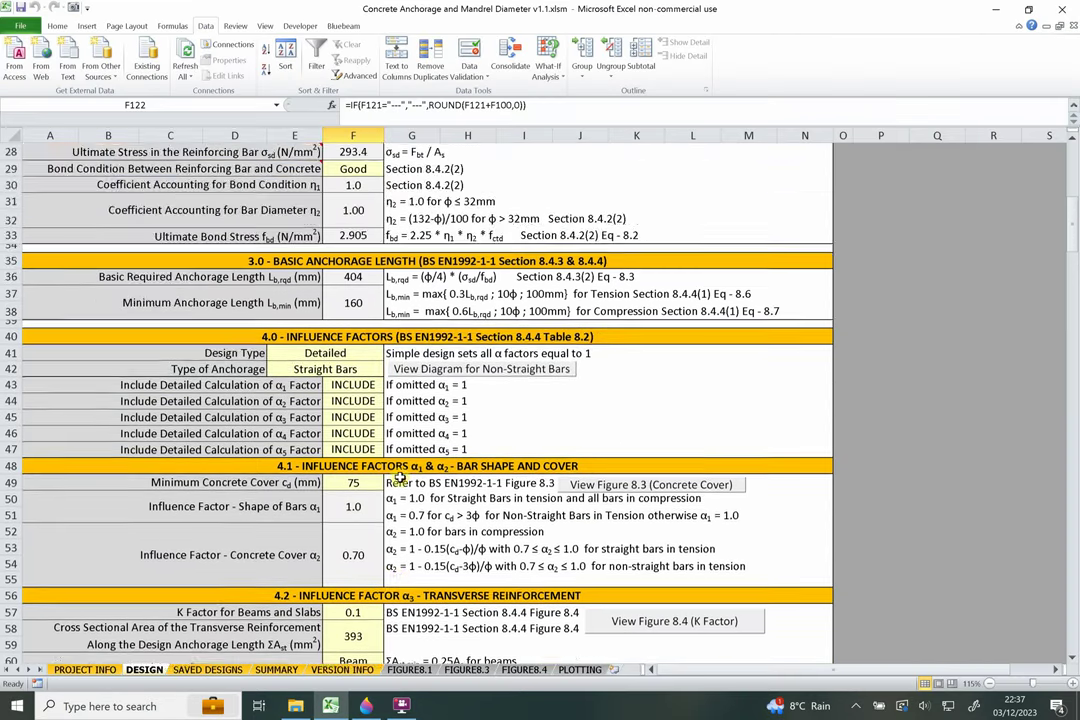
{"action": "scroll", "coordinate": [398, 477], "scroll_direction": "up", "scroll_amount": 8}
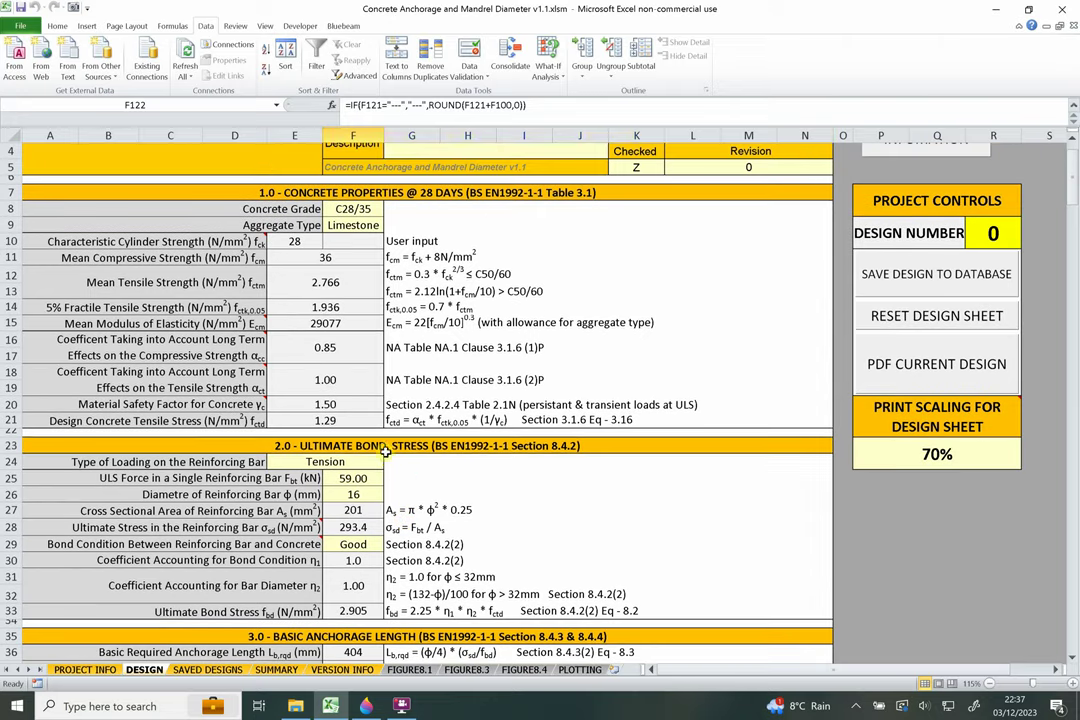
{"action": "left_click", "coordinate": [385, 452]}
{"action": "scroll", "coordinate": [395, 453], "scroll_direction": "down", "scroll_amount": 3}
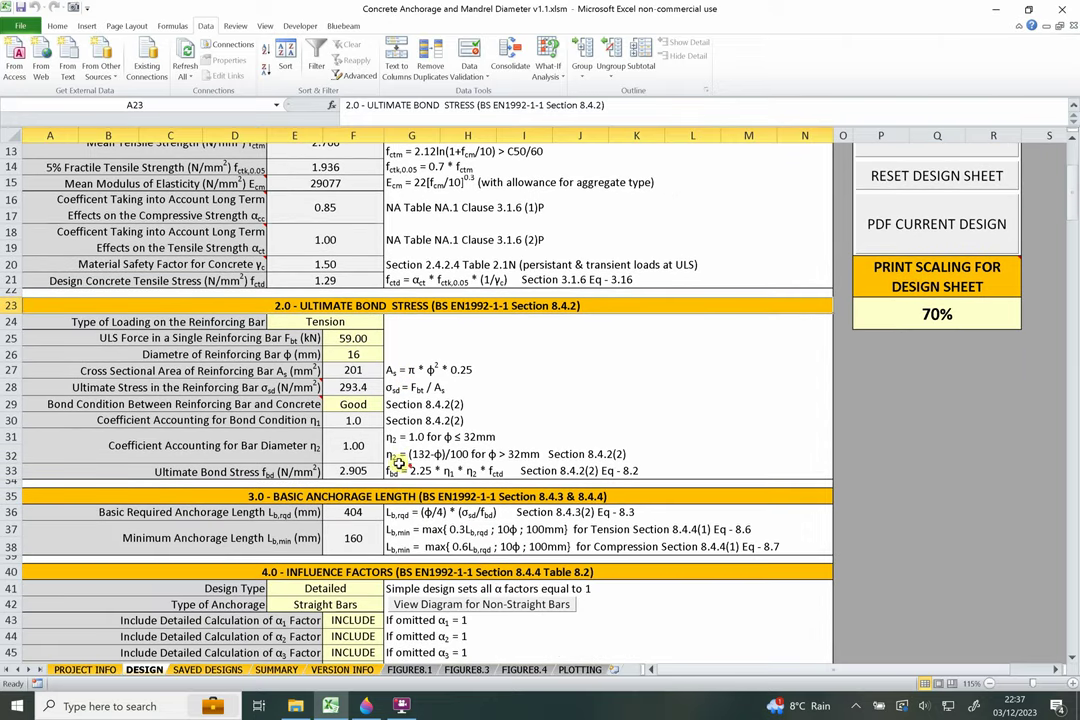
{"action": "left_click", "coordinate": [398, 471]}
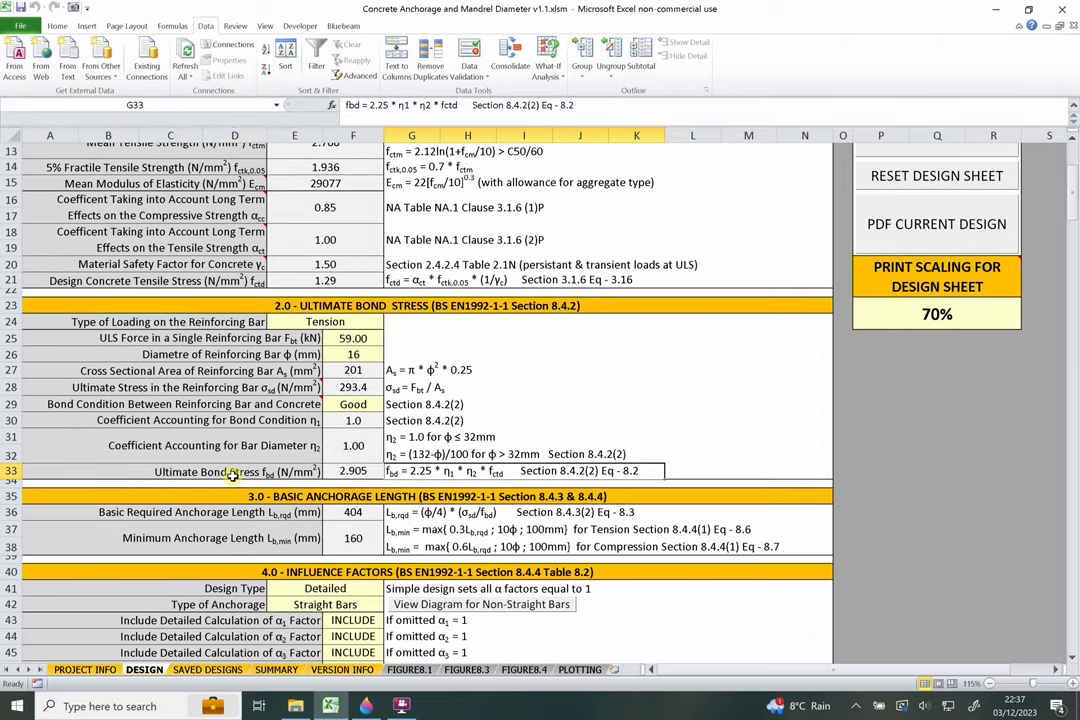
{"action": "left_click_drag", "start_coordinate": [240, 471], "coordinate": [390, 471]}
{"action": "left_click", "coordinate": [478, 474]}
Switch to Paint 3D and handwrite the equation fbd = η1 × η2 × 2.25 × fctd in black marker across the top of the canvas.
{"action": "key", "text": "alt+Tab"}
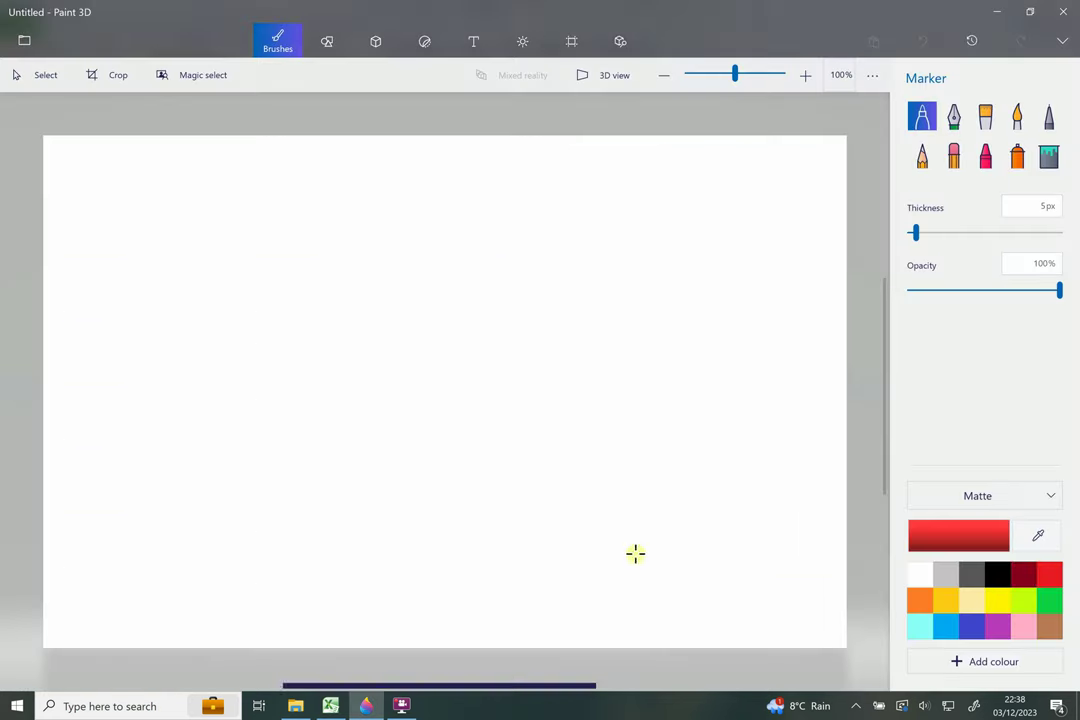
{"action": "left_click", "coordinate": [998, 576]}
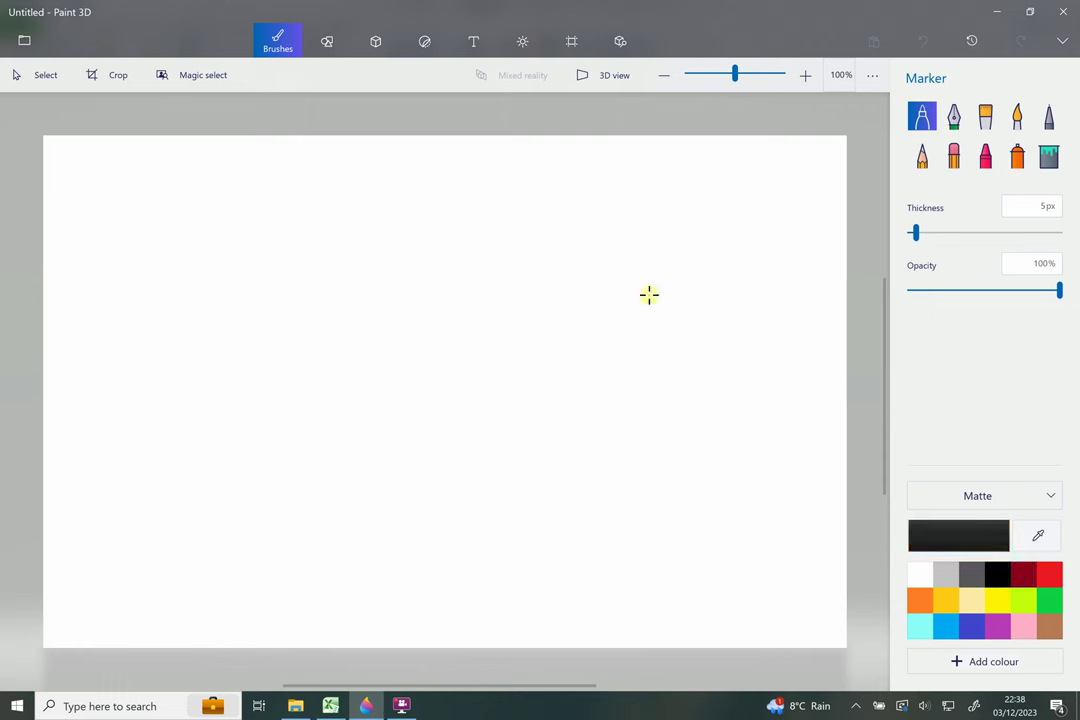
{"action": "mouse_move", "coordinate": [198, 188]}
{"action": "left_mouse_down"}
{"action": "mouse_move", "coordinate": [157, 246]}
{"action": "mouse_move", "coordinate": [190, 208]}
{"action": "left_mouse_up"}
{"action": "mouse_move", "coordinate": [200, 180]}
{"action": "left_mouse_down"}
{"action": "mouse_move", "coordinate": [200, 225]}
{"action": "mouse_move", "coordinate": [236, 225]}
{"action": "left_mouse_up"}
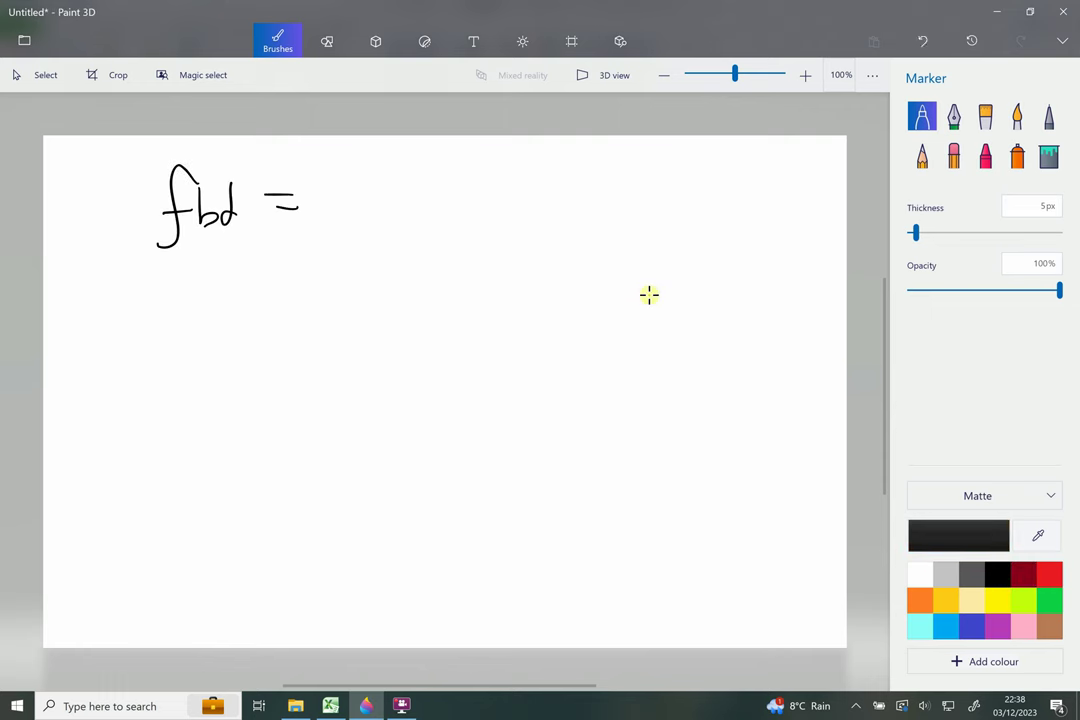
{"action": "left_click_drag", "start_coordinate": [328, 200], "coordinate": [361, 262]}
{"action": "left_click_drag", "start_coordinate": [398, 197], "coordinate": [488, 250]}
{"action": "left_click_drag", "start_coordinate": [466, 186], "coordinate": [540, 205]}
{"action": "mouse_move", "coordinate": [539, 190]}
{"action": "left_mouse_down"}
{"action": "mouse_move", "coordinate": [519, 206]}
{"action": "mouse_move", "coordinate": [577, 206]}
{"action": "mouse_move", "coordinate": [615, 187]}
{"action": "mouse_move", "coordinate": [633, 205]}
{"action": "left_mouse_up"}
{"action": "left_click", "coordinate": [590, 197]}
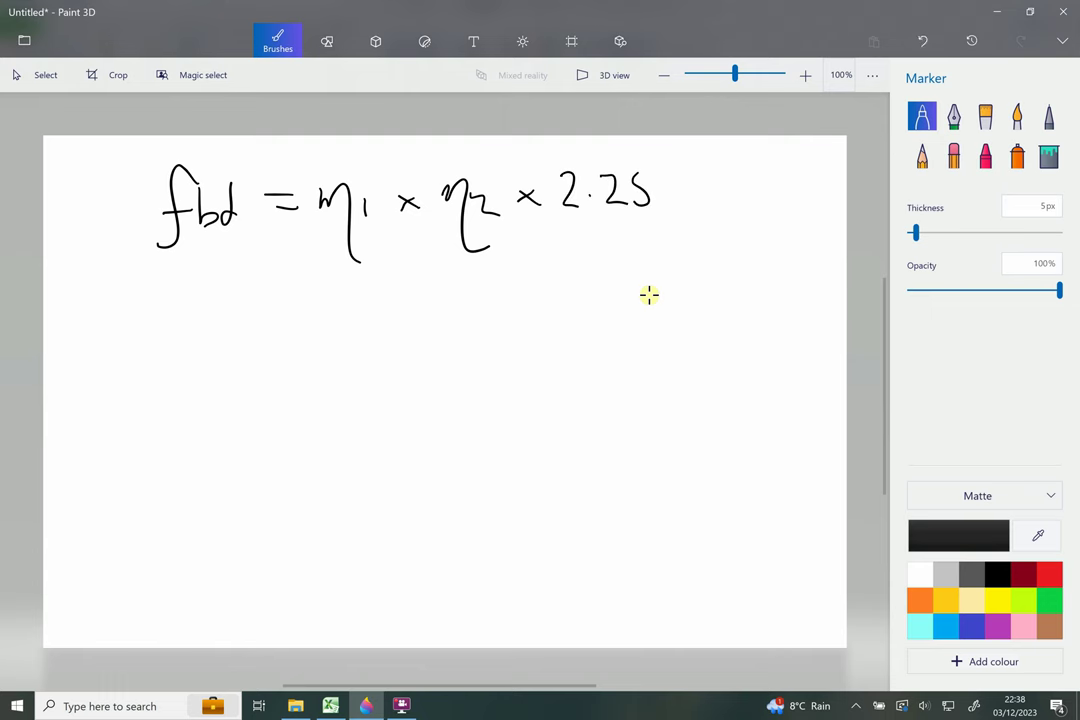
{"action": "left_click_drag", "start_coordinate": [715, 174], "coordinate": [703, 218]}
{"action": "left_click", "coordinate": [719, 196]}
{"action": "mouse_move", "coordinate": [743, 175]}
{"action": "left_mouse_down"}
{"action": "mouse_move", "coordinate": [742, 217]}
{"action": "mouse_move", "coordinate": [752, 214]}
{"action": "left_mouse_up"}
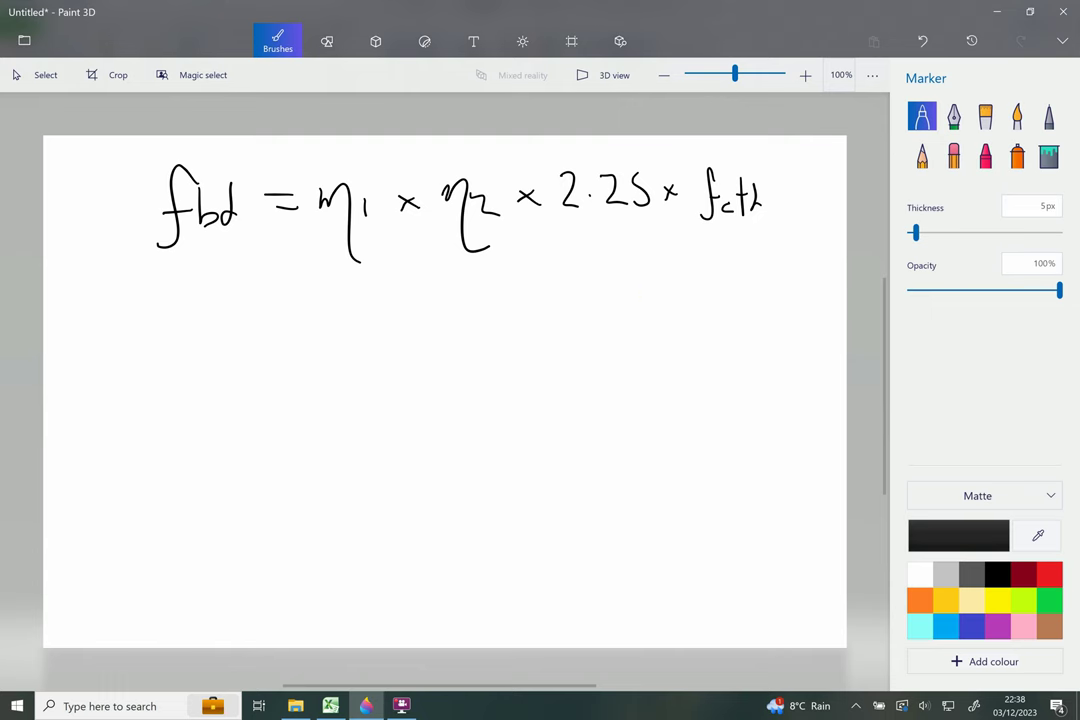
Strike out η1 and η2 in the handwritten equation and underline 2.25 and fctd.
{"action": "left_click_drag", "start_coordinate": [379, 165], "coordinate": [318, 254]}
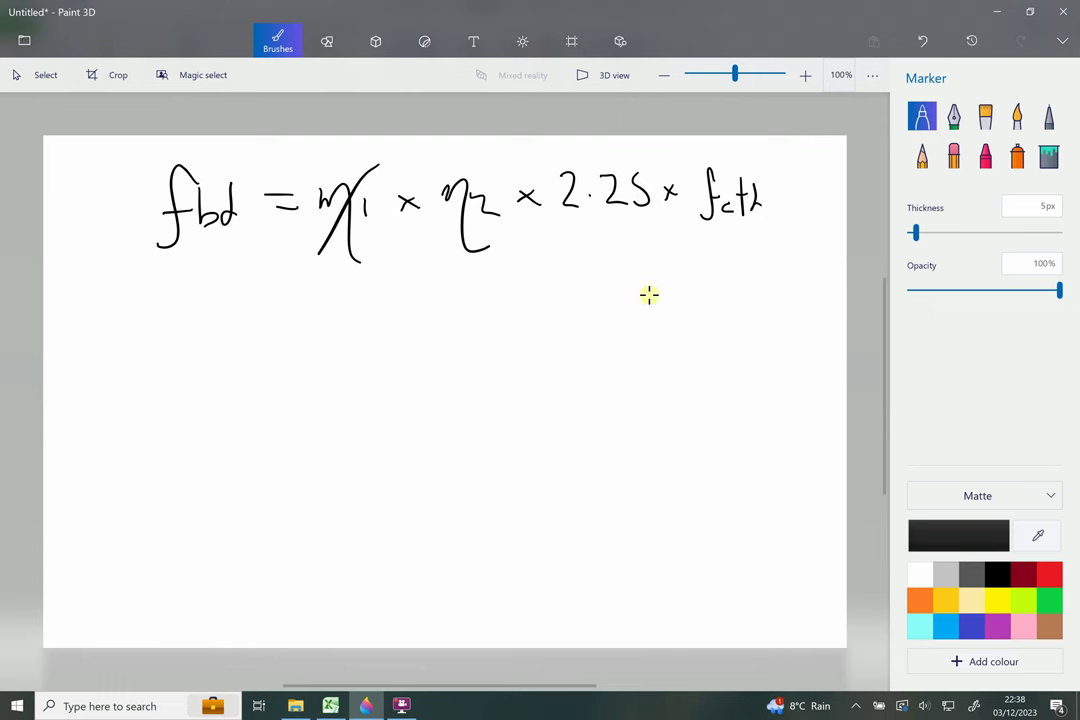
{"action": "left_click_drag", "start_coordinate": [504, 169], "coordinate": [435, 270]}
{"action": "left_click_drag", "start_coordinate": [559, 228], "coordinate": [646, 226]}
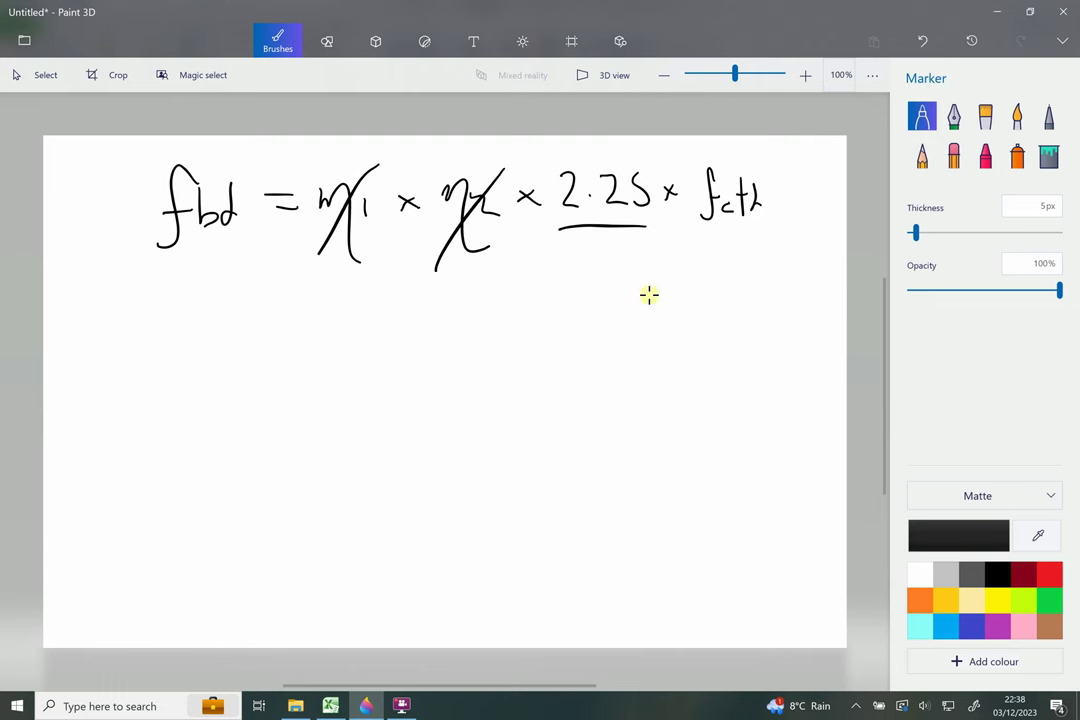
{"action": "left_click_drag", "start_coordinate": [712, 232], "coordinate": [759, 236]}
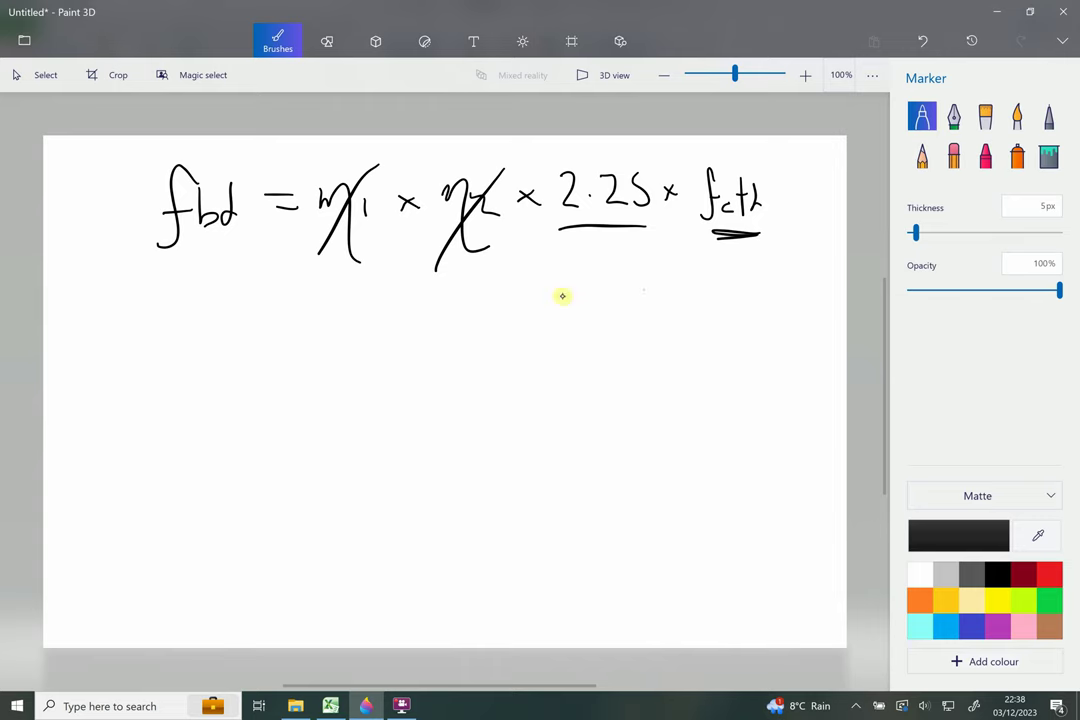
Switch to Excel, set the concrete grade on the DESIGN sheet to C20/25 and check the design concrete tensile stress.
{"action": "key", "text": "alt+Tab"}
{"action": "scroll", "coordinate": [419, 428], "scroll_direction": "up", "scroll_amount": 4}
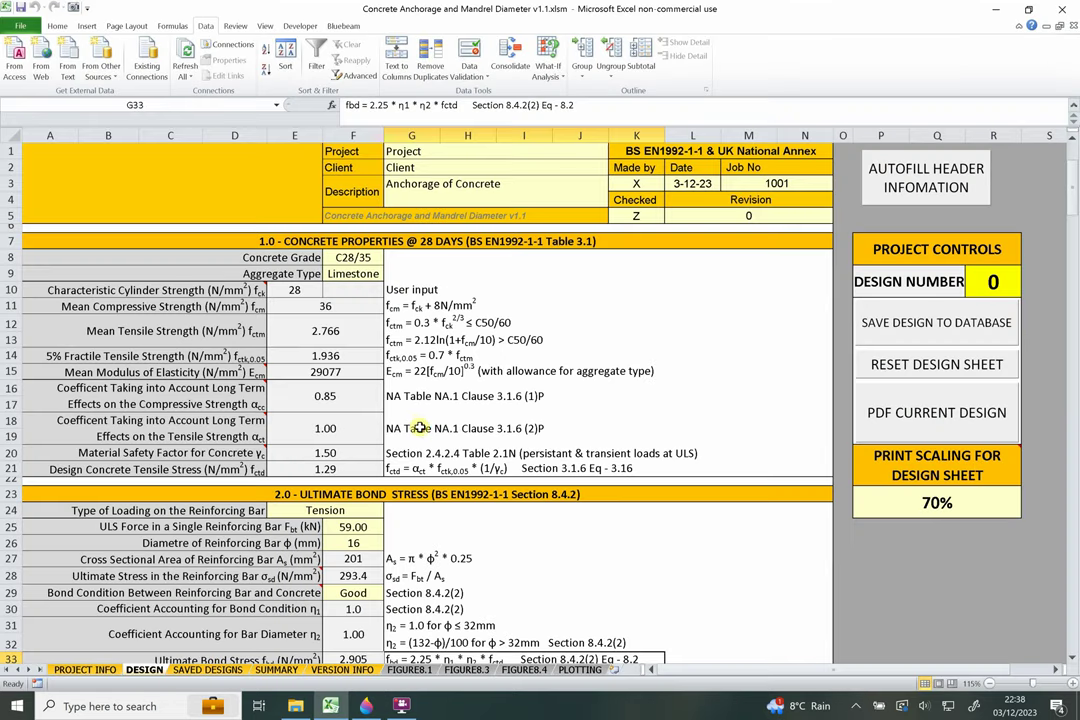
{"action": "left_click", "coordinate": [355, 257]}
{"action": "left_click", "coordinate": [383, 258]}
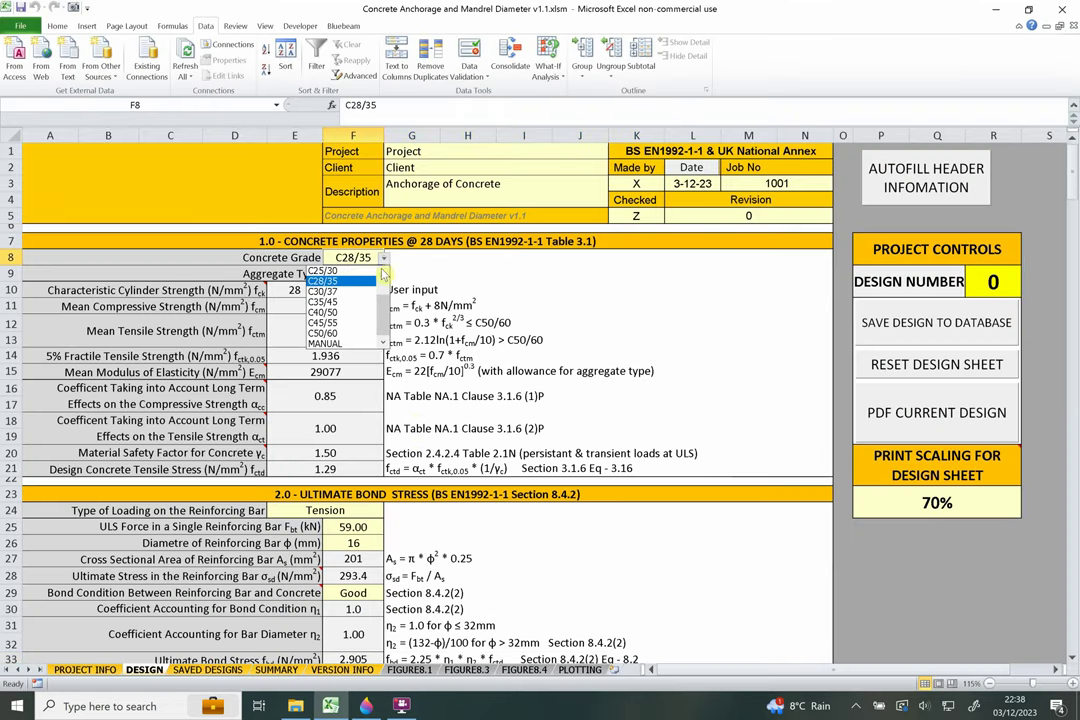
{"action": "scroll", "coordinate": [350, 300], "scroll_direction": "up", "scroll_amount": 1}
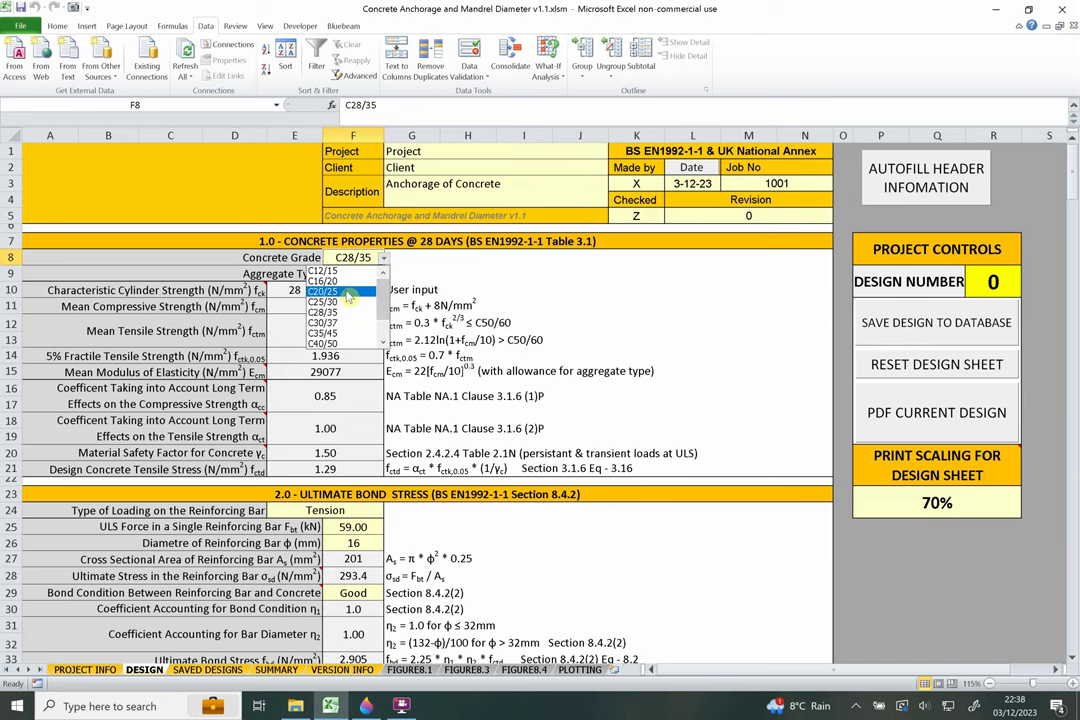
{"action": "left_click", "coordinate": [348, 292]}
{"action": "left_click", "coordinate": [285, 468]}
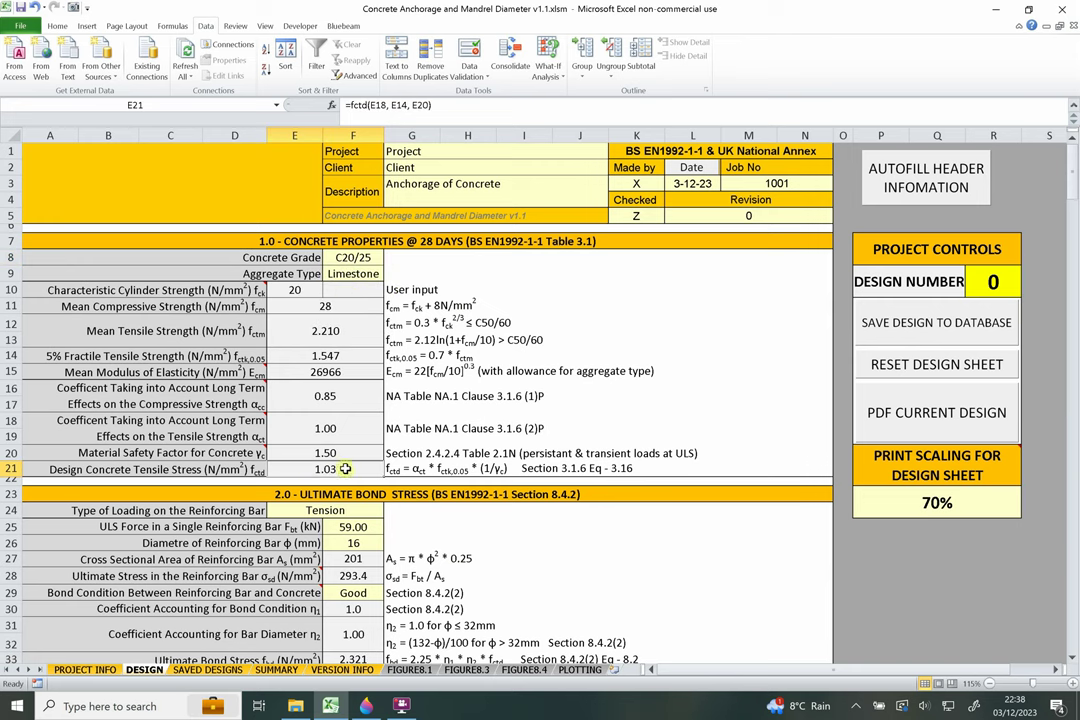
Try concrete grades C25/30, C28/35, C30/37 and C35/45 in turn to compare the design concrete tensile stress.
{"action": "left_click", "coordinate": [353, 258]}
{"action": "left_click", "coordinate": [383, 258]}
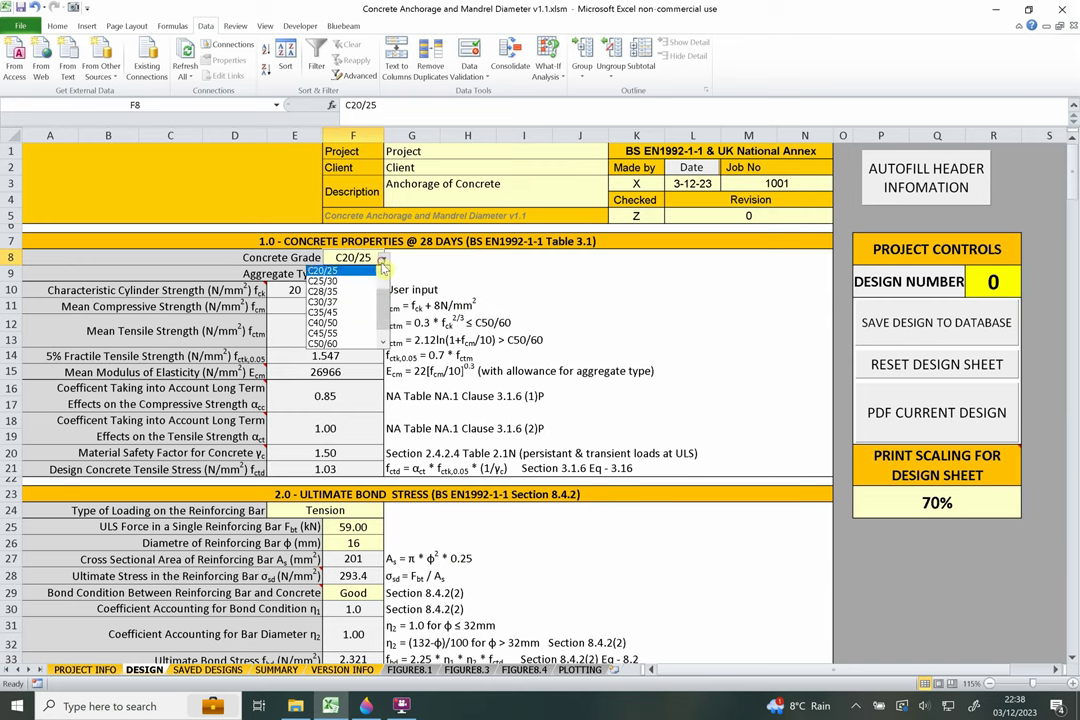
{"action": "left_click", "coordinate": [358, 281]}
{"action": "left_click", "coordinate": [383, 258]}
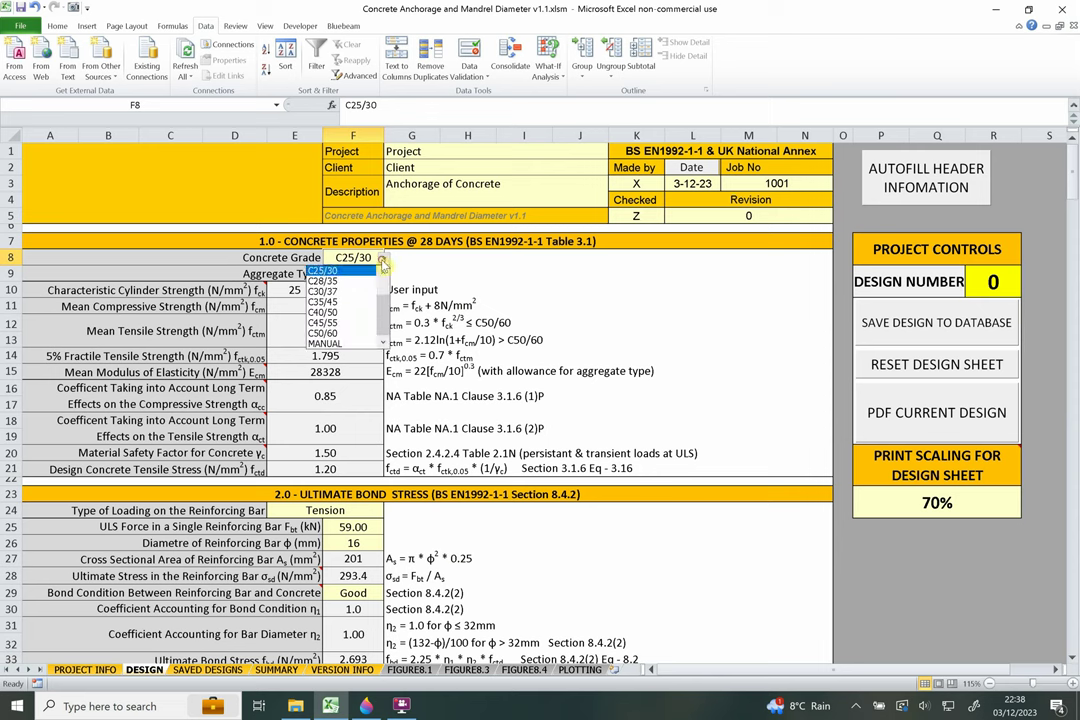
{"action": "left_click", "coordinate": [351, 368]}
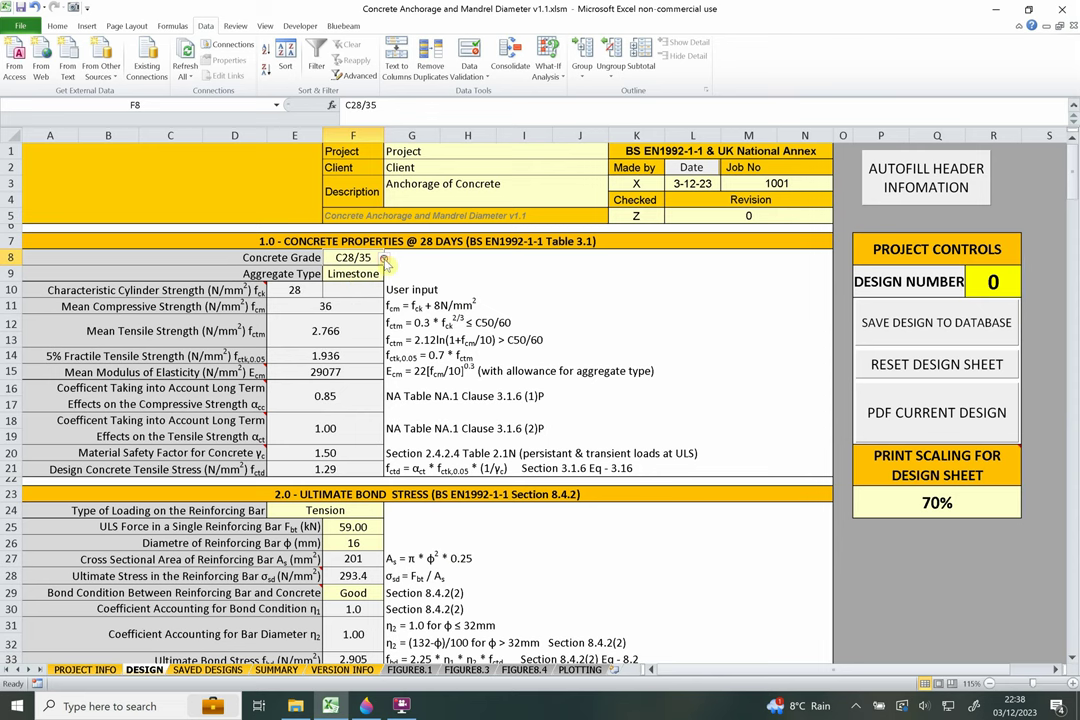
{"action": "left_click", "coordinate": [383, 258]}
{"action": "left_click", "coordinate": [358, 297]}
{"action": "left_click", "coordinate": [383, 258]}
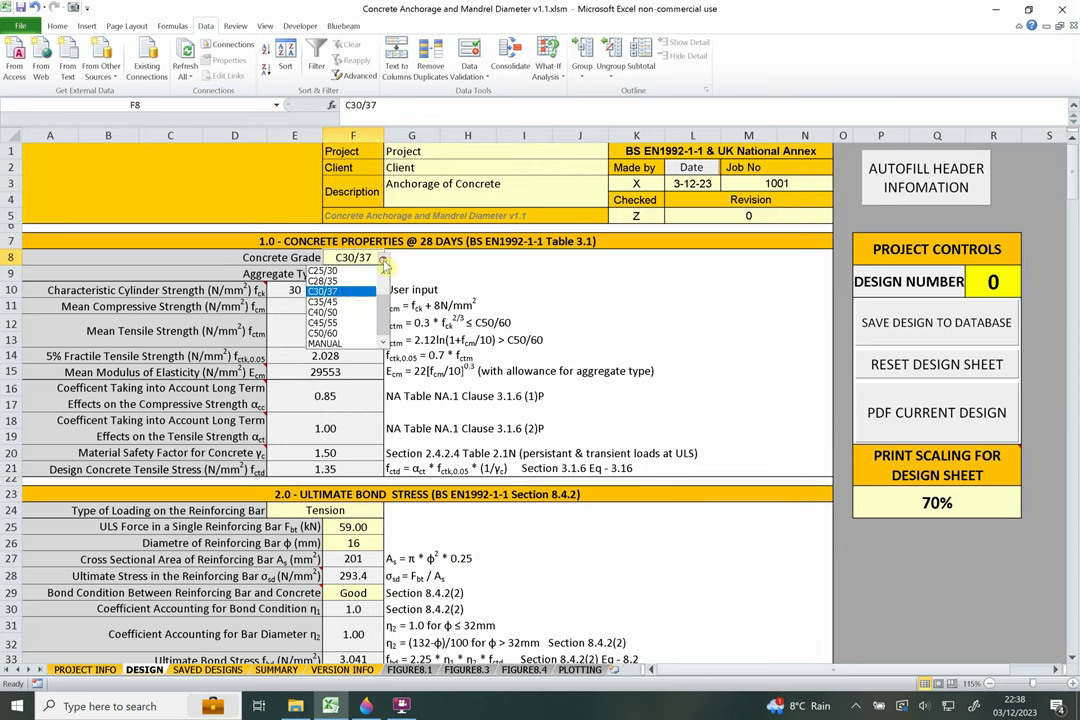
{"action": "left_click", "coordinate": [348, 297]}
Set the concrete grade to C28/35 and select the design concrete tensile stress value.
{"action": "left_click", "coordinate": [383, 258]}
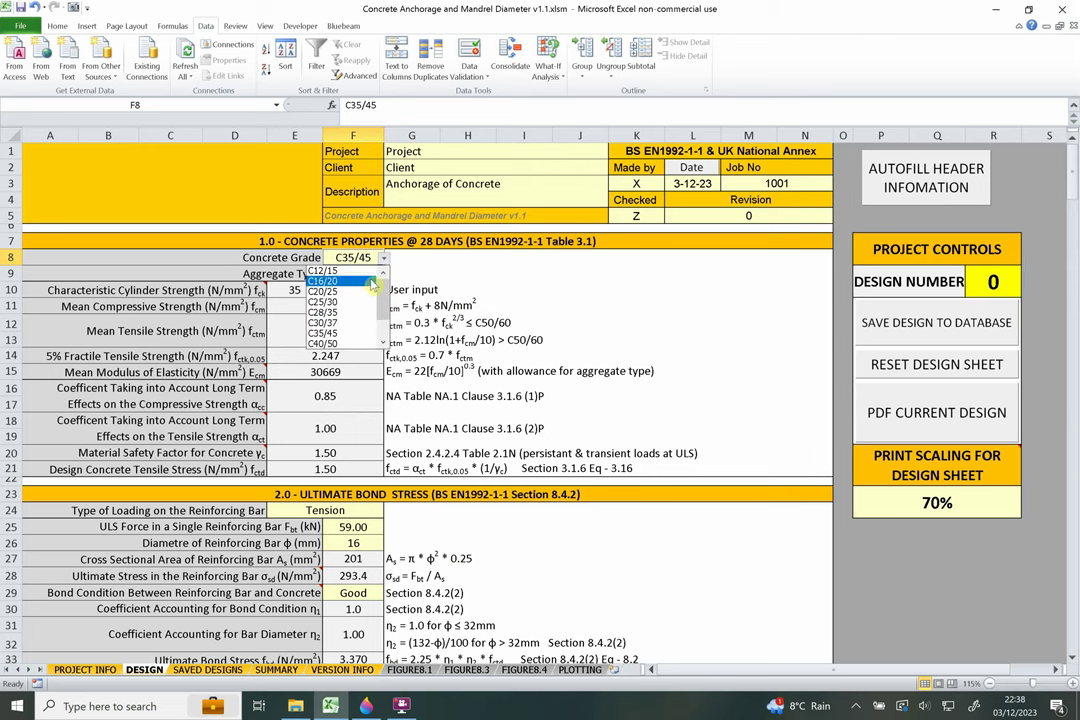
{"action": "left_click", "coordinate": [327, 313]}
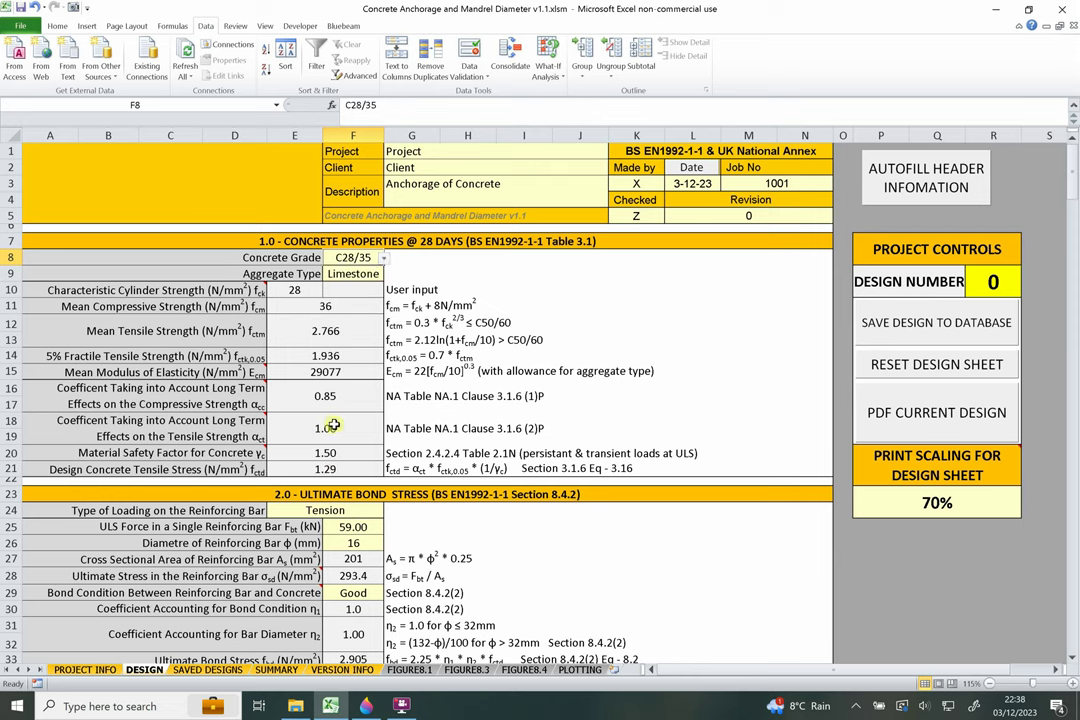
{"action": "left_click", "coordinate": [330, 469]}
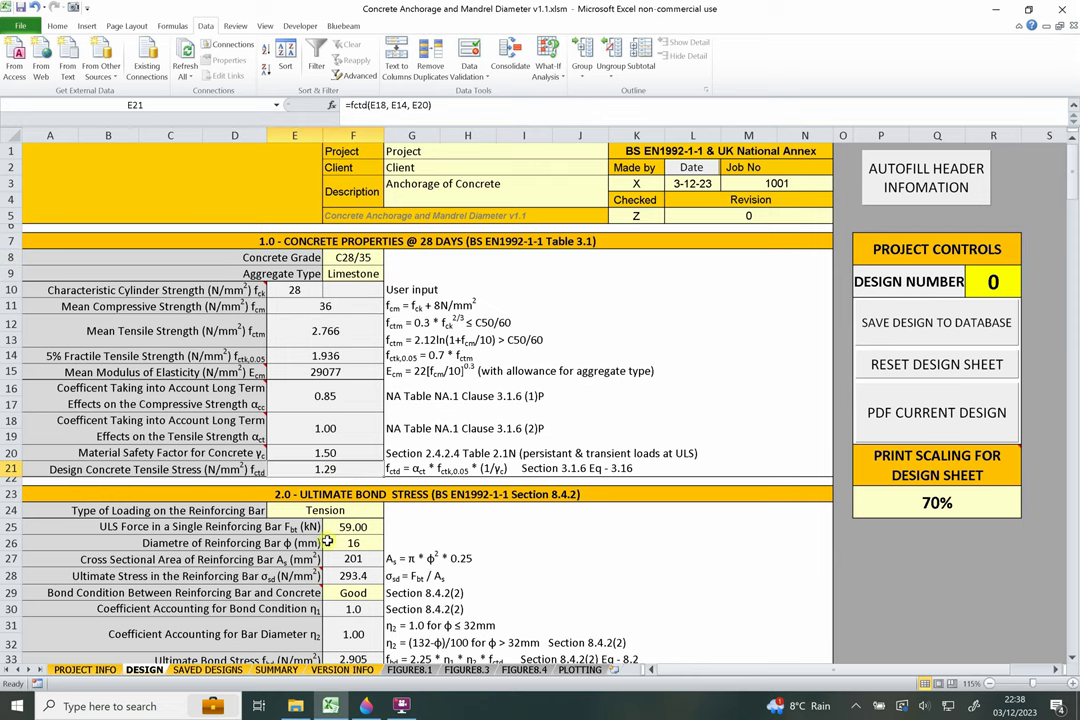
Switch to Paint 3D, draw a downward arrow from the underlined fctd and write 1.3 beneath it.
{"action": "key", "text": "alt+Tab"}
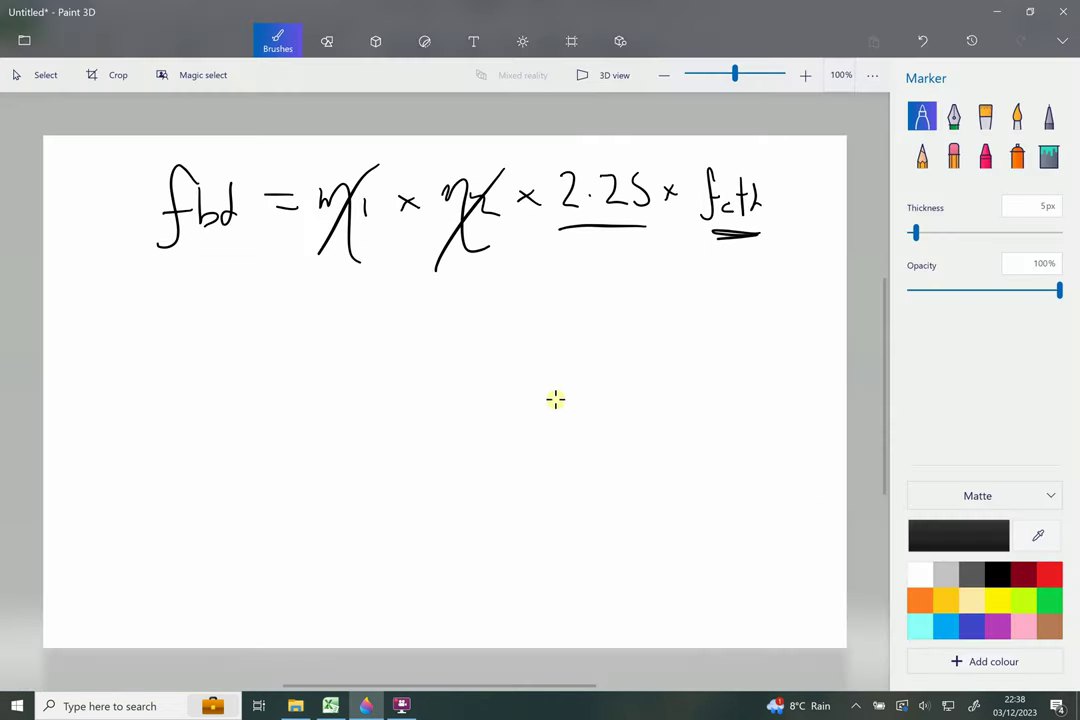
{"action": "mouse_move", "coordinate": [736, 238]}
{"action": "left_mouse_down"}
{"action": "mouse_move", "coordinate": [736, 292]}
{"action": "mouse_move", "coordinate": [748, 264]}
{"action": "left_mouse_up"}
{"action": "left_click_drag", "start_coordinate": [748, 317], "coordinate": [750, 360]}
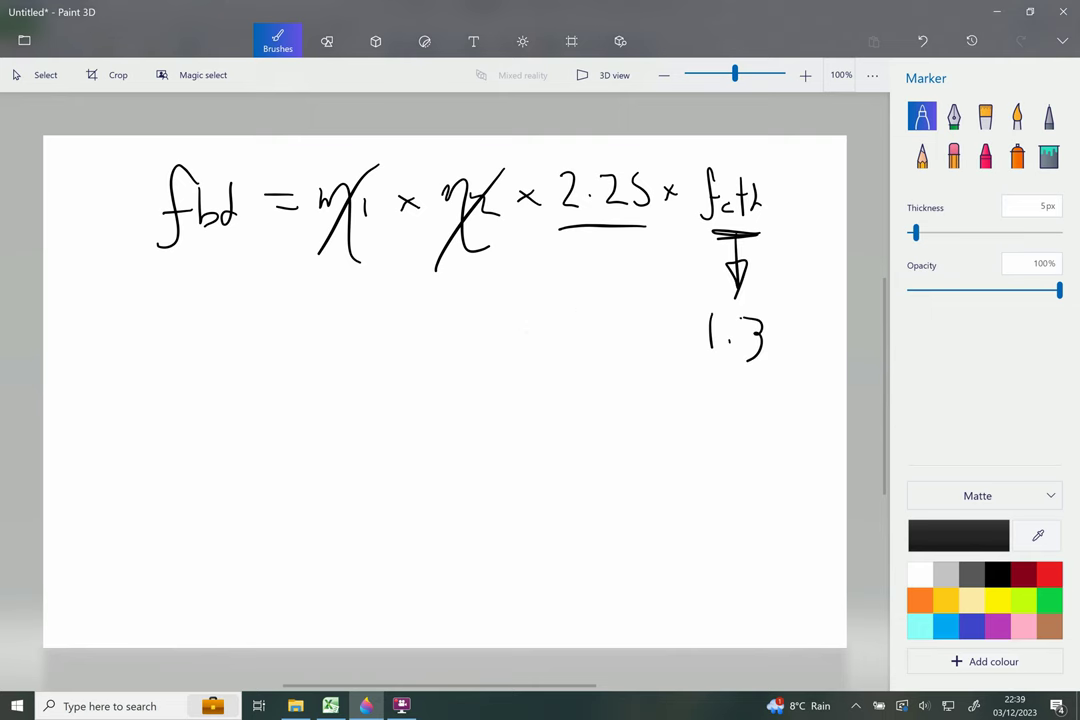
Handwrite the substituted equation fbd = 1 × 1 × 2.25 × 1.3 below the general formula.
{"action": "left_click_drag", "start_coordinate": [135, 386], "coordinate": [91, 438]}
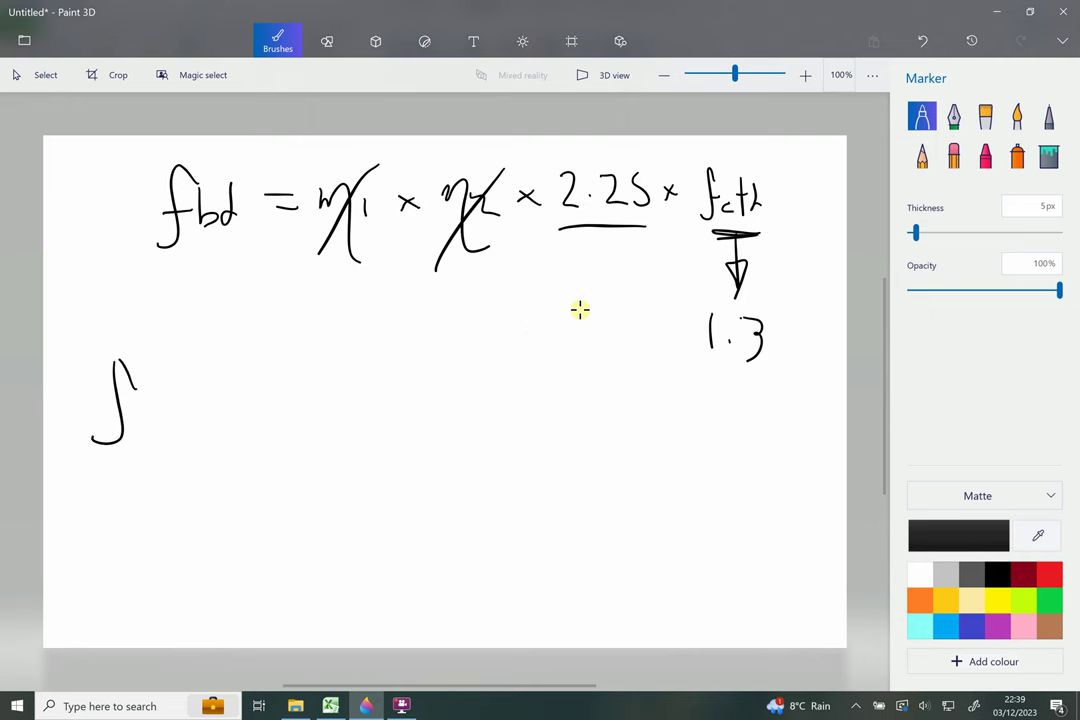
{"action": "mouse_move", "coordinate": [117, 362]}
{"action": "left_mouse_down"}
{"action": "mouse_move", "coordinate": [158, 418]}
{"action": "mouse_move", "coordinate": [183, 372]}
{"action": "left_mouse_up"}
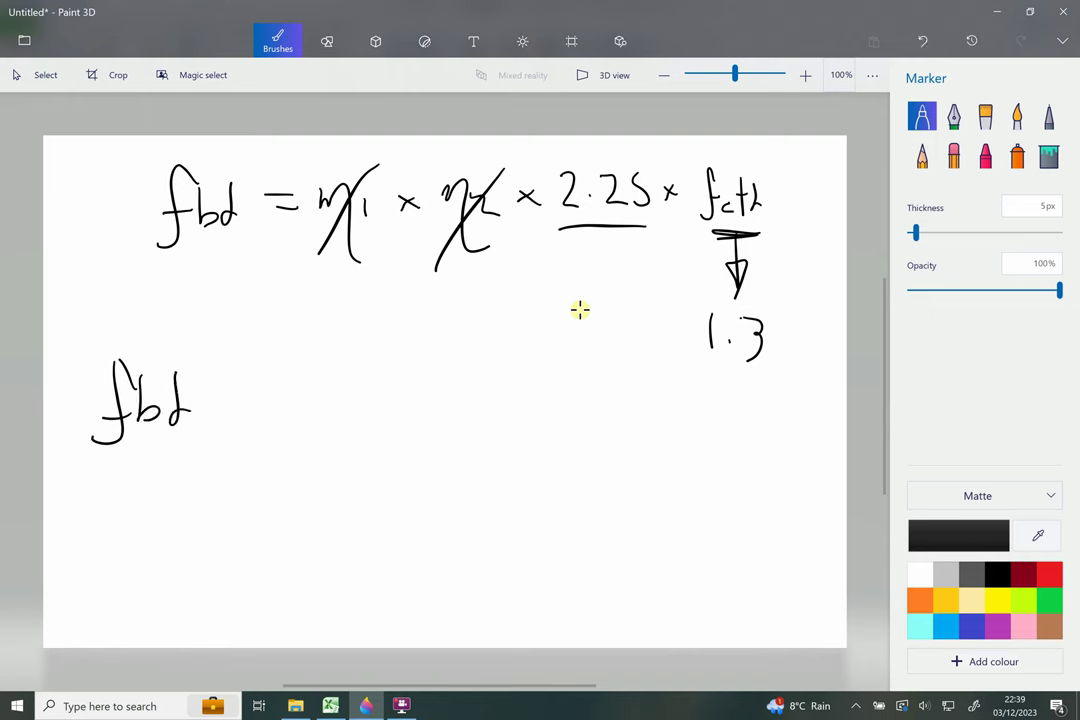
{"action": "left_click_drag", "start_coordinate": [216, 414], "coordinate": [240, 412]}
{"action": "left_click_drag", "start_coordinate": [218, 425], "coordinate": [274, 431]}
{"action": "mouse_move", "coordinate": [348, 377]}
{"action": "left_mouse_down"}
{"action": "mouse_move", "coordinate": [348, 436]}
{"action": "mouse_move", "coordinate": [398, 424]}
{"action": "left_mouse_up"}
{"action": "mouse_move", "coordinate": [398, 402]}
{"action": "left_mouse_down"}
{"action": "mouse_move", "coordinate": [377, 424]}
{"action": "mouse_move", "coordinate": [444, 406]}
{"action": "mouse_move", "coordinate": [508, 426]}
{"action": "left_mouse_up"}
{"action": "left_click", "coordinate": [461, 421]}
{"action": "left_click_drag", "start_coordinate": [570, 401], "coordinate": [548, 425]}
{"action": "mouse_move", "coordinate": [592, 392]}
{"action": "left_mouse_down"}
{"action": "mouse_move", "coordinate": [590, 423]}
{"action": "mouse_move", "coordinate": [637, 426]}
{"action": "left_mouse_up"}
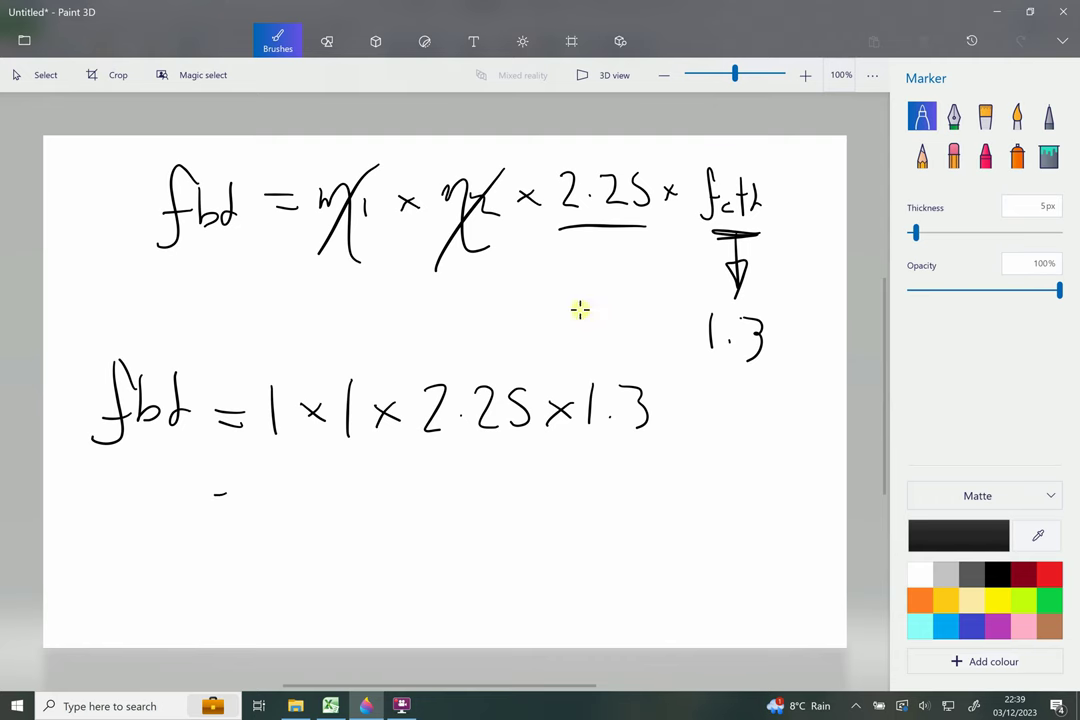
Write the result = 2.925 N/mm² on the line beneath the substituted equation.
{"action": "left_click_drag", "start_coordinate": [258, 484], "coordinate": [277, 532]}
{"action": "left_click", "coordinate": [292, 513]}
{"action": "mouse_move", "coordinate": [310, 487]}
{"action": "left_mouse_down"}
{"action": "mouse_move", "coordinate": [318, 535]}
{"action": "mouse_move", "coordinate": [312, 505]}
{"action": "mouse_move", "coordinate": [372, 533]}
{"action": "left_mouse_up"}
{"action": "mouse_move", "coordinate": [398, 488]}
{"action": "left_mouse_down"}
{"action": "mouse_move", "coordinate": [381, 520]}
{"action": "mouse_move", "coordinate": [446, 496]}
{"action": "mouse_move", "coordinate": [435, 553]}
{"action": "left_mouse_up"}
{"action": "left_click_drag", "start_coordinate": [476, 515], "coordinate": [476, 525]}
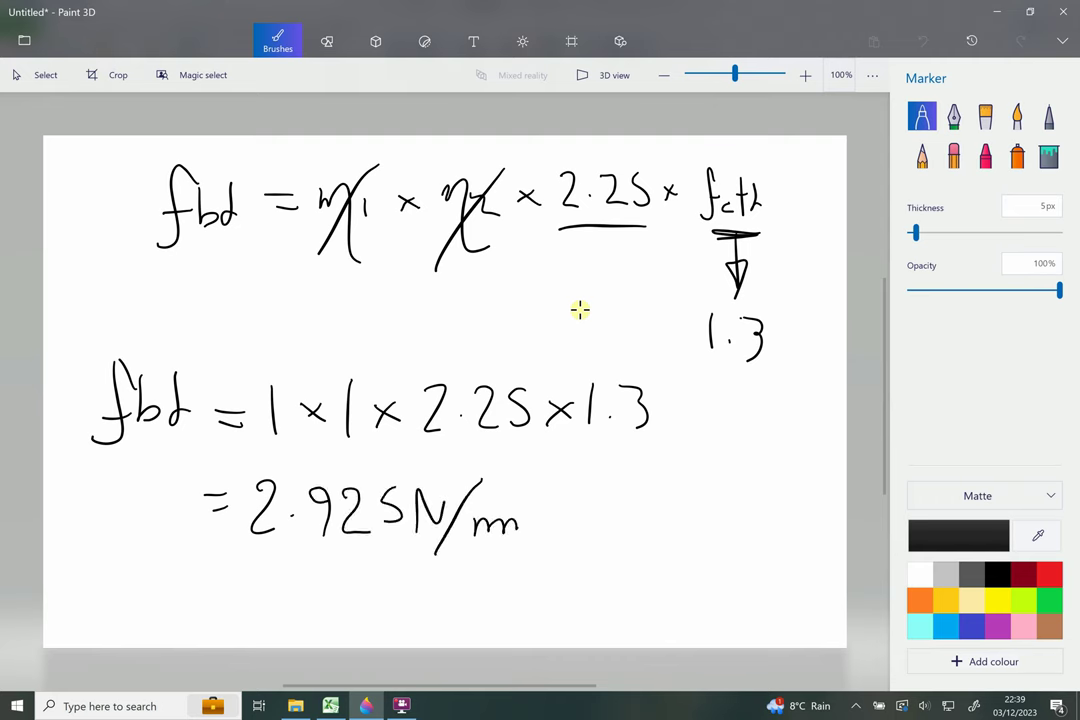
{"action": "left_click_drag", "start_coordinate": [548, 488], "coordinate": [562, 504]}
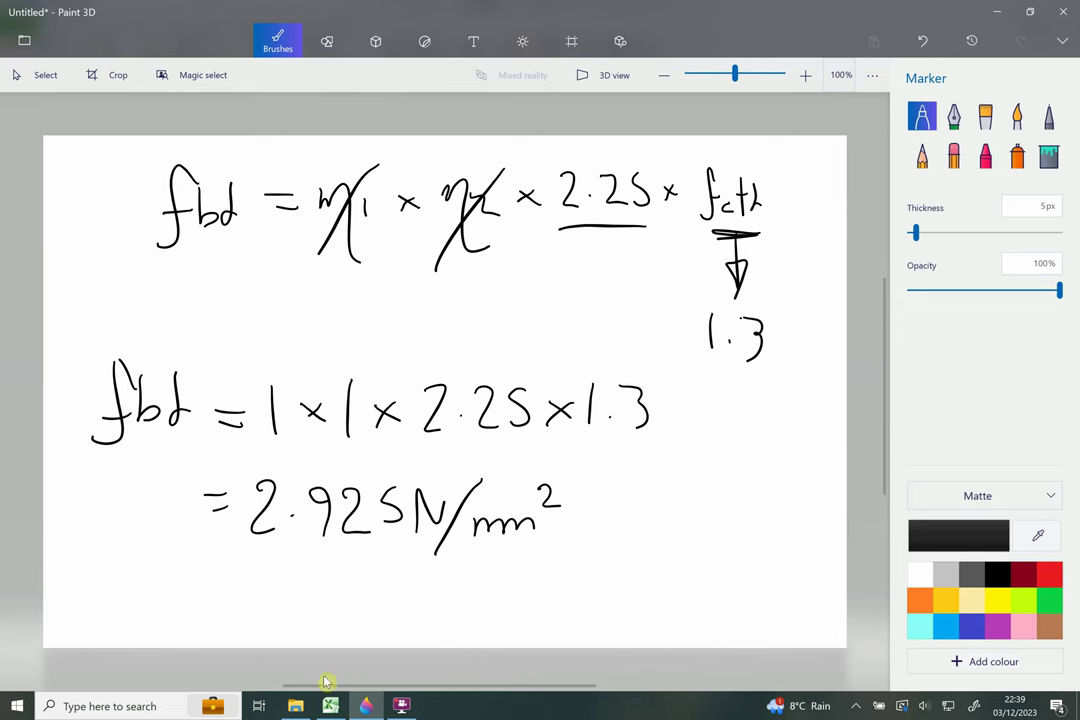
Switch to Excel and examine the ultimate bond stress result and the basic required anchorage length equation in section 3.0.
{"action": "left_click", "coordinate": [330, 706]}
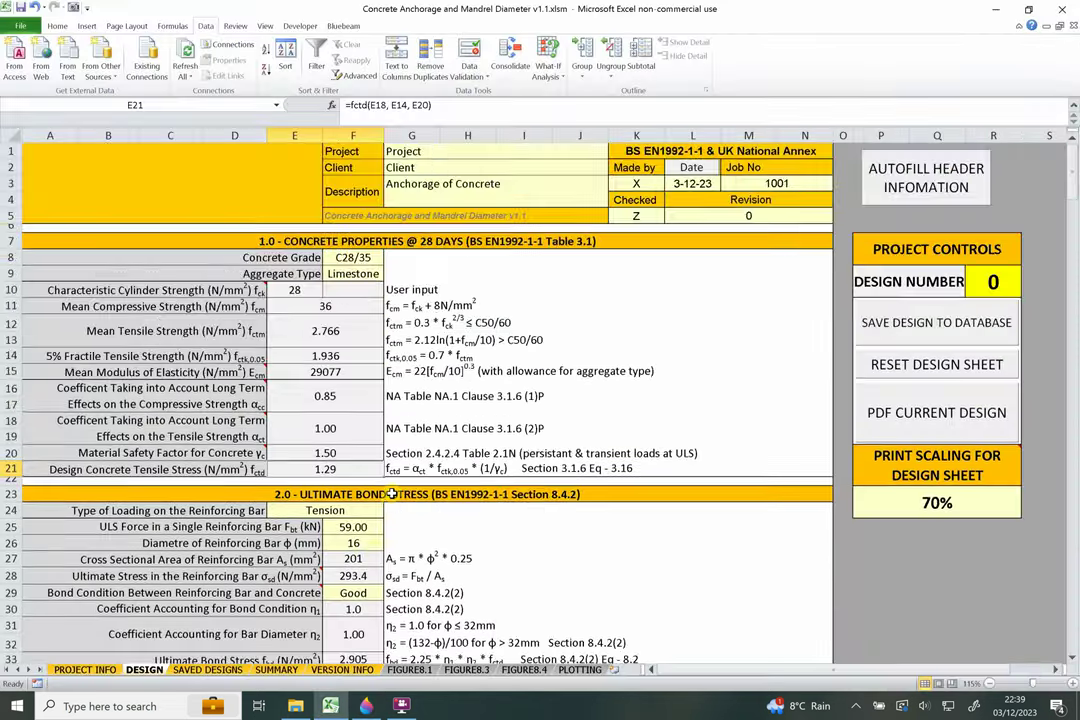
{"action": "scroll", "coordinate": [397, 483], "scroll_direction": "down", "scroll_amount": 7}
{"action": "scroll", "coordinate": [397, 483], "scroll_direction": "up", "scroll_amount": 5}
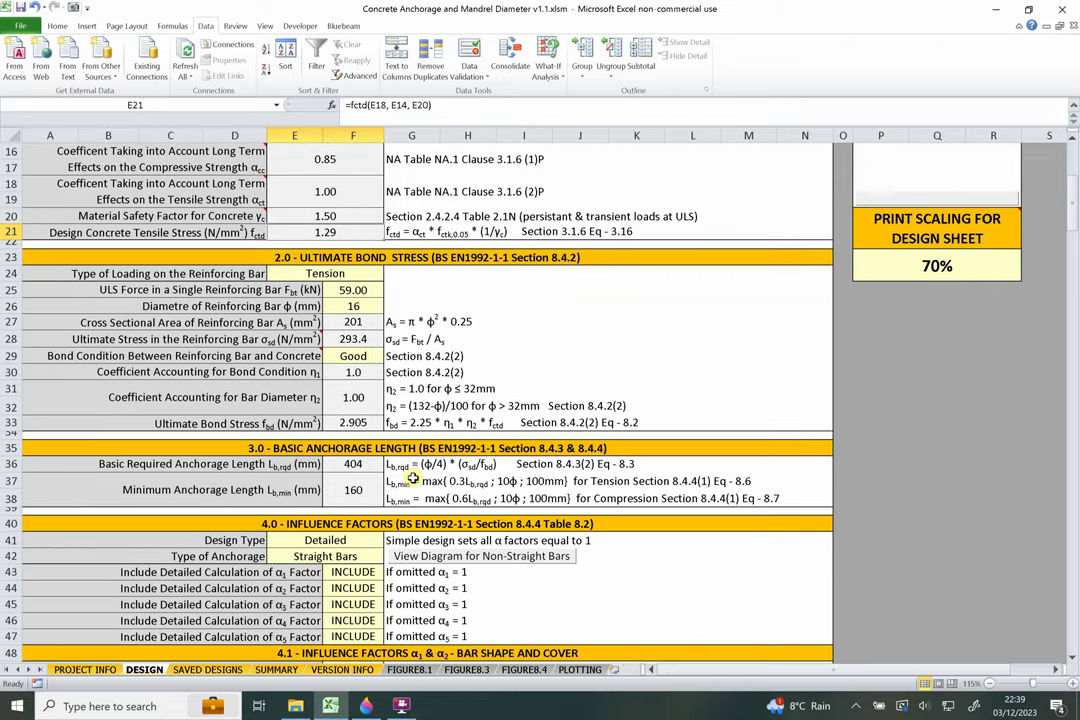
{"action": "scroll", "coordinate": [372, 411], "scroll_direction": "down", "scroll_amount": 3}
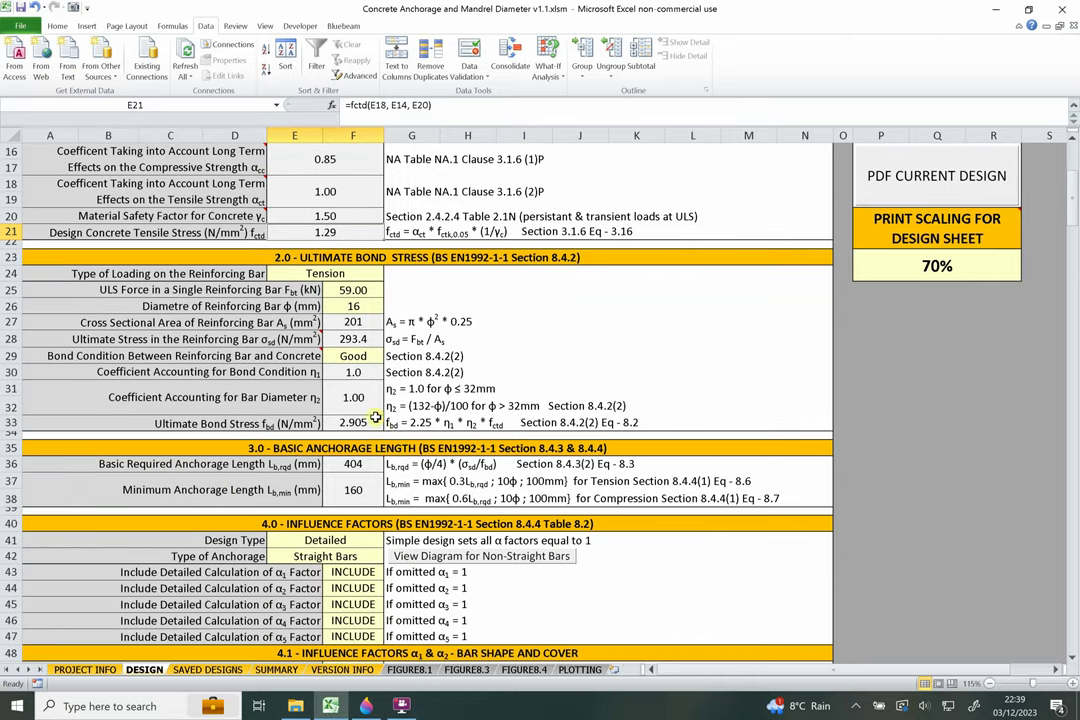
{"action": "scroll", "coordinate": [384, 432], "scroll_direction": "down", "scroll_amount": 1}
{"action": "scroll", "coordinate": [384, 432], "scroll_direction": "down", "scroll_amount": 1}
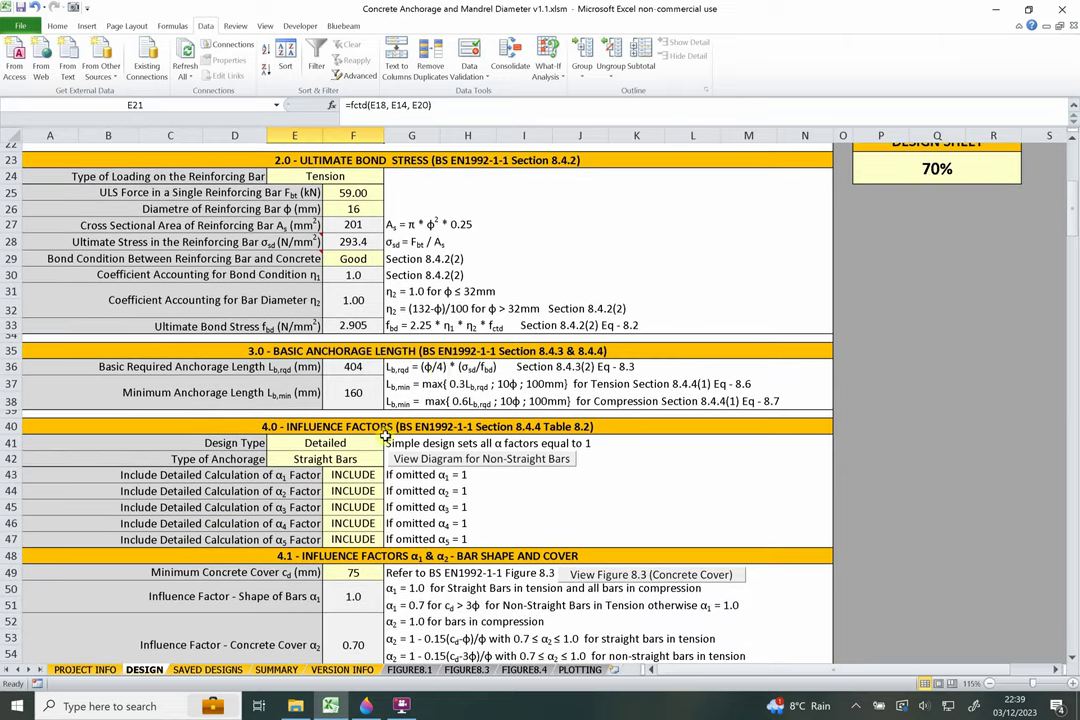
{"action": "left_click", "coordinate": [444, 367]}
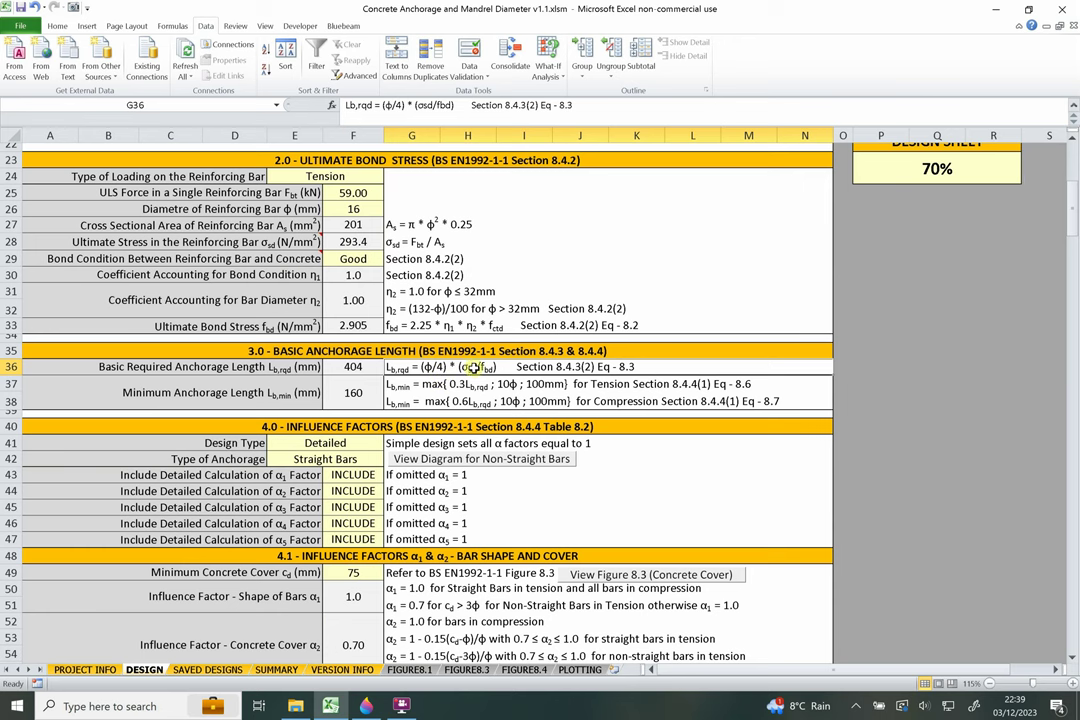
{"action": "double_click", "coordinate": [483, 367]}
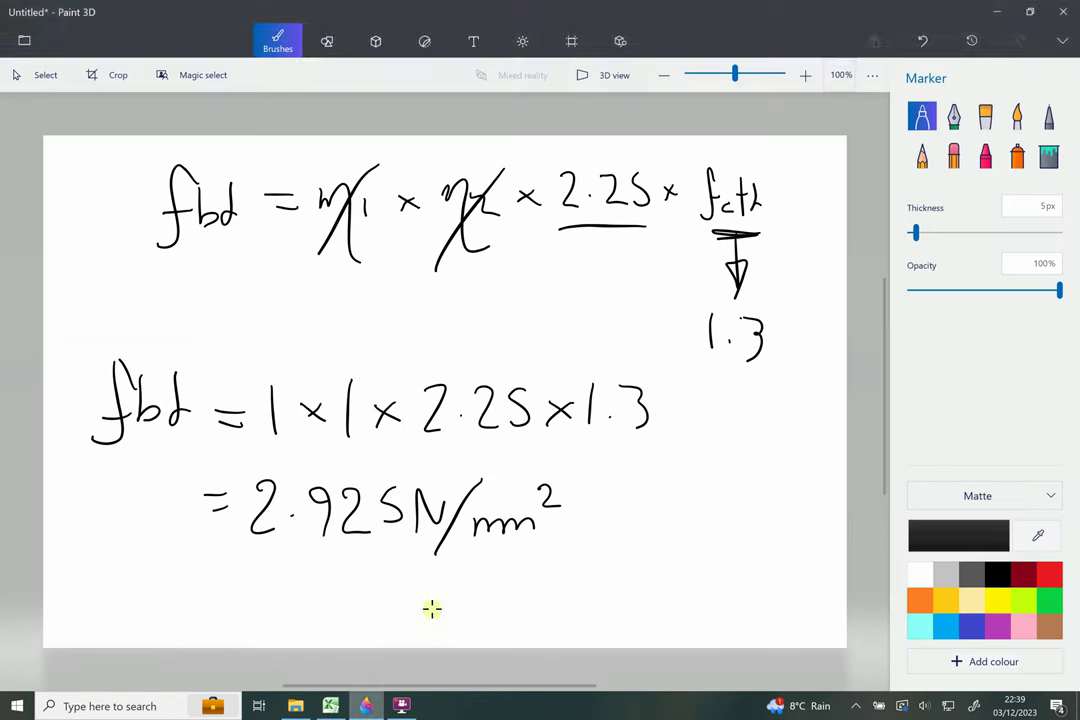
Switch to Paint 3D and handwrite the rounded result = 3 N/mm² beneath the 2.925 N/mm² line.
{"action": "key", "text": "alt+Tab"}
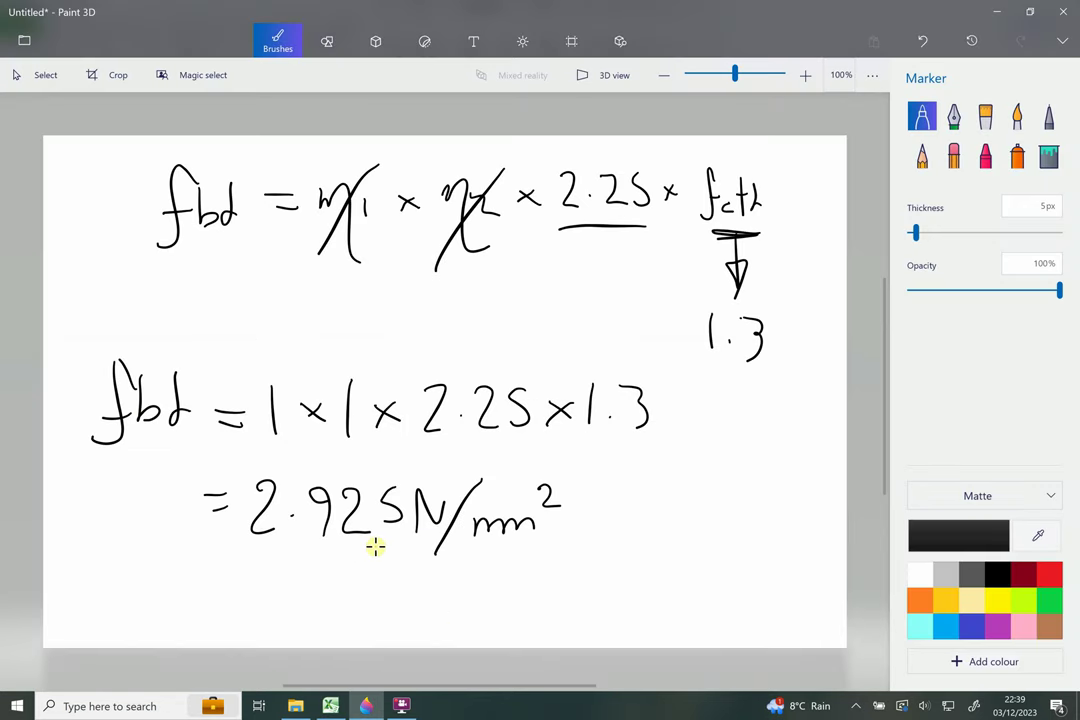
{"action": "mouse_move", "coordinate": [247, 569]}
{"action": "left_mouse_down"}
{"action": "mouse_move", "coordinate": [260, 585]}
{"action": "mouse_move", "coordinate": [248, 605]}
{"action": "mouse_move", "coordinate": [313, 570]}
{"action": "mouse_move", "coordinate": [318, 605]}
{"action": "mouse_move", "coordinate": [353, 605]}
{"action": "left_mouse_up"}
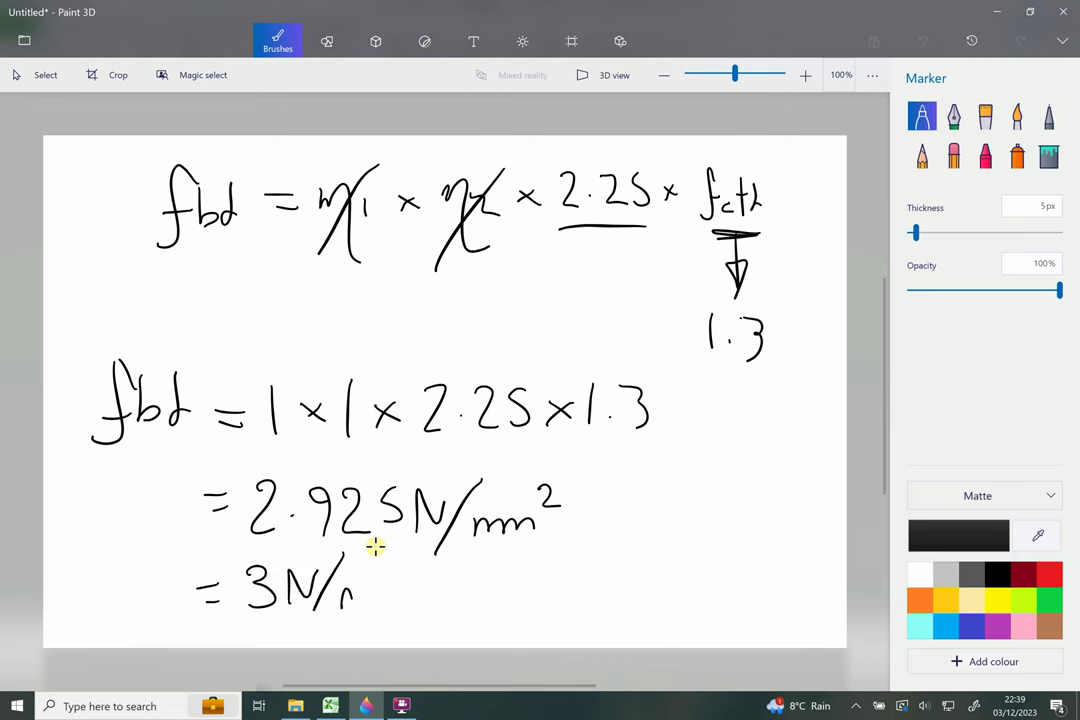
{"action": "left_click_drag", "start_coordinate": [391, 557], "coordinate": [407, 570]}
Write the fbd label in front of both the 3 N/mm² and the 2.925 N/mm² results.
{"action": "left_click_drag", "start_coordinate": [124, 564], "coordinate": [92, 622]}
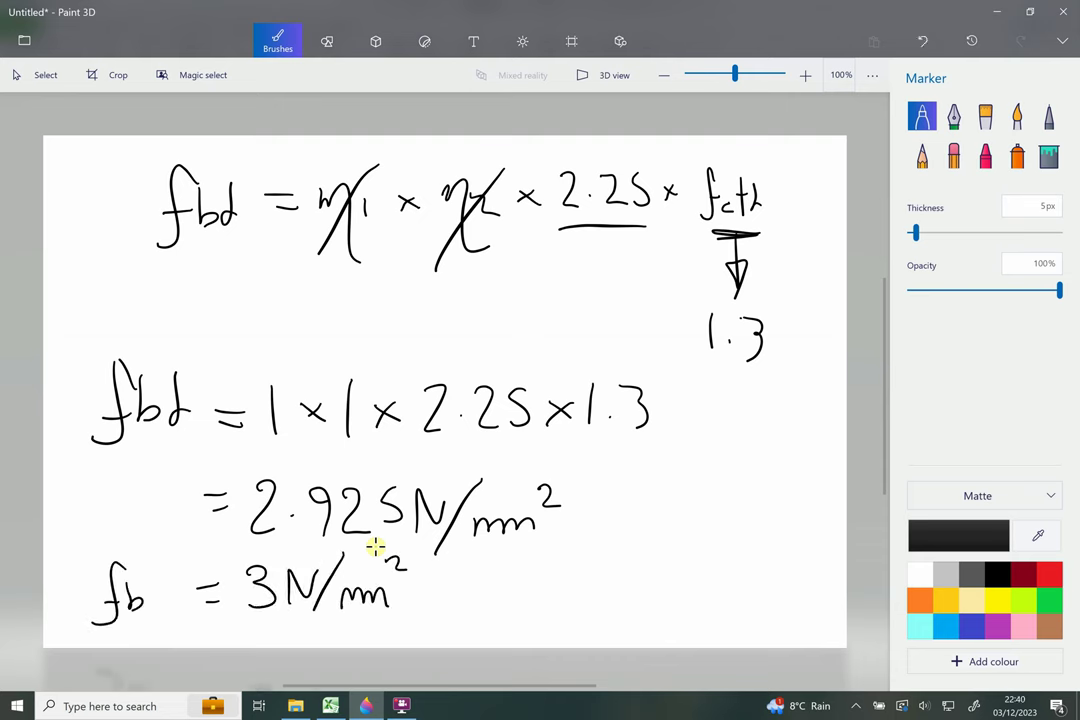
{"action": "left_click_drag", "start_coordinate": [140, 580], "coordinate": [136, 606]}
{"action": "mouse_move", "coordinate": [126, 468]}
{"action": "left_mouse_down"}
{"action": "mouse_move", "coordinate": [110, 528]}
{"action": "mouse_move", "coordinate": [128, 497]}
{"action": "left_mouse_up"}
{"action": "mouse_move", "coordinate": [138, 482]}
{"action": "left_mouse_down"}
{"action": "mouse_move", "coordinate": [138, 516]}
{"action": "mouse_move", "coordinate": [163, 516]}
{"action": "left_mouse_up"}
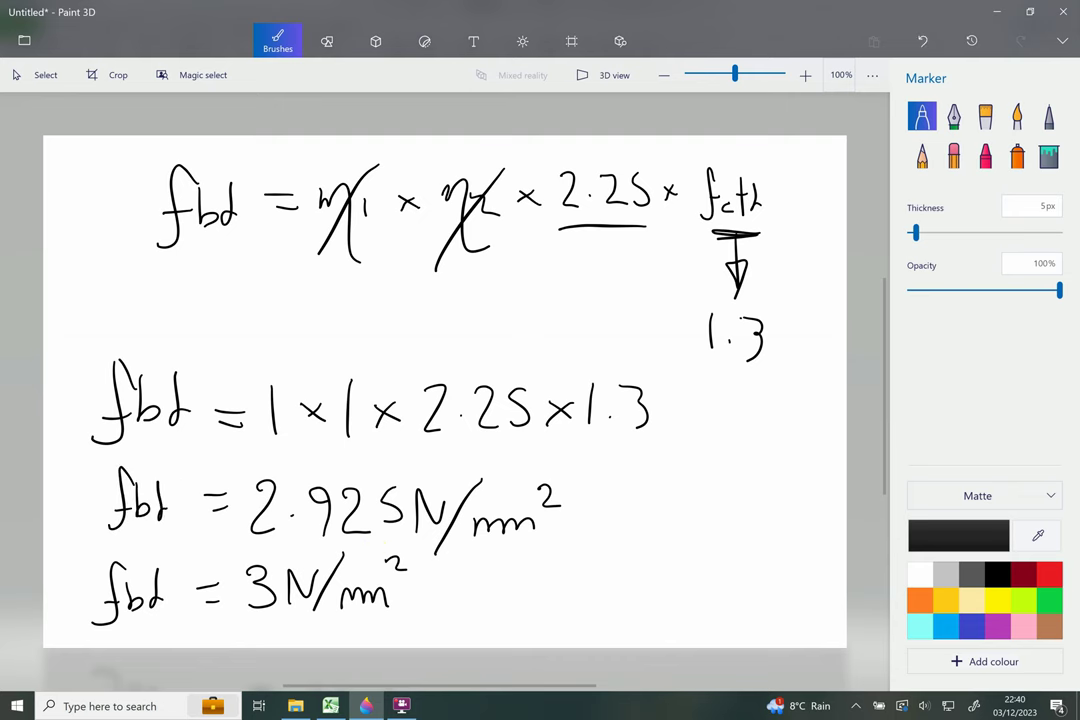
Start a new blank canvas without saving the old one and handwrite fbd = 3 N/mm² on its first line.
{"action": "key", "text": "ctrl+n"}
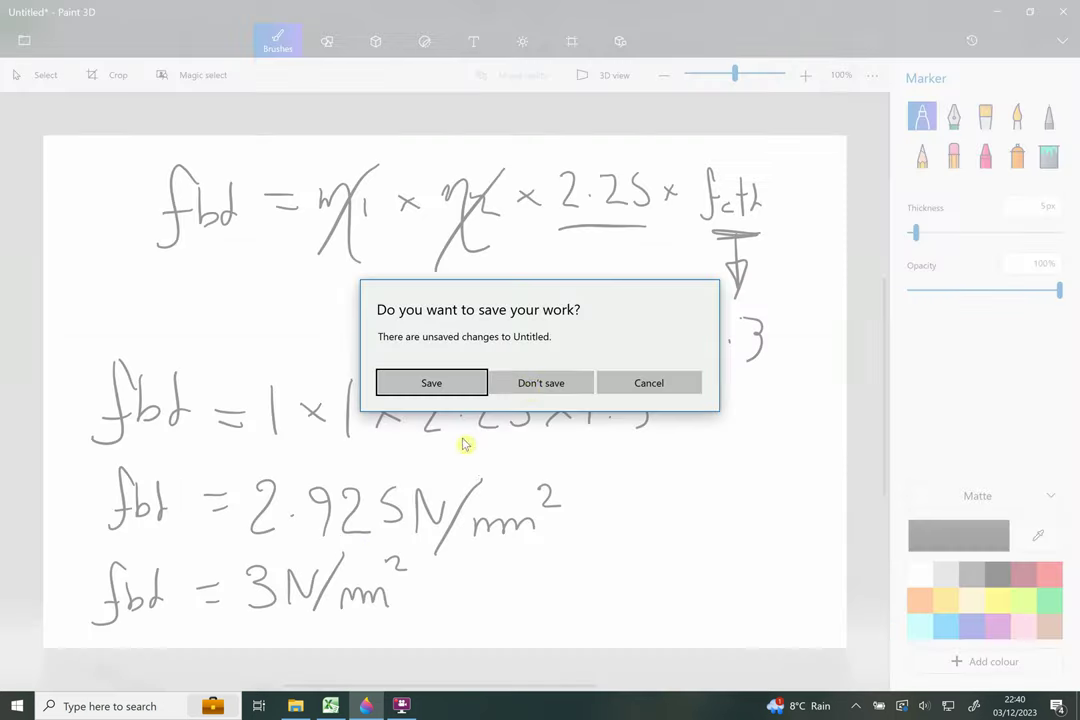
{"action": "left_click", "coordinate": [533, 382]}
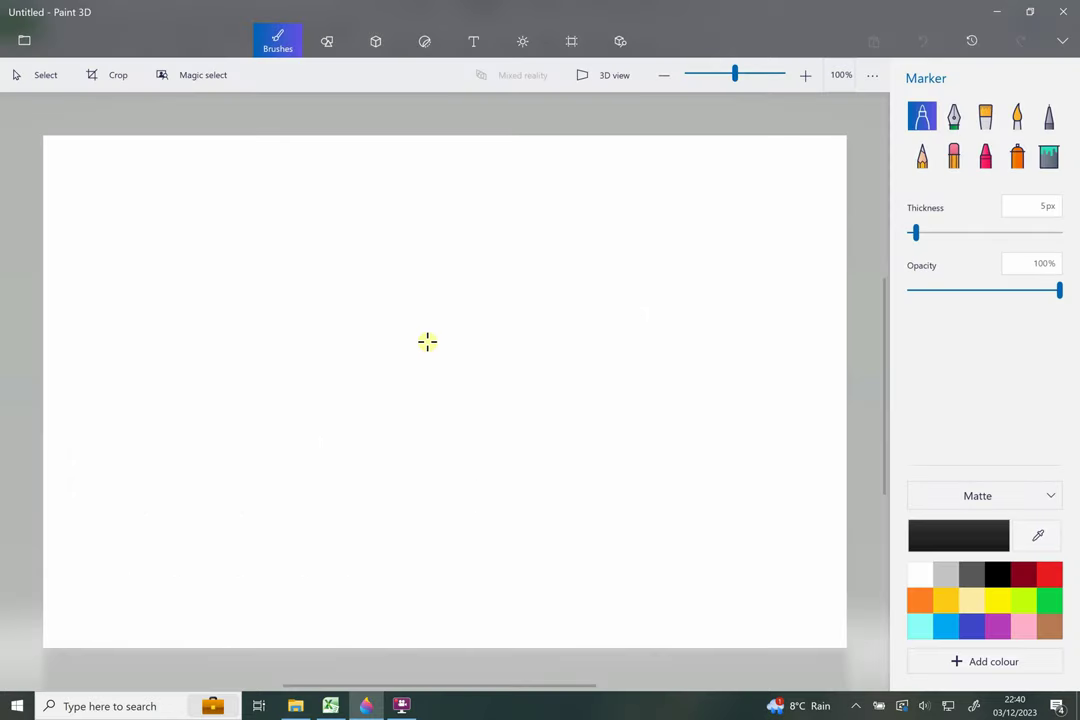
{"action": "left_click_drag", "start_coordinate": [116, 163], "coordinate": [92, 209]}
{"action": "mouse_move", "coordinate": [96, 186]}
{"action": "left_mouse_down"}
{"action": "mouse_move", "coordinate": [118, 184]}
{"action": "mouse_move", "coordinate": [127, 204]}
{"action": "left_mouse_up"}
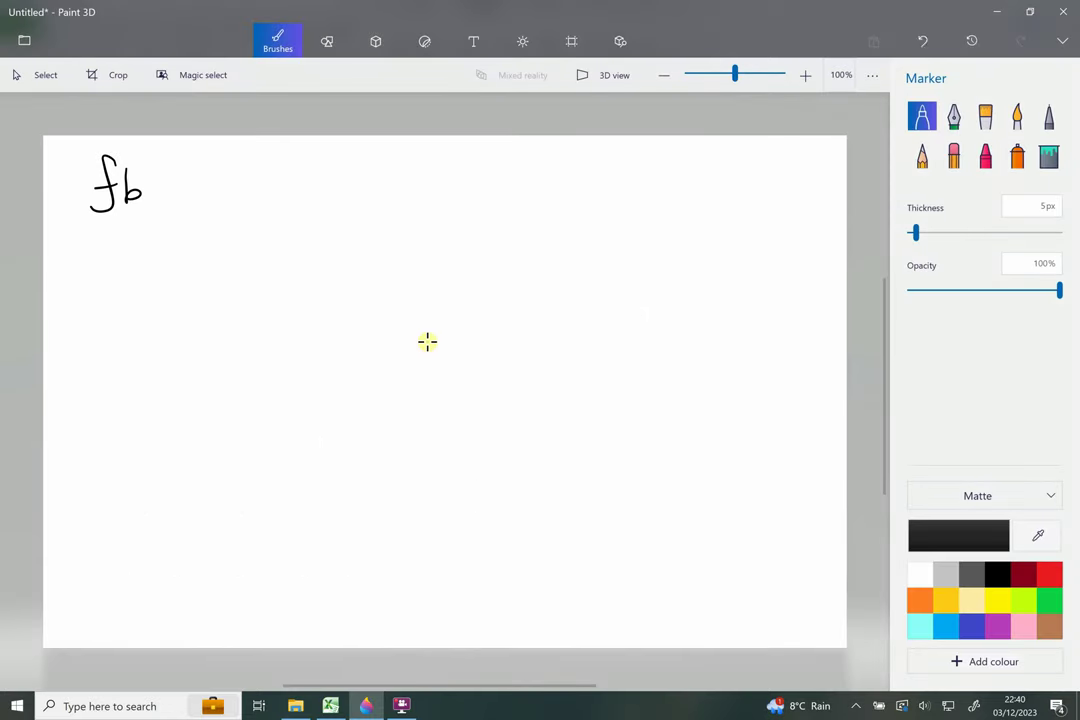
{"action": "mouse_move", "coordinate": [157, 162]}
{"action": "left_mouse_down"}
{"action": "mouse_move", "coordinate": [156, 198]}
{"action": "mouse_move", "coordinate": [200, 178]}
{"action": "left_mouse_up"}
{"action": "mouse_move", "coordinate": [204, 190]}
{"action": "left_mouse_down"}
{"action": "mouse_move", "coordinate": [232, 200]}
{"action": "mouse_move", "coordinate": [292, 167]}
{"action": "mouse_move", "coordinate": [318, 172]}
{"action": "mouse_move", "coordinate": [292, 219]}
{"action": "left_mouse_up"}
{"action": "left_click", "coordinate": [322, 197]}
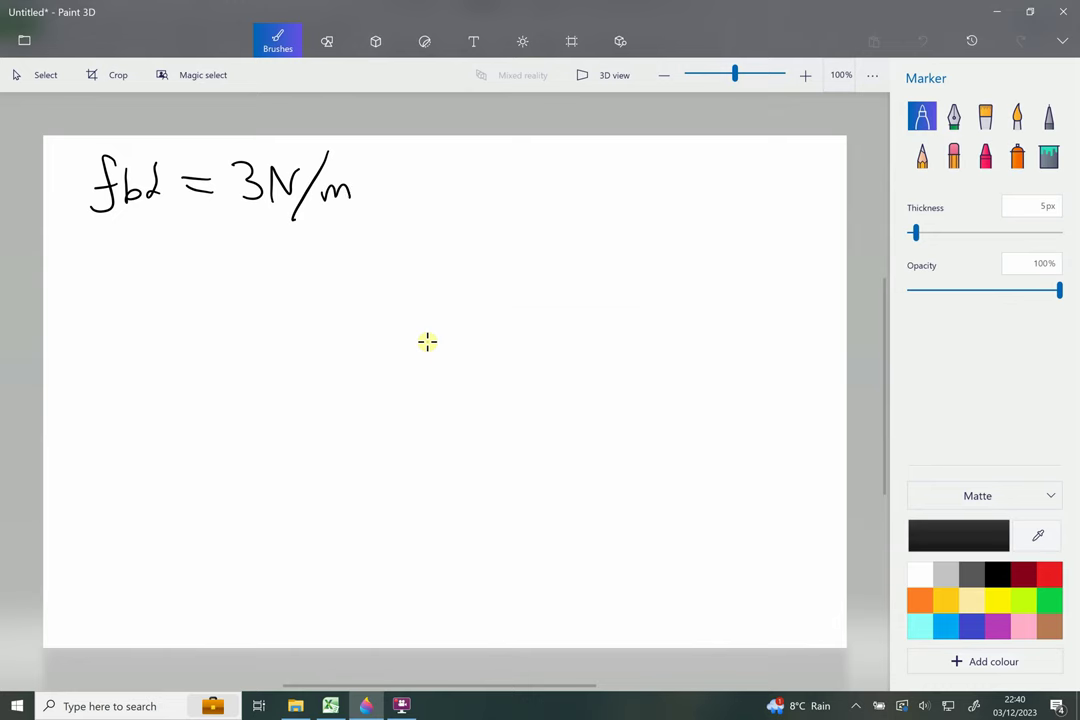
{"action": "left_click_drag", "start_coordinate": [368, 160], "coordinate": [377, 173]}
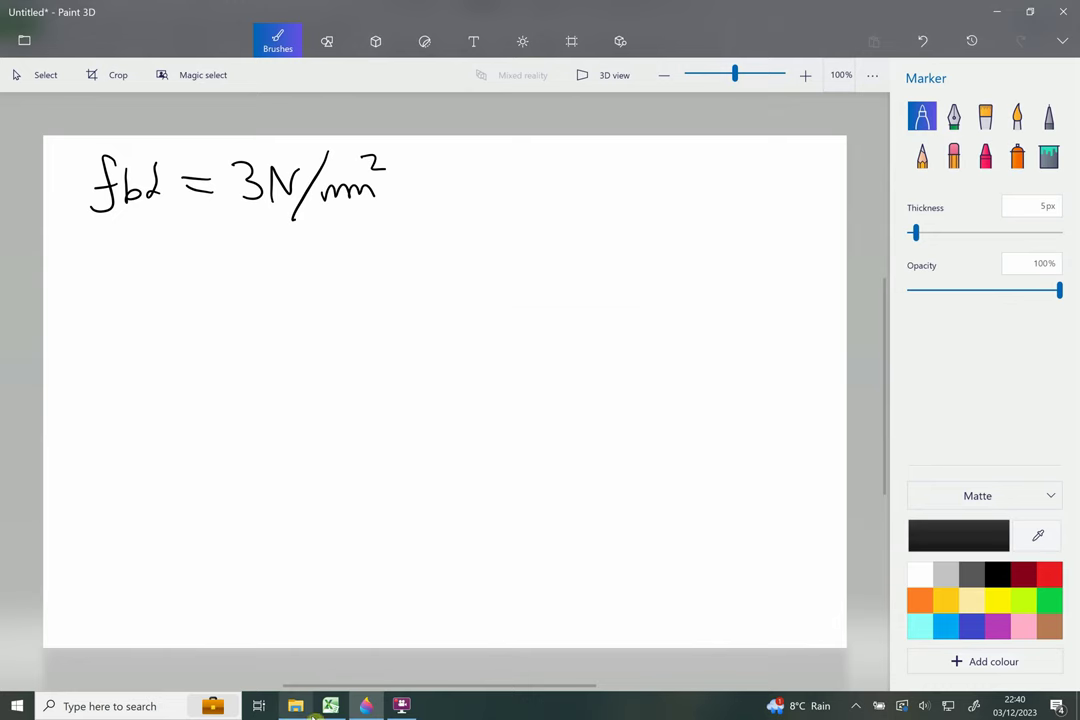
Check the basic required anchorage length equation in Excel, return to Paint 3D and write ϕ = varies beneath fbd.
{"action": "key", "text": "alt+Tab"}
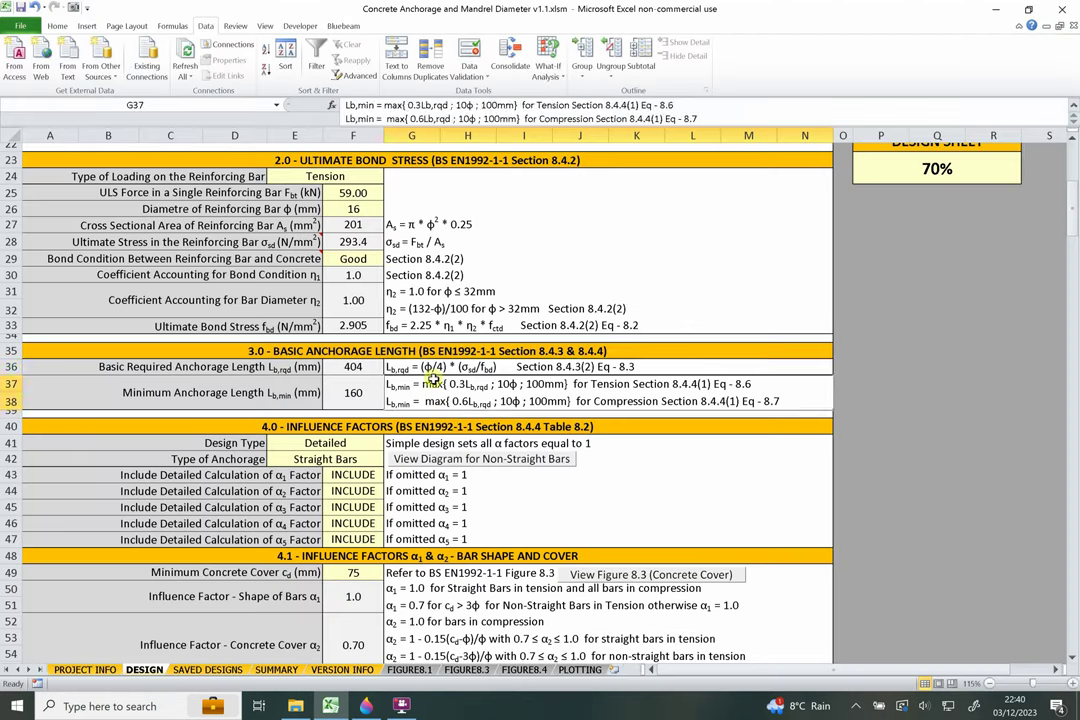
{"action": "key", "text": "Escape"}
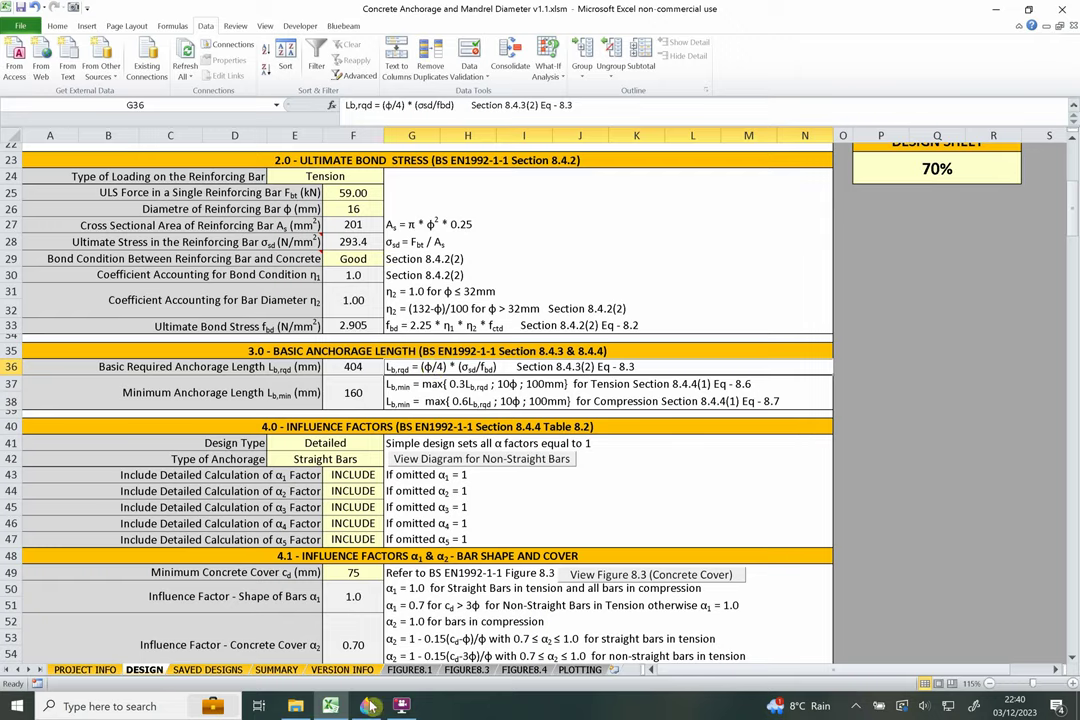
{"action": "key", "text": "alt+Tab"}
{"action": "left_click_drag", "start_coordinate": [138, 250], "coordinate": [107, 298]}
{"action": "left_click_drag", "start_coordinate": [165, 266], "coordinate": [239, 255]}
{"action": "mouse_move", "coordinate": [249, 269]}
{"action": "left_mouse_down"}
{"action": "mouse_move", "coordinate": [258, 256]}
{"action": "mouse_move", "coordinate": [304, 262]}
{"action": "left_mouse_up"}
Check the Excel sheet again, return to Paint 3D and write fyk = 500 N/mm² below the ϕ line.
{"action": "key", "text": "alt+Tab"}
{"action": "left_click", "coordinate": [368, 705]}
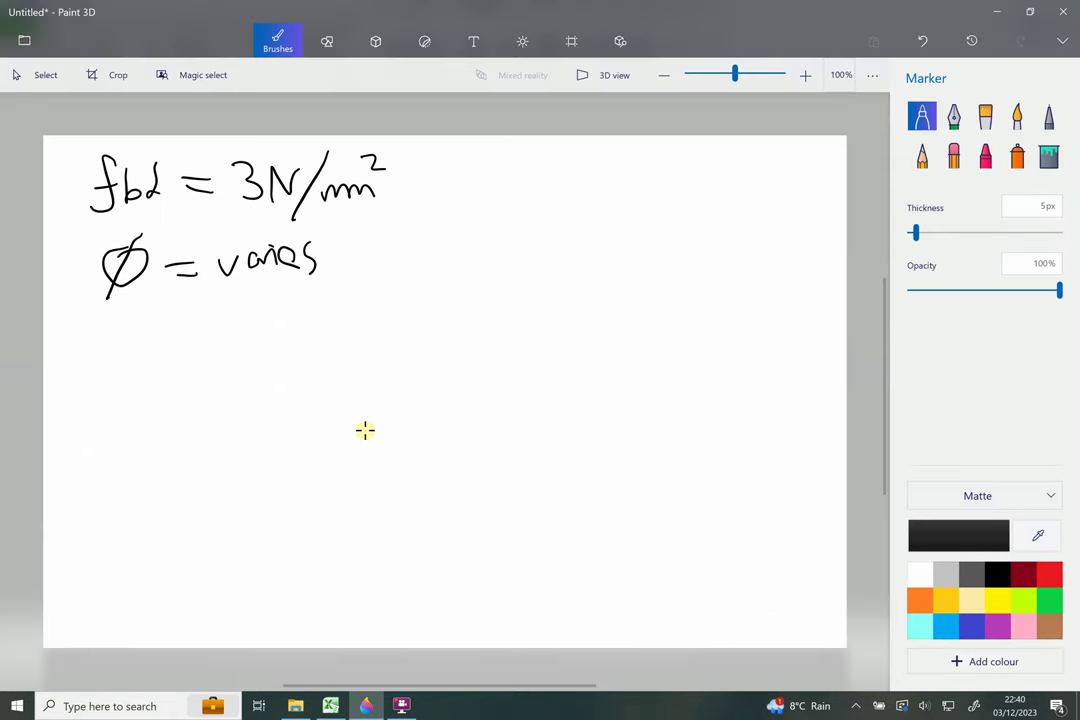
{"action": "mouse_move", "coordinate": [146, 340]}
{"action": "left_mouse_down"}
{"action": "mouse_move", "coordinate": [134, 378]}
{"action": "mouse_move", "coordinate": [114, 392]}
{"action": "mouse_move", "coordinate": [180, 342]}
{"action": "mouse_move", "coordinate": [162, 410]}
{"action": "left_mouse_up"}
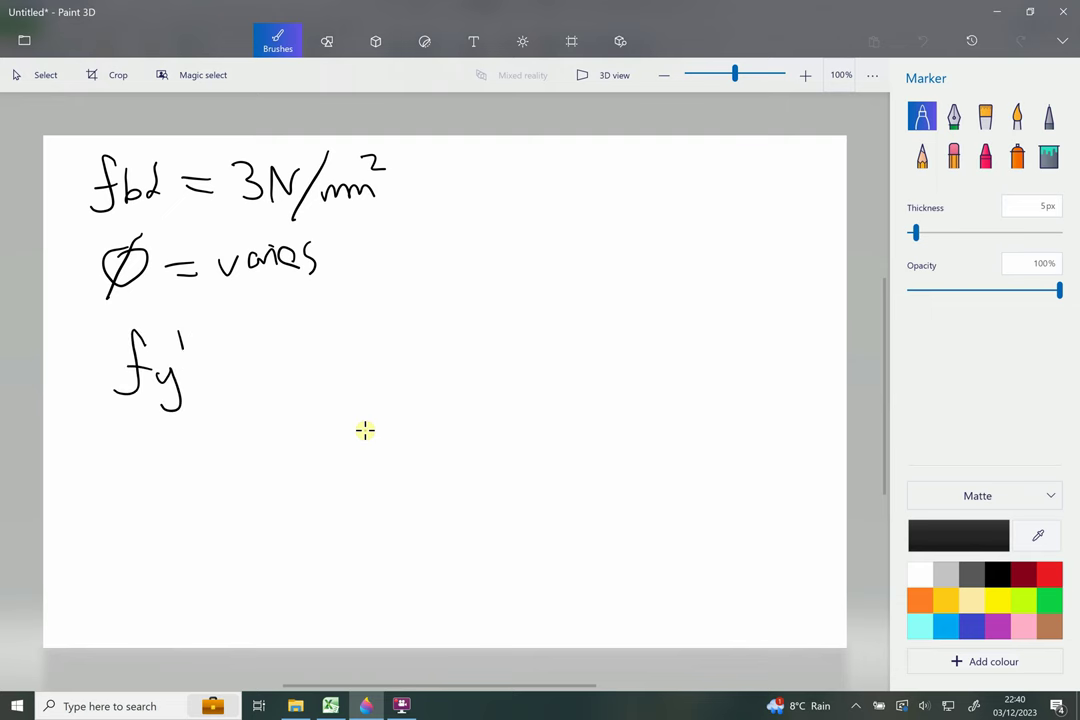
{"action": "mouse_move", "coordinate": [185, 338]}
{"action": "left_mouse_down"}
{"action": "mouse_move", "coordinate": [184, 372]}
{"action": "mouse_move", "coordinate": [239, 364]}
{"action": "left_mouse_up"}
{"action": "left_click_drag", "start_coordinate": [228, 372], "coordinate": [240, 372]}
{"action": "mouse_move", "coordinate": [297, 339]}
{"action": "left_mouse_down"}
{"action": "mouse_move", "coordinate": [272, 357]}
{"action": "mouse_move", "coordinate": [272, 374]}
{"action": "mouse_move", "coordinate": [318, 375]}
{"action": "mouse_move", "coordinate": [322, 348]}
{"action": "left_mouse_up"}
{"action": "mouse_move", "coordinate": [334, 368]}
{"action": "left_mouse_down"}
{"action": "mouse_move", "coordinate": [348, 348]}
{"action": "mouse_move", "coordinate": [338, 372]}
{"action": "mouse_move", "coordinate": [380, 368]}
{"action": "mouse_move", "coordinate": [390, 340]}
{"action": "mouse_move", "coordinate": [388, 393]}
{"action": "left_mouse_up"}
{"action": "mouse_move", "coordinate": [410, 362]}
{"action": "left_mouse_down"}
{"action": "mouse_move", "coordinate": [412, 372]}
{"action": "mouse_move", "coordinate": [450, 372]}
{"action": "left_mouse_up"}
{"action": "left_click_drag", "start_coordinate": [448, 326], "coordinate": [461, 340]}
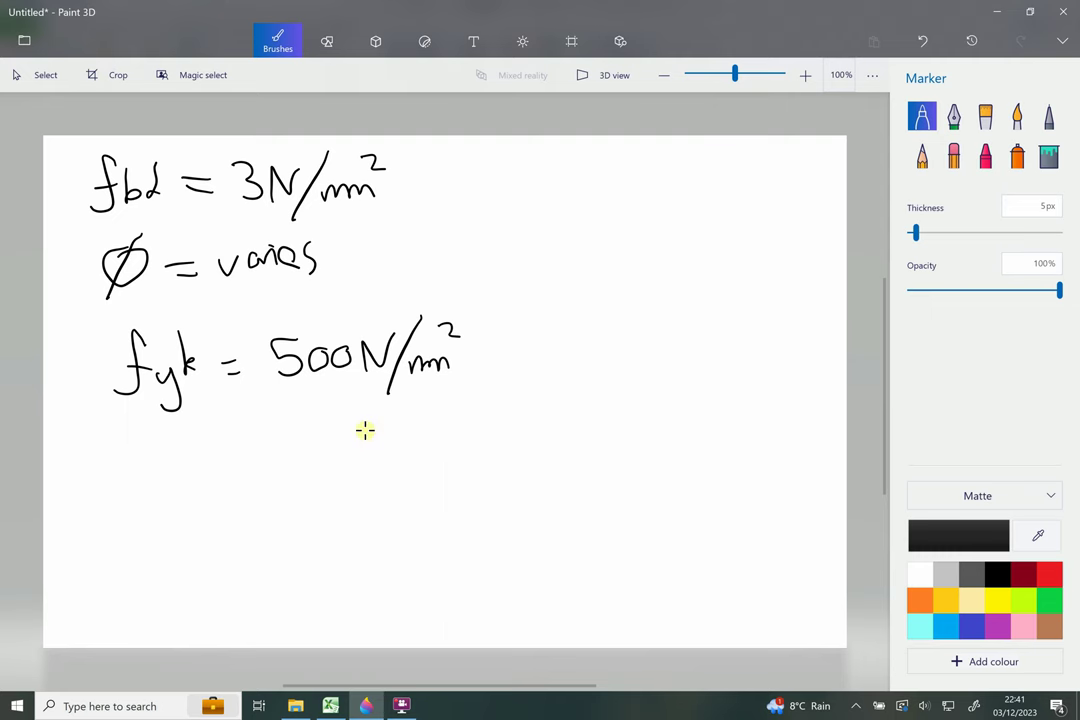
Handwrite the design yield strength formula fyd = fyk/γs below the fyk line.
{"action": "mouse_move", "coordinate": [136, 434]}
{"action": "left_mouse_down"}
{"action": "mouse_move", "coordinate": [124, 490]}
{"action": "mouse_move", "coordinate": [110, 497]}
{"action": "left_mouse_up"}
{"action": "mouse_move", "coordinate": [139, 450]}
{"action": "left_mouse_down"}
{"action": "mouse_move", "coordinate": [159, 450]}
{"action": "mouse_move", "coordinate": [148, 497]}
{"action": "mouse_move", "coordinate": [220, 461]}
{"action": "mouse_move", "coordinate": [225, 471]}
{"action": "left_mouse_up"}
{"action": "mouse_move", "coordinate": [288, 430]}
{"action": "left_mouse_down"}
{"action": "mouse_move", "coordinate": [263, 488]}
{"action": "mouse_move", "coordinate": [284, 455]}
{"action": "left_mouse_up"}
{"action": "left_click_drag", "start_coordinate": [290, 455], "coordinate": [290, 495]}
{"action": "mouse_move", "coordinate": [306, 425]}
{"action": "left_mouse_down"}
{"action": "mouse_move", "coordinate": [304, 462]}
{"action": "mouse_move", "coordinate": [322, 458]}
{"action": "mouse_move", "coordinate": [328, 490]}
{"action": "left_mouse_up"}
{"action": "mouse_move", "coordinate": [366, 455]}
{"action": "left_mouse_down"}
{"action": "mouse_move", "coordinate": [388, 448]}
{"action": "mouse_move", "coordinate": [387, 490]}
{"action": "left_mouse_up"}
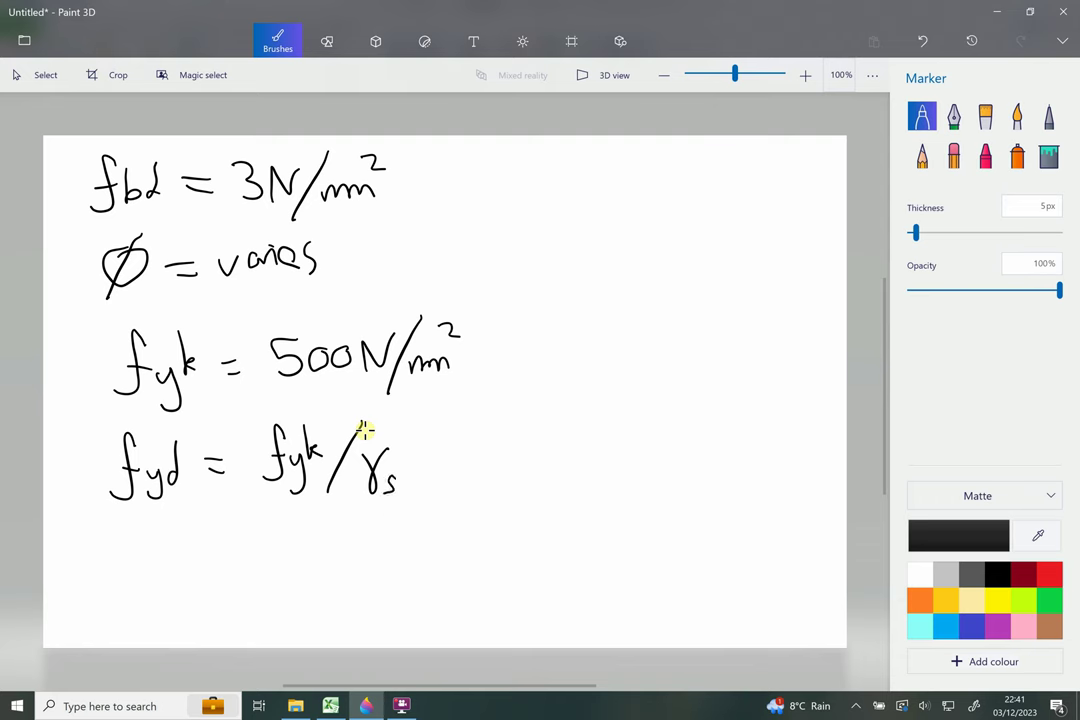
Continue the fyd line with an equals sign and the substituted fraction 500 N/mm² over 1.15.
{"action": "mouse_move", "coordinate": [436, 451]}
{"action": "left_mouse_down"}
{"action": "mouse_move", "coordinate": [455, 450]}
{"action": "mouse_move", "coordinate": [460, 462]}
{"action": "left_mouse_up"}
{"action": "left_click_drag", "start_coordinate": [502, 418], "coordinate": [497, 442]}
{"action": "mouse_move", "coordinate": [502, 417]}
{"action": "left_mouse_down"}
{"action": "mouse_move", "coordinate": [545, 434]}
{"action": "mouse_move", "coordinate": [552, 419]}
{"action": "left_mouse_up"}
{"action": "mouse_move", "coordinate": [565, 408]}
{"action": "left_mouse_down"}
{"action": "mouse_move", "coordinate": [564, 437]}
{"action": "mouse_move", "coordinate": [579, 410]}
{"action": "left_mouse_up"}
{"action": "mouse_move", "coordinate": [597, 384]}
{"action": "left_mouse_down"}
{"action": "mouse_move", "coordinate": [578, 437]}
{"action": "mouse_move", "coordinate": [618, 424]}
{"action": "mouse_move", "coordinate": [620, 386]}
{"action": "mouse_move", "coordinate": [628, 399]}
{"action": "left_mouse_up"}
{"action": "left_click_drag", "start_coordinate": [490, 449], "coordinate": [610, 439]}
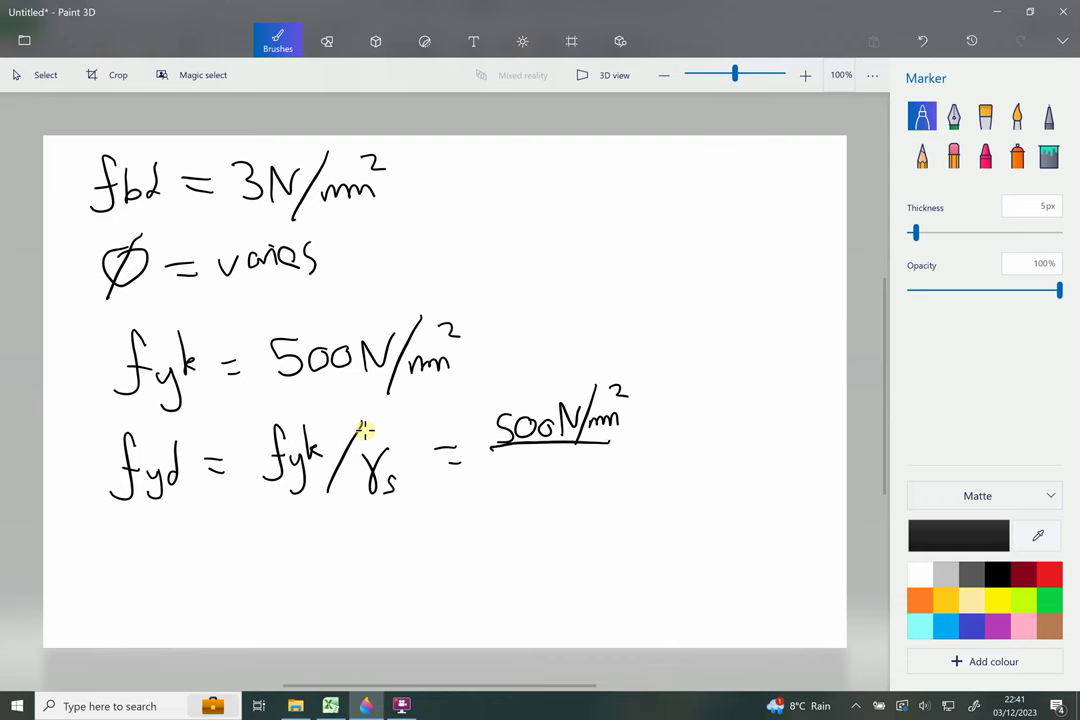
{"action": "mouse_move", "coordinate": [518, 465]}
{"action": "left_mouse_down"}
{"action": "mouse_move", "coordinate": [517, 487]}
{"action": "mouse_move", "coordinate": [571, 489]}
{"action": "mouse_move", "coordinate": [585, 462]}
{"action": "left_mouse_up"}
{"action": "left_click", "coordinate": [534, 479]}
Write the result = 435 N/mm² at the end of the fyd line.
{"action": "left_click_drag", "start_coordinate": [650, 442], "coordinate": [665, 441]}
{"action": "left_click_drag", "start_coordinate": [651, 453], "coordinate": [667, 452]}
{"action": "mouse_move", "coordinate": [697, 415]}
{"action": "left_mouse_down"}
{"action": "mouse_move", "coordinate": [710, 447]}
{"action": "mouse_move", "coordinate": [699, 464]}
{"action": "mouse_move", "coordinate": [737, 416]}
{"action": "mouse_move", "coordinate": [733, 456]}
{"action": "left_mouse_up"}
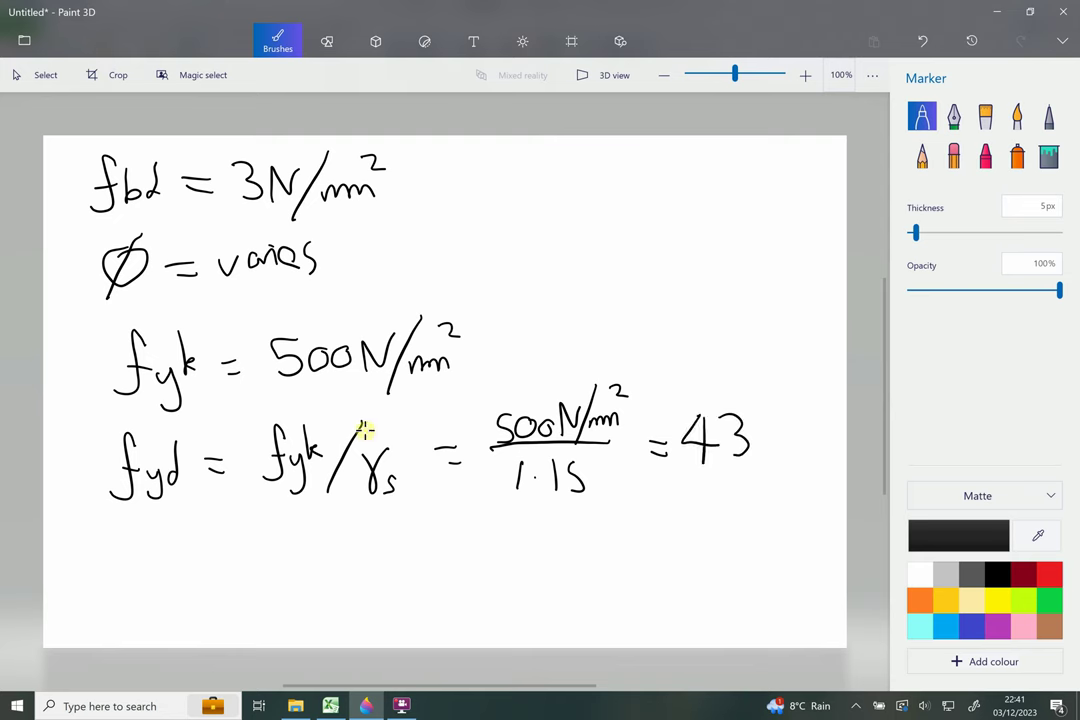
{"action": "mouse_move", "coordinate": [770, 419]}
{"action": "left_mouse_down"}
{"action": "mouse_move", "coordinate": [758, 458]}
{"action": "mouse_move", "coordinate": [797, 421]}
{"action": "mouse_move", "coordinate": [797, 460]}
{"action": "mouse_move", "coordinate": [828, 457]}
{"action": "mouse_move", "coordinate": [834, 432]}
{"action": "left_mouse_up"}
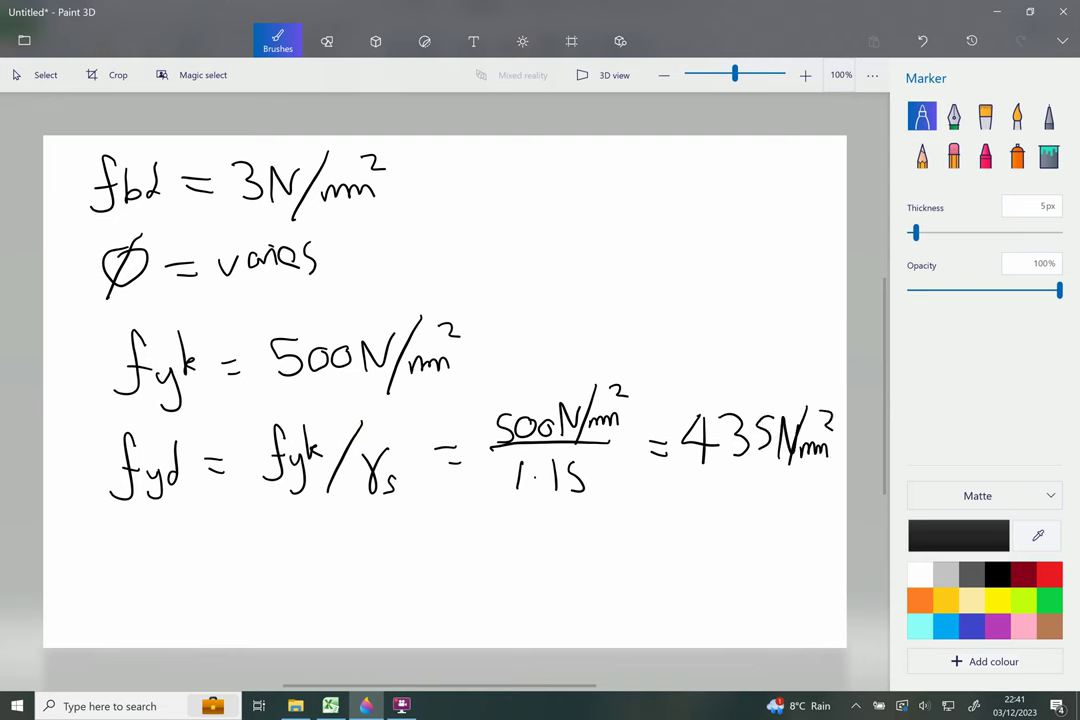
{"action": "mouse_move", "coordinate": [636, 178]}
{"action": "left_mouse_down"}
{"action": "mouse_move", "coordinate": [636, 207]}
{"action": "mouse_move", "coordinate": [661, 222]}
{"action": "mouse_move", "coordinate": [613, 264]}
{"action": "mouse_move", "coordinate": [656, 263]}
{"action": "left_mouse_up"}
{"action": "left_click", "coordinate": [628, 256]}
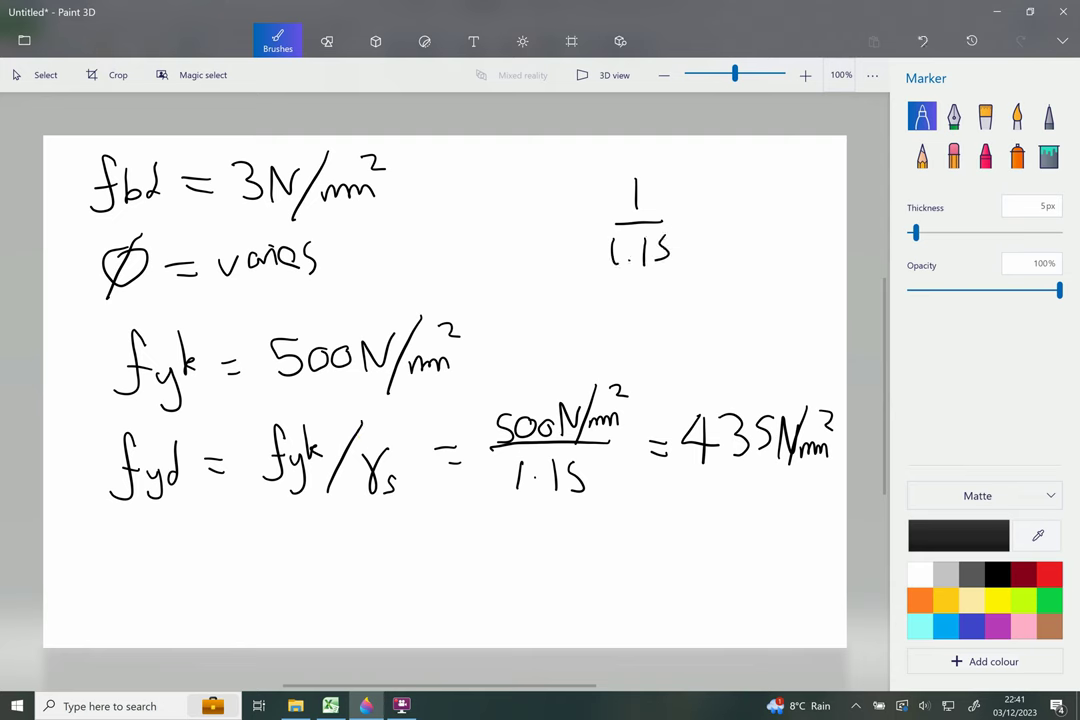
{"action": "key", "text": "ctrl+z"}
{"action": "key", "text": "ctrl+z"}
{"action": "key", "text": "ctrl+z"}
{"action": "key", "text": "ctrl+z"}
{"action": "key", "text": "ctrl+z"}
{"action": "key", "text": "ctrl+z"}
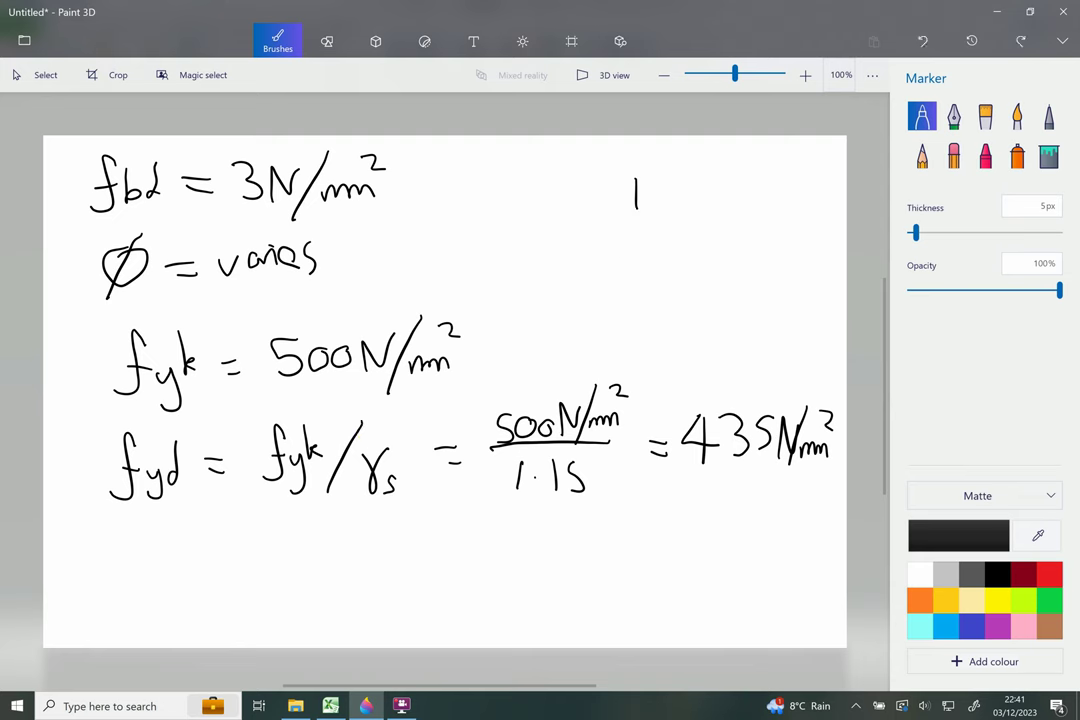